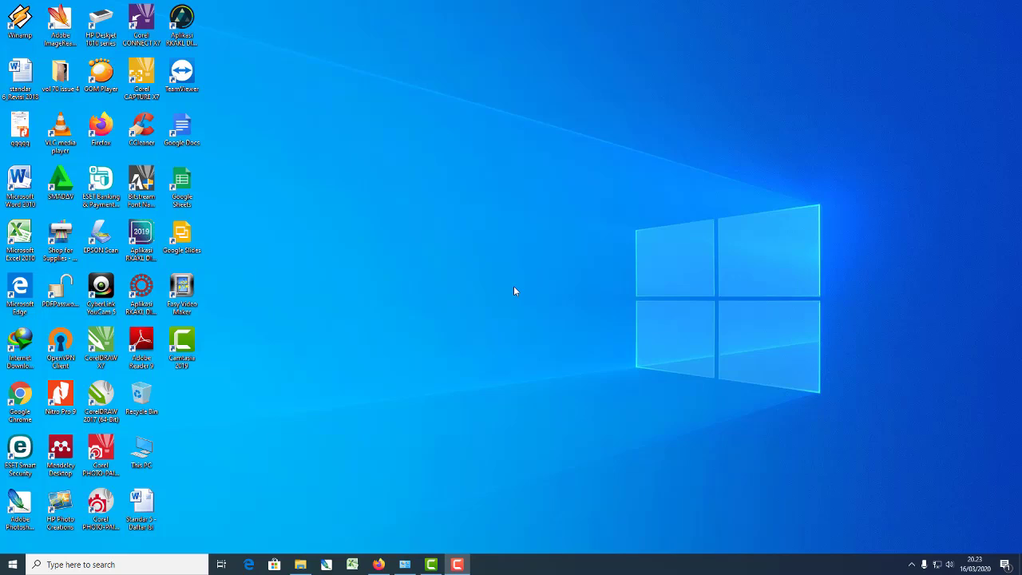
- Open Microsoft Excel 2010, maximize its window and dismiss the Office Activation Wizard
click(27, 234)
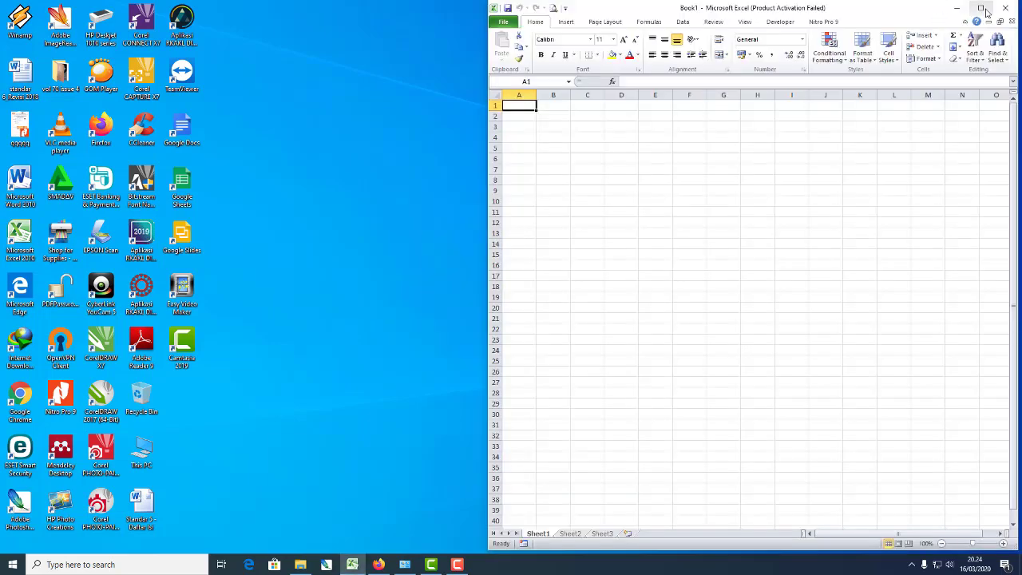
click(982, 8)
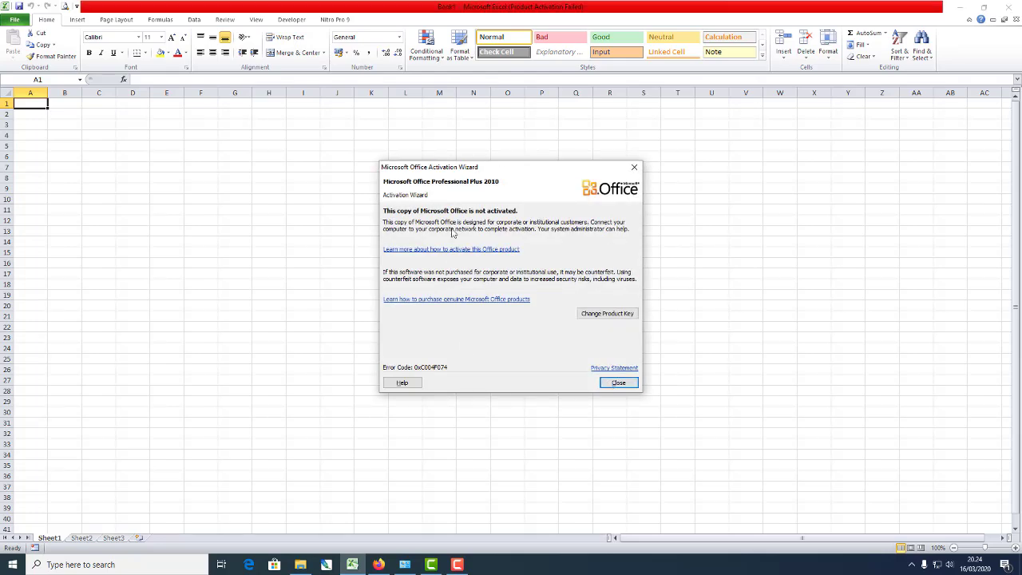
click(626, 385)
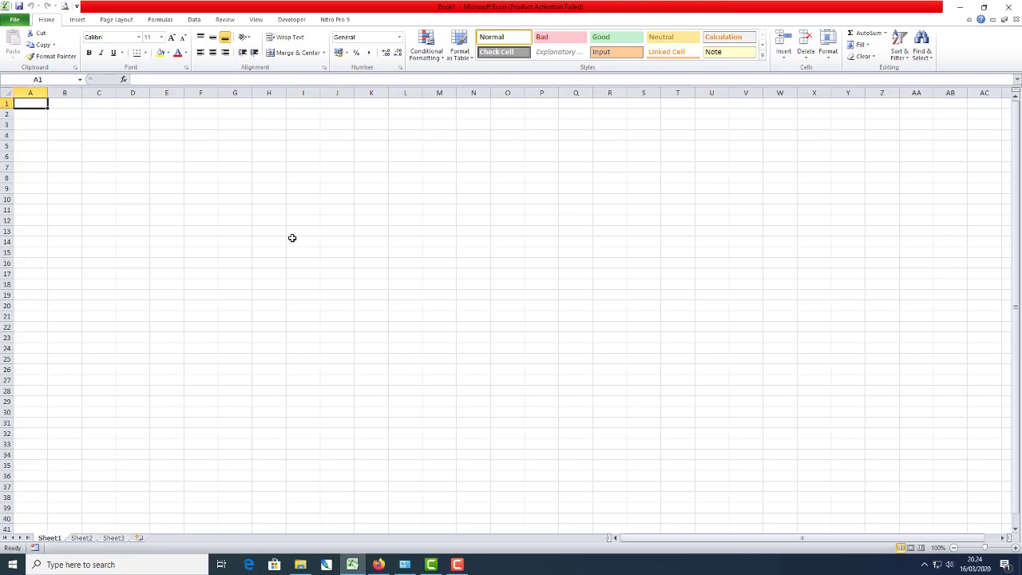
- Enter 1 in cell A1 and fill all of row 1 with a linear series using a step value of 1
text(1)
key(Tab)
key(Left)
key(shift+space)
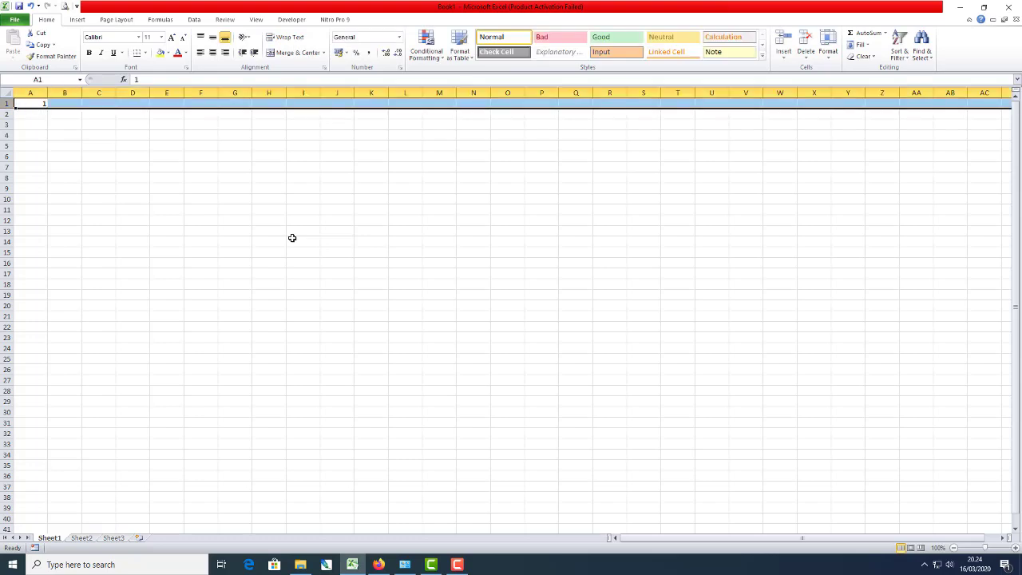
key(alt+e)
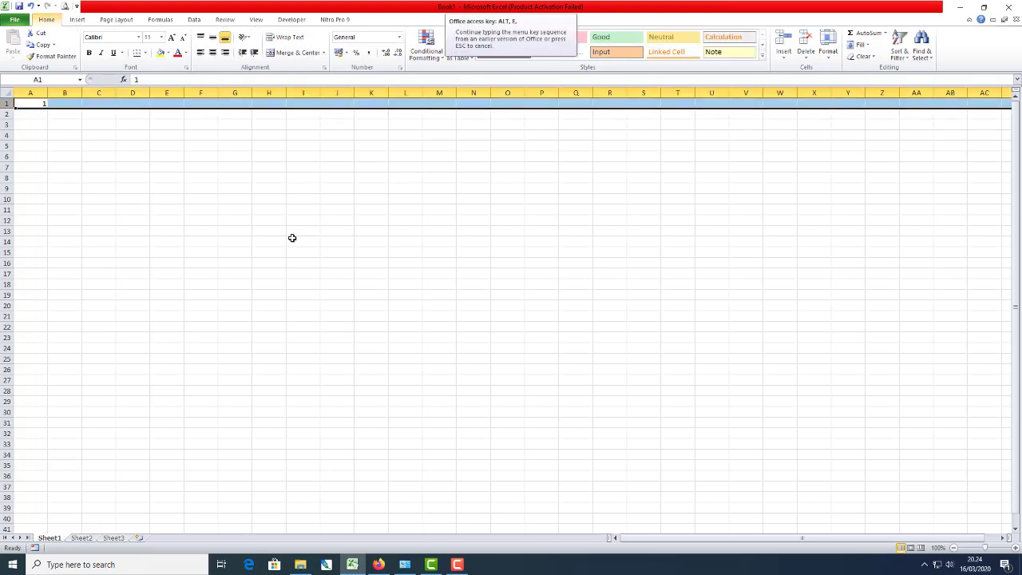
key(s)
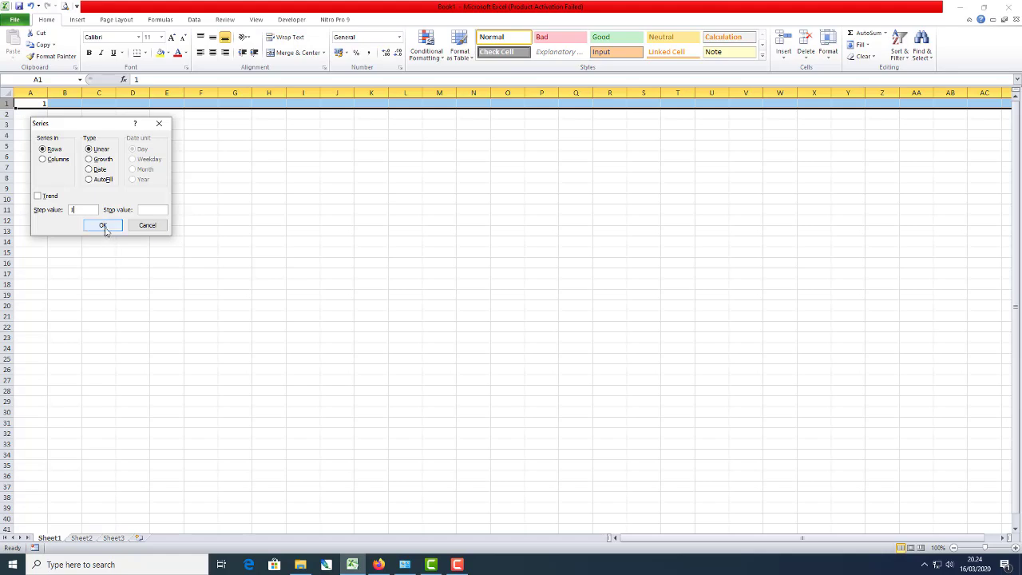
click(103, 225)
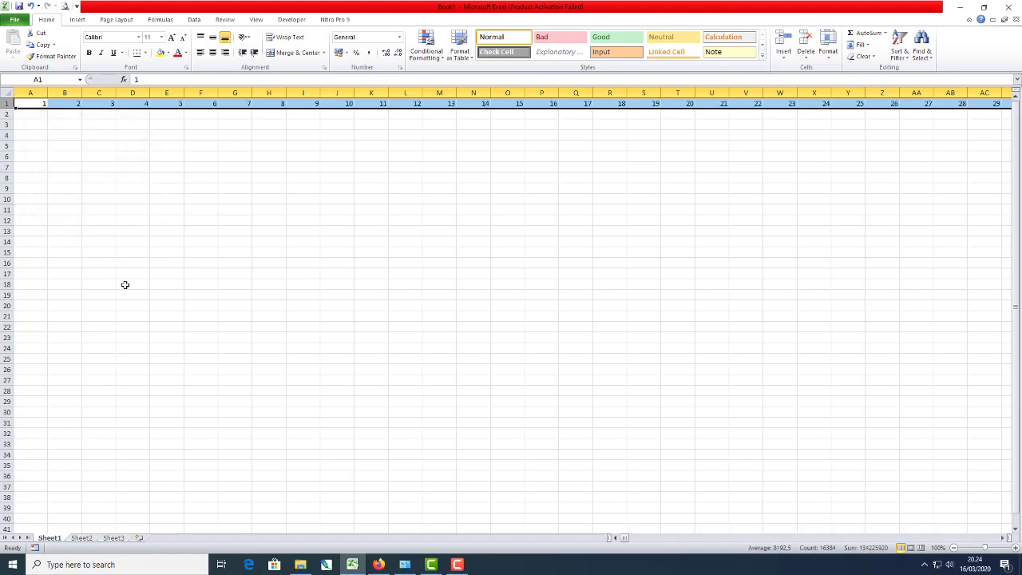
- Check the last filled cell of row 1 to see how many columns the sheet has, and return to A1
click(28, 105)
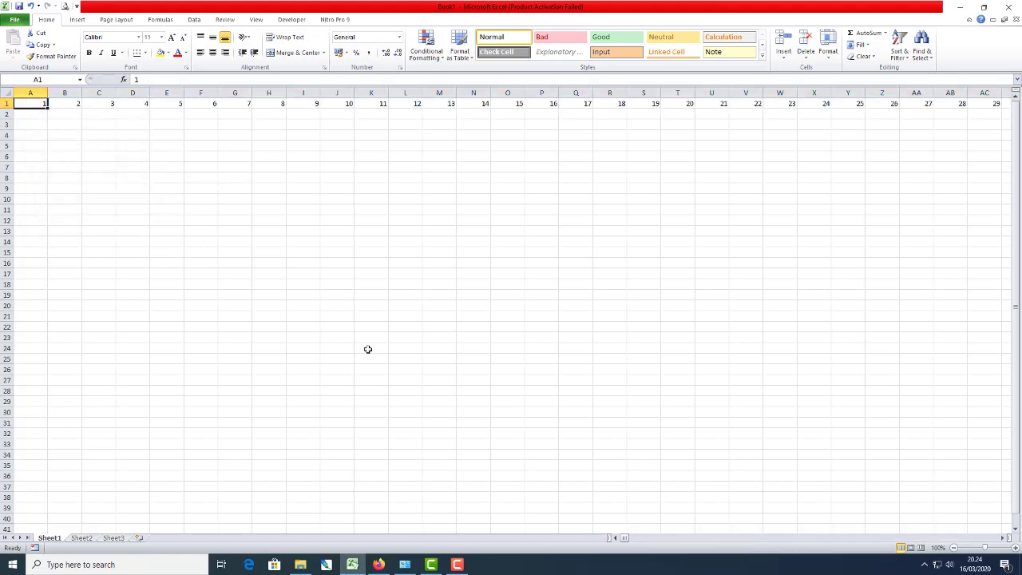
key(ctrl+Right)
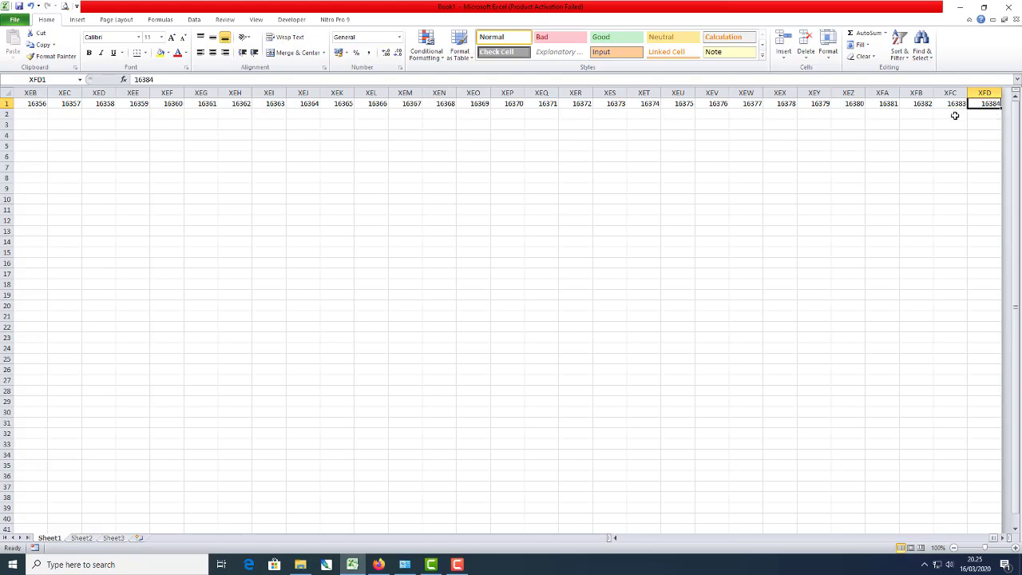
key(ctrl+Home)
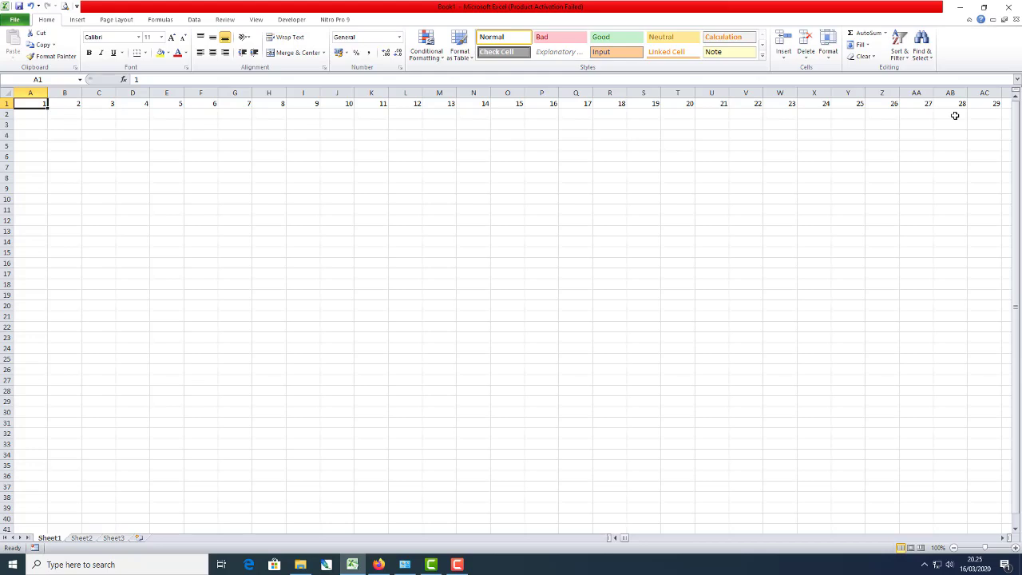
- Fill all of column A from A1 with a linear series using a step value of 1, and center the numbers
key(ctrl+shift+Down)
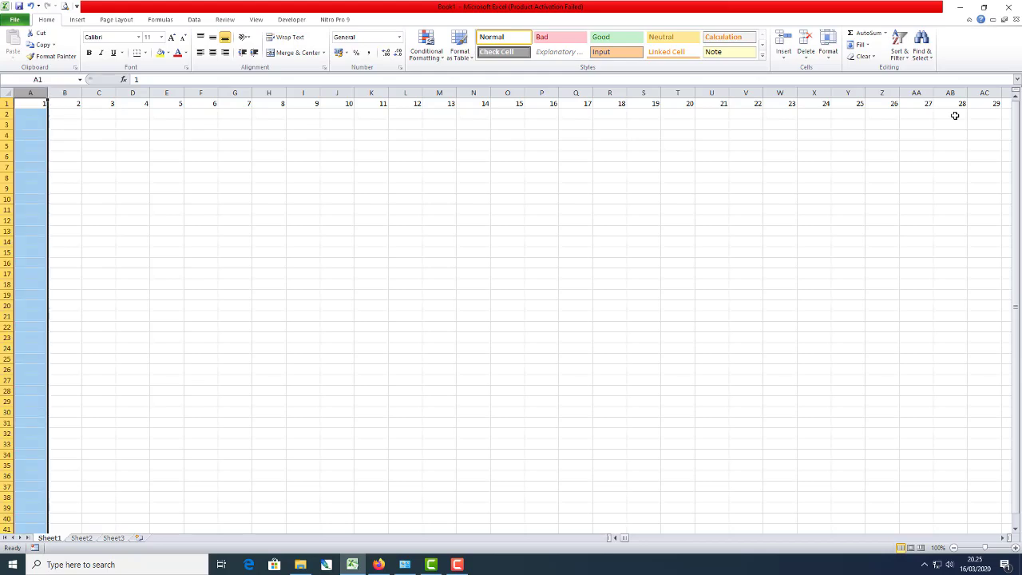
key(alt)
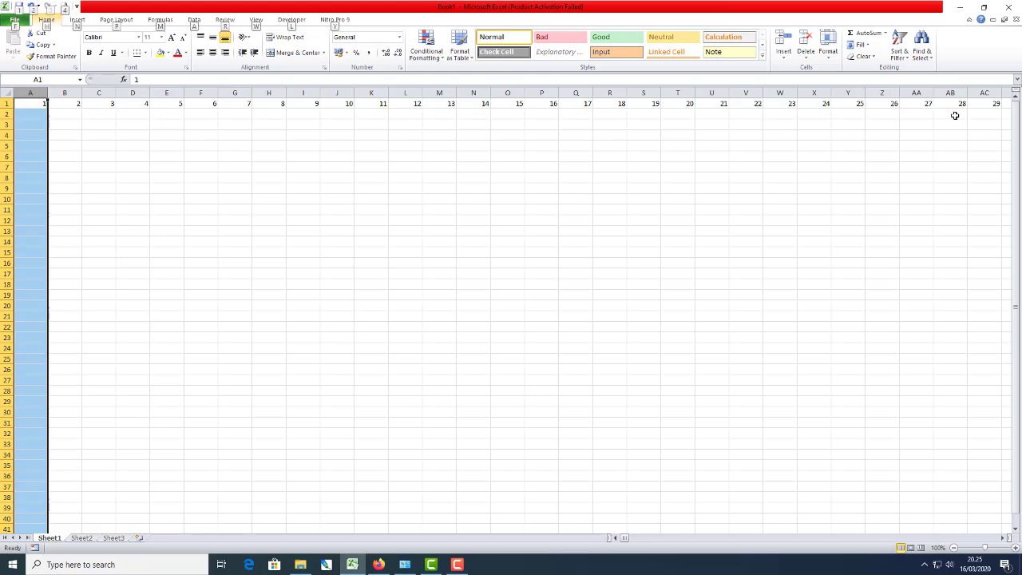
key(e)
key(i)
key(s)
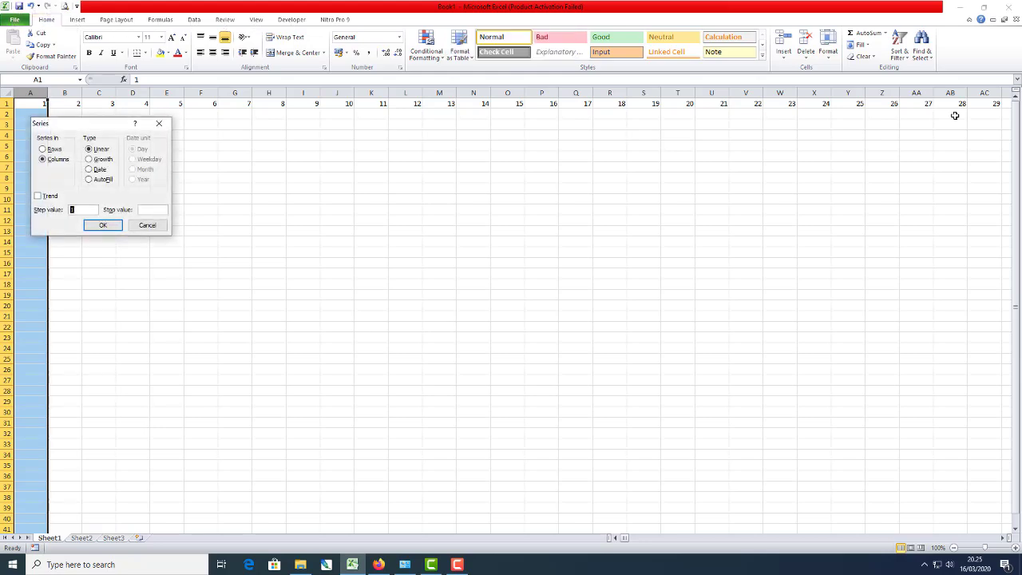
key(Return)
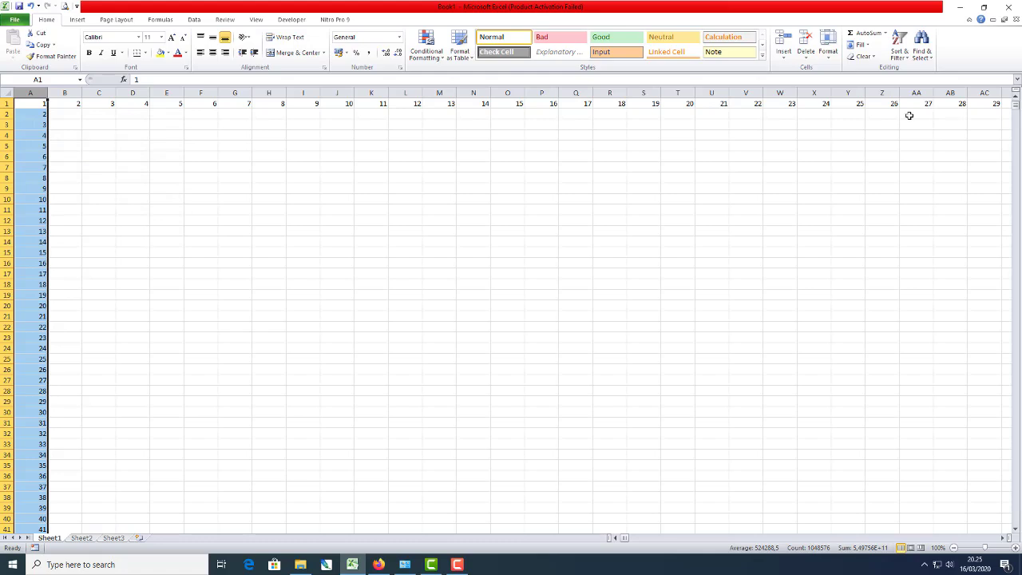
click(214, 56)
key(Down)
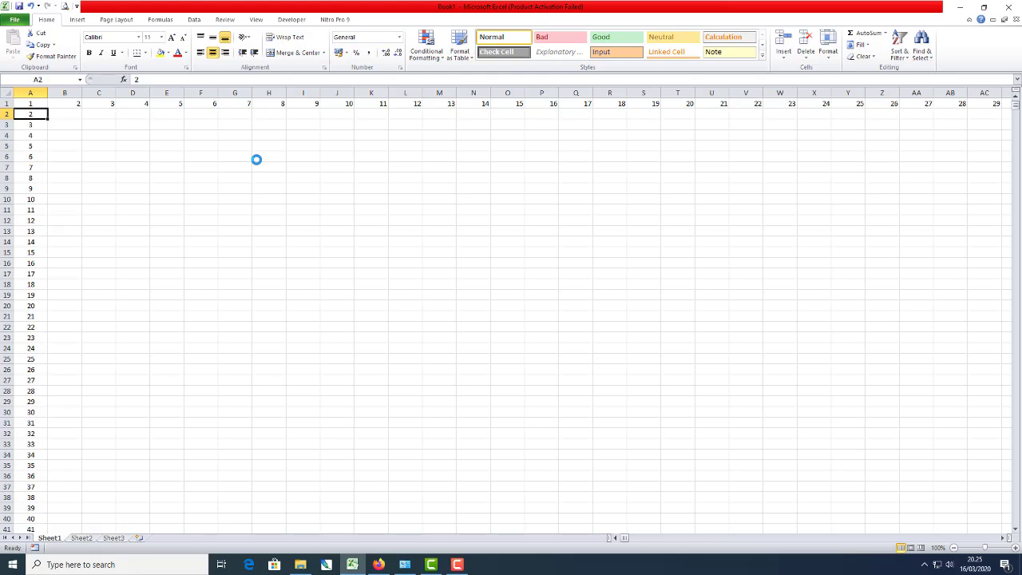
- Go to the last filled cell of column A and format it with the Comma [0] thousands-separator style
key(ctrl+Down)
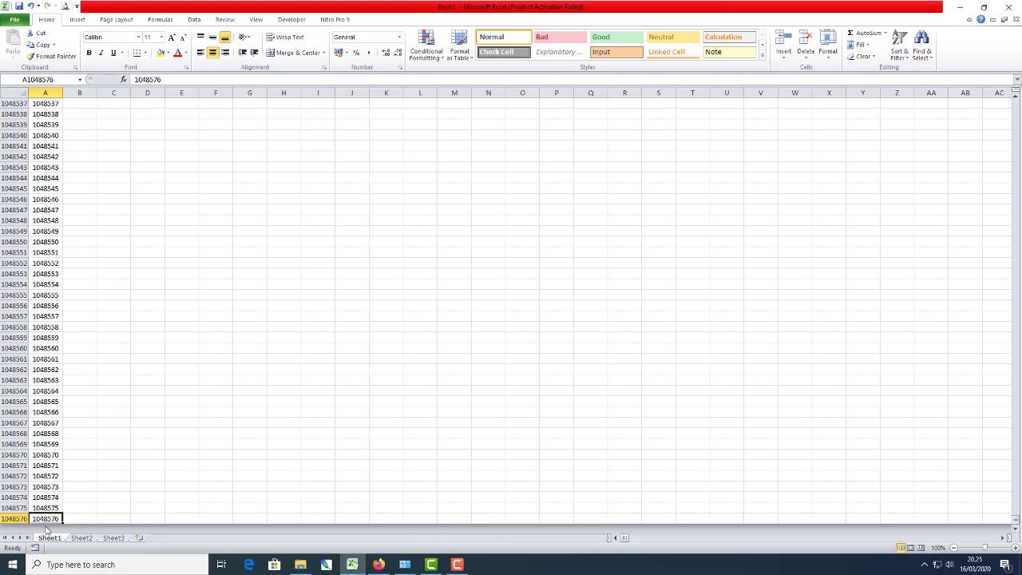
click(368, 52)
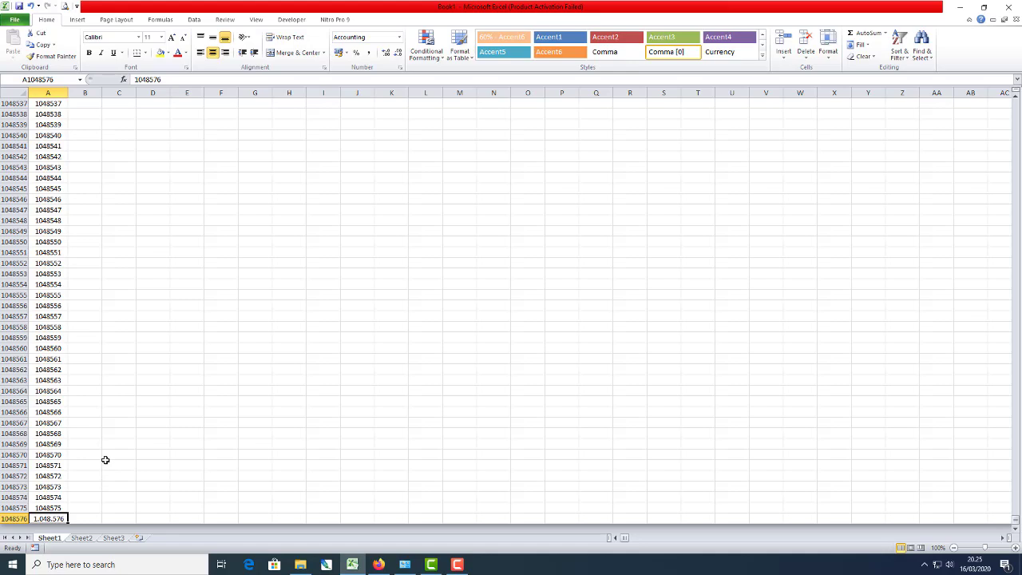
- Clear the whole number series from column A and return to cell A1
key(ctrl+shift+Up)
key(Delete)
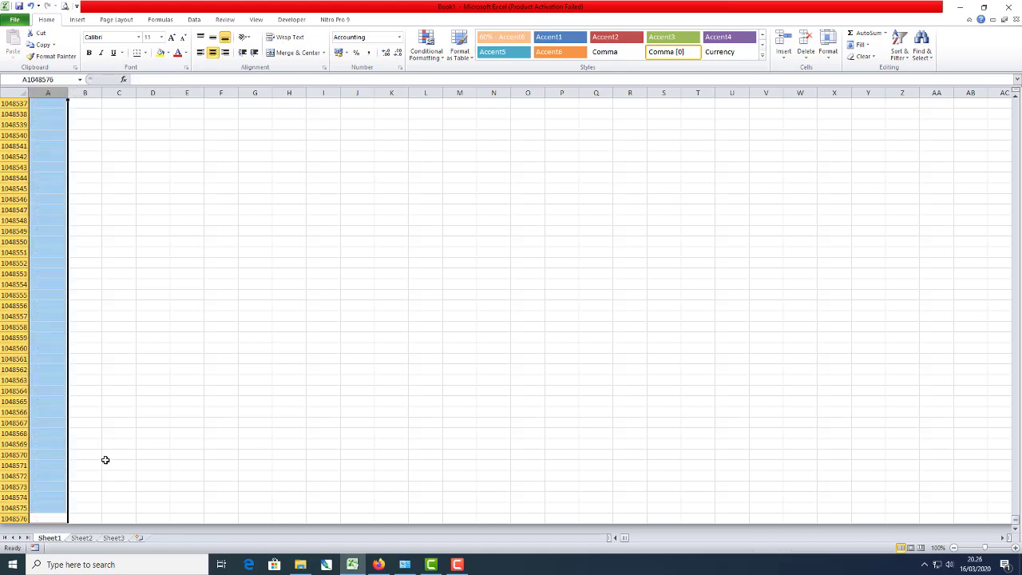
key(Up)
key(ctrl+Up)
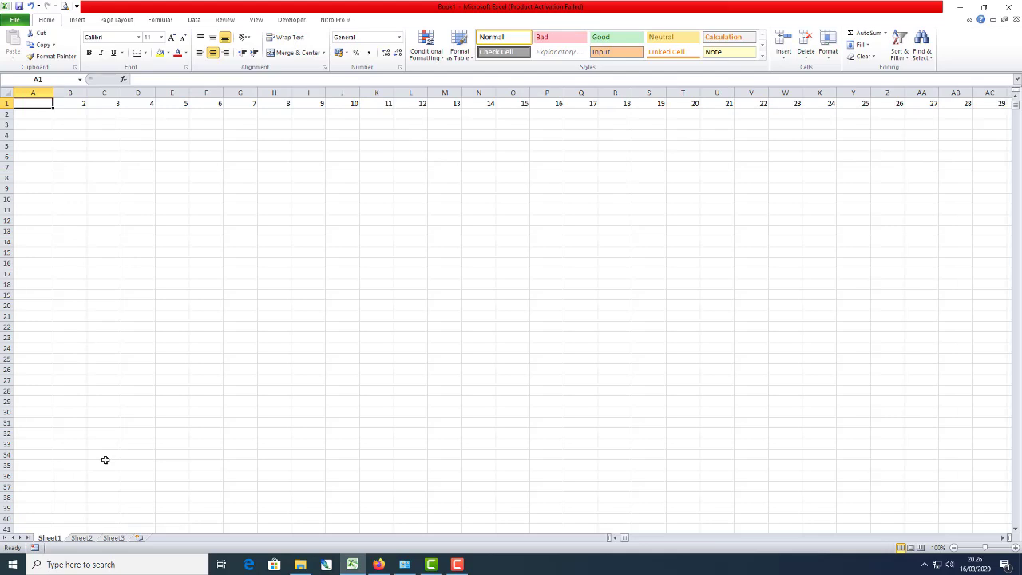
- Clear the rest of the number series in row 1 from B1 to the last column
key(Right)
key(ctrl+shift+Right)
key(ctrl+shift+Right)
key(Delete)
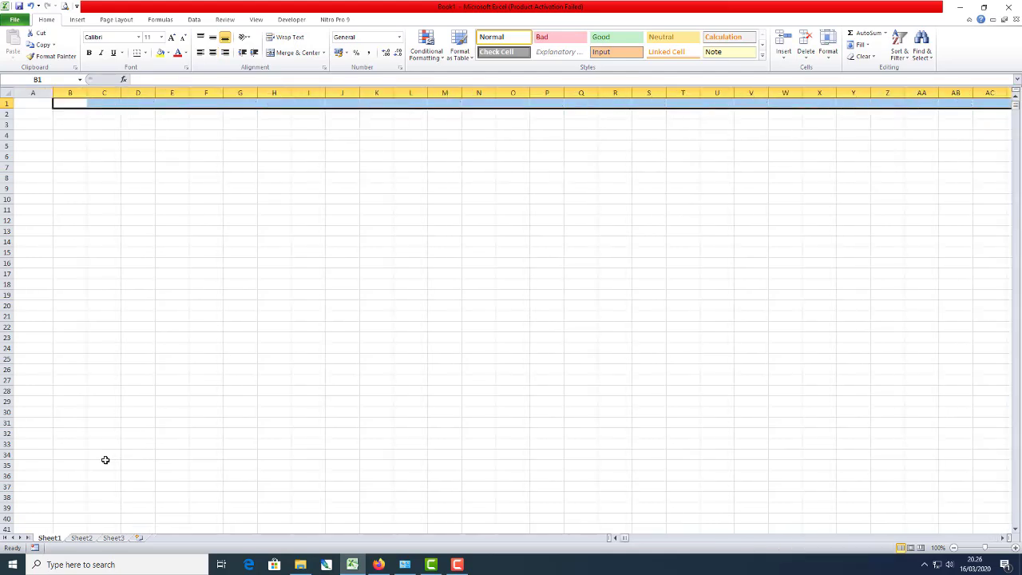
key(Left)
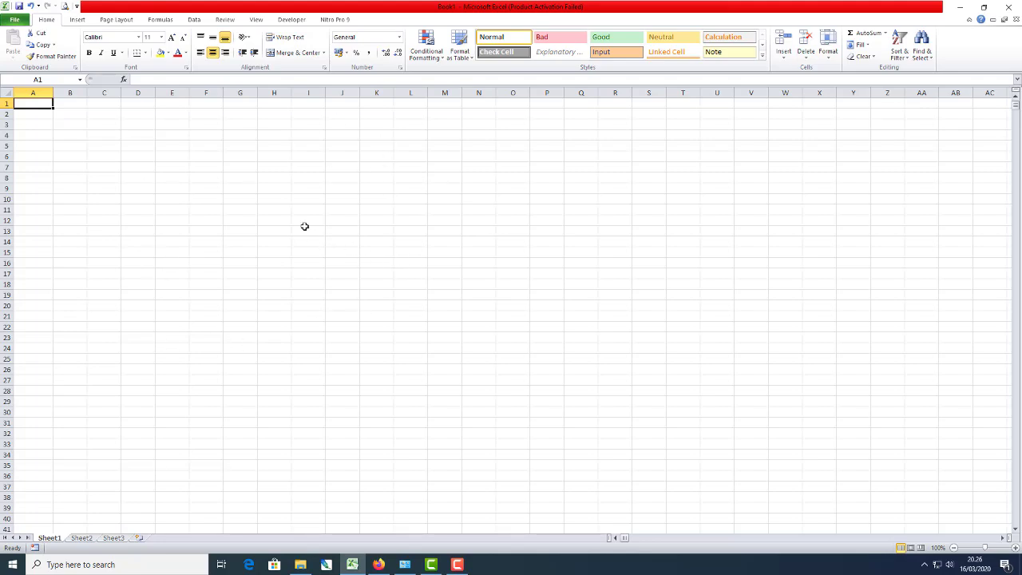
- Enter 1 temporarily in cell A1 to show the sheet's print preview, and clear the cell again
click(66, 7)
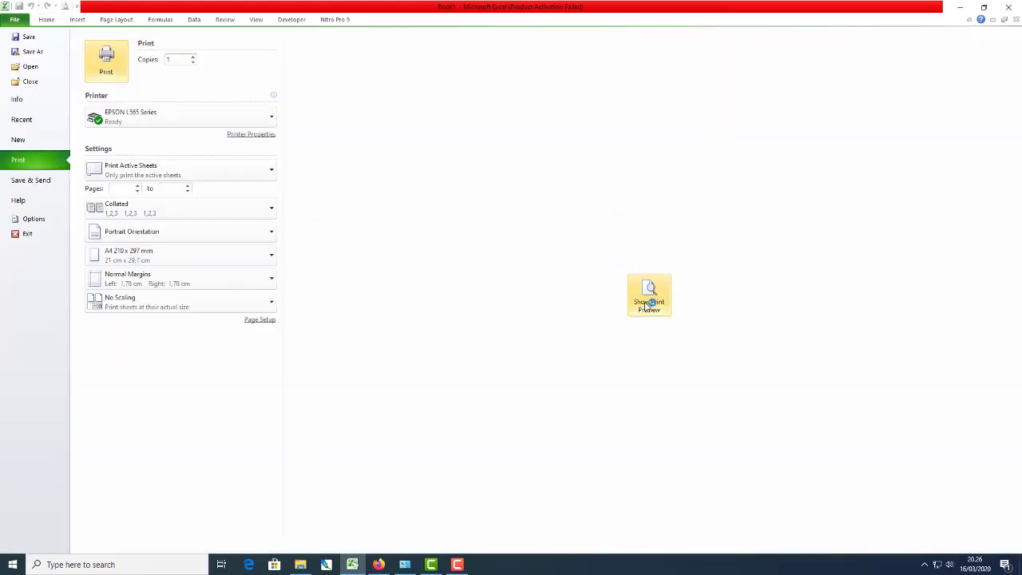
click(45, 20)
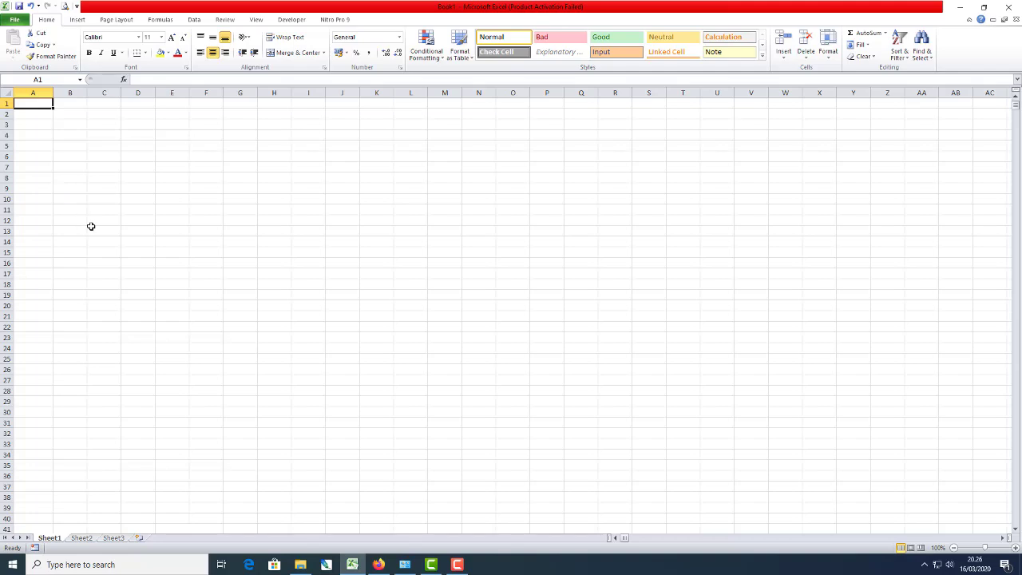
text(1)
key(Return)
click(65, 6)
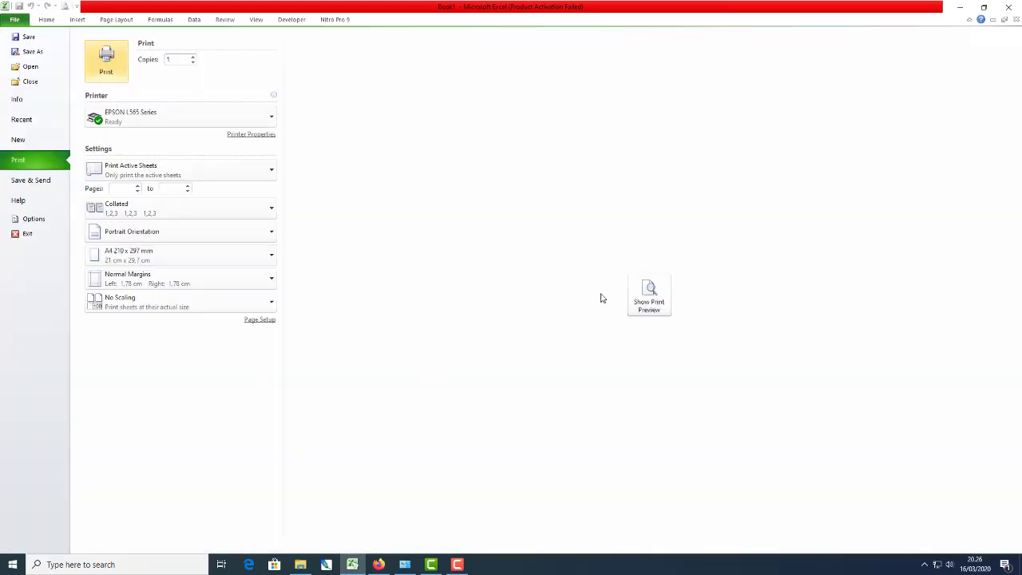
click(649, 296)
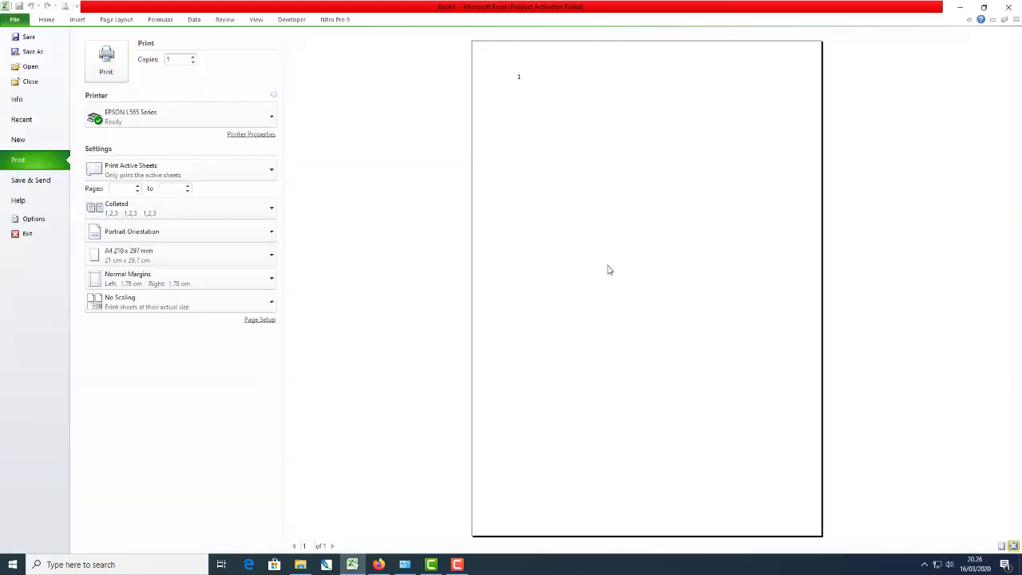
click(43, 21)
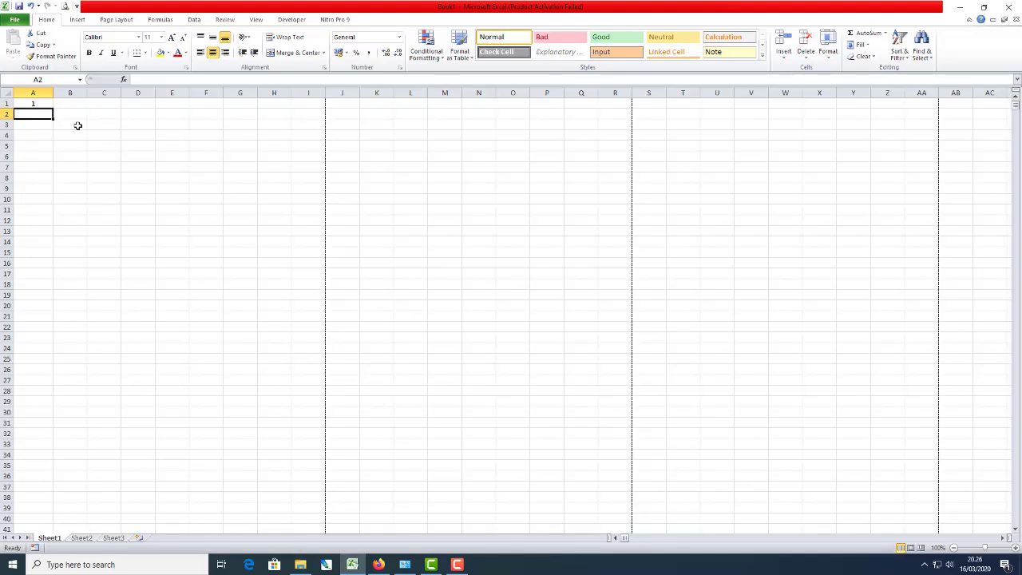
click(35, 104)
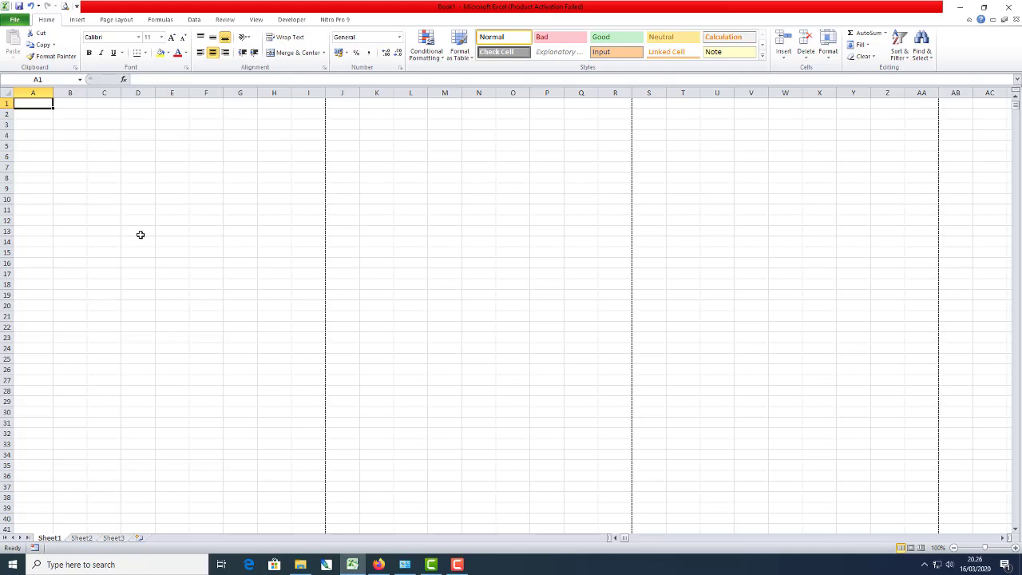
- Review the available paper sizes in Page Setup and keep A4 210 x 297 mm in portrait orientation
scroll(140, 231, down, 1)
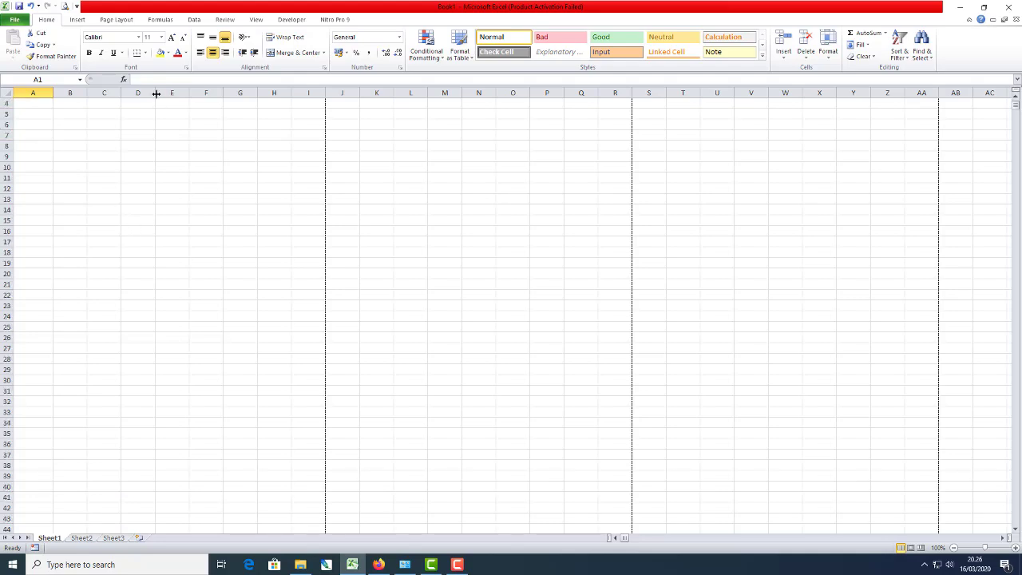
click(120, 20)
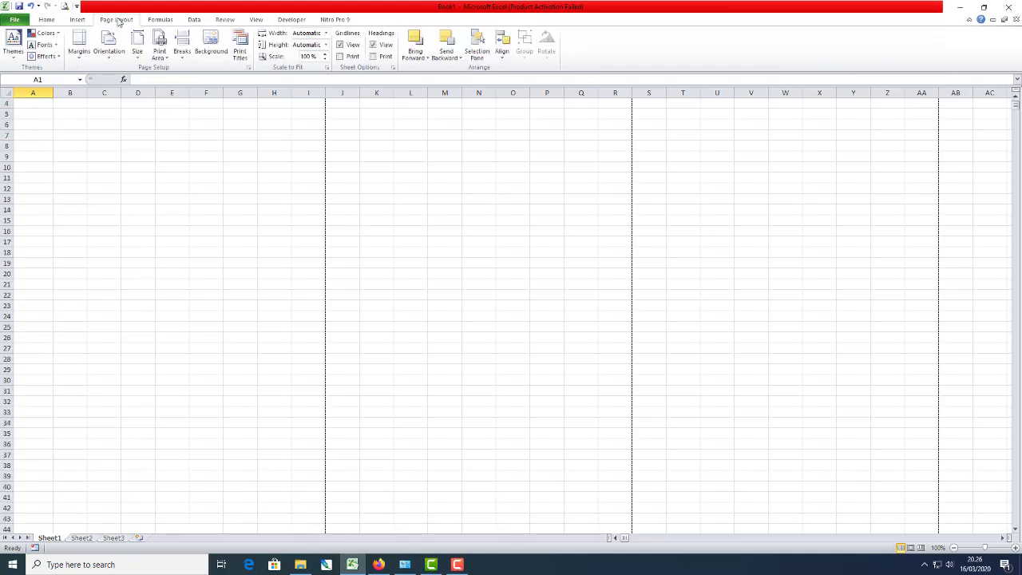
click(249, 68)
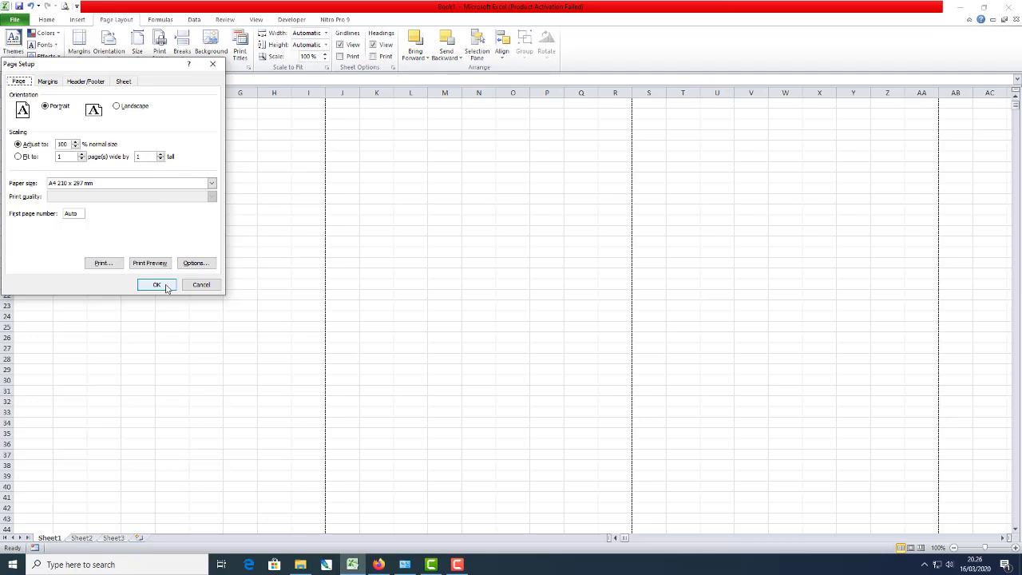
click(176, 186)
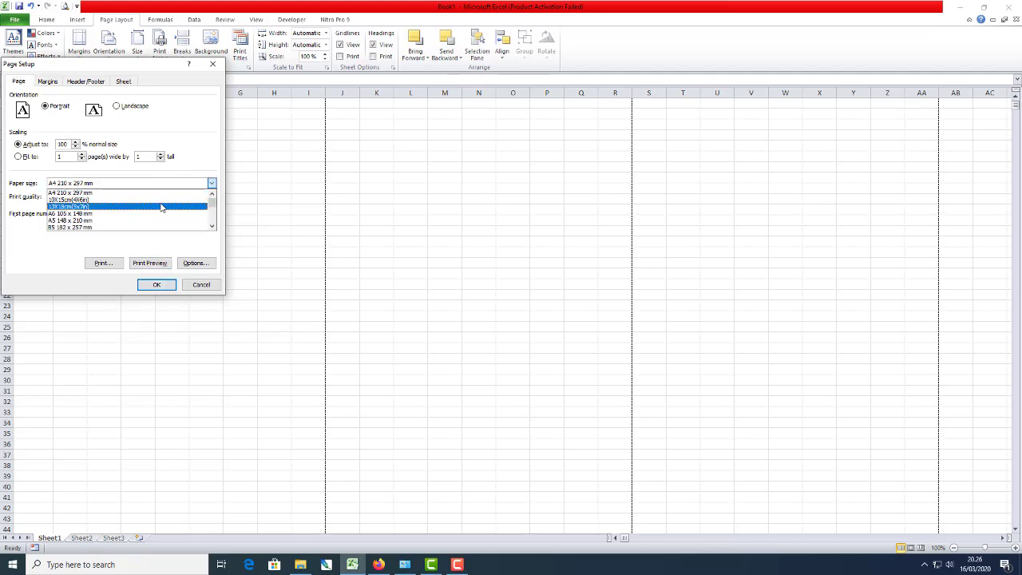
scroll(162, 207, down, 2)
scroll(162, 206, up, 2)
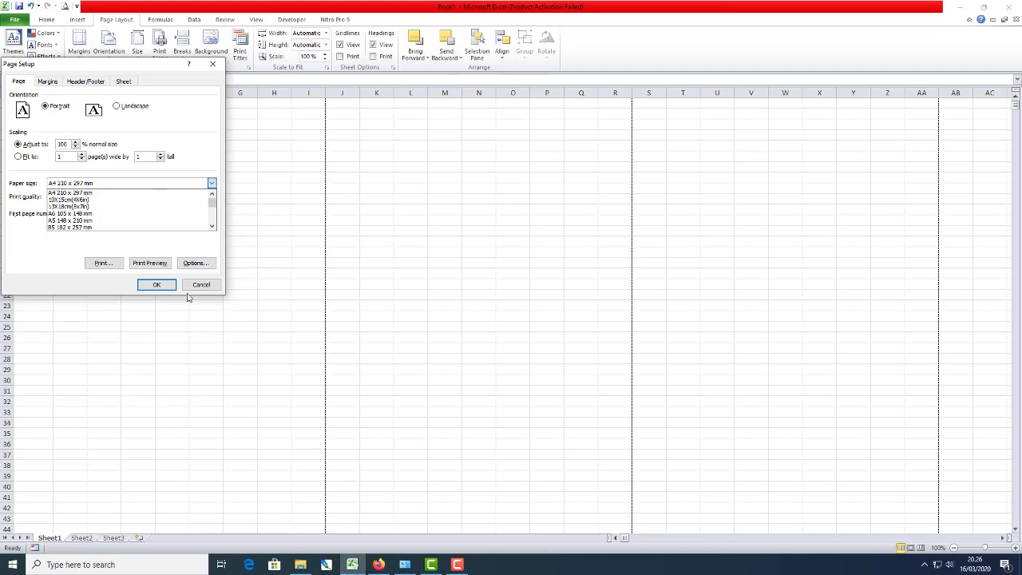
click(156, 285)
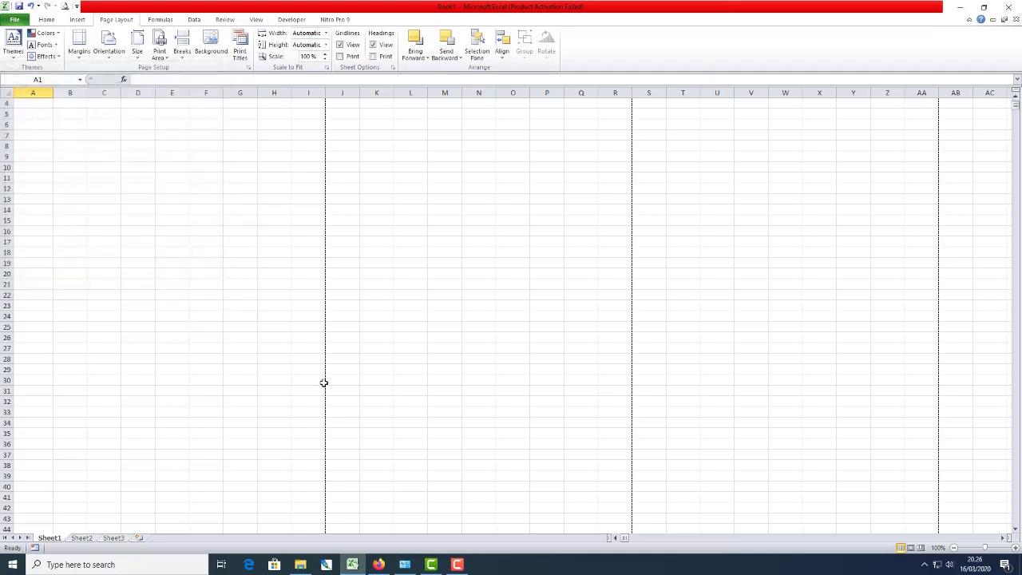
- Extend the selection from A4 across to I4 to show the first page's column width, and shrink it back to A4
click(455, 565)
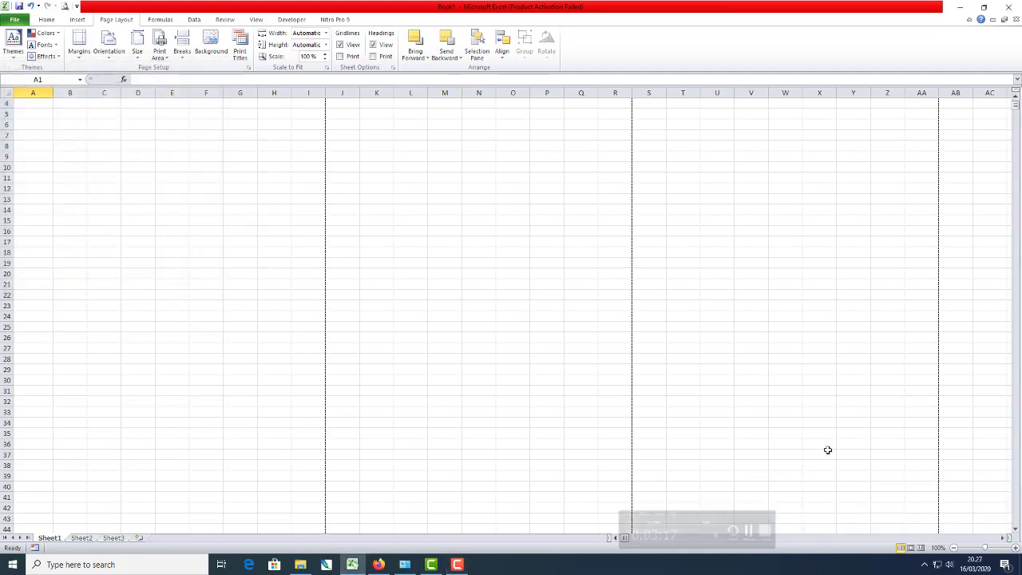
click(39, 104)
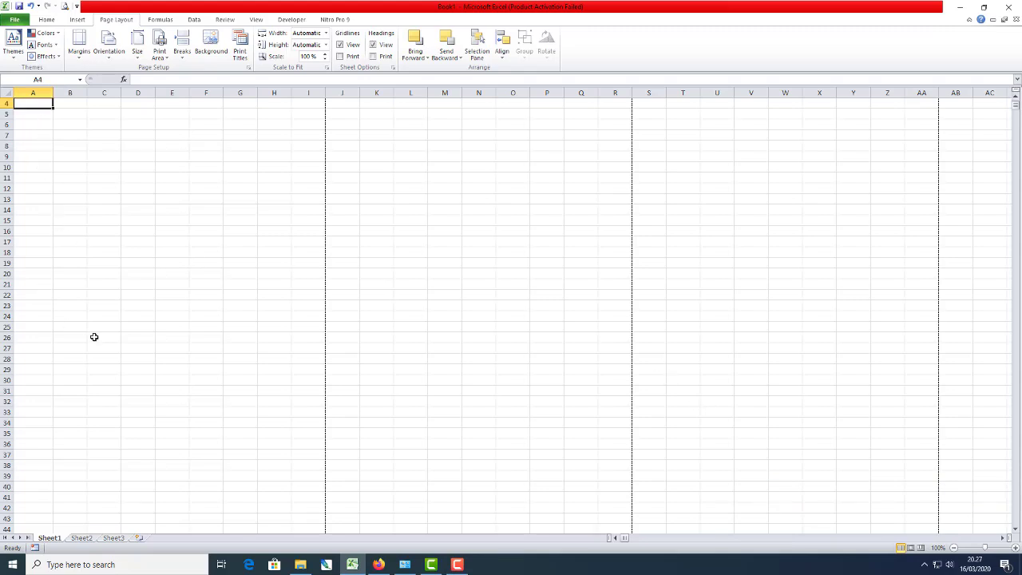
key(shift+Right)
key(shift+Right)
key(shift+Right)
key(shift+Right)
key(shift+Right)
key(shift+Right)
key(shift+Right)
key(shift+Right)
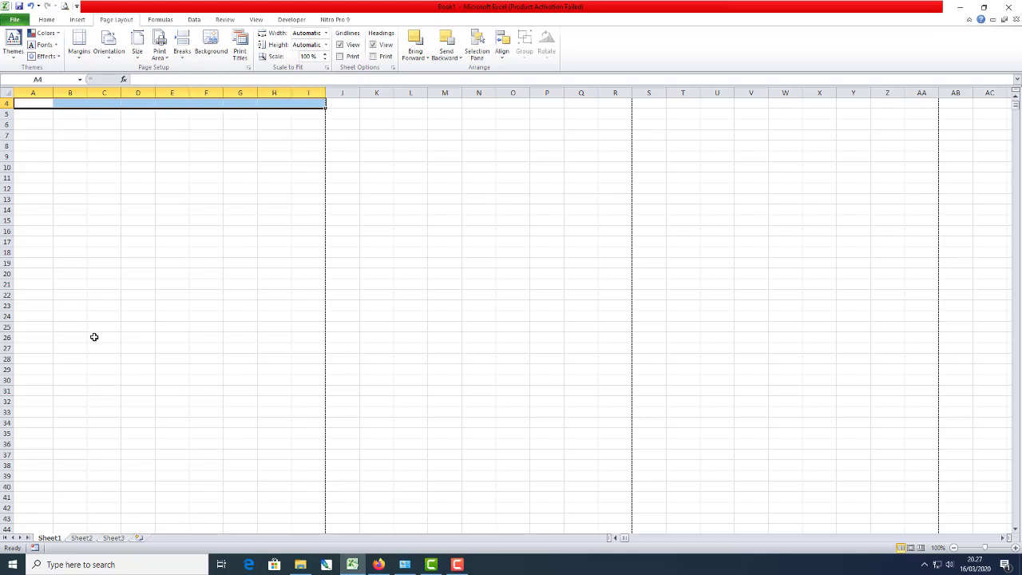
key(shift+Left)
key(shift+Left)
key(shift+Left)
key(shift+Left)
key(shift+Left)
key(shift+Left)
key(shift+Left)
key(shift+Left)
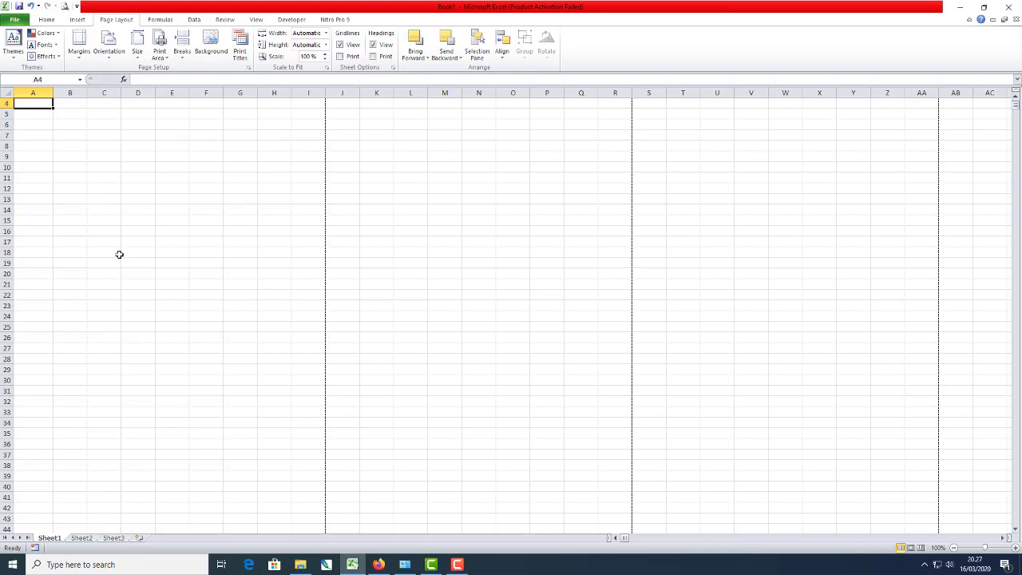
- Enter the greeting "dengan Hormat" in cell A8 and reselect that cell
click(46, 20)
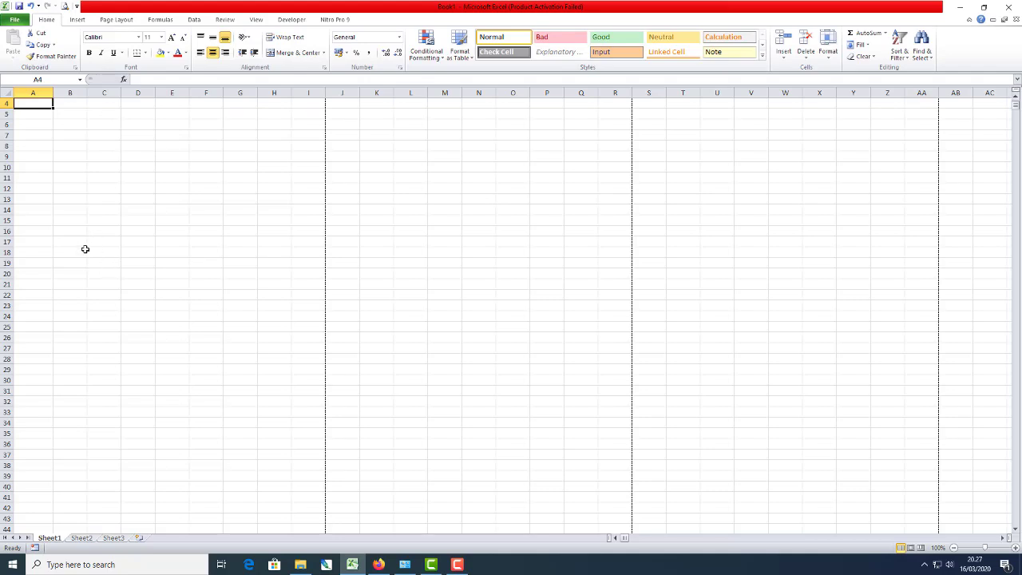
drag(31, 104, 193, 103)
click(165, 221)
click(45, 156)
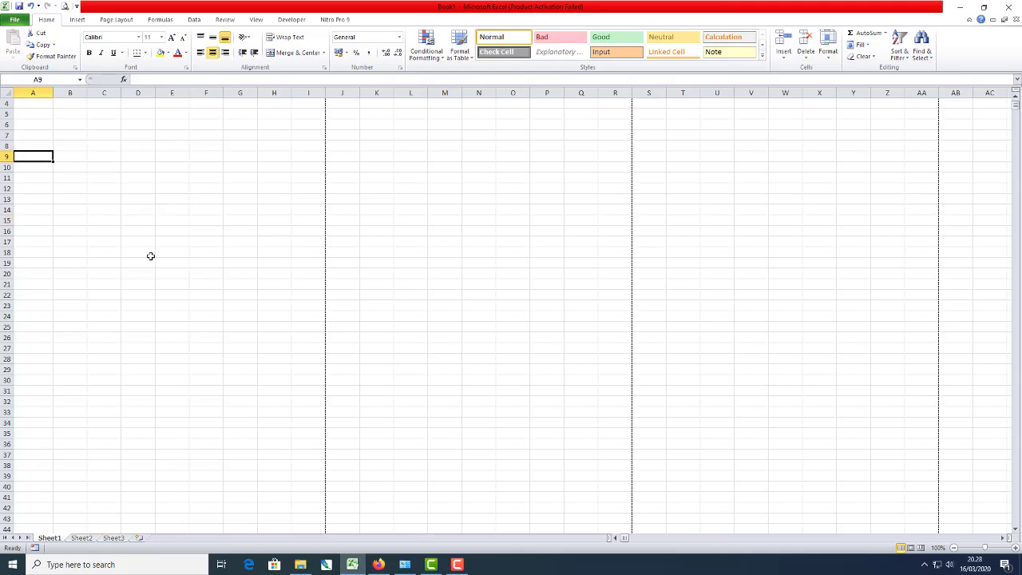
key(Up)
text(dengan Hormat)
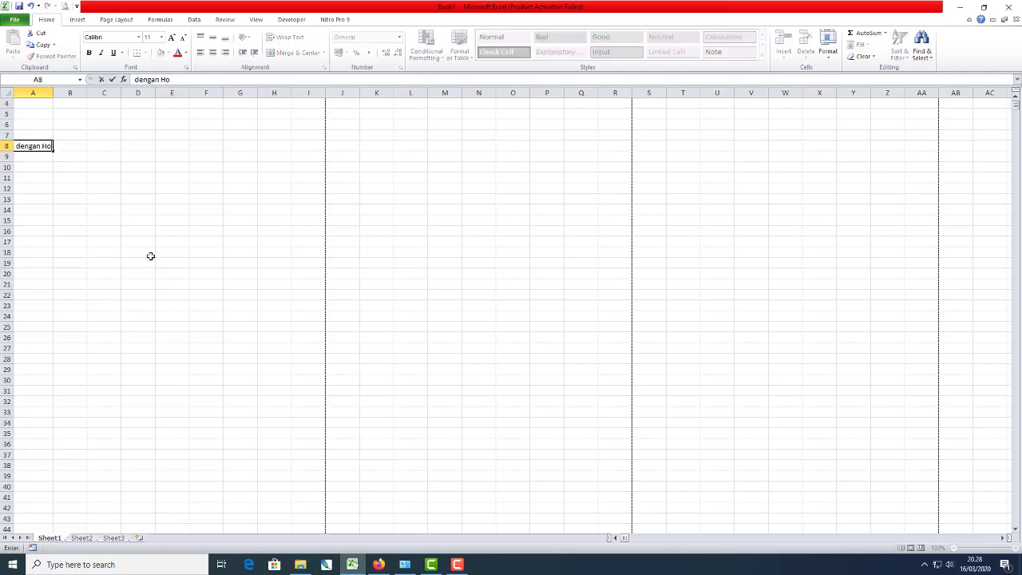
key(Return)
key(Up)
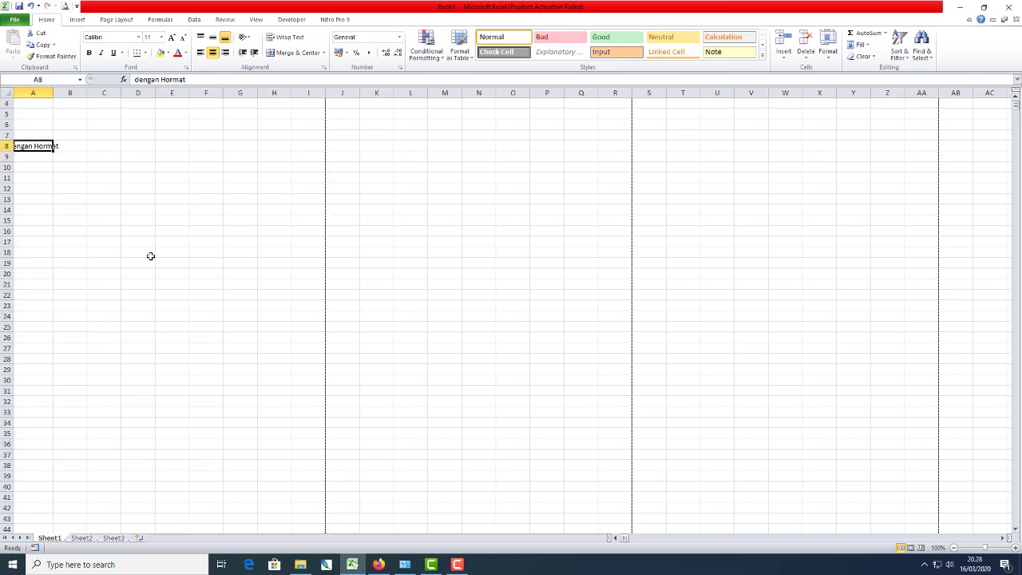
- Left-align cell A8, append a comma to its greeting, and go to cell A10
click(200, 53)
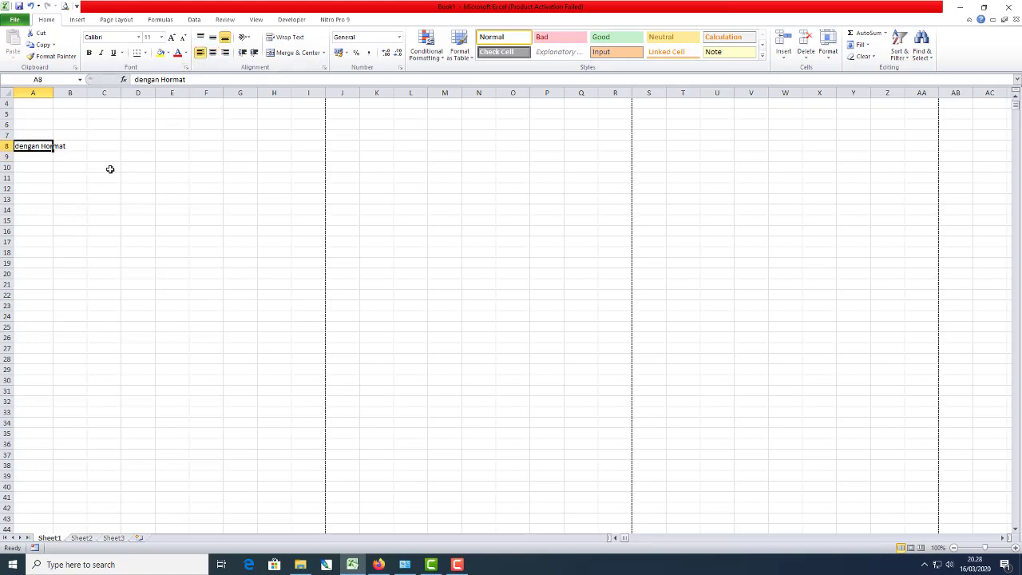
key(F2)
text(,)
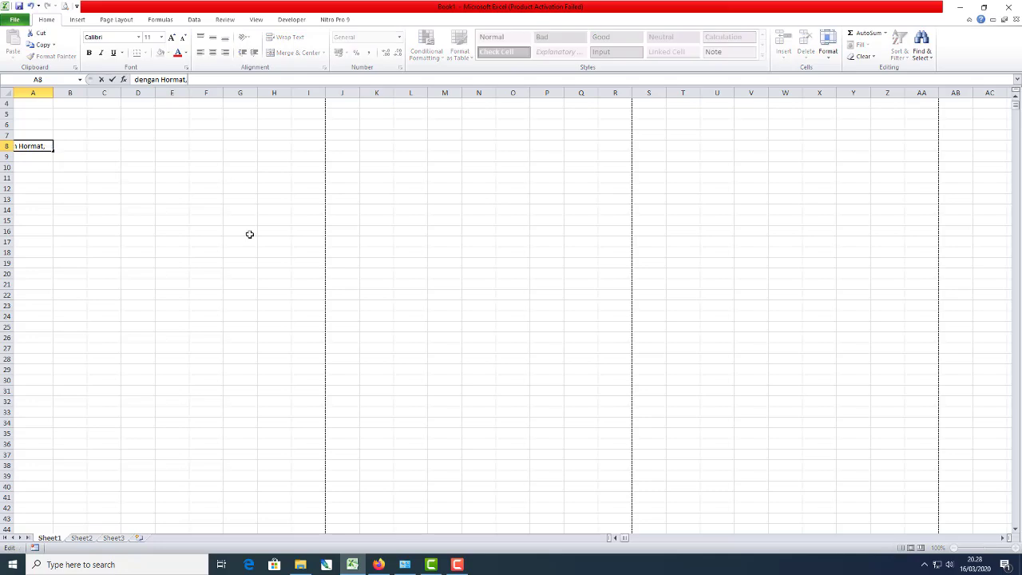
key(Return)
key(Up)
key(Down)
key(Down)
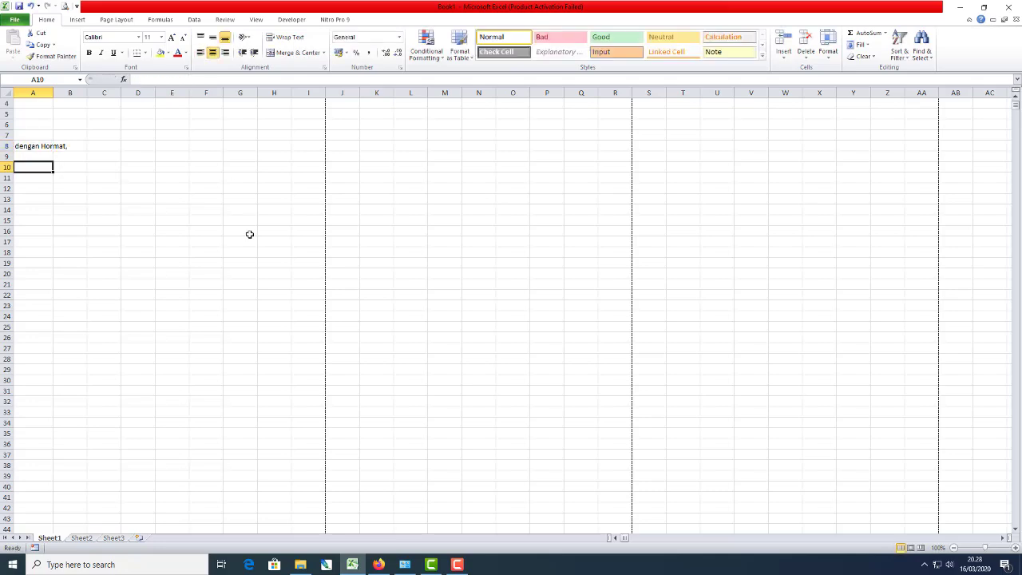
text(sehubng)
key(BackSpace)
key(BackSpace)
key(BackSpace)
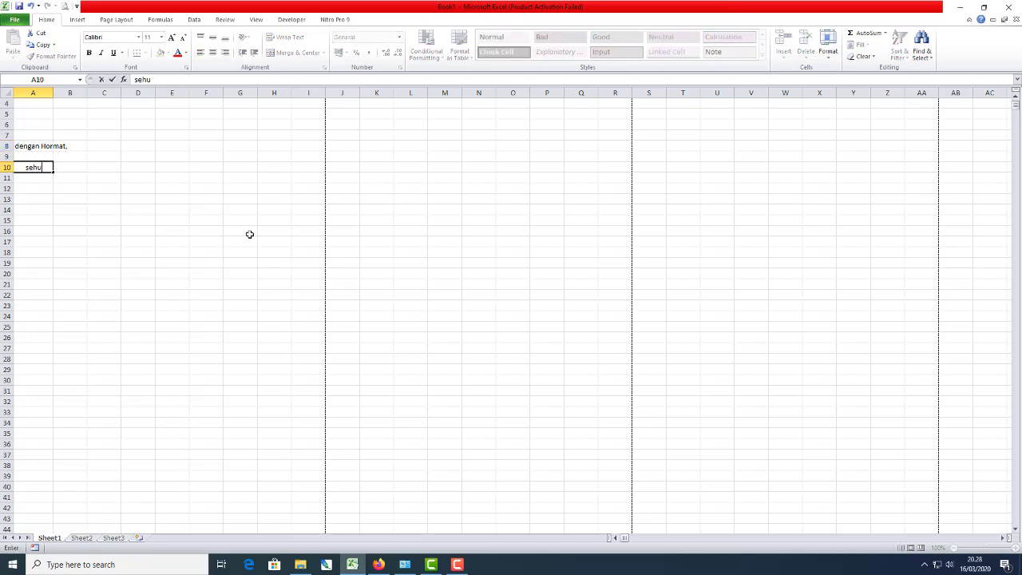
key(Escape)
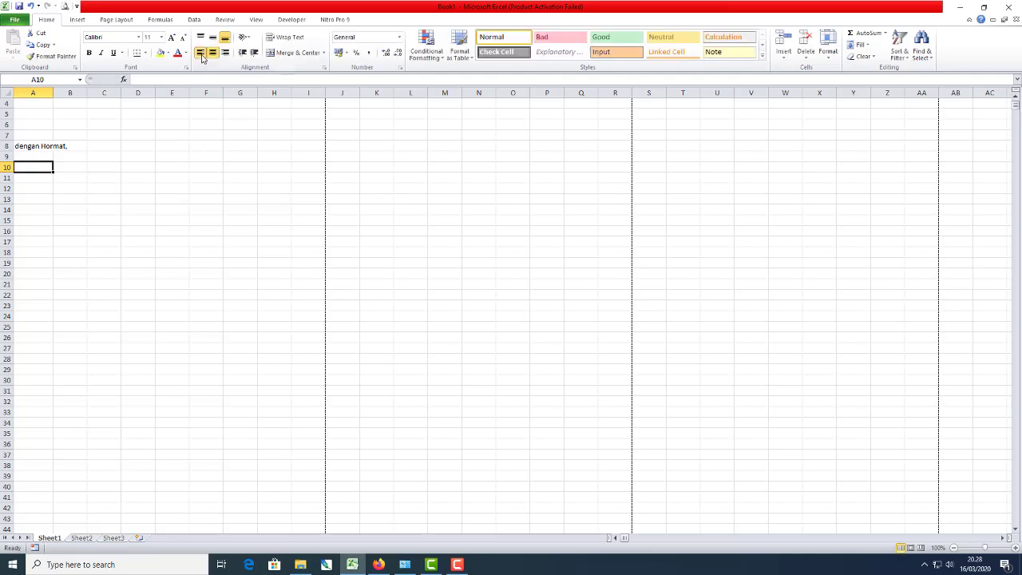
- Left-align cell A10 and begin its text with "sehubungan dengan adanya intruksi dari Rektor Universitas Syiah Kuala dalam hal menanggapi virus"
text(sehubungan dengan )
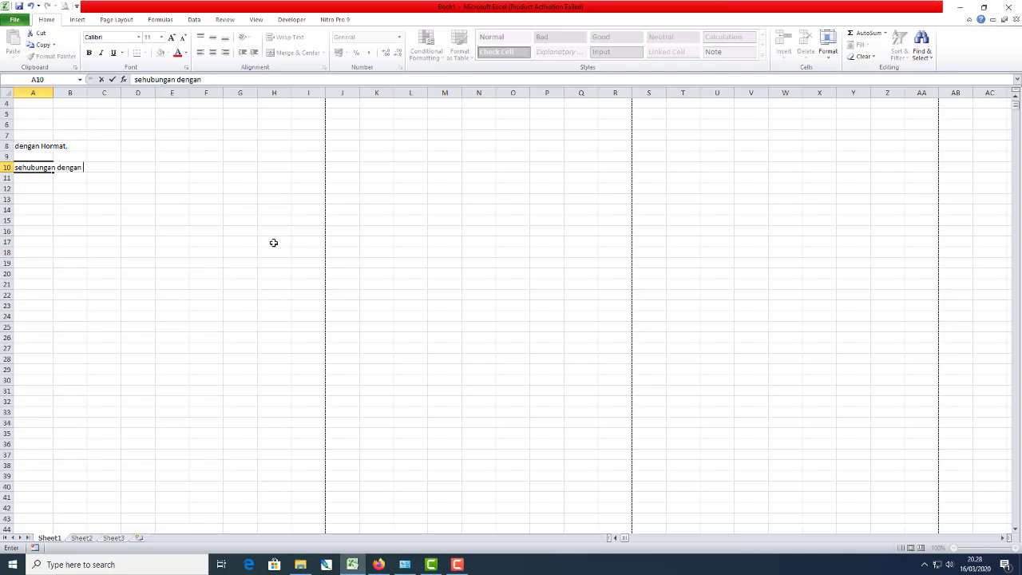
text(adanya intruksi dari R)
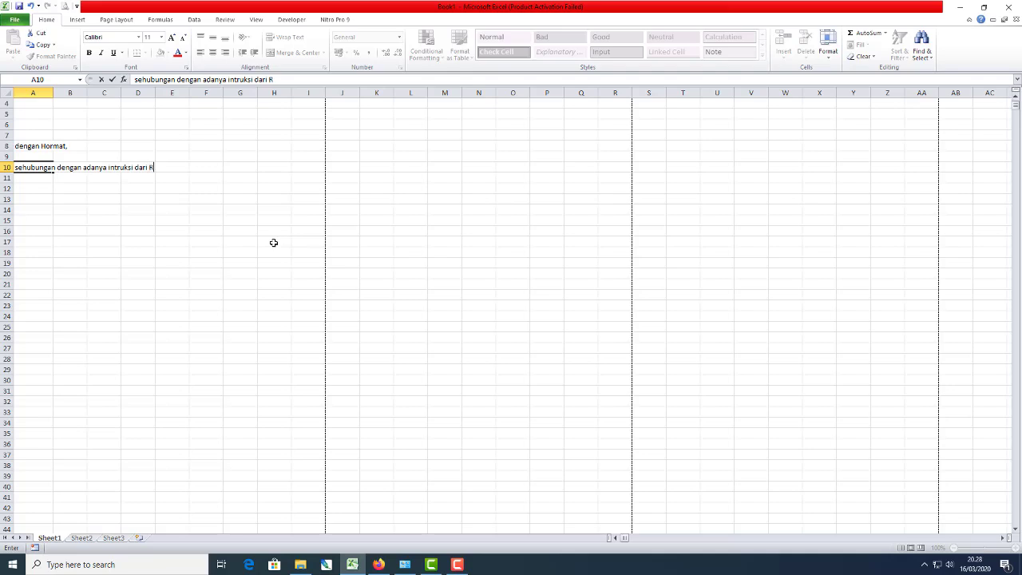
text(ektor Universitasy)
key(BackSpace)
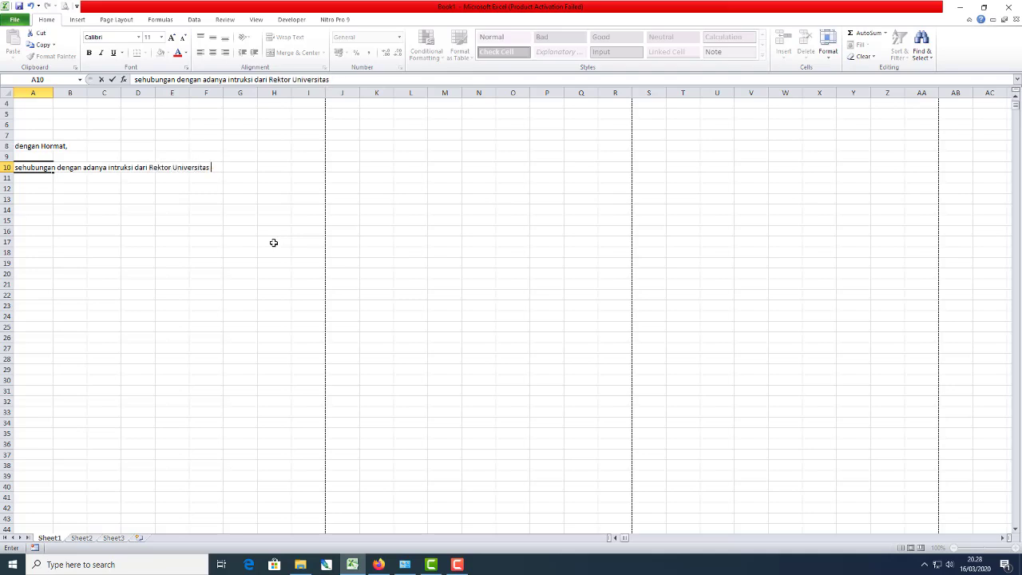
text(Syiah Kuala dalam hal )
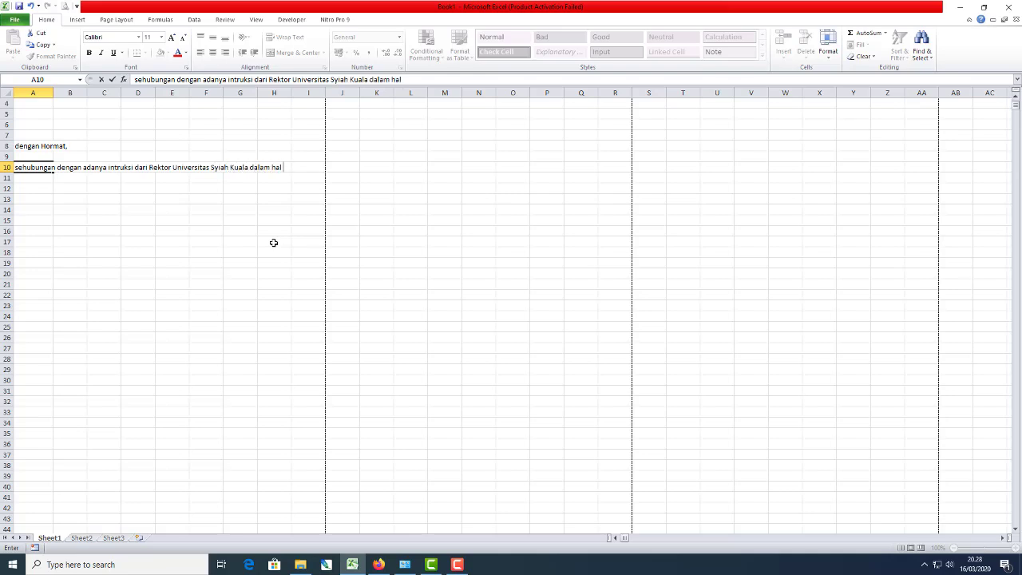
text(menanggapi virus)
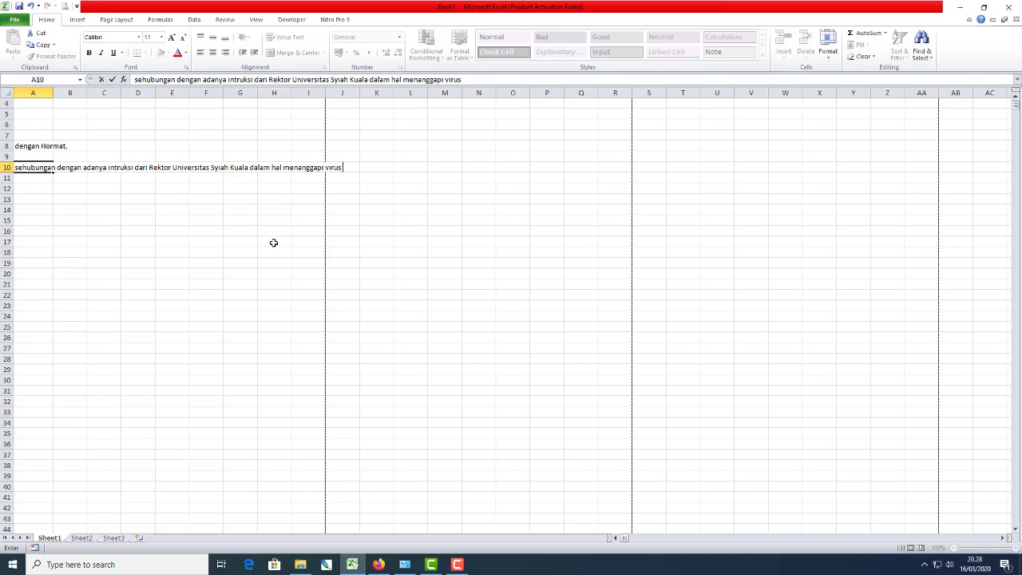
- Replace "virus" in A10 with "COVID-19, maka dengan ini kami menghimbaukan bahwa proses belajar mengajar untuk sementara digantikan dengan proses"
key(BackSpace)
key(BackSpace)
key(BackSpace)
key(BackSpace)
key(BackSpace)
key(BackSpace)
text(COVID-19, maka dengan ini )
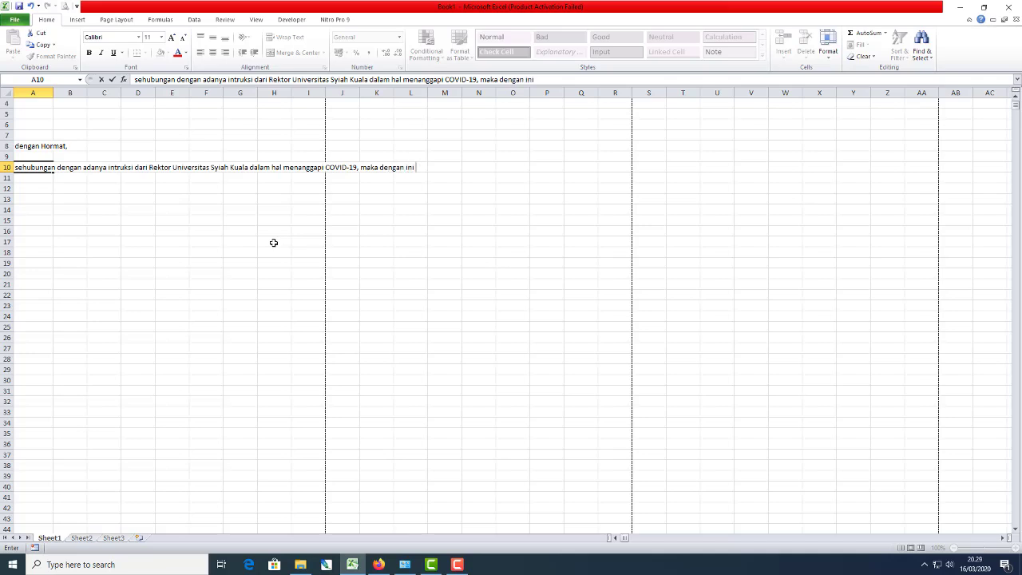
text(kami menghimbaukan )
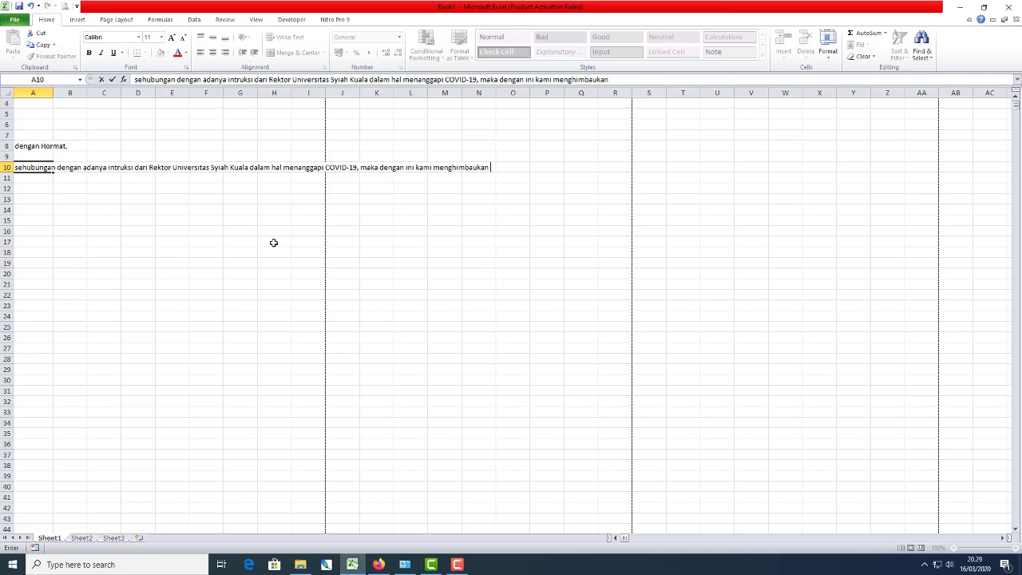
text(bahwa proses belajar mengaj)
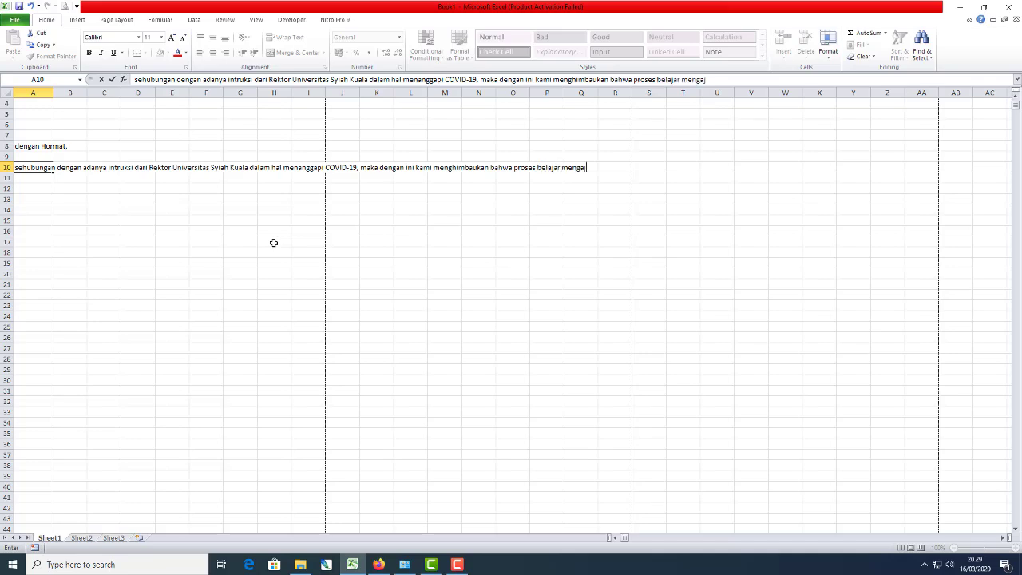
text(ar untuk sementar)
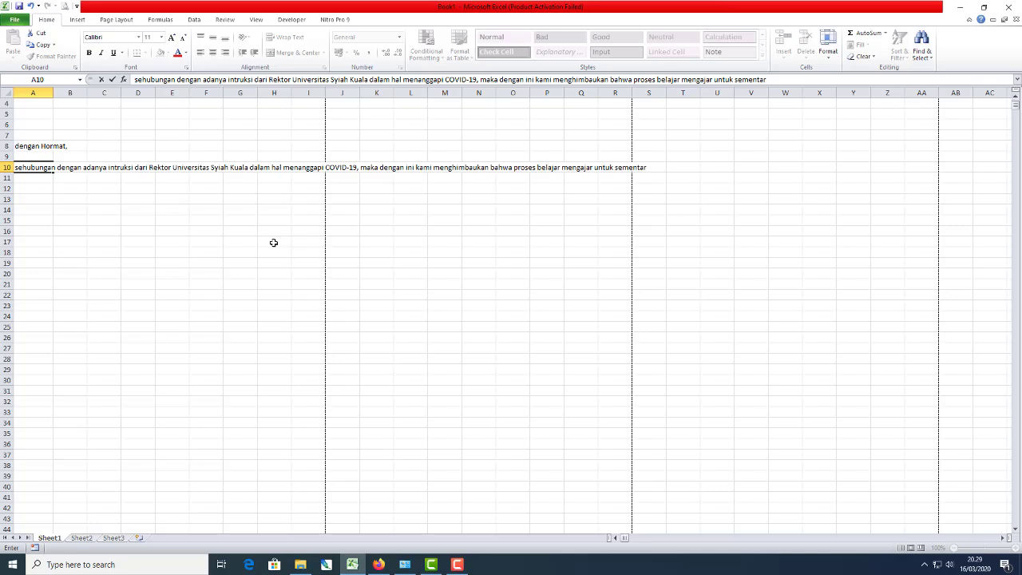
text(a digantikan dengan proses)
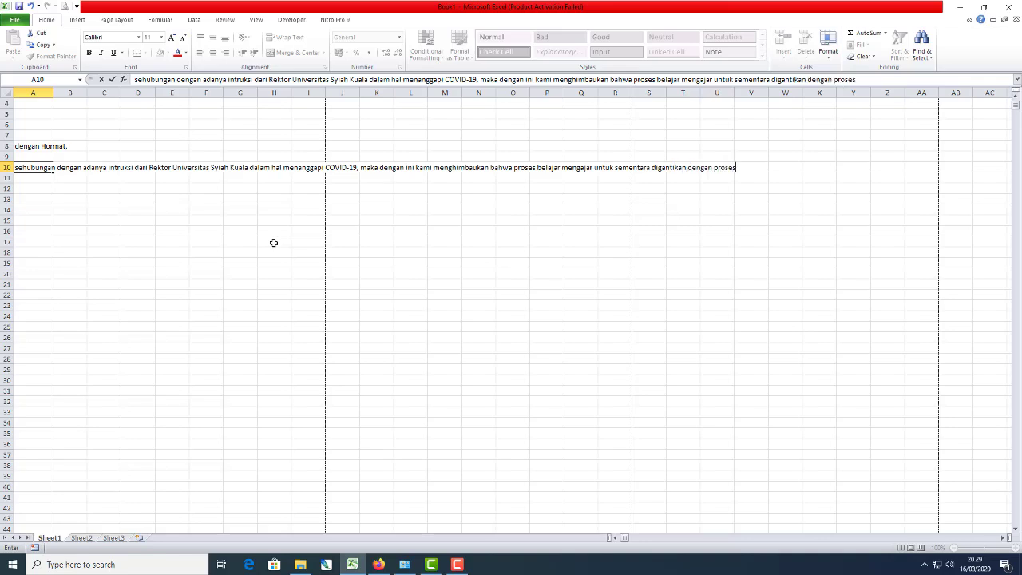
- Insert "dengan cara tatap muka" after "belajar mengajar" in the A10 sentence
click(595, 168)
text(dengan cara )
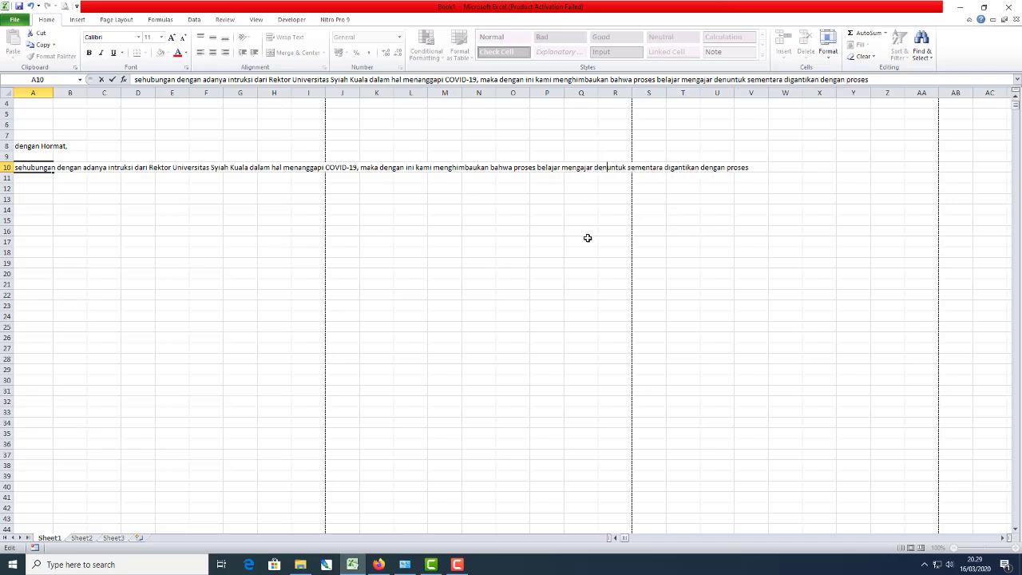
text(tatap muka)
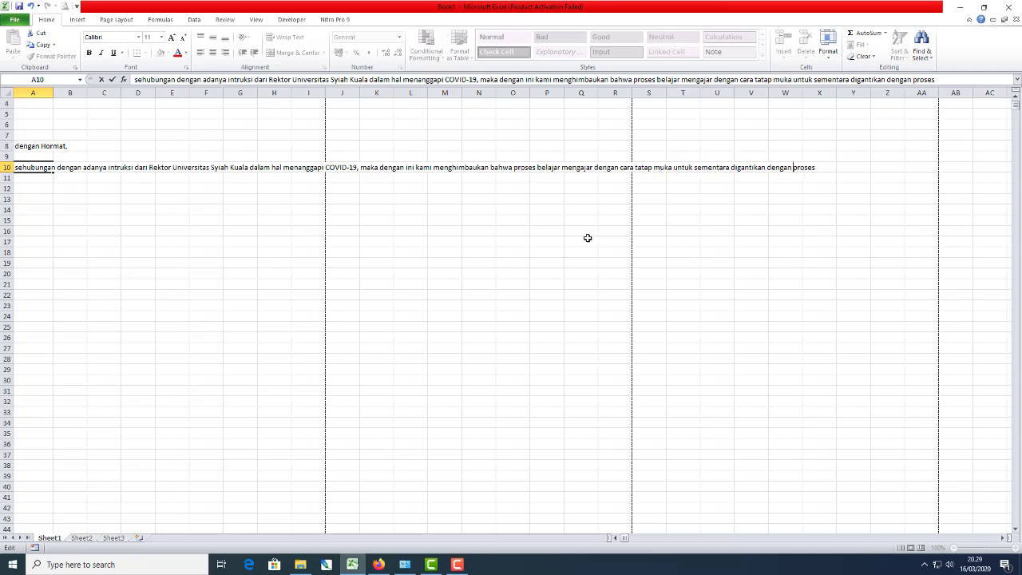
- Replace the closing "dengan proses" in A10 with "online/elearning/ atau proses lainnya" and commit the sentence
key(ctrl+shift+Left)
key(ctrl+shift+Left)
text(online)
text(/e)
text(lar)
text(arning)
text(/)
text( atau proses )
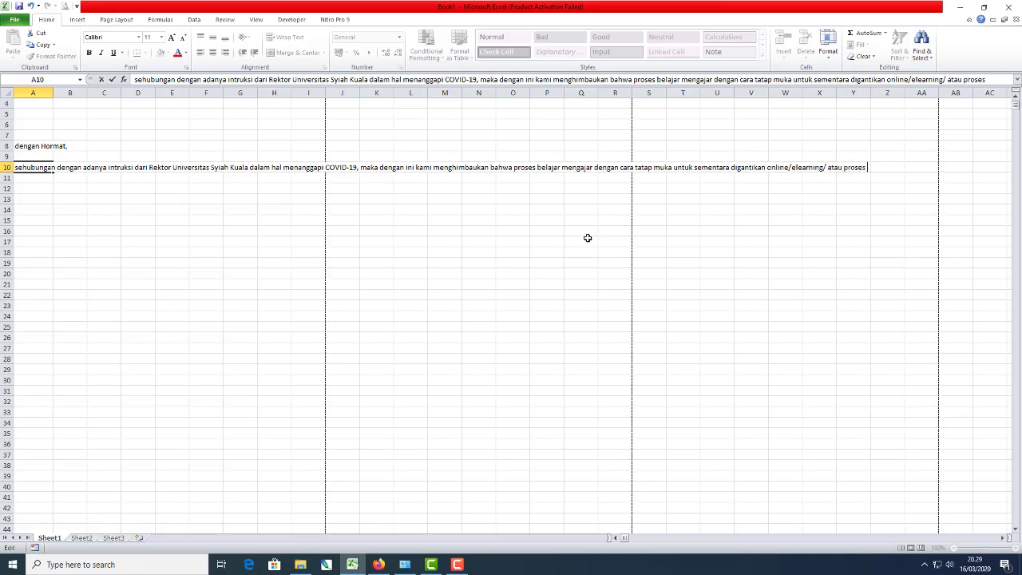
text(lainnya)
key(Return)
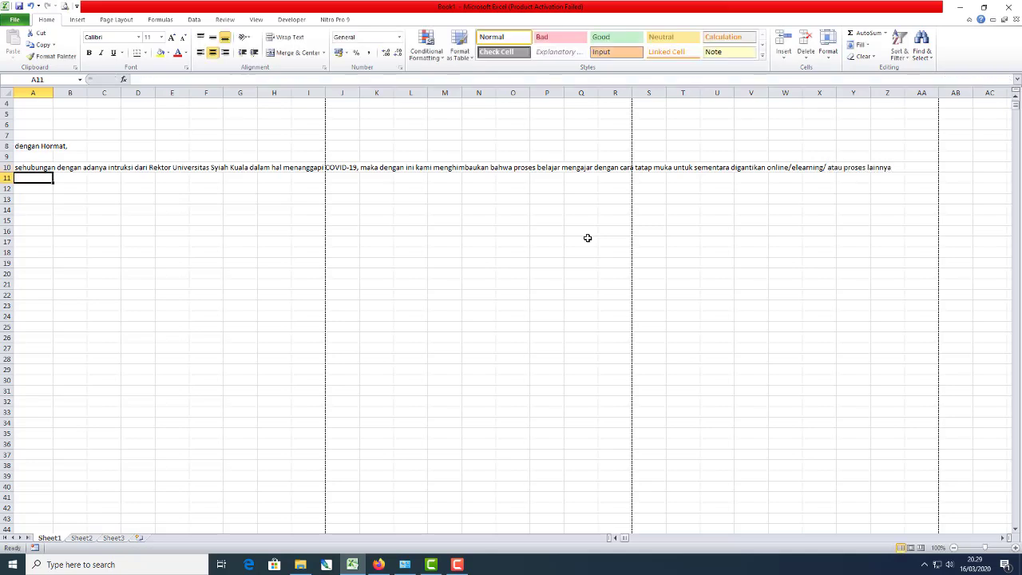
- Select A10:I10 and review the horizontal and vertical text alignment options in Format Cells without applying any
key(Up)
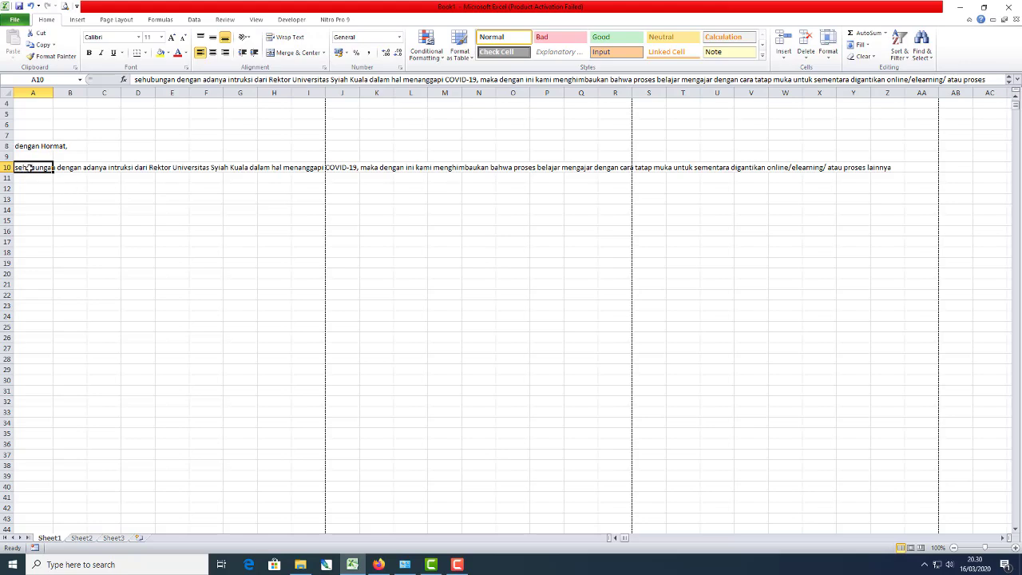
drag(29, 169, 300, 175)
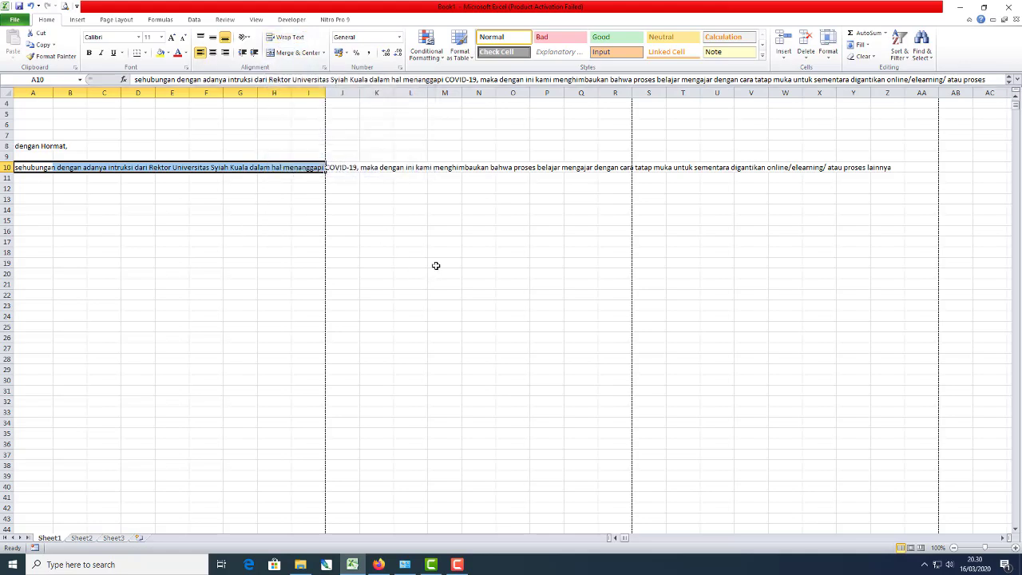
key(ctrl+1)
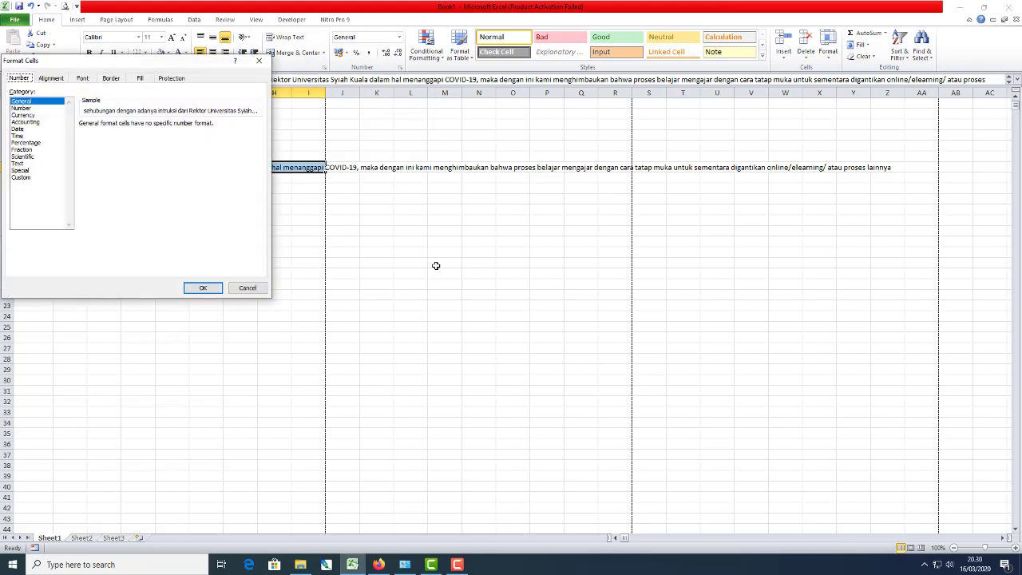
click(53, 80)
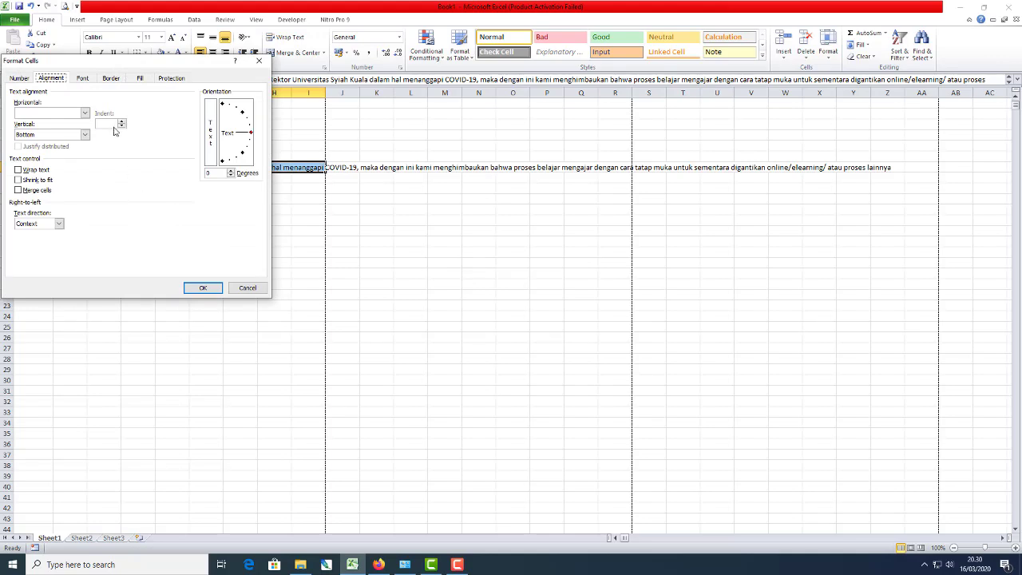
click(85, 114)
click(37, 135)
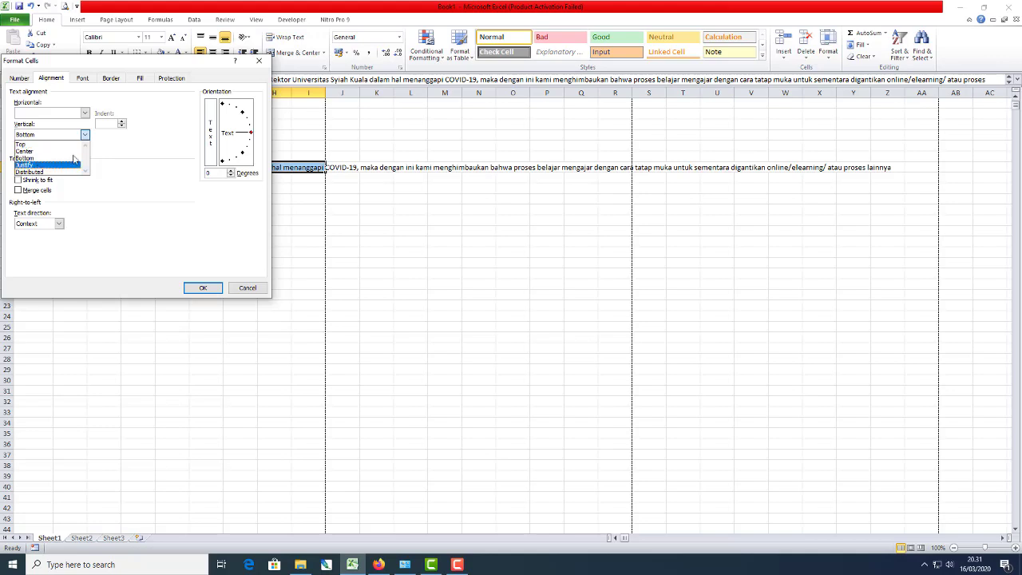
click(163, 218)
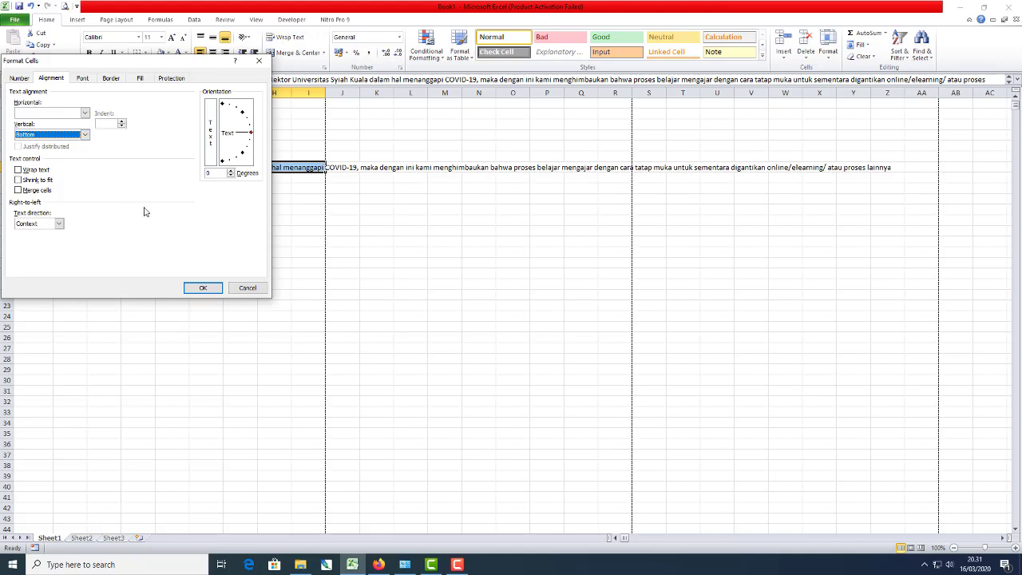
click(244, 288)
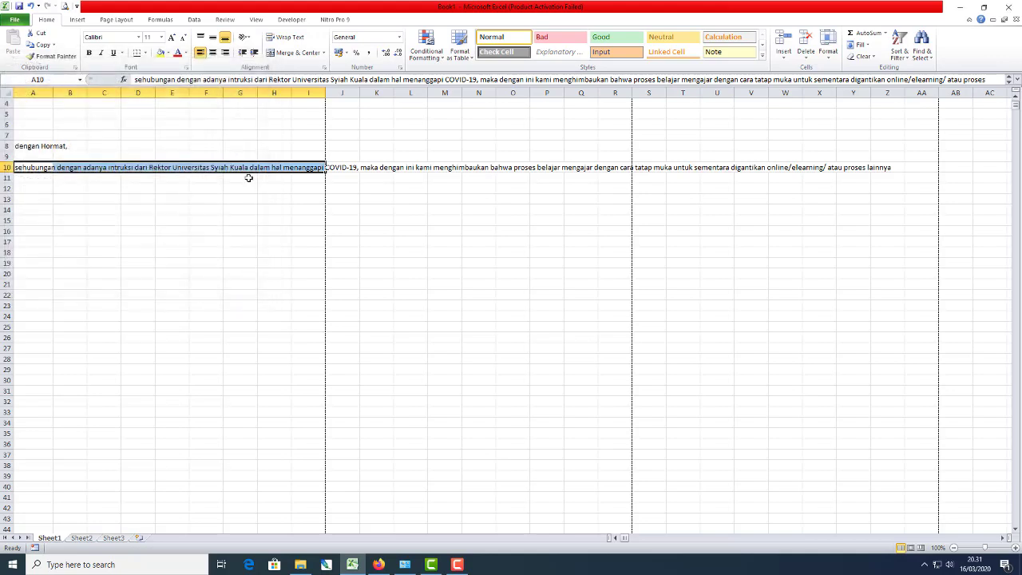
click(201, 53)
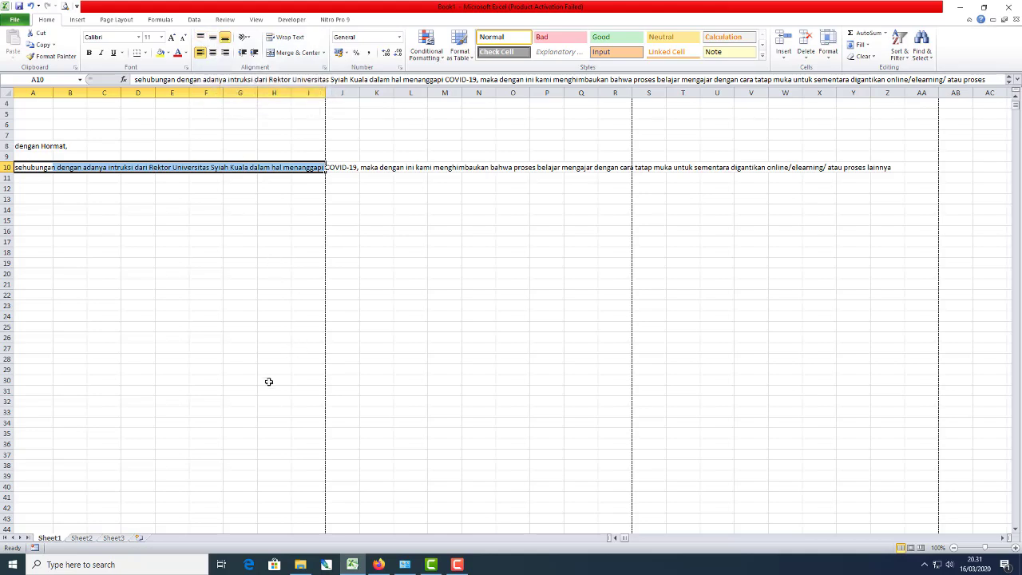
- Merge A10:I10 with wrapped text and increase row 10's height until all three lines of the paragraph fit
key(ctrl+1)
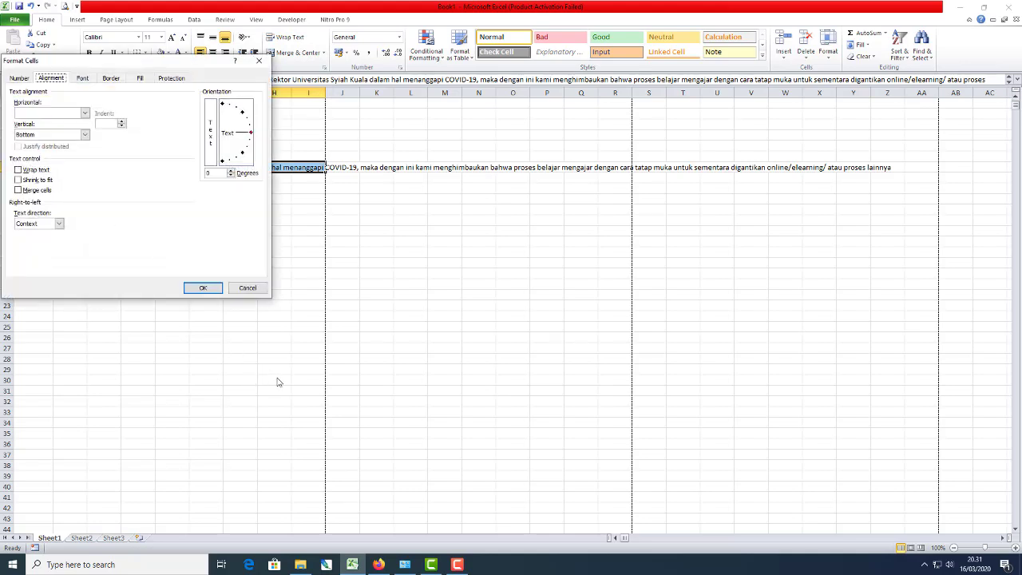
click(42, 173)
click(41, 191)
click(205, 289)
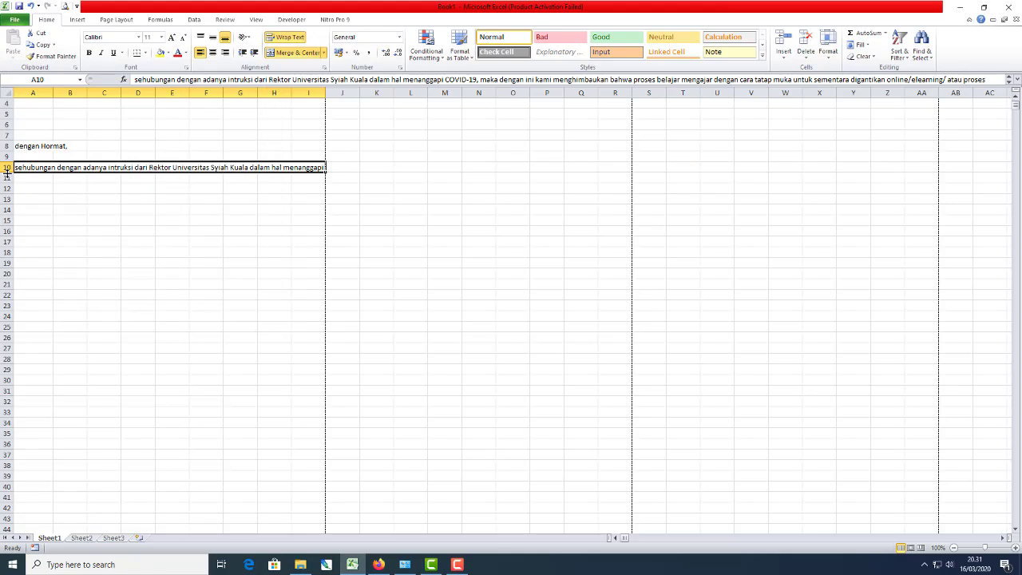
drag(6, 172, 10, 199)
double_click(7, 206)
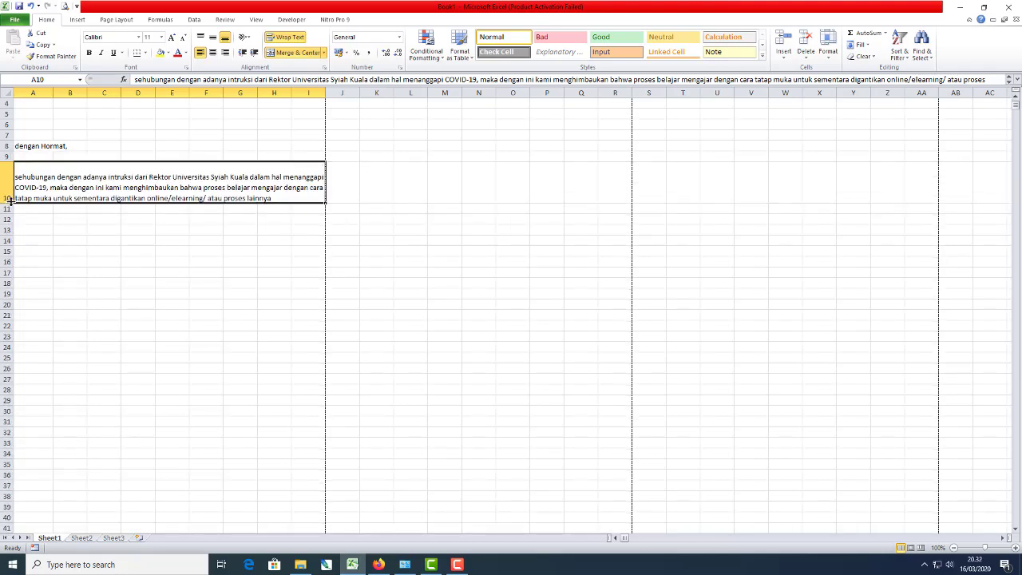
- Set the vertical text alignment of the merged A10 paragraph to Justify in Format Cells
key(ctrl+1)
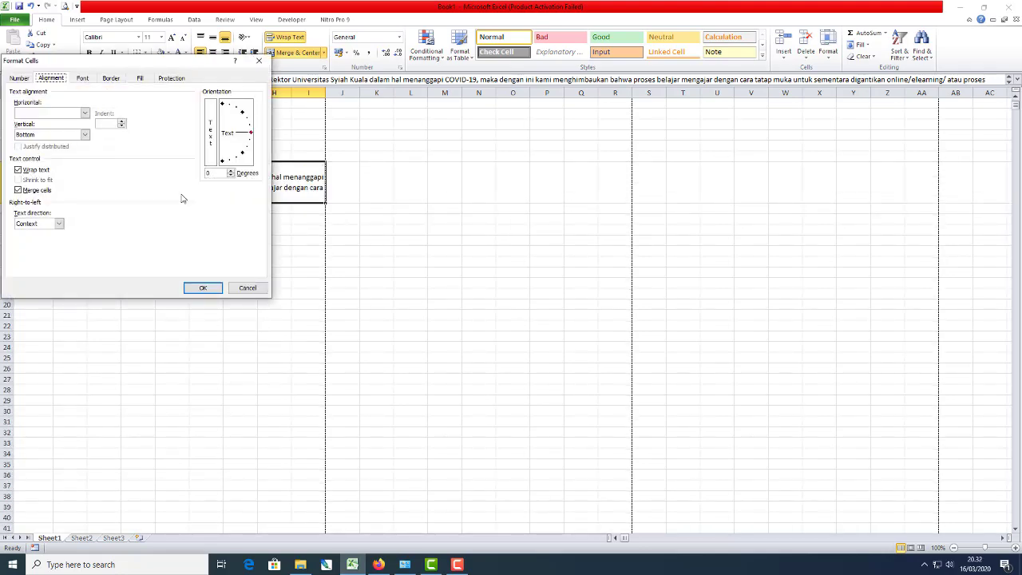
drag(168, 60, 657, 119)
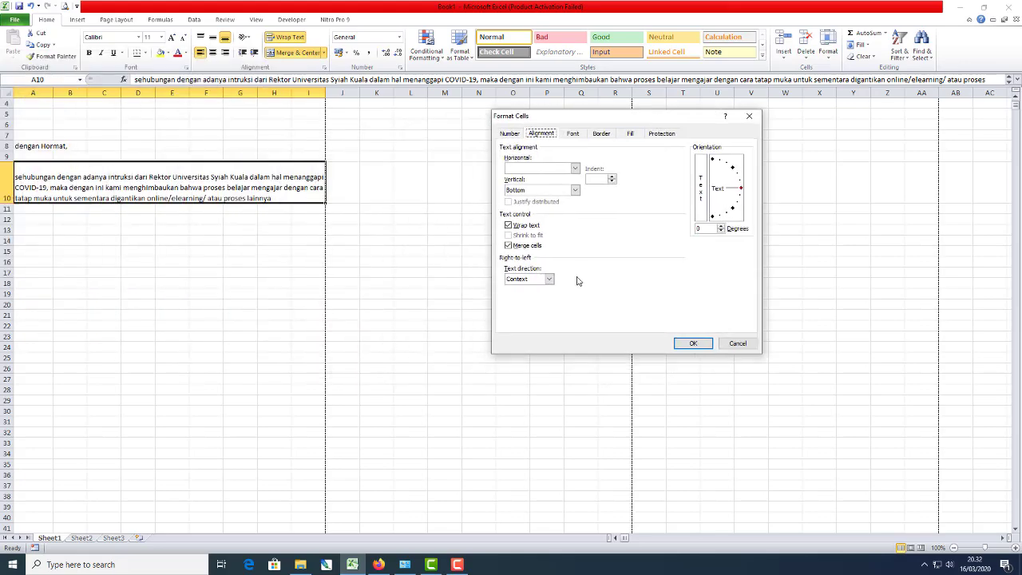
click(540, 191)
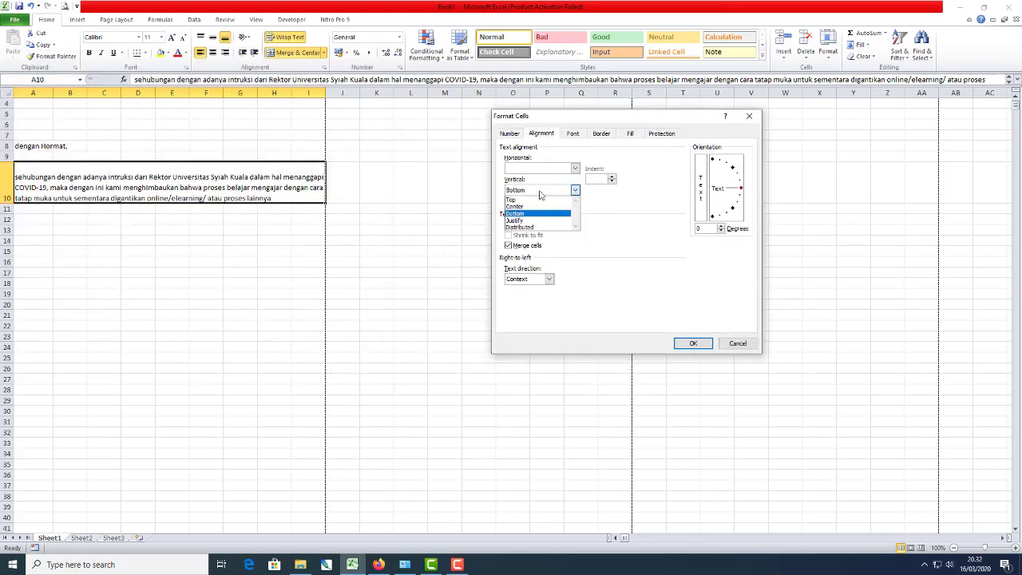
click(527, 220)
click(687, 344)
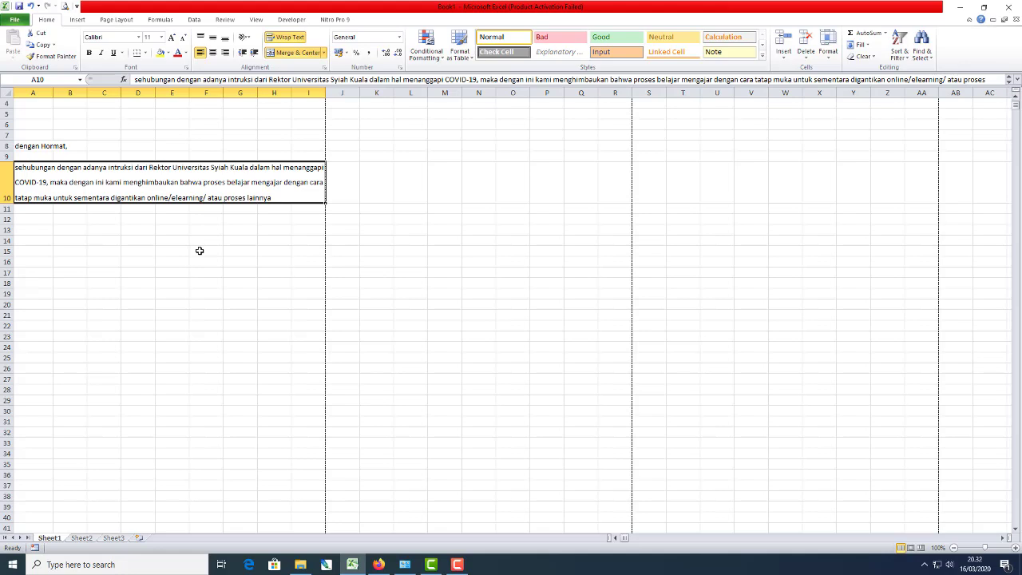
- Set the A10 paragraph's alignment to horizontal Justify and vertical Top, and reduce row 10's height slightly
key(ctrl+1)
click(531, 169)
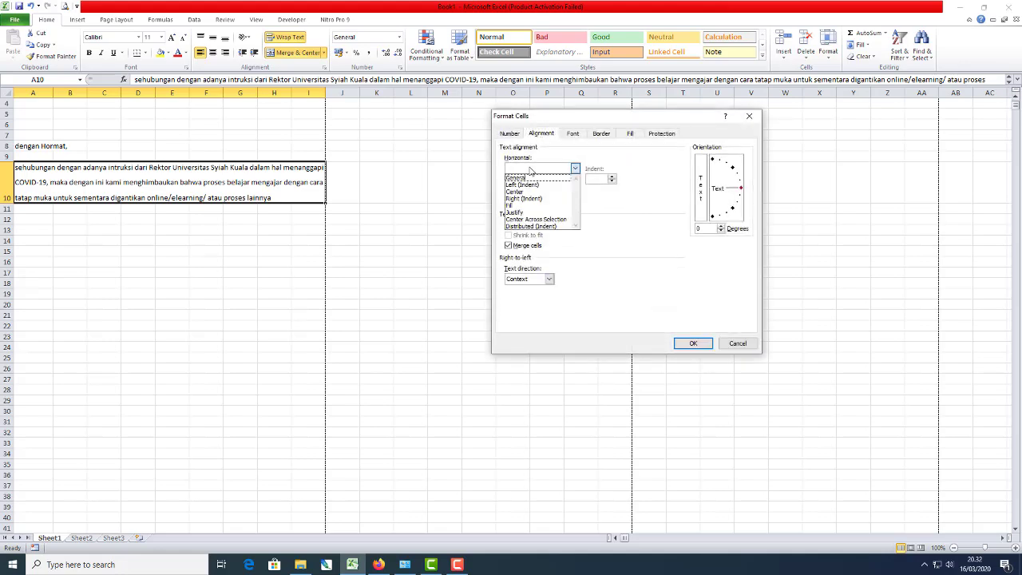
click(528, 212)
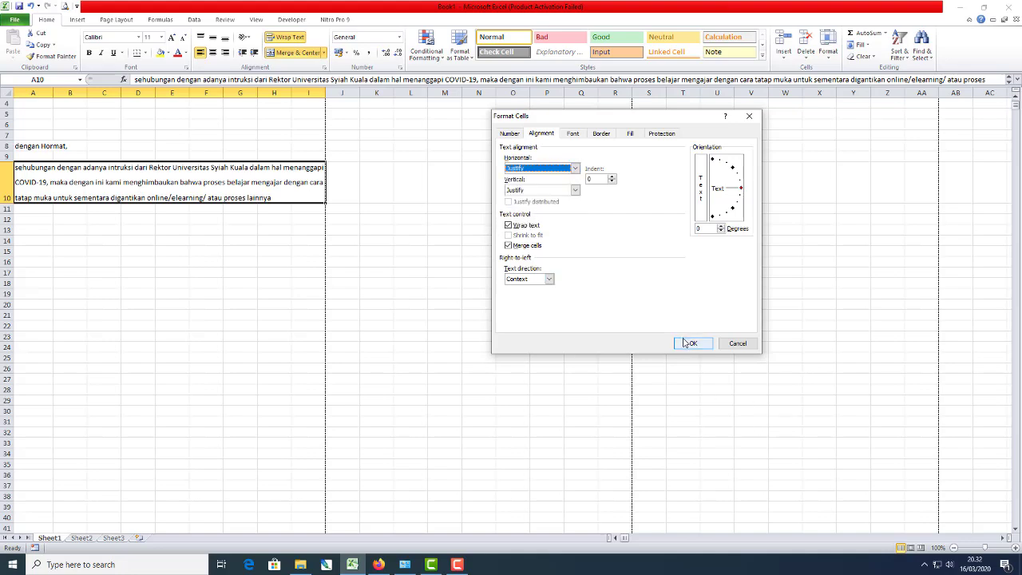
click(575, 190)
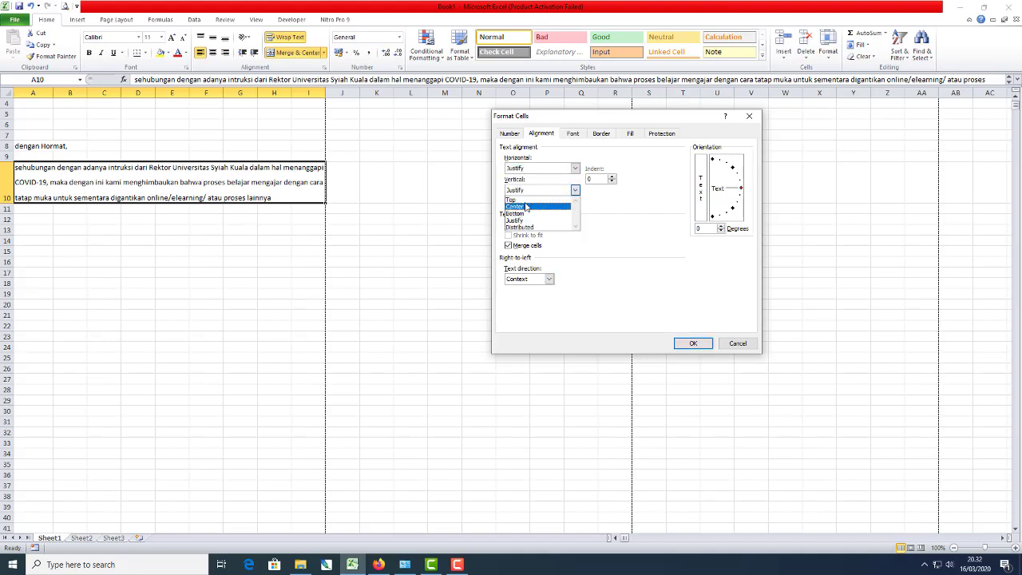
click(539, 198)
click(693, 344)
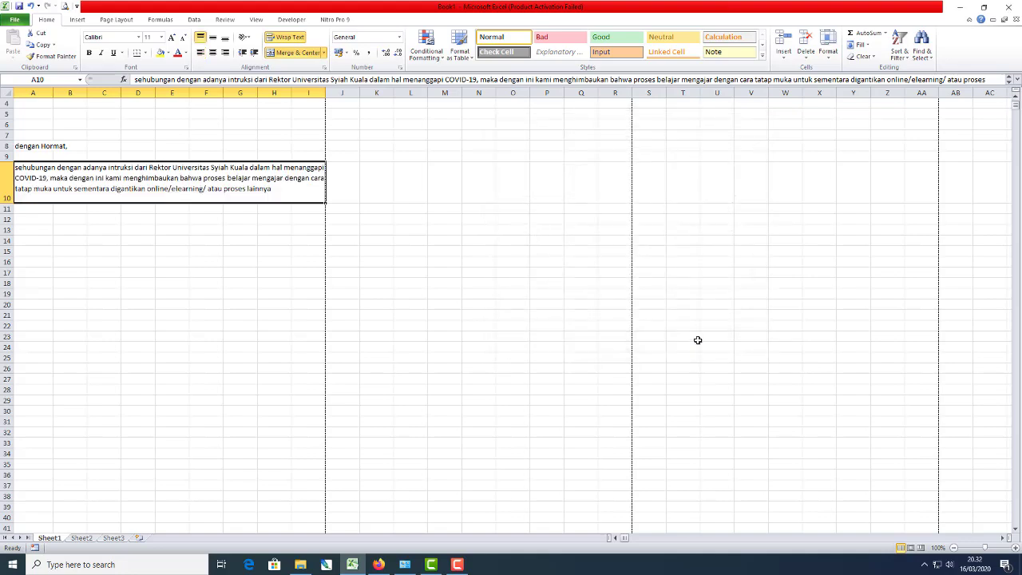
drag(7, 204, 7, 198)
- Try indenting the A10 paragraph by one level in Format Cells, and undo the indent
key(ctrl+1)
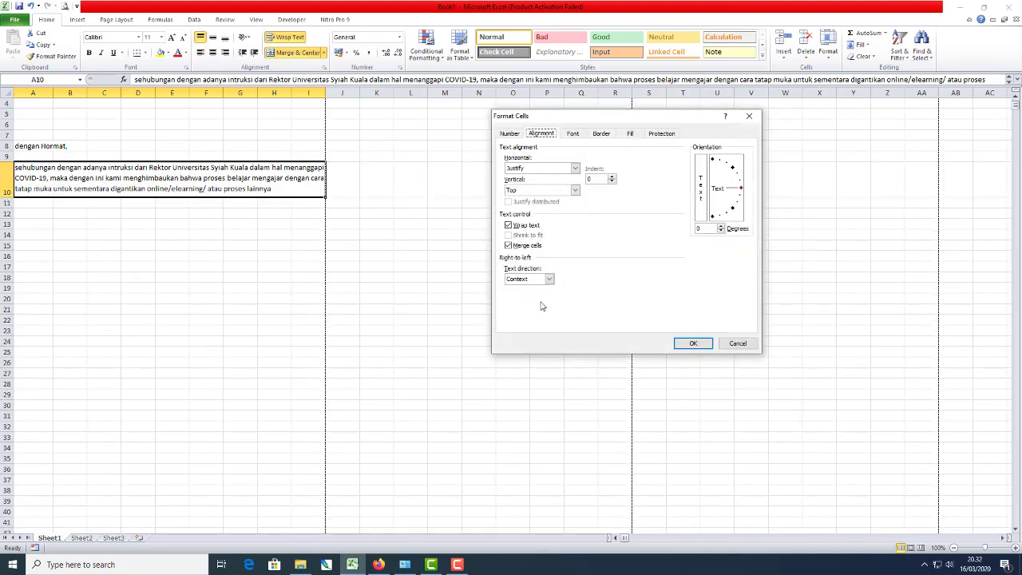
click(599, 179)
click(613, 178)
click(688, 343)
click(130, 311)
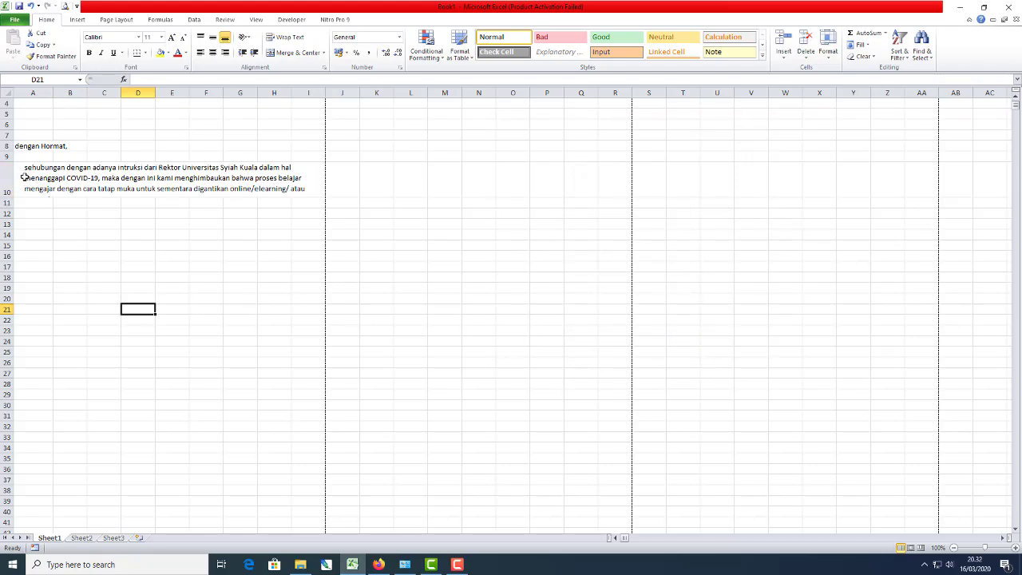
click(63, 187)
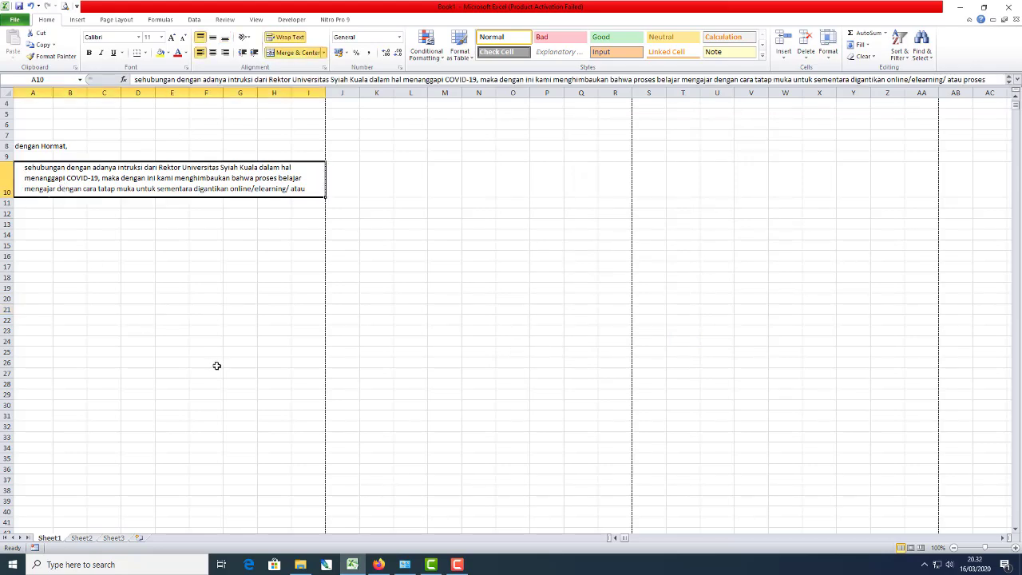
key(ctrl+z)
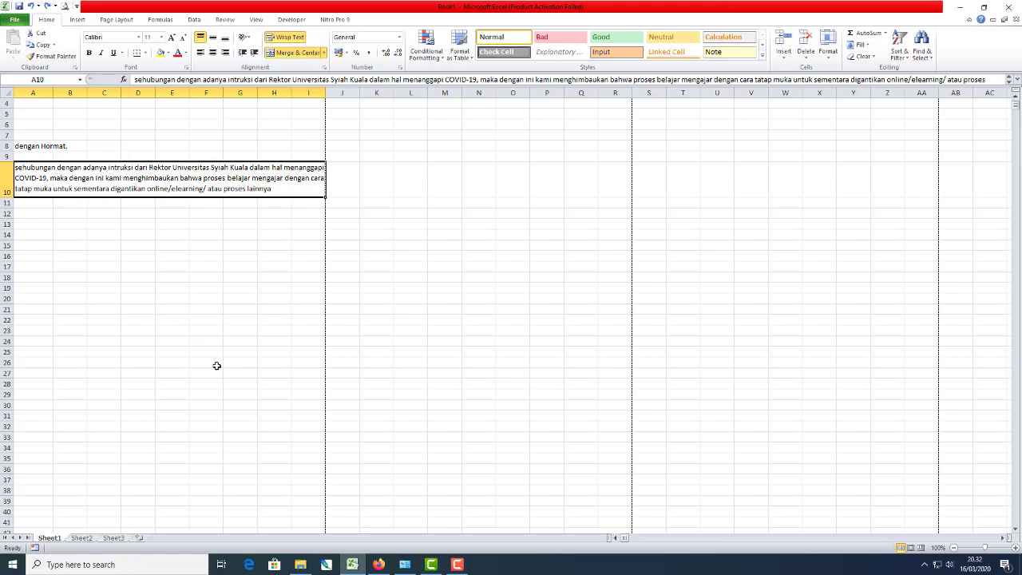
- Try rotating the A10 paragraph to a vertical, upward-reading orientation, and undo the rotation
key(ctrl+1)
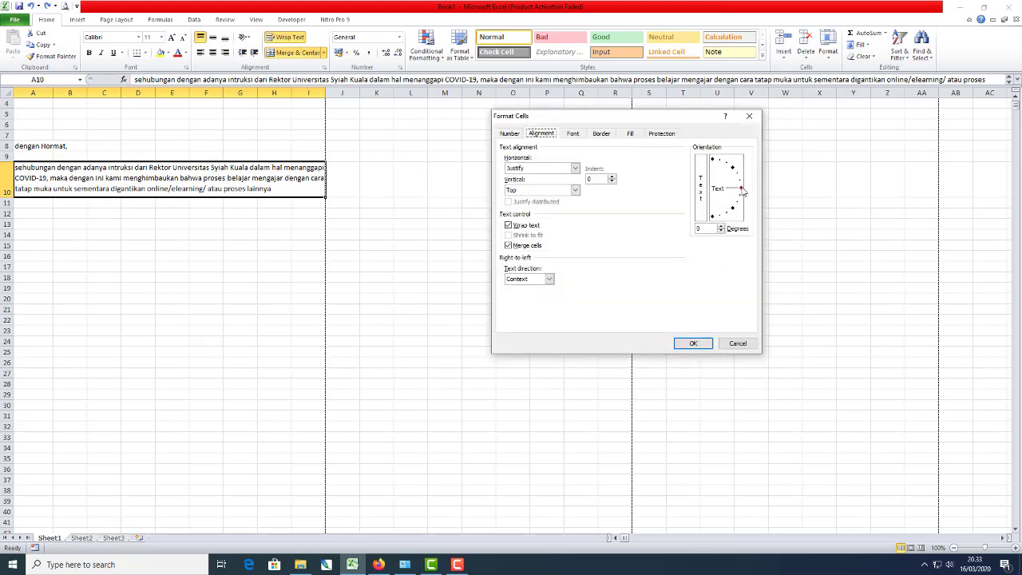
drag(742, 190, 711, 157)
mouse_move(711, 157)
mouse_down()
mouse_move(709, 231)
mouse_move(728, 182)
mouse_move(703, 158)
mouse_up()
click(692, 343)
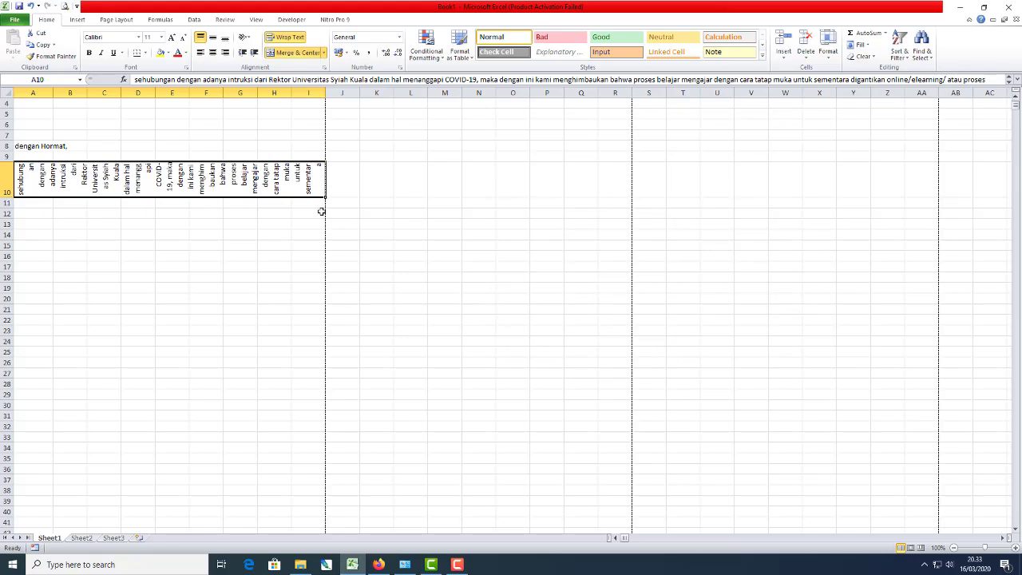
key(ctrl+z)
click(286, 245)
click(42, 216)
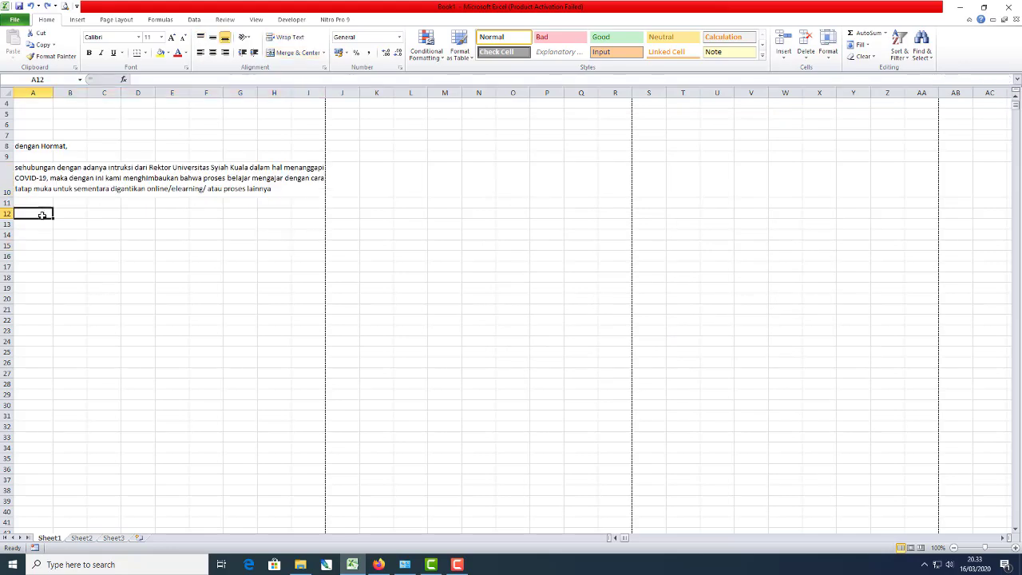
click(175, 176)
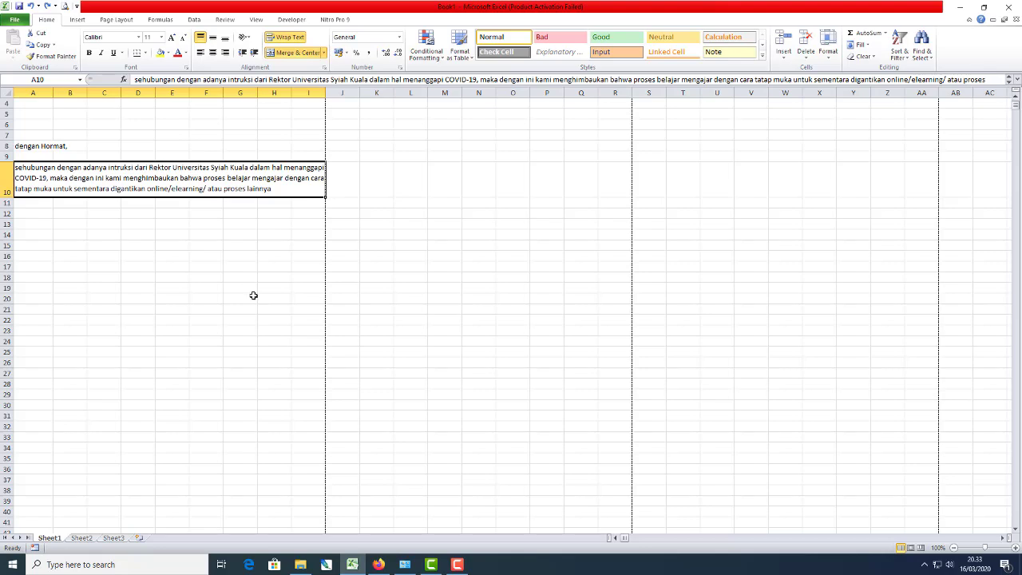
click(244, 257)
- Enter the table headers No (centered), Nama, NIM and Alamat in A12:D12
click(50, 215)
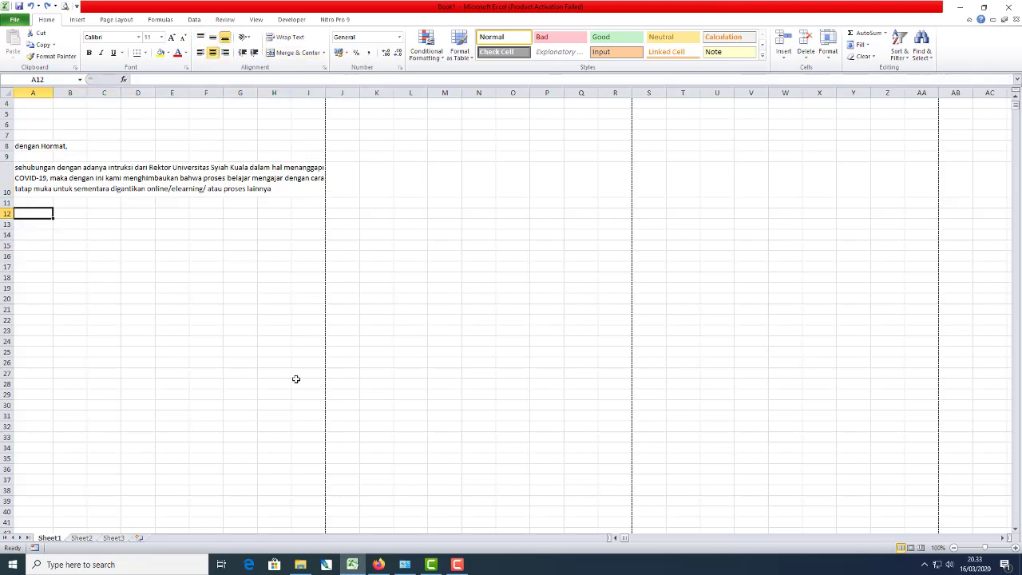
key(shift+Right)
key(shift+Right)
key(shift+Right)
key(Left)
text(No)
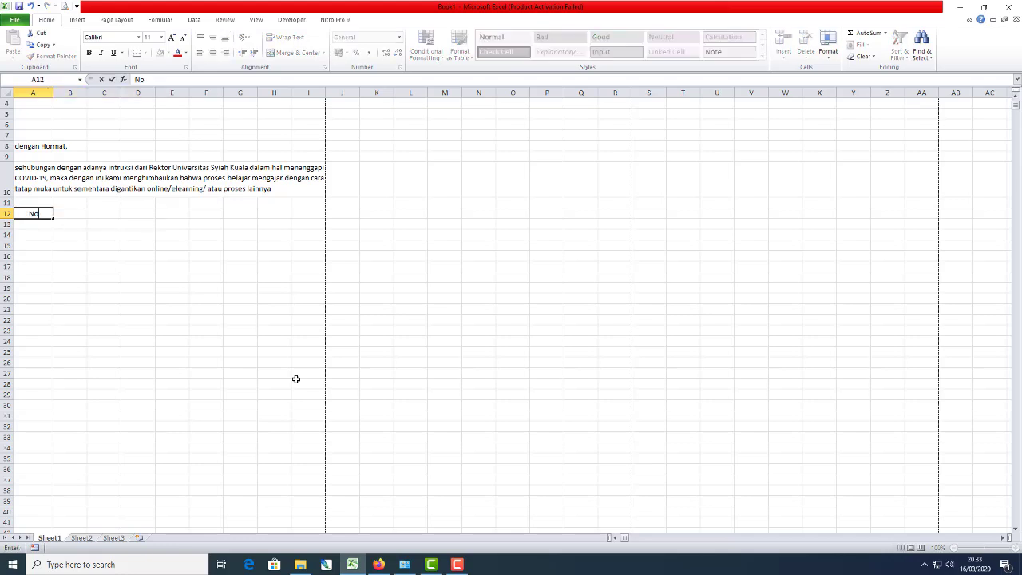
key(Tab)
text(Nama)
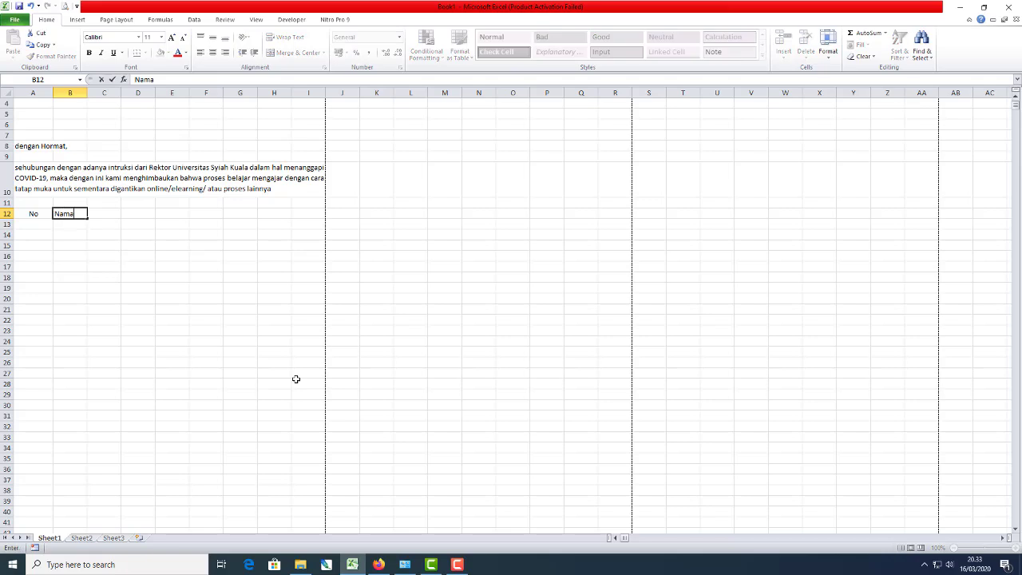
key(Tab)
text(NIM)
key(Tab)
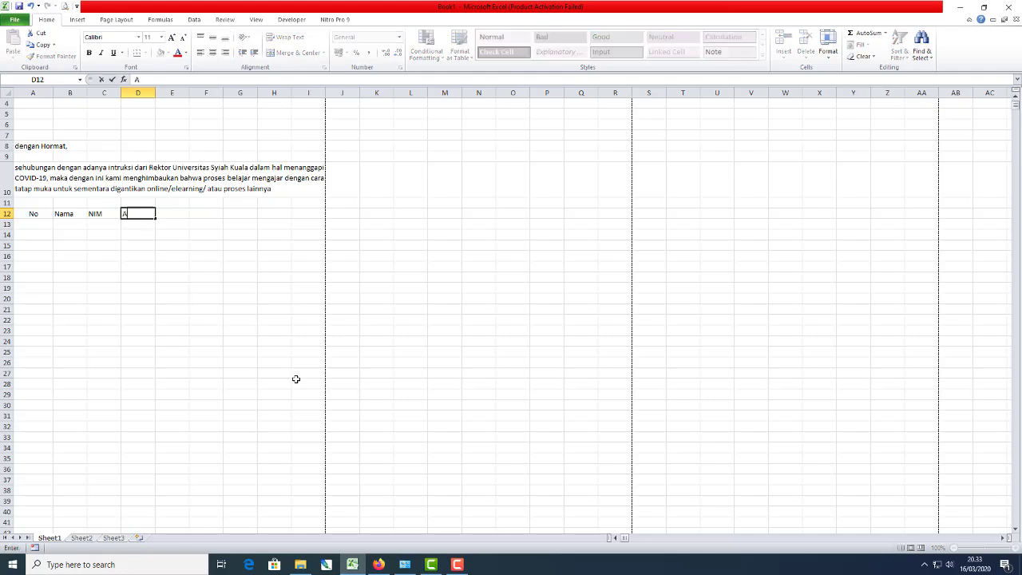
text(Alamat)
key(Tab)
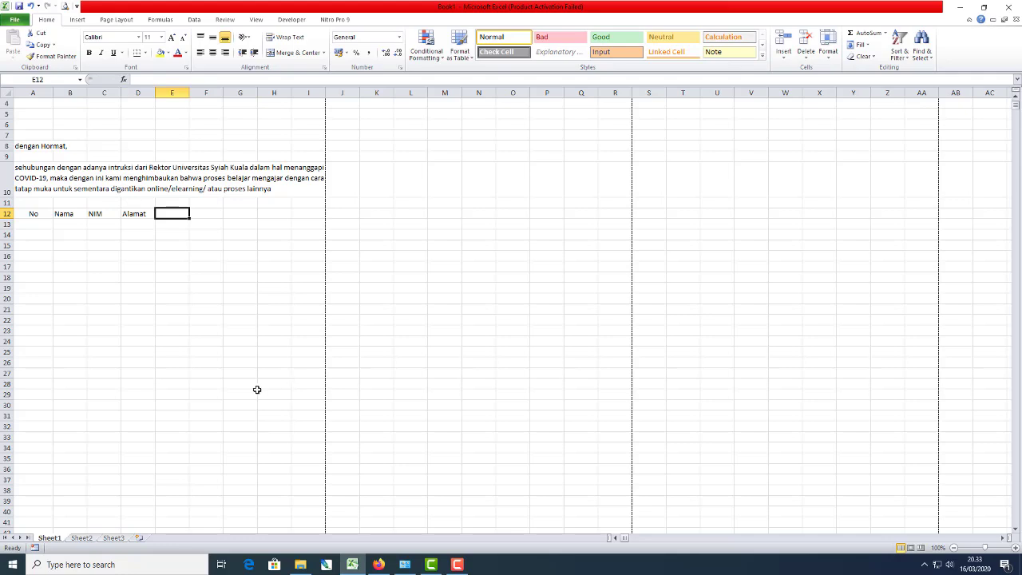
- Narrow column A and widen columns B, C and D to suit the No, Nama, NIM and Alamat fields
drag(52, 92, 178, 94)
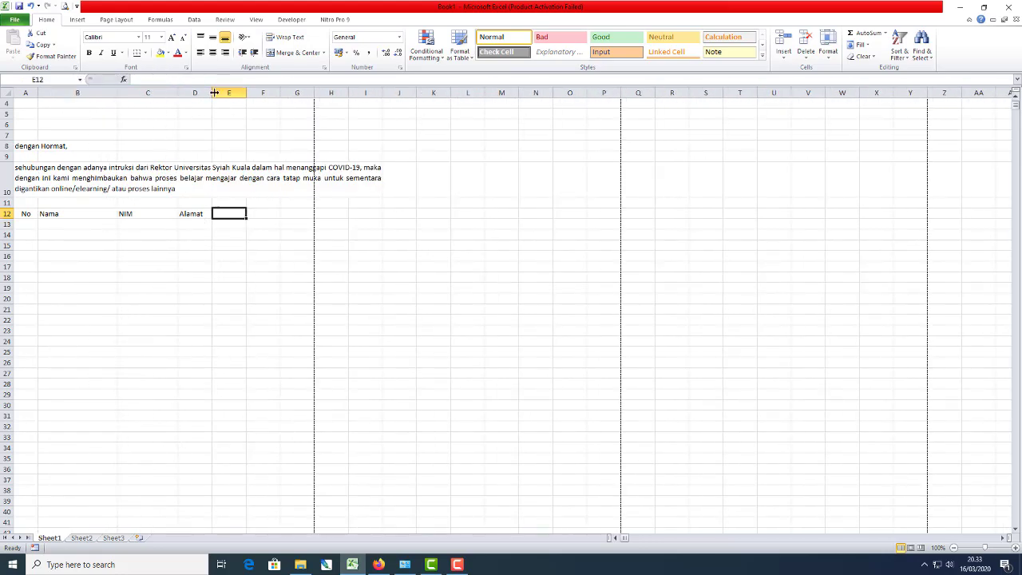
drag(214, 93, 221, 93)
- Delete the A10 paragraph, remove the merge and text wrapping from its cells, and autofit row 10's height
click(142, 177)
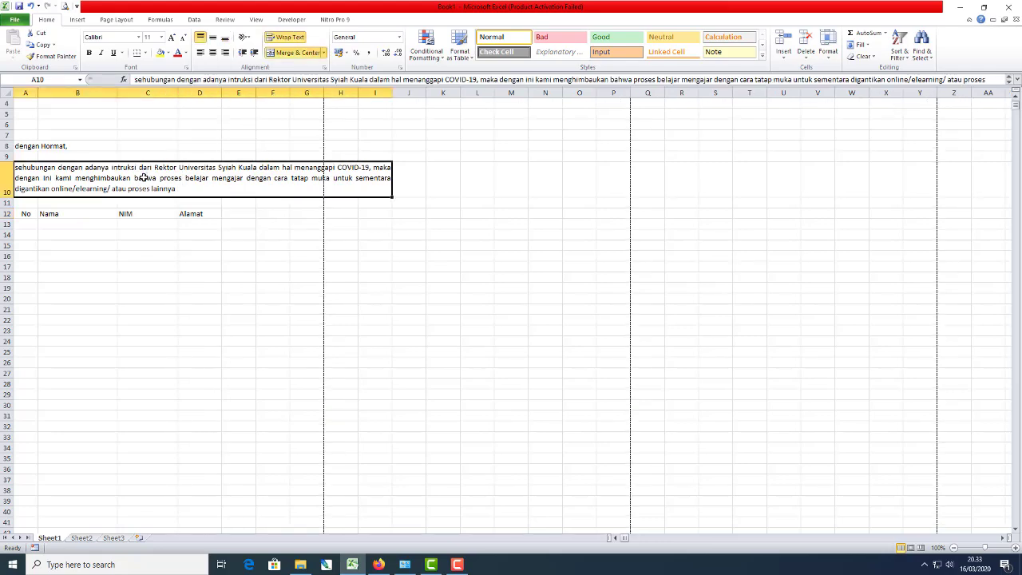
key(Delete)
click(294, 52)
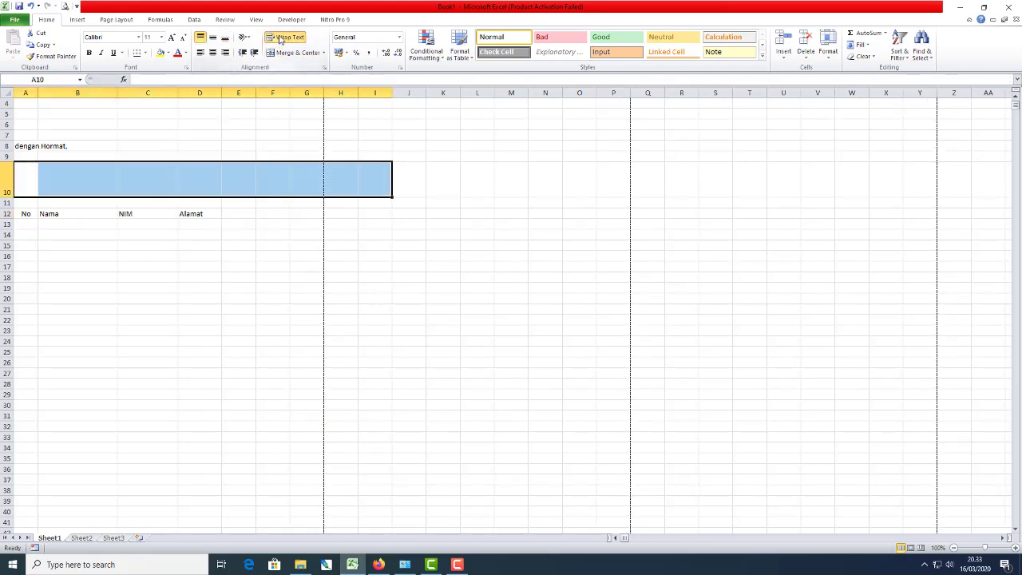
click(200, 277)
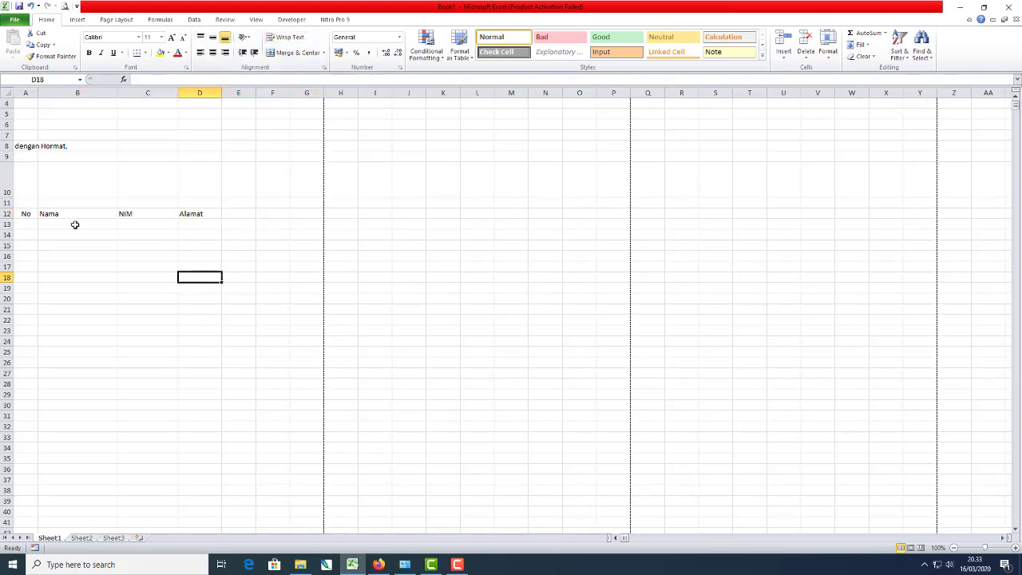
double_click(9, 196)
click(115, 306)
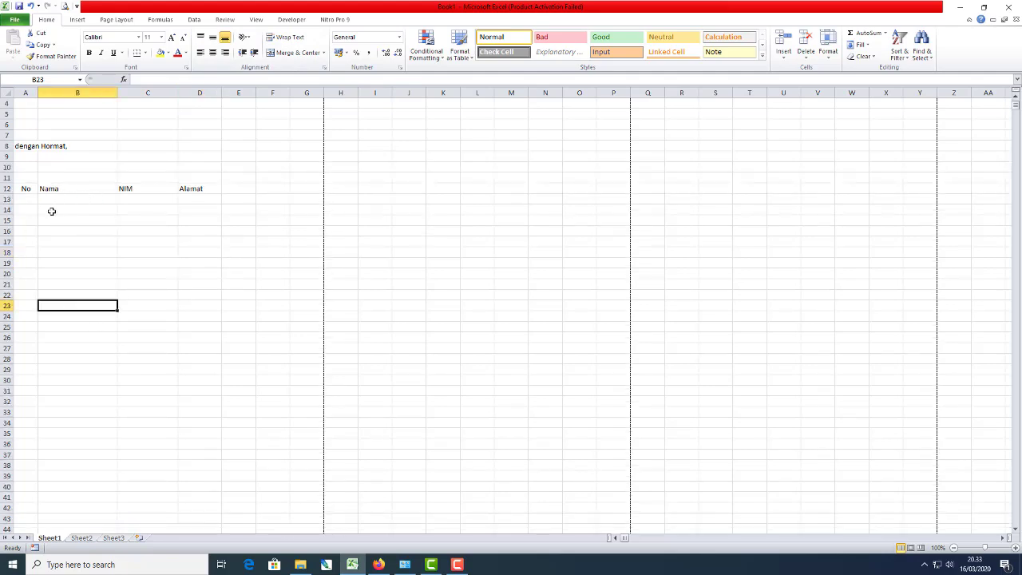
- Number the table rows 1 to 5 in A13:A17 under the No header
click(240, 189)
click(18, 200)
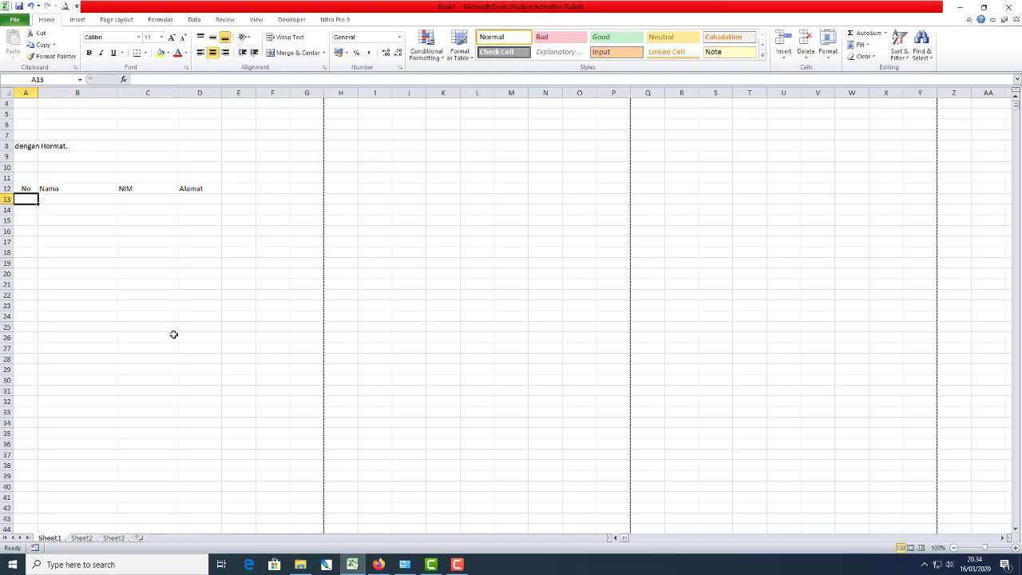
text(1)
key(Return)
text(2)
key(Return)
text(3)
key(ctrl+Return)
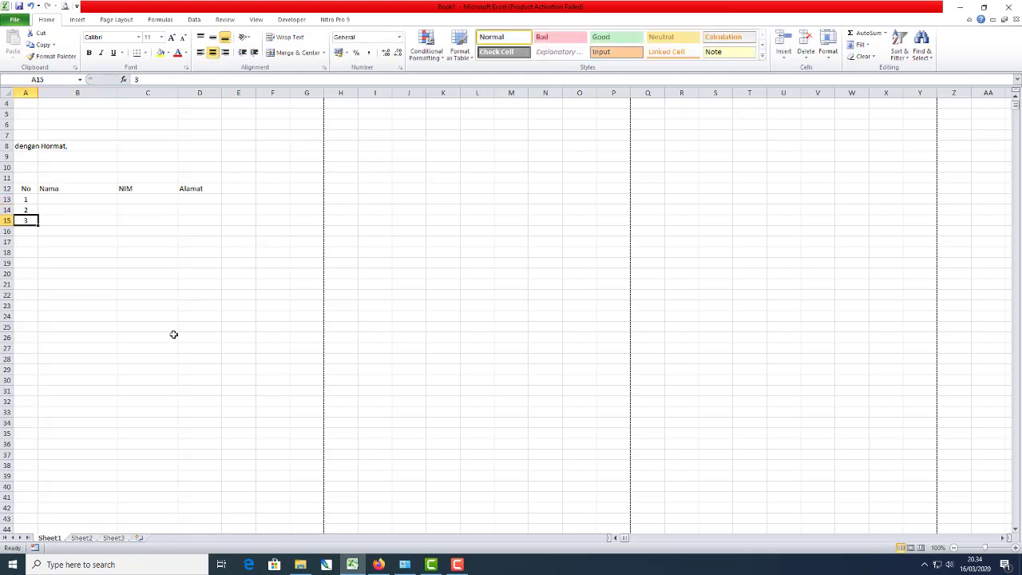
key(Return)
text(4)
key(Tab)
key(Return)
text(5)
key(Tab)
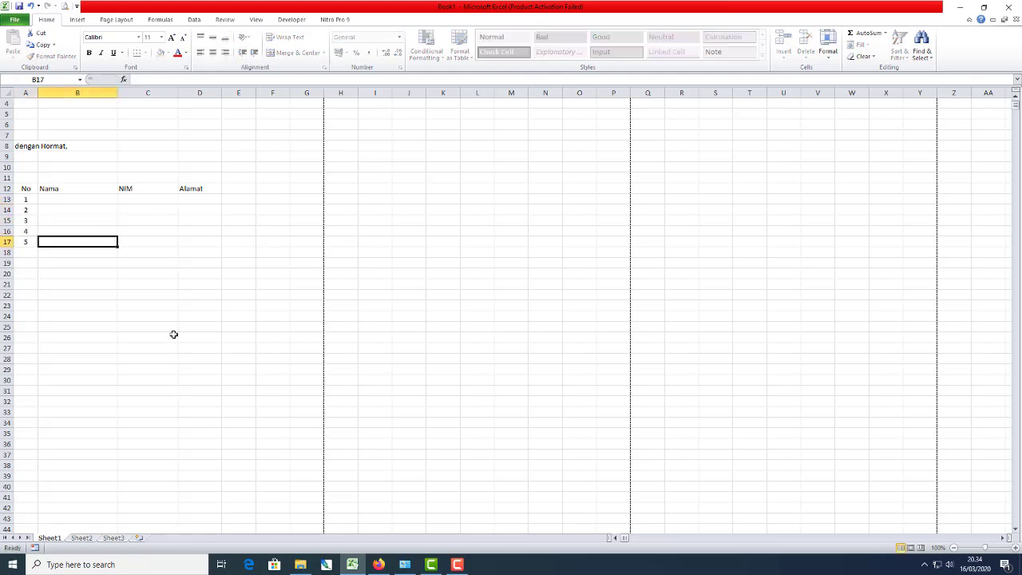
- Fill the Nama column in B13:B17 with five people's first names, one for each numbered row
key(Up)
key(Up)
key(Up)
key(Up)
text(Andi)
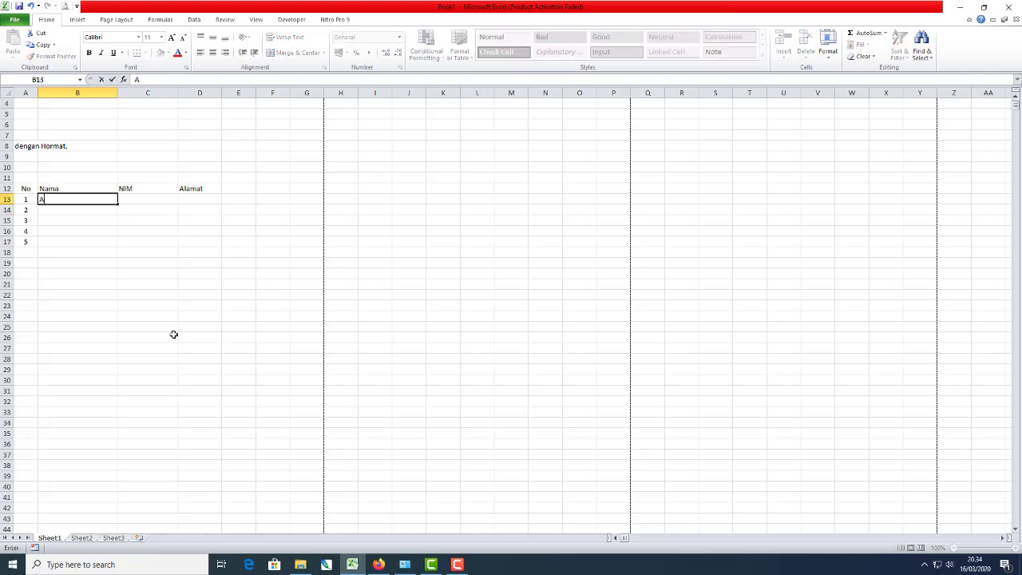
key(Return)
text(Putra)
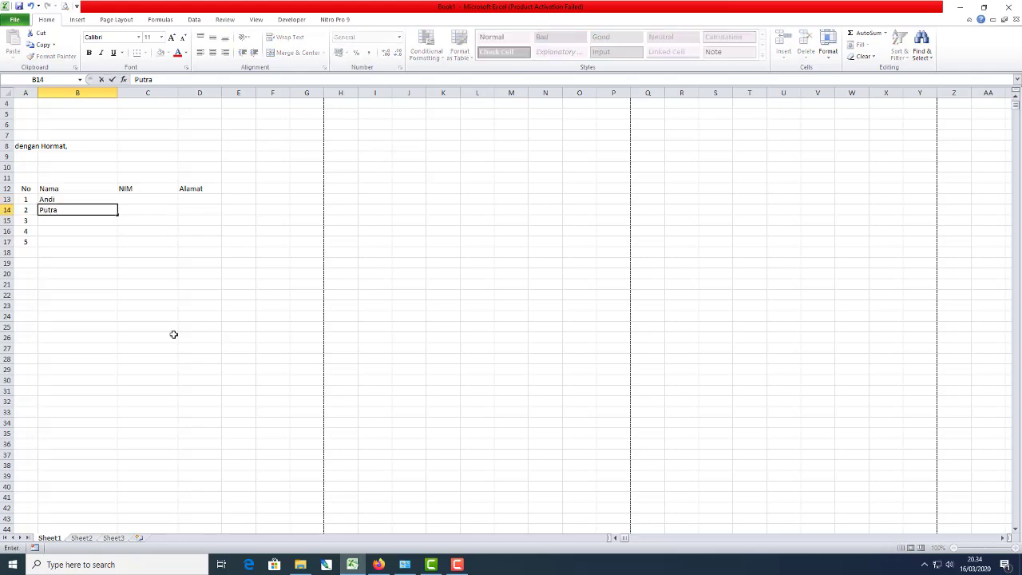
key(Return)
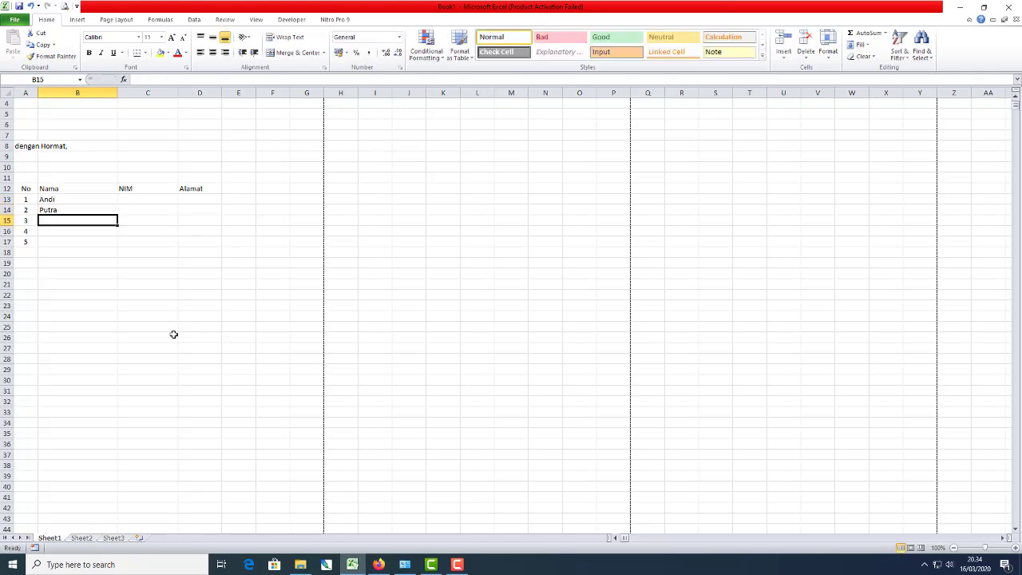
text(Ab)
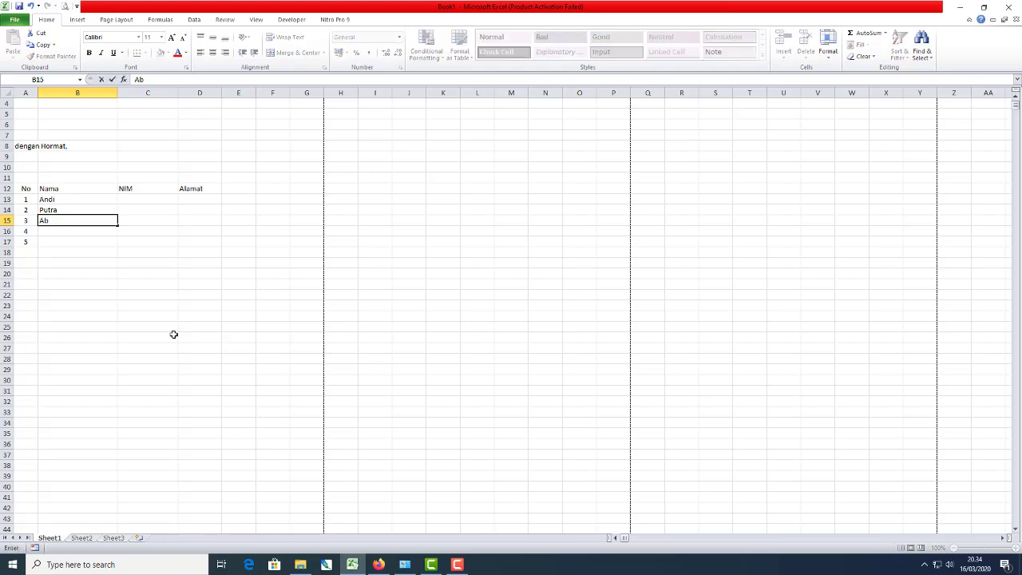
key(BackSpace)
key(BackSpace)
text(Bag)
key(Return)
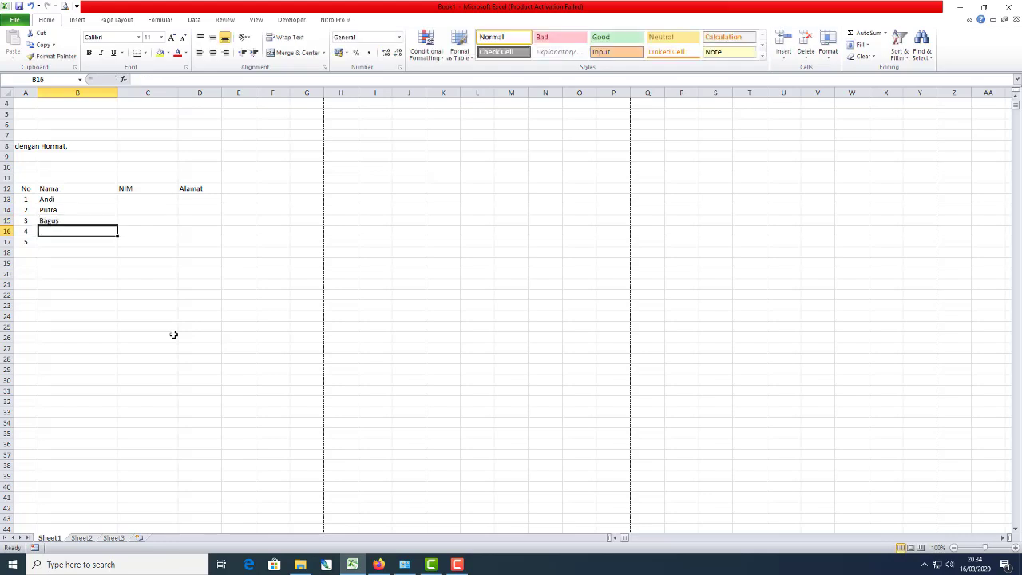
text(Santi)
key(Return)
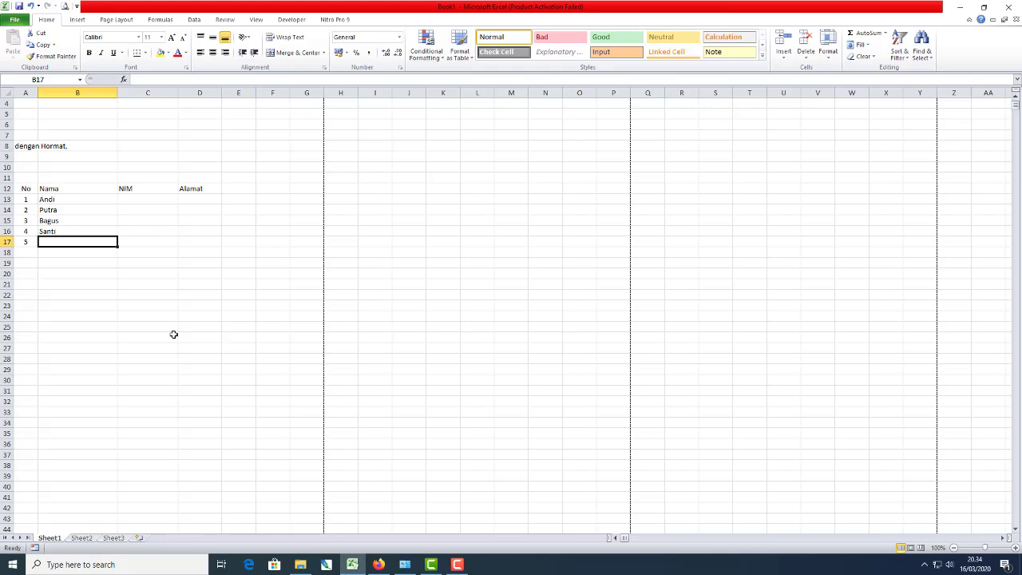
text(da)
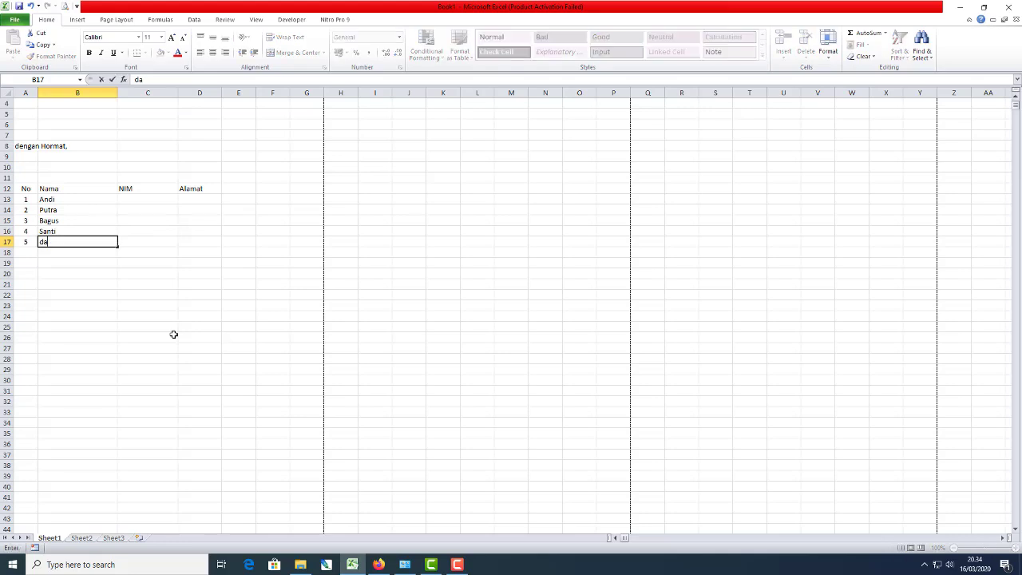
text(Wani)
key(Tab)
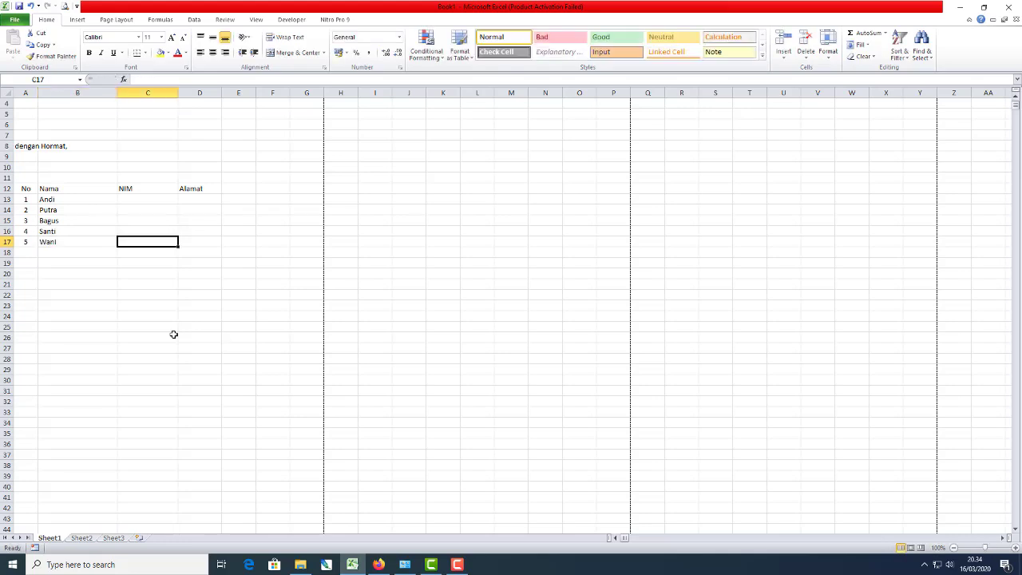
- Fill the NIM column in C13:C17 with consecutive three-digit student numbers for the five rows
key(Up)
key(Up)
key(Up)
key(Up)
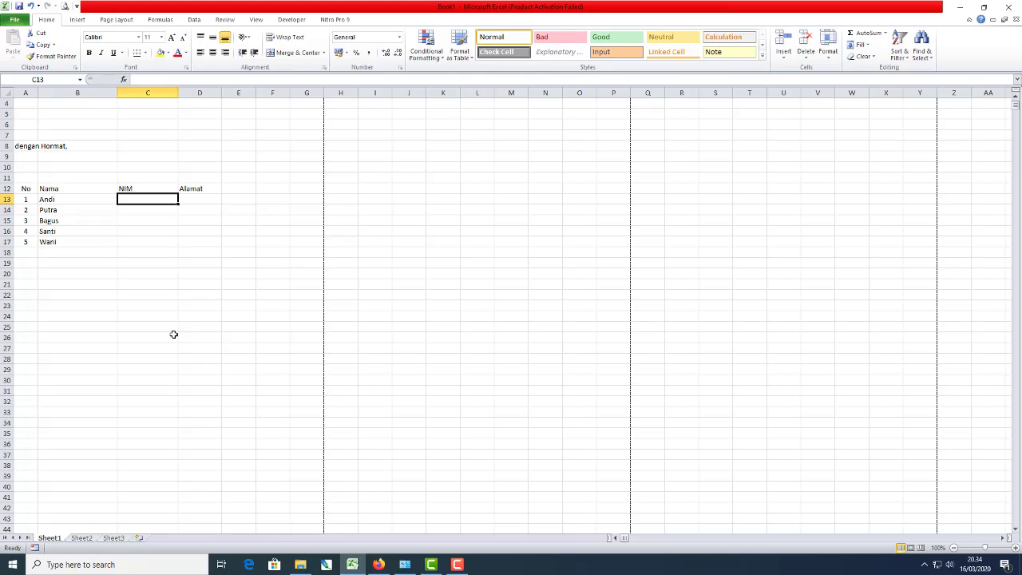
text(123)
key(Return)
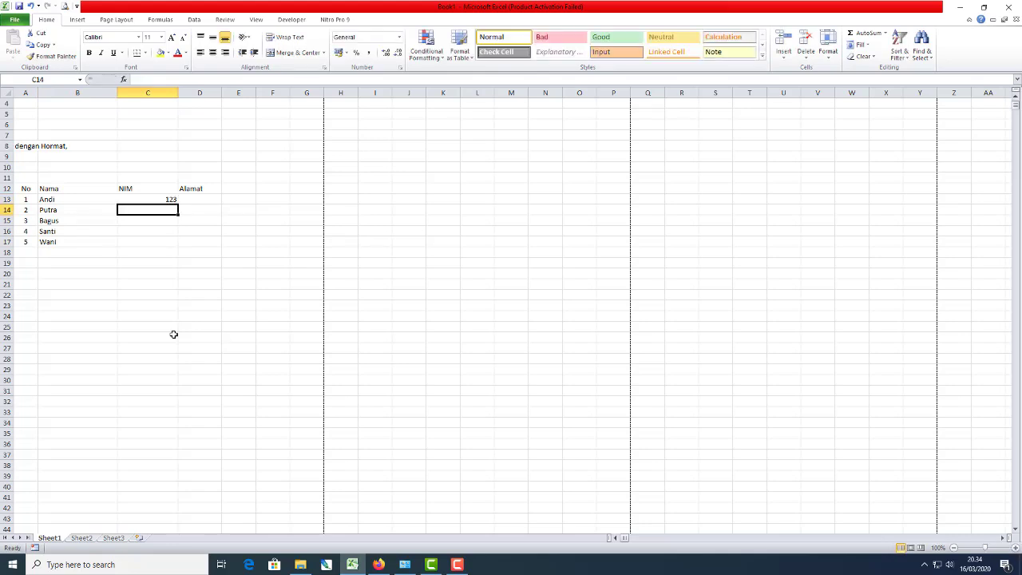
text(124)
key(Return)
text(1)
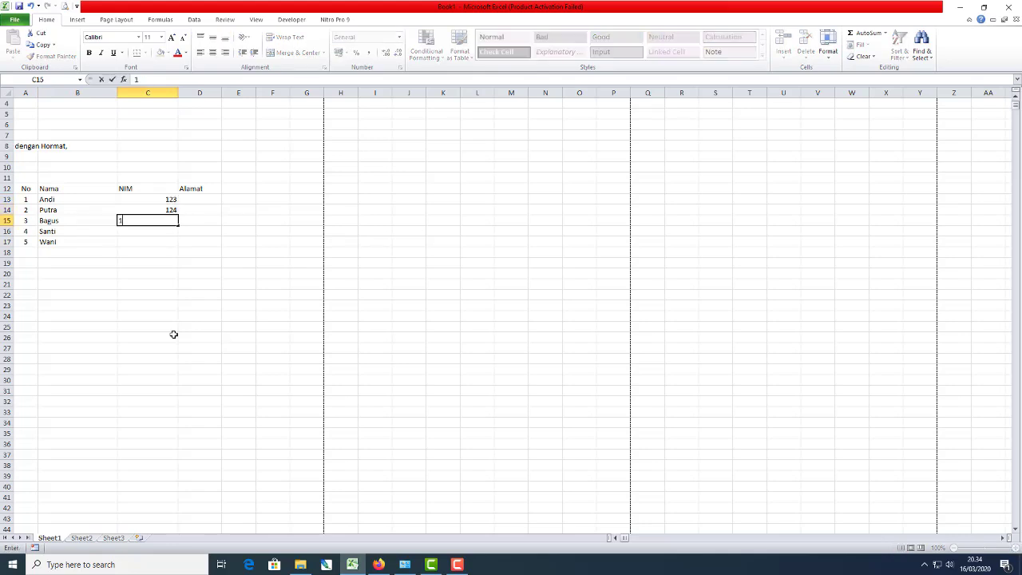
text(25)
key(Return)
text(126)
key(Return)
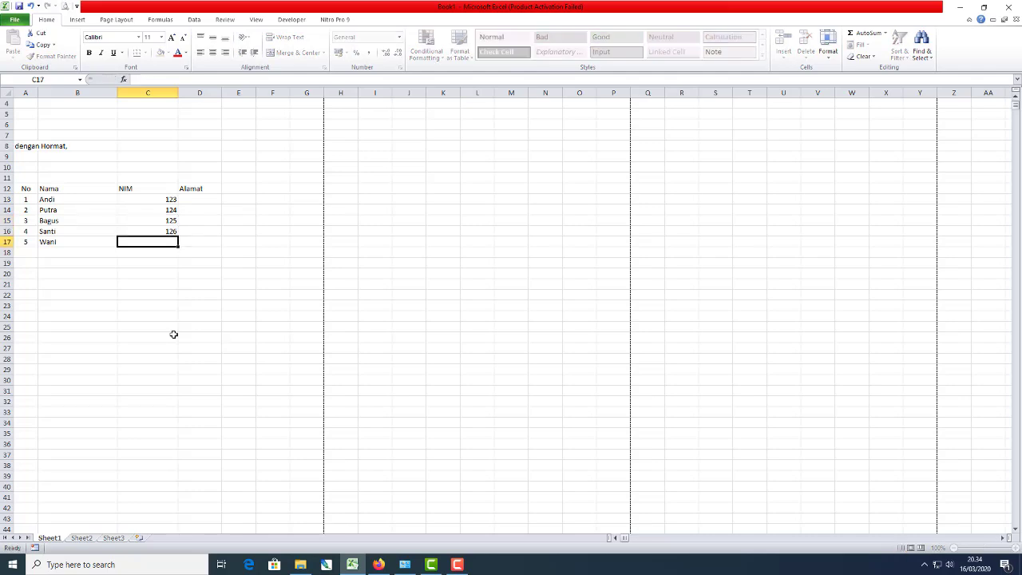
text(127)
key(Return)
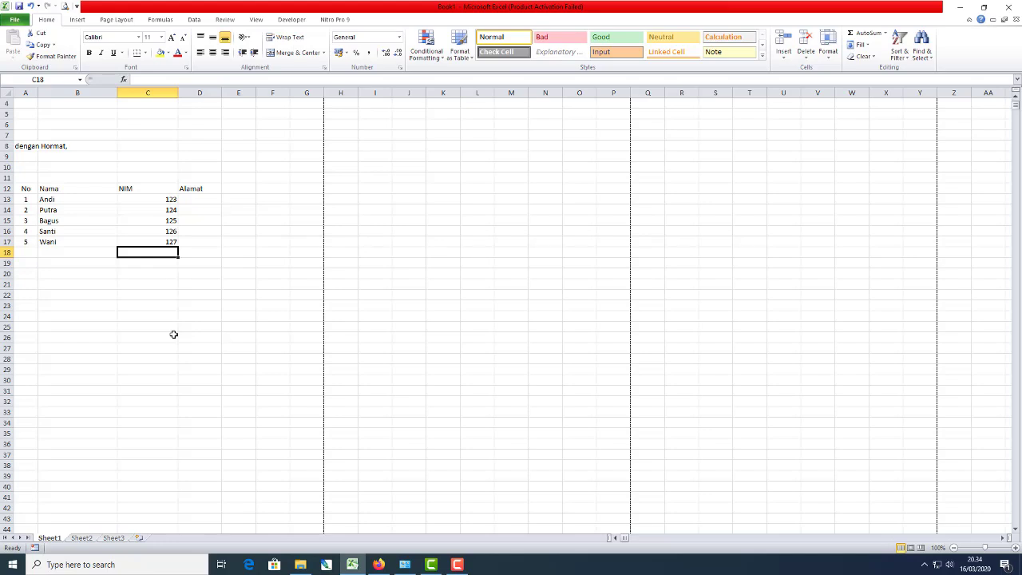
- Fill the Alamat column in D13:D17 with Banda Aceh, Sigli, Sigli, Lhokseumawe and Langsa
key(Up)
key(Up)
key(Up)
key(Up)
key(Up)
key(Right)
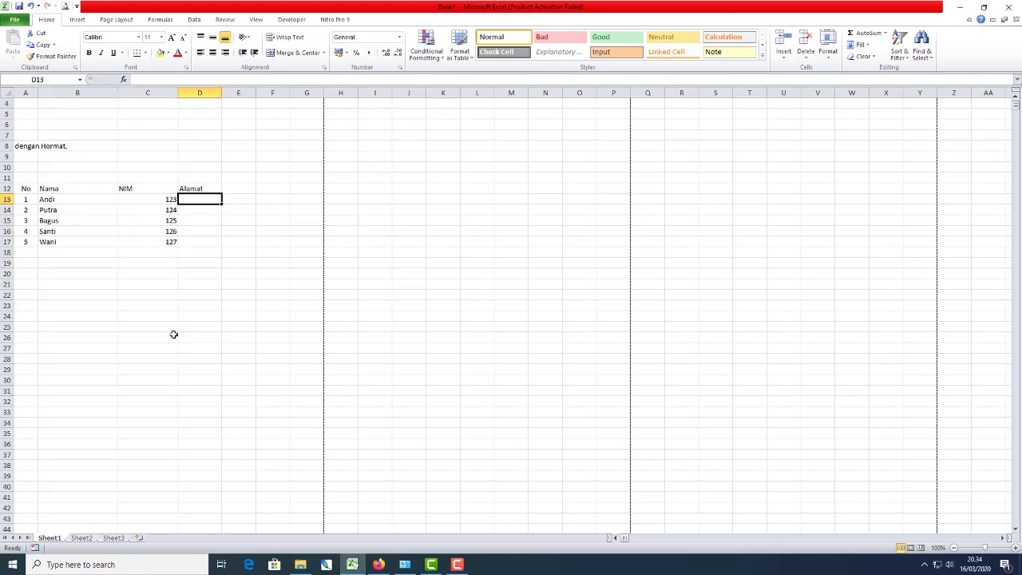
text(Banda A)
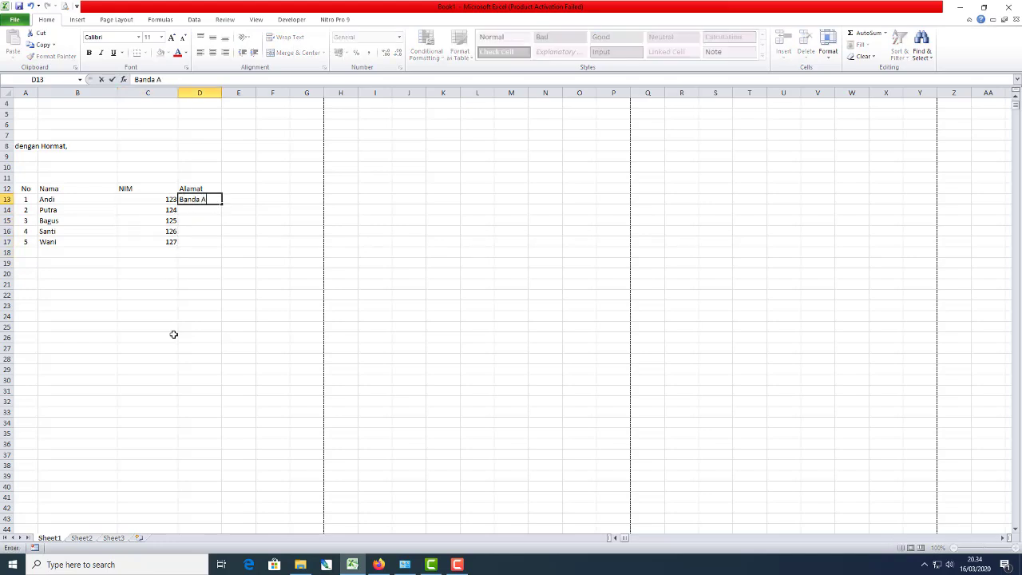
text(ceh)
key(Return)
text(Sigli)
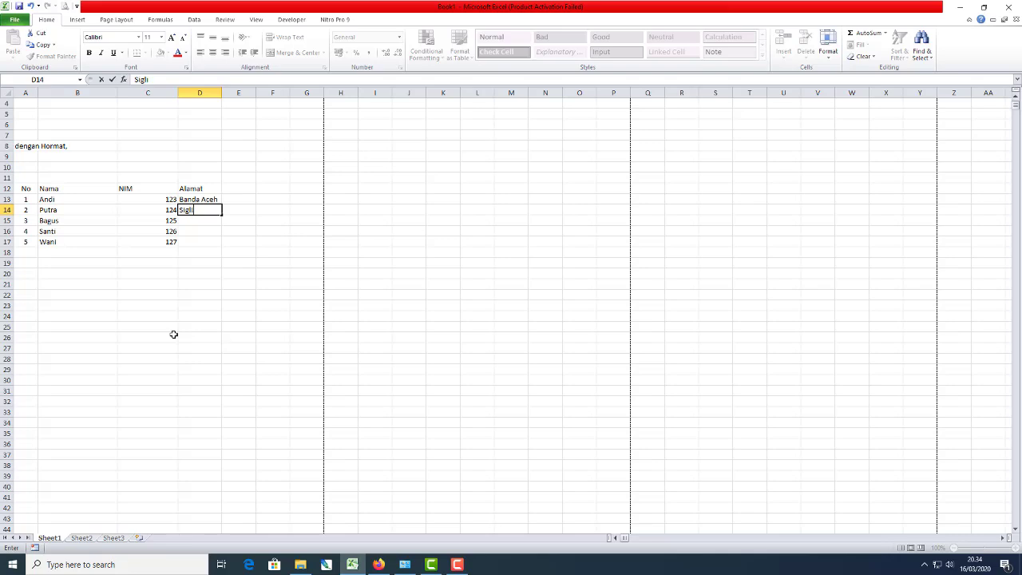
key(Return)
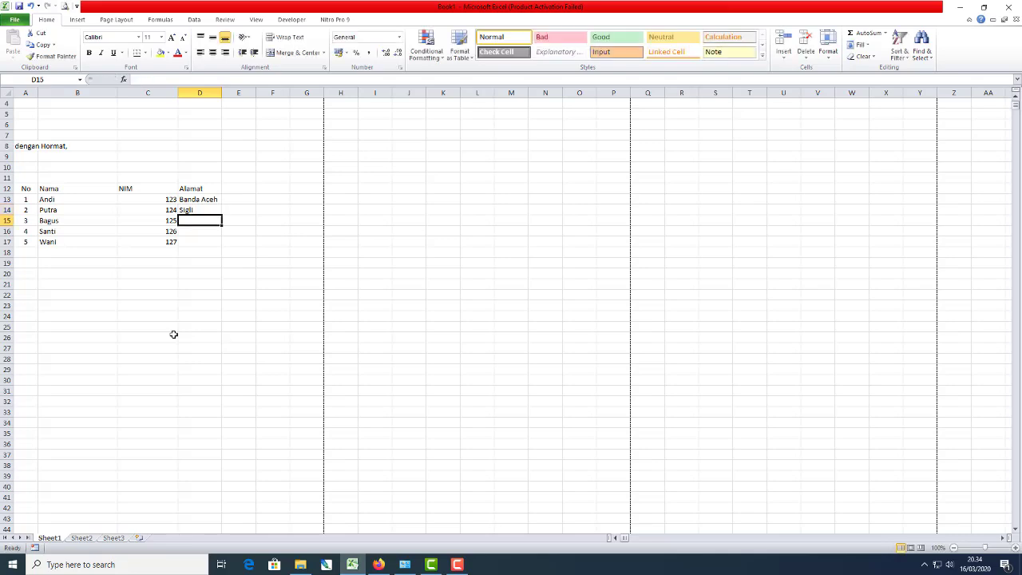
text(Sigli)
key(Return)
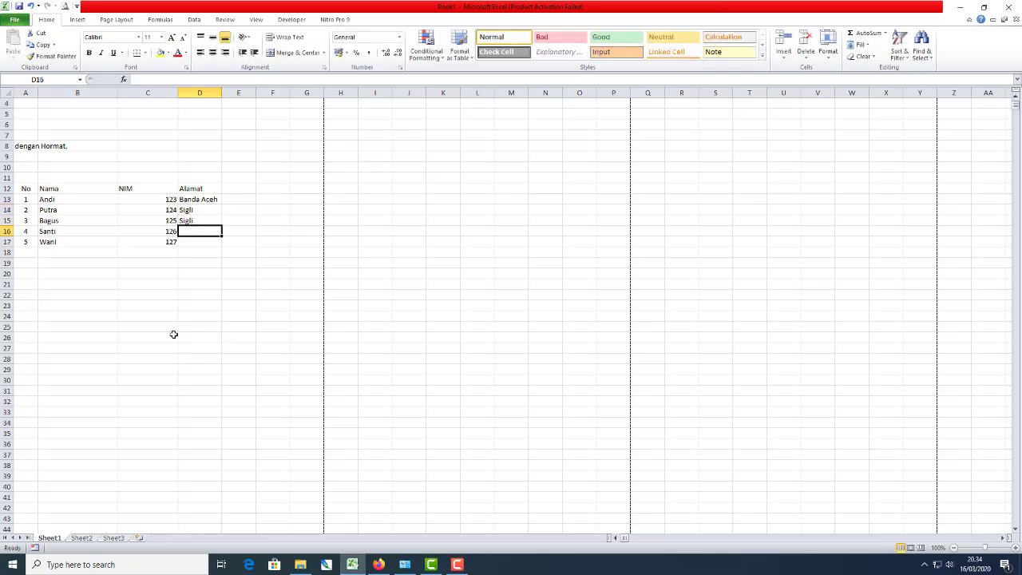
text(Lhg)
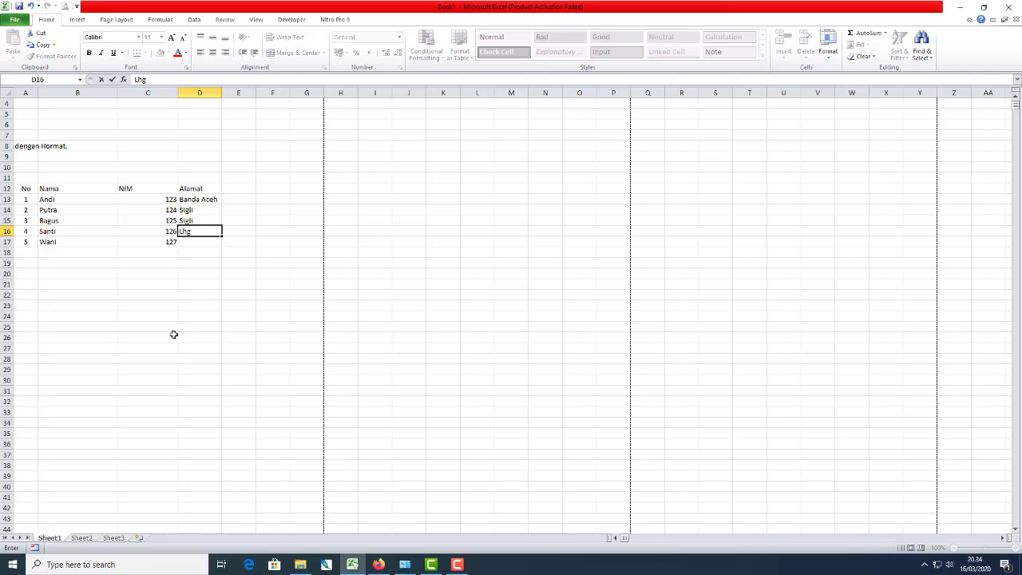
text(kseumawe)
key(Return)
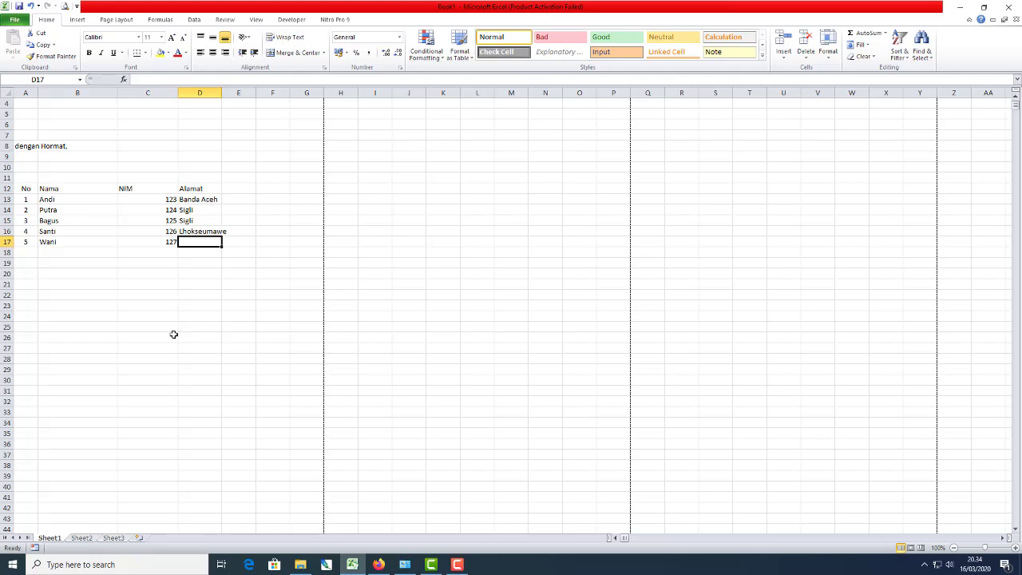
text(Langsa)
key(Return)
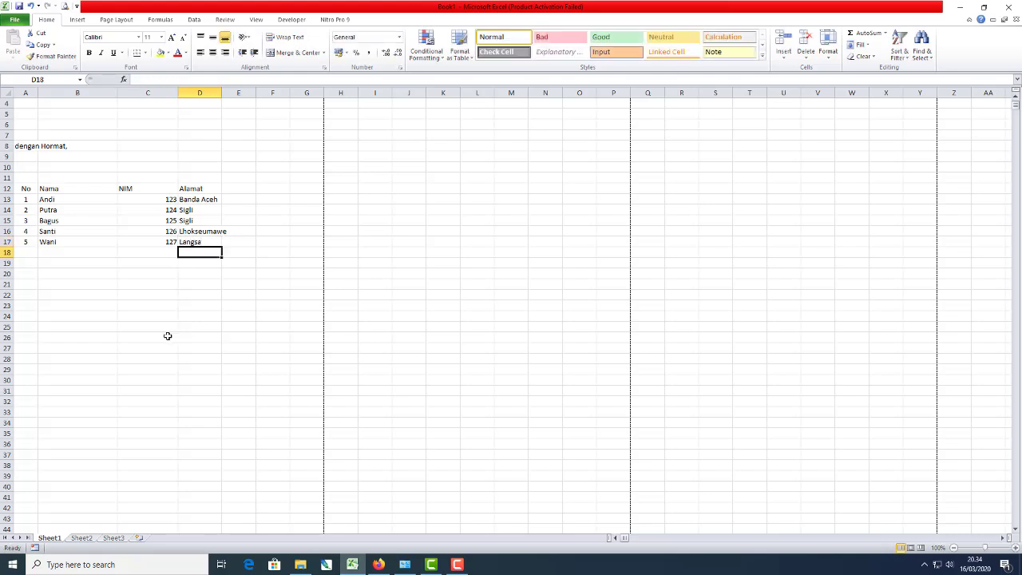
- Narrow column C, resize column D to a width of about 14.43, and set column B's width to 15
drag(180, 93, 224, 94)
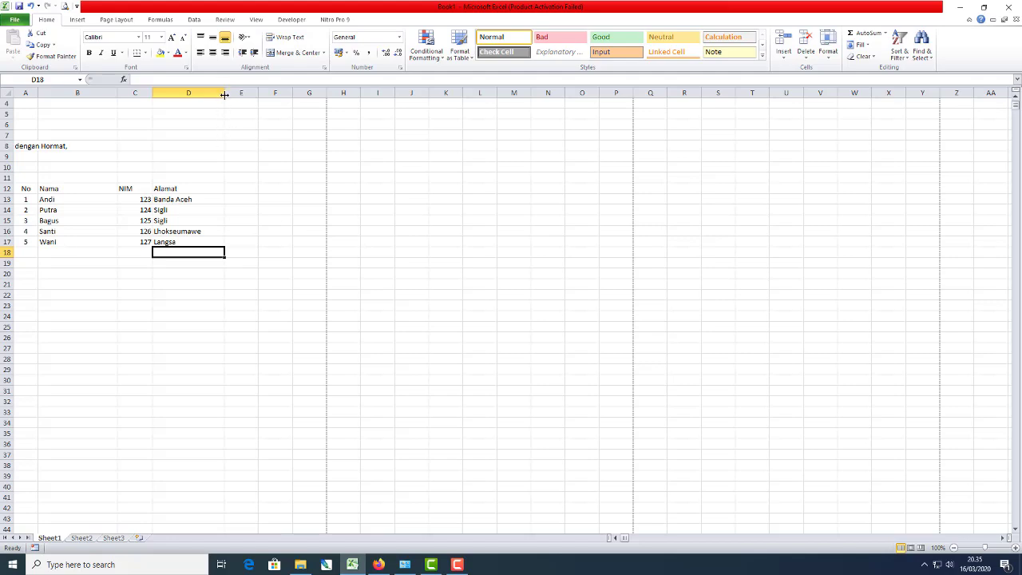
mouse_move(225, 94)
mouse_down()
mouse_move(263, 93)
mouse_move(209, 98)
mouse_up()
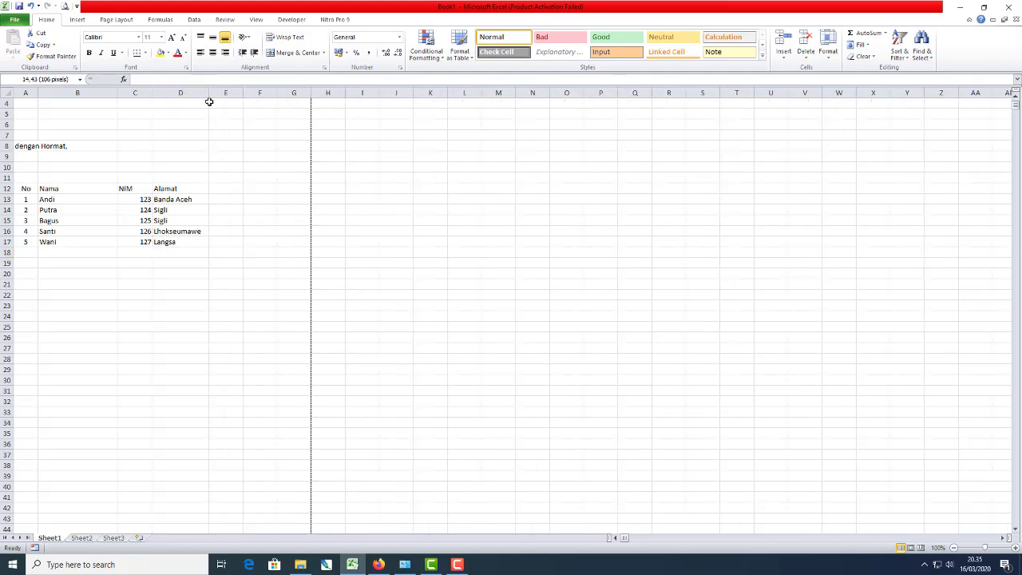
click(77, 93)
right_click(77, 92)
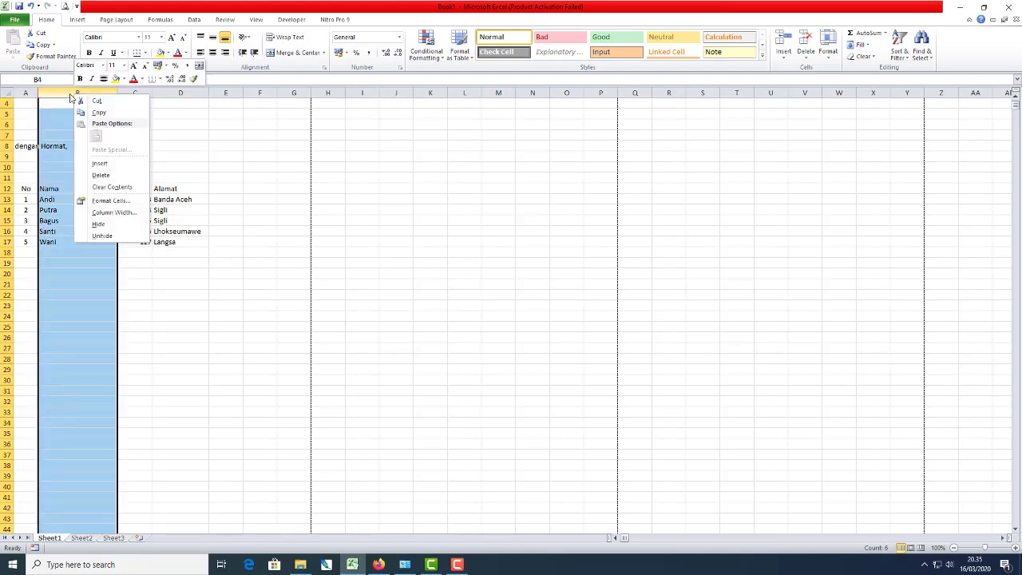
click(112, 210)
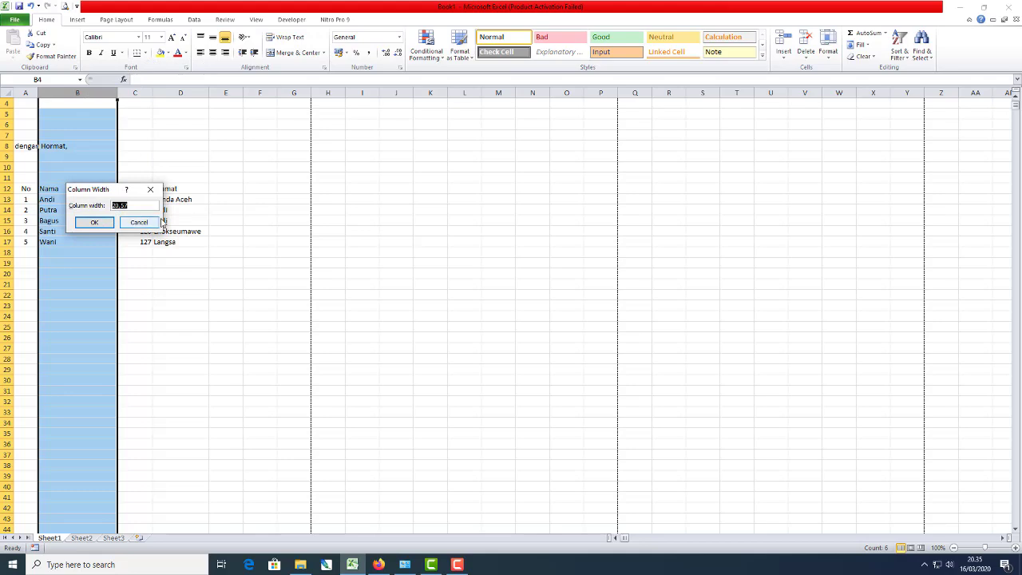
text(15)
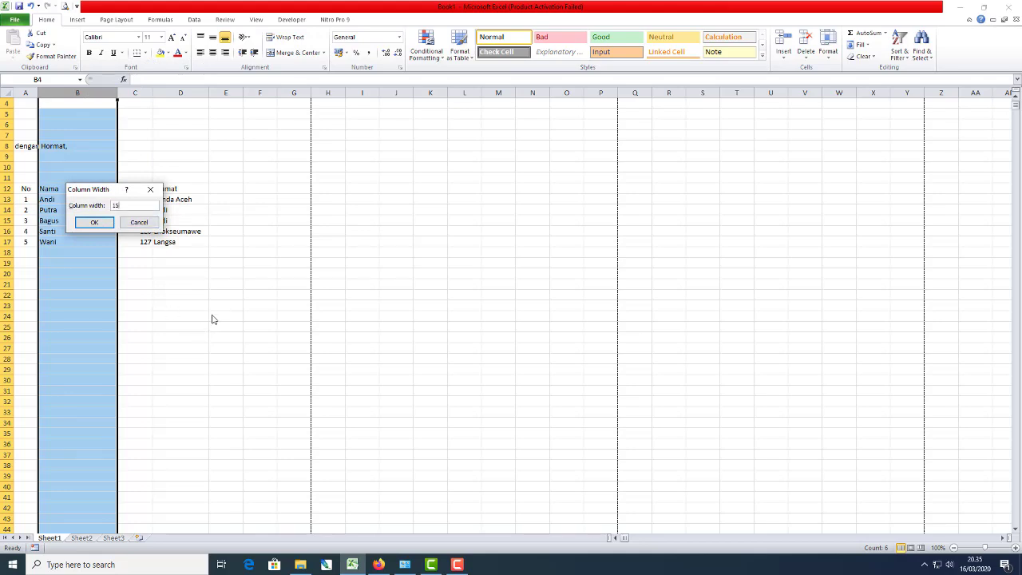
key(Return)
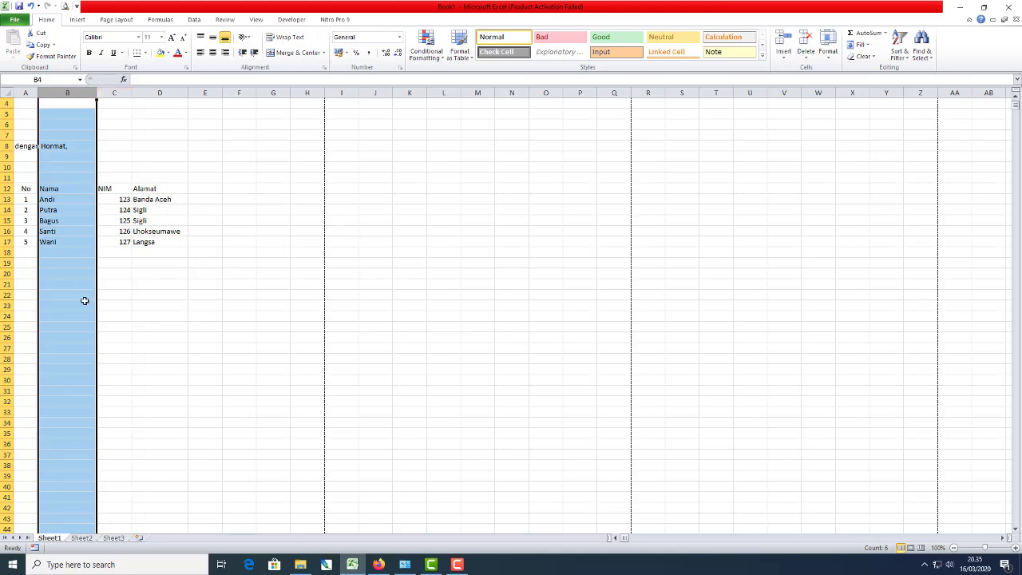
drag(5, 103, 7, 231)
right_click(6, 221)
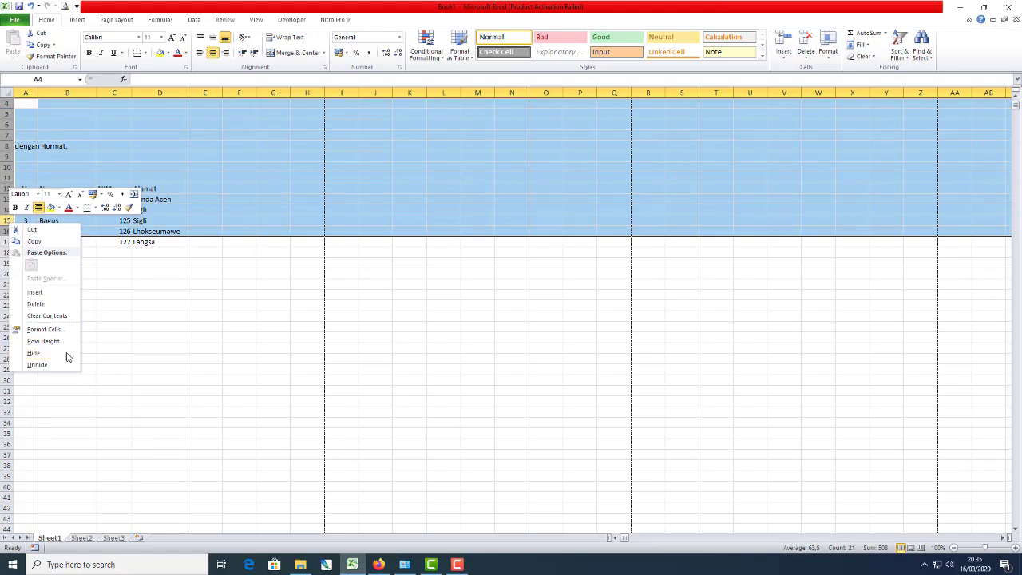
click(117, 337)
click(117, 337)
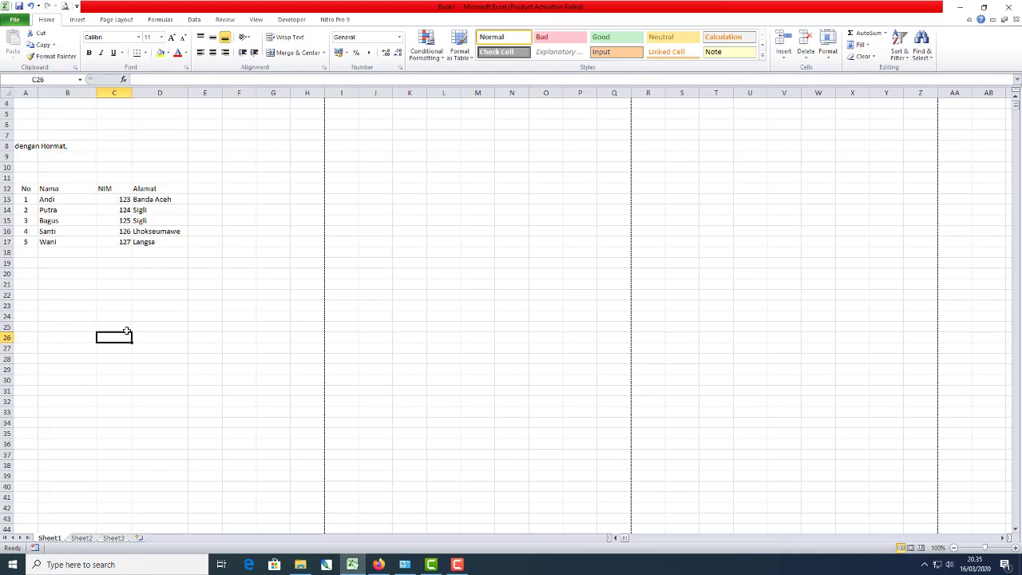
- Apply outline and inside borders to the whole table A12:D17 through Format Cells
click(207, 189)
drag(26, 190, 174, 242)
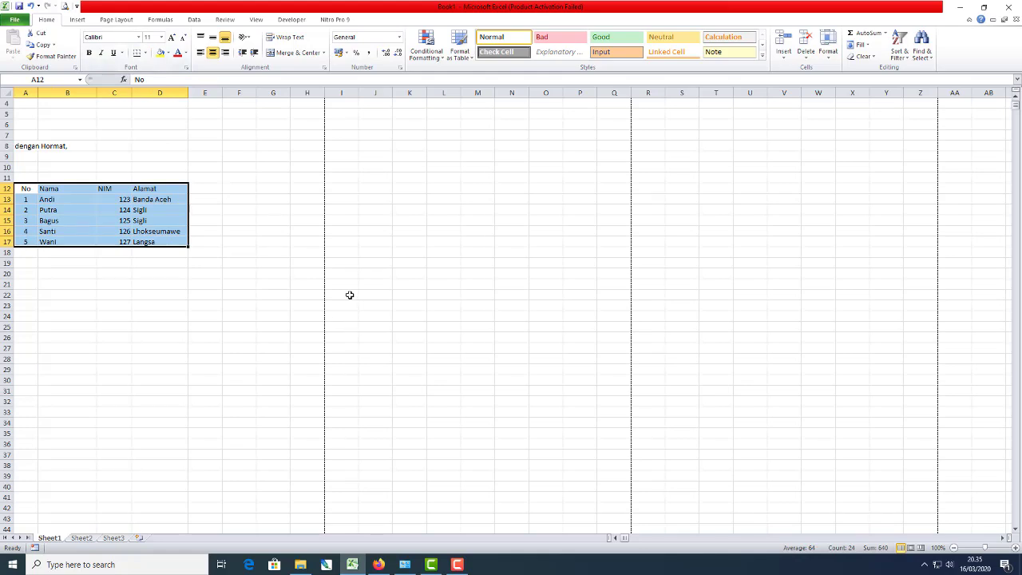
key(ctrl+1)
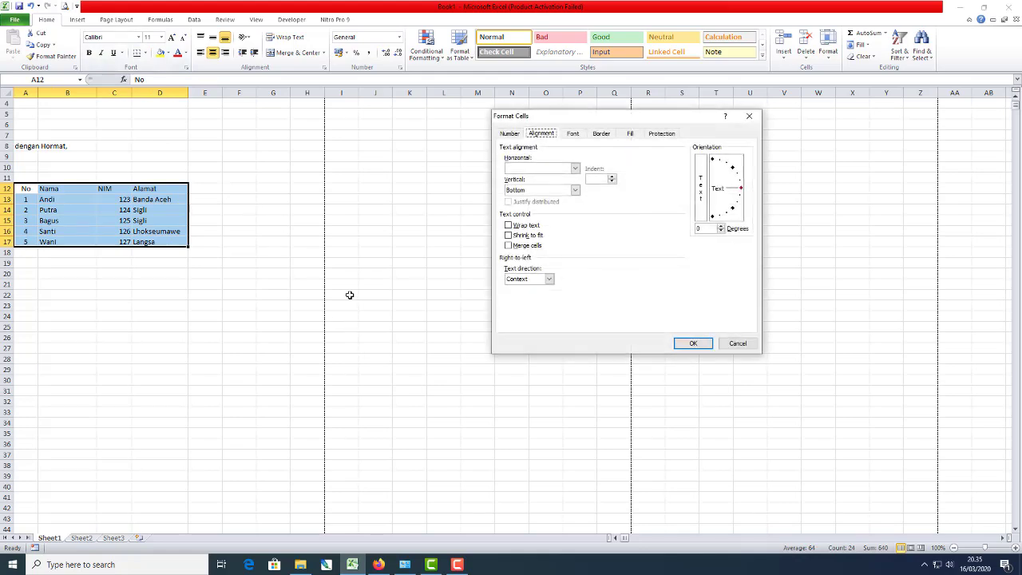
click(574, 134)
click(602, 134)
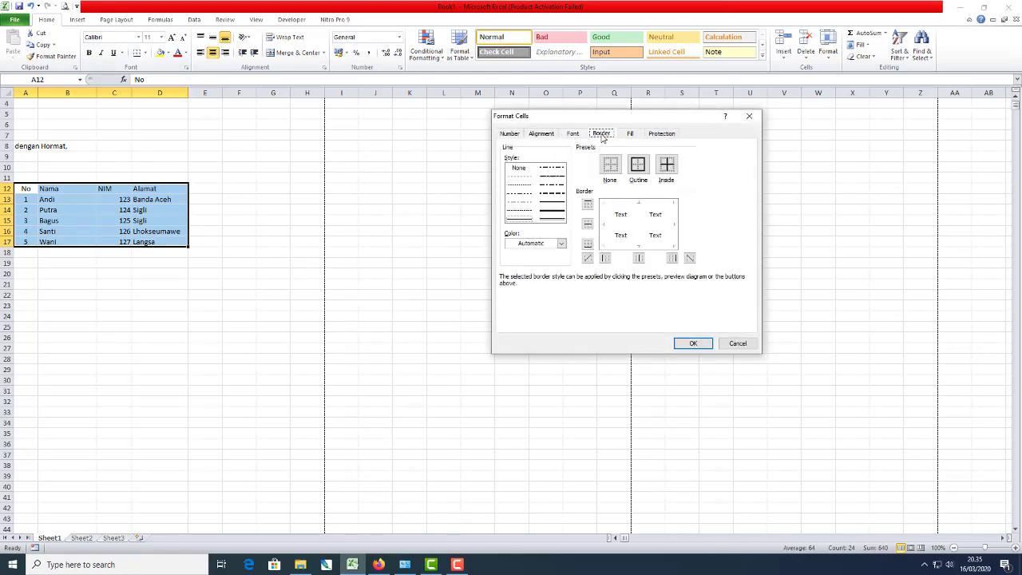
click(638, 164)
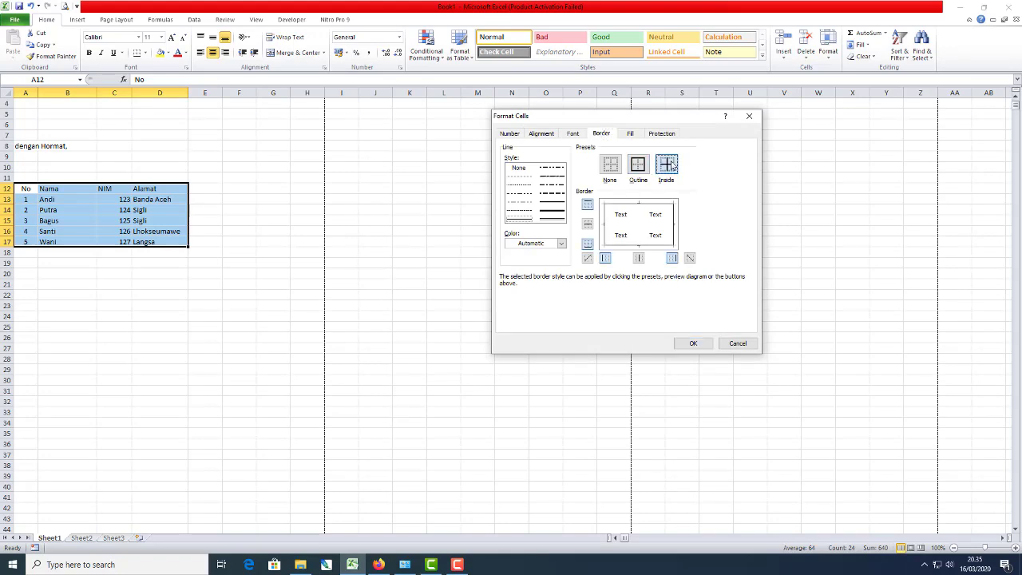
click(667, 164)
click(692, 344)
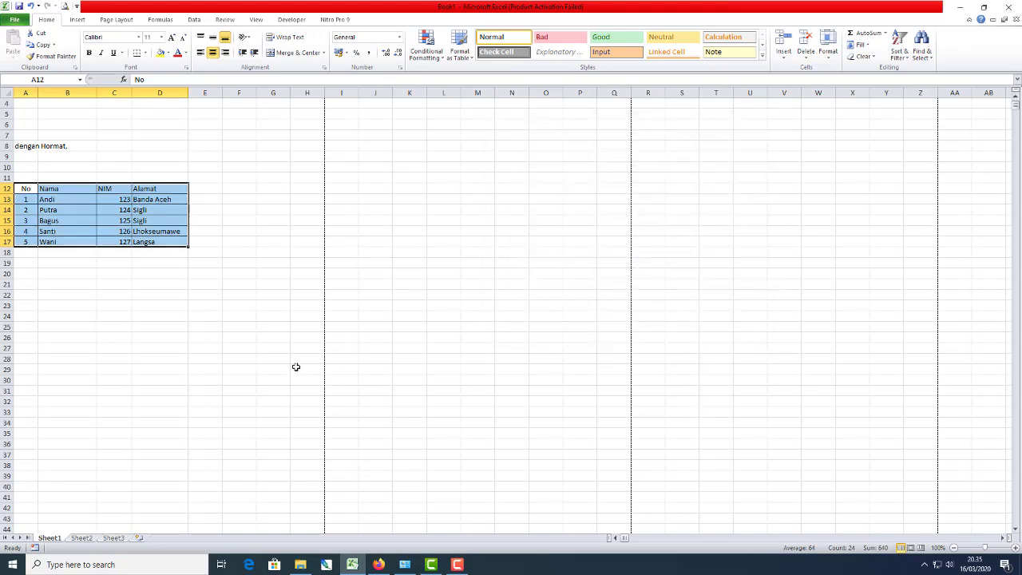
click(147, 55)
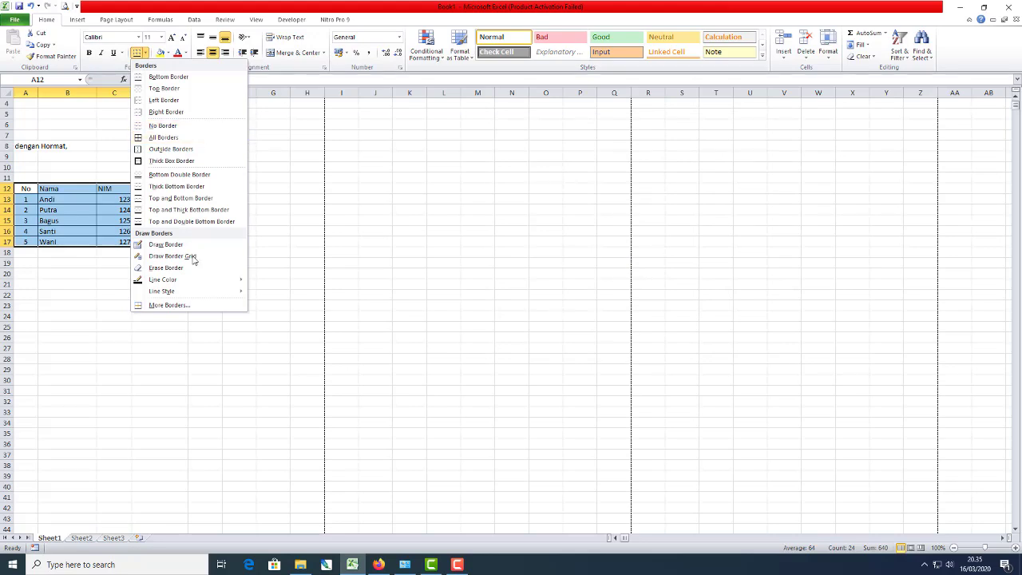
click(227, 358)
click(214, 376)
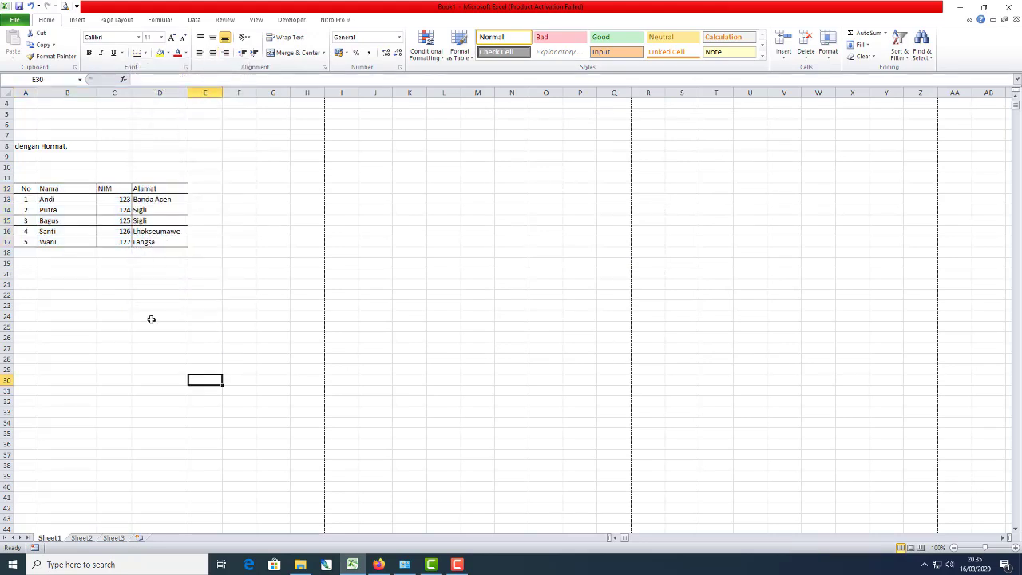
- Narrow column B slightly, then copy the header row A12:D12 into row 21 starting at A21
drag(97, 93, 85, 92)
click(161, 336)
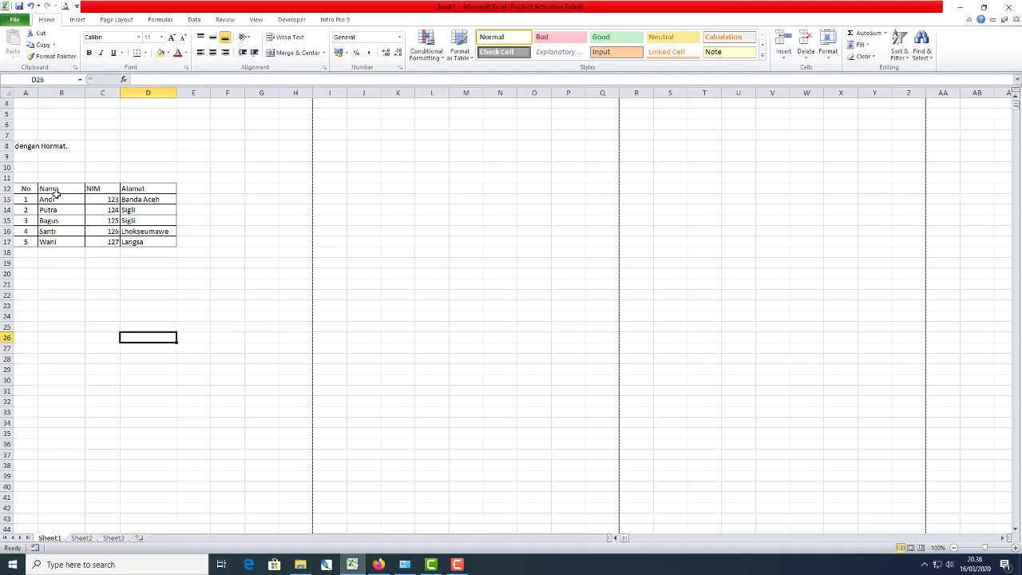
drag(27, 189, 151, 187)
key(ctrl+c)
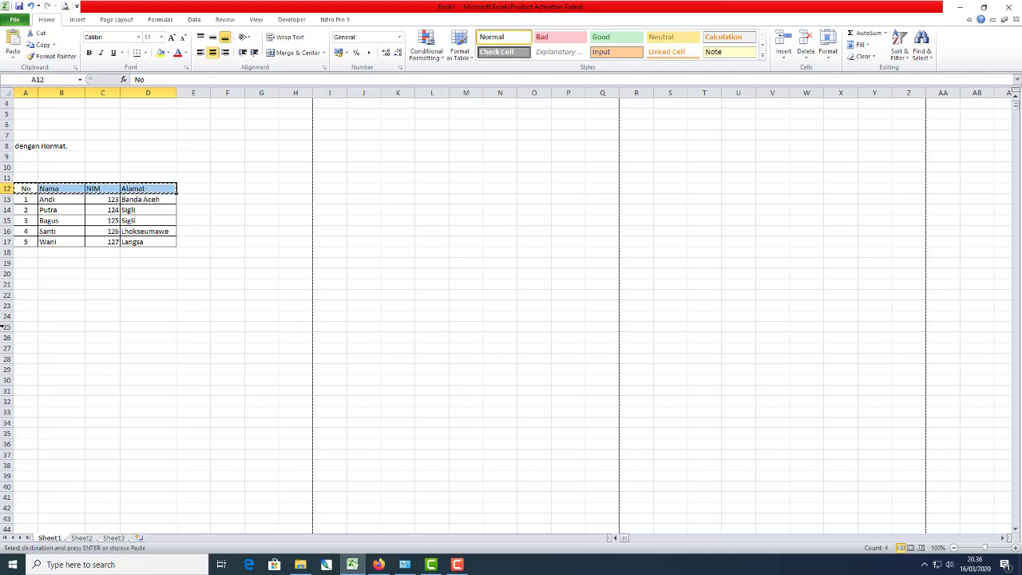
click(22, 285)
key(Return)
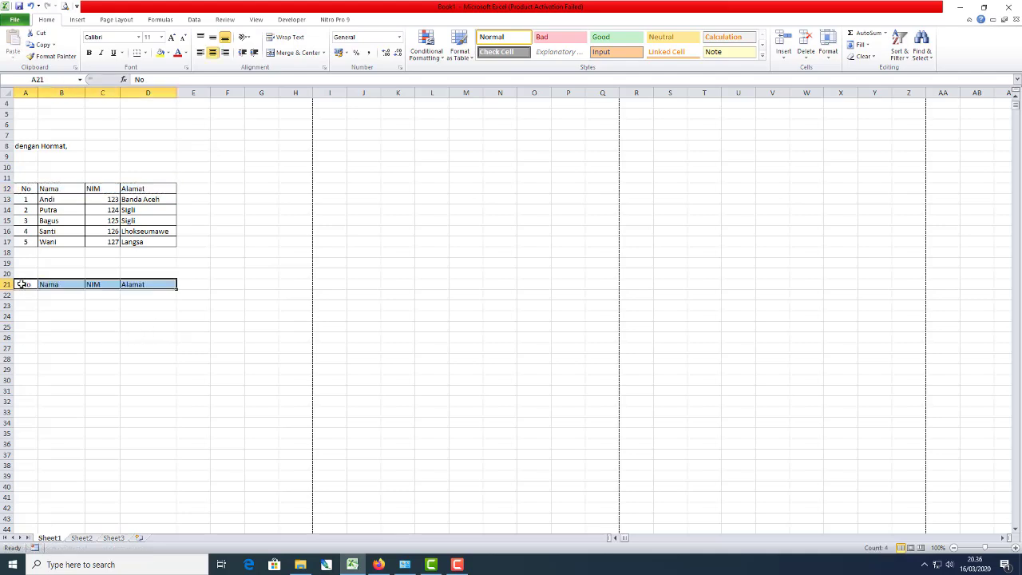
- Convert the copied header range A21:D21 into an Excel table, marking that the table has headers
click(78, 19)
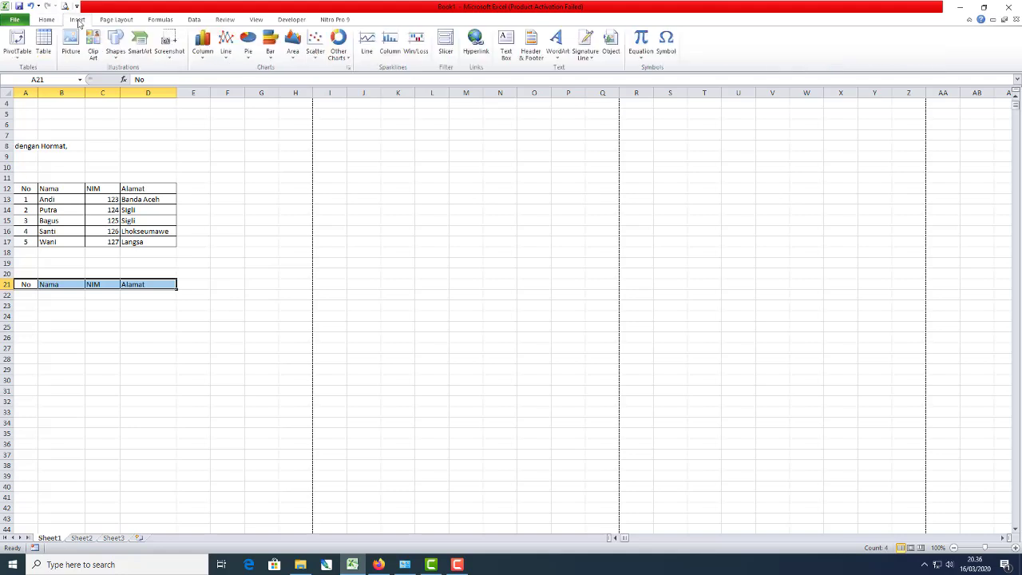
click(44, 44)
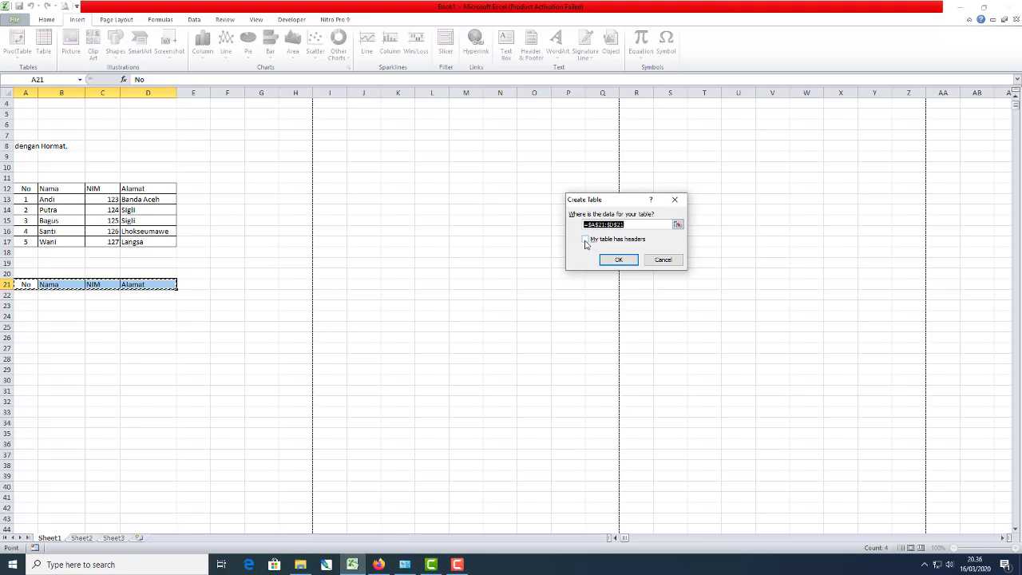
click(585, 242)
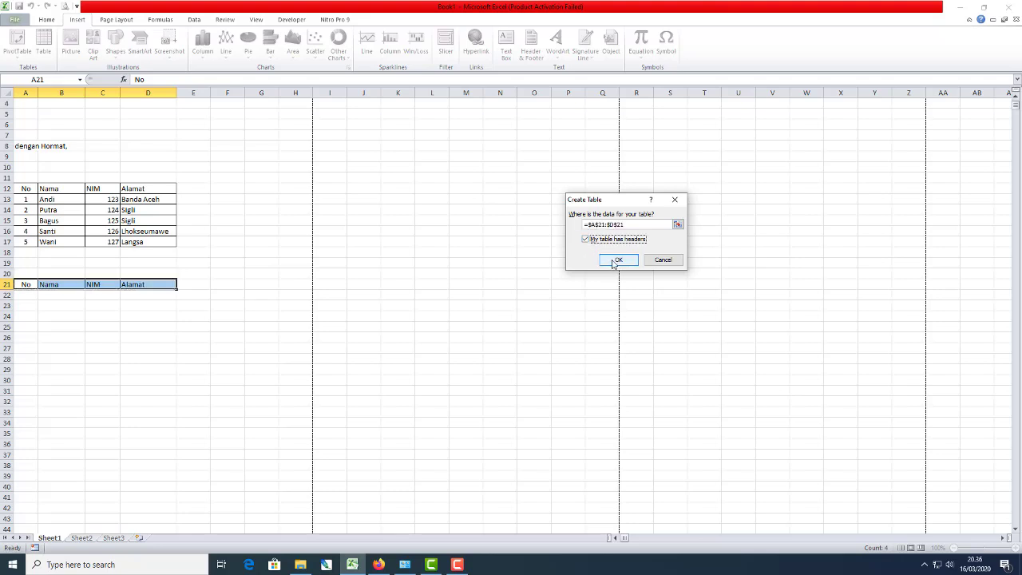
click(612, 262)
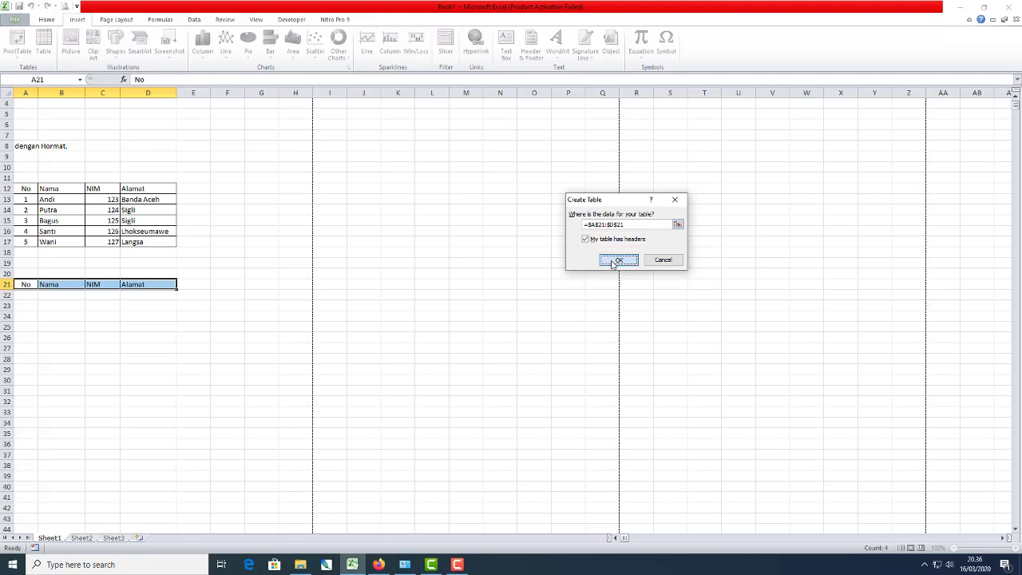
click(131, 392)
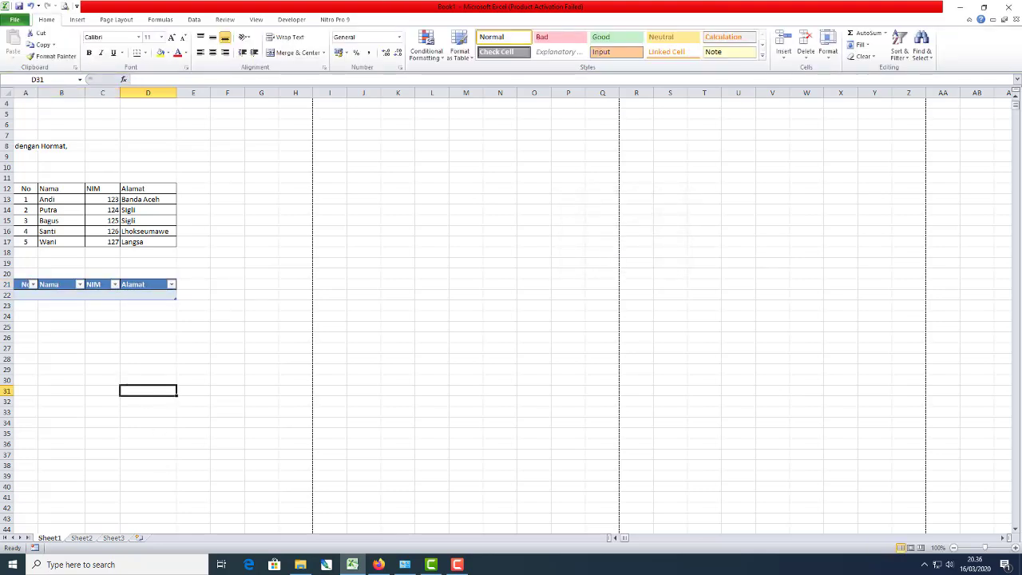
- Number the No column of the new table from 1 to 5 in A22:A26
click(26, 295)
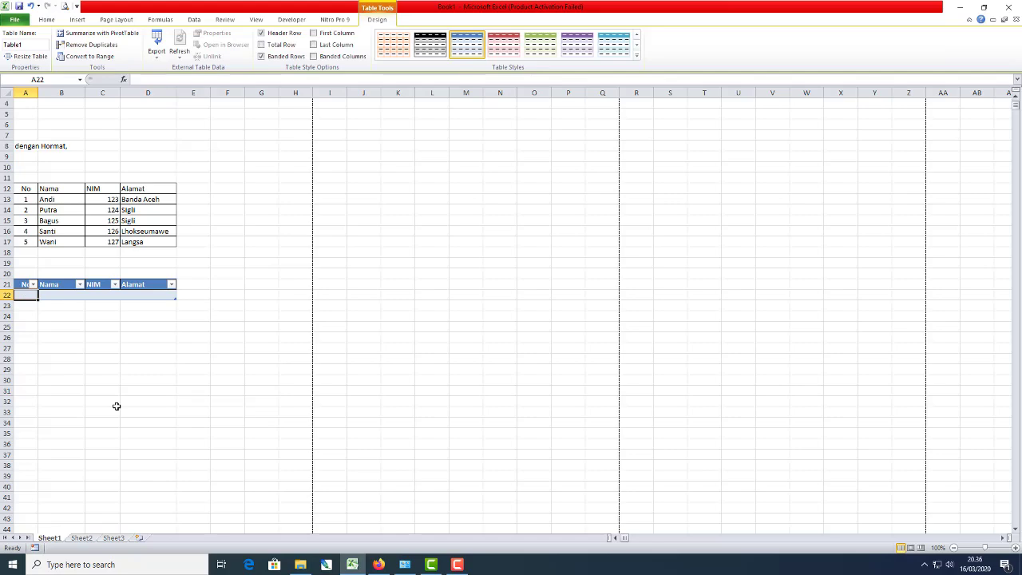
text(1)
key(Return)
text(2)
key(Return)
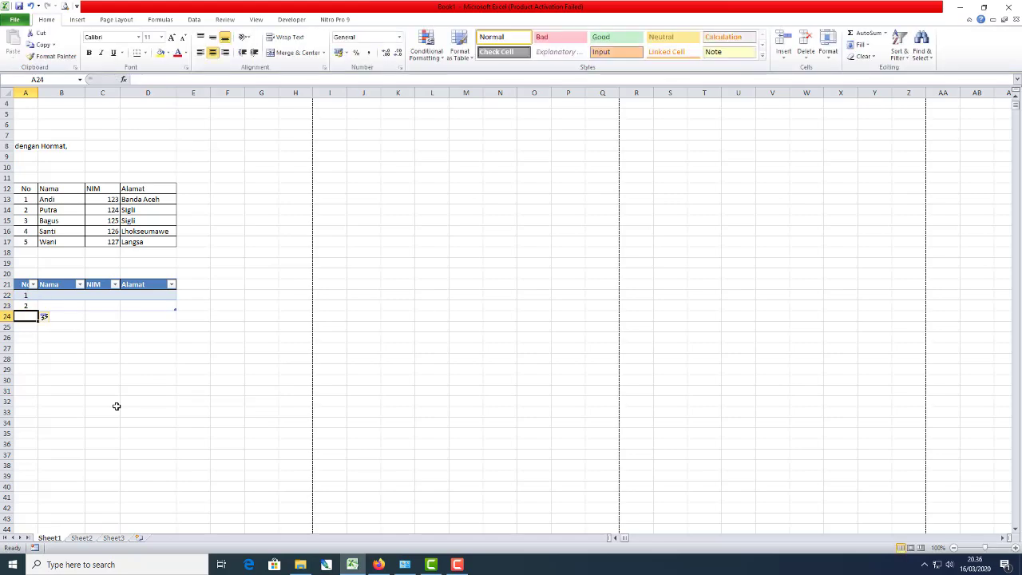
text(3)
key(Return)
text(4)
key(Return)
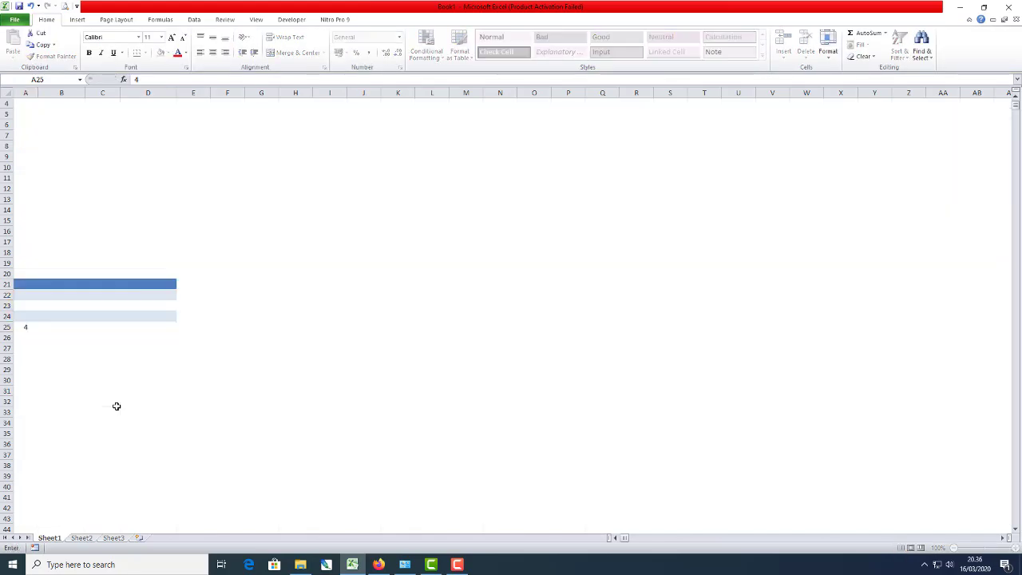
text(5)
key(Return)
key(Up)
key(Up)
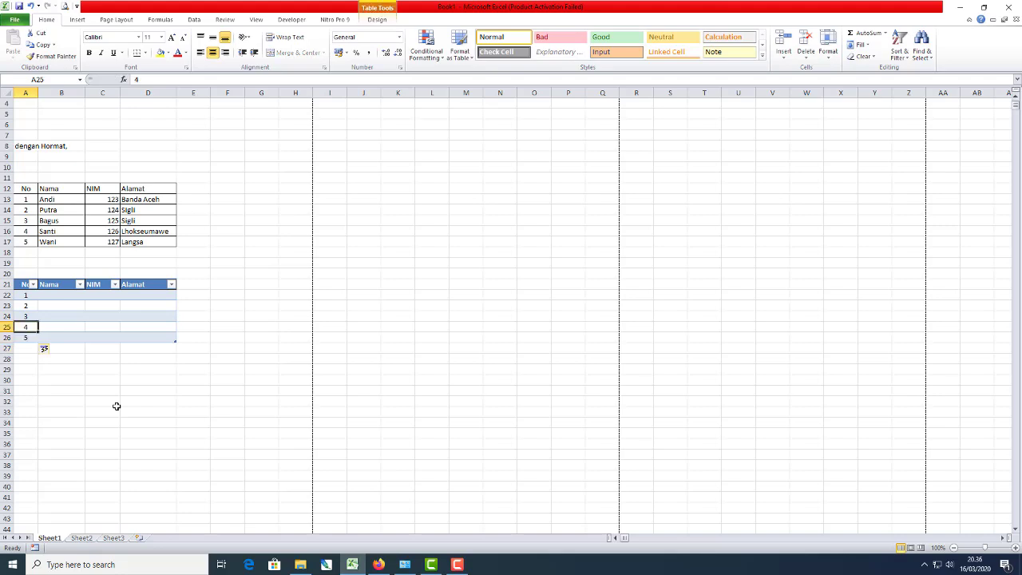
drag(12, 296, 11, 338)
click(64, 306)
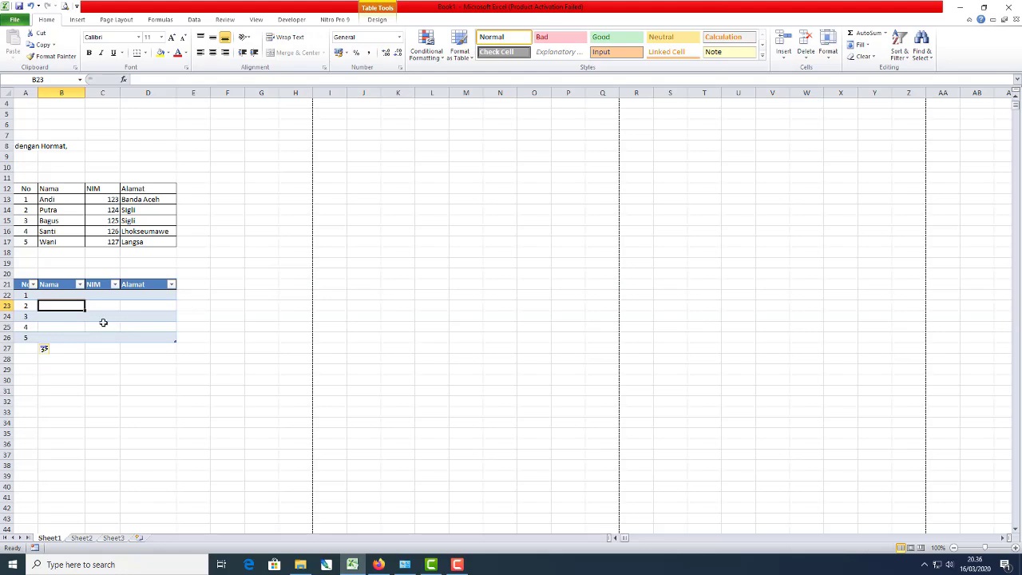
- Copy the Nama, NIM and Alamat data from B13:D17 into the new table starting at B22
drag(60, 199, 137, 239)
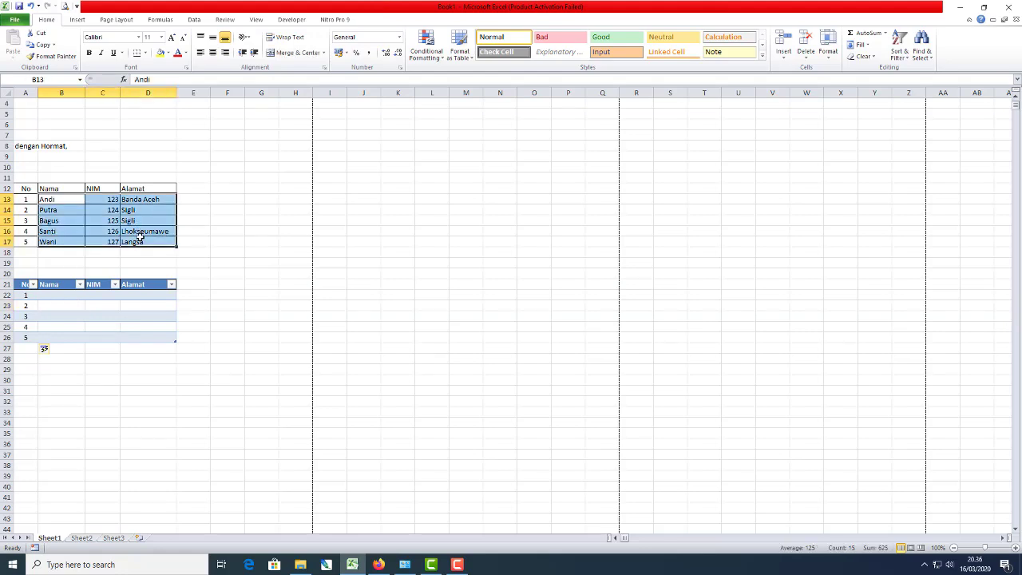
key(ctrl+c)
click(50, 295)
key(Return)
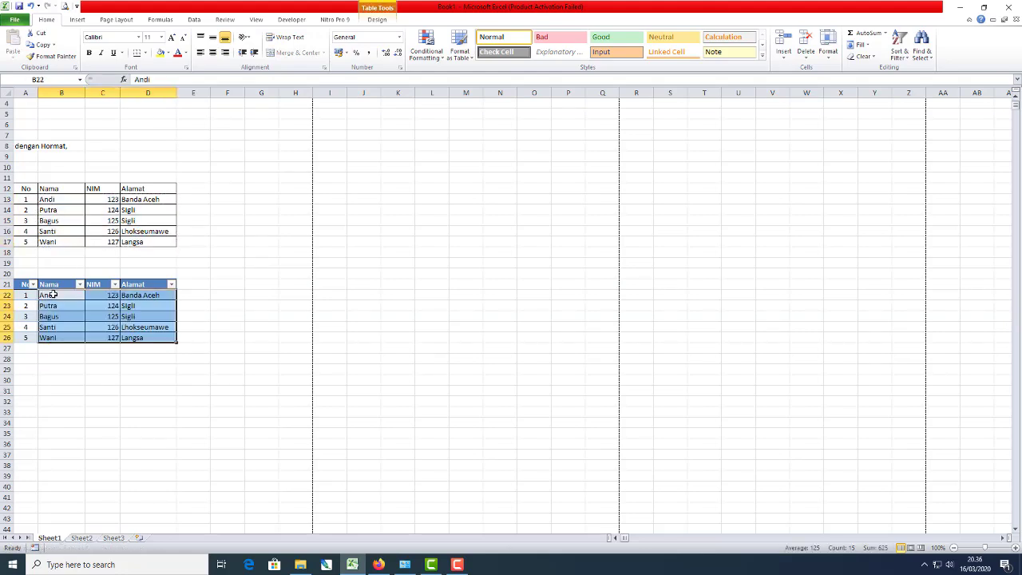
click(96, 413)
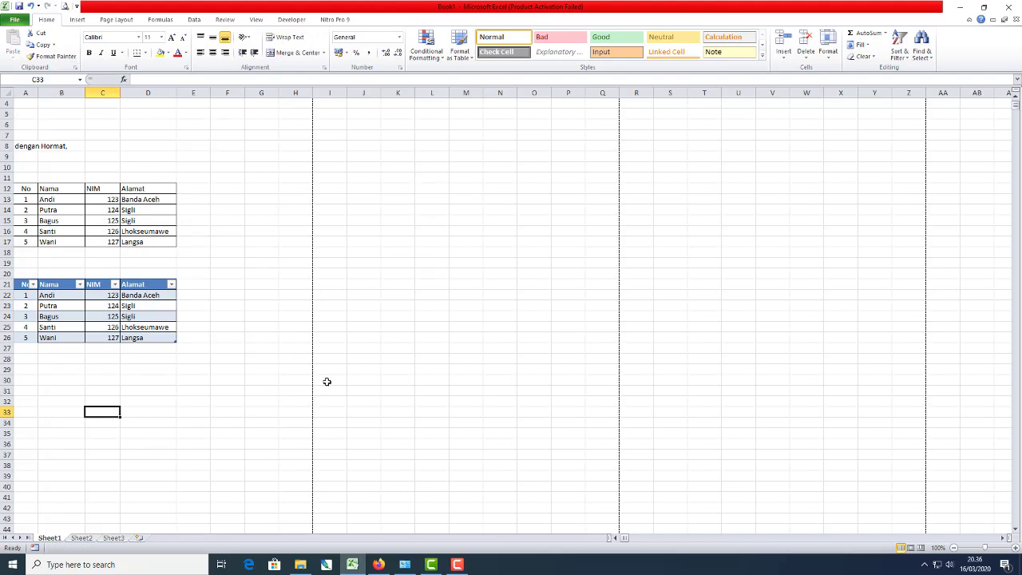
click(125, 377)
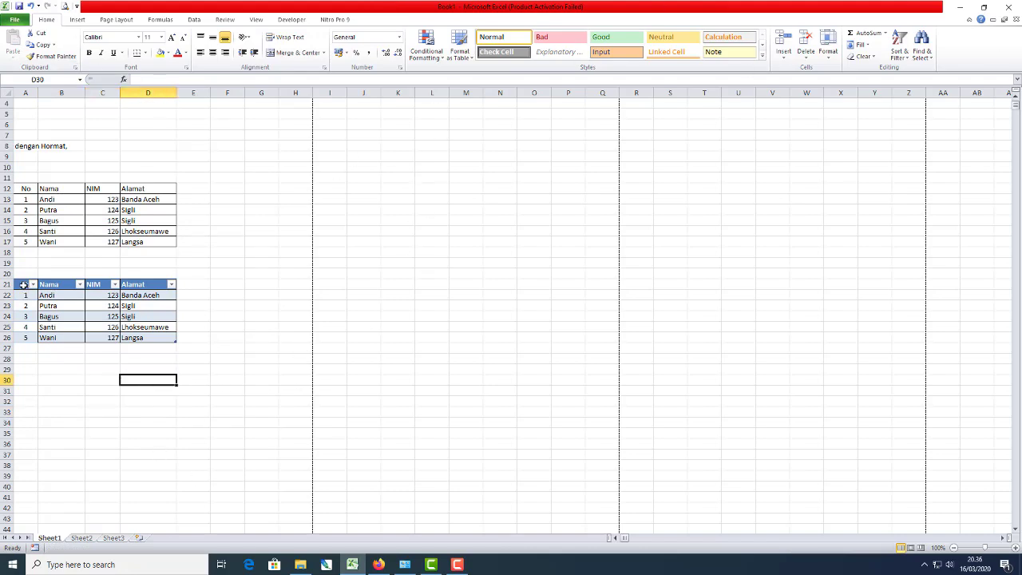
- Browse the table styles for the table A21:D26 and preview Table Style Light 14 without applying it
drag(25, 286, 155, 340)
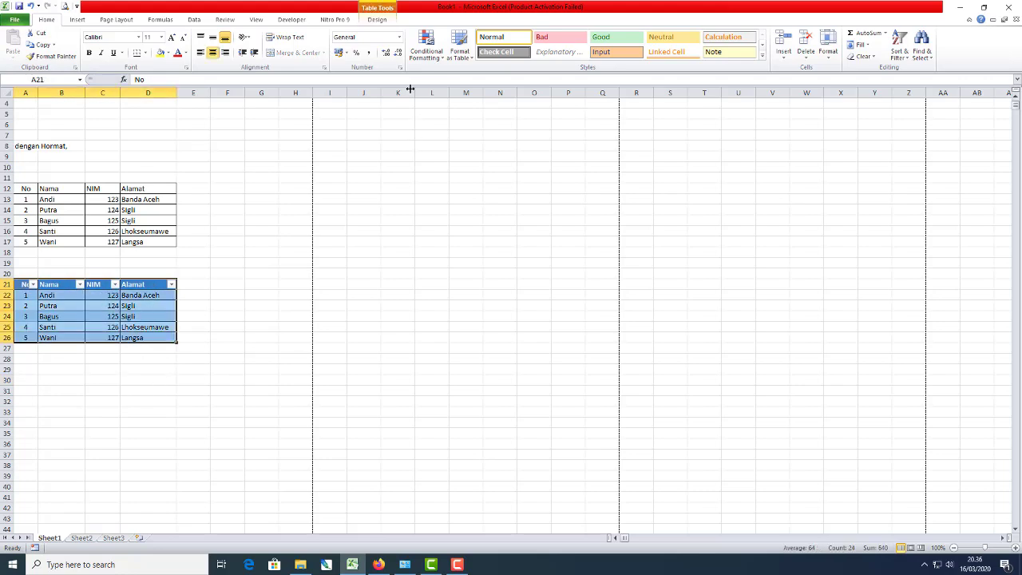
click(377, 19)
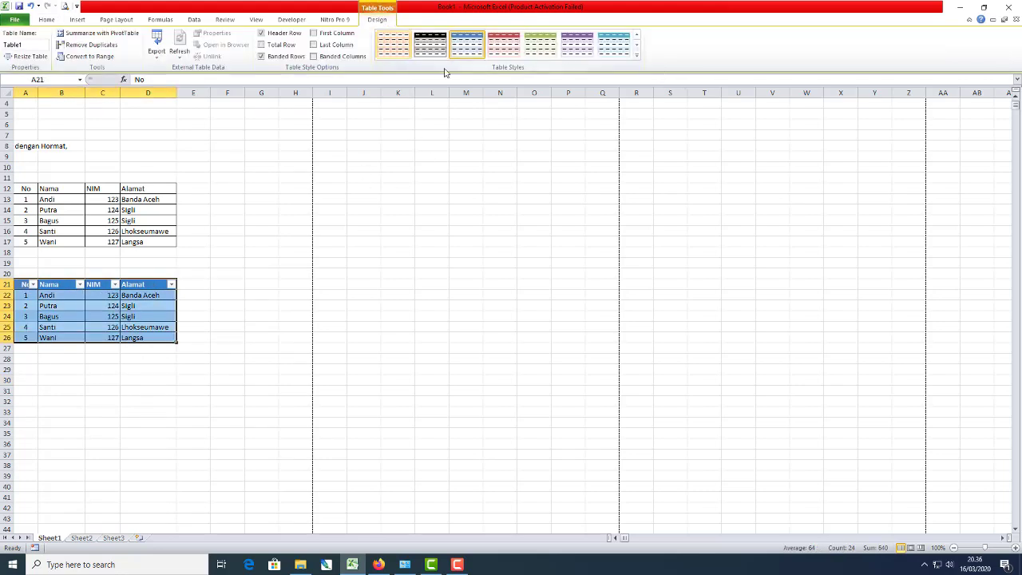
click(638, 57)
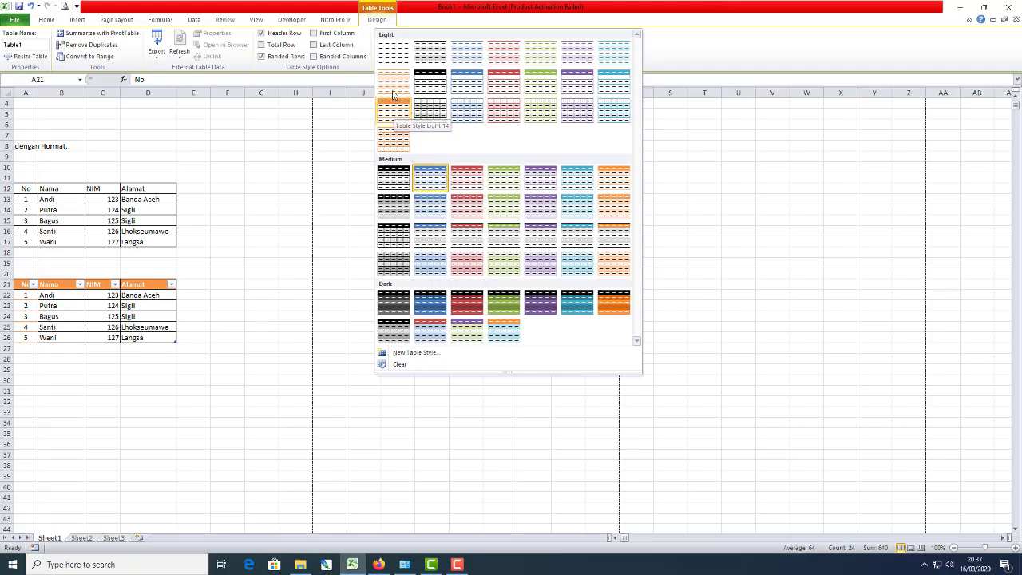
click(231, 407)
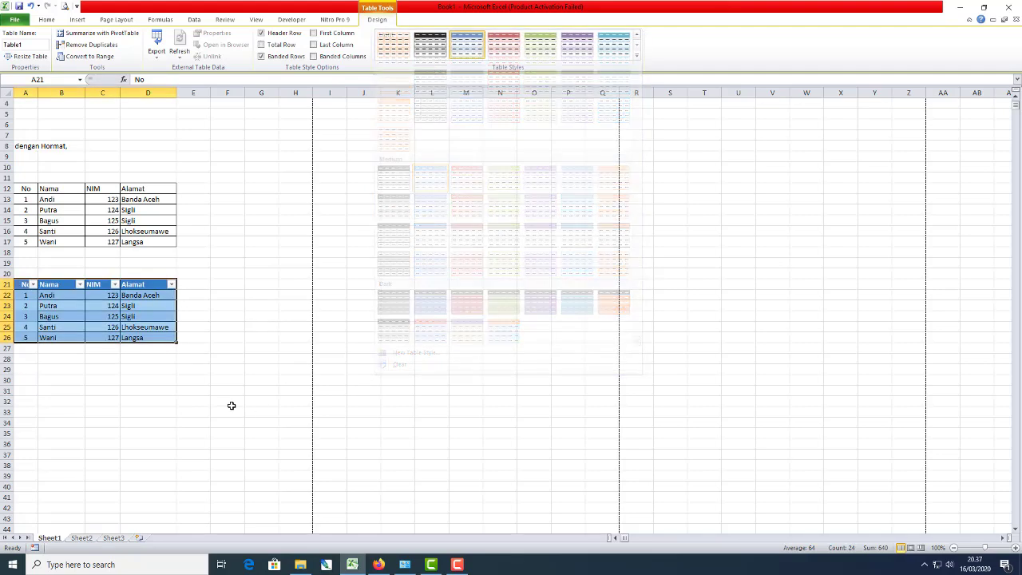
click(231, 406)
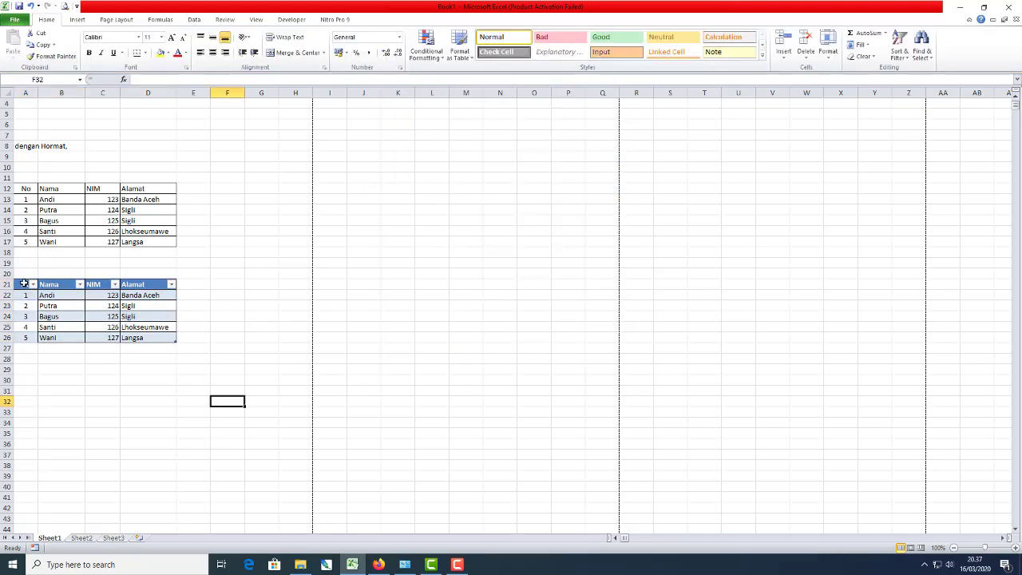
drag(24, 284, 171, 335)
click(206, 423)
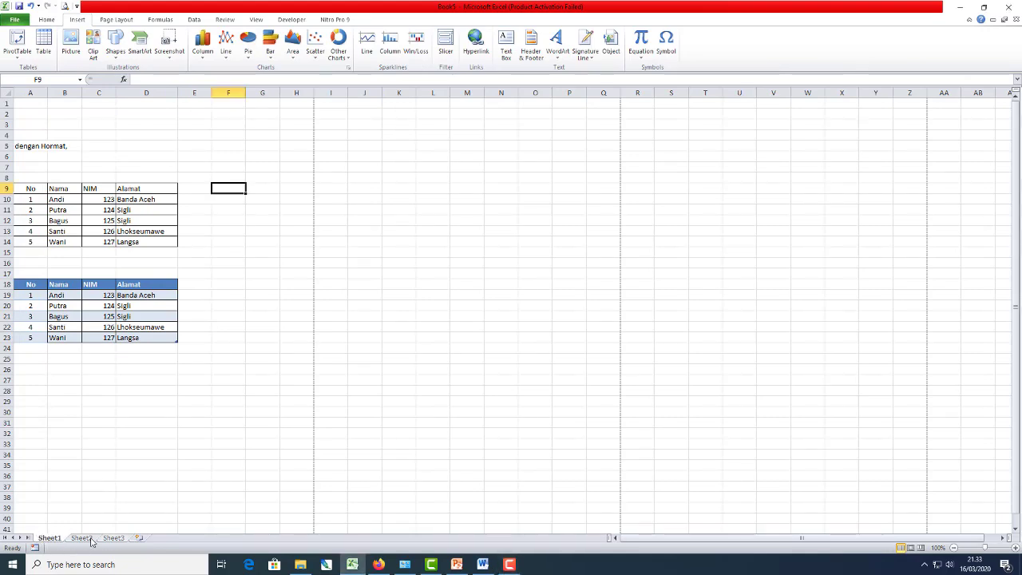
- Add five blank worksheets after Sheet3 and return to Sheet1
click(82, 538)
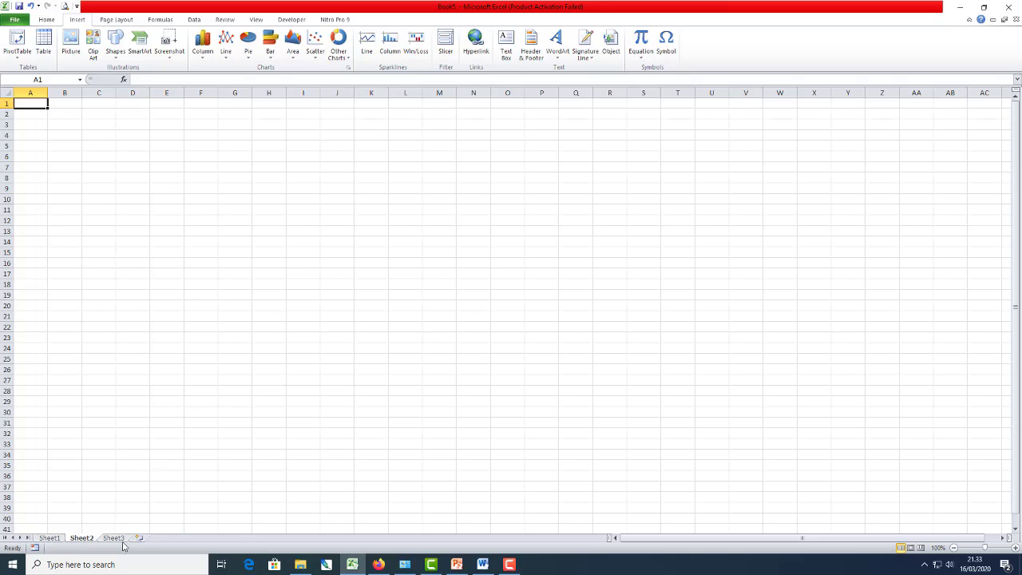
click(113, 538)
click(137, 539)
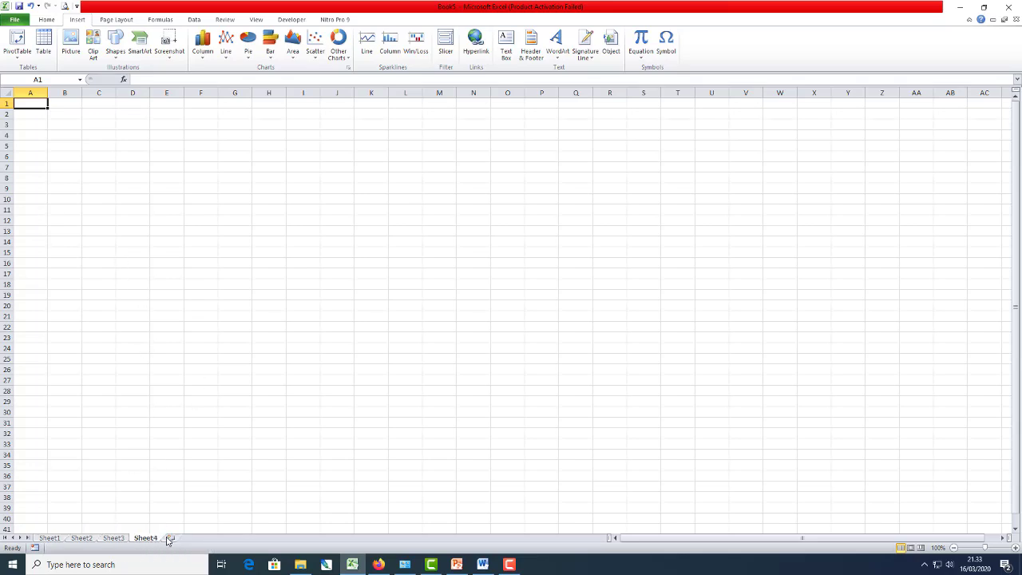
click(171, 539)
click(204, 539)
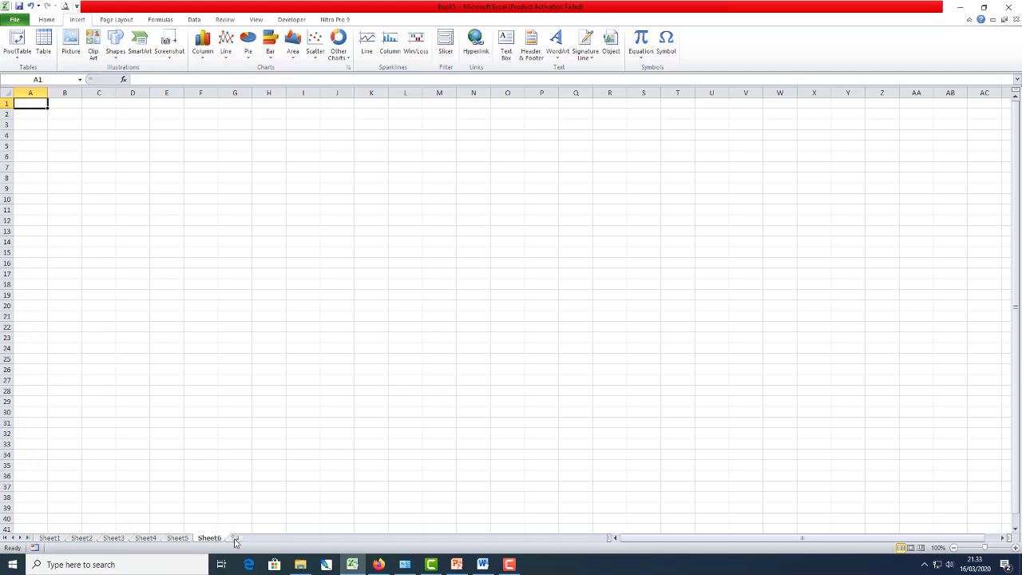
click(235, 539)
click(265, 539)
click(49, 538)
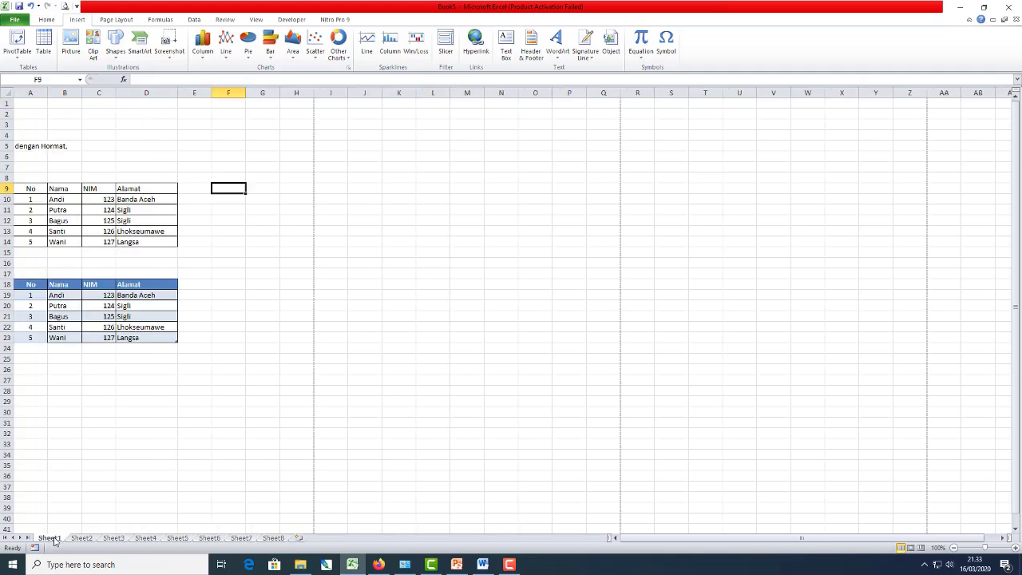
click(149, 447)
click(46, 378)
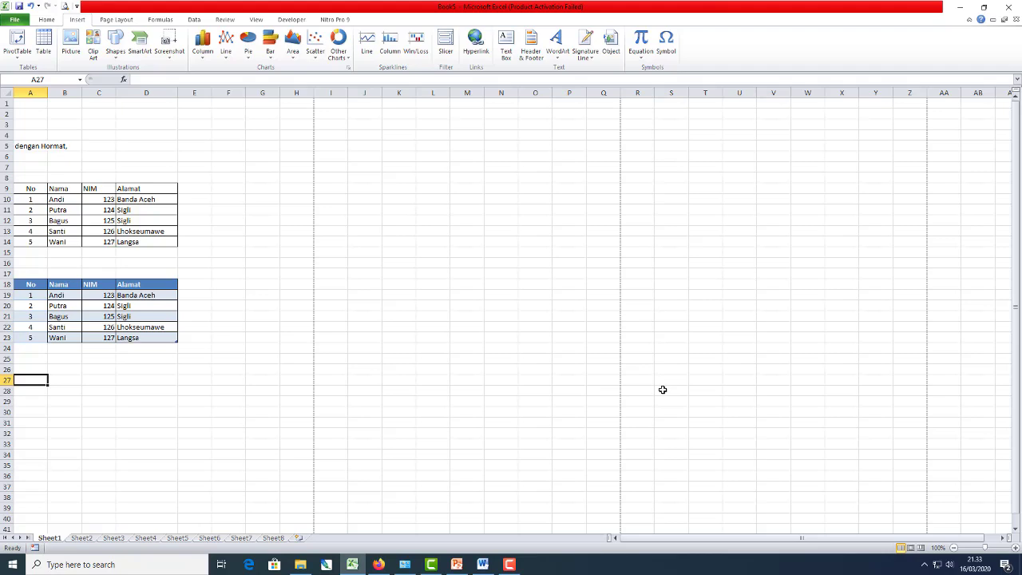
click(412, 401)
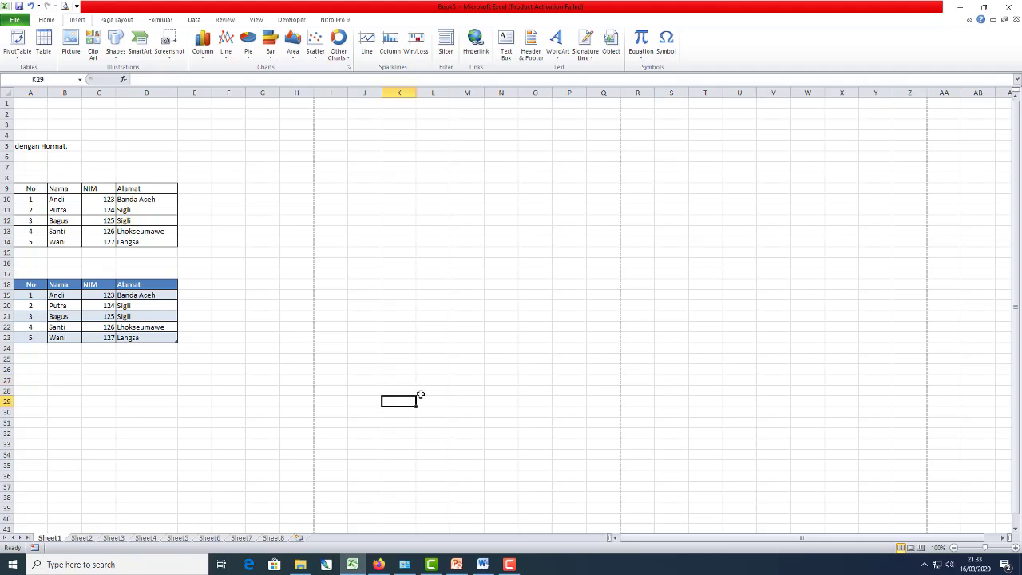
- Move Sheet2 ahead of Sheet1, then put Sheet1 back in first place
click(79, 539)
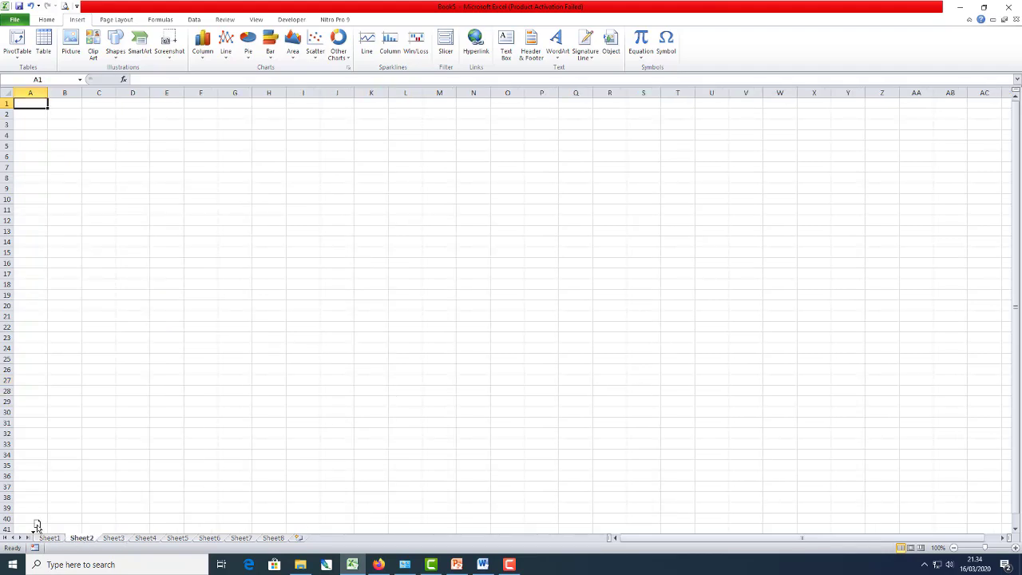
drag(36, 525, 37, 527)
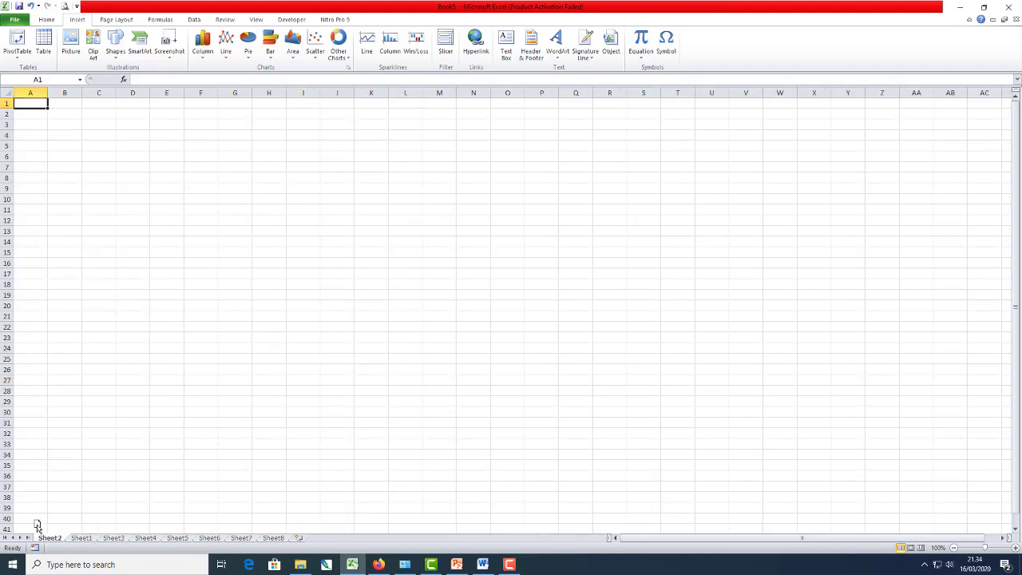
click(85, 539)
click(101, 509)
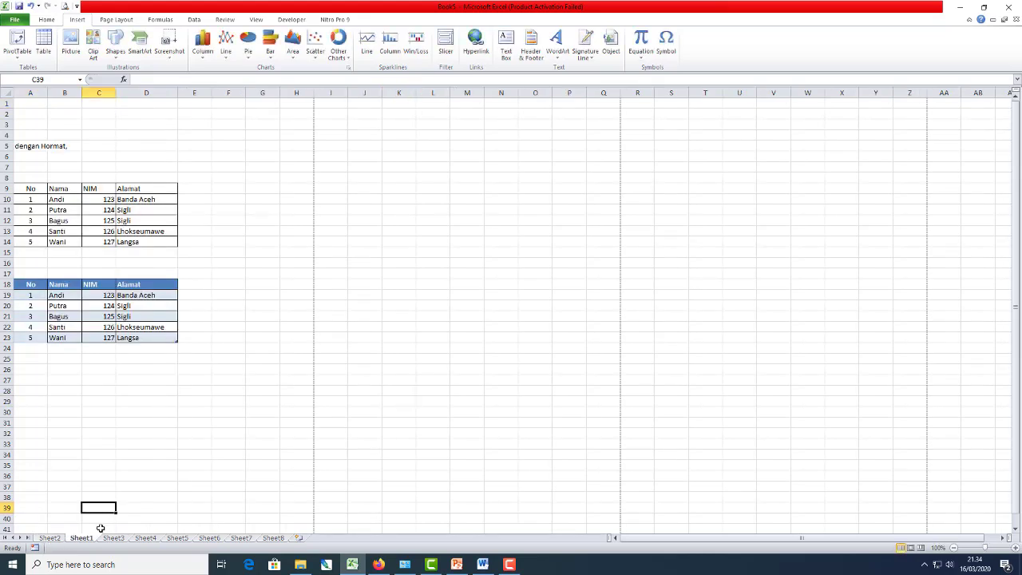
drag(91, 540, 48, 528)
click(82, 539)
right_click(84, 541)
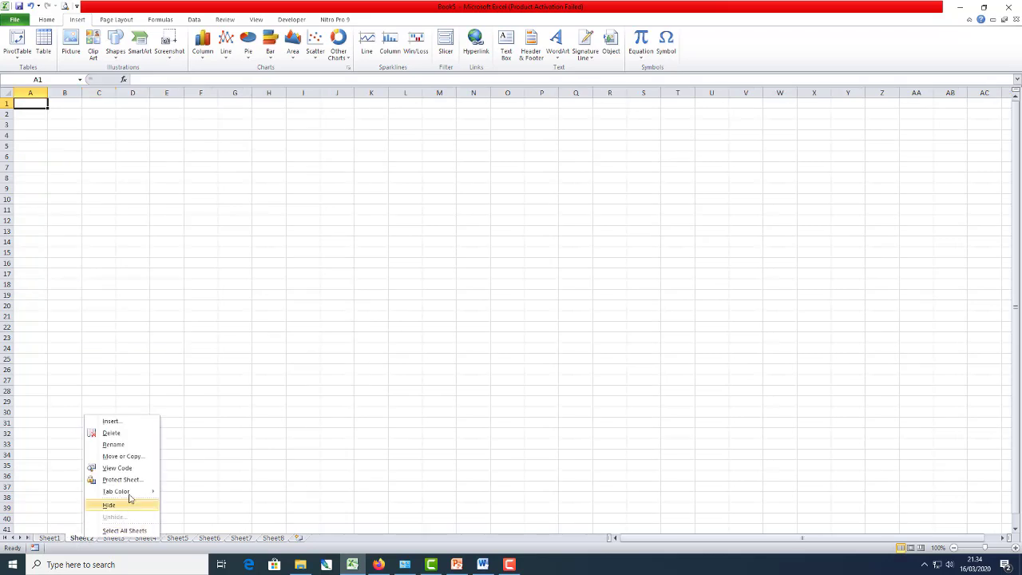
click(120, 444)
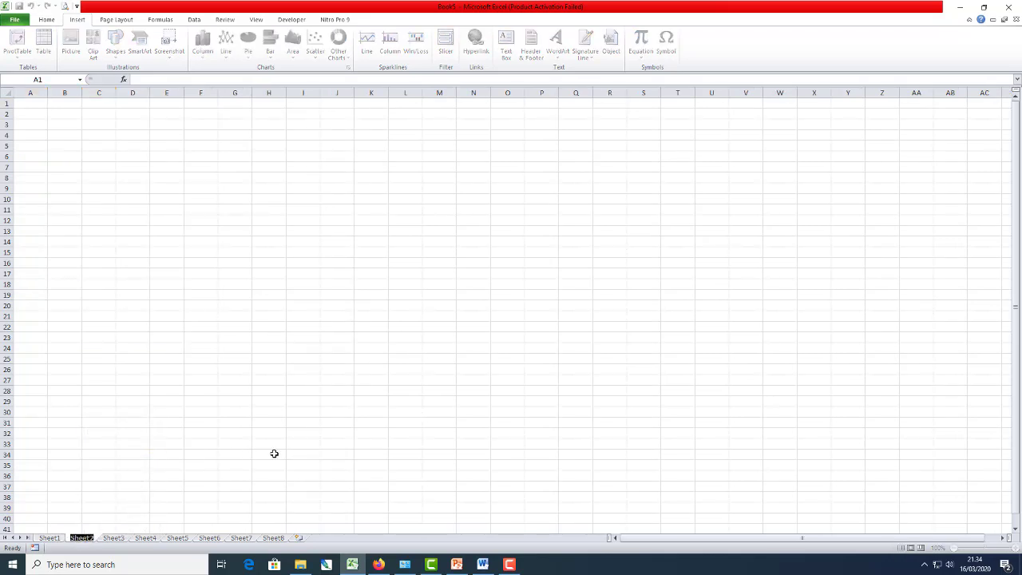
key(Return)
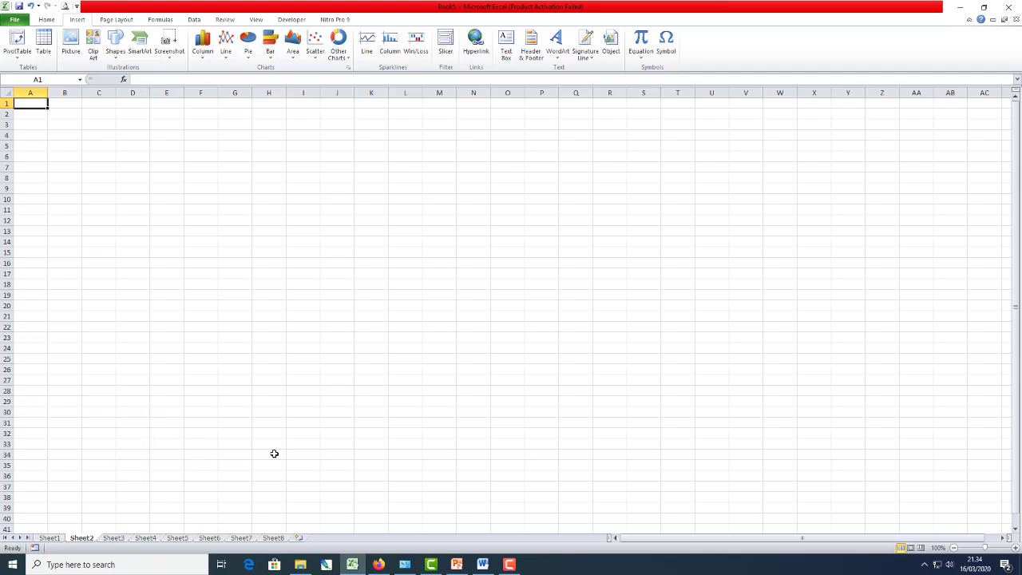
- Rename Sheet2 as Dftr Isi and move it ahead of Sheet1
right_click(77, 542)
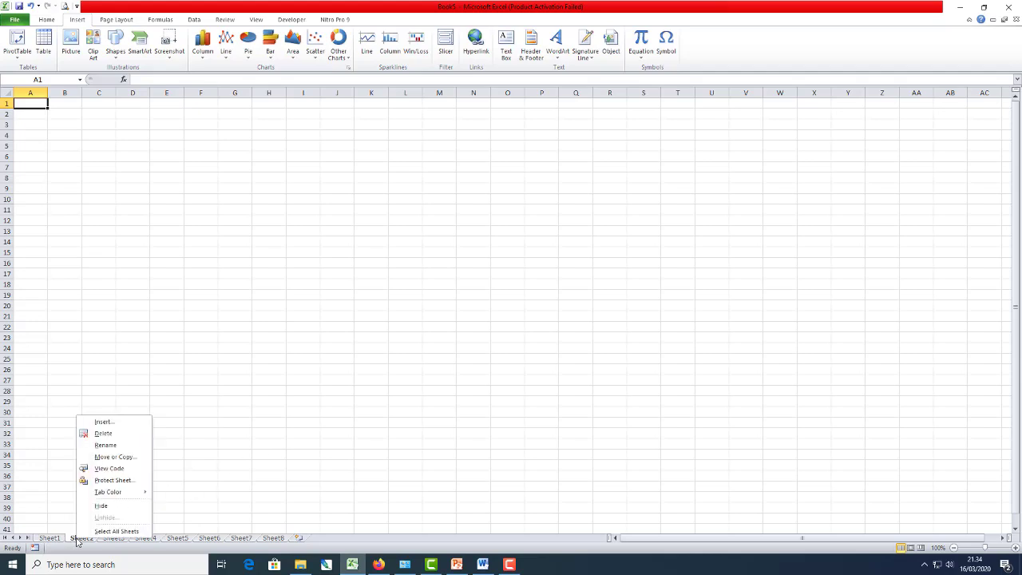
click(108, 445)
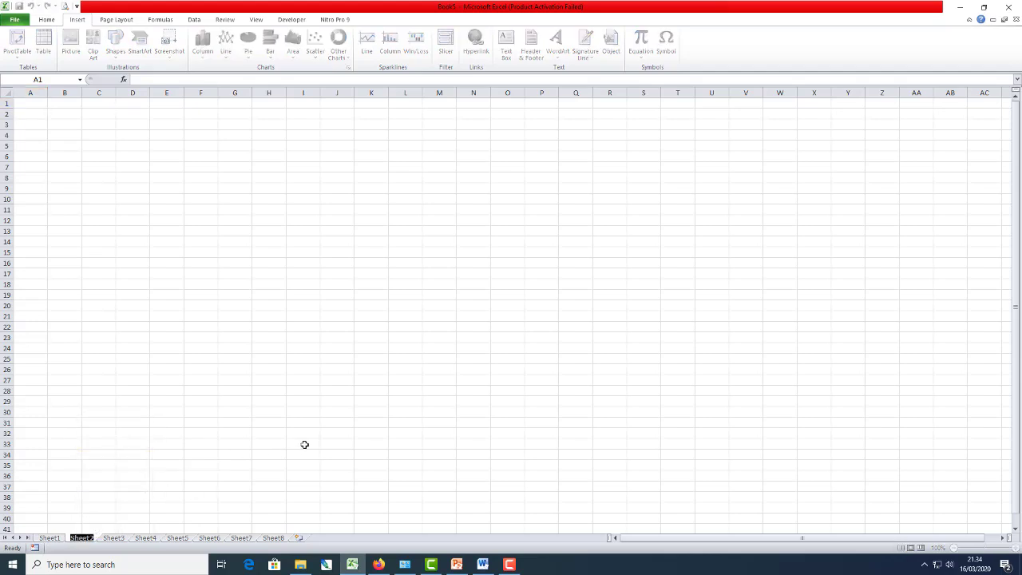
text(Df)
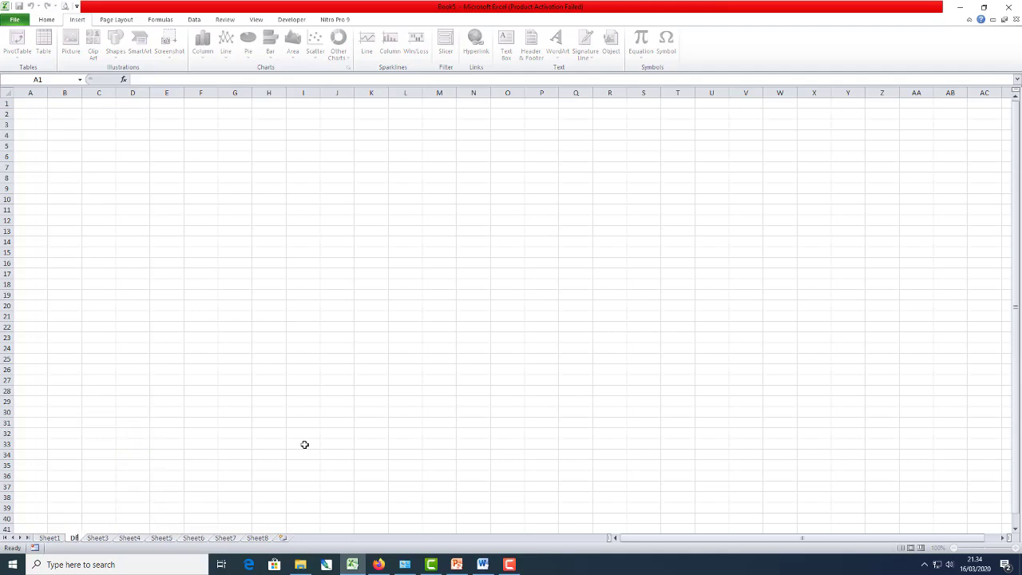
text(tr I)
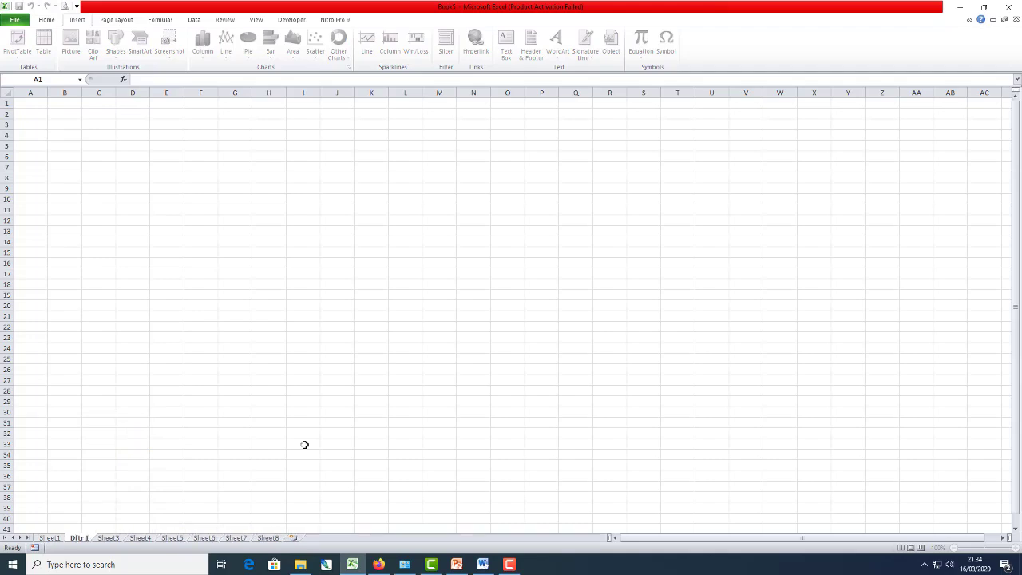
text(si)
key(Return)
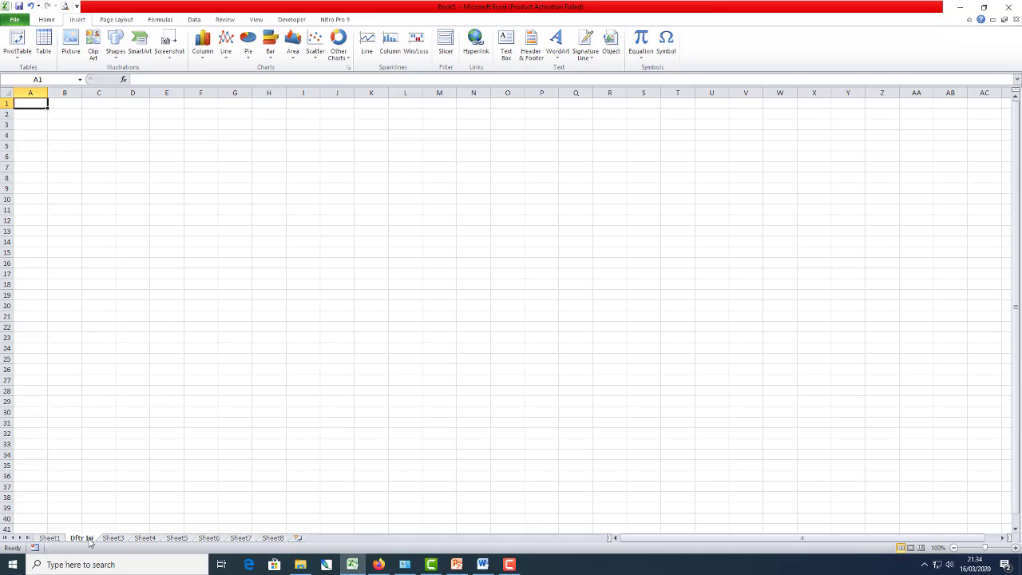
mouse_move(91, 542)
mouse_down()
mouse_move(50, 529)
mouse_move(278, 537)
mouse_move(59, 534)
mouse_up()
- Enter Sheet 1 in cell B2 and Sheet 2 in cell B3 of the Dftr Isi sheet
click(88, 165)
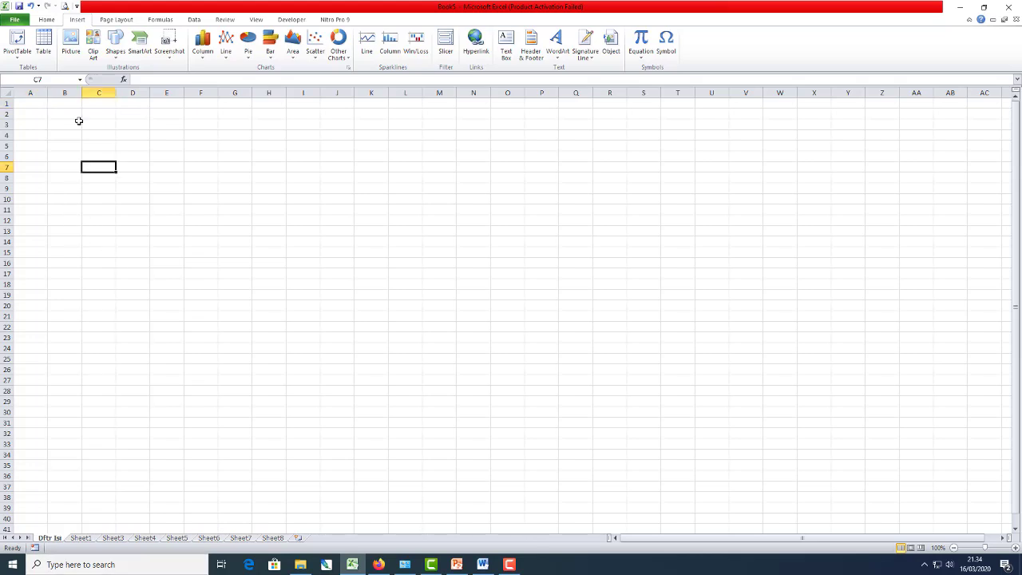
click(64, 116)
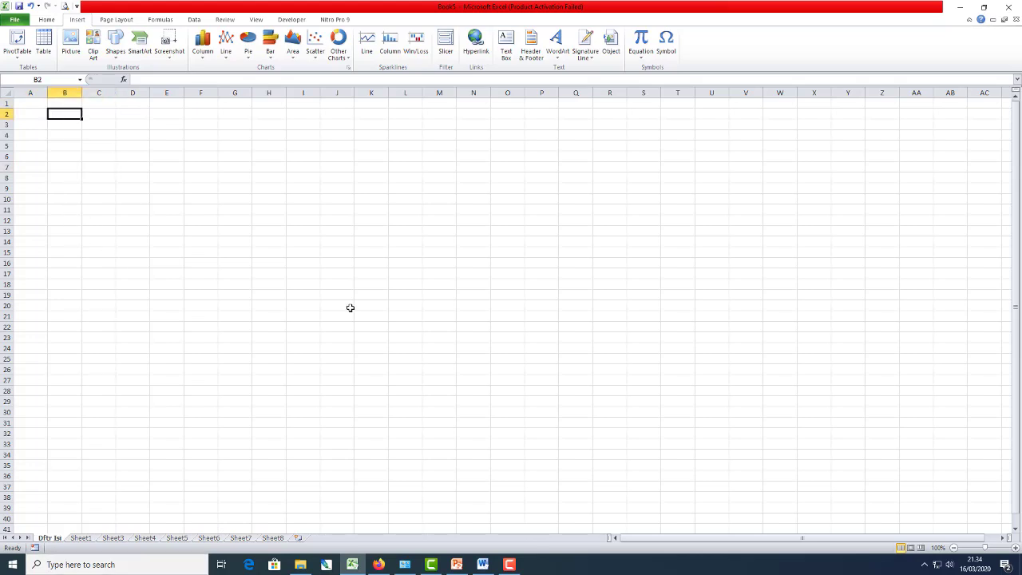
text(Sheet 1)
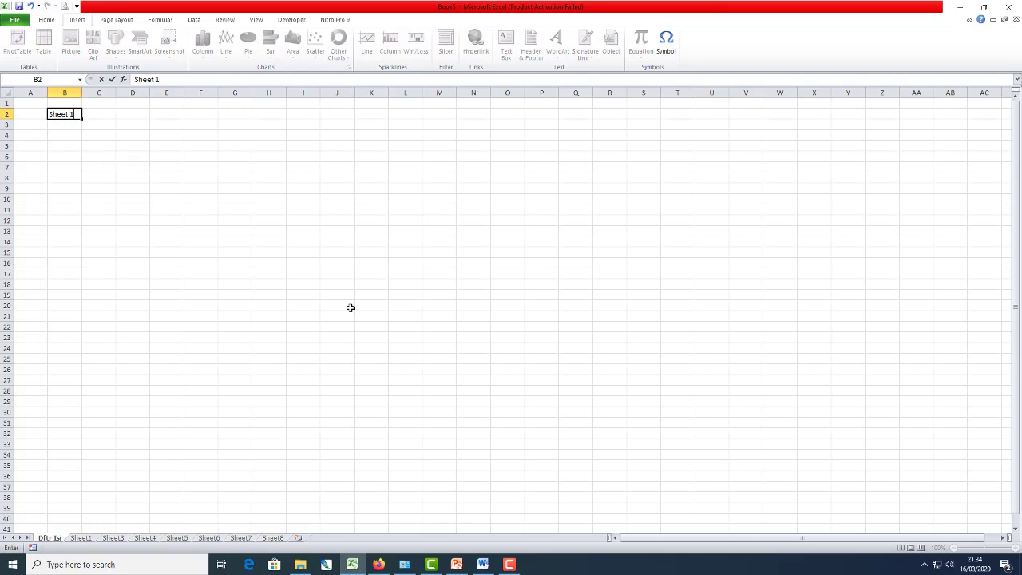
key(Return)
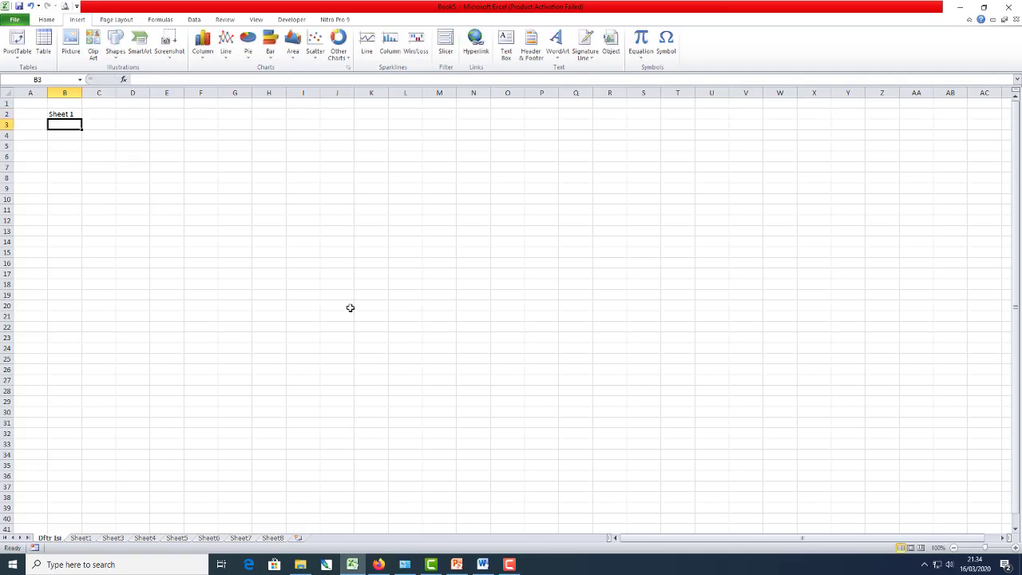
text(Sheet)
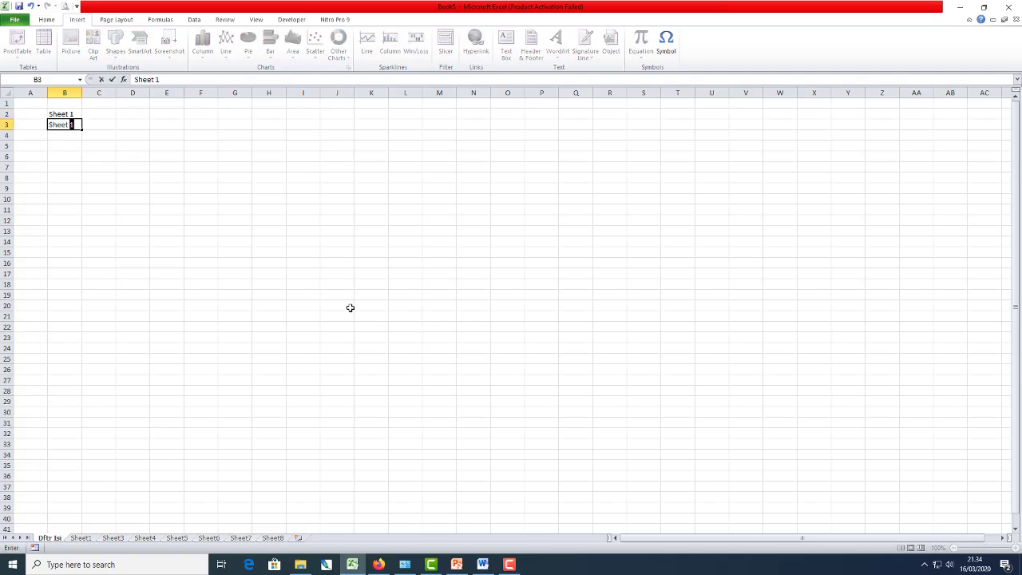
text( 2)
key(Return)
- Extend the series in B2:B3 down to B9 so the list runs up to Sheet 8
key(Up)
key(Up)
key(shift+Down)
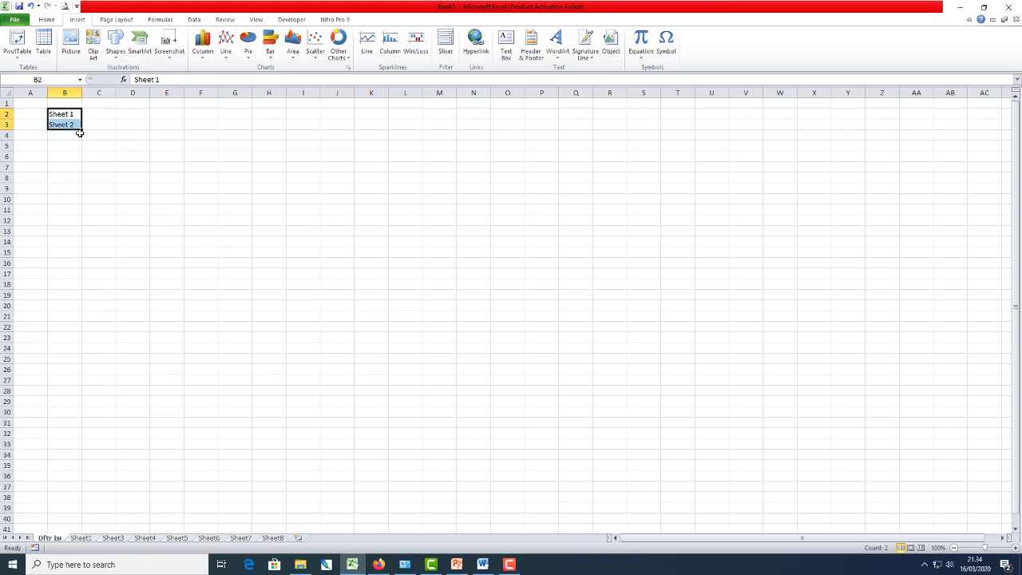
drag(82, 130, 82, 130)
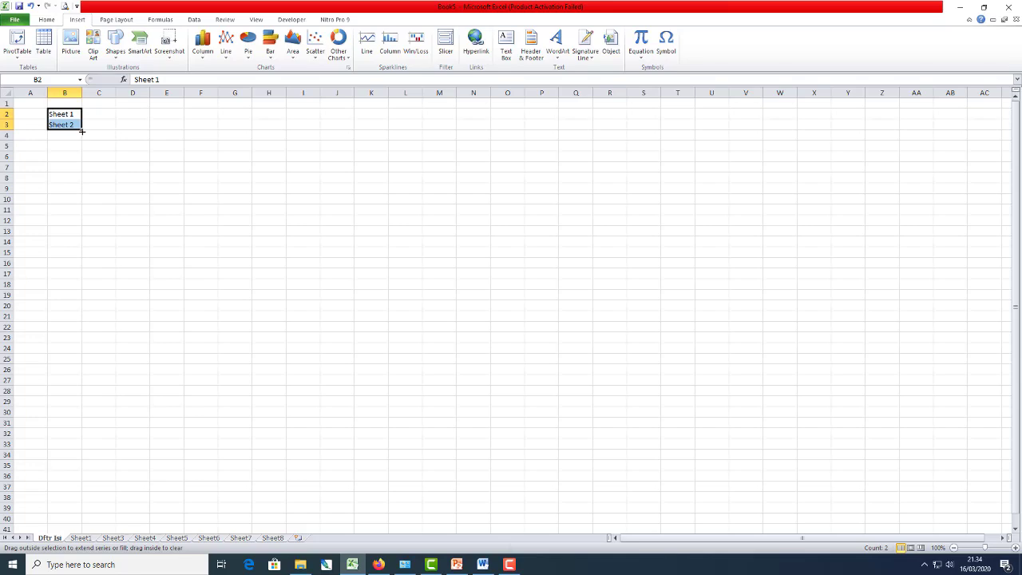
drag(81, 131, 83, 193)
click(178, 338)
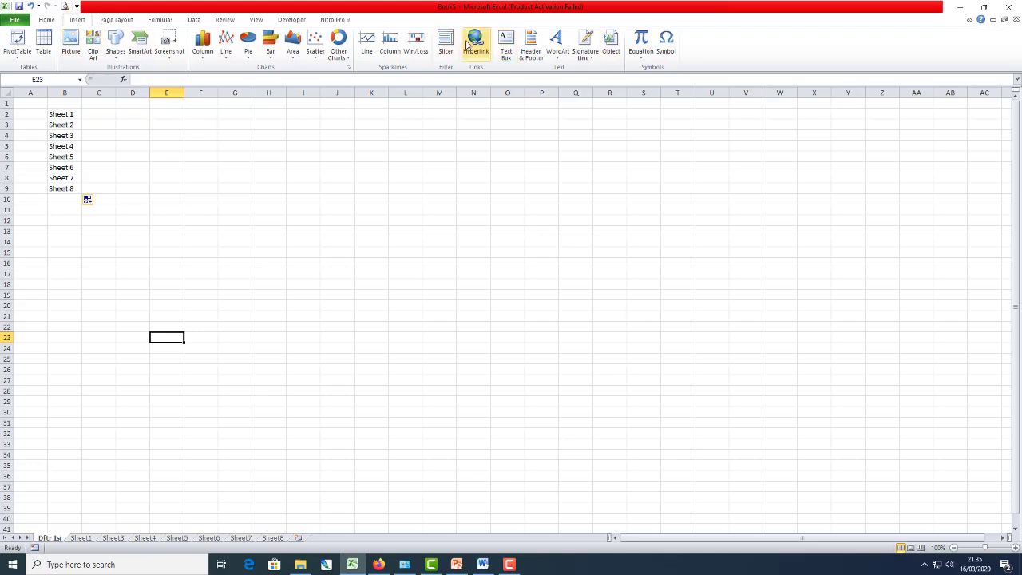
- Hyperlink the Sheet 1 entry in B2 to cell A1 of Sheet1 in this workbook
click(66, 115)
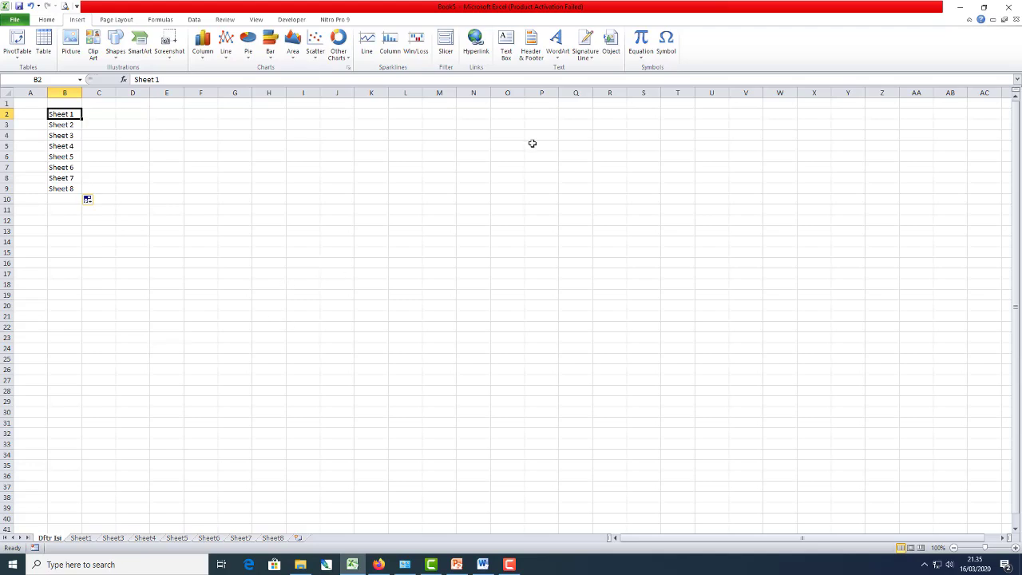
click(477, 49)
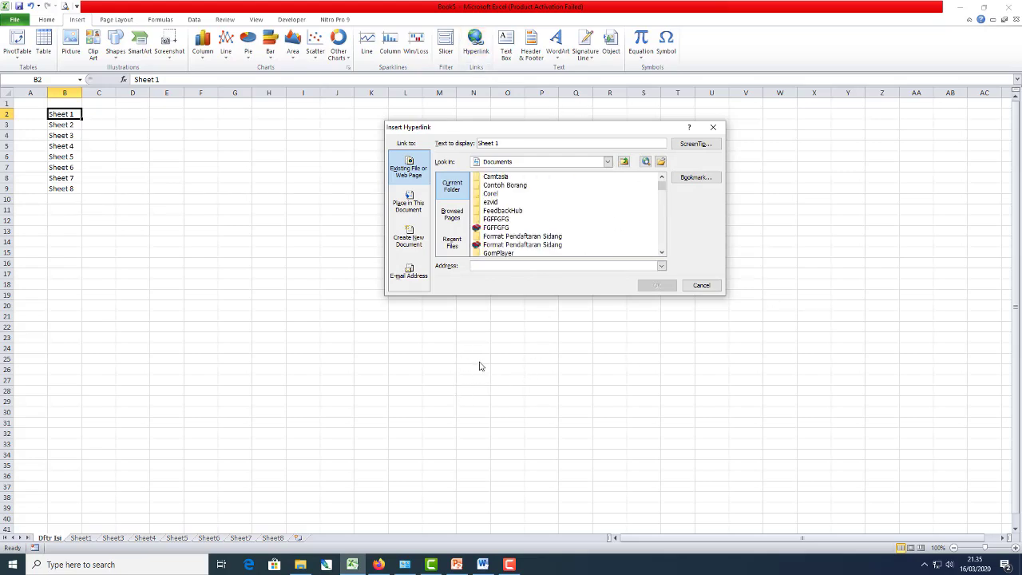
click(410, 205)
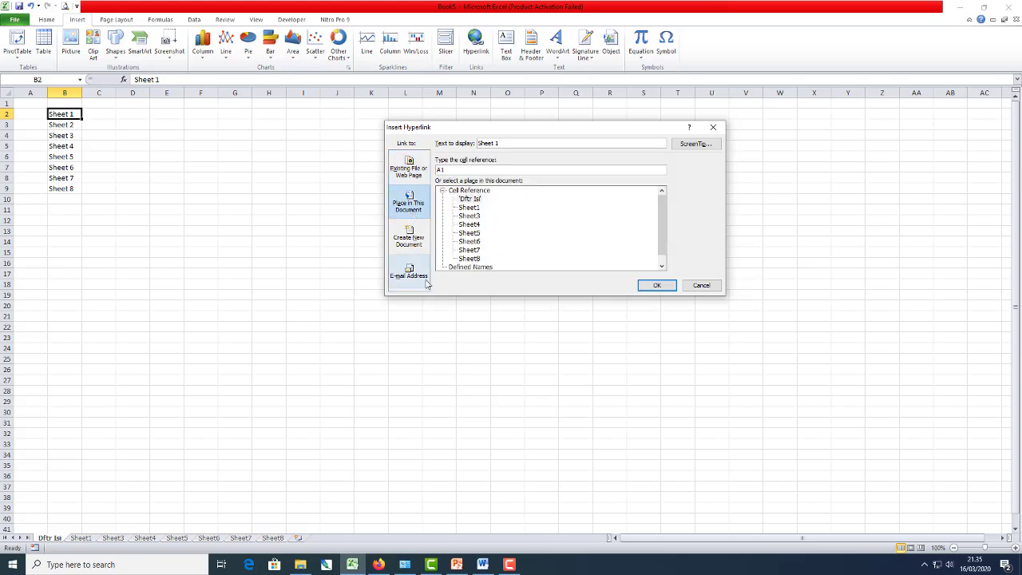
click(475, 215)
click(656, 285)
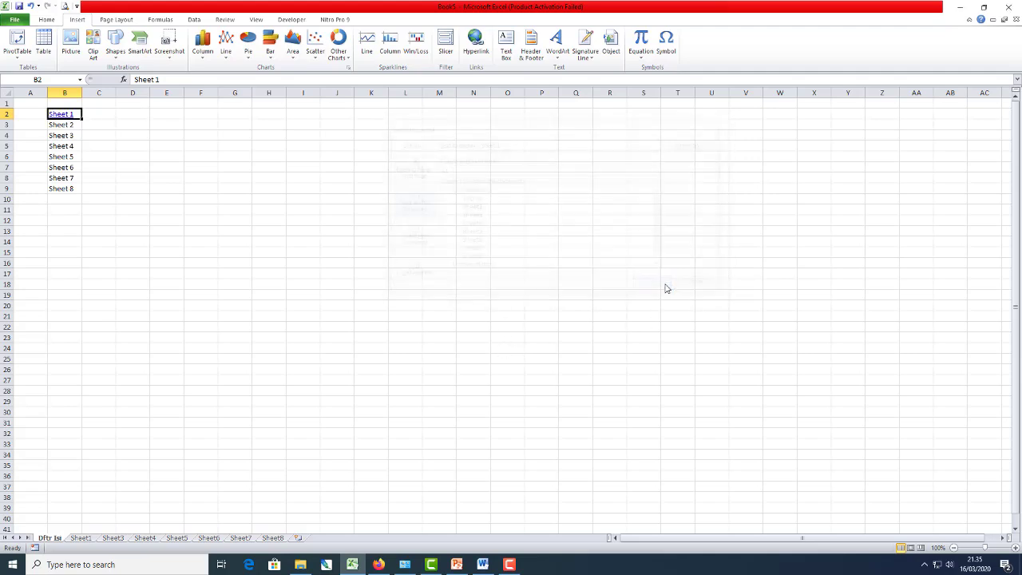
- Follow the Sheet 1 link in B2 to test it and return to the Dftr Isi sheet
key(Down)
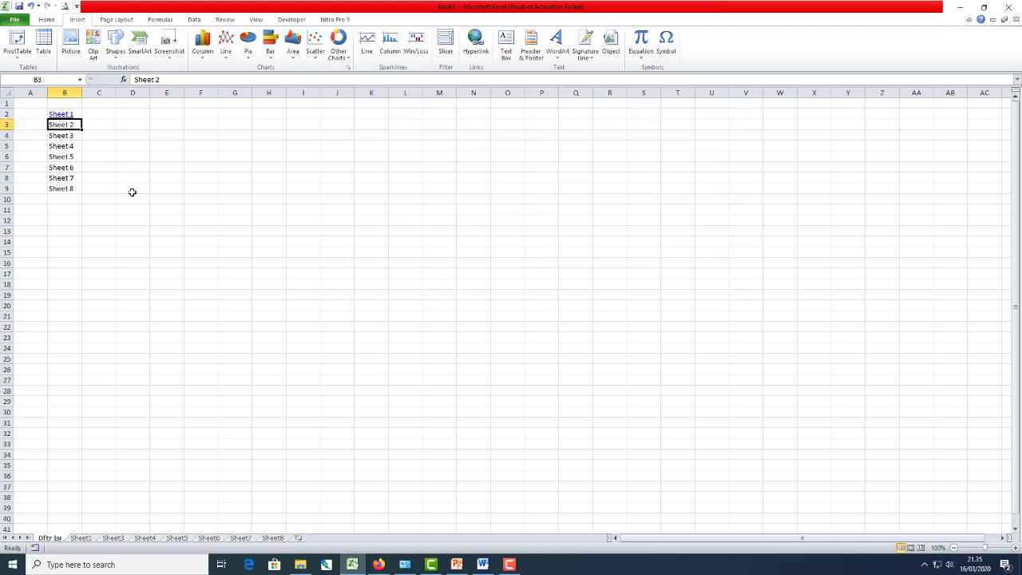
key(Down)
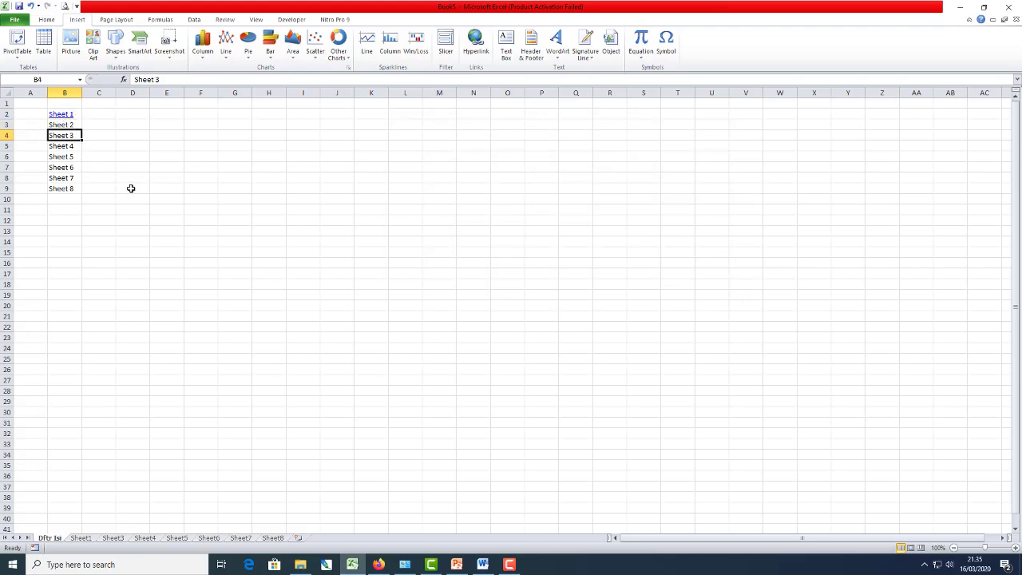
click(63, 119)
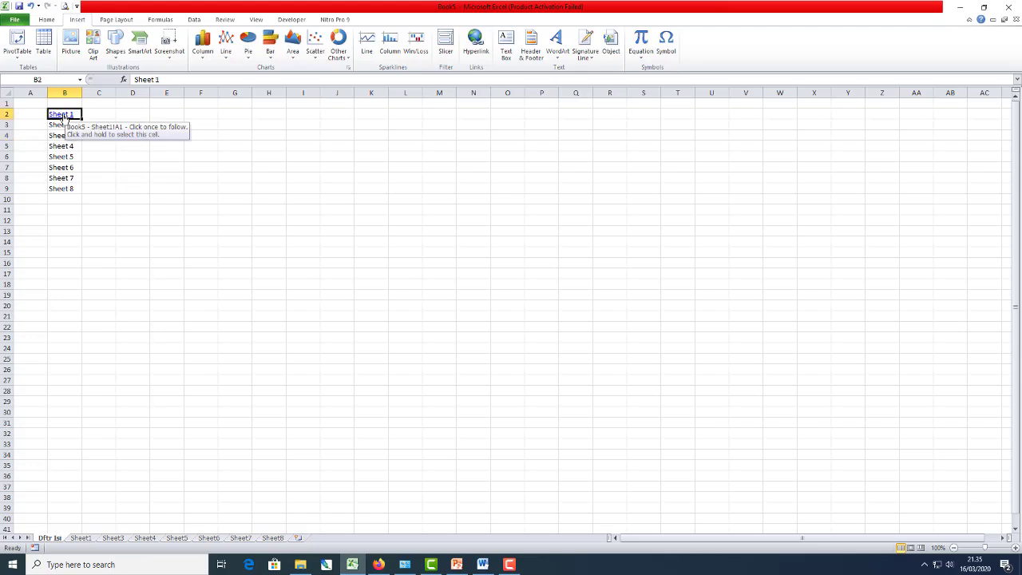
click(52, 541)
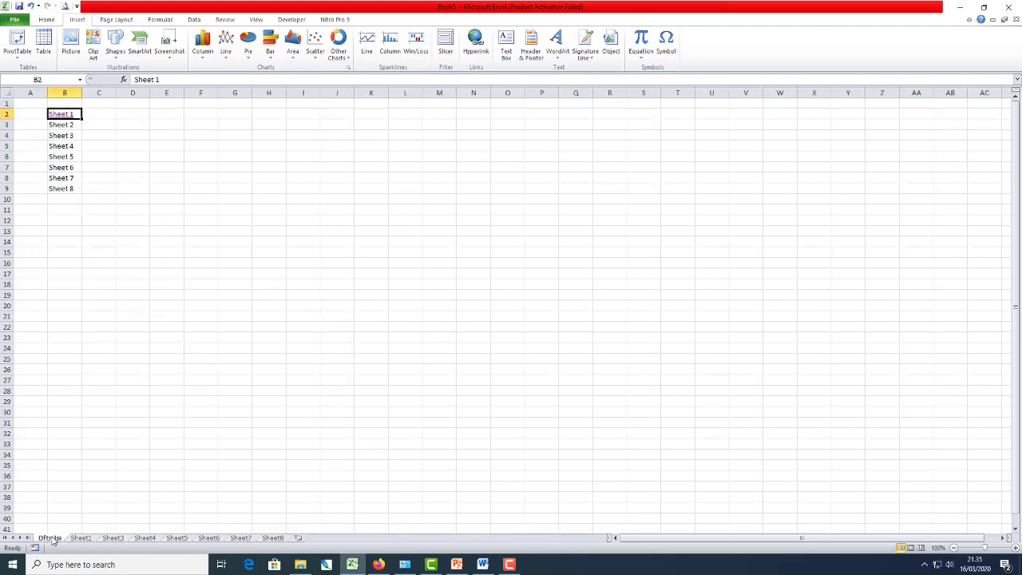
key(Down)
click(474, 44)
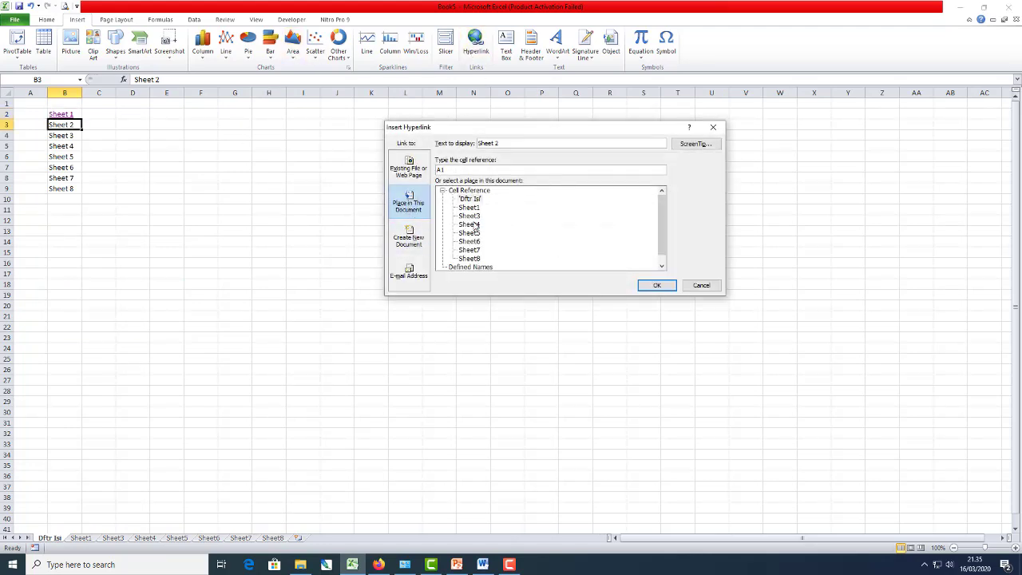
click(701, 285)
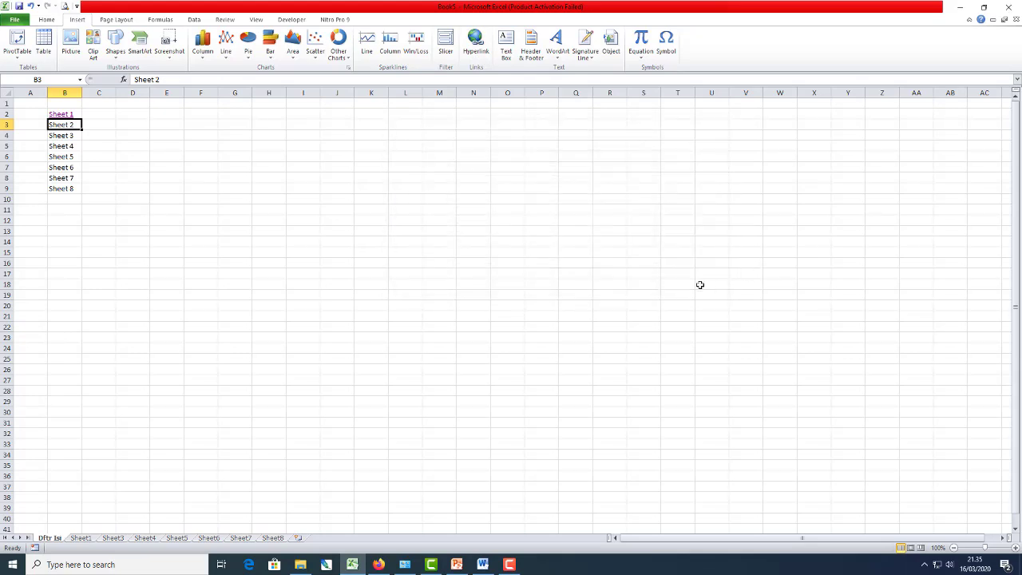
- Delete the Sheet 2 entry from B3 and move the Sheet 3 to Sheet 8 entries up one row
key(Delete)
key(Down)
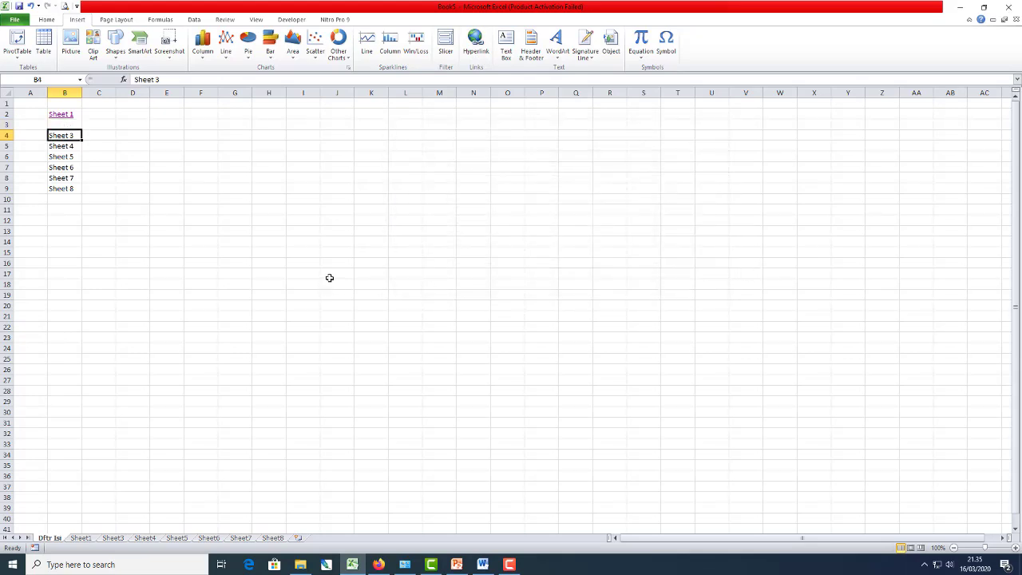
key(ctrl+shift+Down)
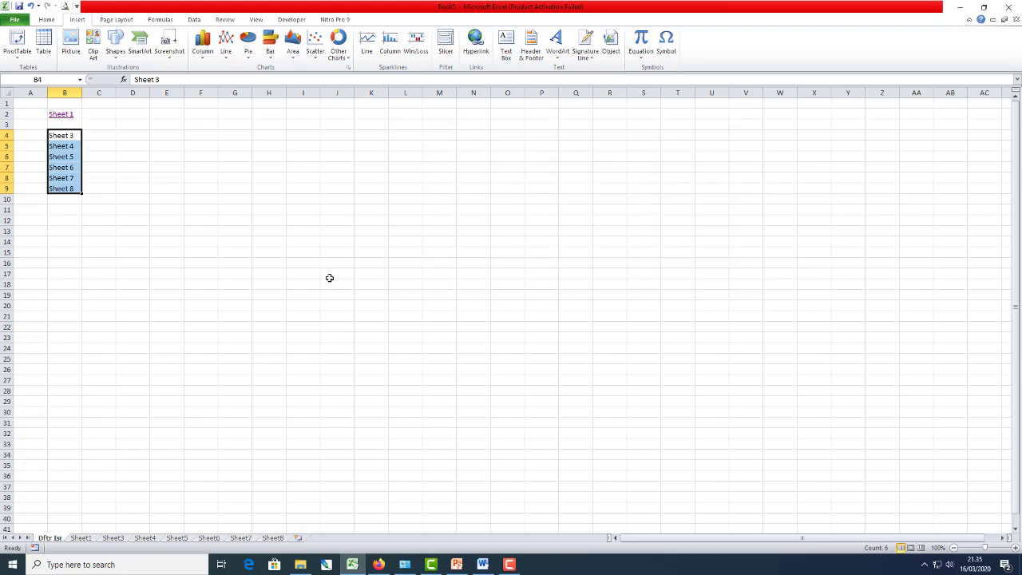
key(ctrl+x)
key(Up)
key(ctrl+v)
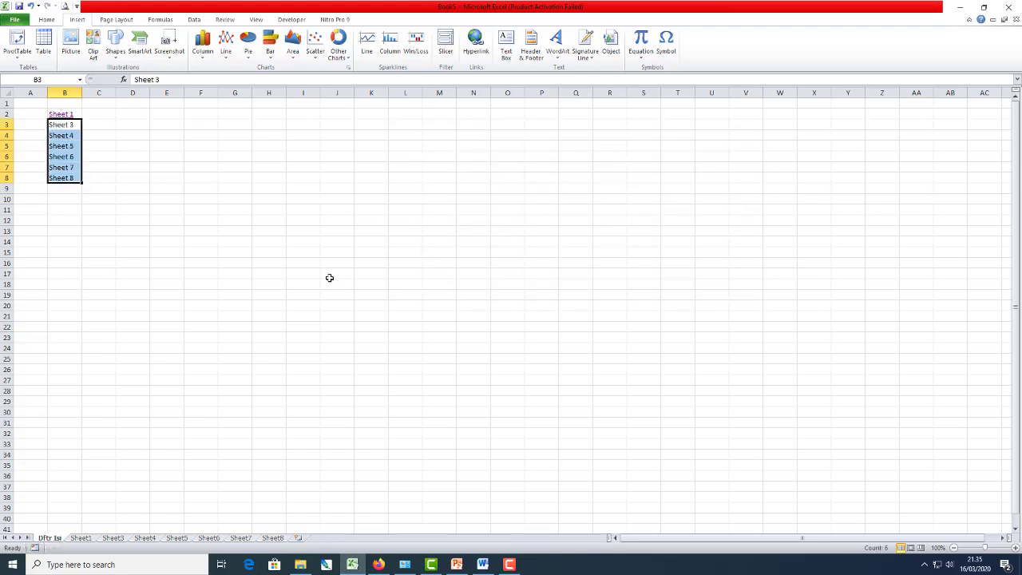
- Hyperlink the Sheet 3 entry in B3 to cell A1 of Sheet3 in this workbook
key(Down)
key(Up)
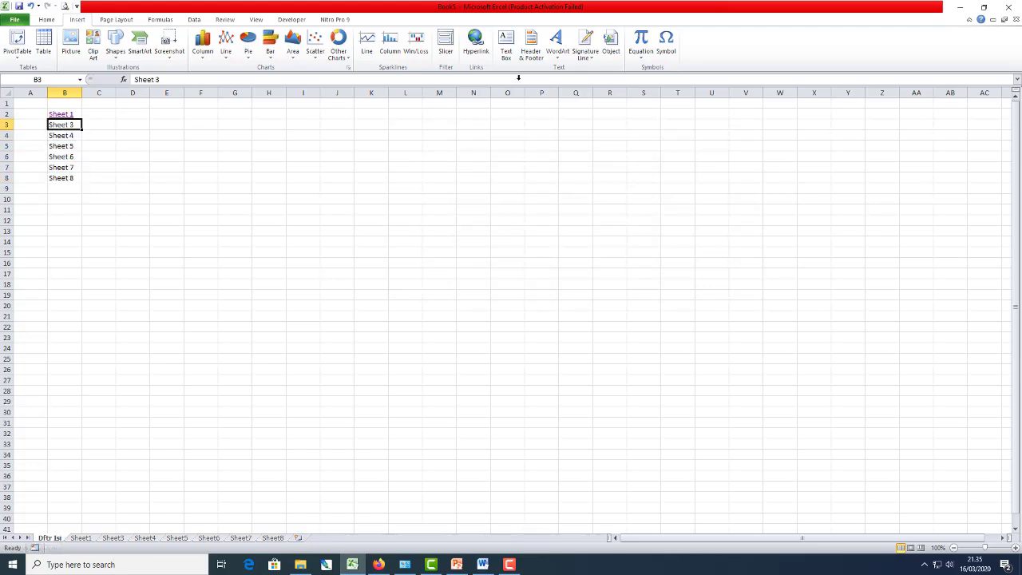
click(476, 44)
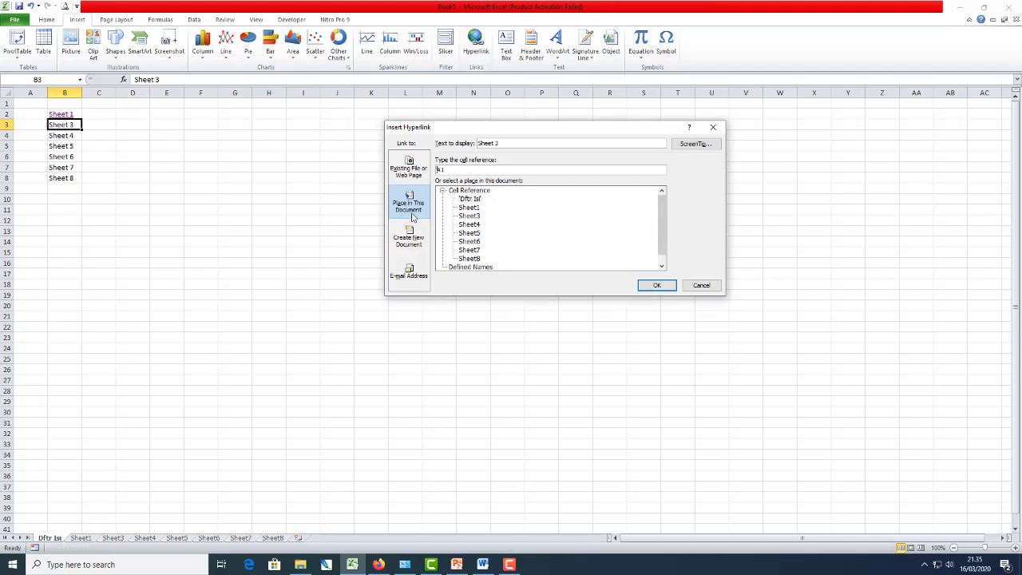
click(470, 215)
click(652, 287)
- Hyperlink the Sheet 4 entry in B4 to cell A1 of Sheet4 in this workbook
click(68, 136)
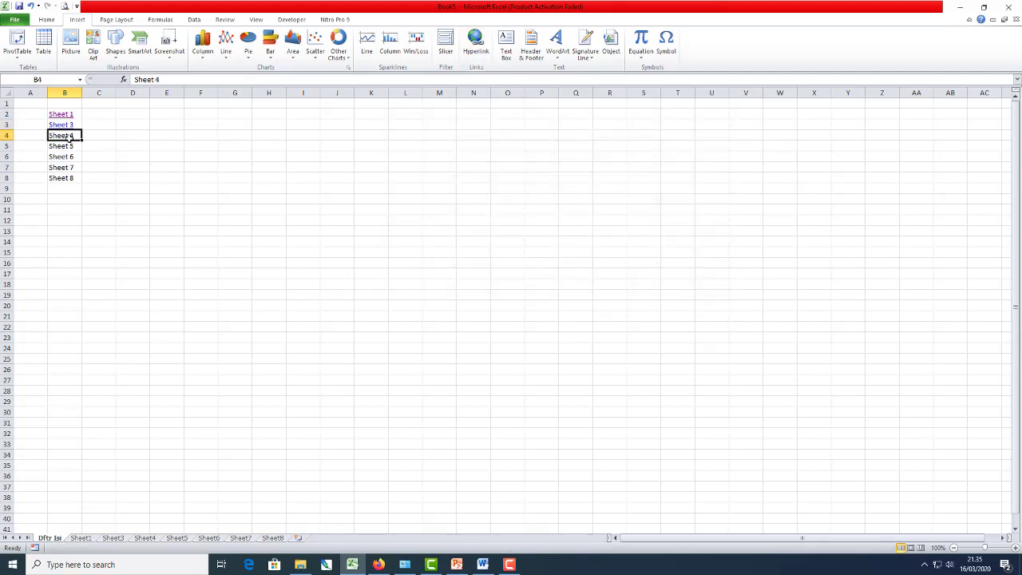
click(476, 44)
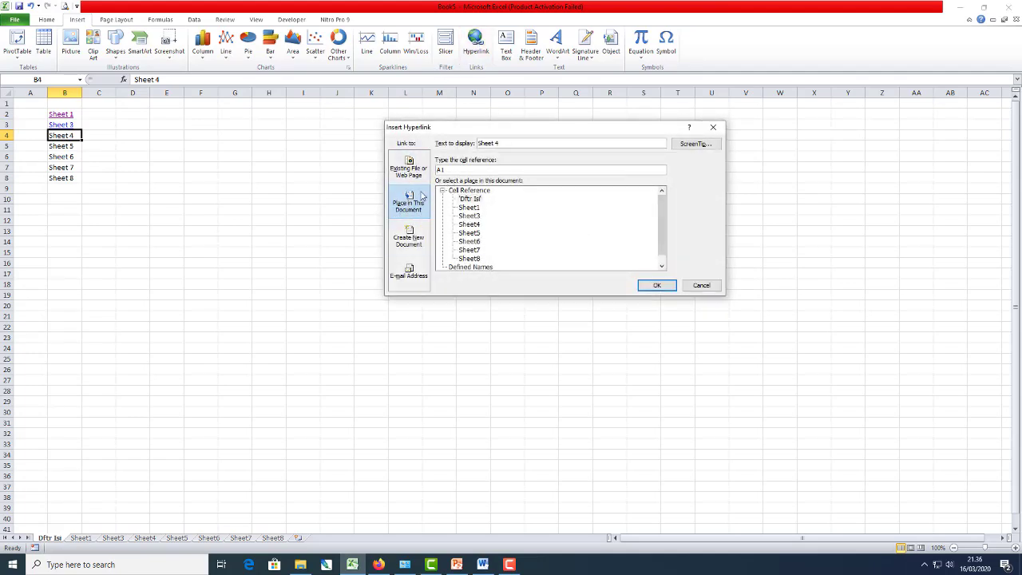
click(471, 225)
click(654, 286)
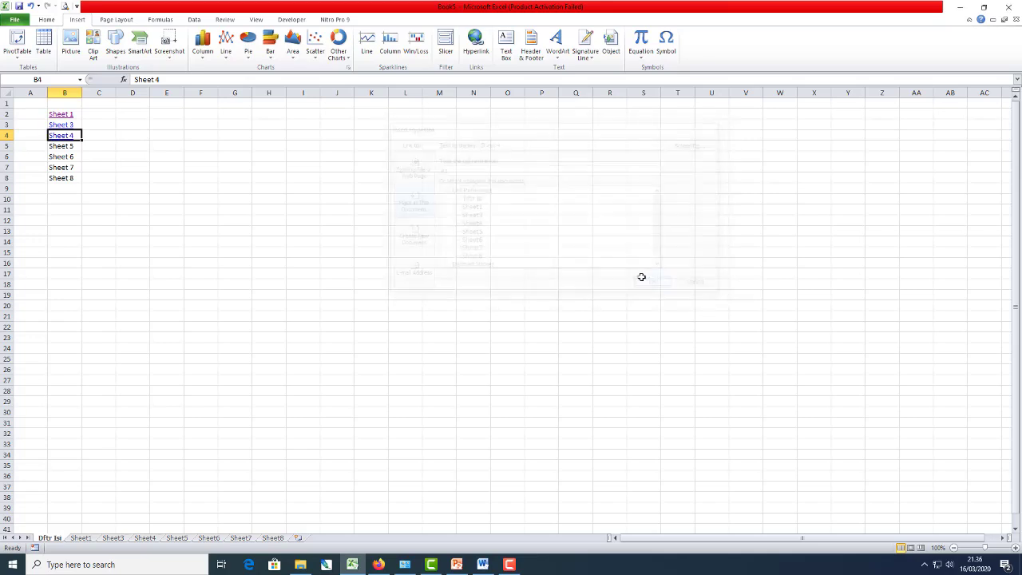
- Hyperlink the Sheet 5 entry in B5 to cell A1 of Sheet5 in this workbook
click(56, 146)
click(476, 40)
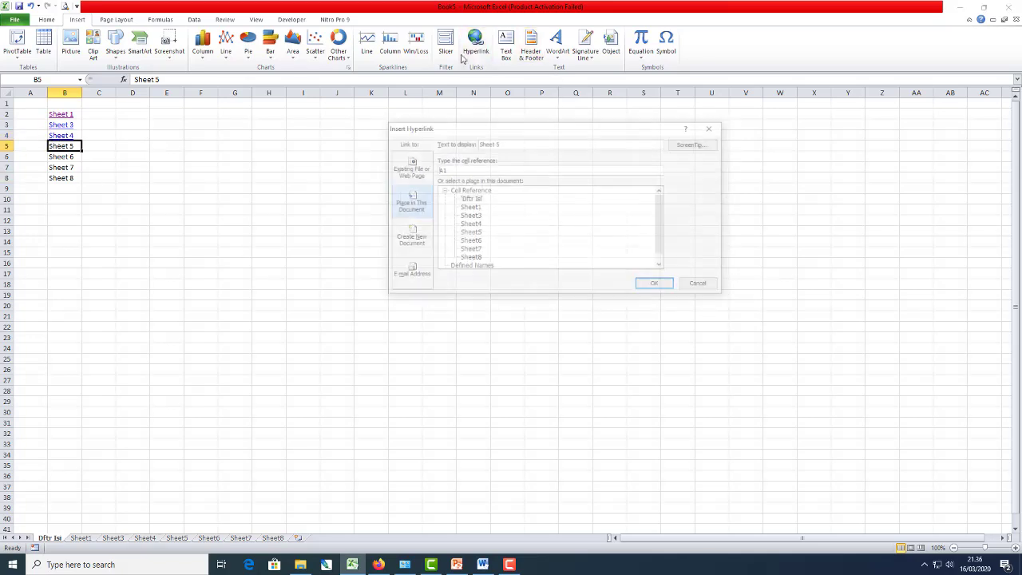
click(471, 234)
click(655, 285)
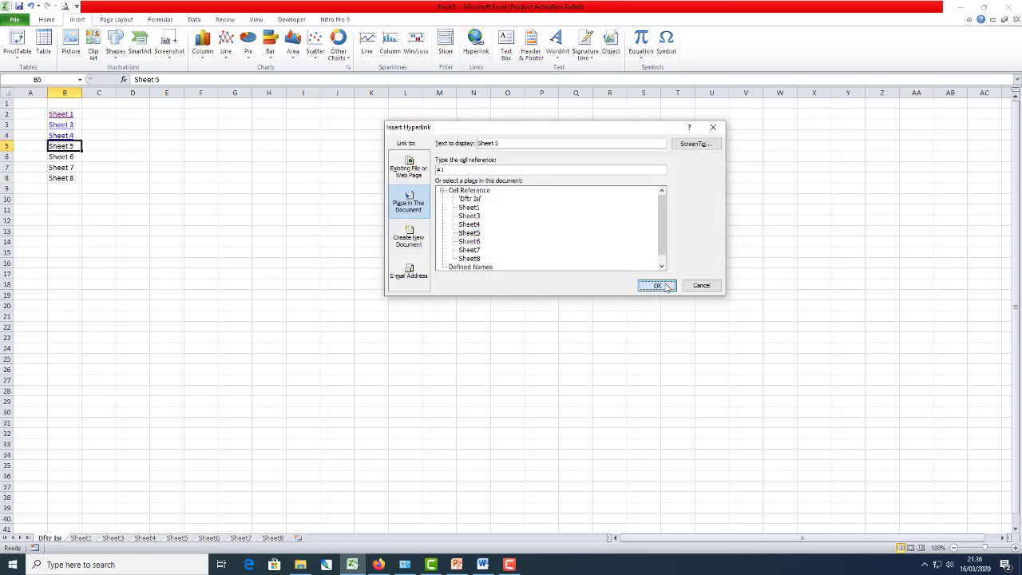
click(337, 283)
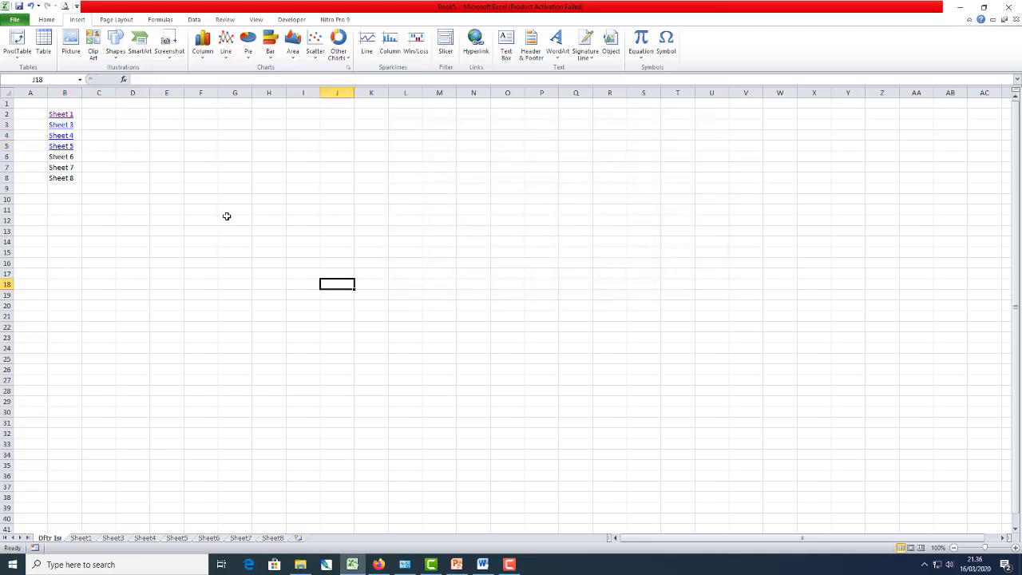
- Follow the Sheet 4 link in B4 and enter Back in cell I2 of Sheet4
click(62, 136)
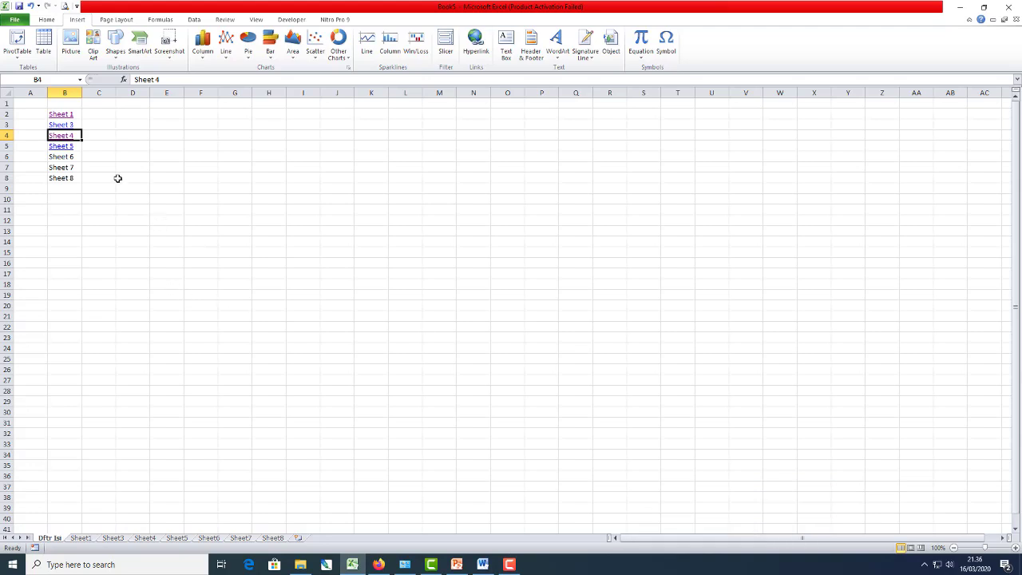
click(62, 138)
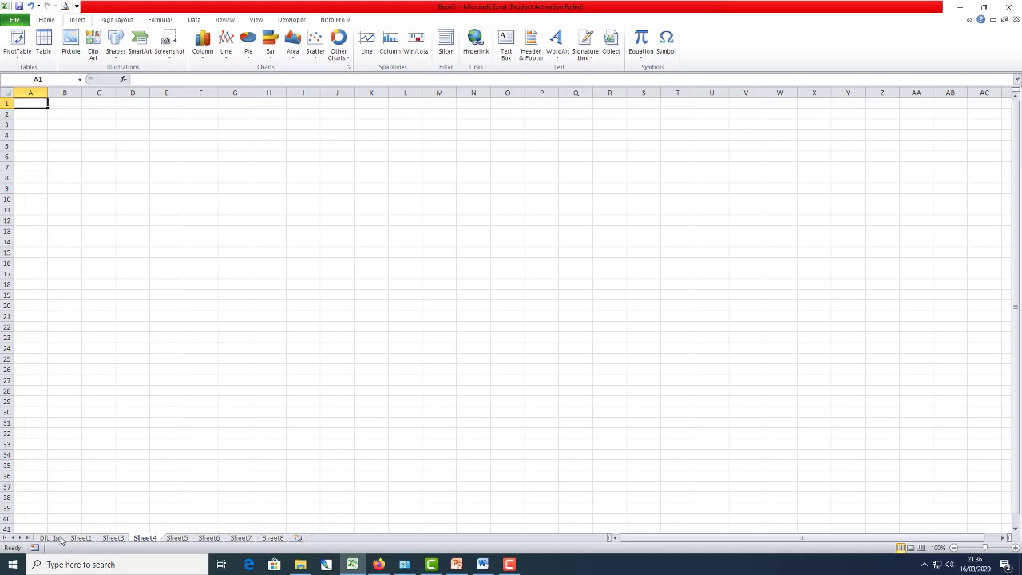
click(311, 114)
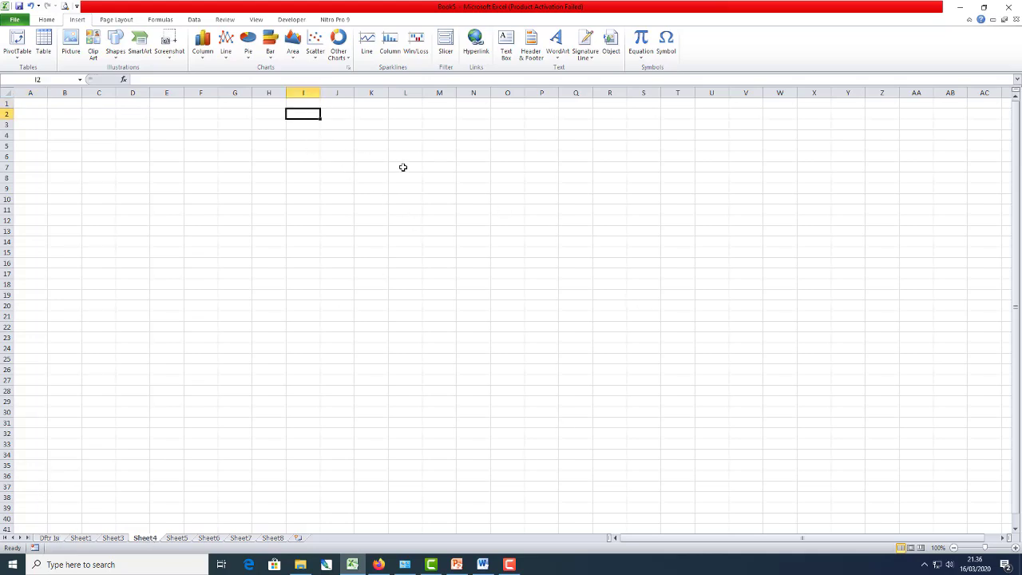
text(Back)
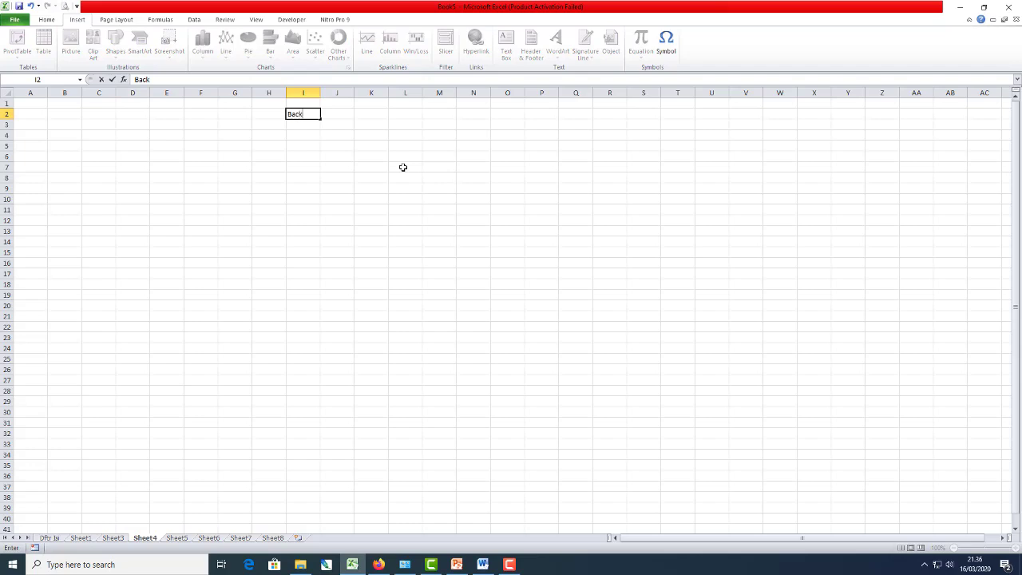
key(ctrl+Return)
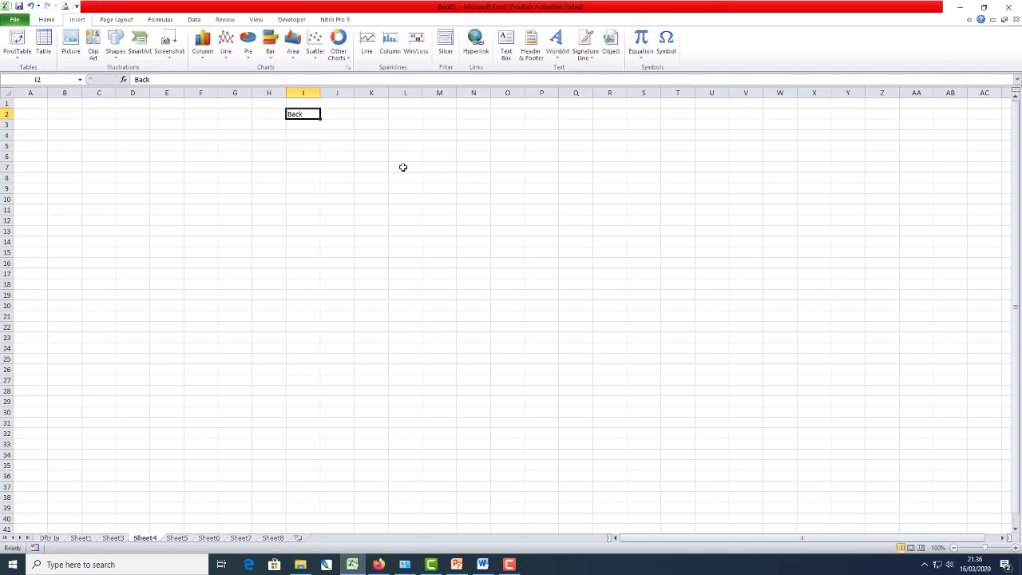
- Hyperlink Back in I2 of Sheet4 to cell A1 of the Dftr Isi sheet and follow the link to test it
click(475, 40)
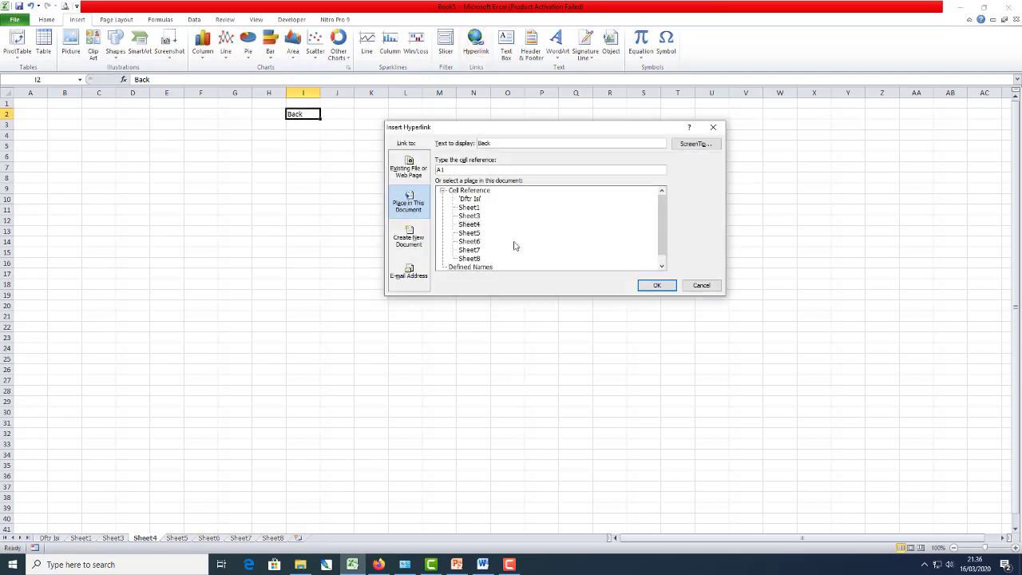
click(471, 200)
click(657, 285)
click(643, 357)
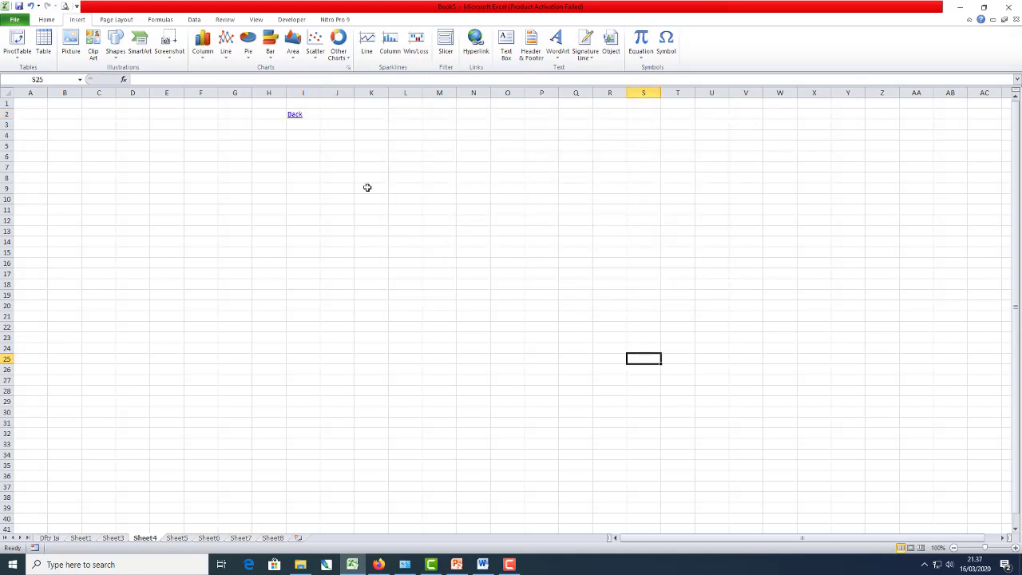
click(296, 117)
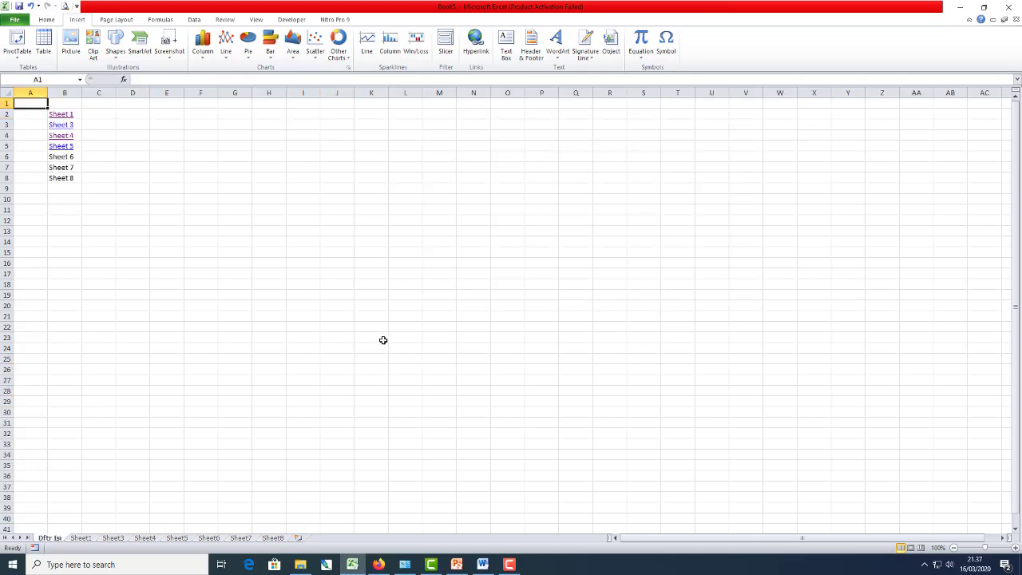
- Follow the Sheet 3 link in B3 and enter Back in cell K1 of Sheet3
click(52, 127)
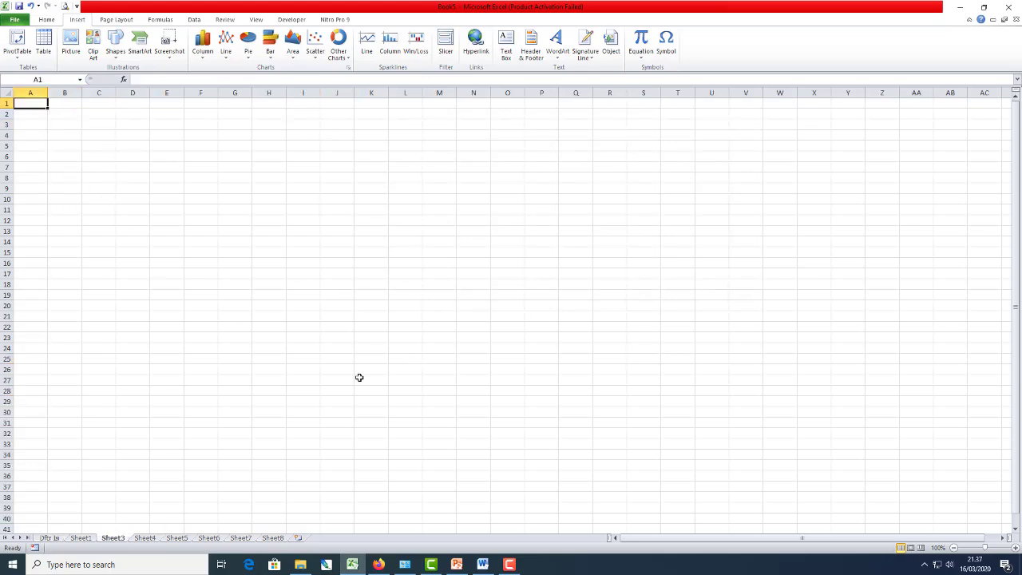
click(381, 104)
text(Back)
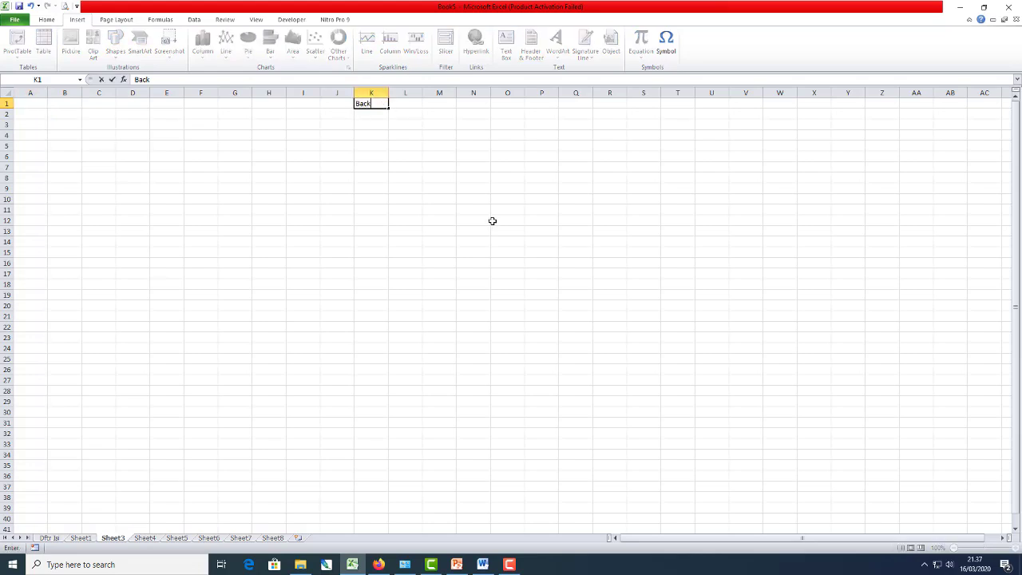
key(ctrl+Return)
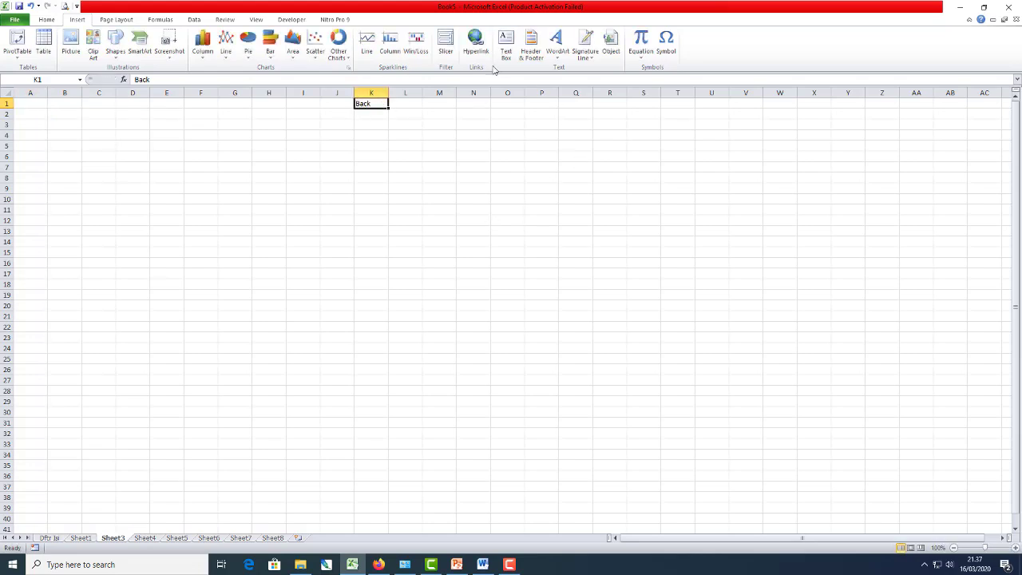
- Hyperlink Back in K1 of Sheet3 to cell A1 of the Dftr Isi sheet and follow the link to test it
click(476, 44)
click(471, 200)
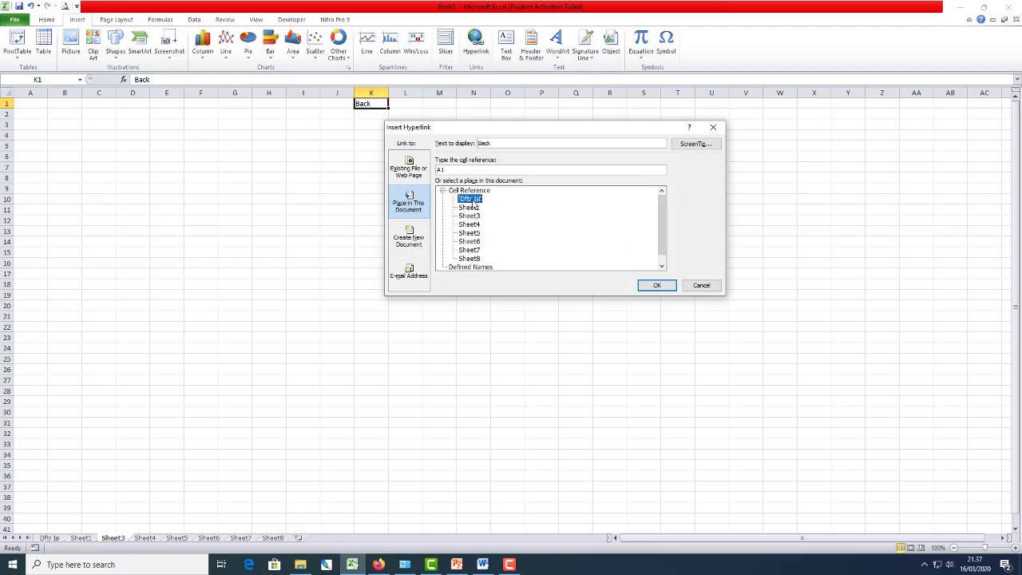
click(656, 286)
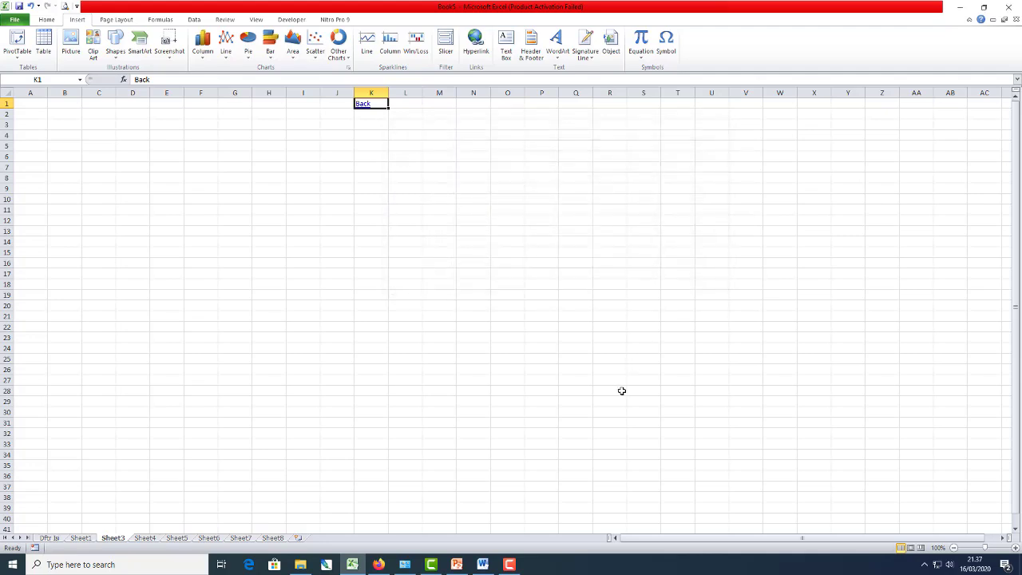
click(363, 107)
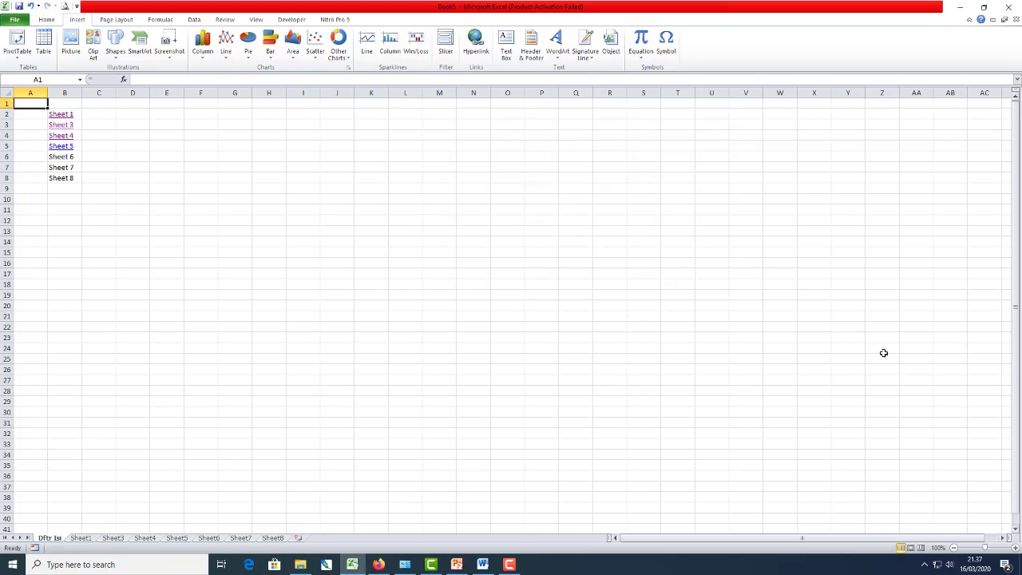
- Open Sheet1 and select the bordered table A9:D14
click(77, 538)
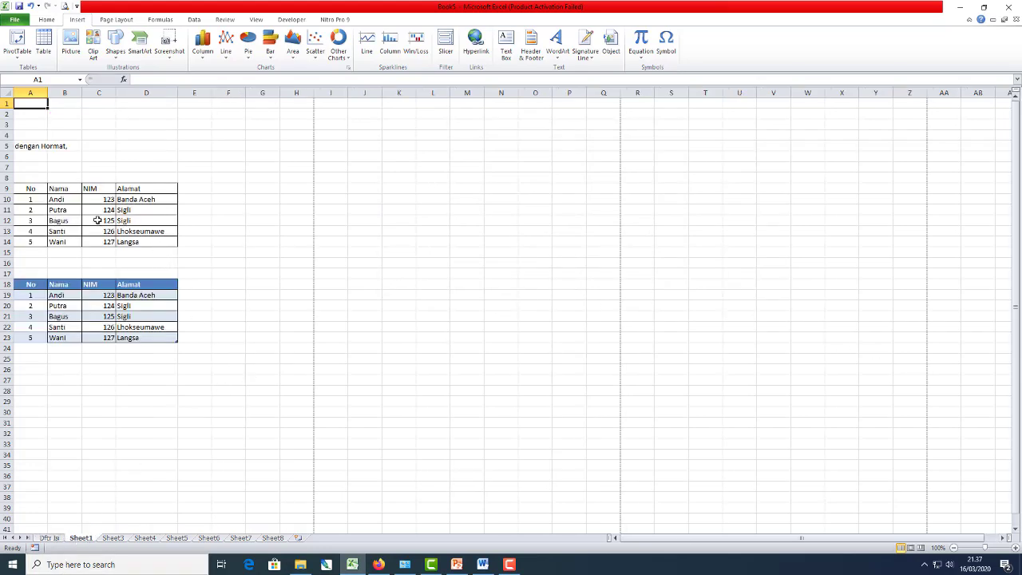
drag(30, 188, 150, 241)
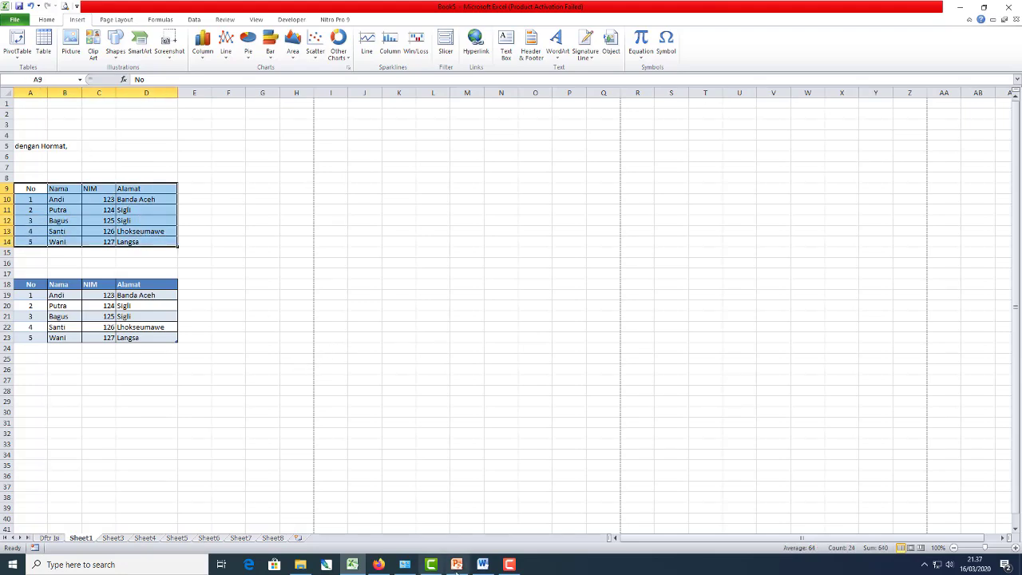
- Switch to the Word document, examine its list of Excel functions from Financial to Logical, and return to the Excel workbook
click(476, 534)
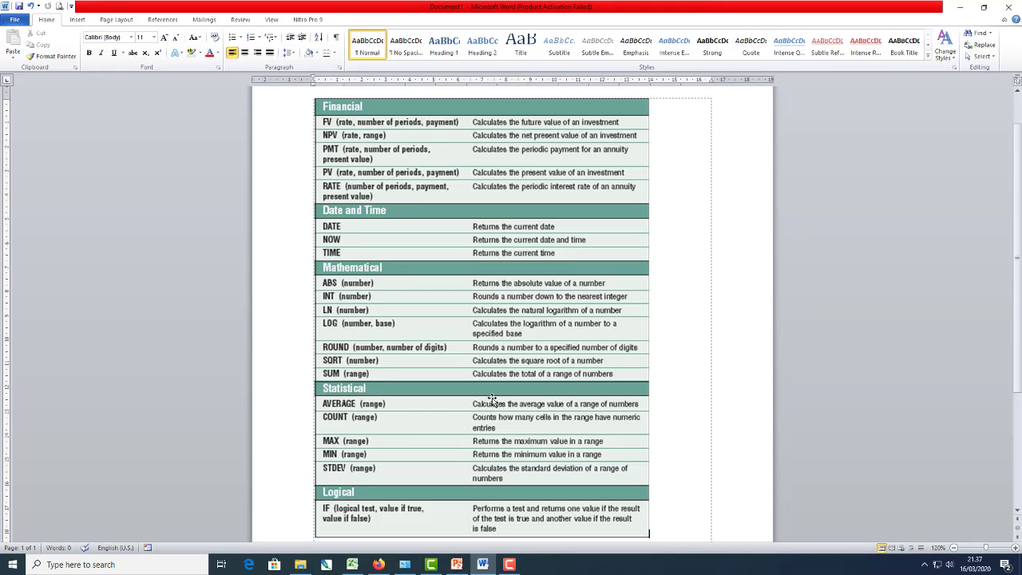
scroll(487, 336, down, 1)
scroll(483, 333, up, 2)
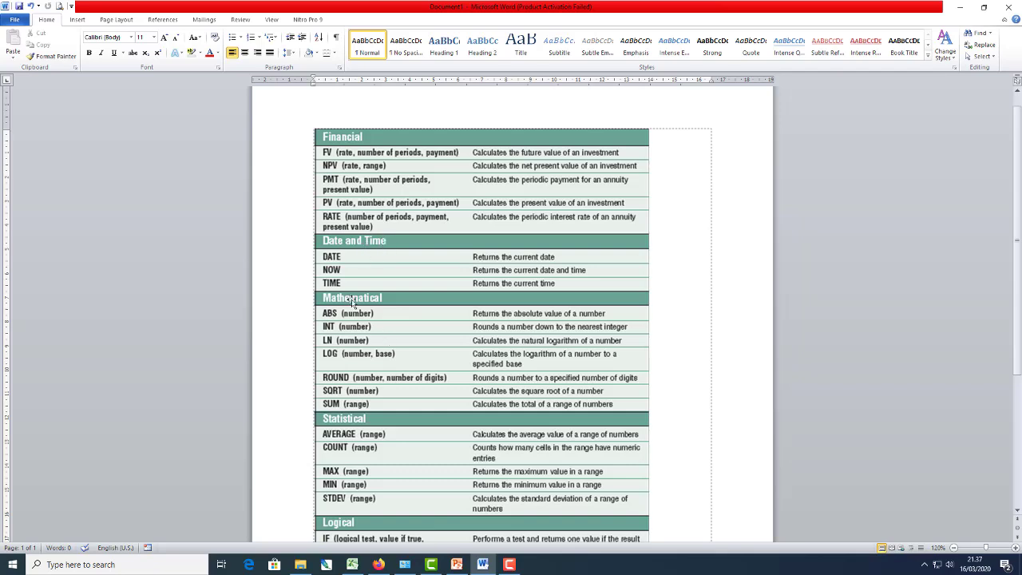
scroll(453, 418, down, 2)
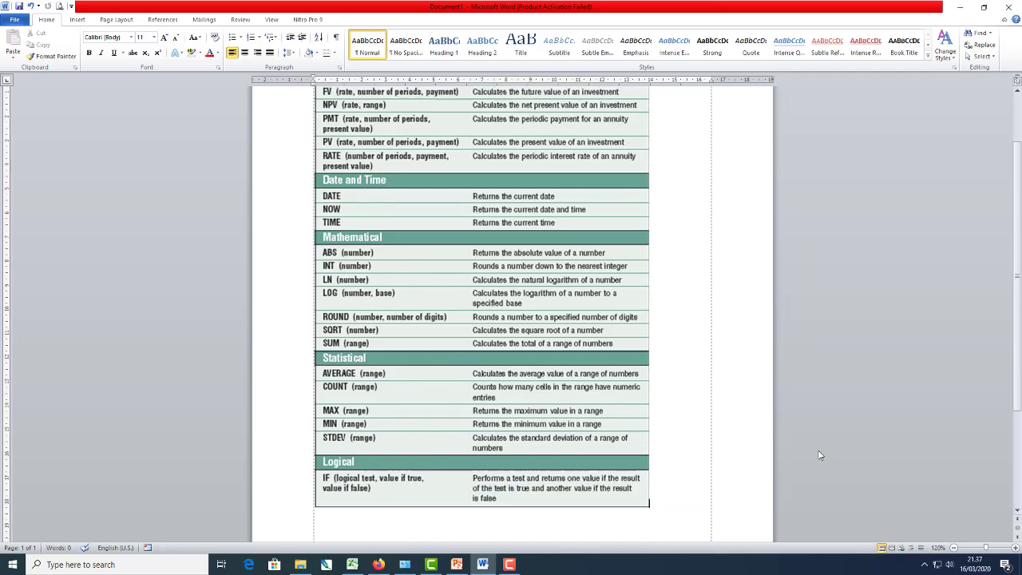
scroll(823, 455, up, 3)
scroll(512, 316, down, 3)
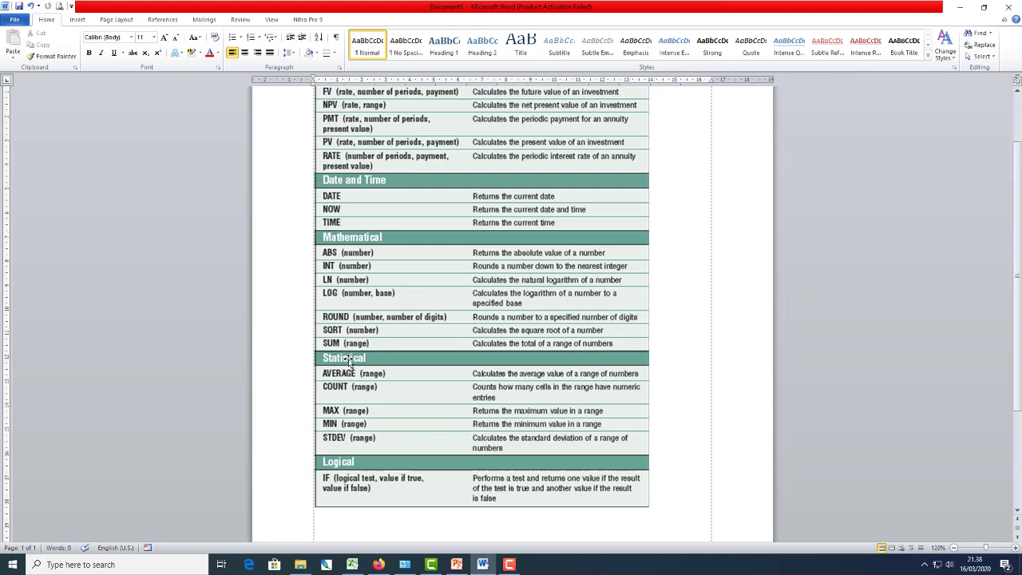
click(960, 9)
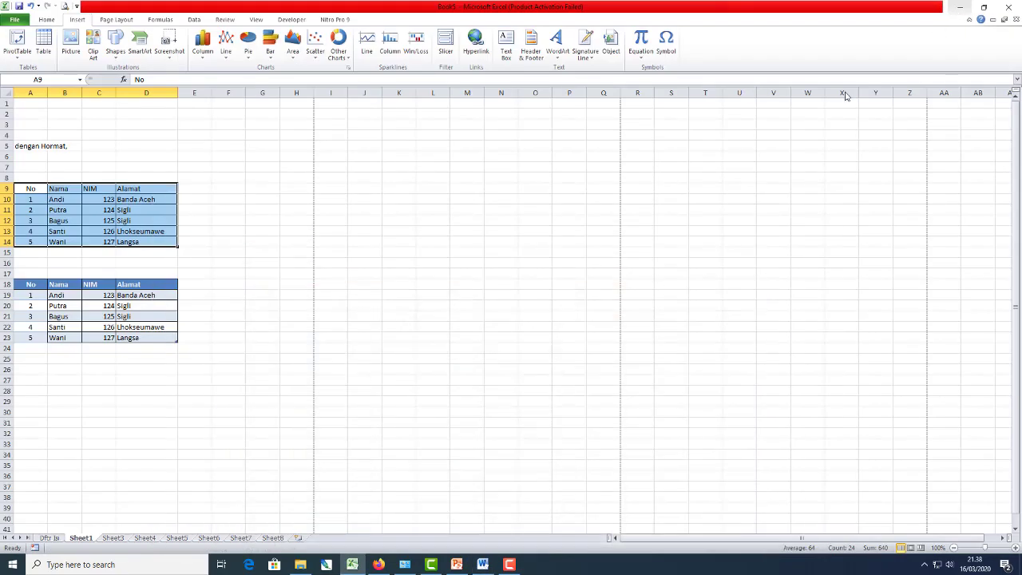
- Copy the bordered table A9:D14 from Sheet1 and paste it at A3 of Sheet3
click(272, 392)
drag(31, 190, 168, 242)
key(ctrl+c)
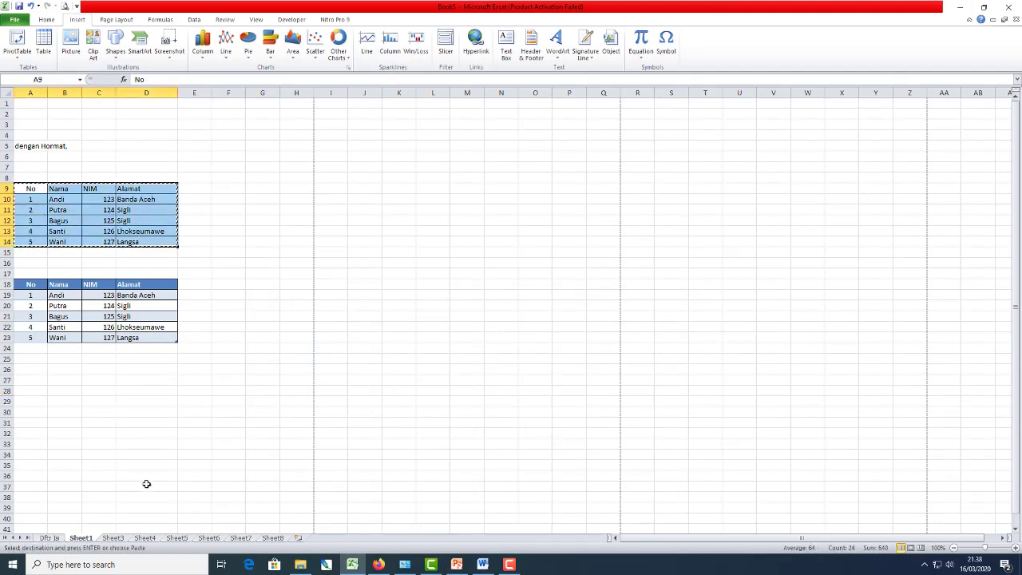
click(117, 539)
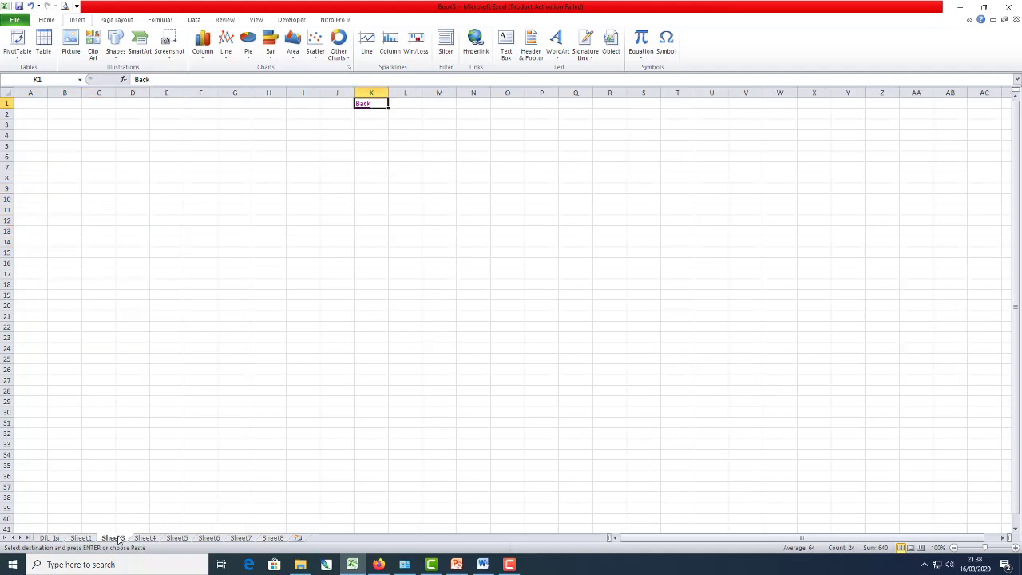
click(33, 126)
key(Return)
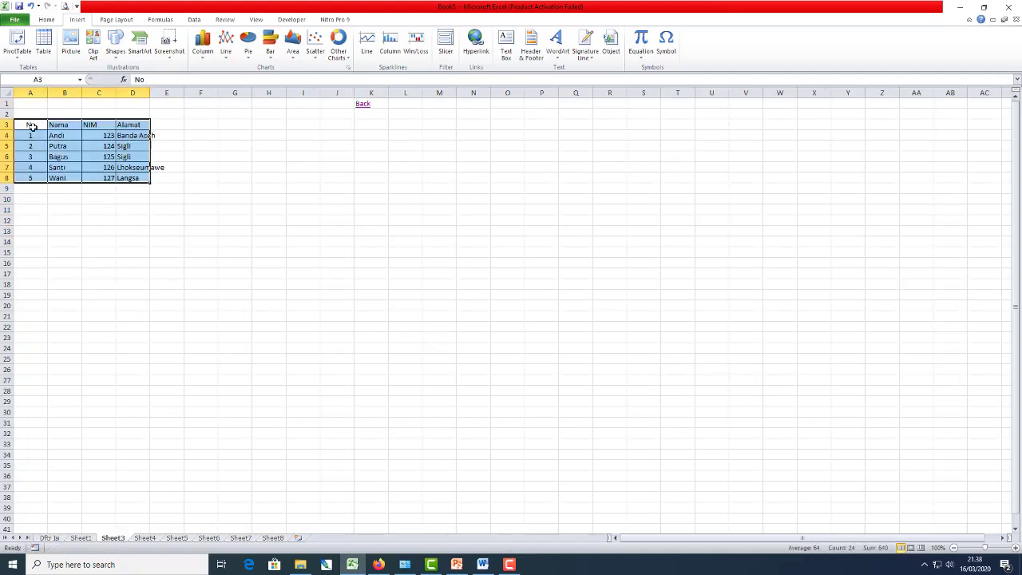
- Widen column D of Sheet3 to fit the Alamat entries, and undo both the widening and the pasted table
drag(150, 94, 170, 94)
click(182, 251)
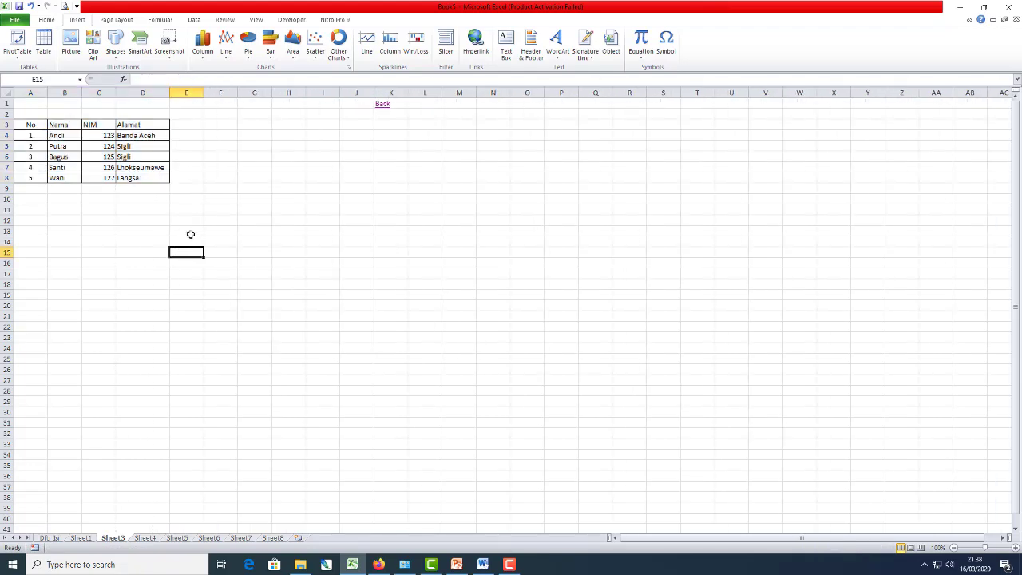
key(ctrl+z)
key(ctrl+z)
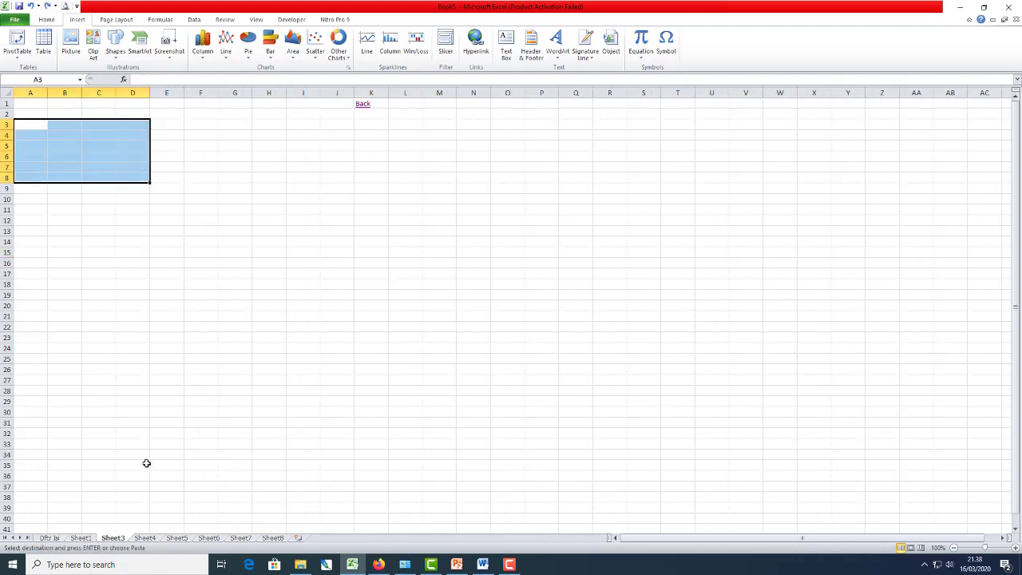
- Go back to Sheet1 and examine columns A to D of the original table one by one
click(80, 536)
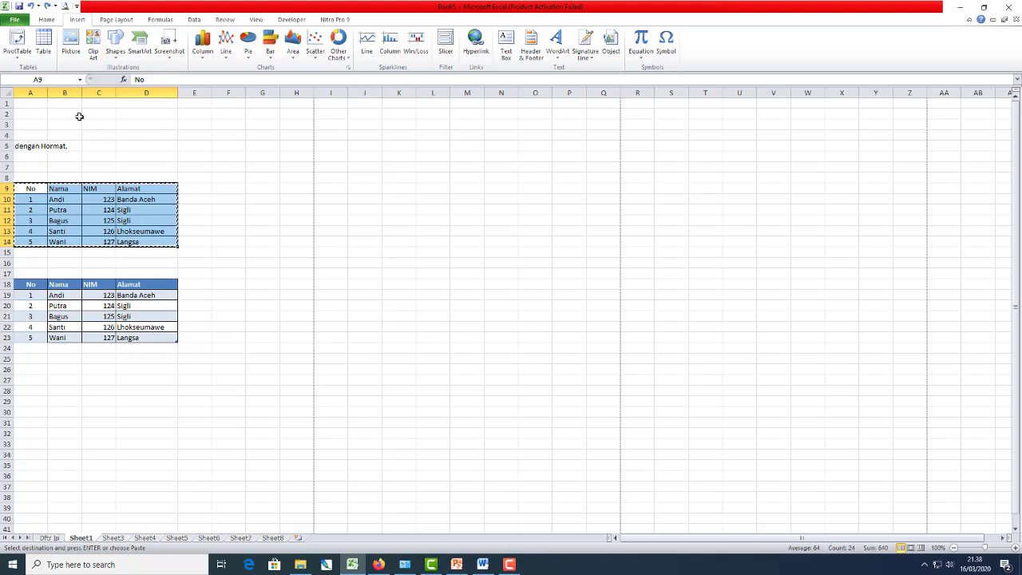
click(30, 93)
click(65, 93)
click(99, 93)
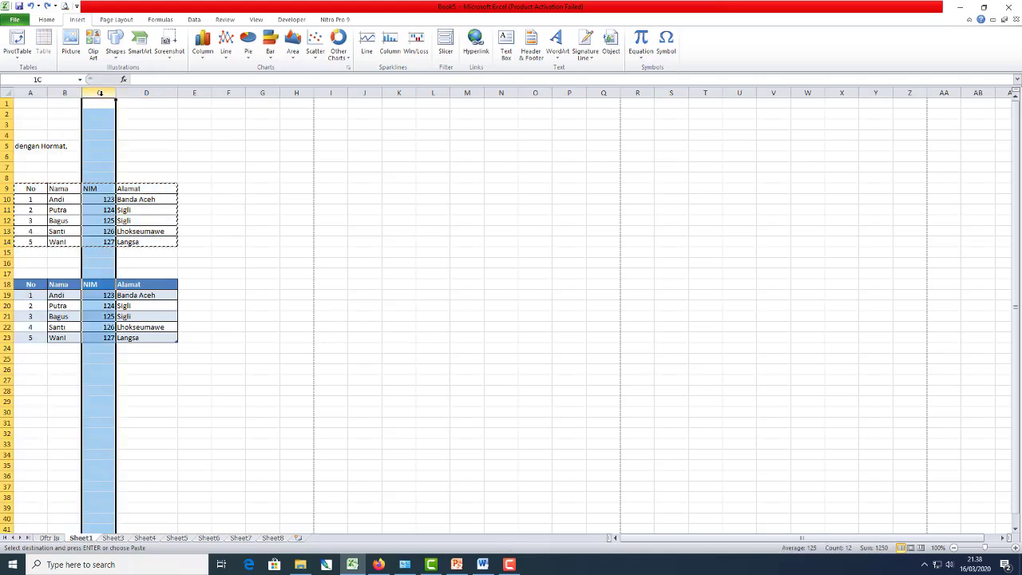
click(157, 92)
- Paste the copied Sheet1 table A9:D14 at A5 of Sheet4 and remove the pasted copy
drag(32, 190, 143, 242)
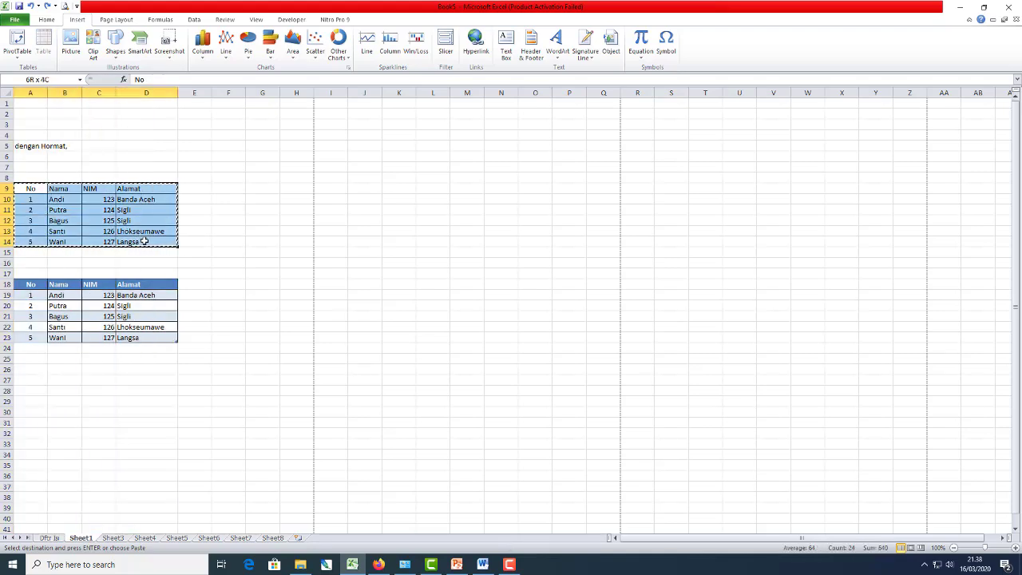
click(145, 539)
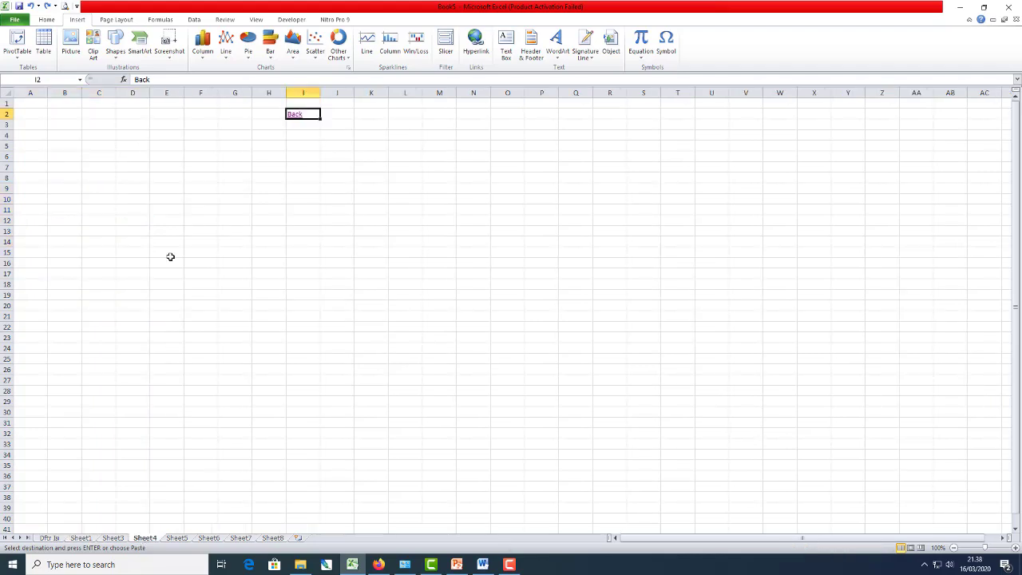
click(36, 146)
key(ctrl+v)
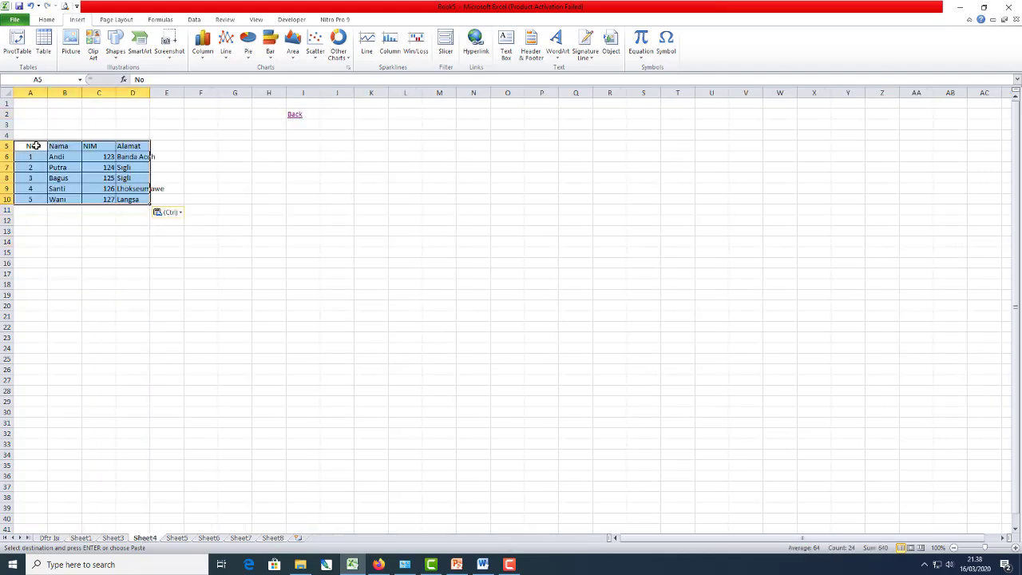
click(47, 93)
click(80, 93)
key(Delete)
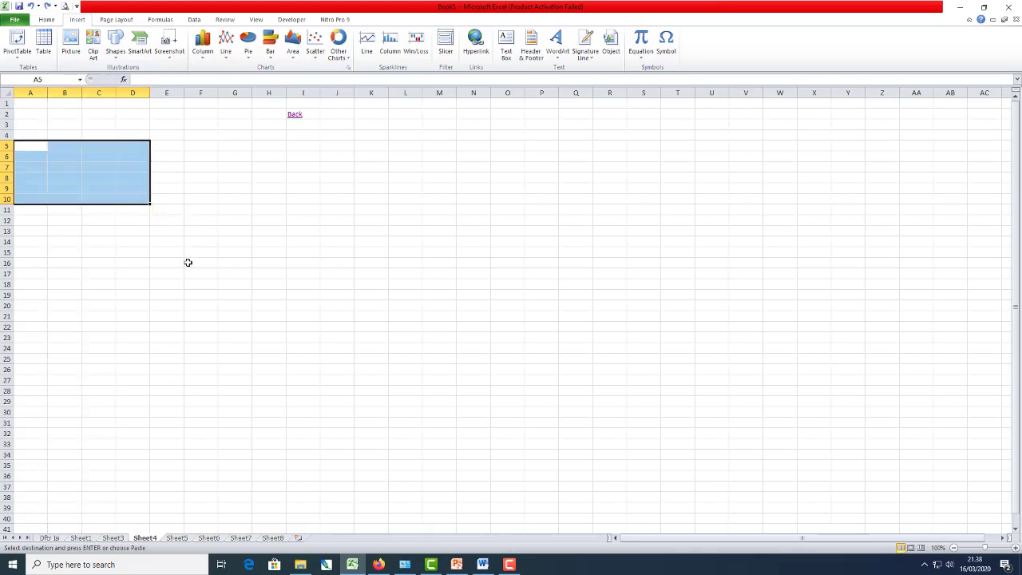
- Paste only the column widths of the copied Sheet1 table at A5 of Sheet4, and paste the table itself there
click(143, 288)
click(39, 151)
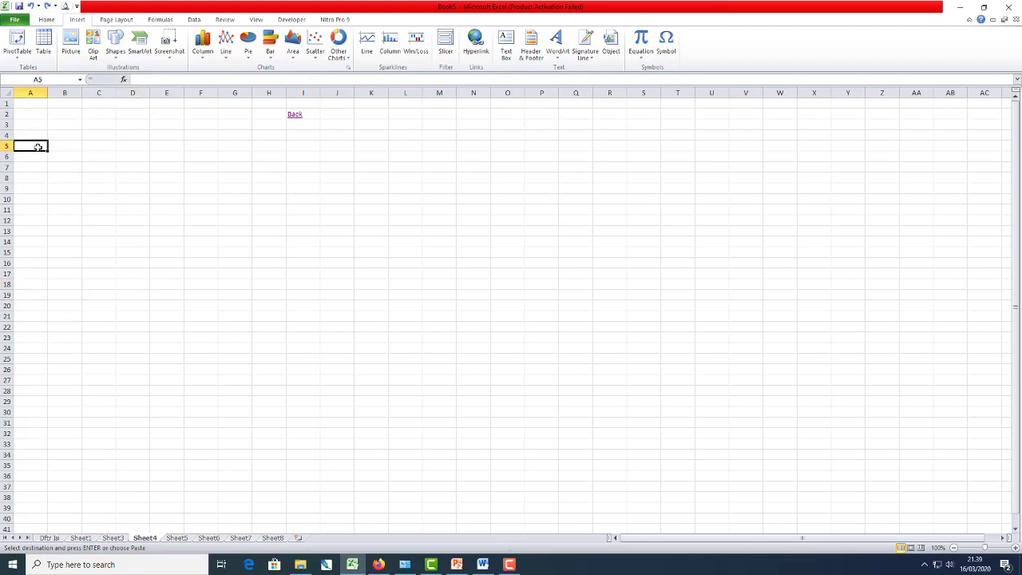
right_click(40, 151)
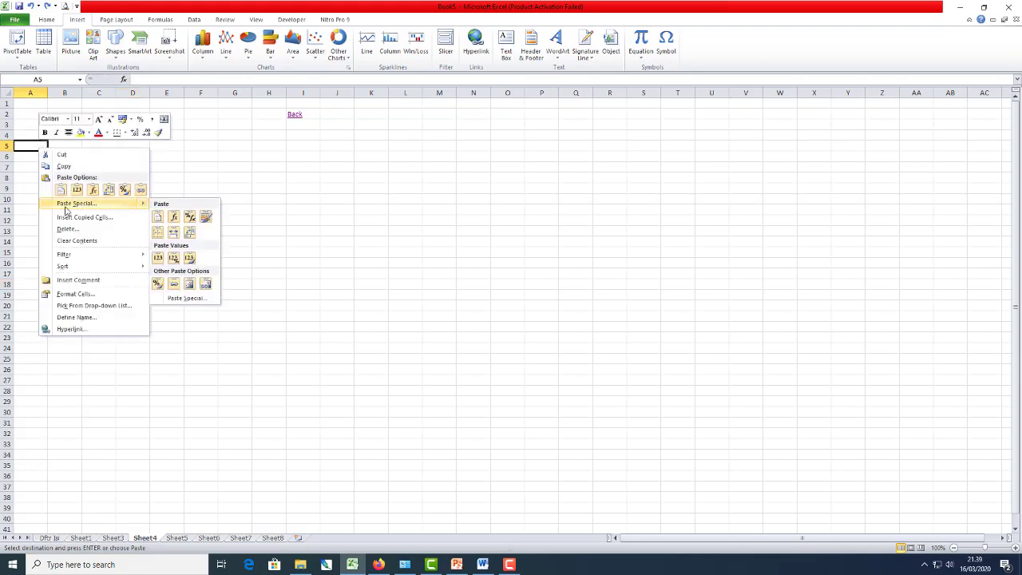
click(67, 203)
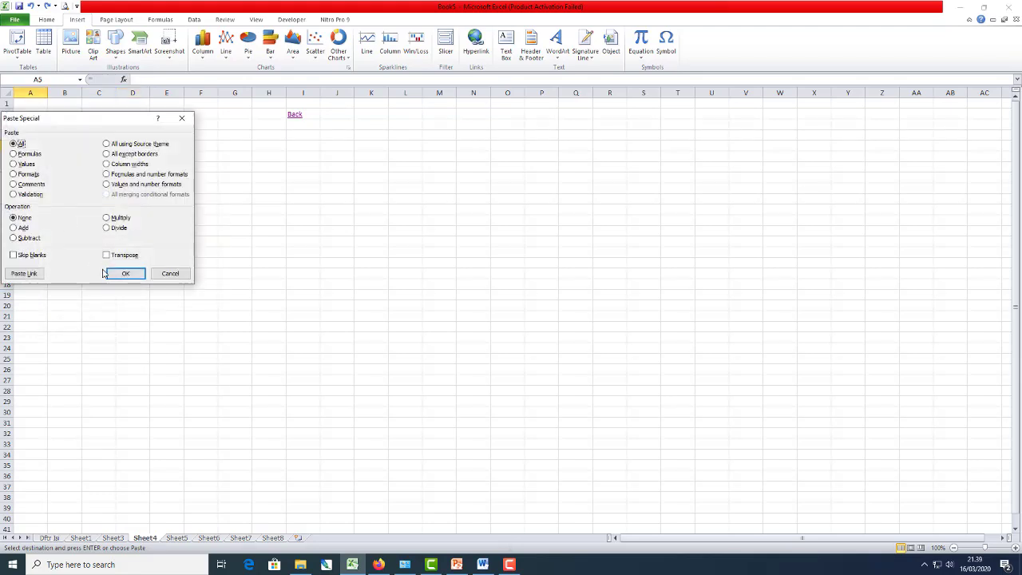
click(125, 166)
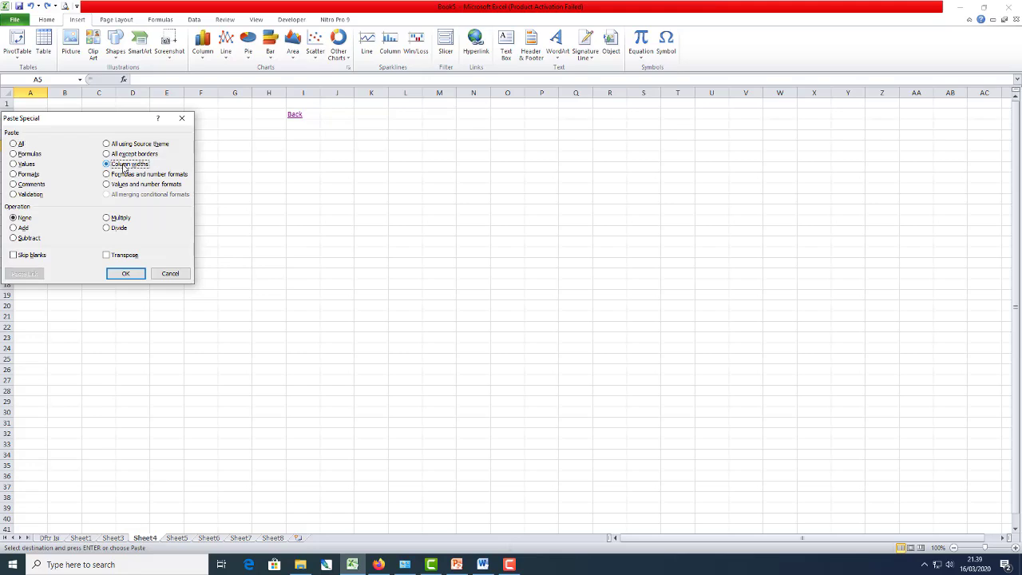
click(125, 273)
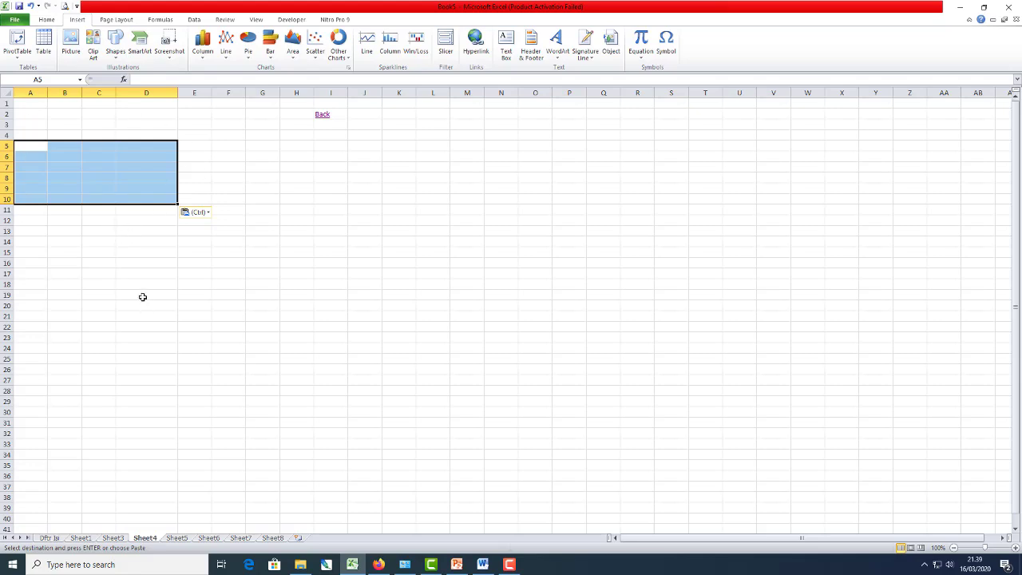
key(Return)
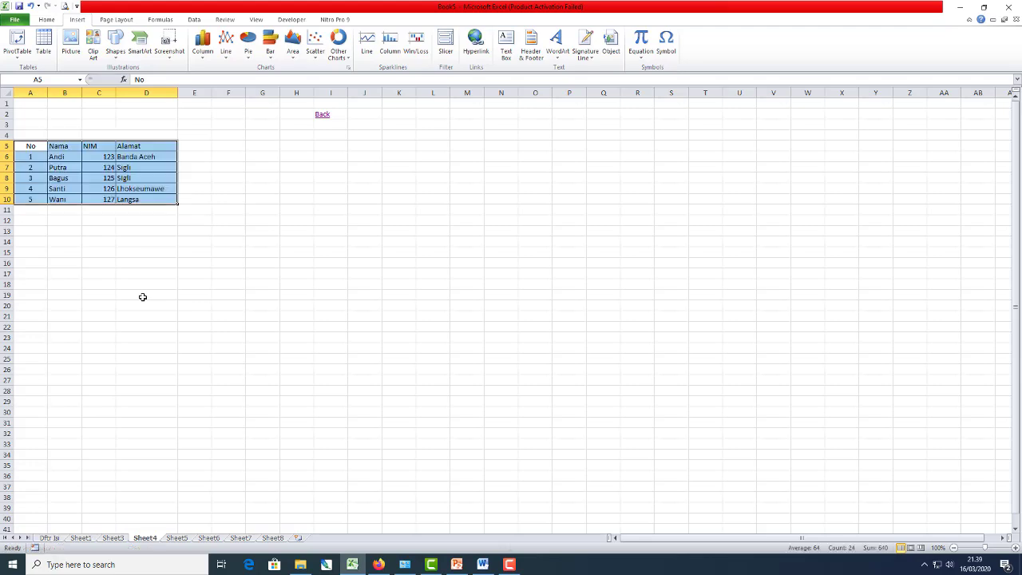
click(142, 297)
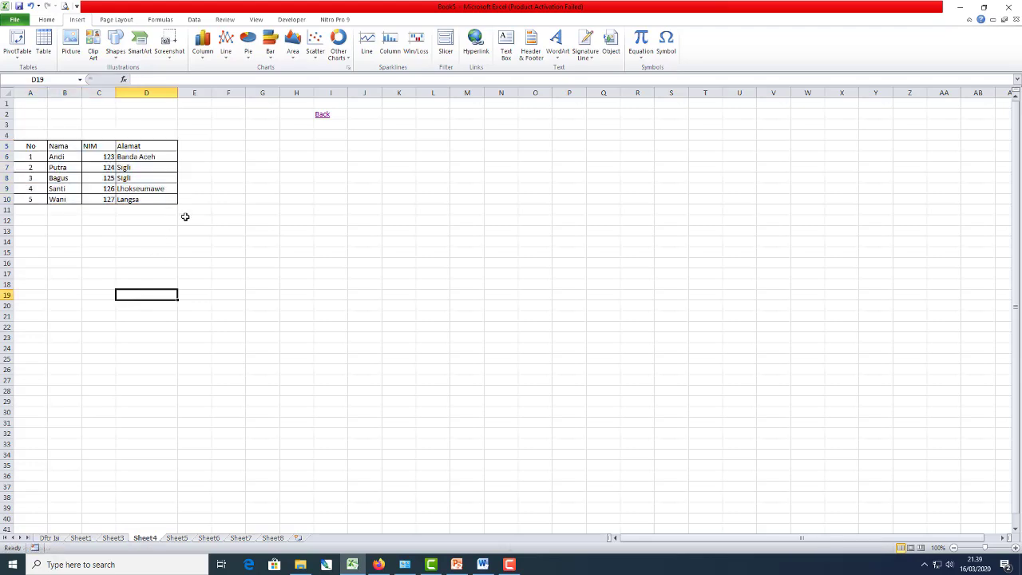
- Add a Gaji column heading in E5 beside the pasted table and enter 1500000 in E6
click(187, 145)
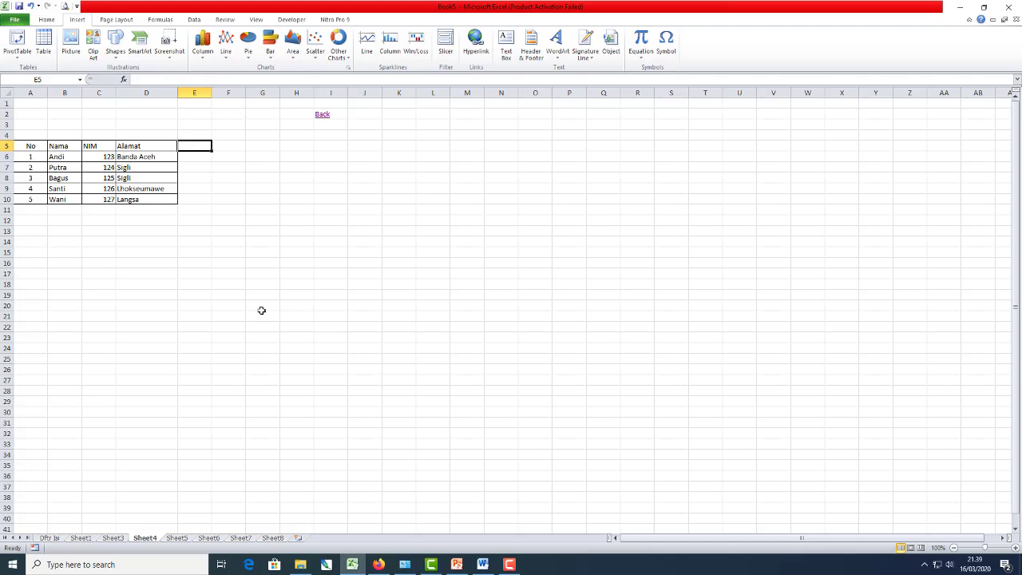
text(Gaji)
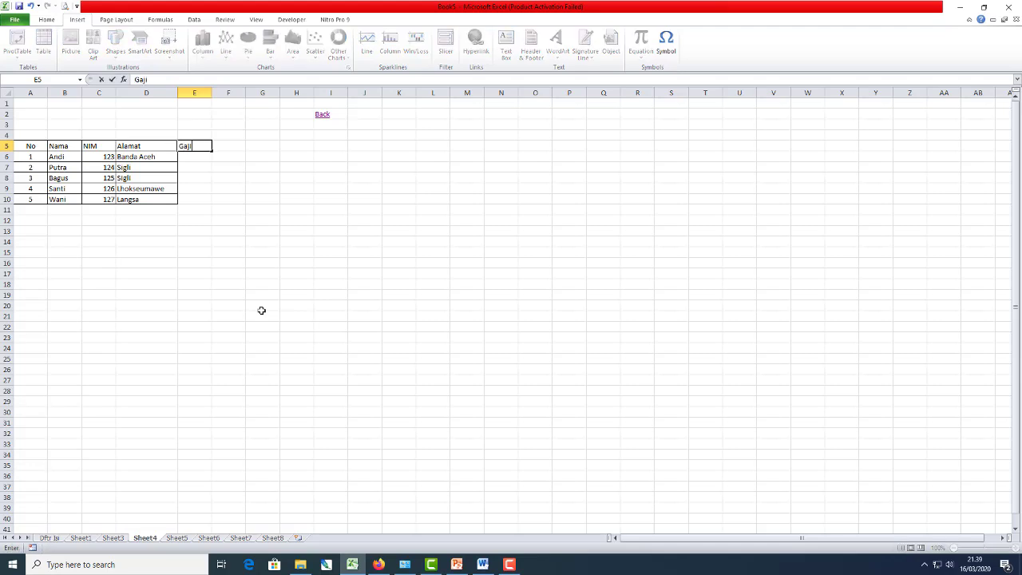
key(Return)
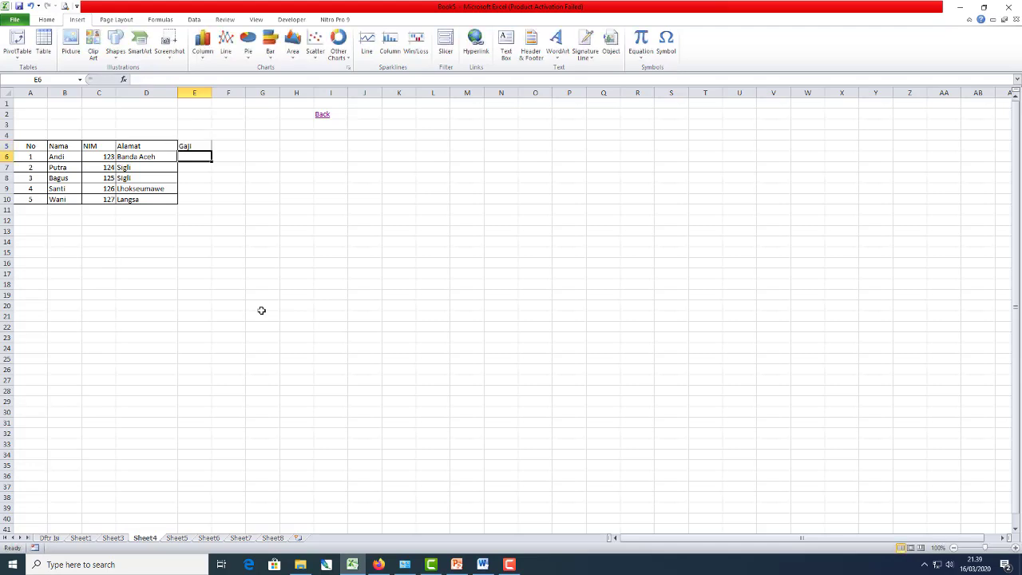
text(15)
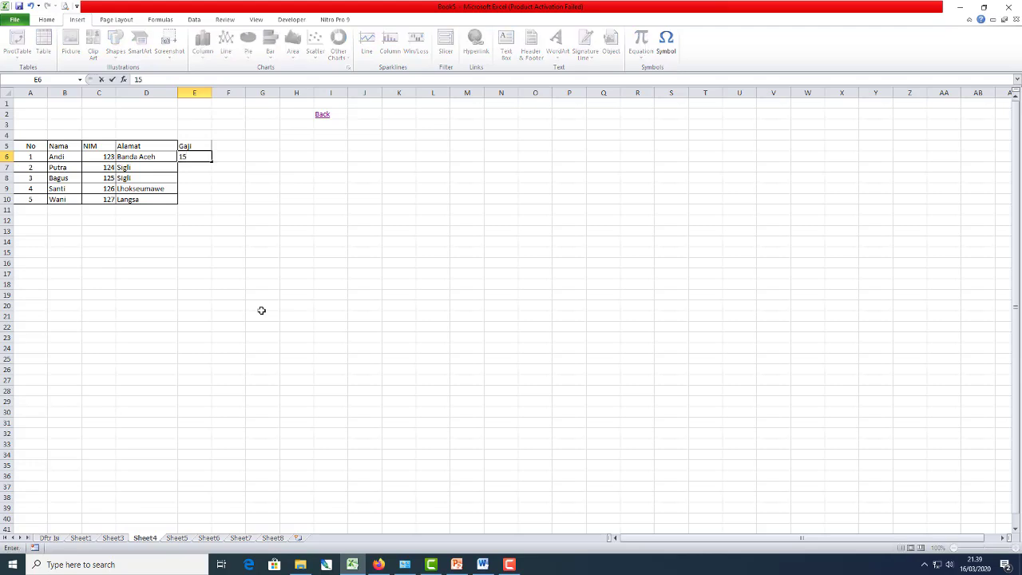
text(00000)
key(Return)
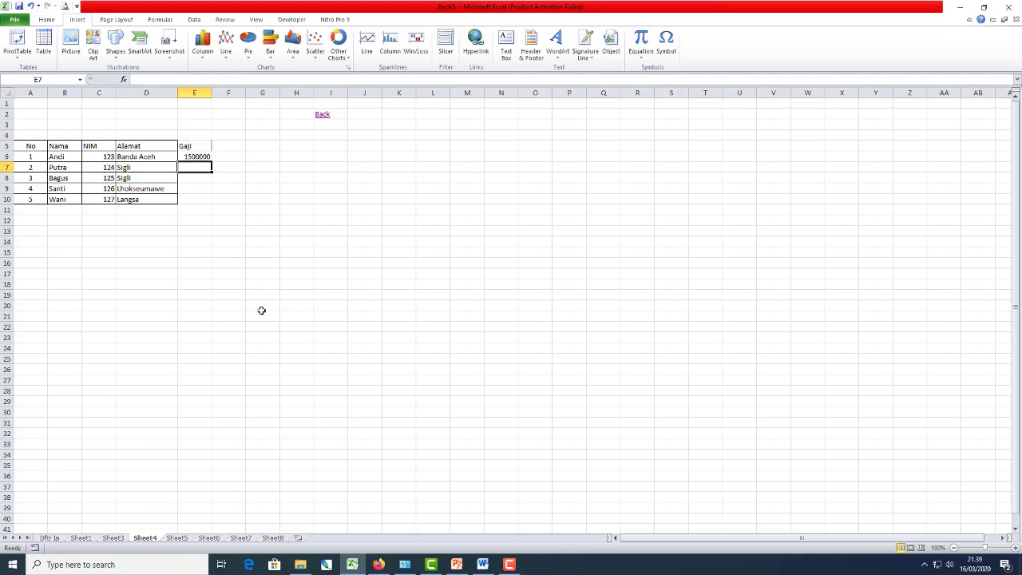
- Enter the Gaji values 2000000 in E7 and 2500000 in E8
text(200000)
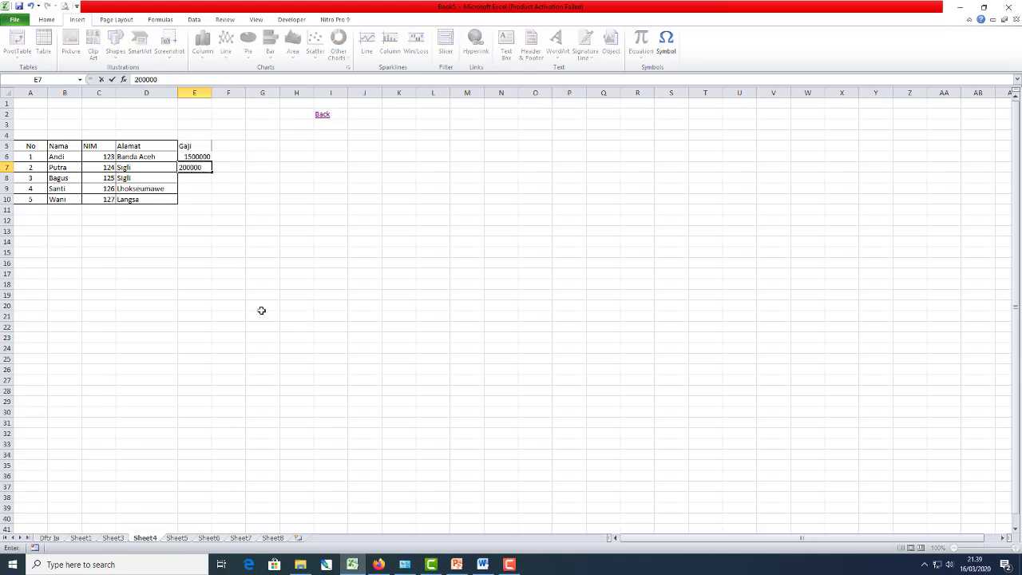
key(Return)
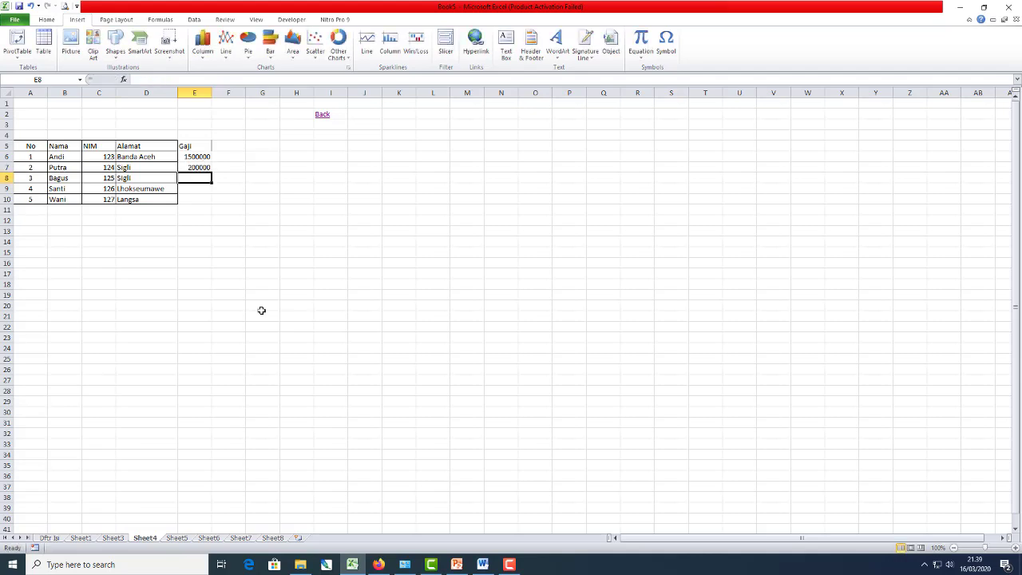
key(Up)
text(2000000)
key(Return)
text(25000)
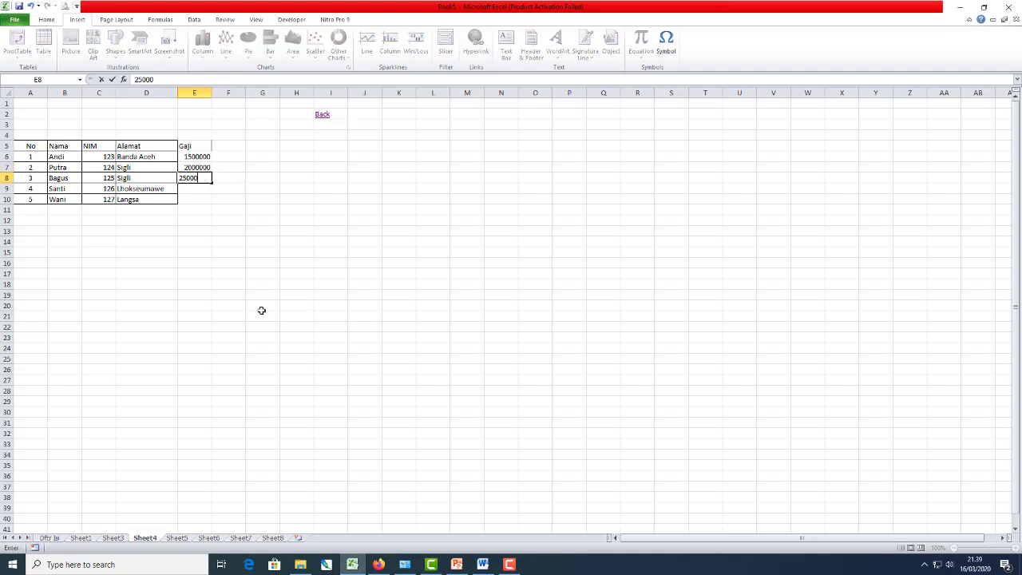
key(Return)
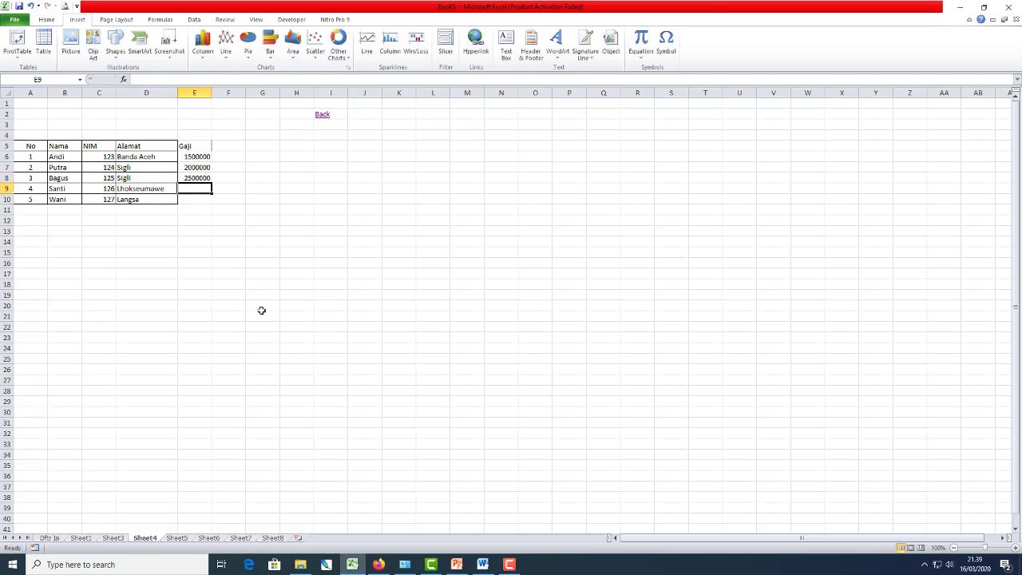
- Enter the Gaji values 2000000 in E9 and 2500000 in E10
text(2000)
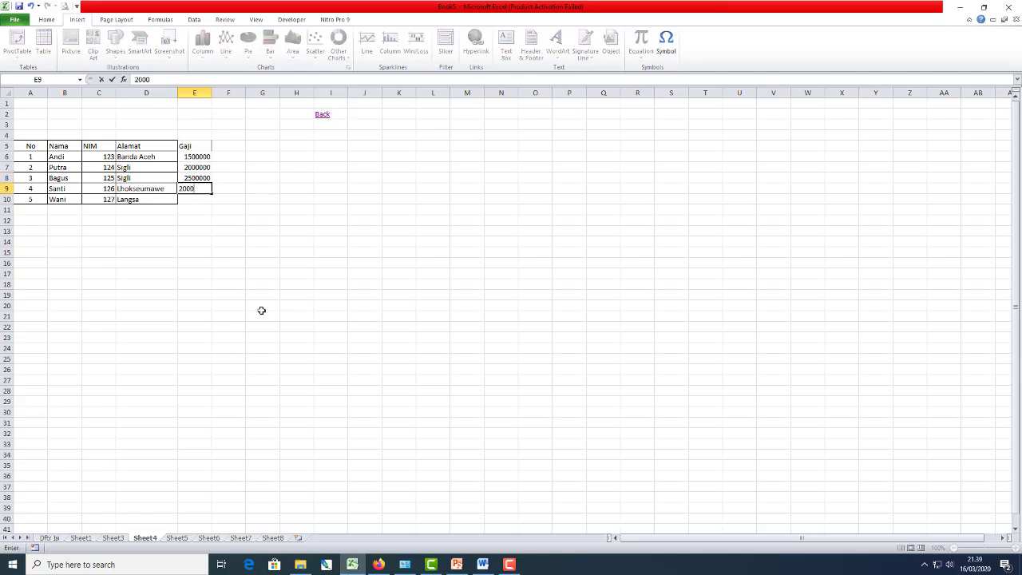
text(000)
key(Return)
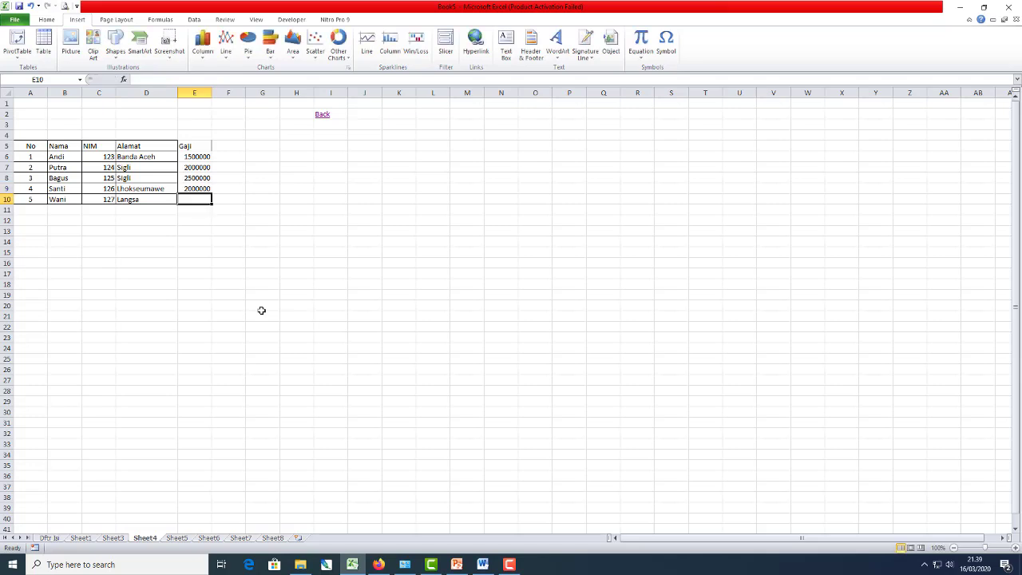
text(2)
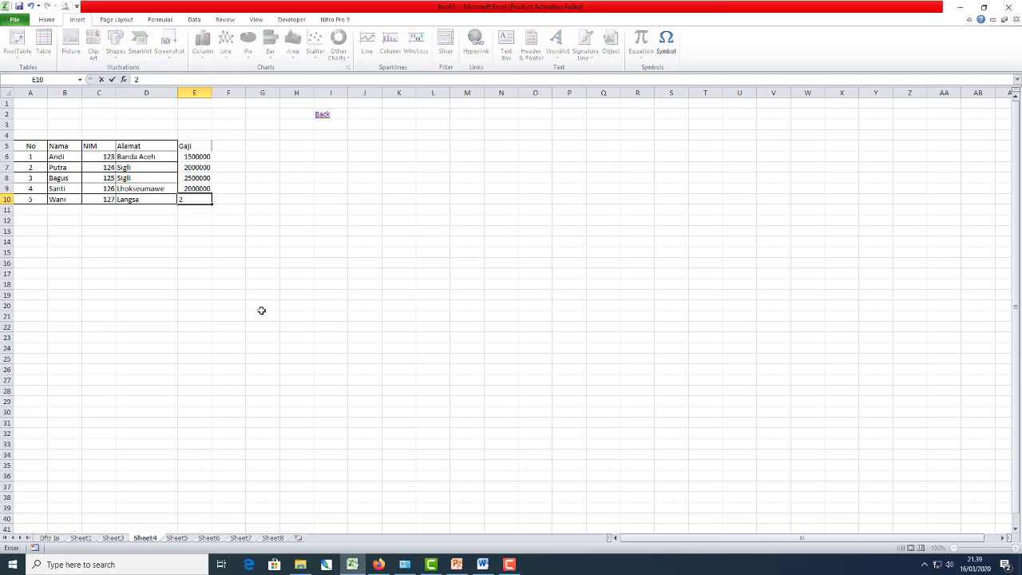
text(500000)
key(Return)
- Enter 1.500.000 with dot thousands separators in cell G6 as a comparison value
key(Up)
key(Up)
key(Up)
key(Up)
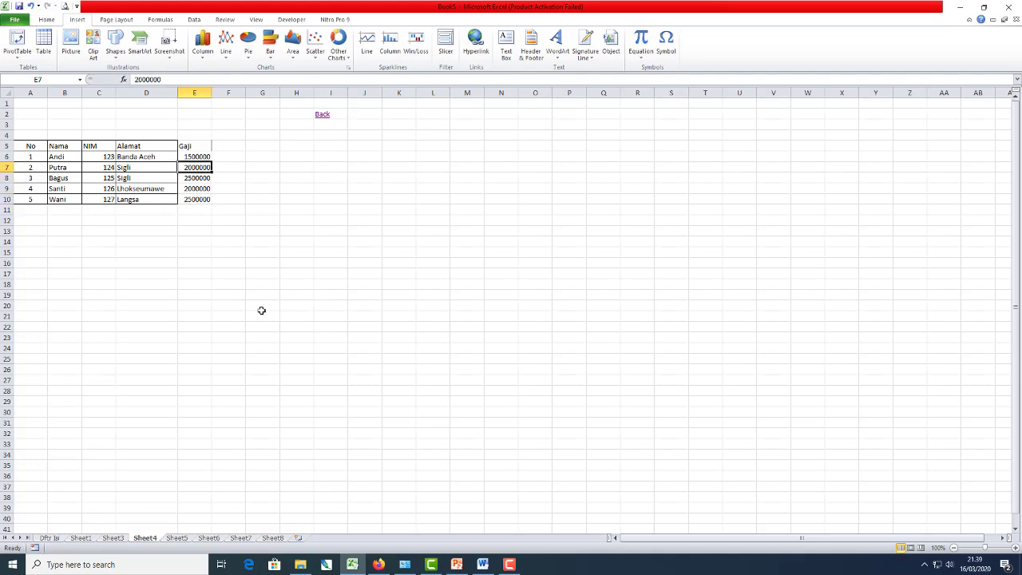
key(Up)
key(Right)
key(Right)
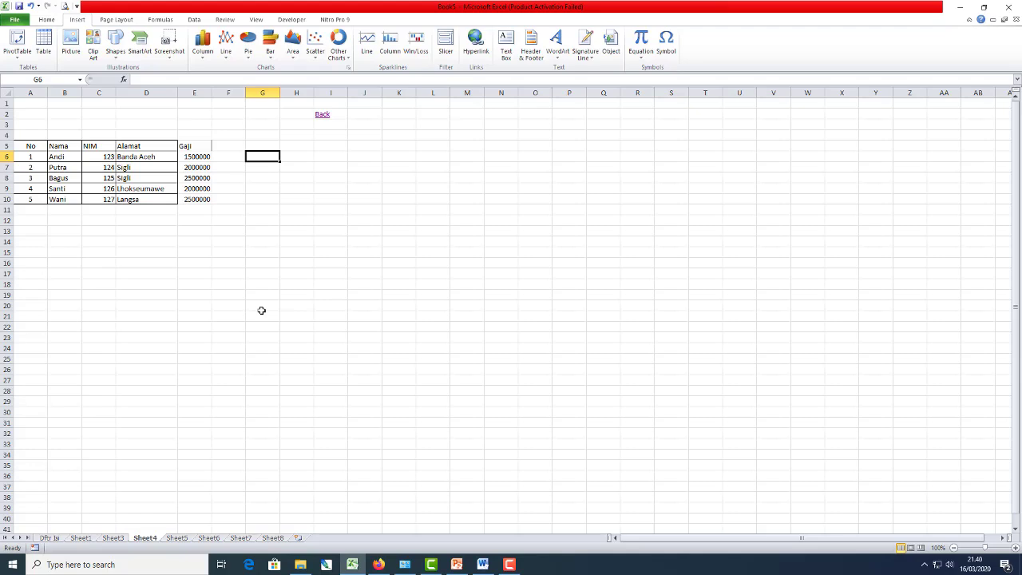
text(1.500.0)
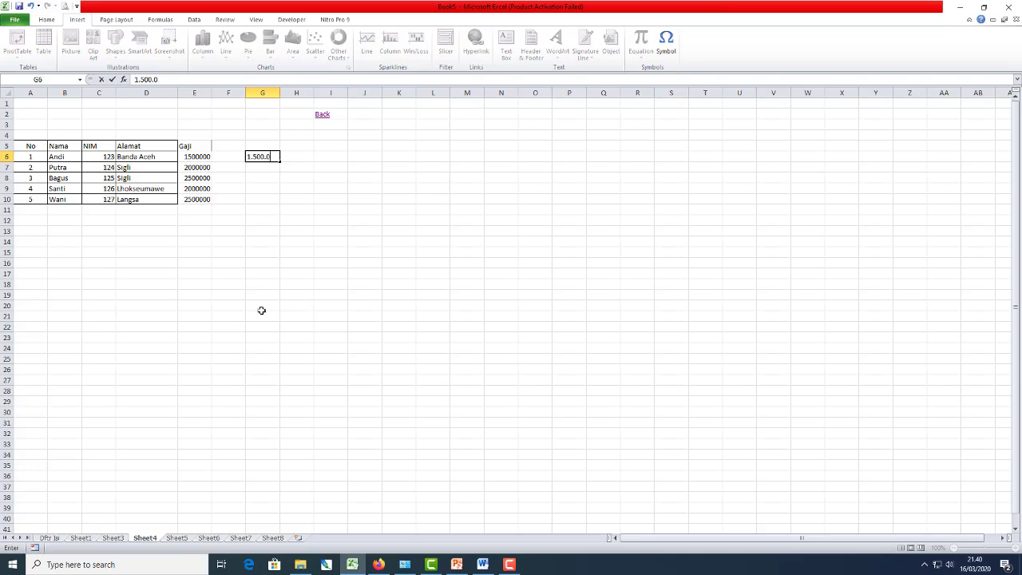
text(00)
key(Return)
key(Up)
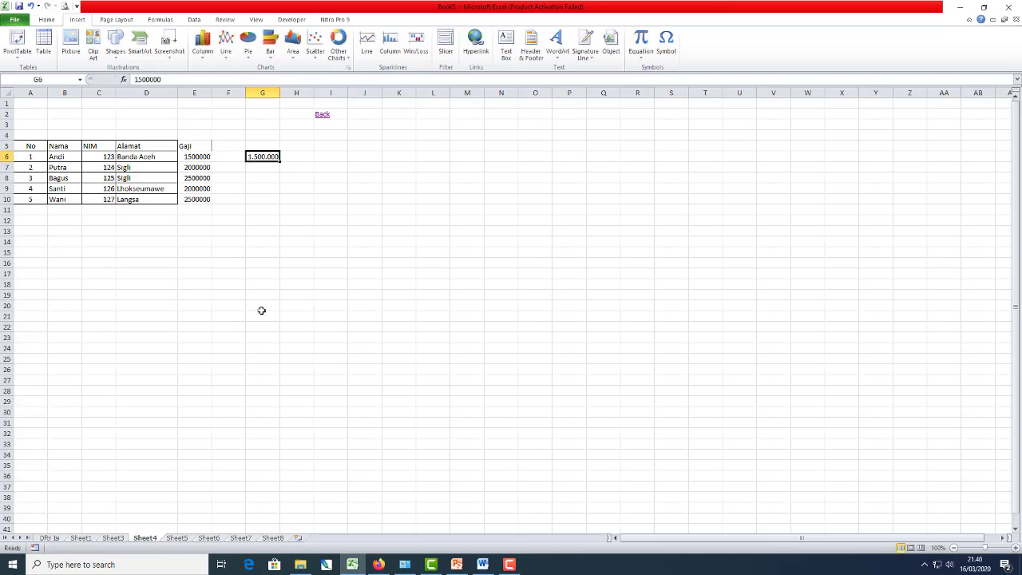
- Apply the Comma Style thousands separator format to the Gaji values in E6:E10
click(46, 20)
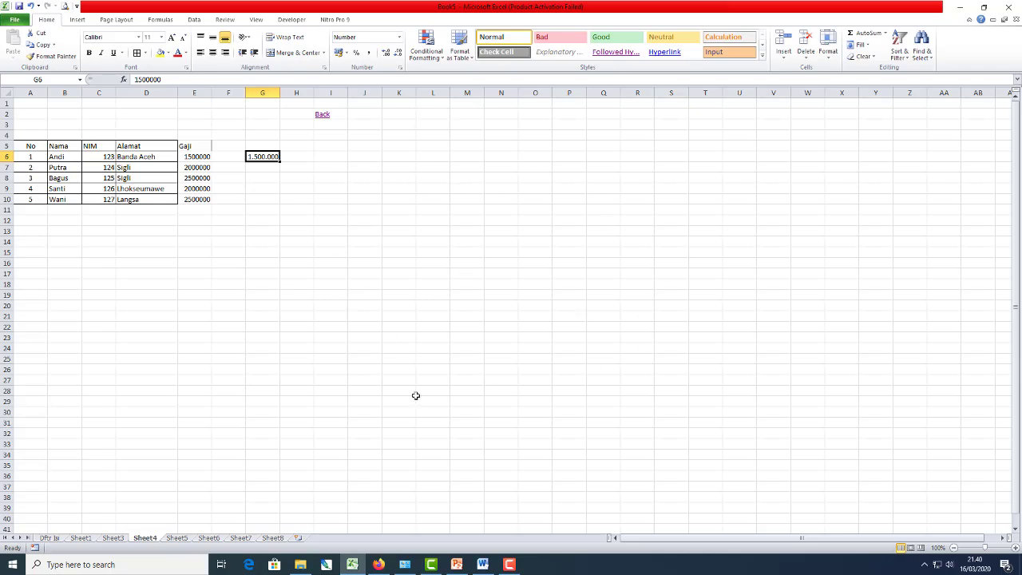
click(322, 329)
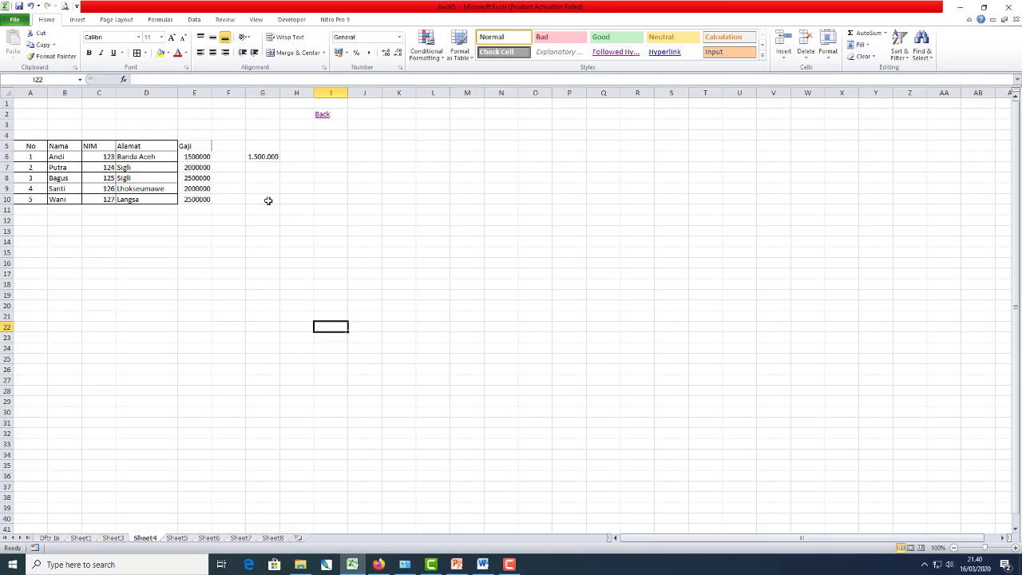
click(254, 157)
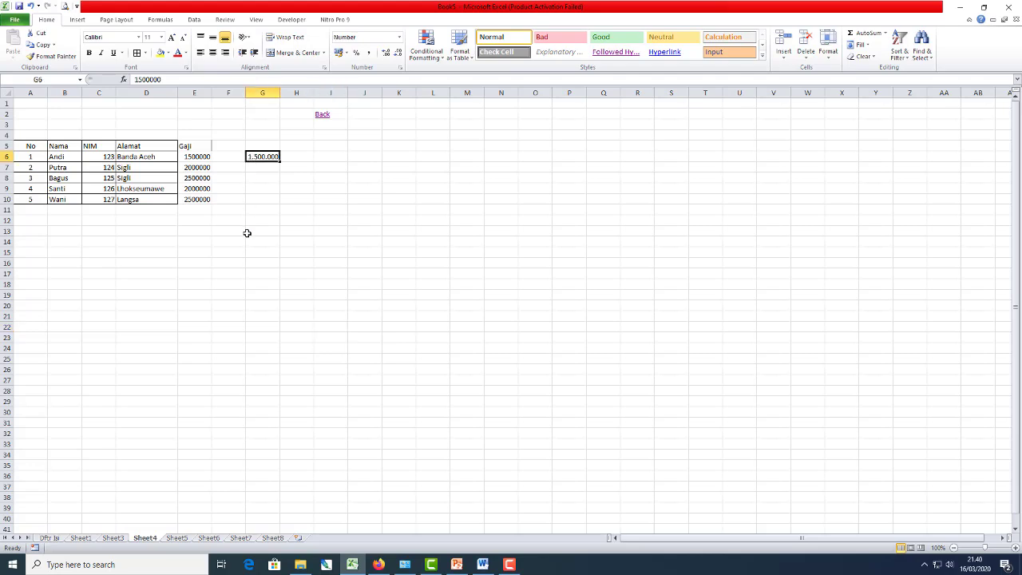
key(Right)
key(Right)
key(Left)
key(Left)
key(Left)
key(Left)
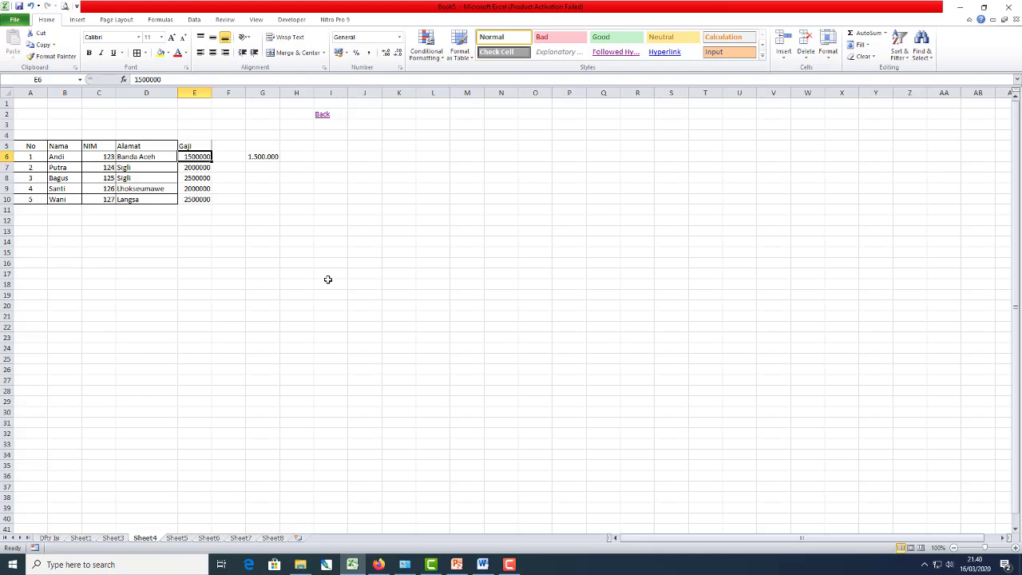
key(shift+Down)
key(shift+Down)
key(shift+Down)
key(shift+Down)
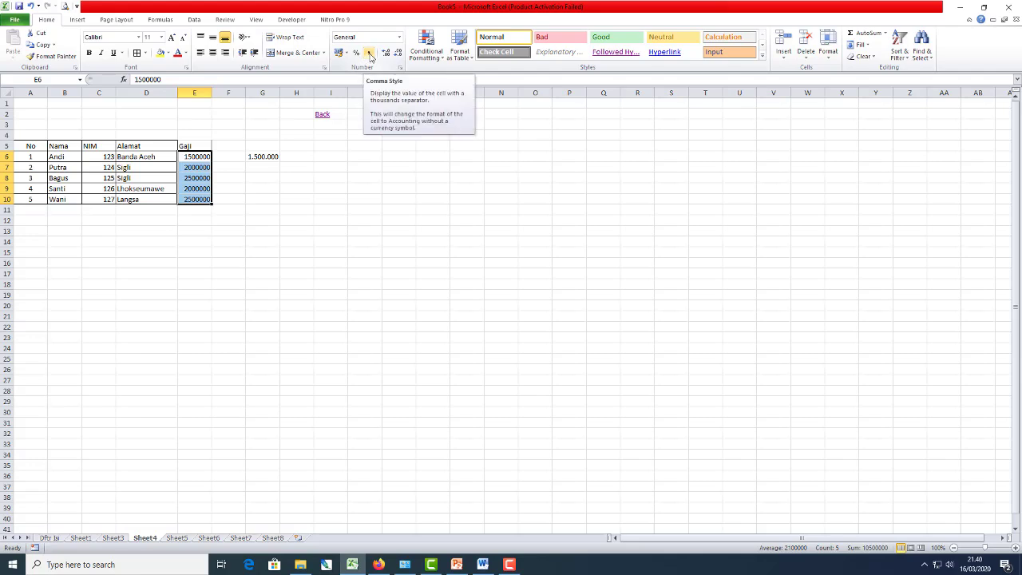
click(370, 53)
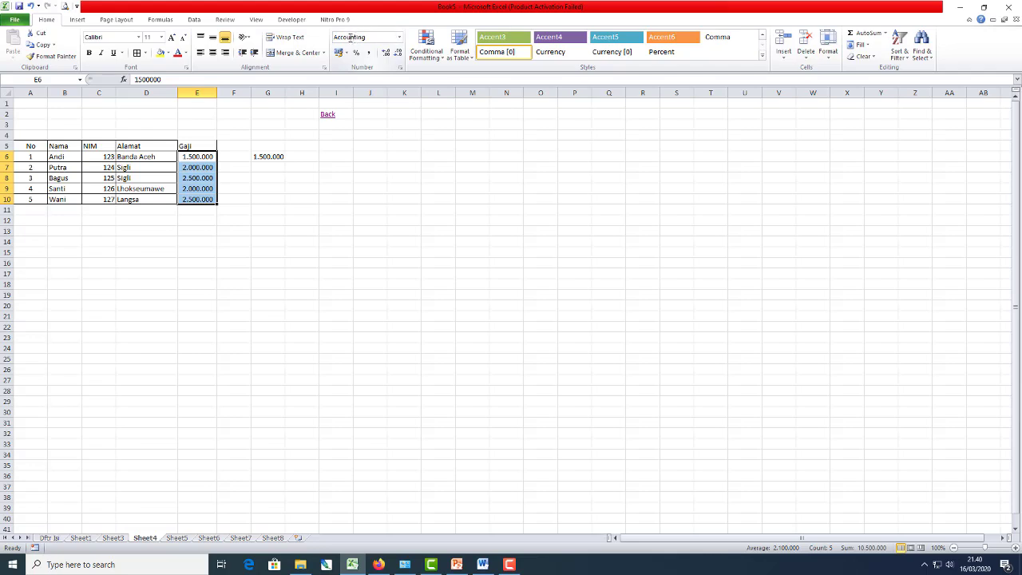
- Clear the comparison value in G6 and center the Gaji heading in E5
click(275, 156)
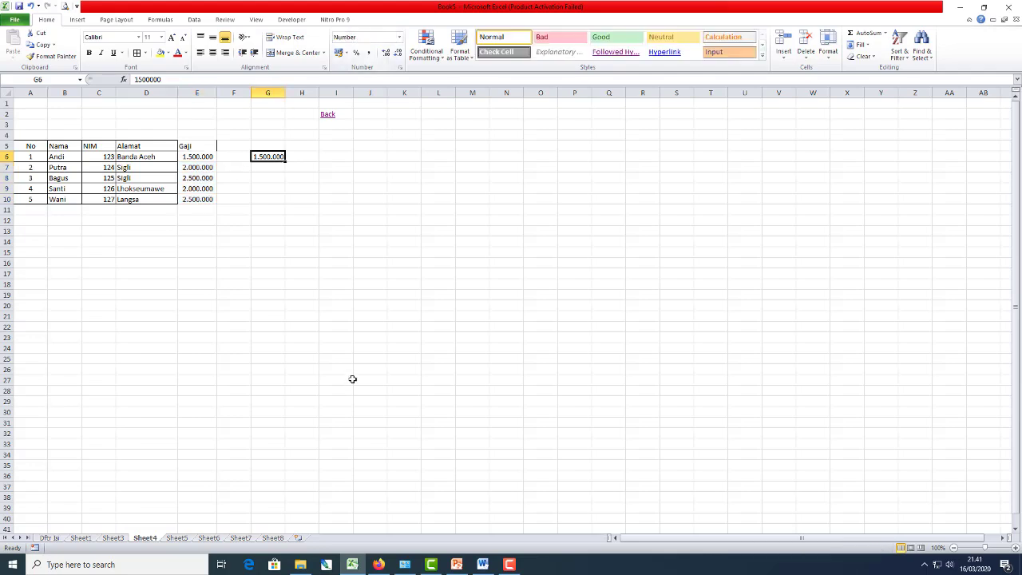
key(Delete)
click(197, 210)
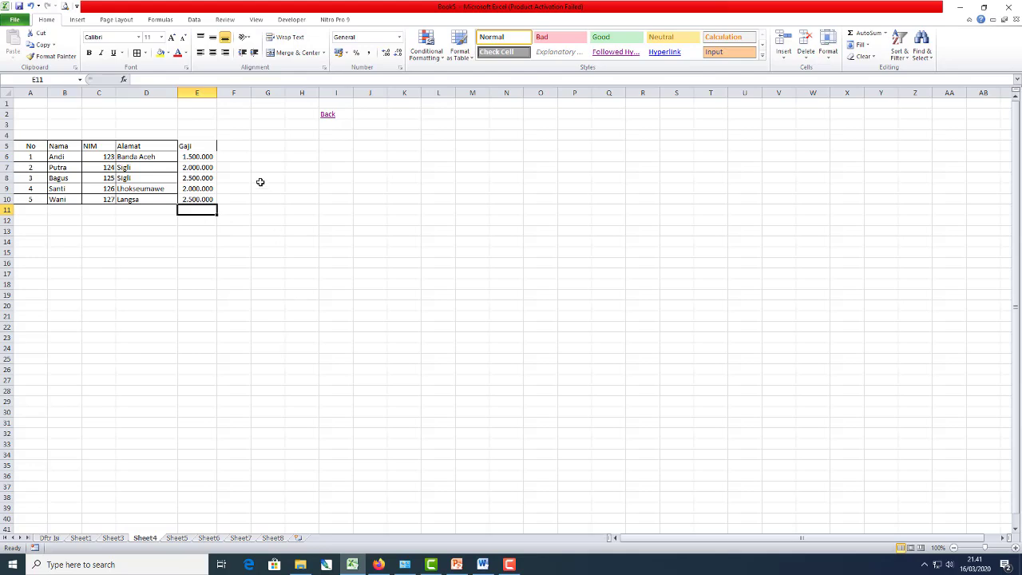
click(201, 151)
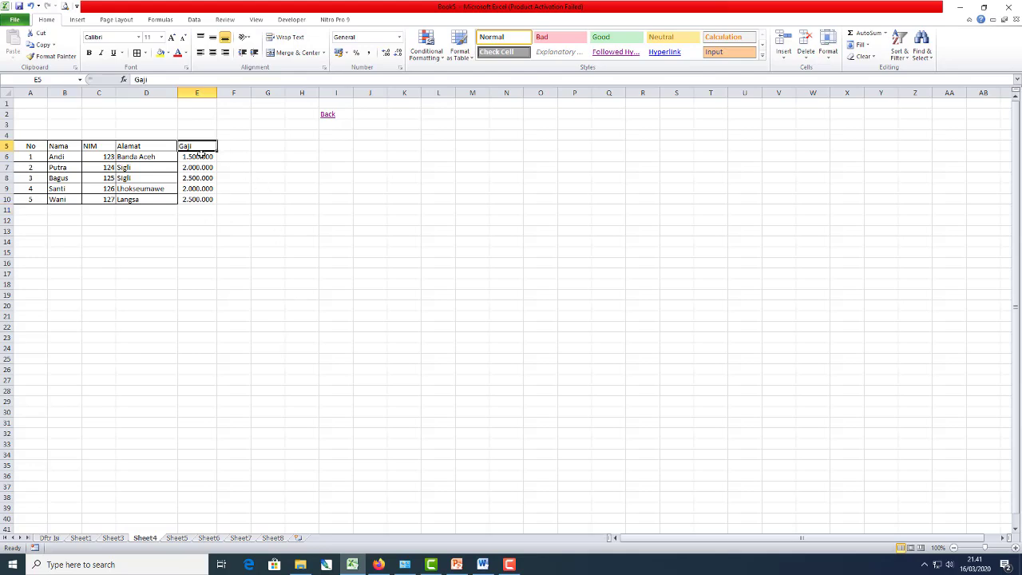
click(213, 52)
click(296, 275)
click(199, 189)
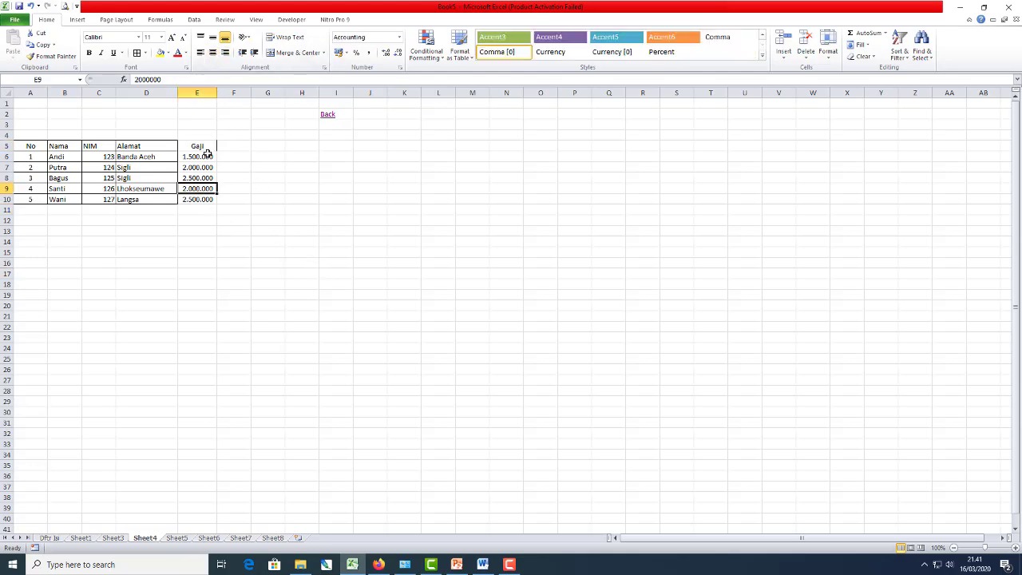
click(201, 156)
- Open the Insert Function list for the empty cell E21 to view the available functions, and close it without inserting one
click(199, 317)
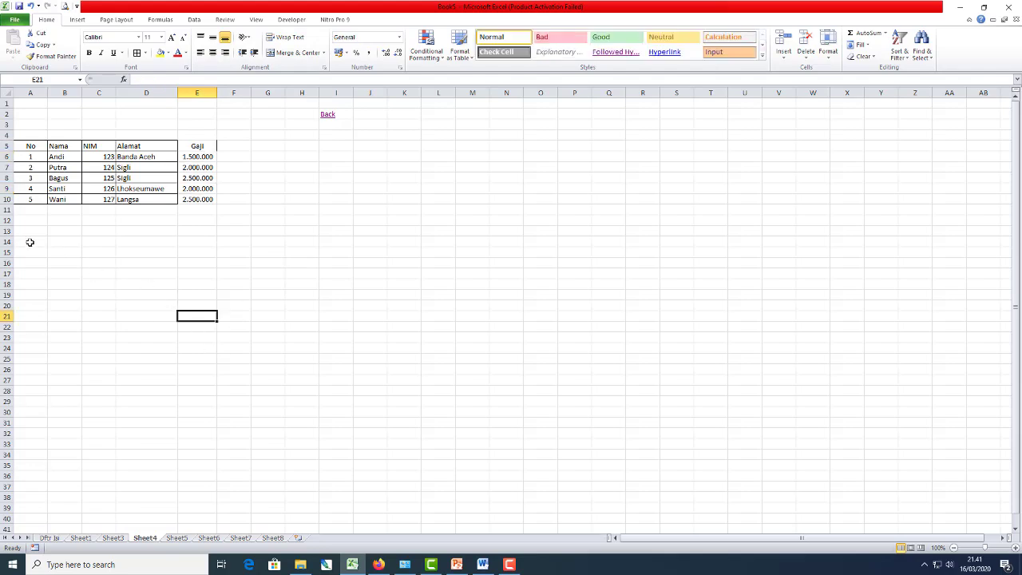
click(123, 80)
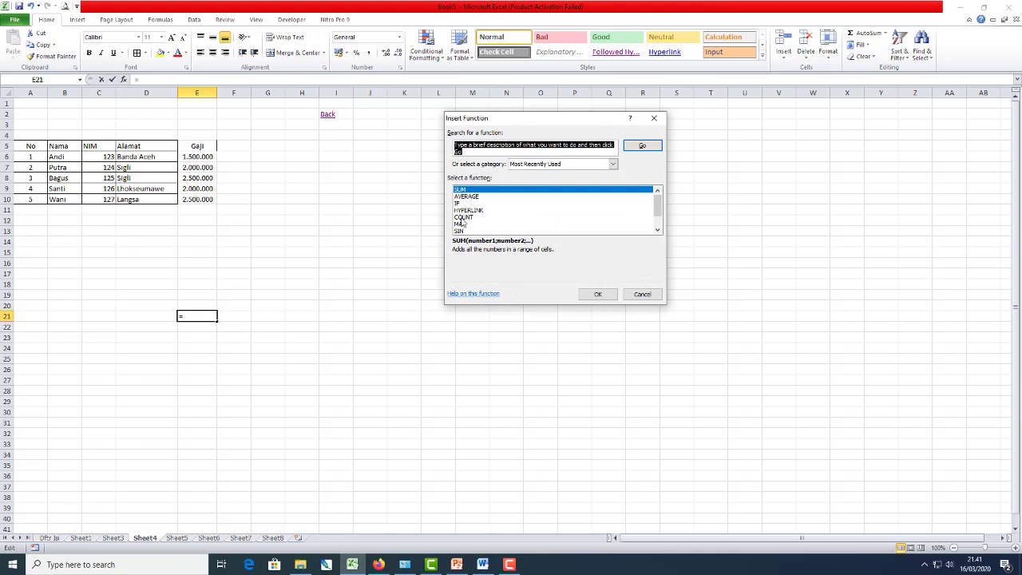
click(642, 294)
- Enter the label Manual in cell D12 below the table
click(175, 239)
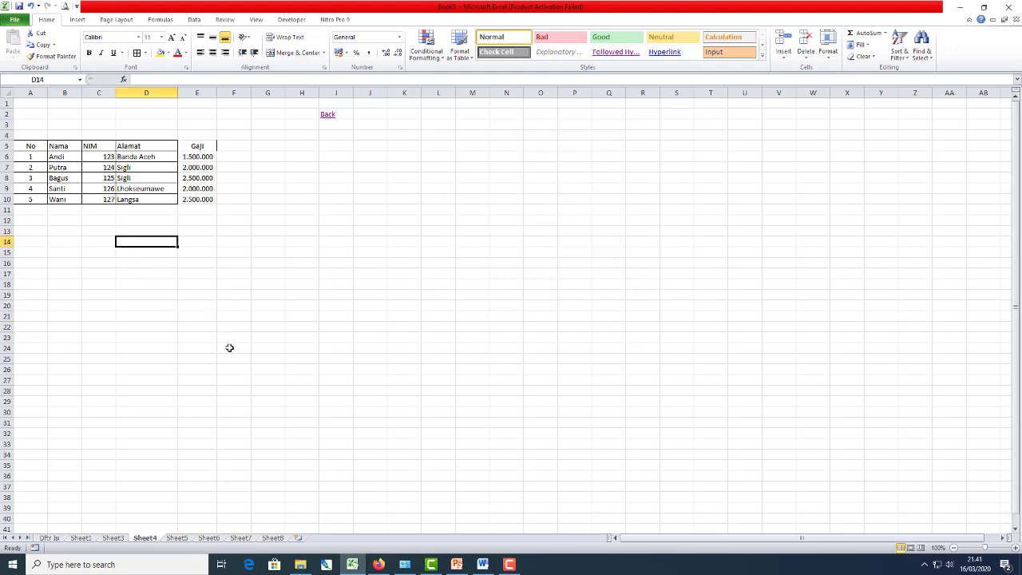
key(Up)
key(Up)
key(Right)
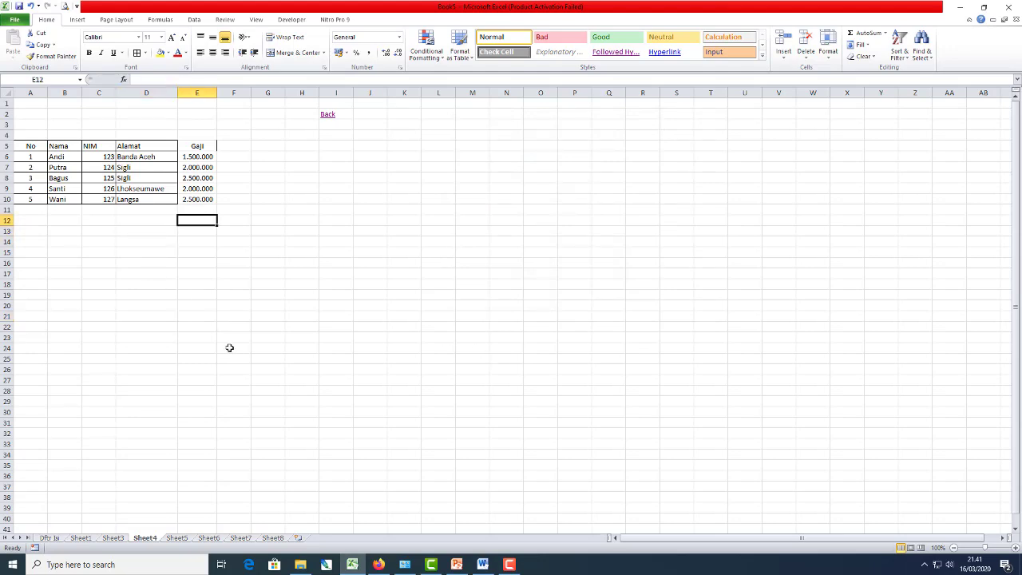
key(Left)
key(Left)
key(Right)
key(Down)
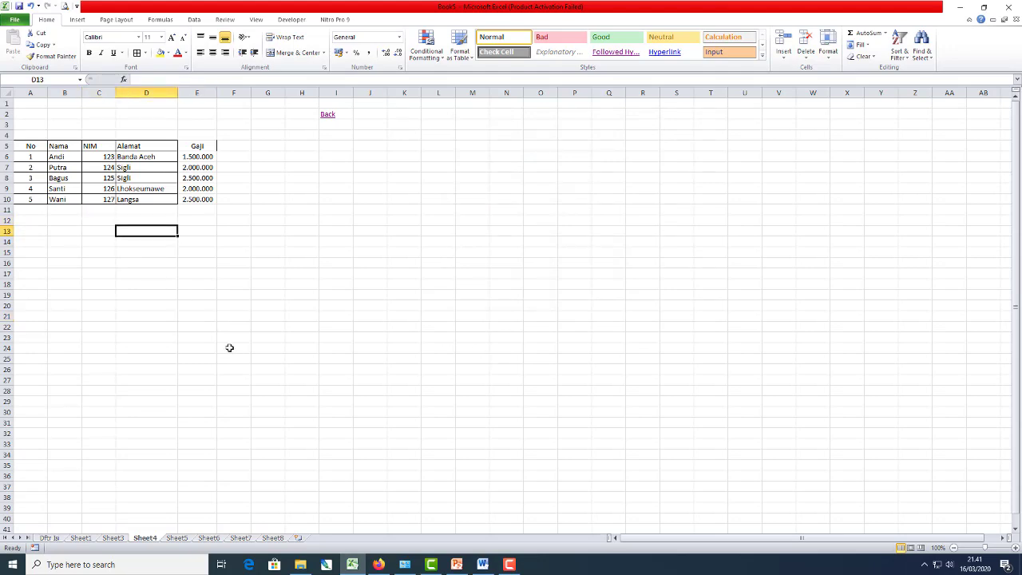
key(Up)
text(Maua)
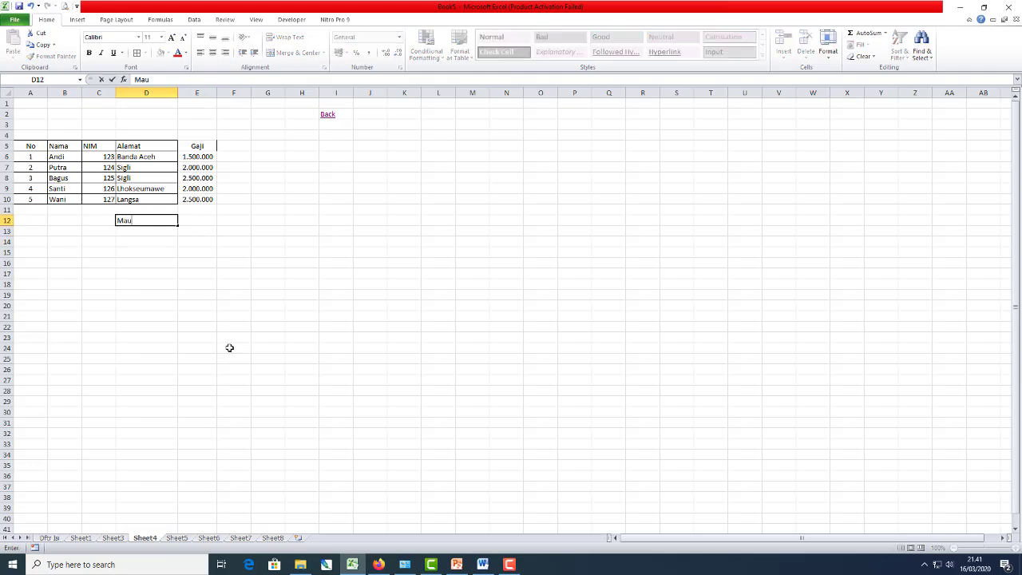
key(BackSpace)
key(BackSpace)
text(nual)
key(Return)
- Enter the label Formula in cell D14
key(Down)
text(Formula)
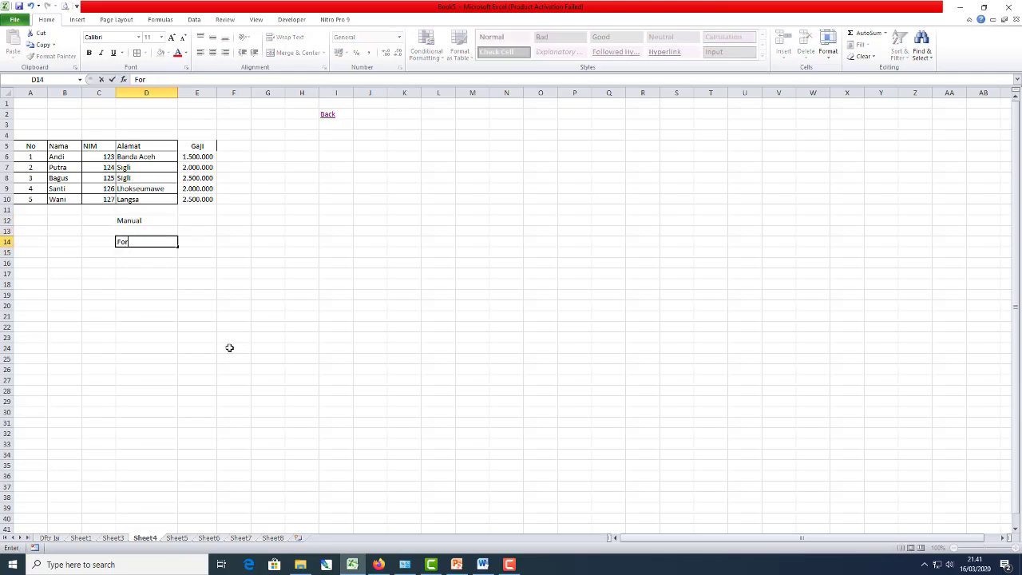
key(Return)
- Total the Gaji values in E12, beside the Manual label, with the addition formula =E6+E7+E8+E9+E10
key(Up)
key(Up)
key(Up)
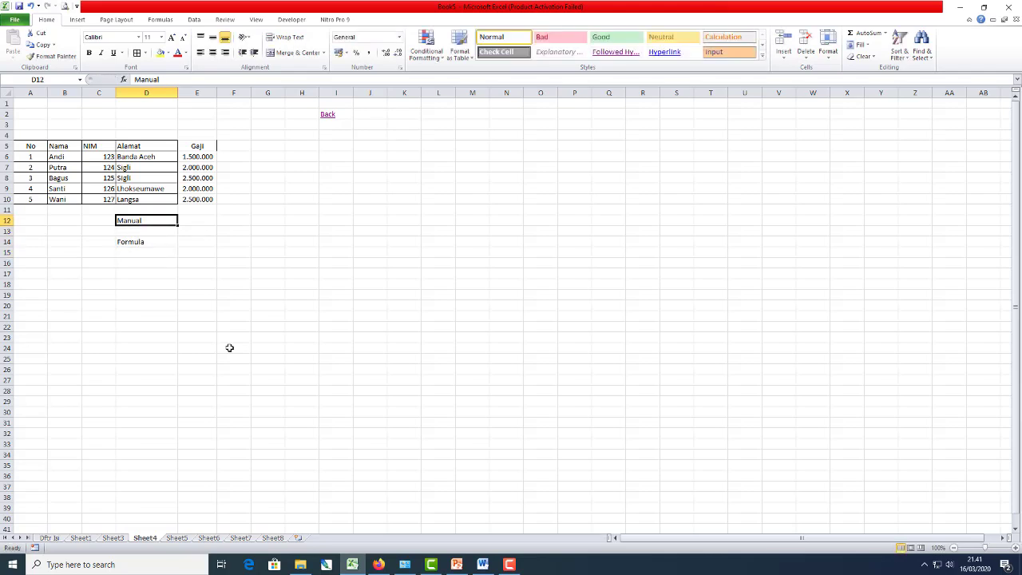
key(Right)
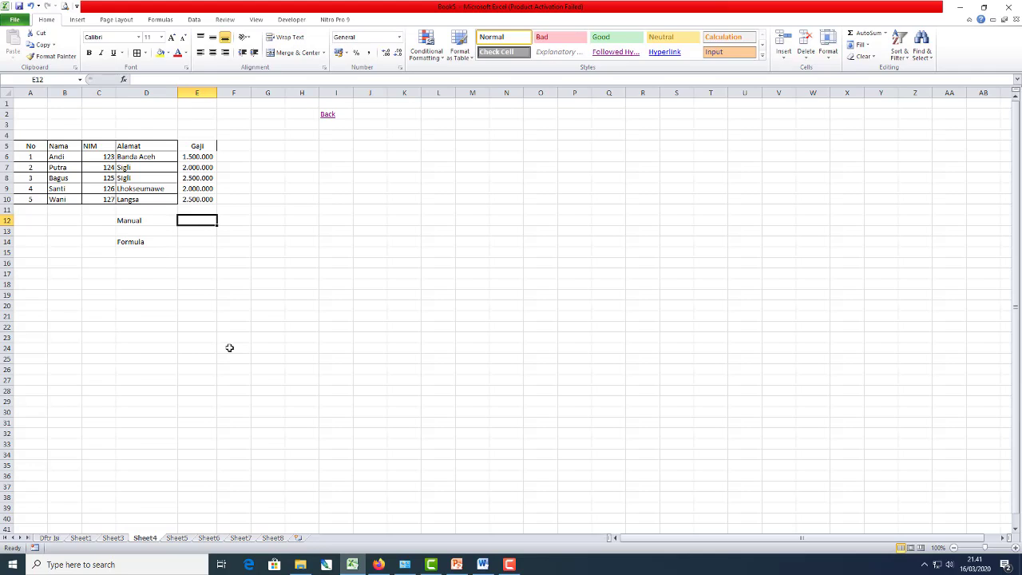
text(=)
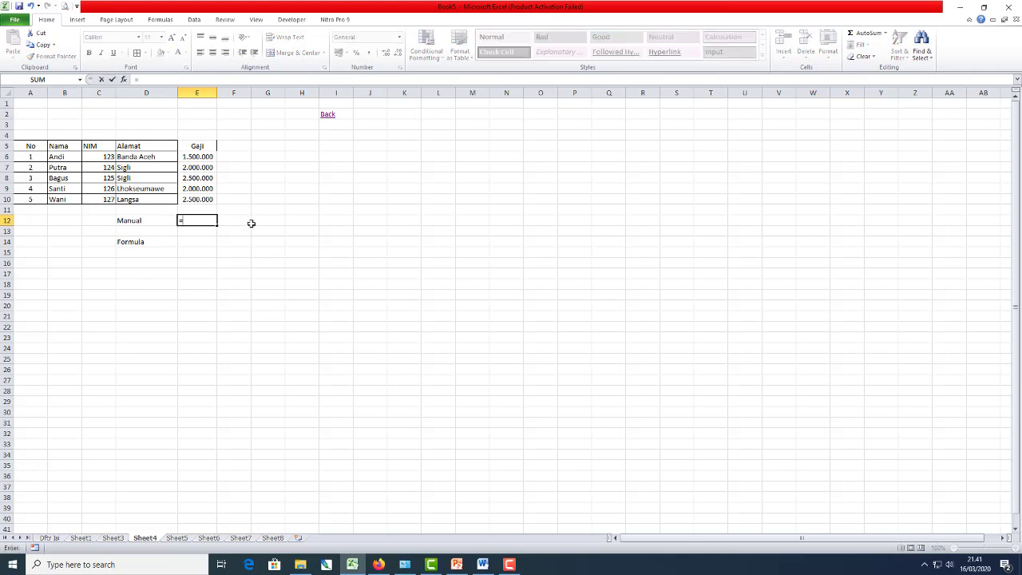
click(195, 157)
text(+)
click(194, 167)
text(+)
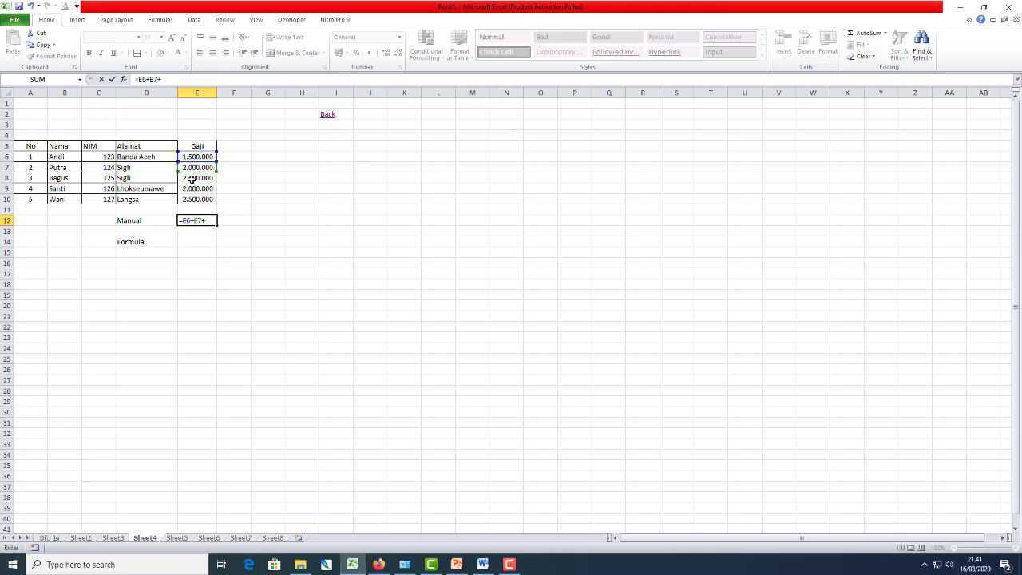
click(191, 179)
text(+)
click(192, 189)
text(+)
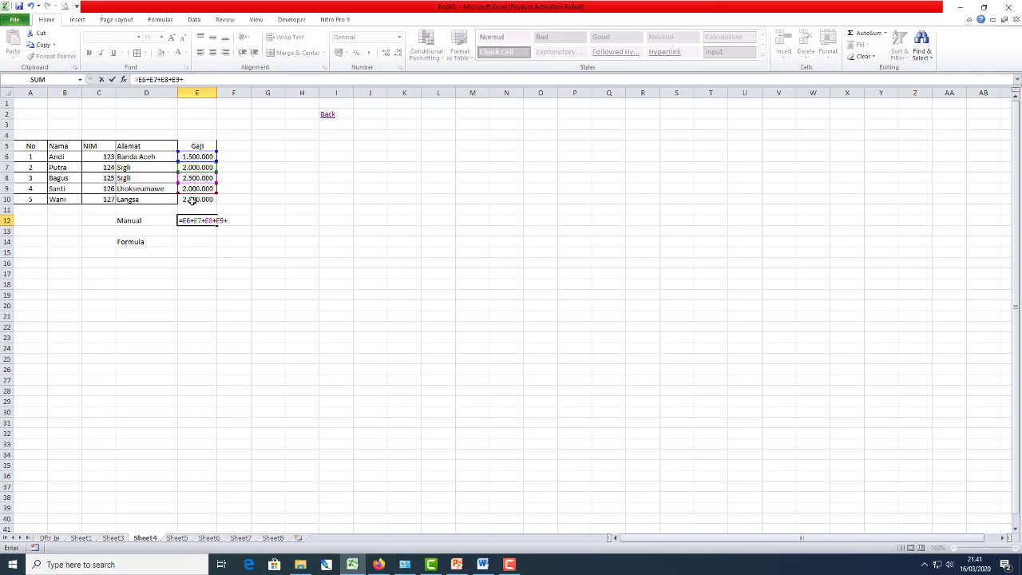
click(193, 200)
key(Return)
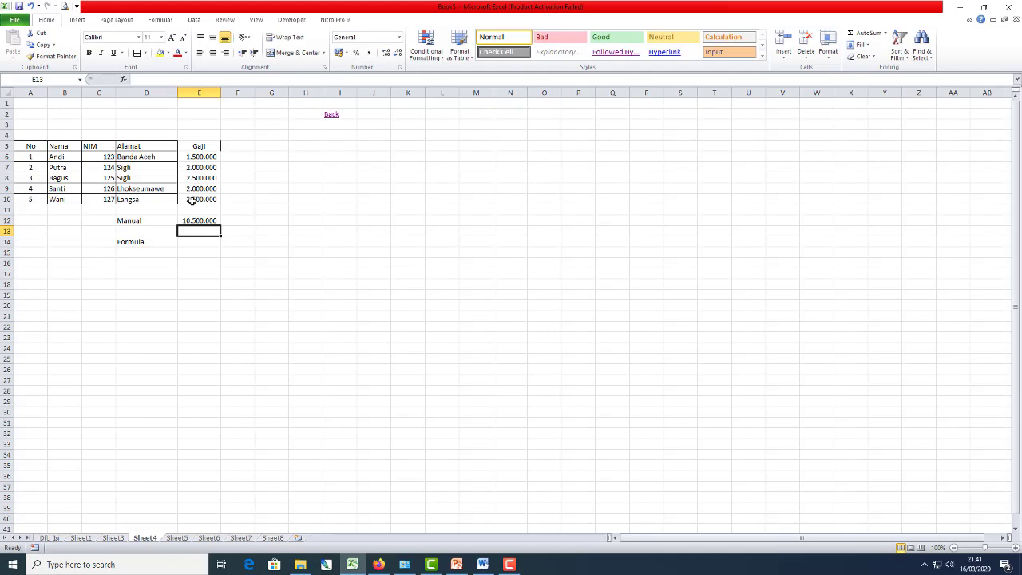
- Total the Gaji values in E14, beside the Formula label, with =SUM(E6:E10)
click(199, 242)
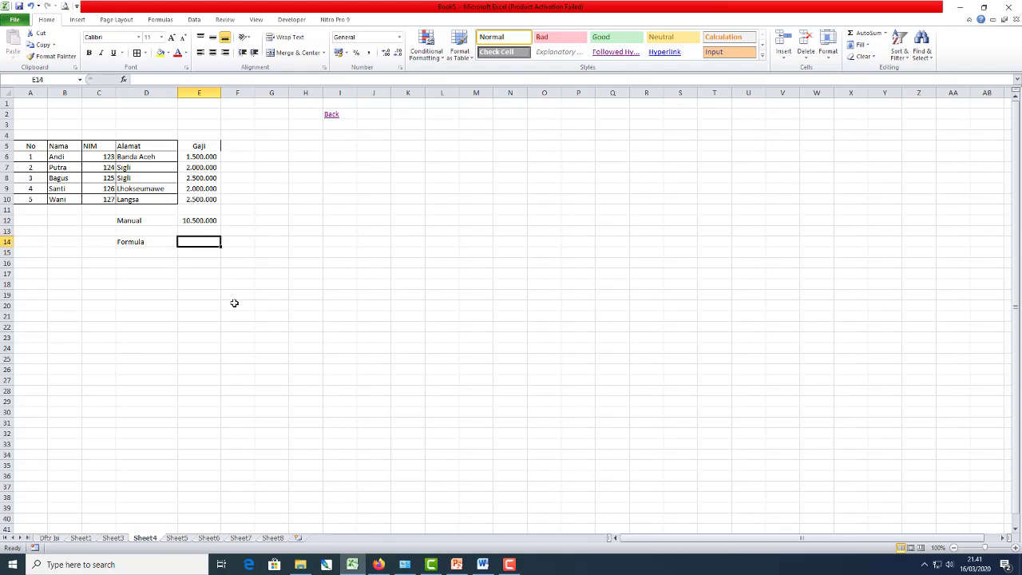
text(=)
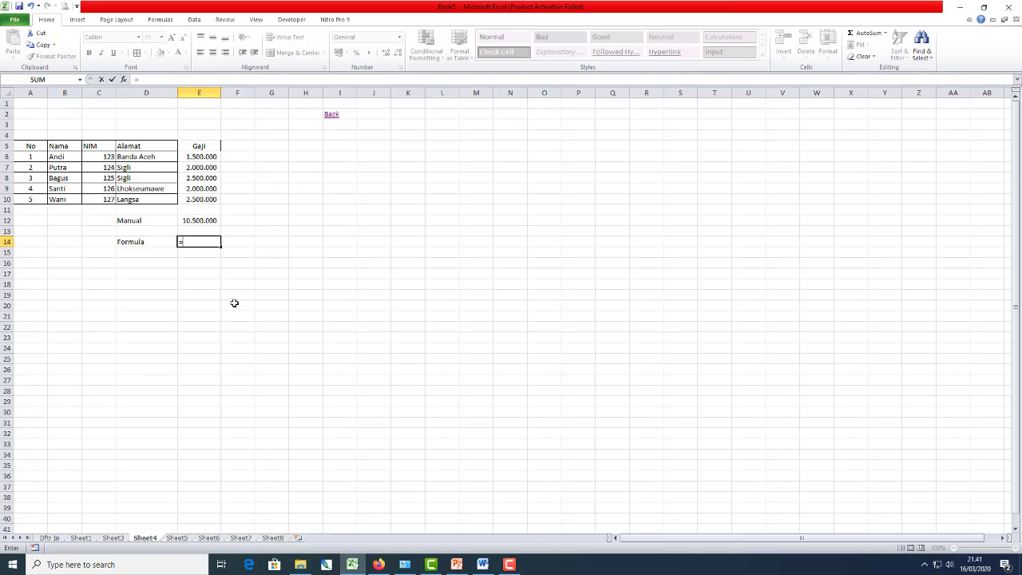
text(sum)
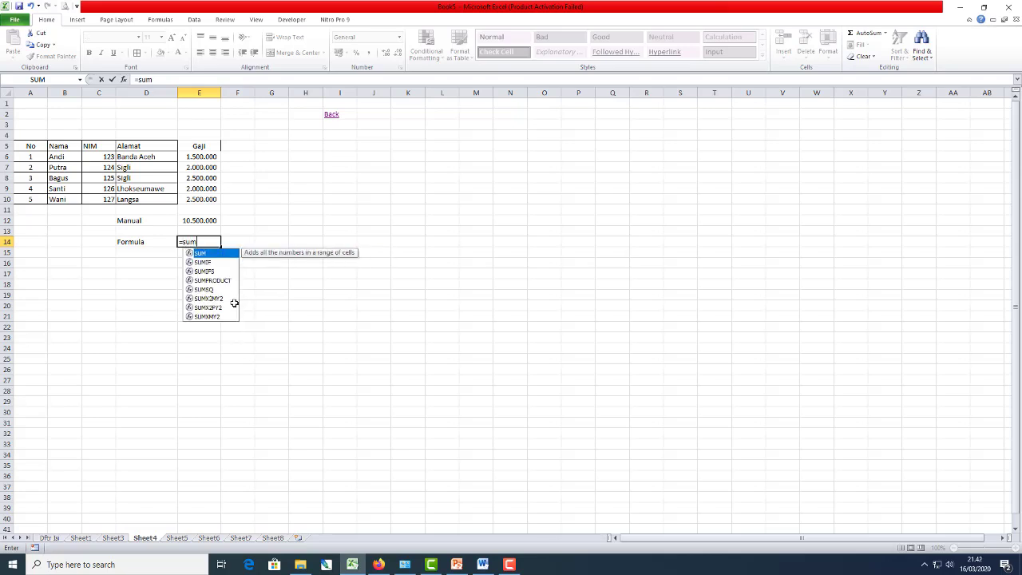
text(()
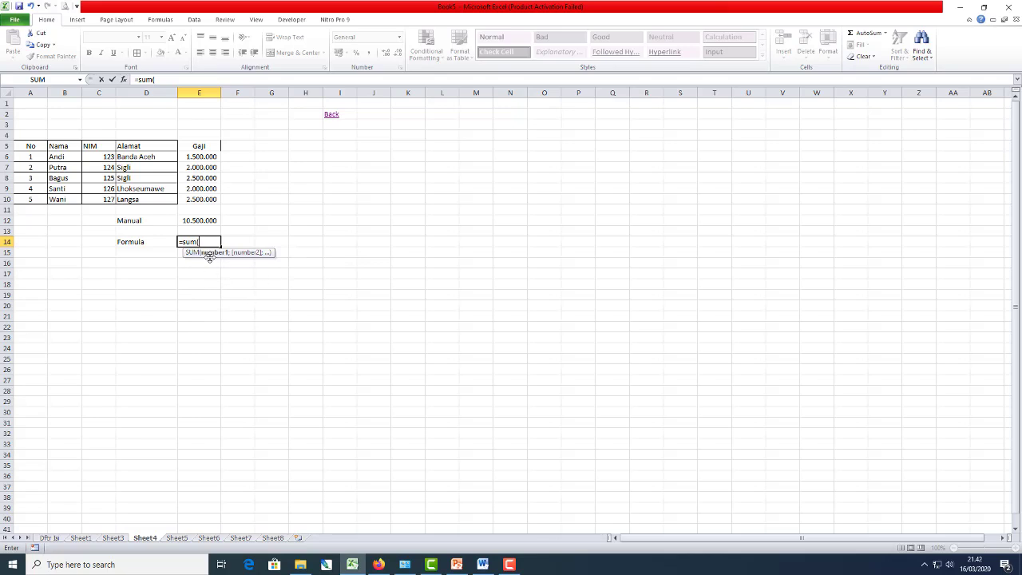
click(196, 159)
click(197, 166)
click(201, 157)
key(F8)
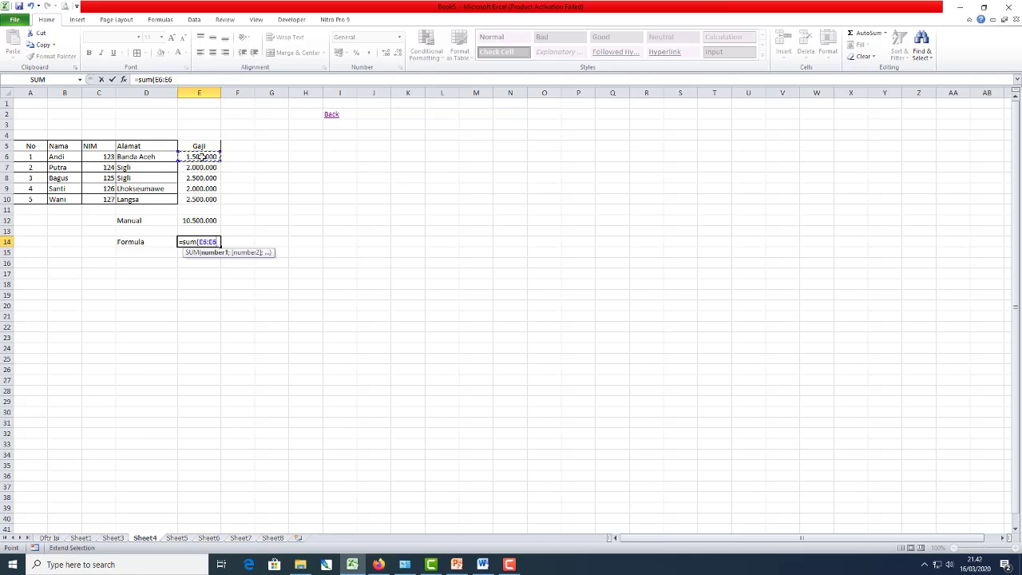
click(201, 198)
text())
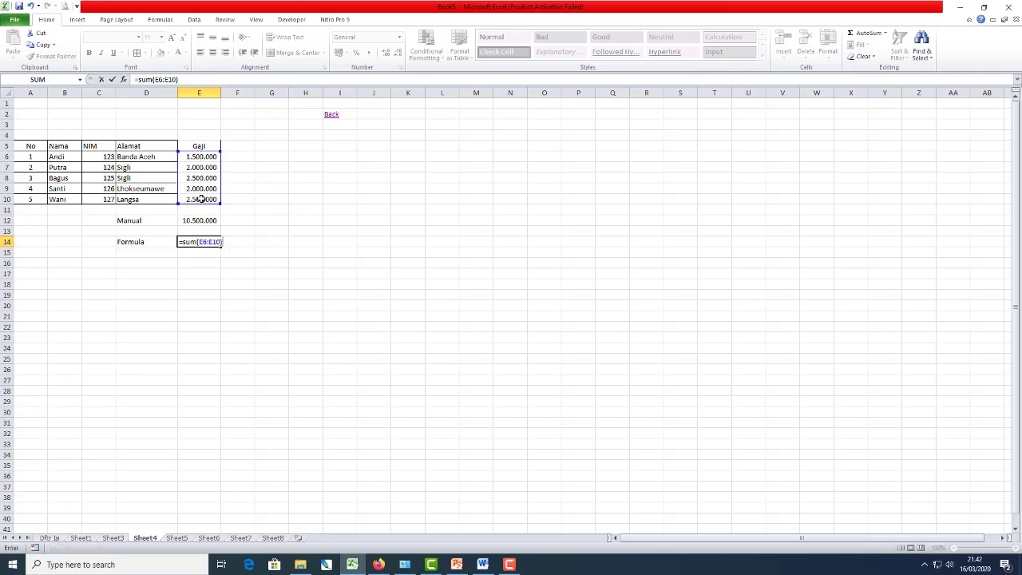
key(Return)
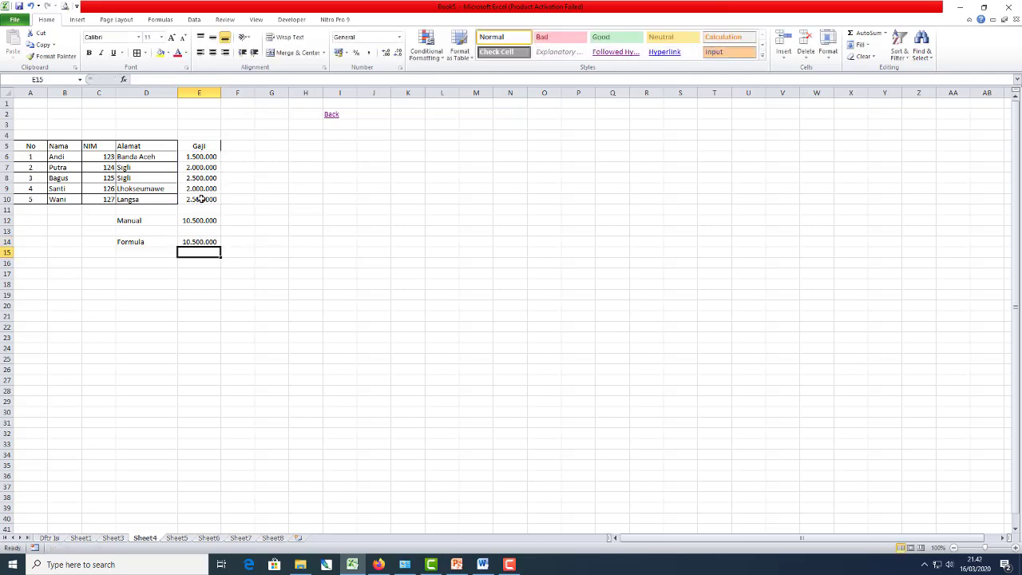
- Compare the manual addition formula in E12 with the SUM formula in E14
key(Up)
key(Up)
key(Up)
key(Up)
key(Down)
key(Down)
key(Down)
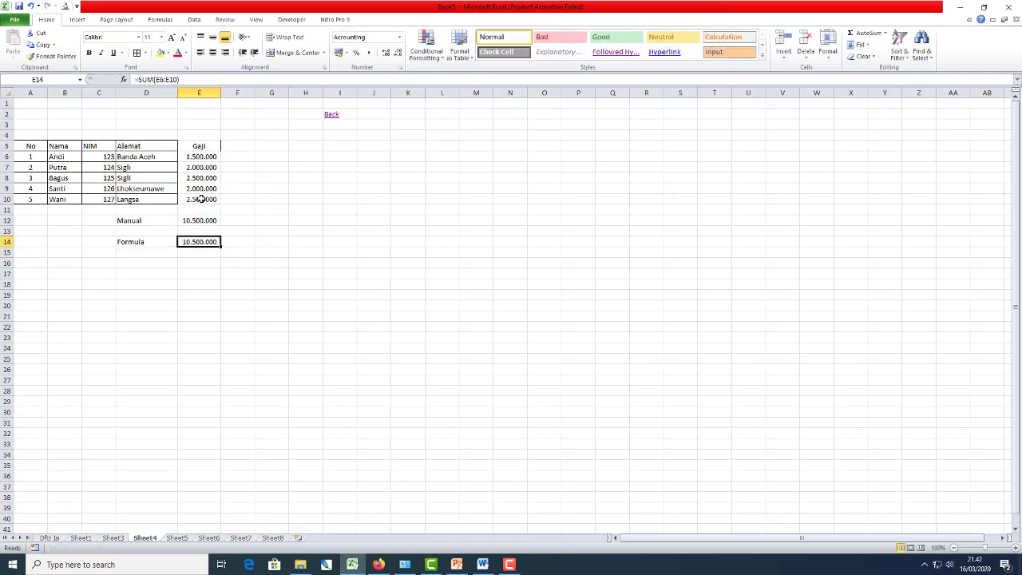
key(Up)
key(Up)
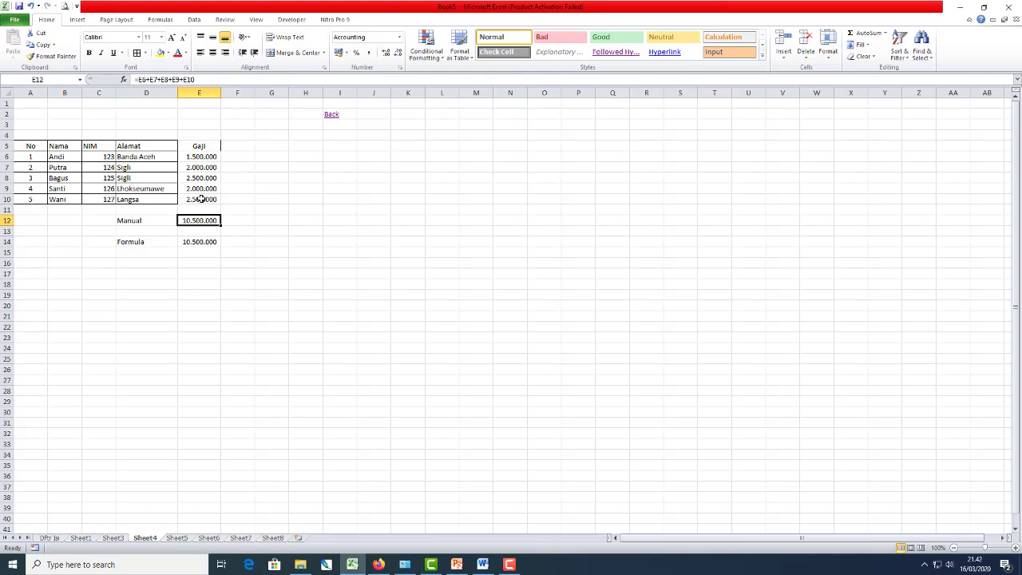
key(Down)
key(Down)
key(Up)
key(Up)
key(Right)
key(Left)
key(Down)
key(Down)
key(Up)
key(Up)
- Delete the contents of the whole table and the totals below it in A5:E14
key(Up)
key(Up)
key(Up)
key(Up)
key(Up)
key(Up)
key(Up)
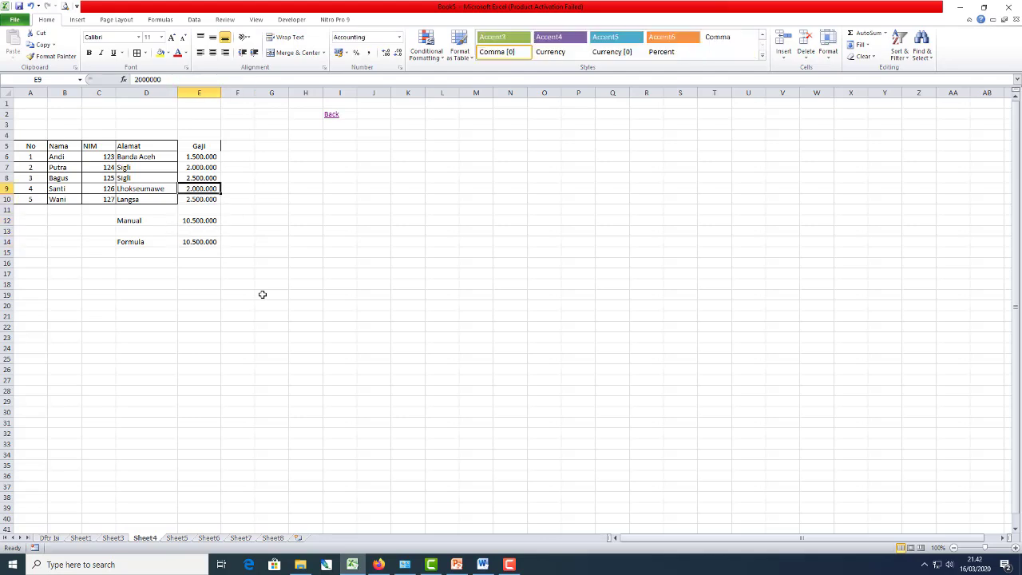
key(Left)
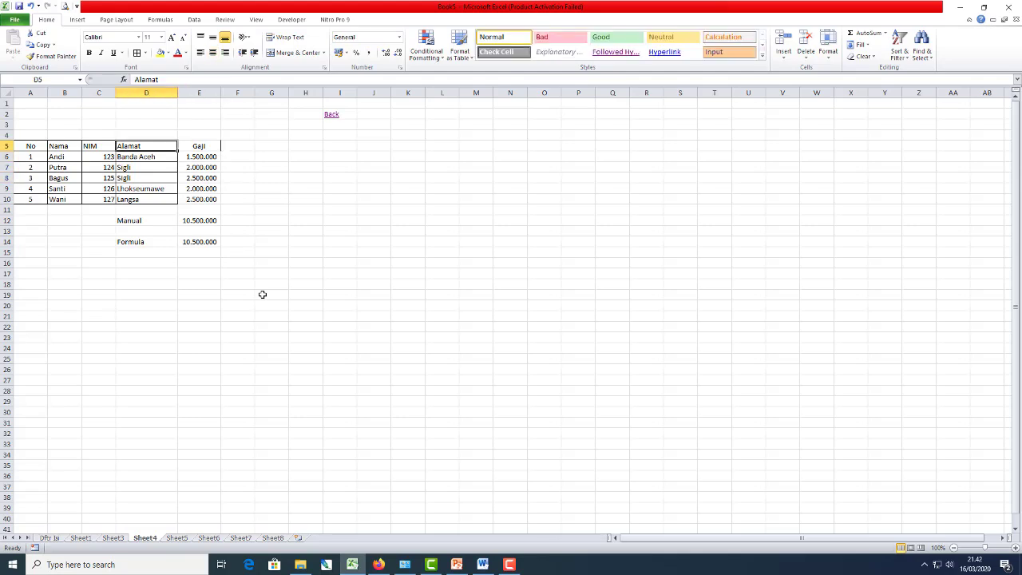
key(Left)
key(Left)
key(Left)
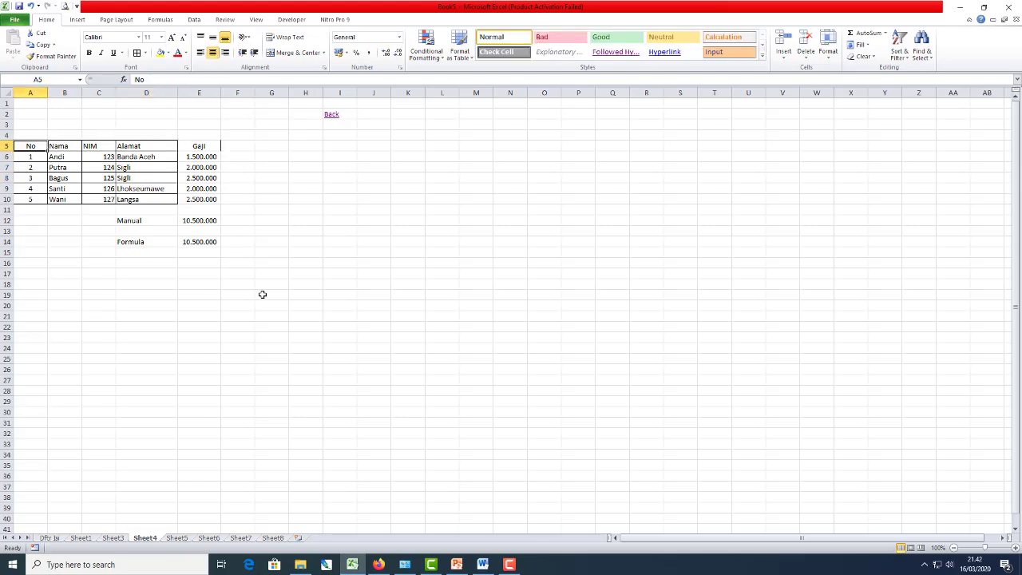
key(ctrl+a)
key(shift+Down)
key(shift+Down)
key(shift+Down)
key(shift+Down)
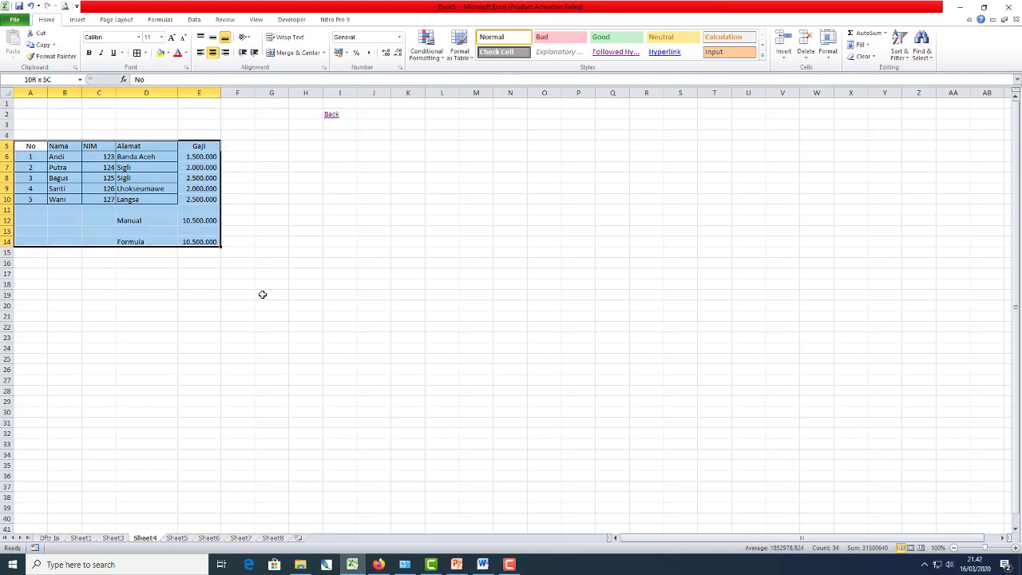
key(Delete)
- Remove all cell borders from the range A4:F11
key(Up)
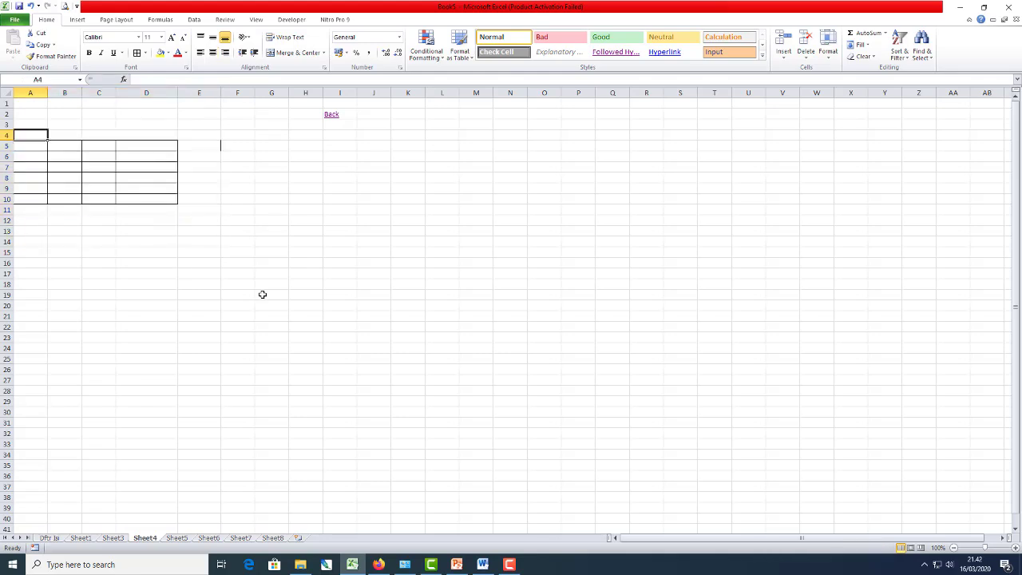
key(shift+Right)
key(shift+Right)
key(shift+Right)
key(shift+Right)
key(shift+Right)
key(shift+Down)
key(shift+Down)
key(shift+Down)
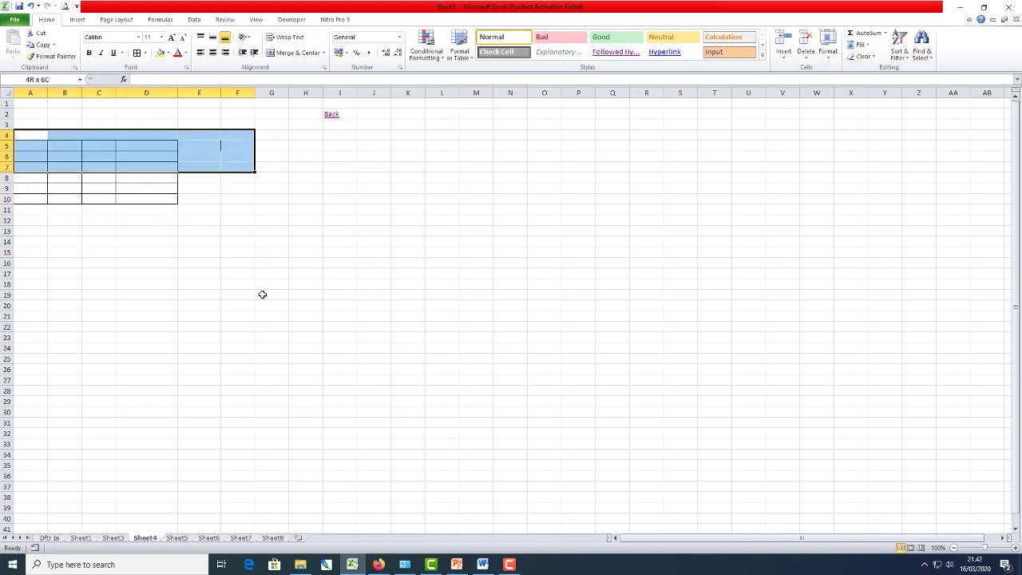
key(shift+Down)
key(shift+Down)
key(shift+Down)
key(shift+Down)
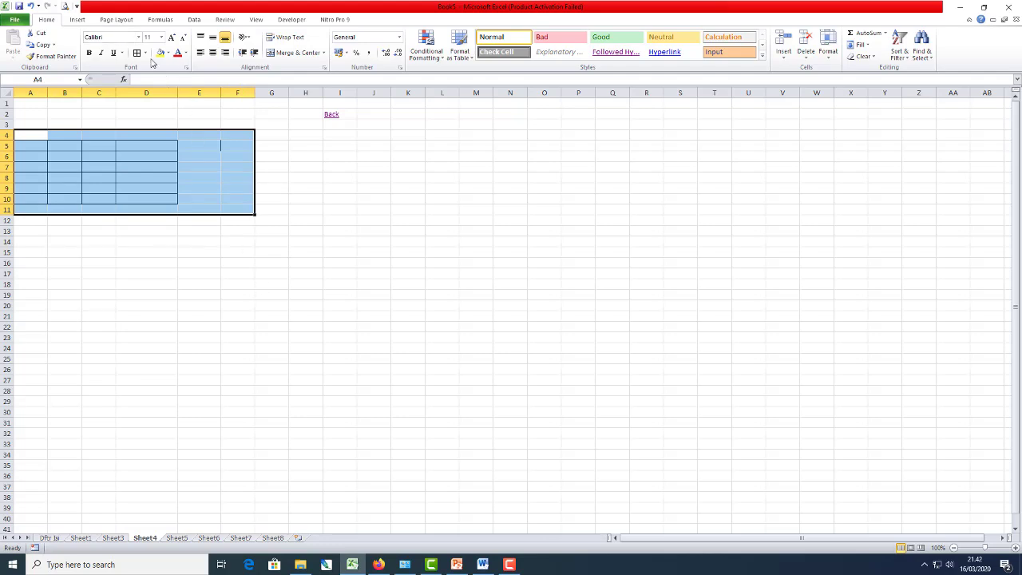
click(144, 53)
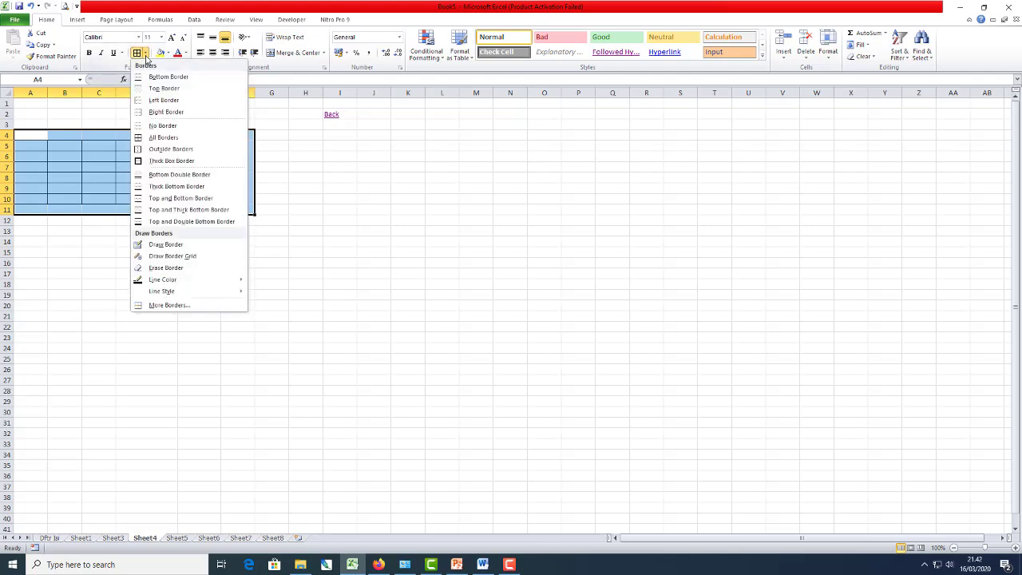
click(161, 126)
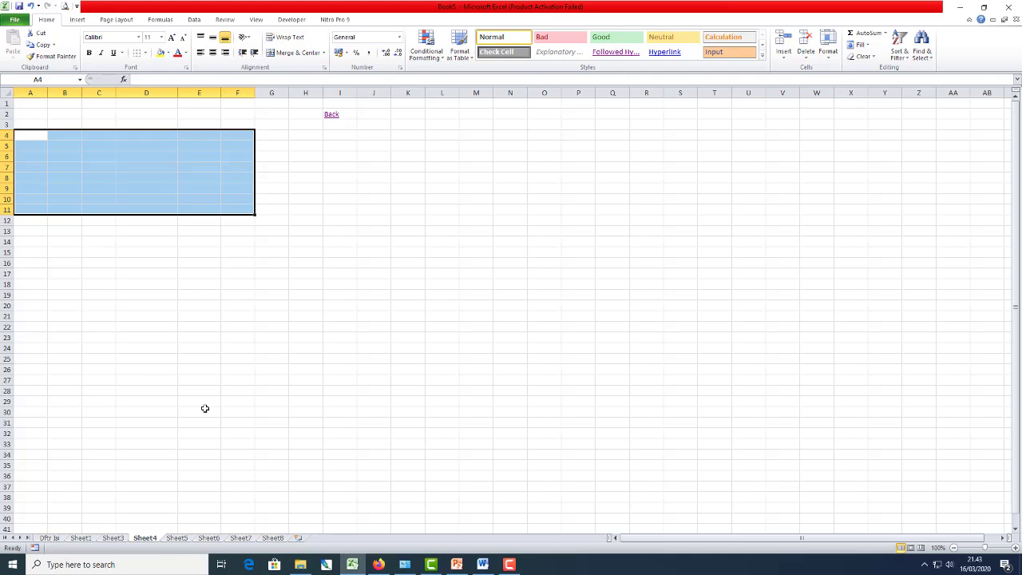
- Enter the headings Tanggal in A4 and Ref. in C4 for a new table
click(252, 366)
click(34, 138)
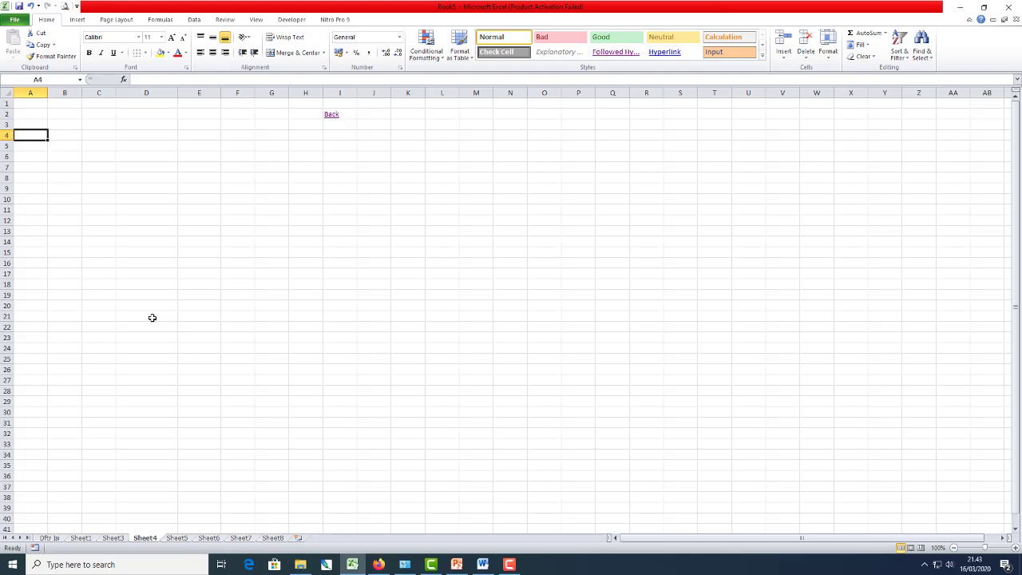
key(Right)
key(Left)
text(Tanggal)
key(Right)
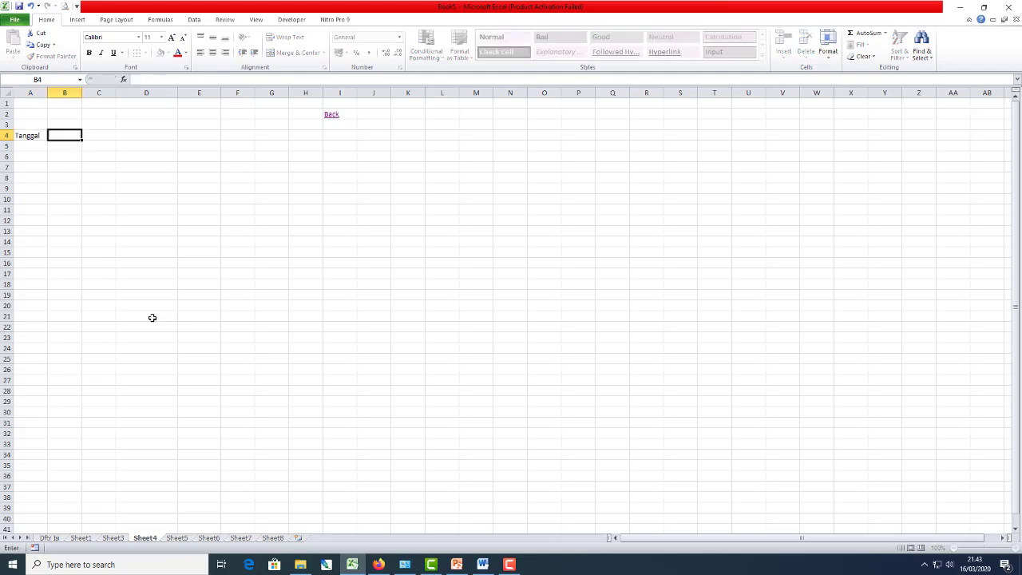
key(Right)
text(Ref)
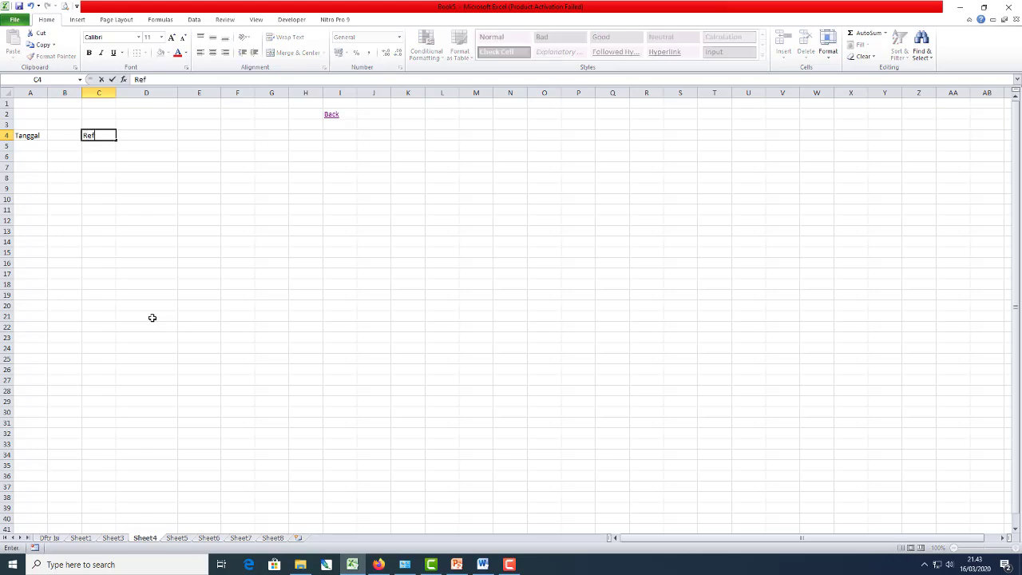
text(.)
key(Right)
key(Left)
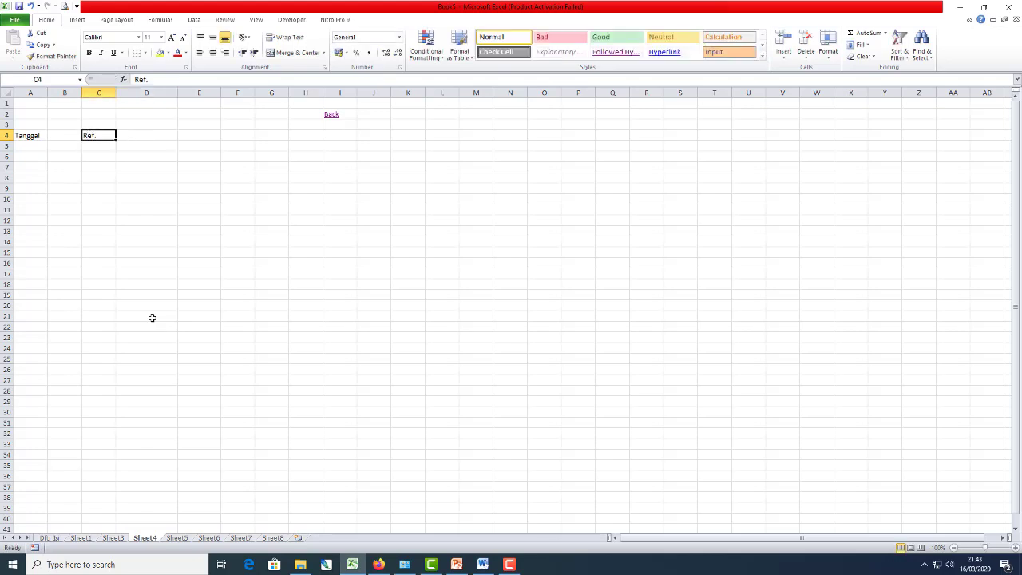
- Enter the headings Item, Debet/Masuk, Kredit/Keluar and Saldo in D4:G4
key(Down)
key(Up)
key(Right)
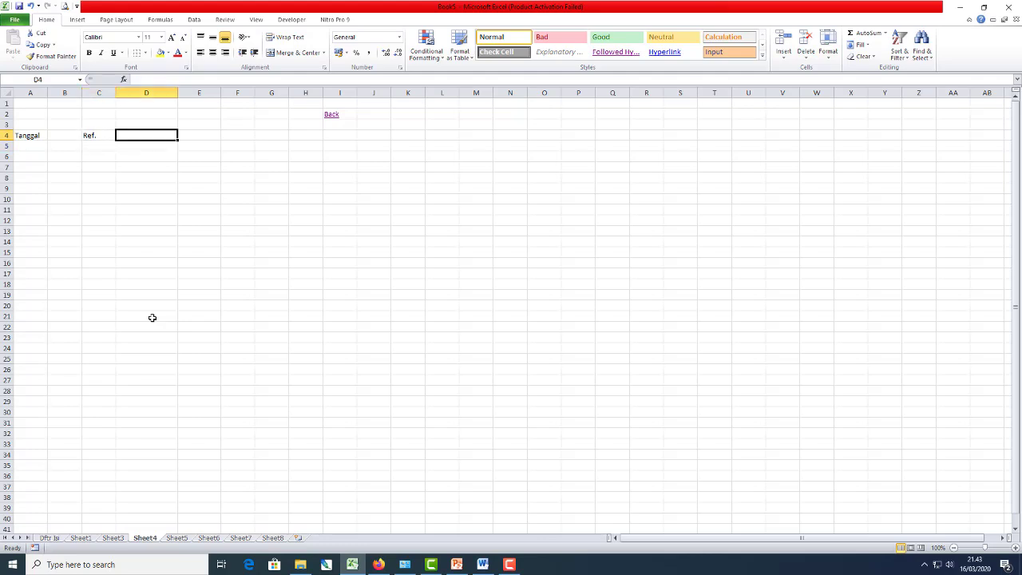
text(Item)
key(Tab)
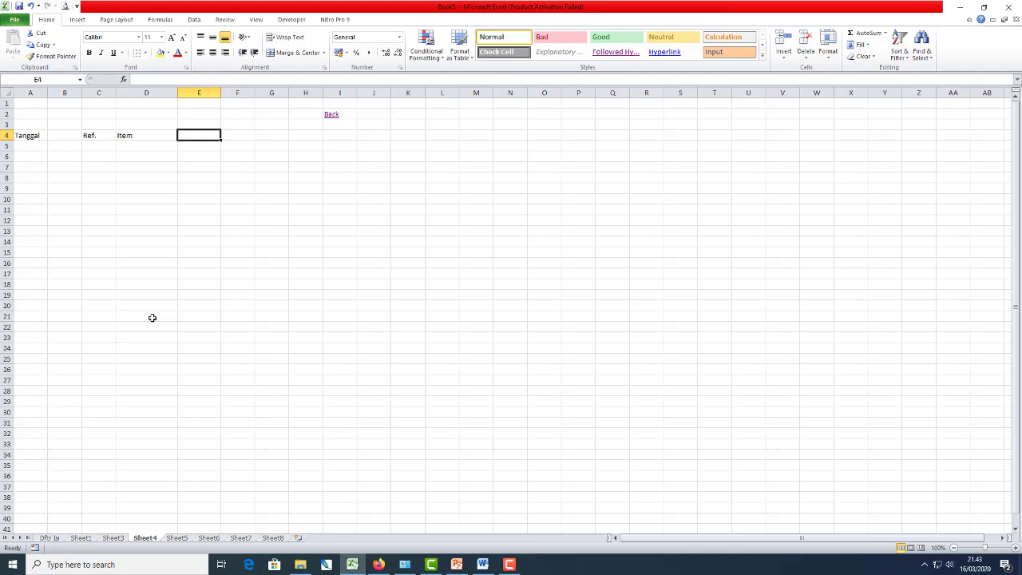
text(D)
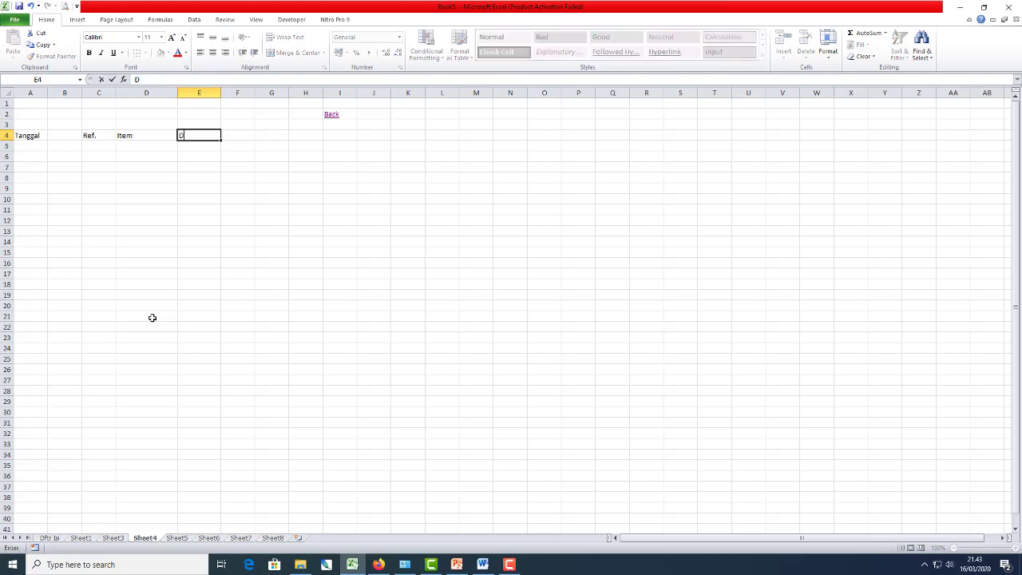
text(ebet/Masuk)
key(Tab)
text(Kr)
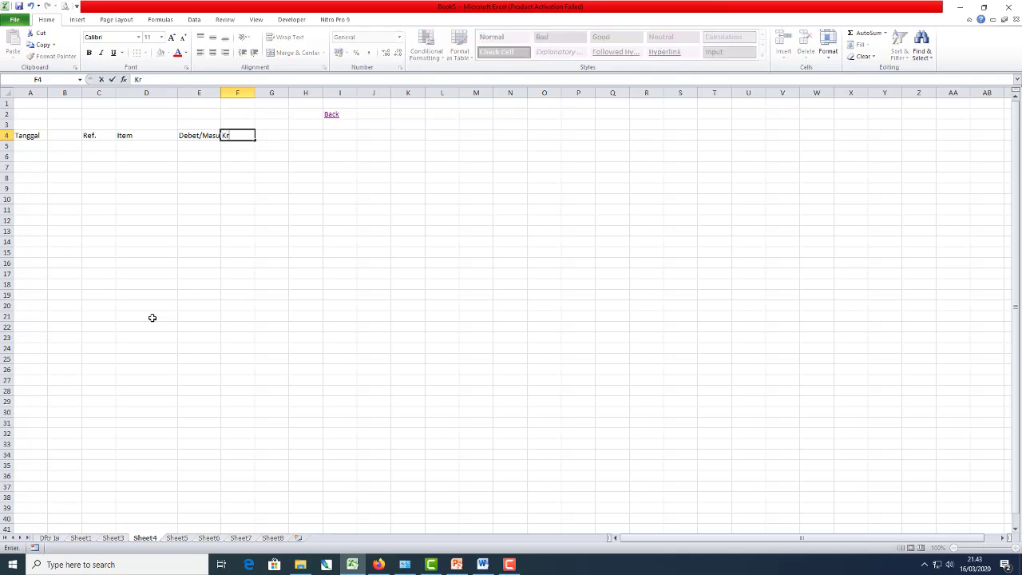
text(edit/Keluar)
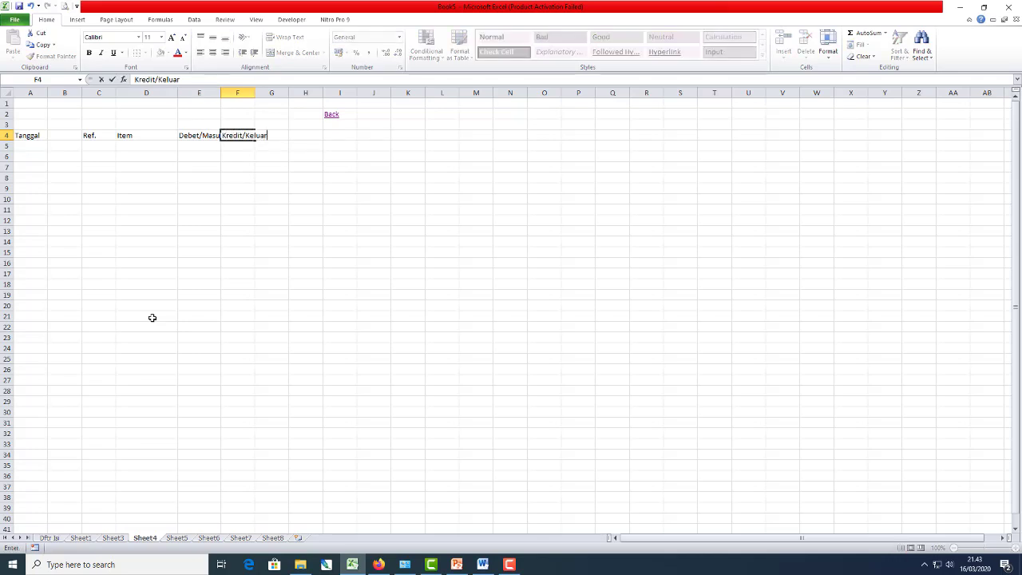
key(Tab)
text(Saldo)
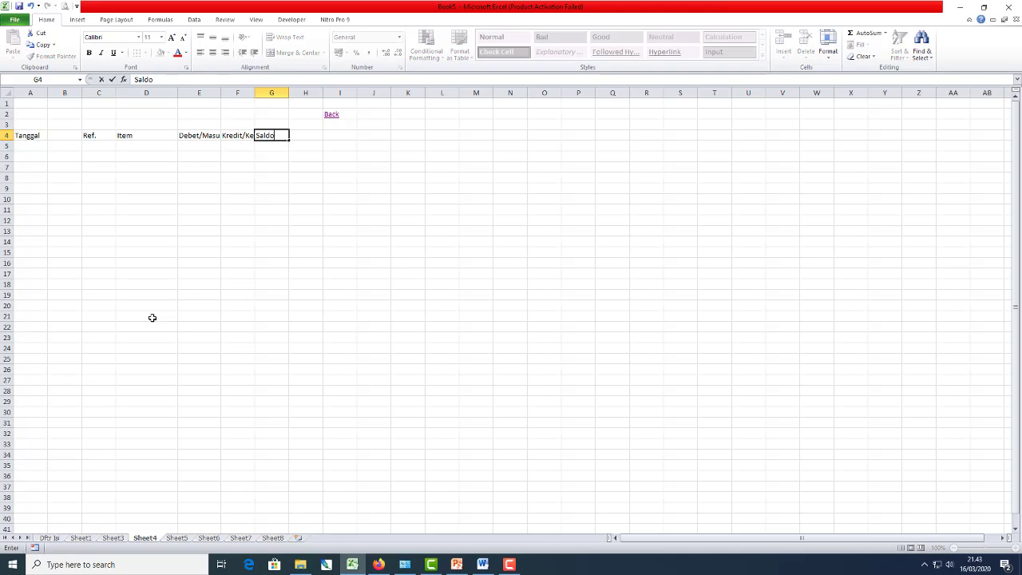
key(Return)
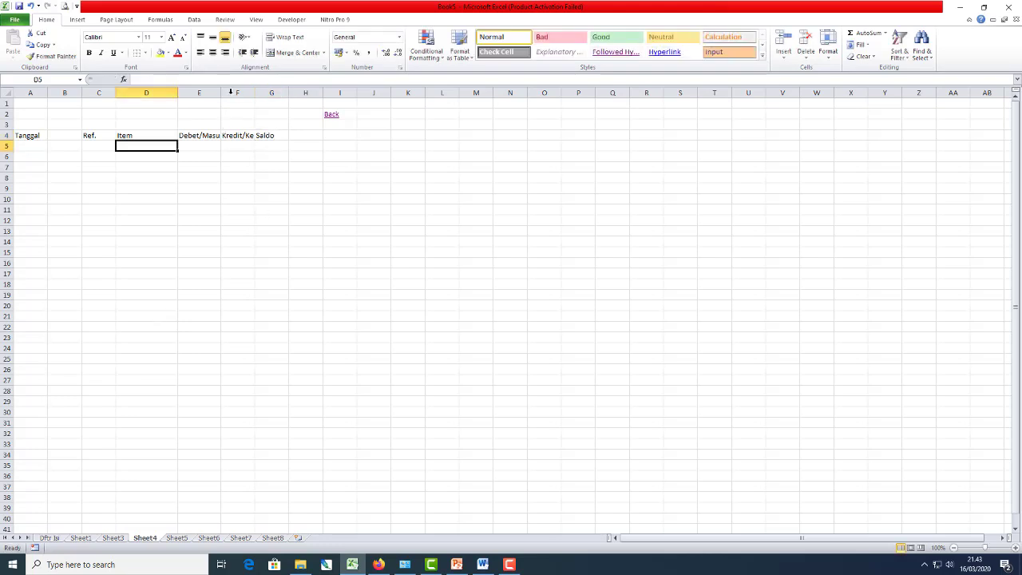
- Widen column E and shorten the headings in E4 and F4 to Debet and Kredit
drag(220, 94, 233, 93)
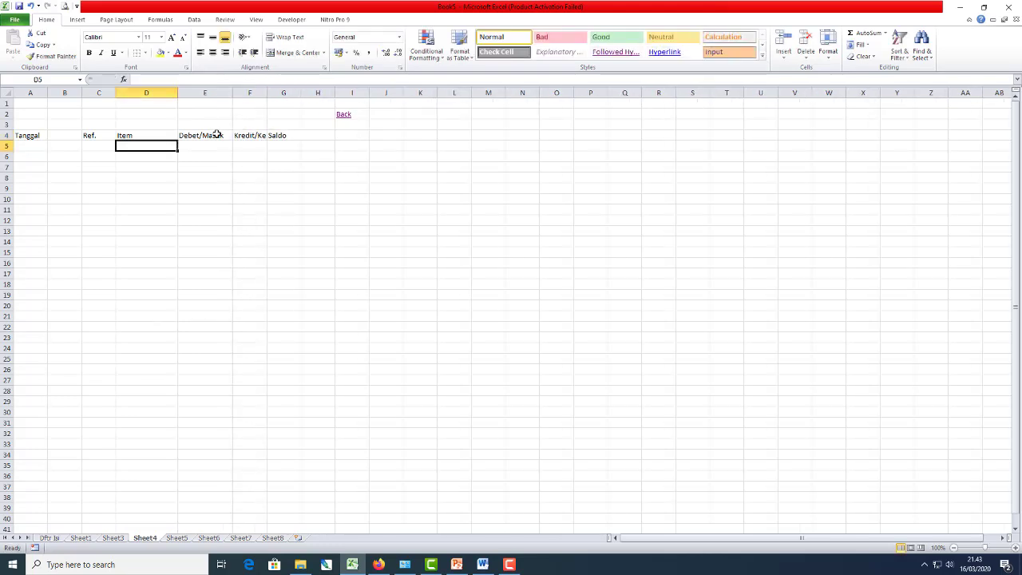
click(209, 136)
double_click(213, 135)
drag(224, 136, 200, 135)
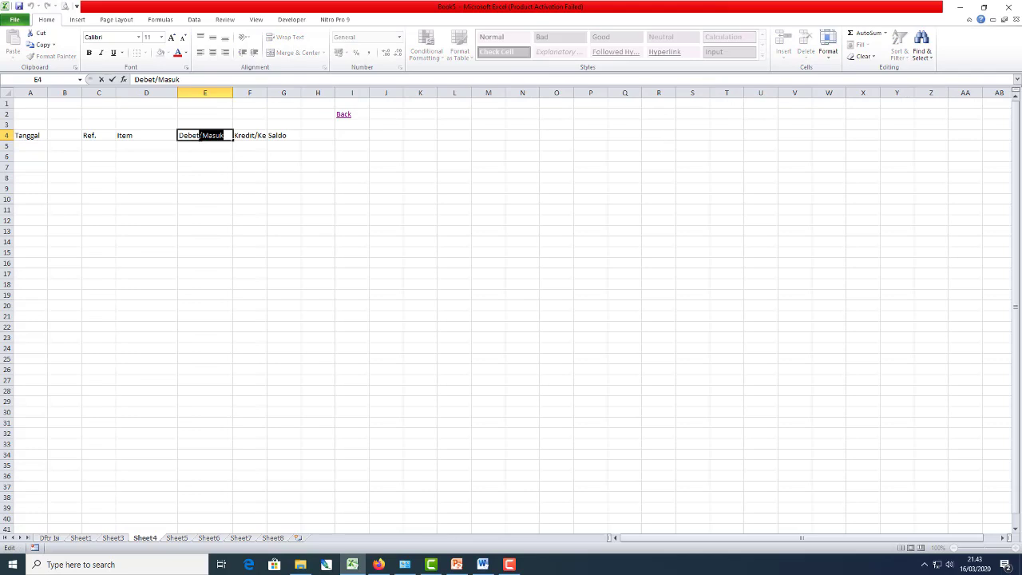
key(Delete)
key(Tab)
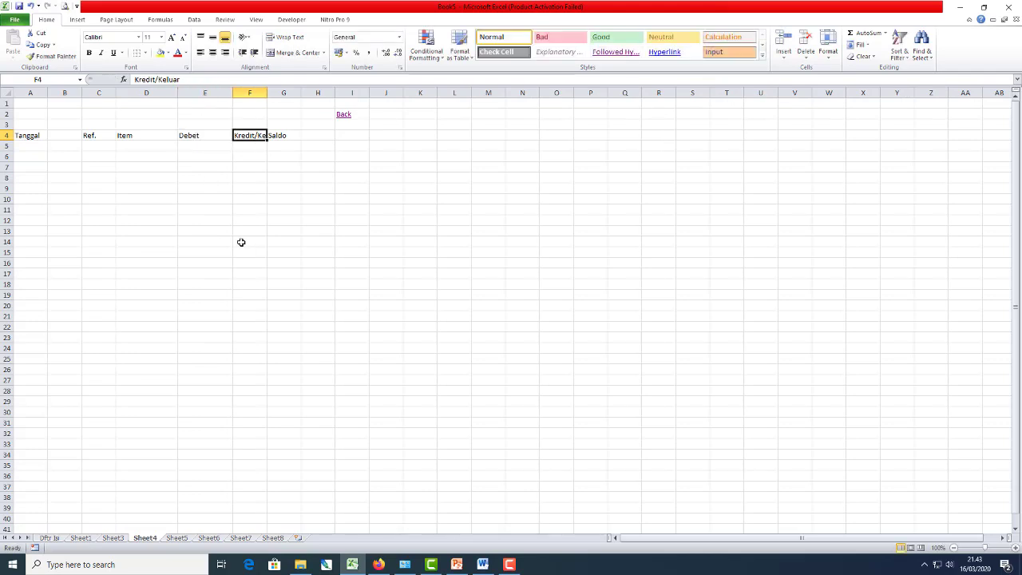
text(Kred)
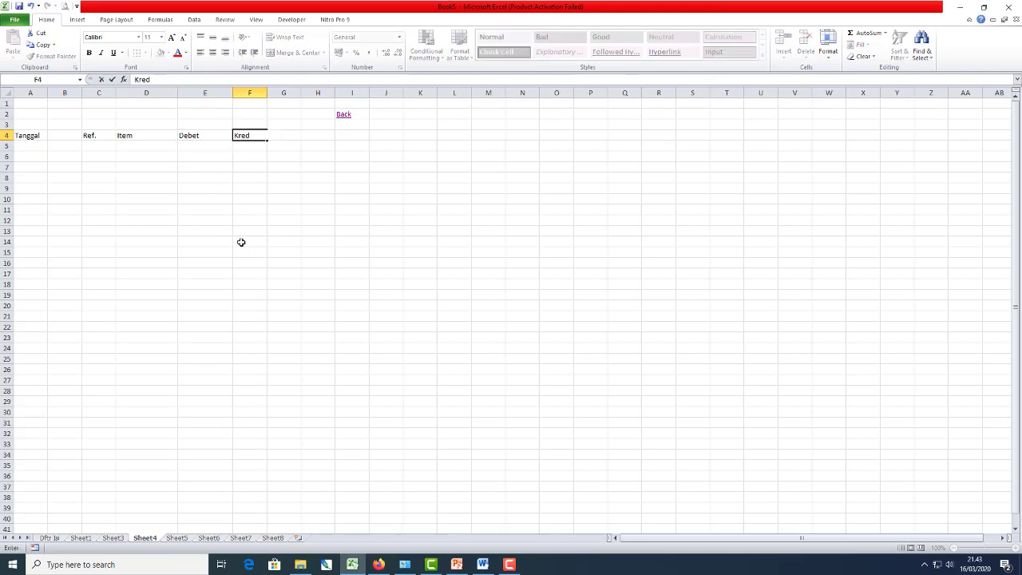
text(it)
key(Tab)
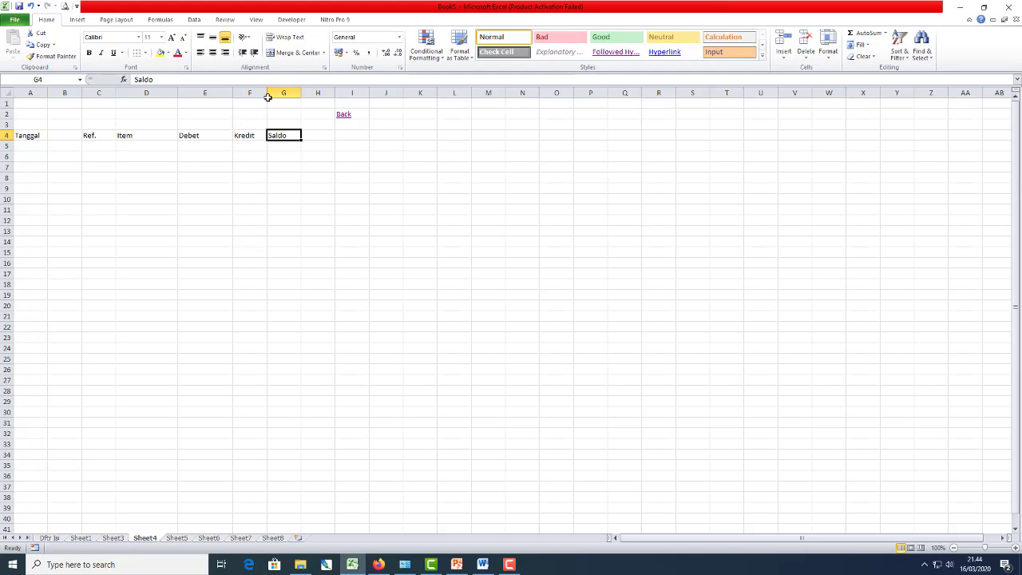
- Widen the Kredit and Item columns F and D, and narrow the empty column B
drag(268, 96, 296, 97)
drag(314, 98, 315, 97)
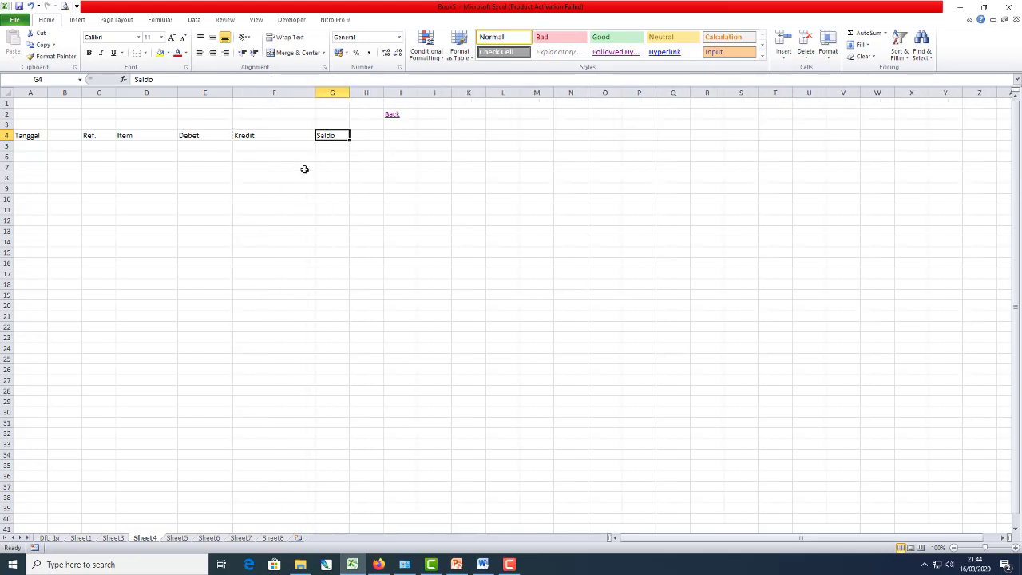
drag(178, 93, 237, 94)
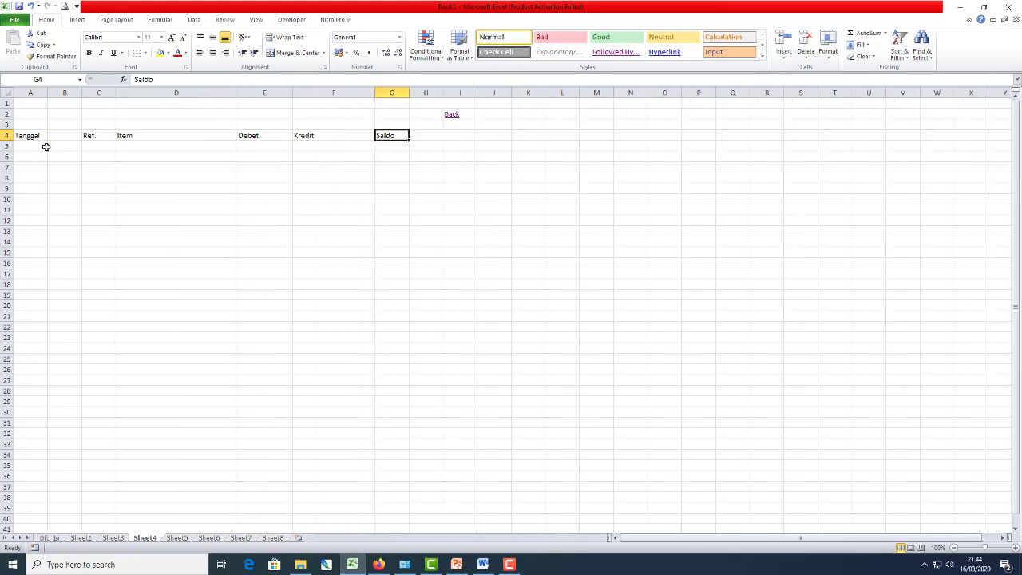
drag(81, 94, 360, 101)
click(178, 240)
- Merge and center A1:G1, and center the table headings in A4:G4
click(37, 104)
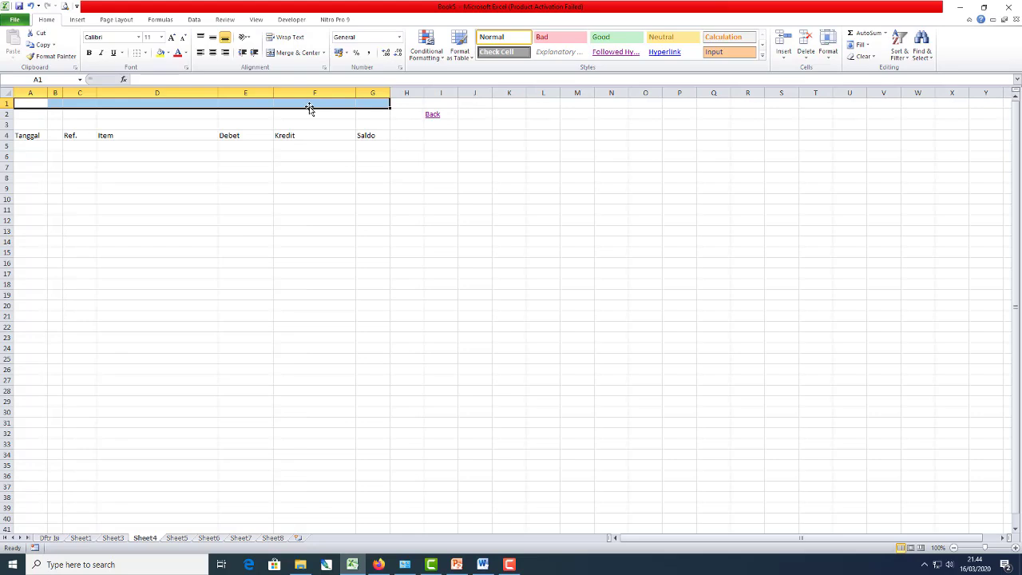
click(295, 52)
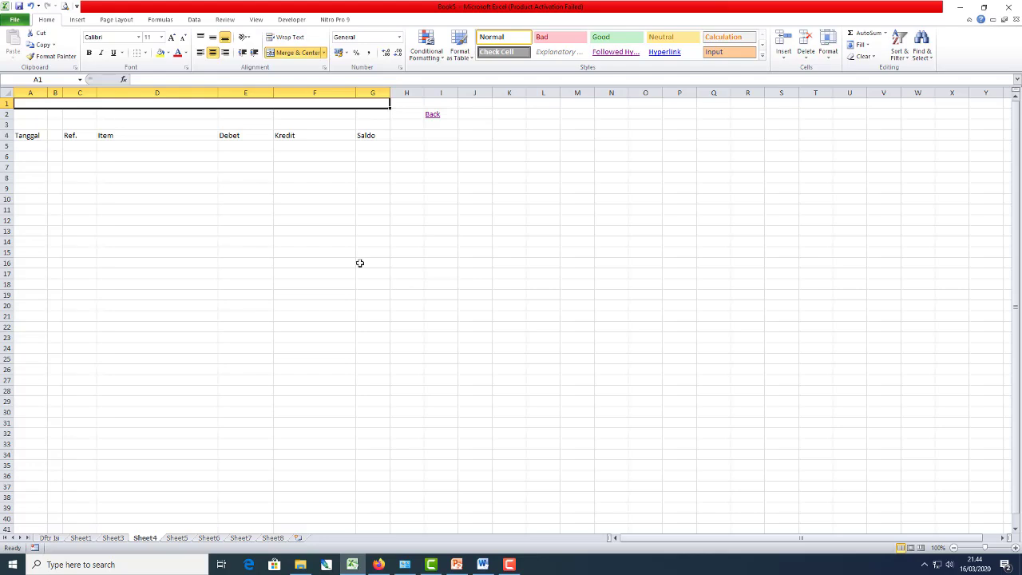
drag(32, 135, 368, 134)
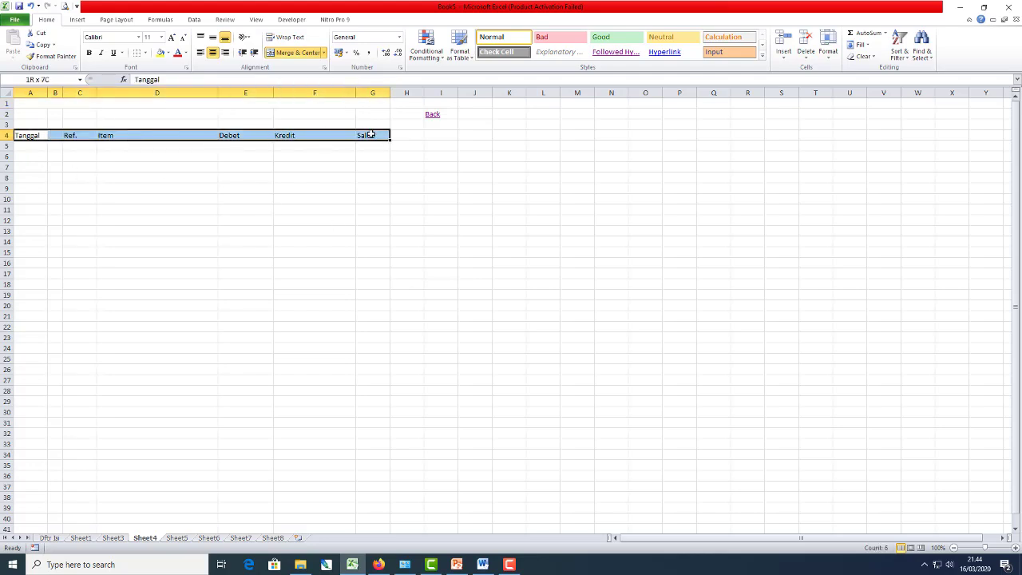
click(213, 53)
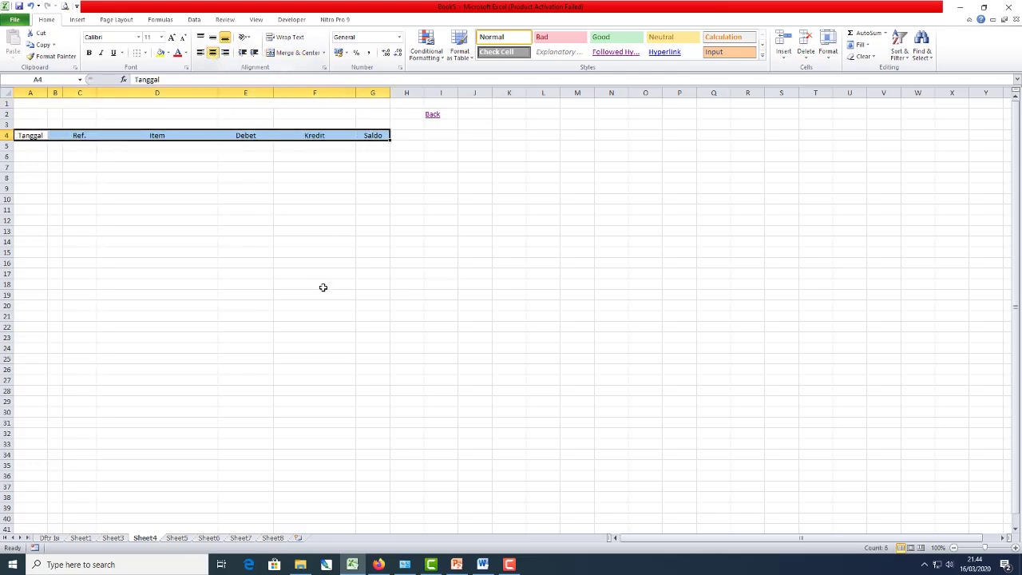
click(323, 285)
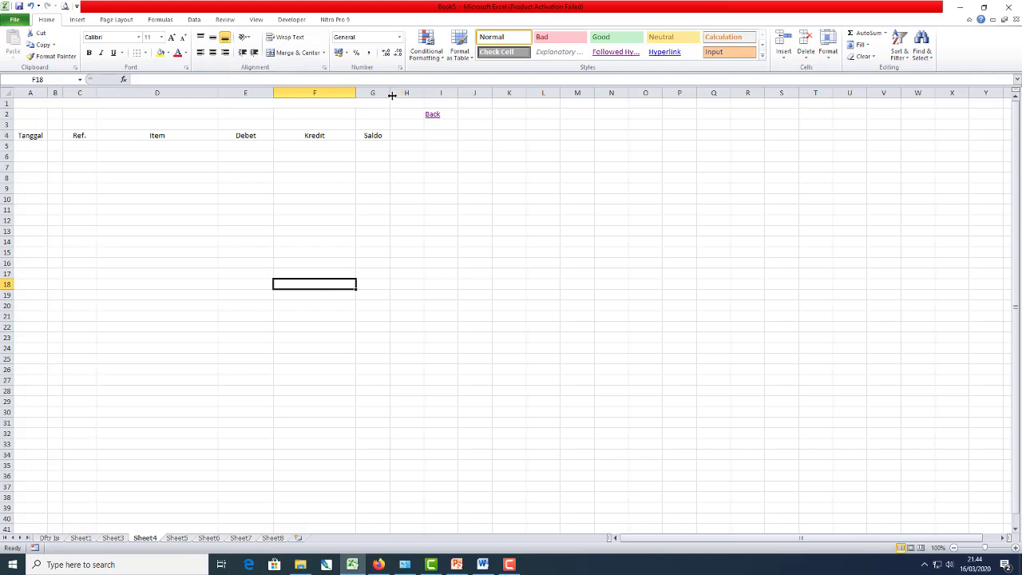
- Widen the Saldo column G and make the Debet column E slightly wider
drag(390, 93, 418, 92)
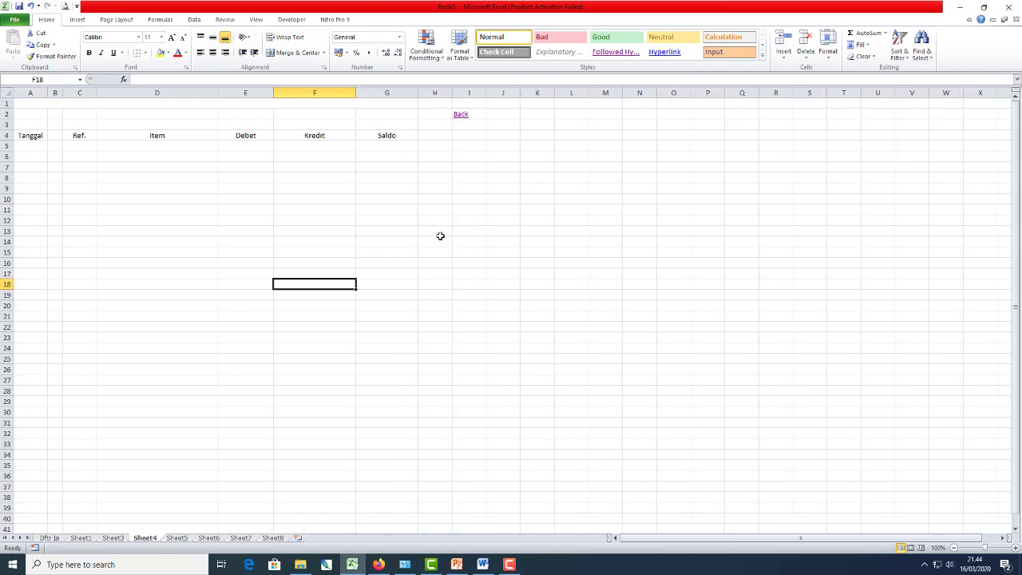
drag(273, 93, 283, 95)
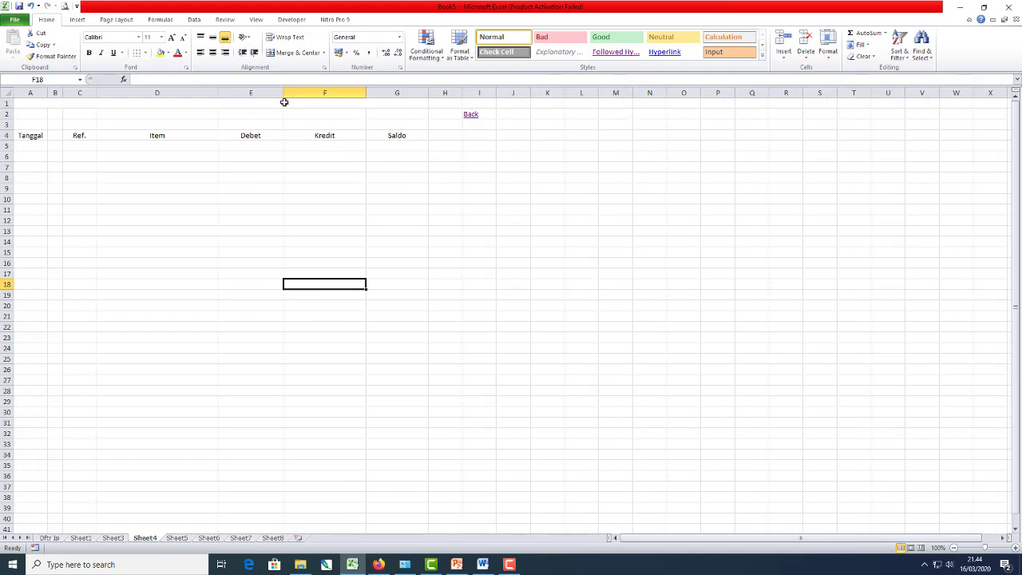
- Enter the first transaction's date as Maret in A5 and 1 in B5
click(170, 147)
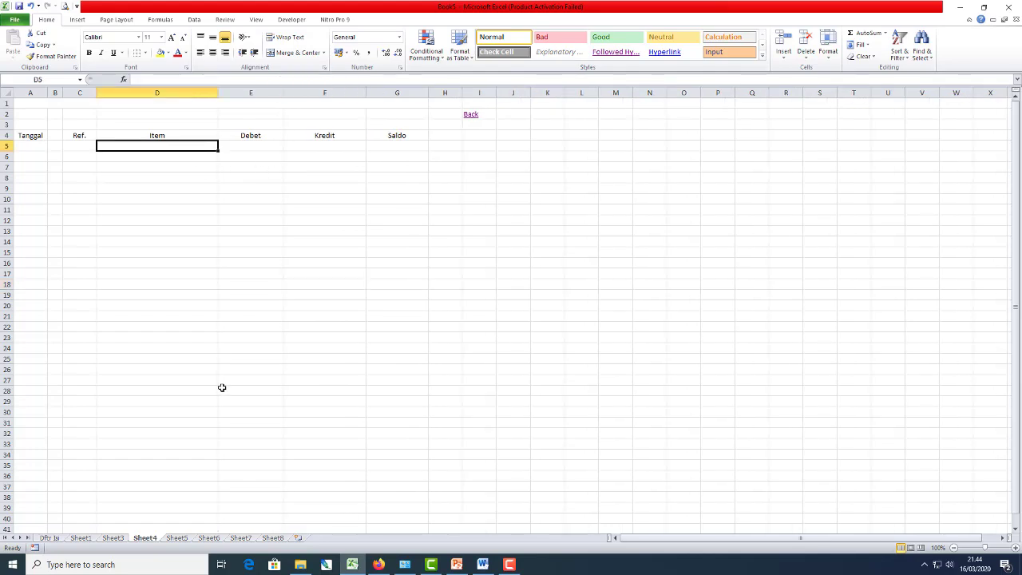
key(Left)
key(Left)
key(Left)
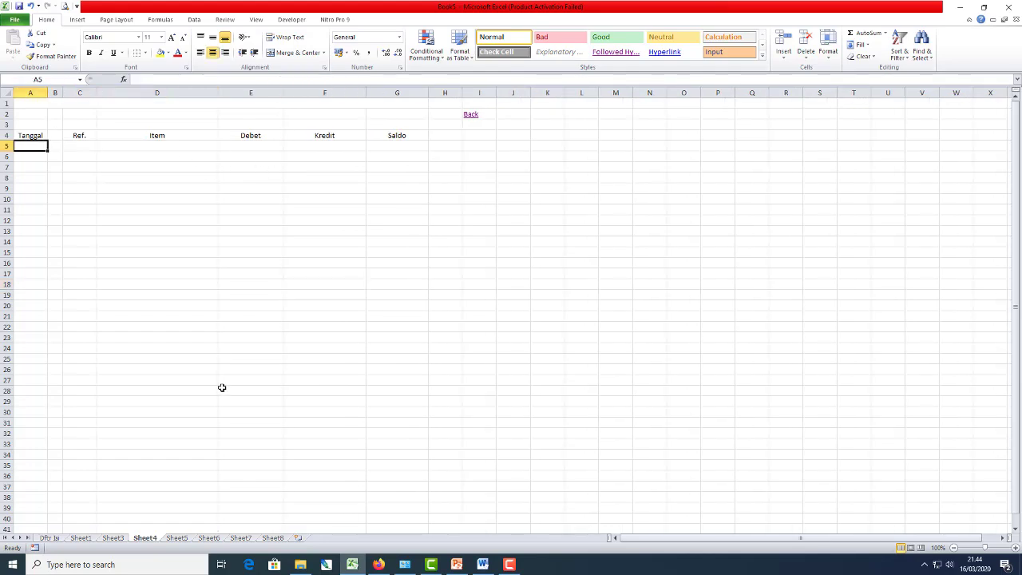
text(Maret)
key(Tab)
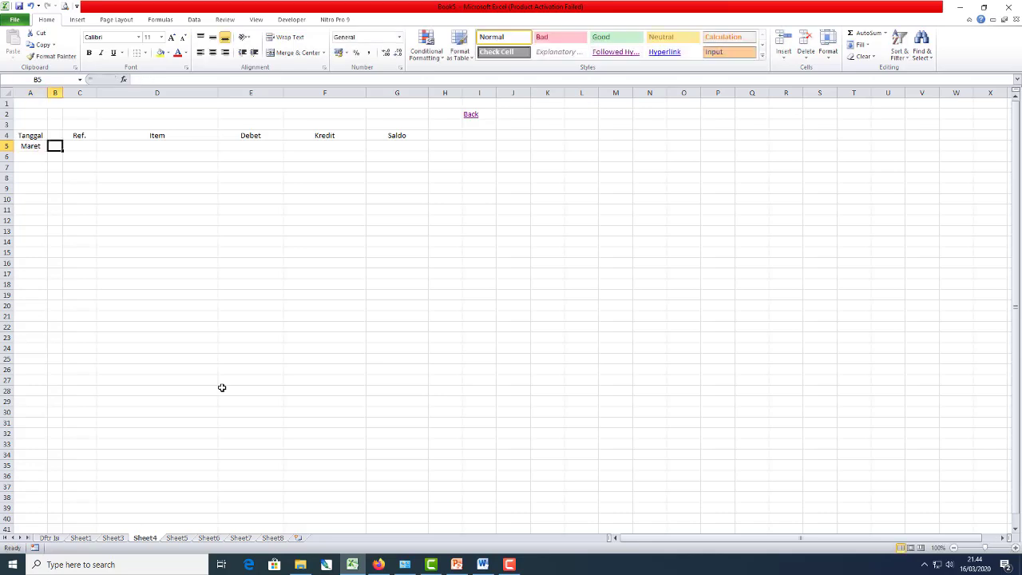
text(1)
key(Tab)
key(Tab)
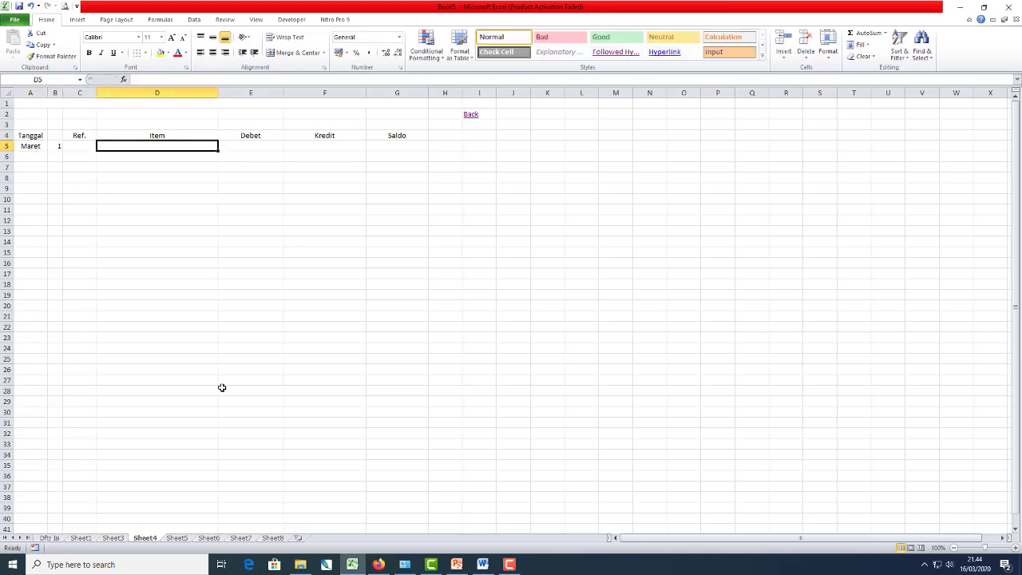
- Enter the item Mendapat Uang Jajan in D5 with a Debet amount of 15000000 in E5
text(Menda)
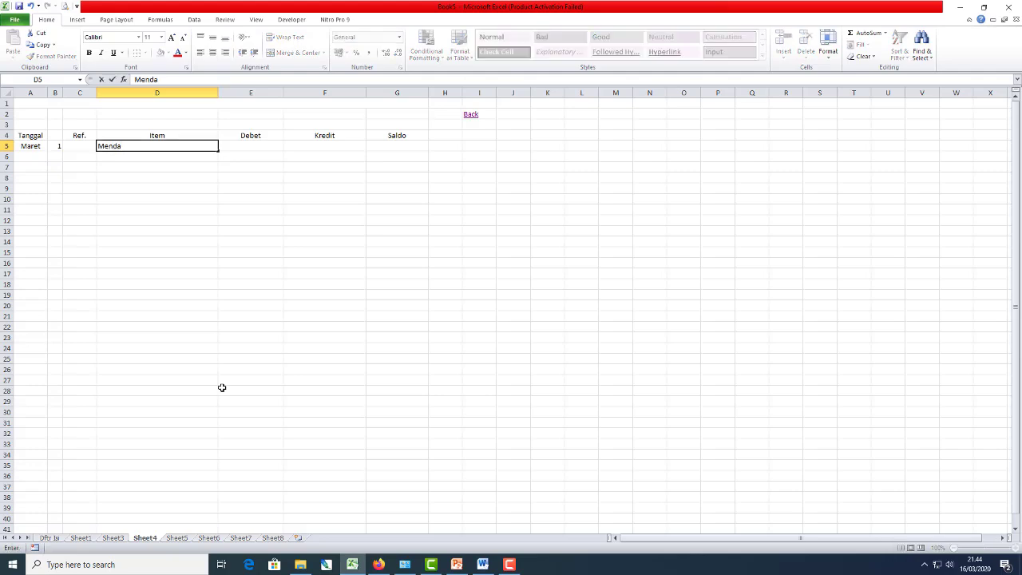
text(pat Uang Jajan)
key(Tab)
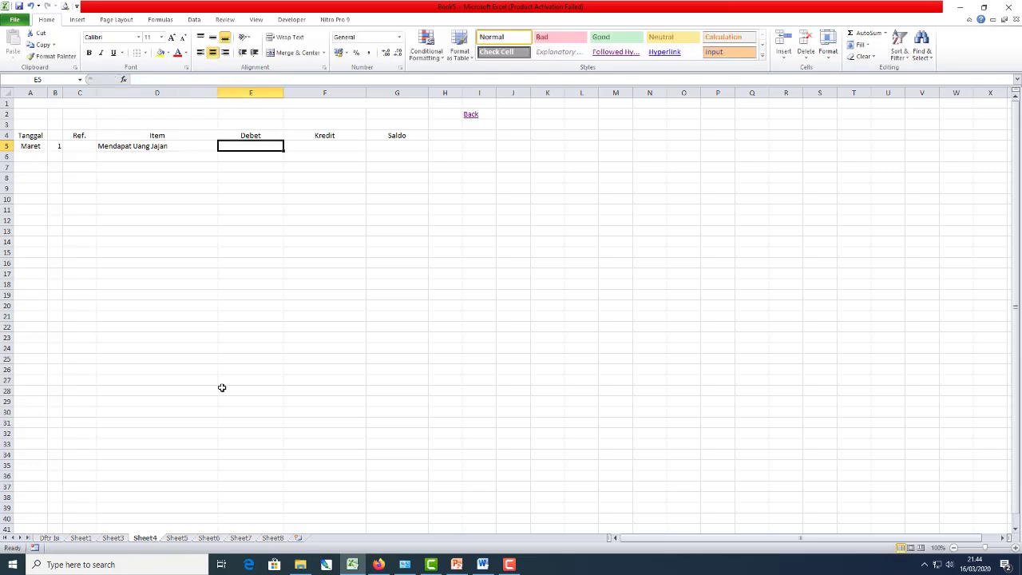
text(15)
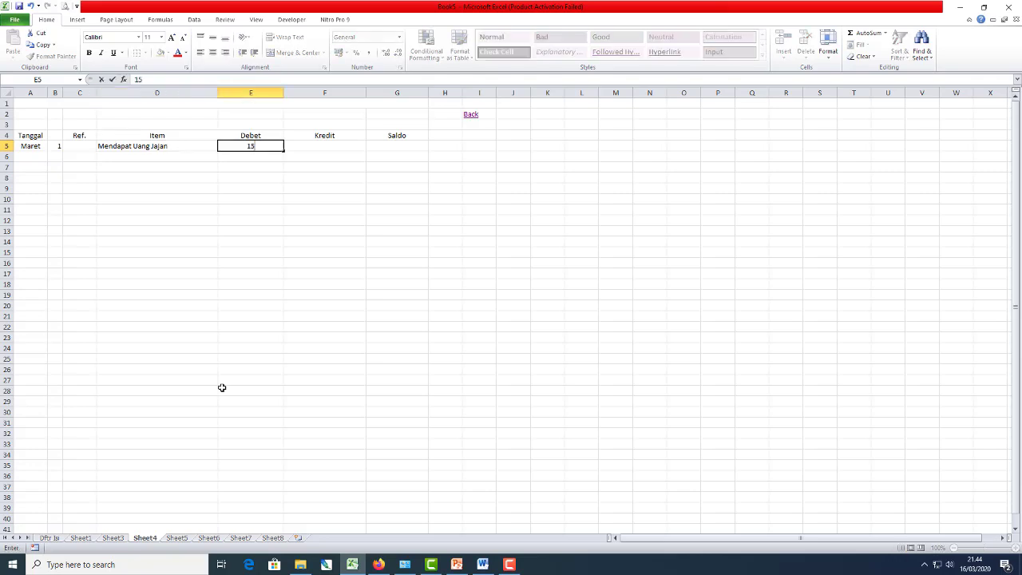
text(000000)
key(Return)
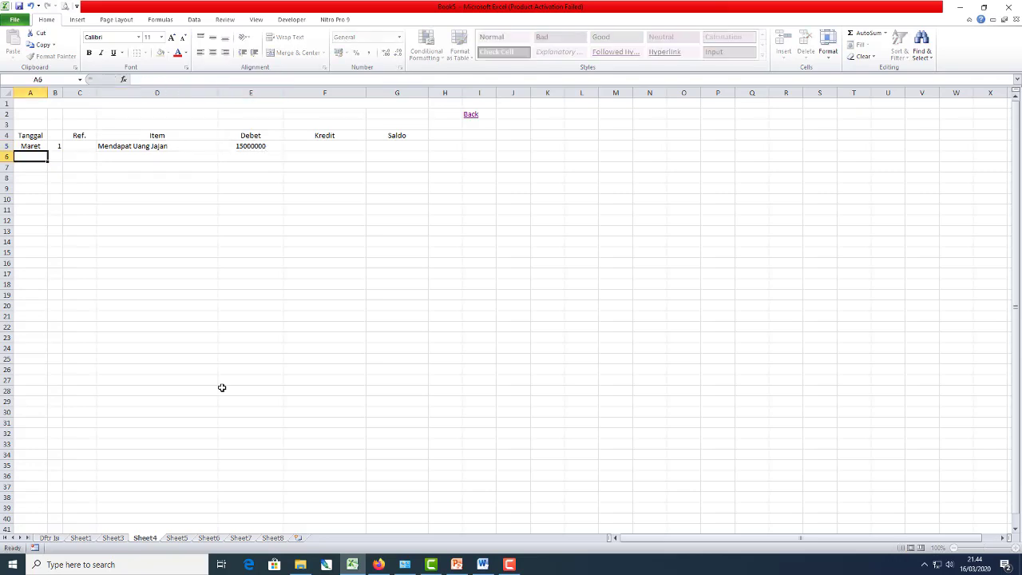
- Apply the comma number style without decimals to the Debet, Kredit and Saldo cells E5:G34
key(Up)
key(Right)
key(Right)
key(Right)
key(Right)
key(Right)
key(Left)
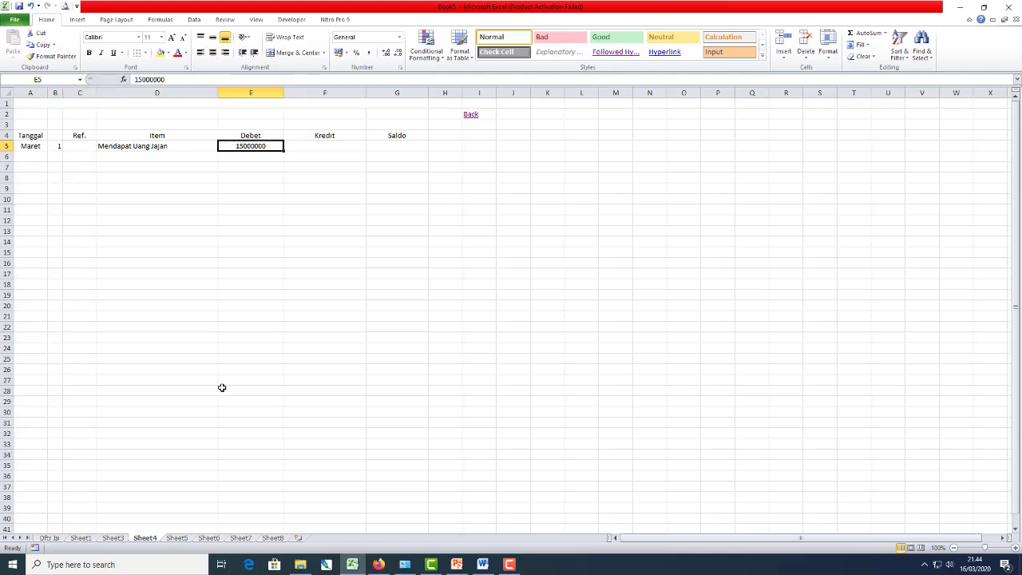
key(shift+Right)
key(shift+Right)
key(shift+Down)
key(shift+Down)
key(shift+Down)
key(shift+Down)
key(shift+Down)
key(shift+Down)
key(shift+Down)
key(shift+Down)
key(shift+Down)
key(shift+Down)
key(shift+Down)
key(shift+Down)
key(shift+Down)
key(shift+Down)
key(shift+Down)
key(shift+Down)
key(shift+Down)
key(shift+Down)
key(shift+Down)
key(shift+Down)
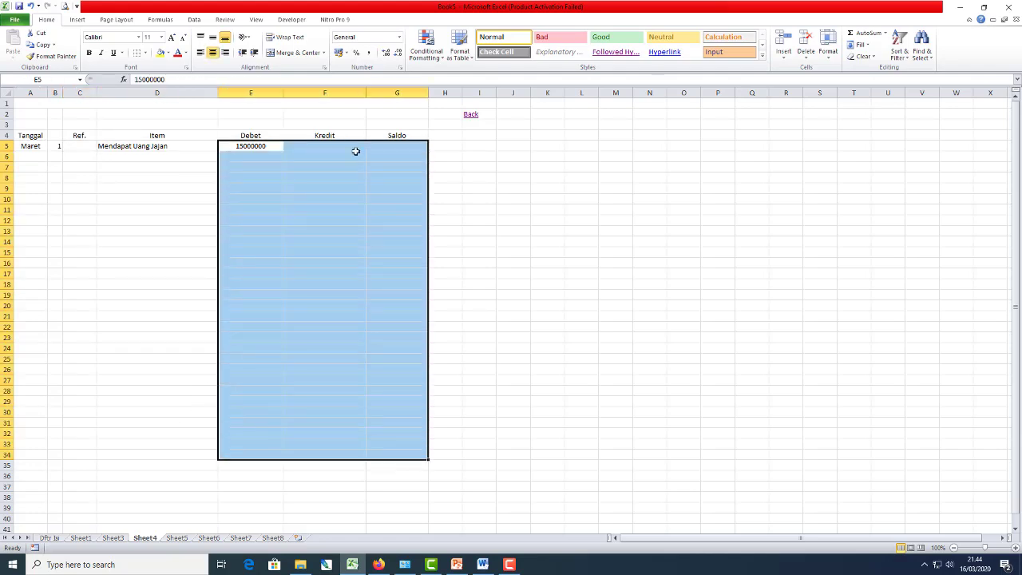
click(368, 52)
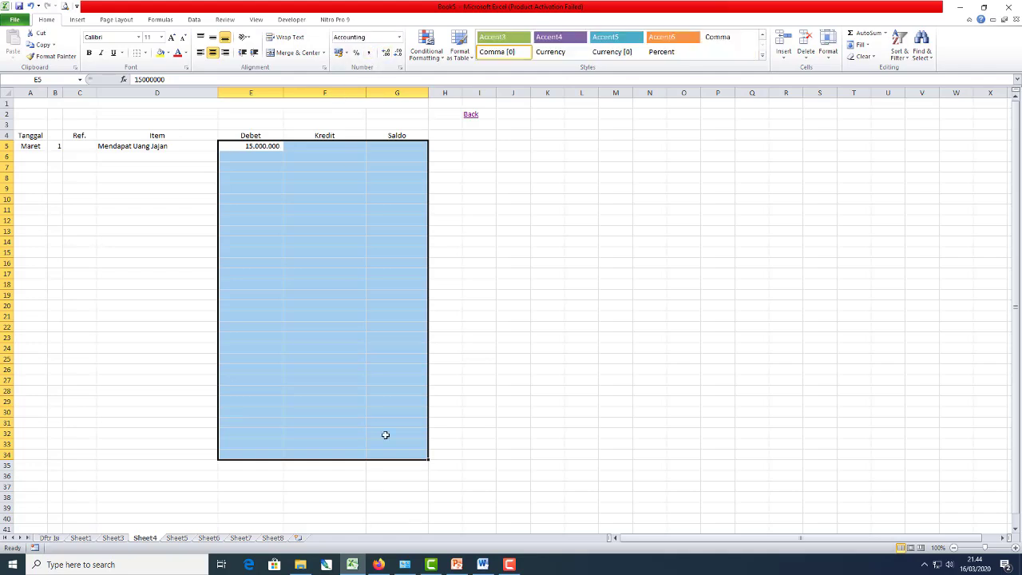
click(435, 369)
- Change the Debet amount in E5 to 1500000 and select the first Saldo cell, G5
click(267, 146)
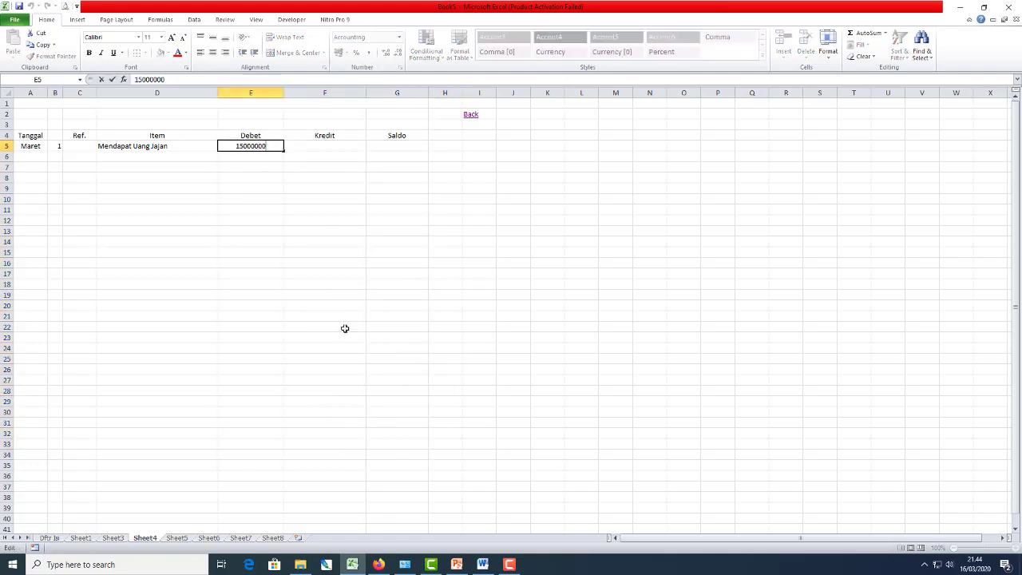
key(F2)
key(Return)
key(Up)
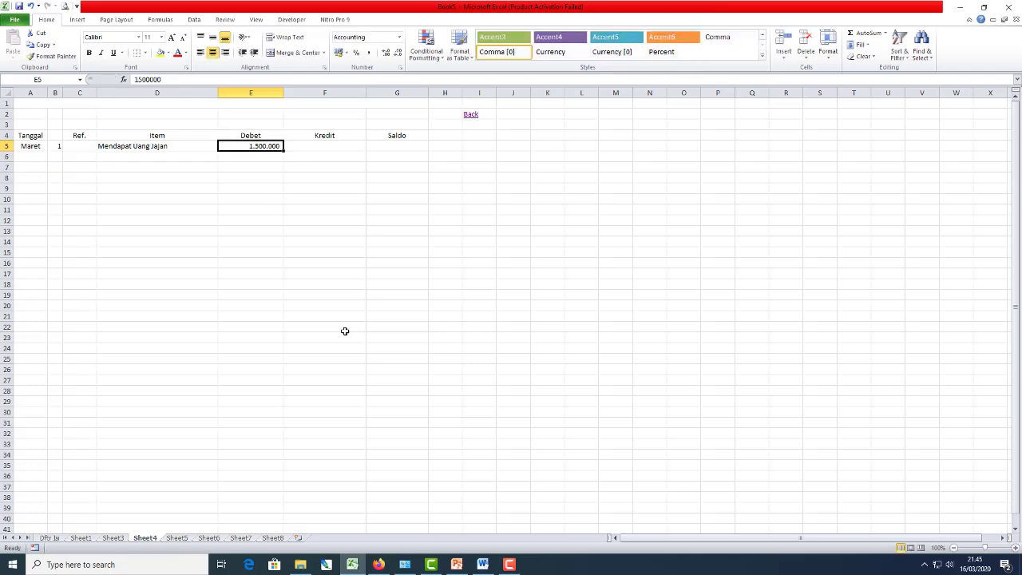
key(Right)
key(Right)
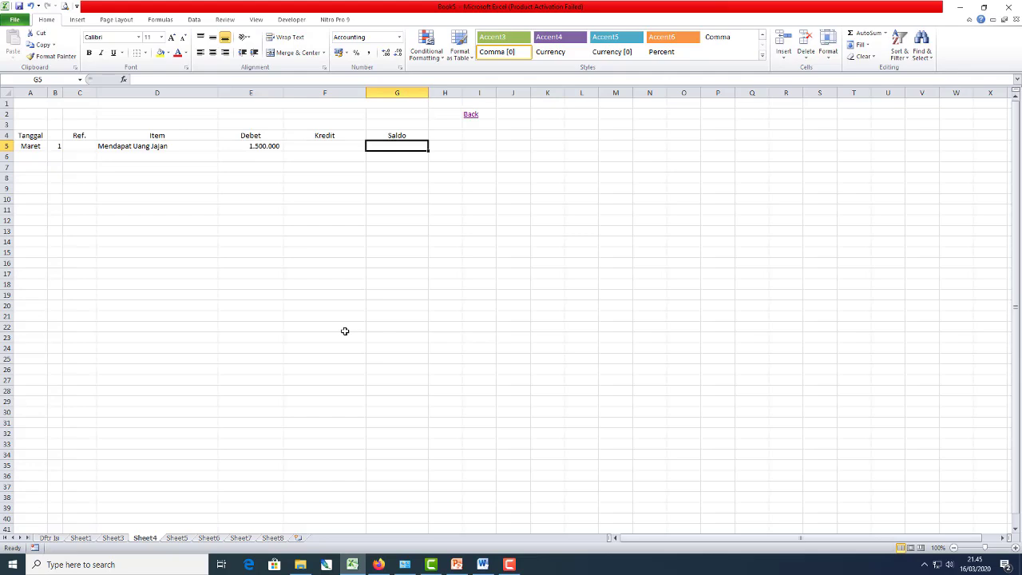
- Calculate the first Saldo in G5 as Debet minus Kredit with the formula =E5-F5
text(=)
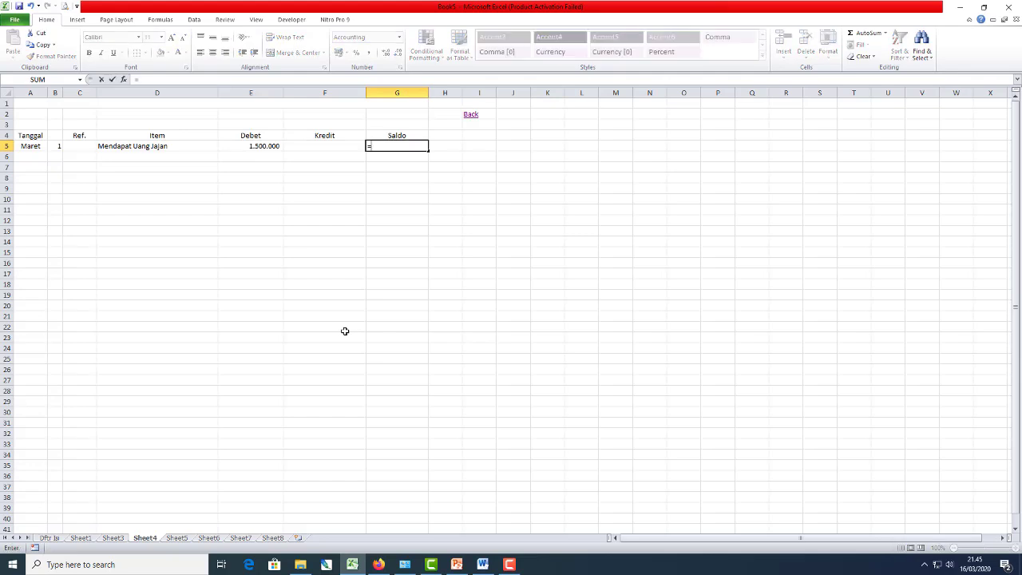
key(Left)
key(Left)
text(-)
key(Left)
key(Return)
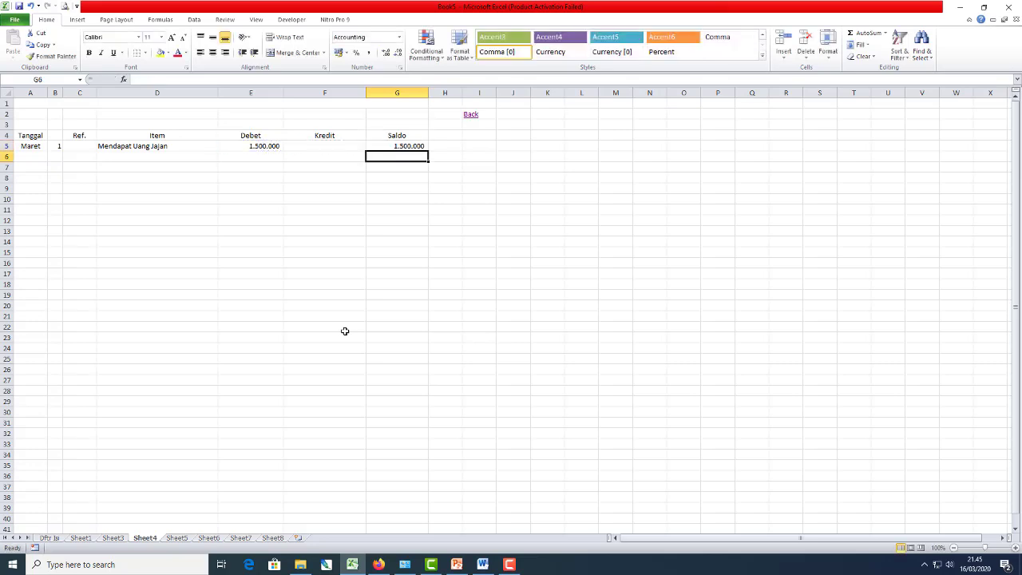
- Enter day 2 in B6 as the second transaction's date
key(Left)
key(Left)
key(Left)
key(Left)
key(Left)
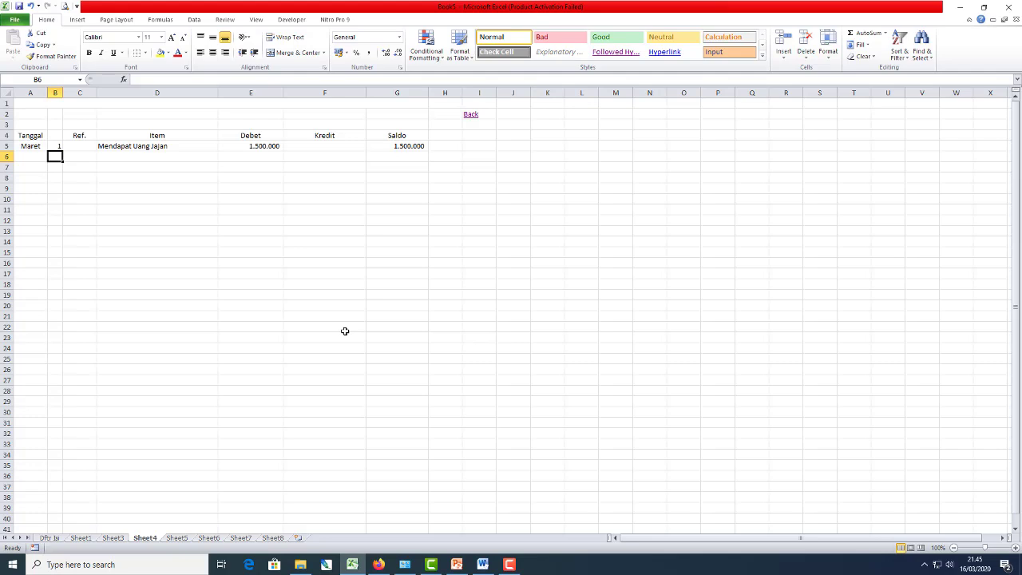
text(2)
key(Right)
key(Right)
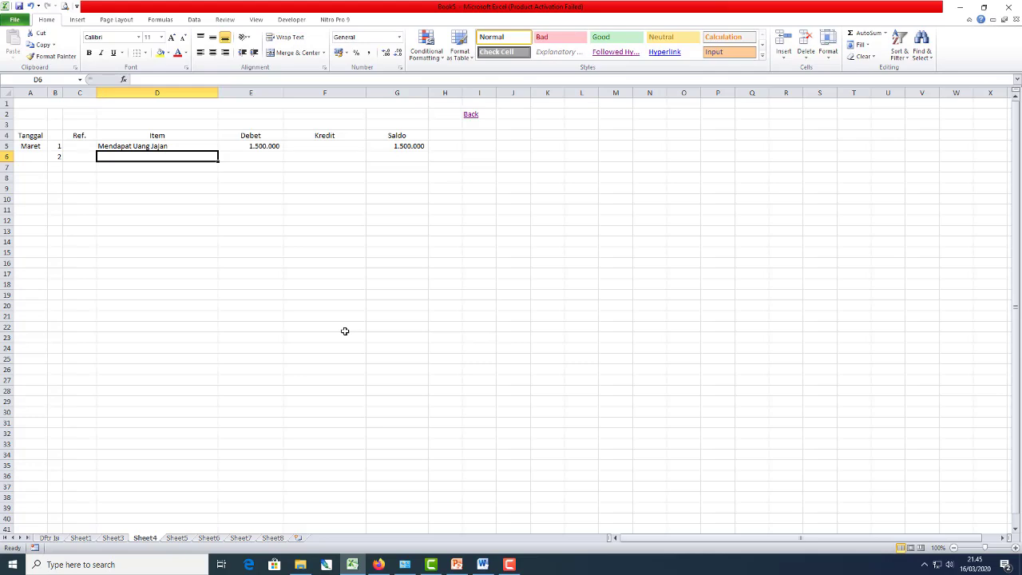
- Enter the item Beli Mie Instan in D6 with a Kredit amount of 500000 in F6
text(Beli)
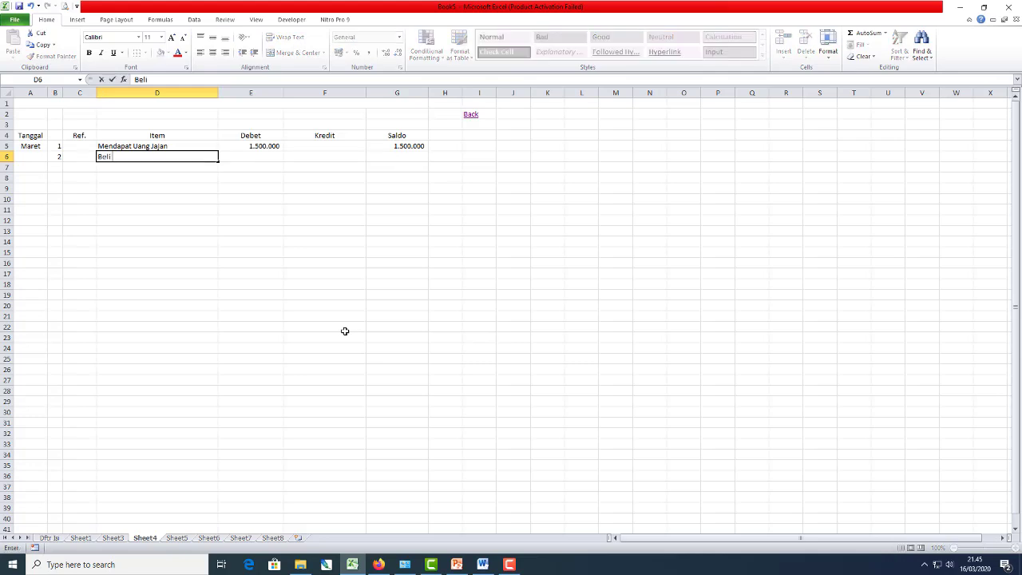
text( Mie Intan)
key(BackSpace)
key(BackSpace)
text(stan)
key(Tab)
key(Tab)
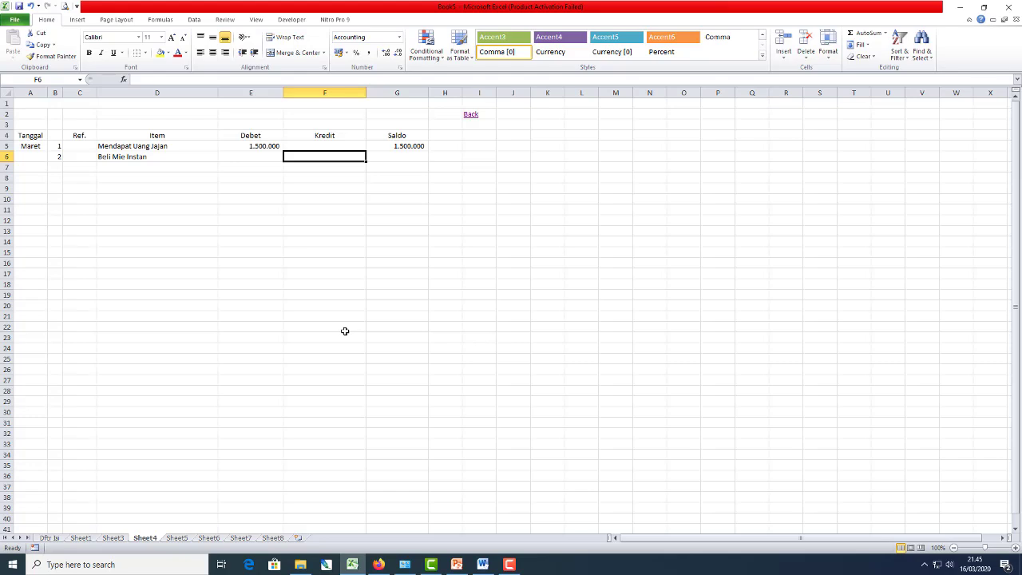
text(5)
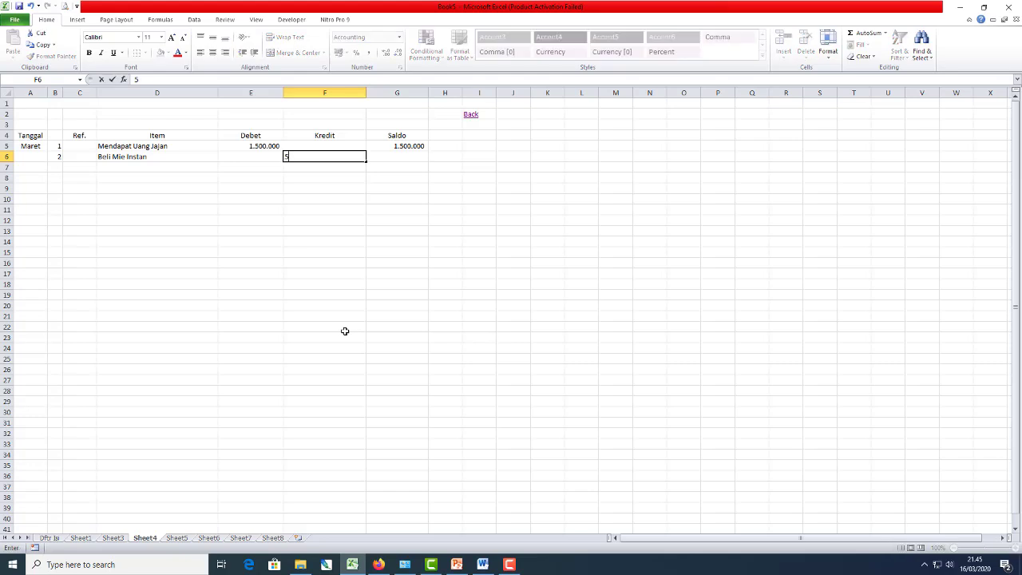
text(00000)
key(Tab)
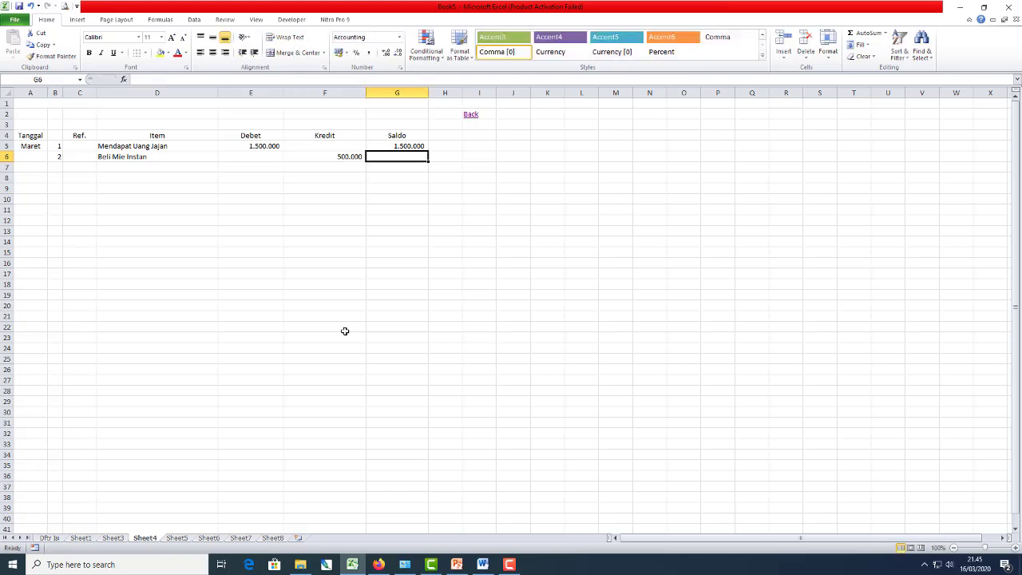
- Enter the running balance formula =G5+E6-F6 in the Saldo cell G6 of the Beli Mie Instan row
key(Up)
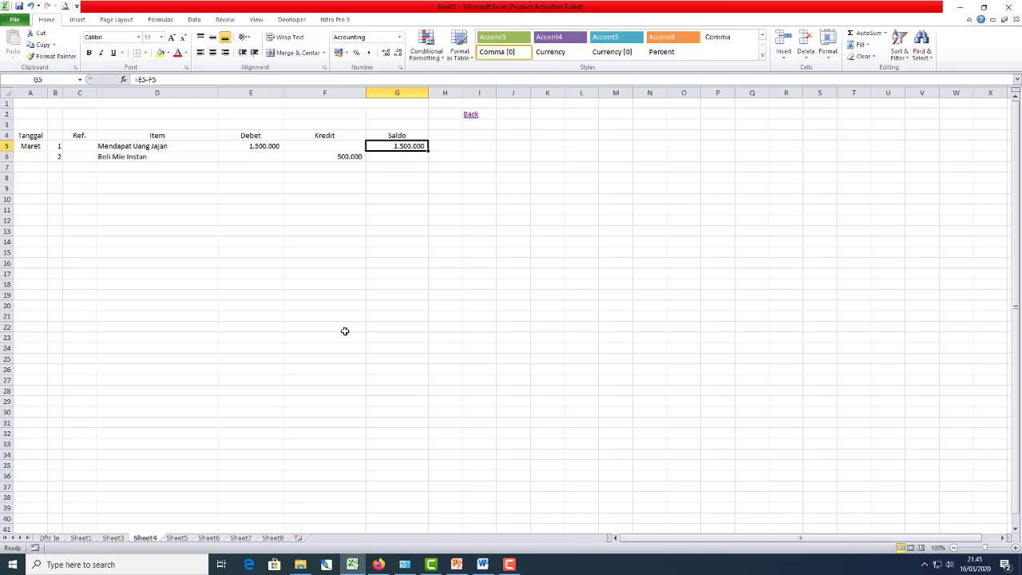
key(Down)
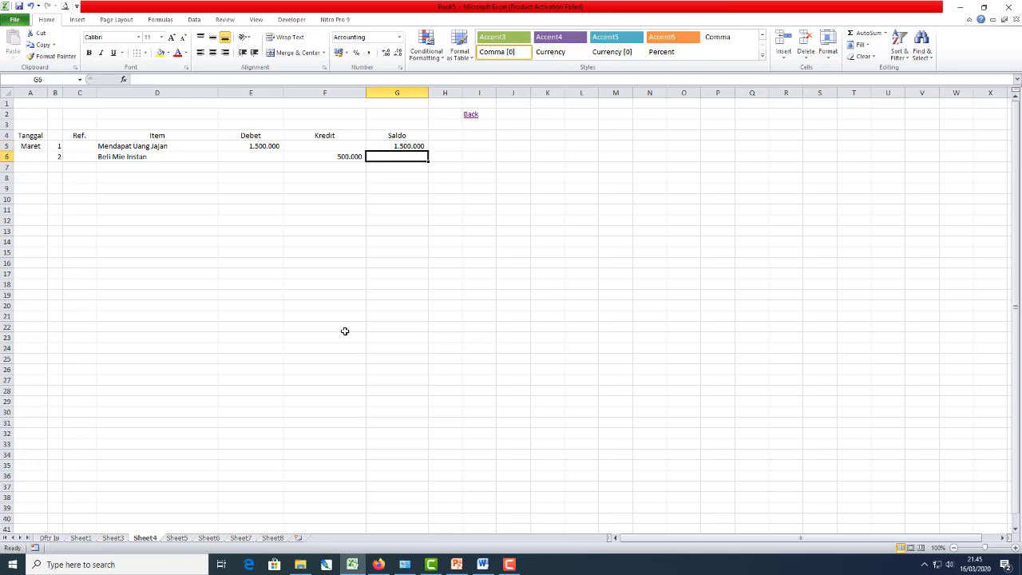
text(=)
key(Up)
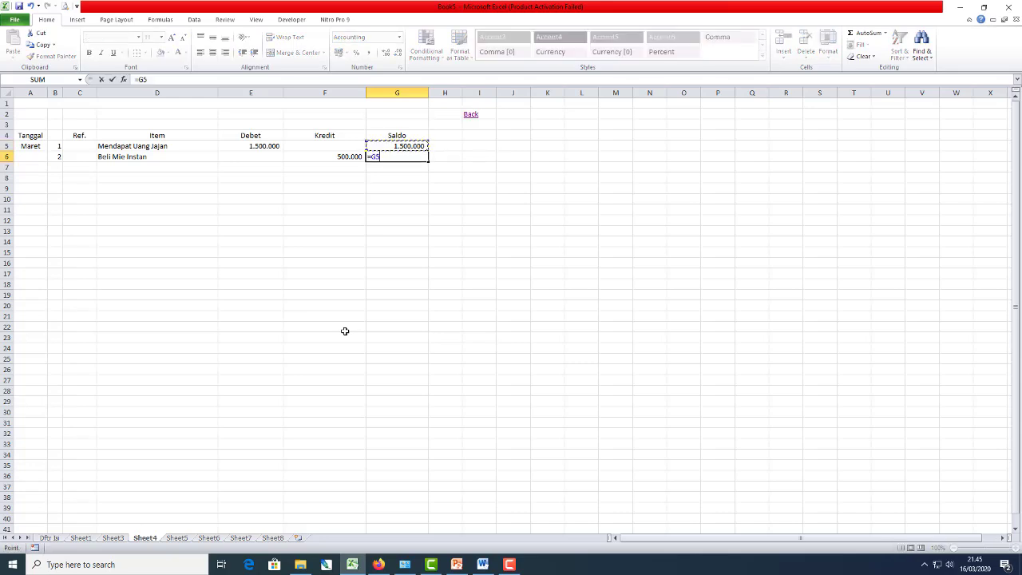
text(+)
click(258, 156)
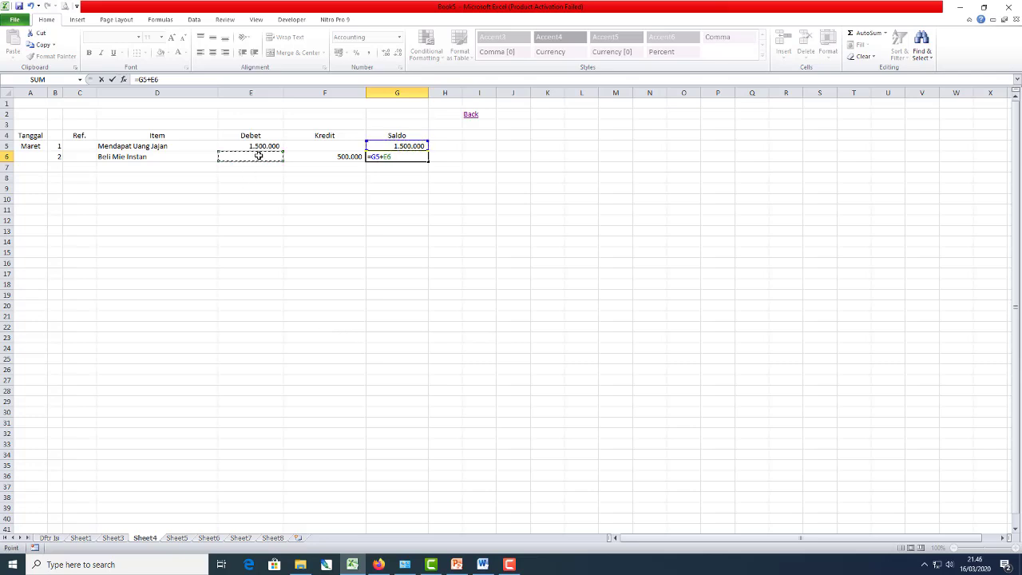
text(-)
click(349, 155)
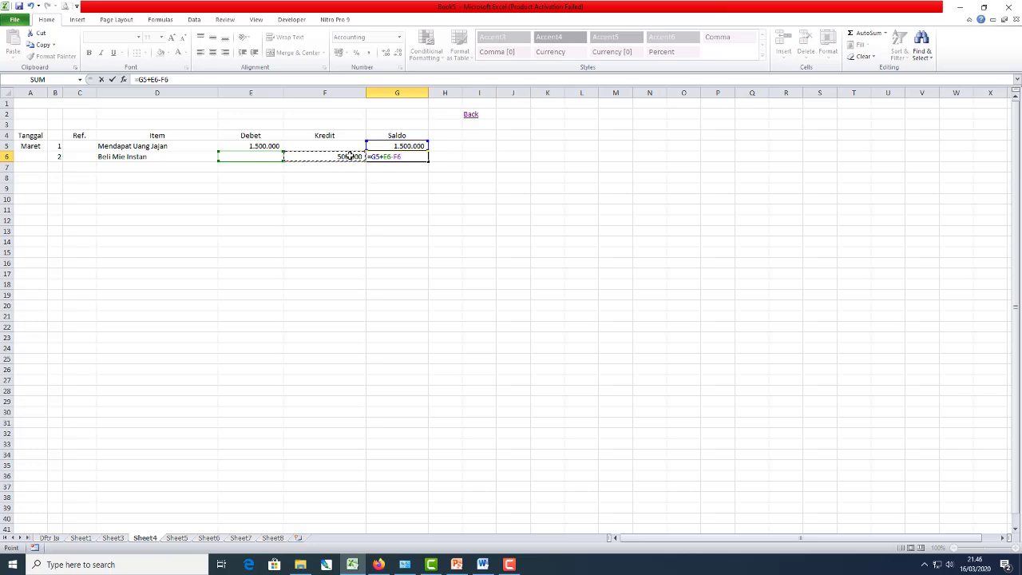
key(Return)
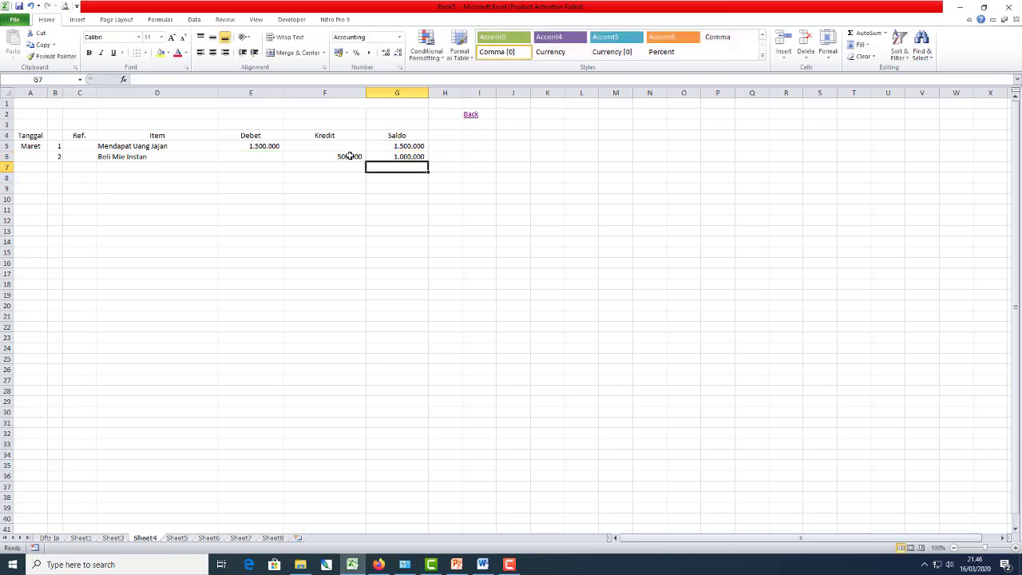
- Copy the Saldo formula from G6 down into cells G7 to G30
key(Up)
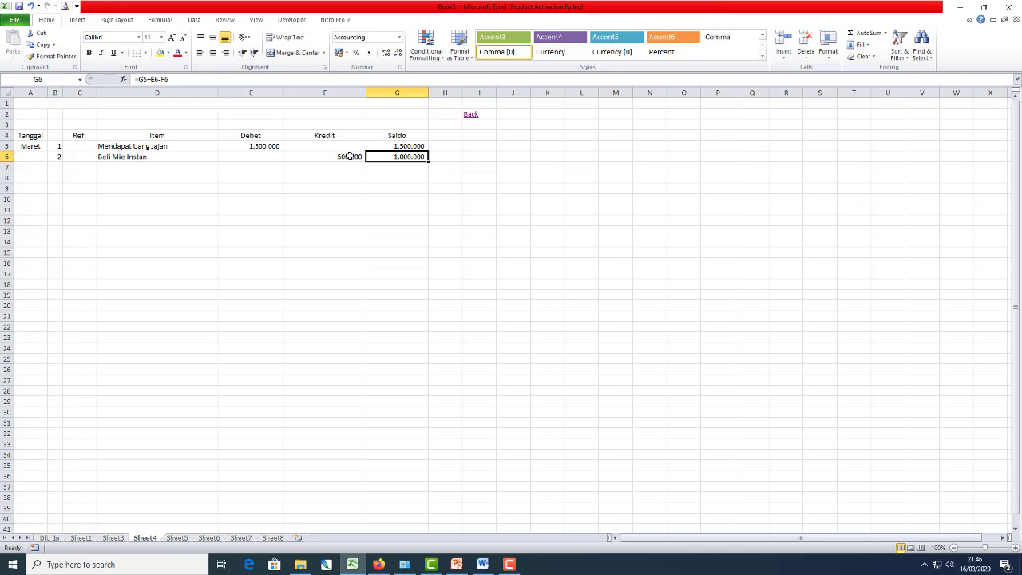
key(Down)
key(Up)
key(Up)
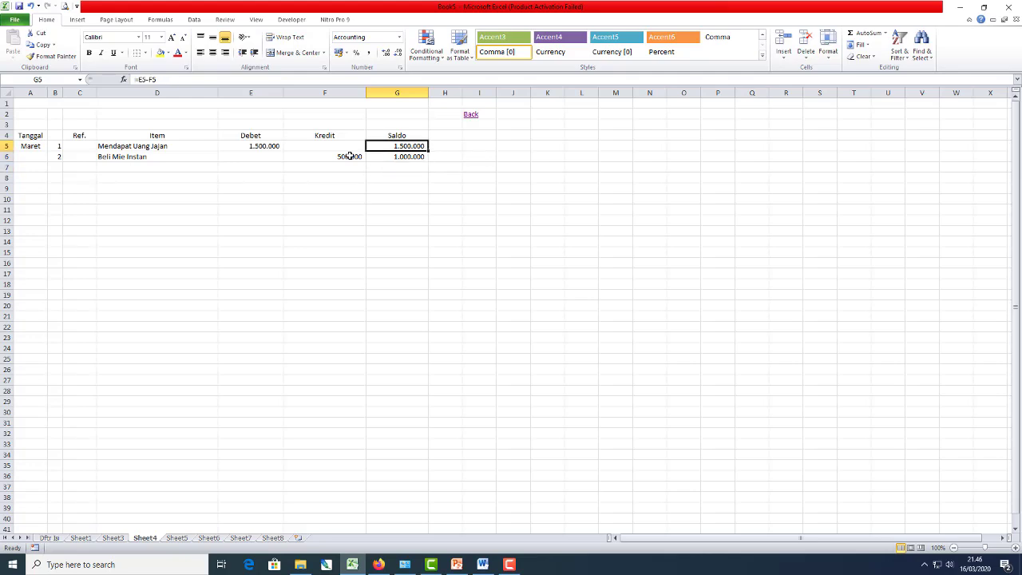
key(Down)
key(Up)
key(Down)
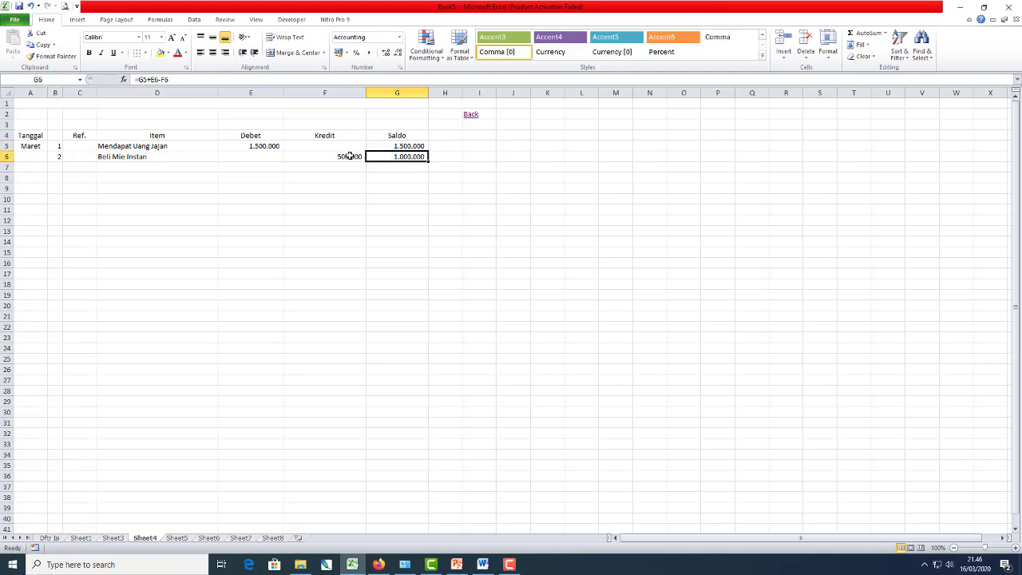
key(ctrl+c)
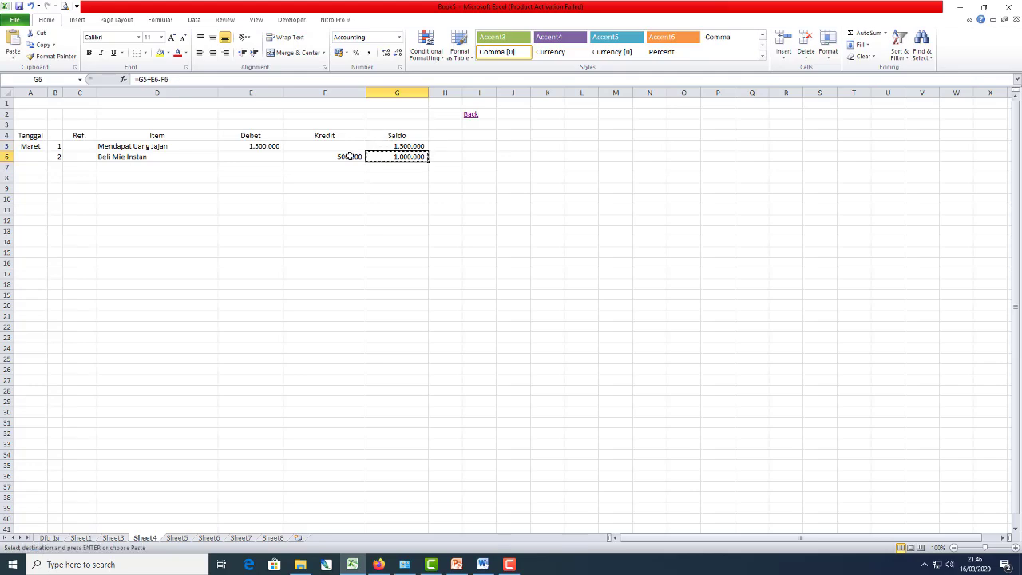
key(Down)
key(shift+Down)
key(shift+Down)
key(shift+Down)
key(shift+Down)
key(shift+Down)
key(shift+Down)
key(shift+Down)
key(shift+Down)
key(shift+Down)
key(shift+Down)
key(shift+Down)
key(shift+Down)
key(shift+Down)
key(shift+Down)
key(shift+Down)
key(shift+Down)
key(shift+Down)
key(shift+Down)
key(shift+Down)
key(shift+Down)
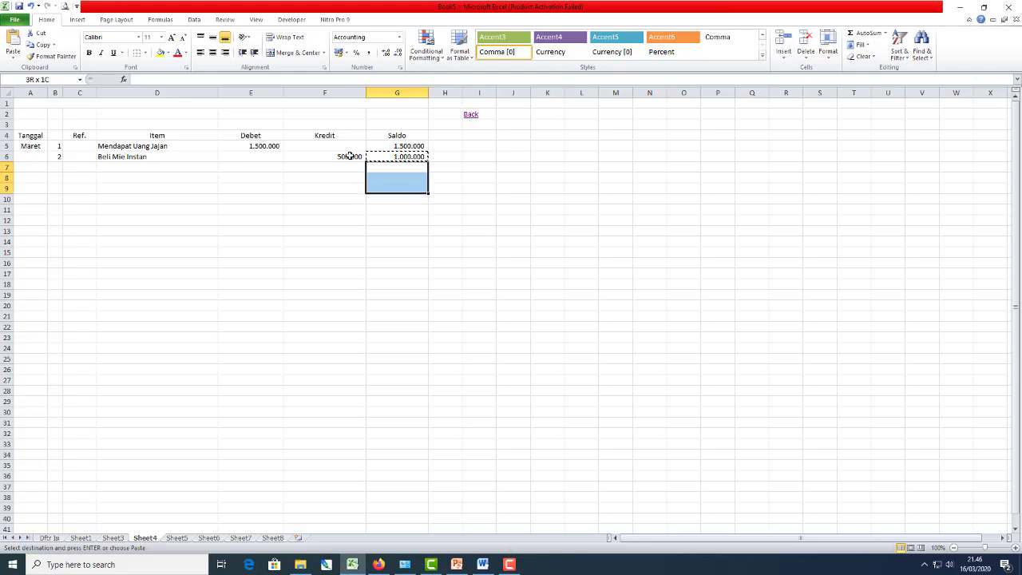
key(shift+Down)
key(shift+Down)
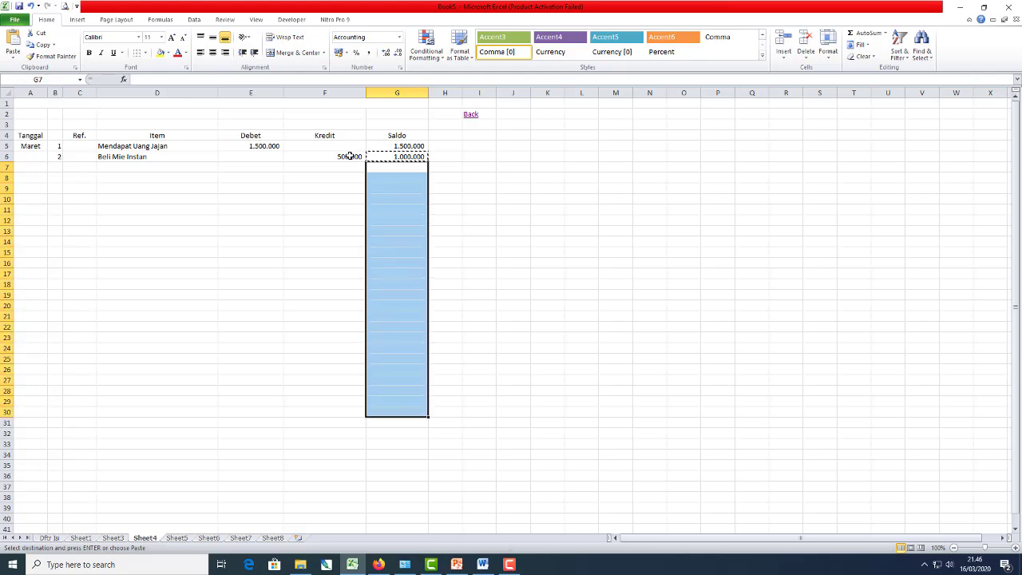
key(Return)
key(Up)
key(Down)
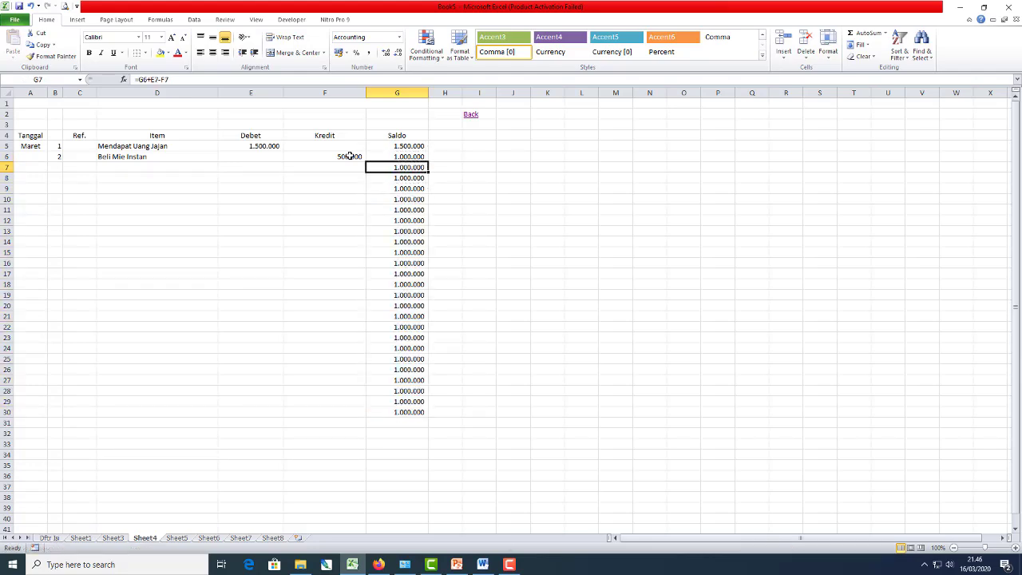
- Enter 3 as the date and Beli Telor as the item in row 7
key(Left)
key(Left)
key(Left)
key(Left)
key(Left)
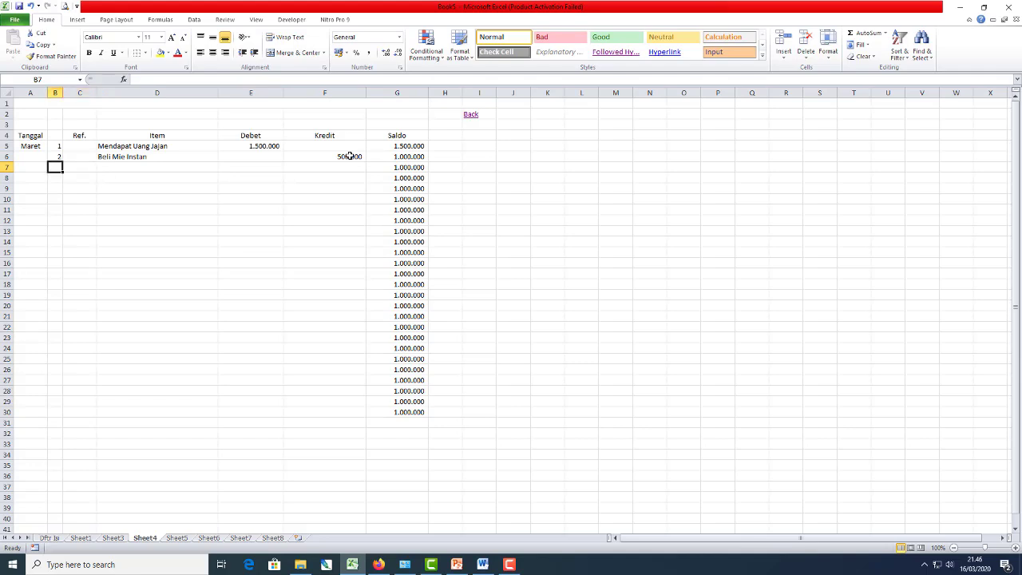
text(3)
key(Tab)
key(Tab)
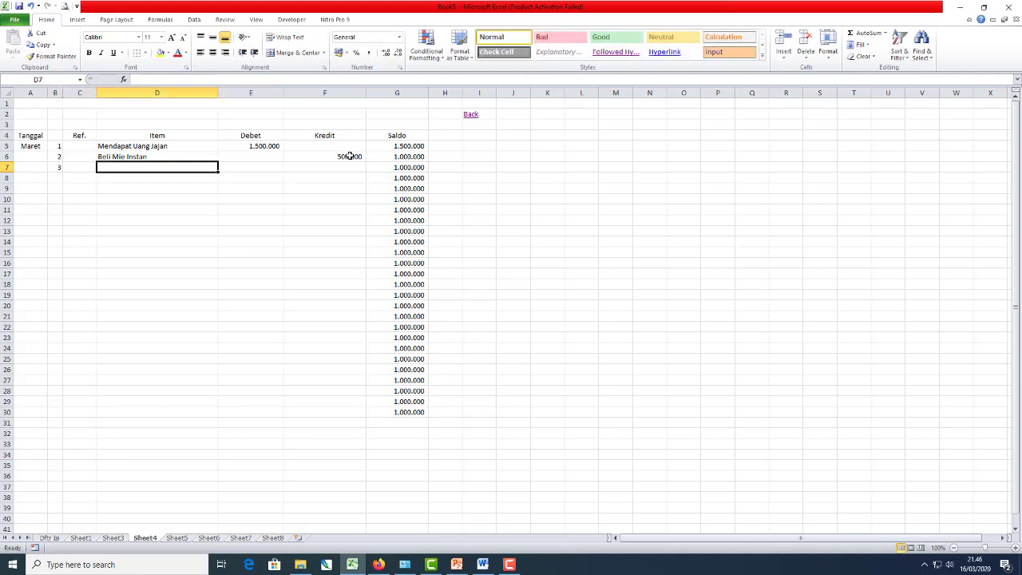
text(Beli T)
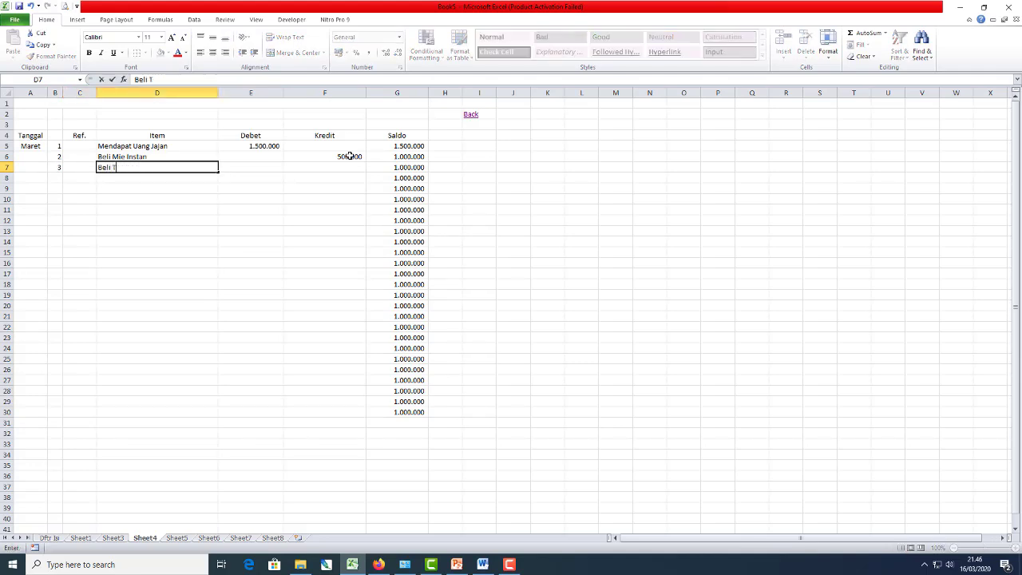
text(elor)
key(Tab)
key(Tab)
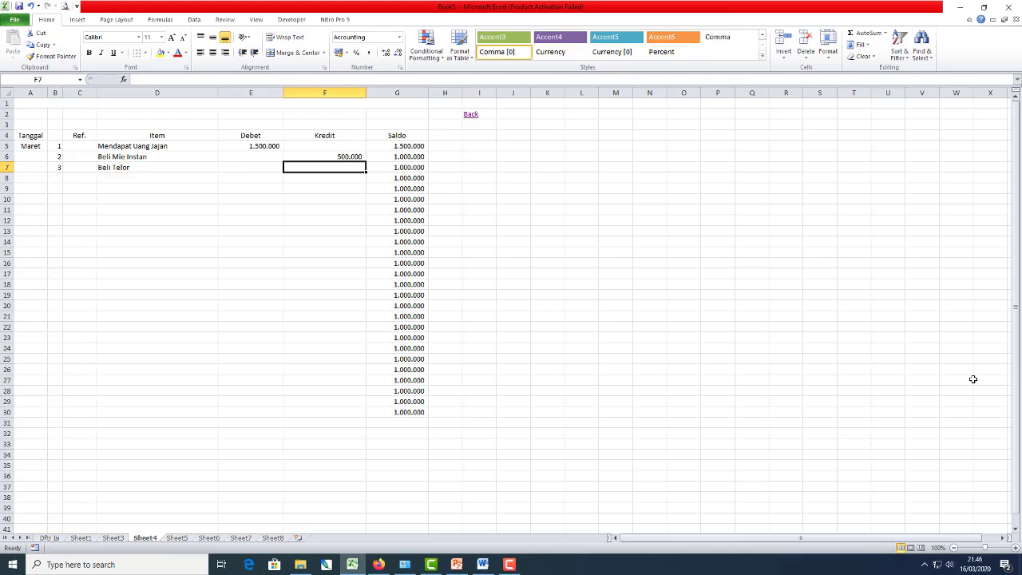
- Change the Kredit amount for Beli Mie Instan in row 6 to 50.000
key(Up)
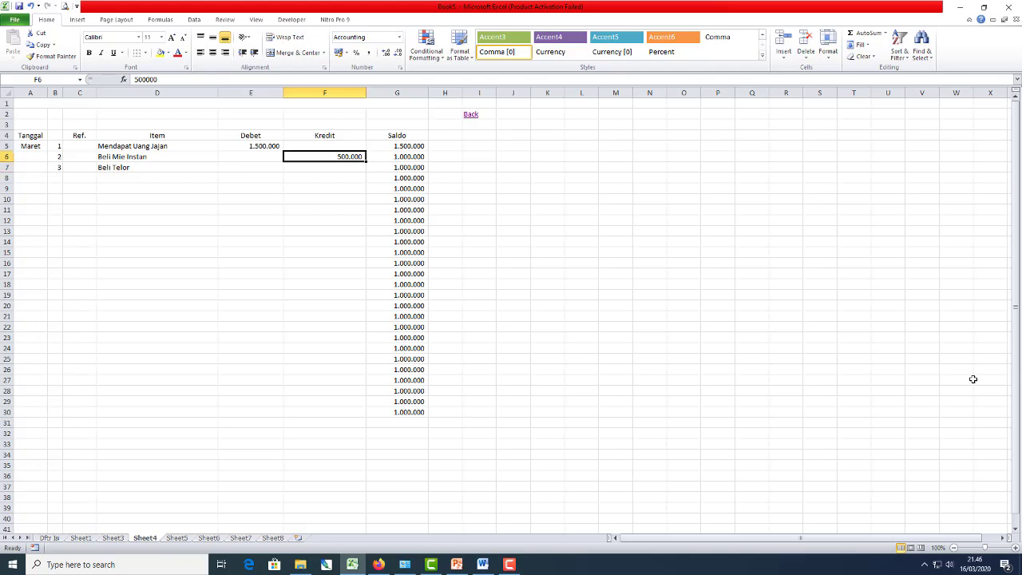
key(F2)
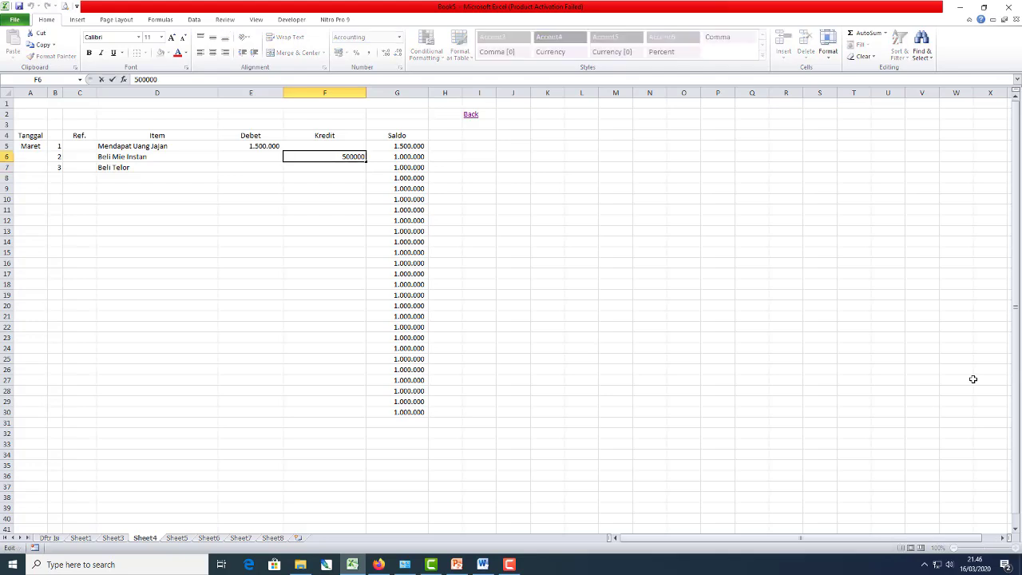
key(BackSpace)
key(Return)
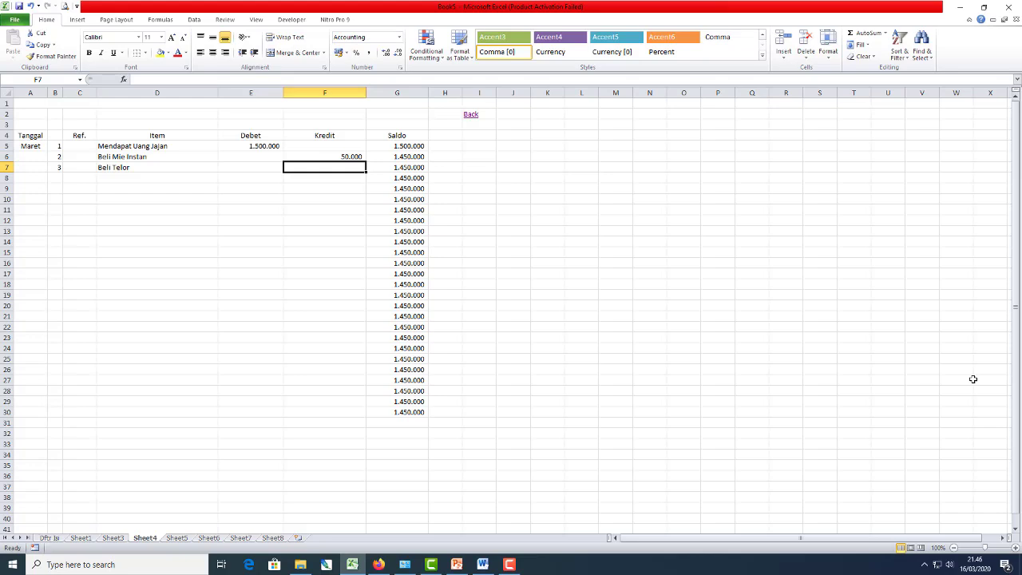
- Enter 20.000 as the Kredit amount for Beli Telor in row 7 and check its Saldo cell
text(5)
key(BackSpace)
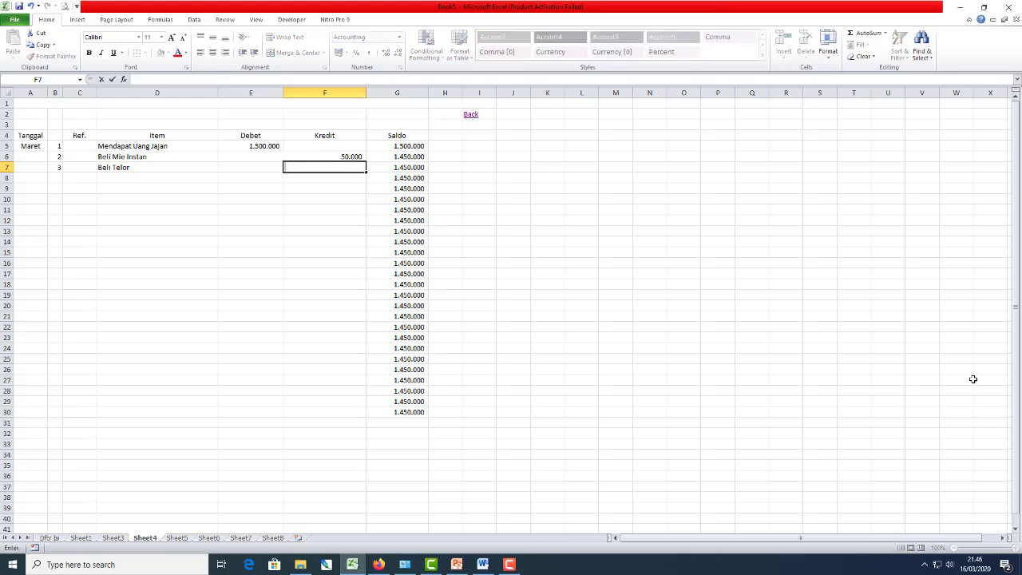
text(20.000)
key(Return)
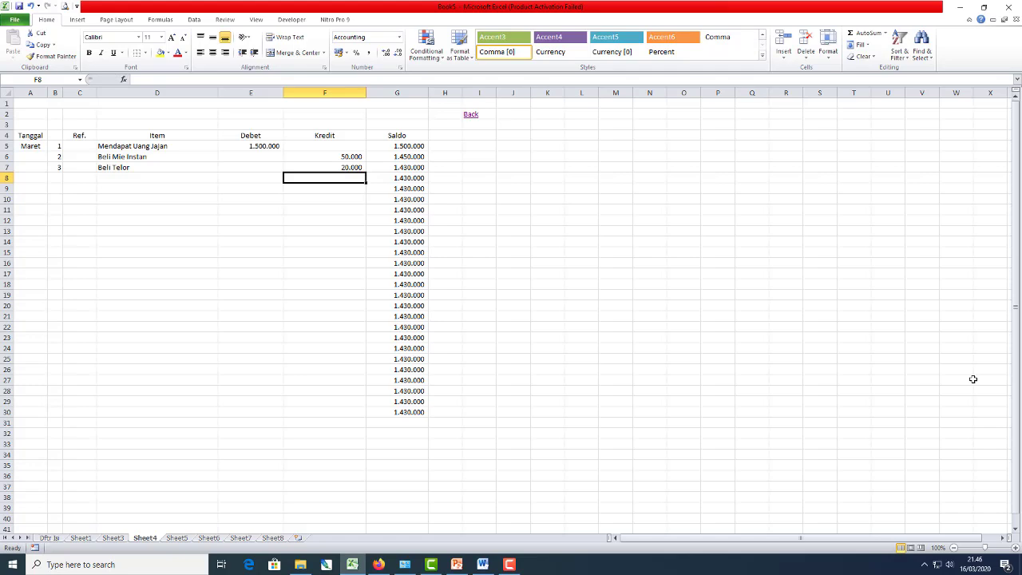
key(Right)
key(Up)
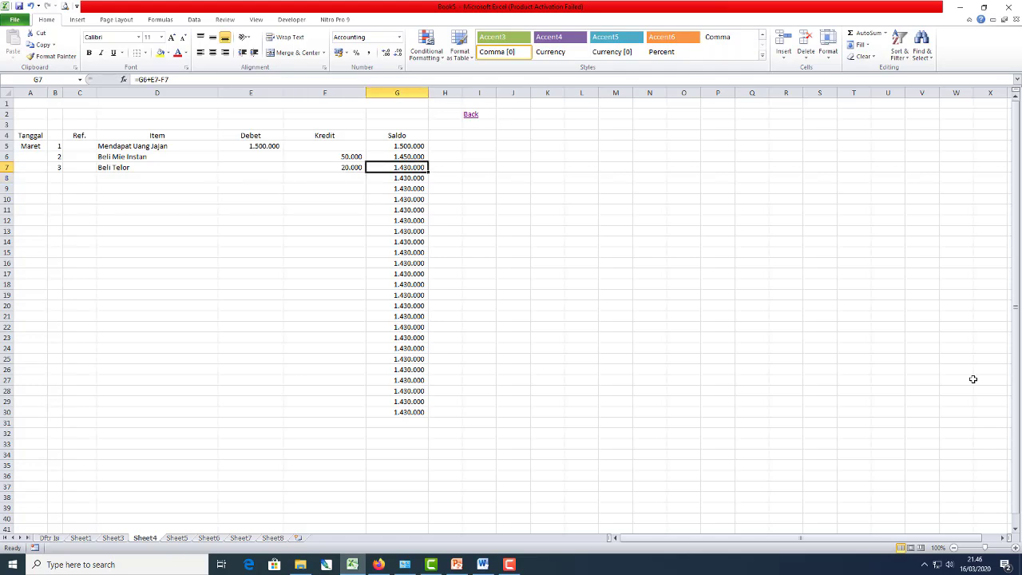
key(Down)
key(Up)
key(Left)
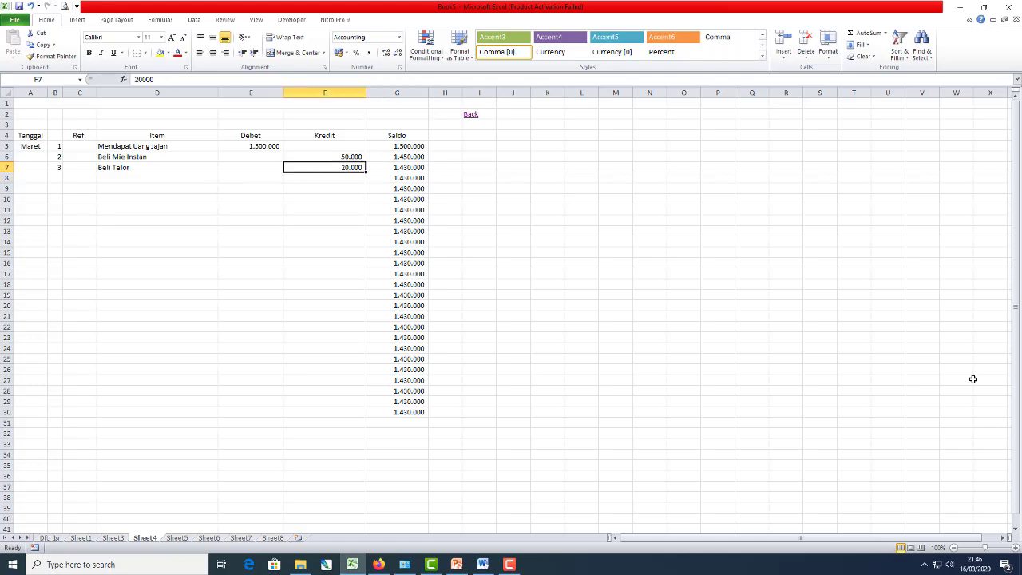
- Enter 3 as the date of the transaction in row 8
key(Down)
key(Left)
key(Left)
key(Left)
key(Left)
key(Left)
key(Right)
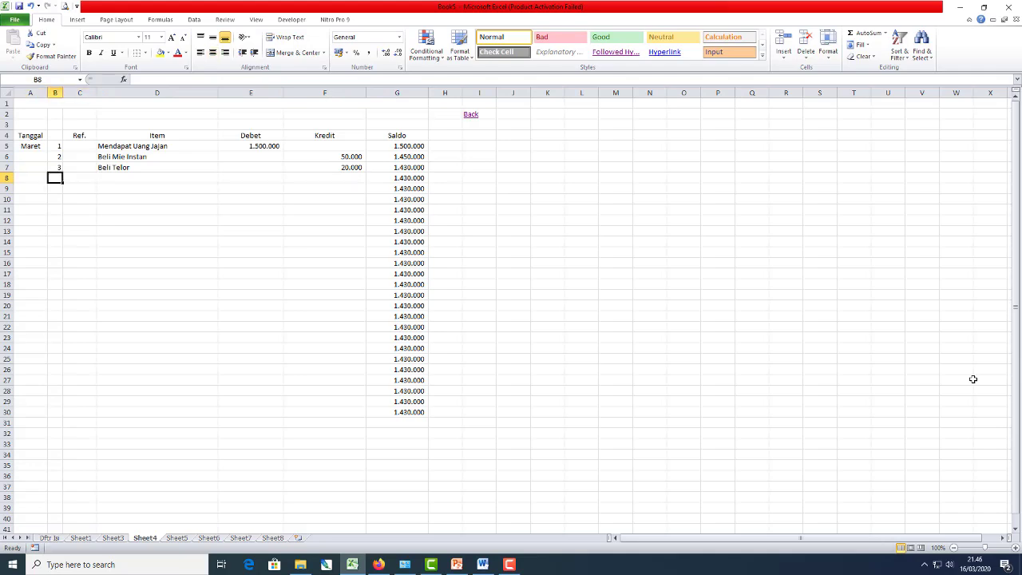
text(3)
- Enter the item Beli Minyak Goreng in row 8 with a Kredit amount of 17.000
key(Right)
key(Right)
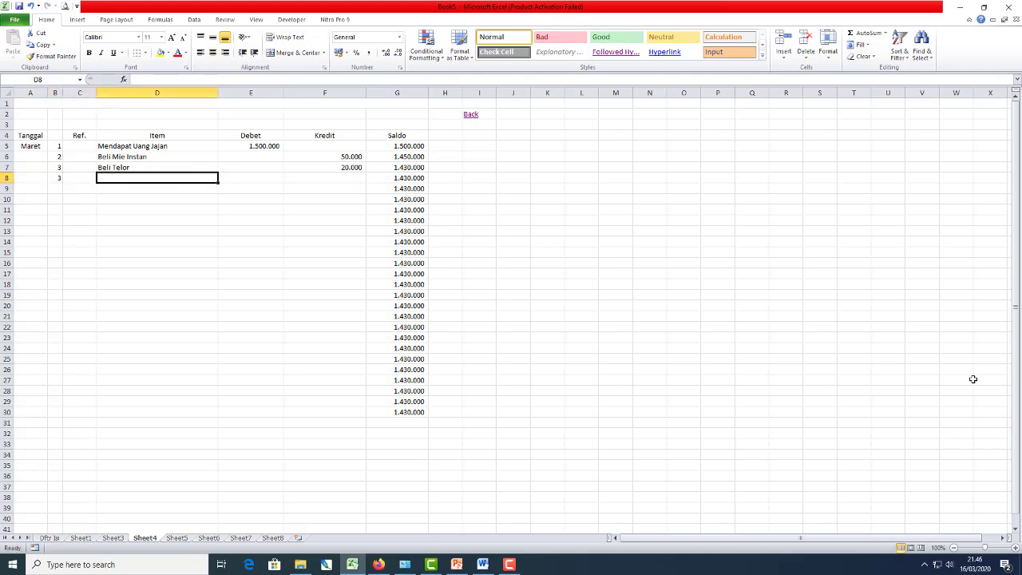
text(Beli Ming)
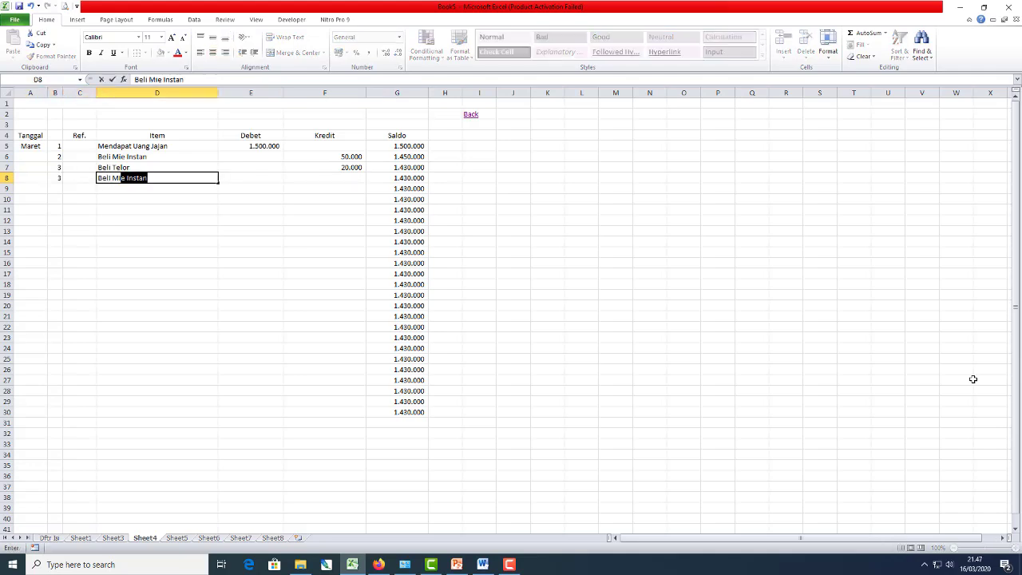
key(BackSpace)
text(yak Goreng)
key(Right)
key(Right)
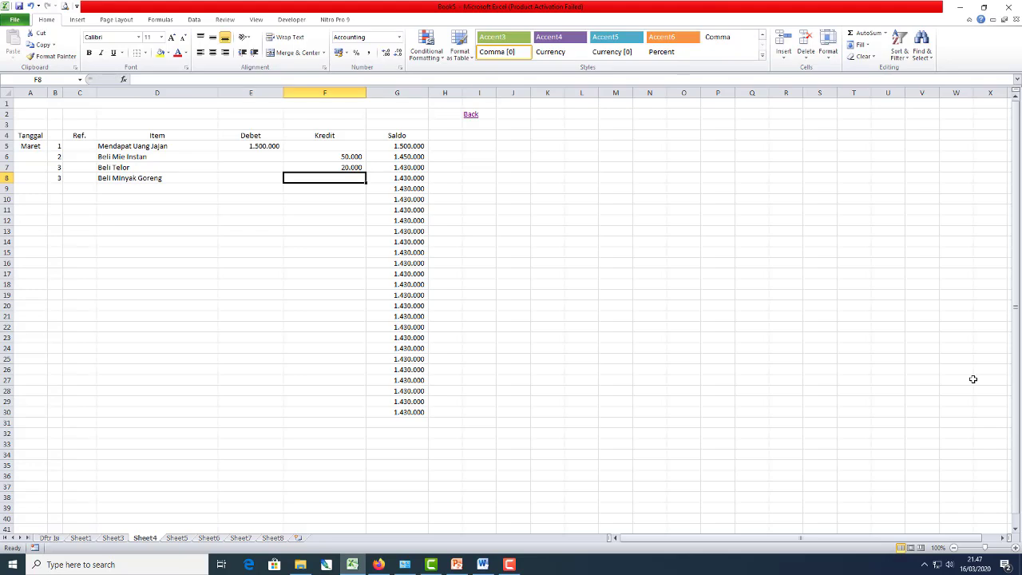
text(17.000)
key(Return)
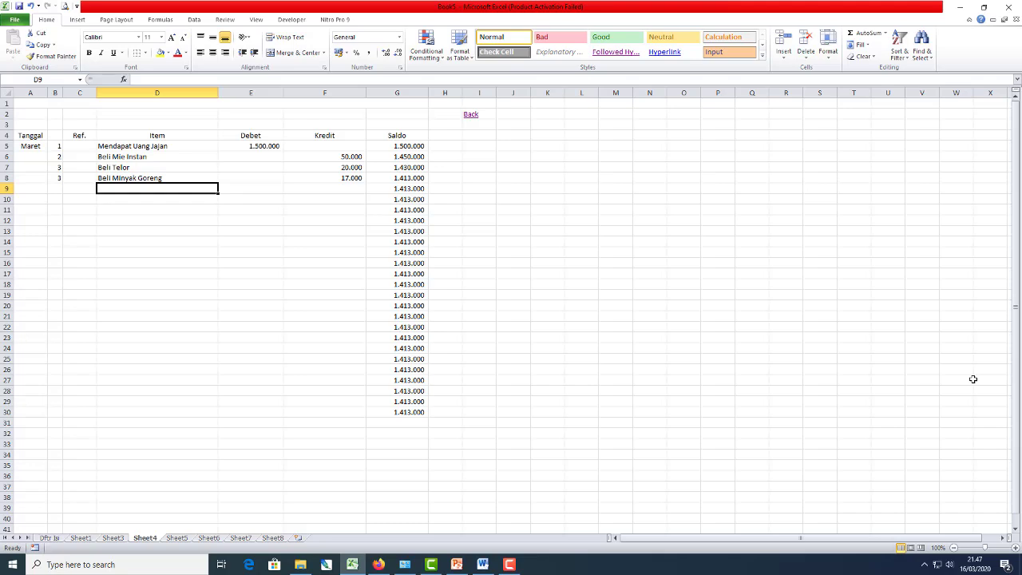
- Enter Beli Ikan Asin as the item in row 9
text(Beli I)
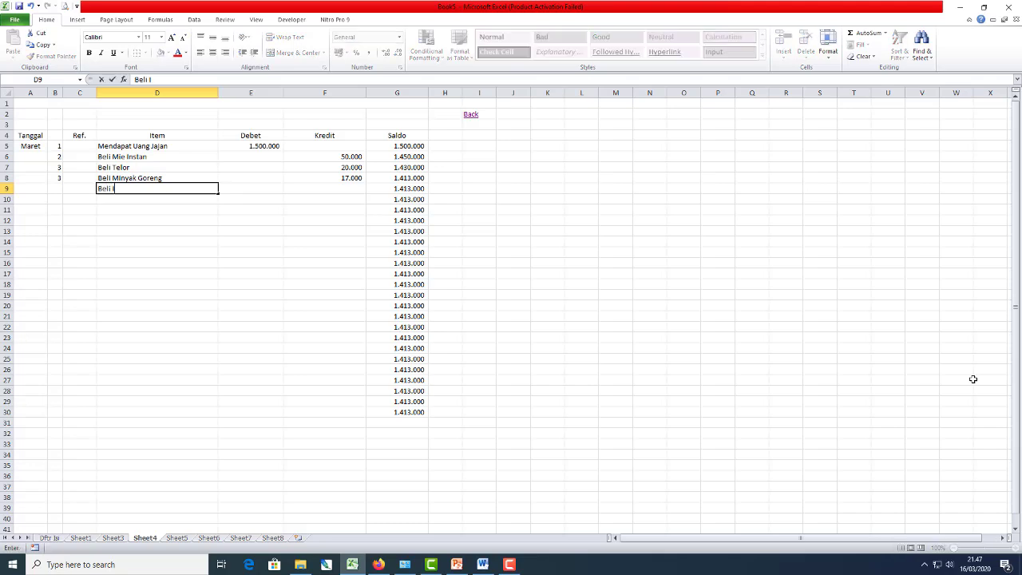
text(kan Asin)
key(Tab)
key(Tab)
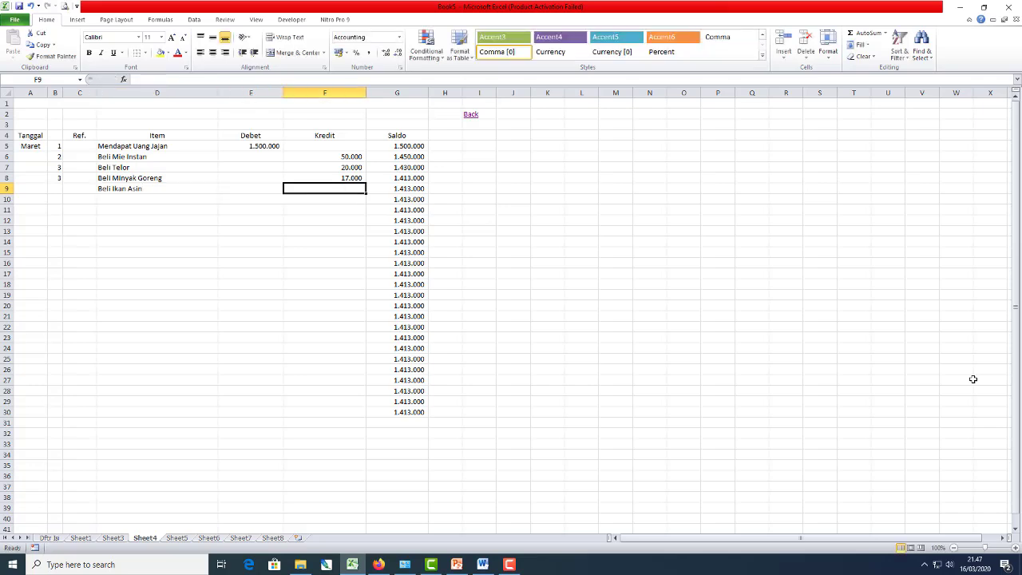
key(Left)
key(Left)
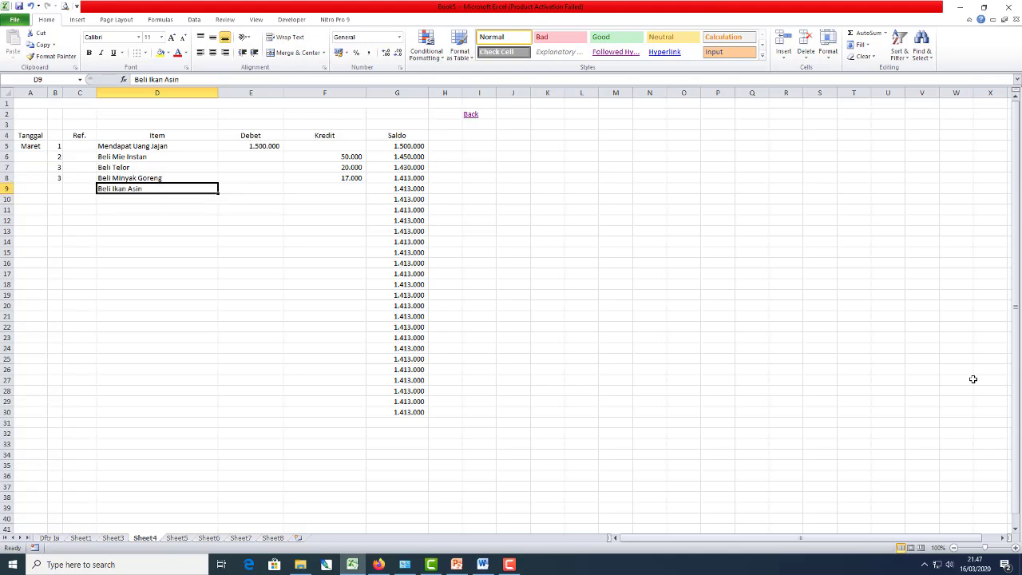
key(Right)
key(Right)
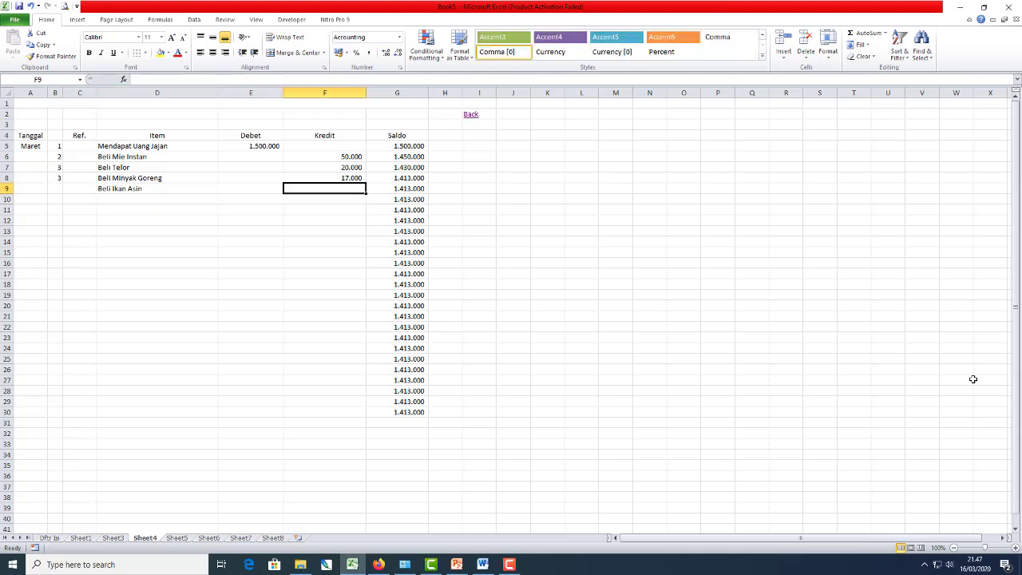
key(Left)
key(Left)
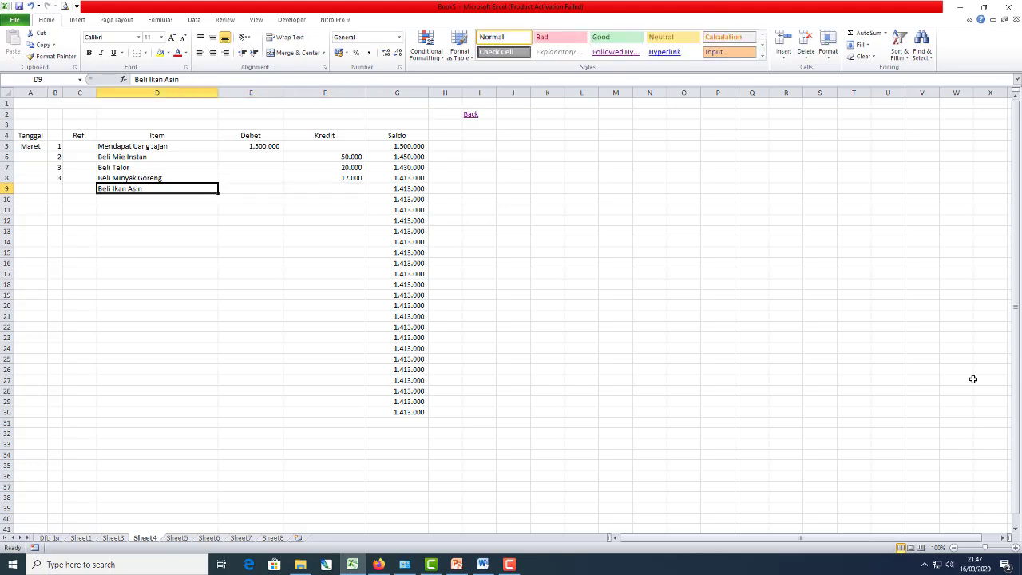
key(Right)
key(Left)
key(Left)
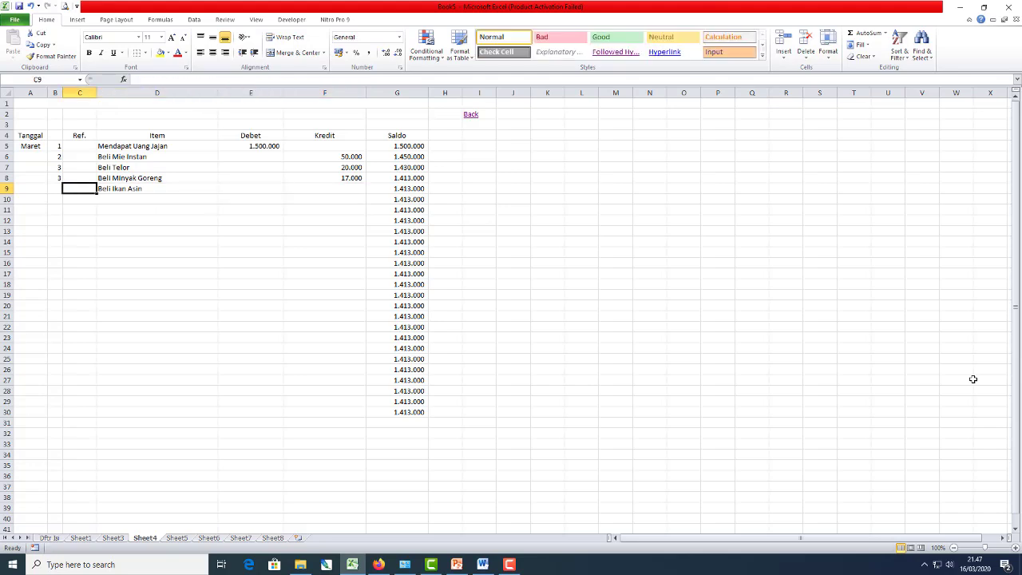
- Enter 3 as the date of the Beli Ikan Asin transaction in row 9
key(Right)
key(Down)
key(Up)
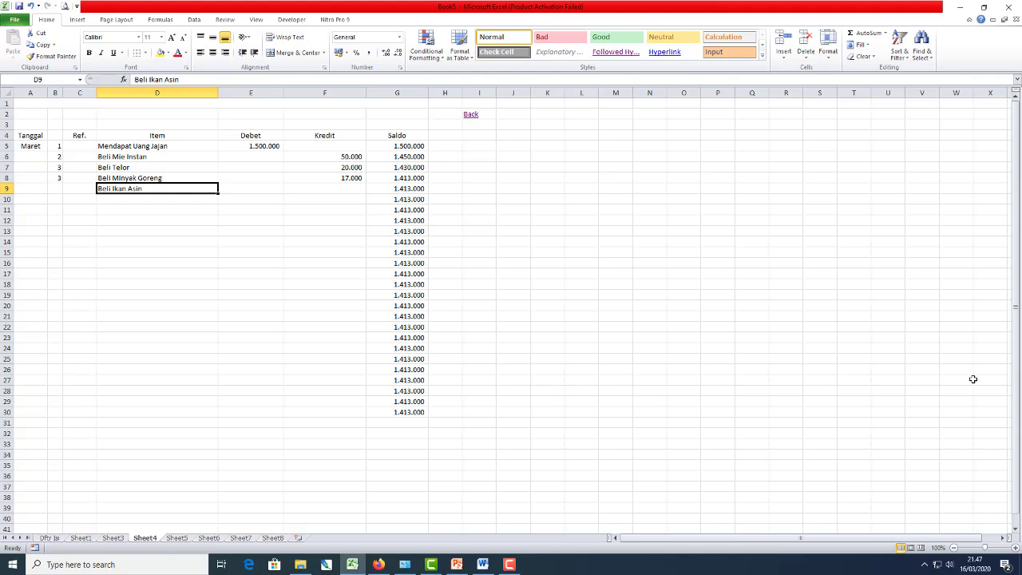
key(Left)
key(Left)
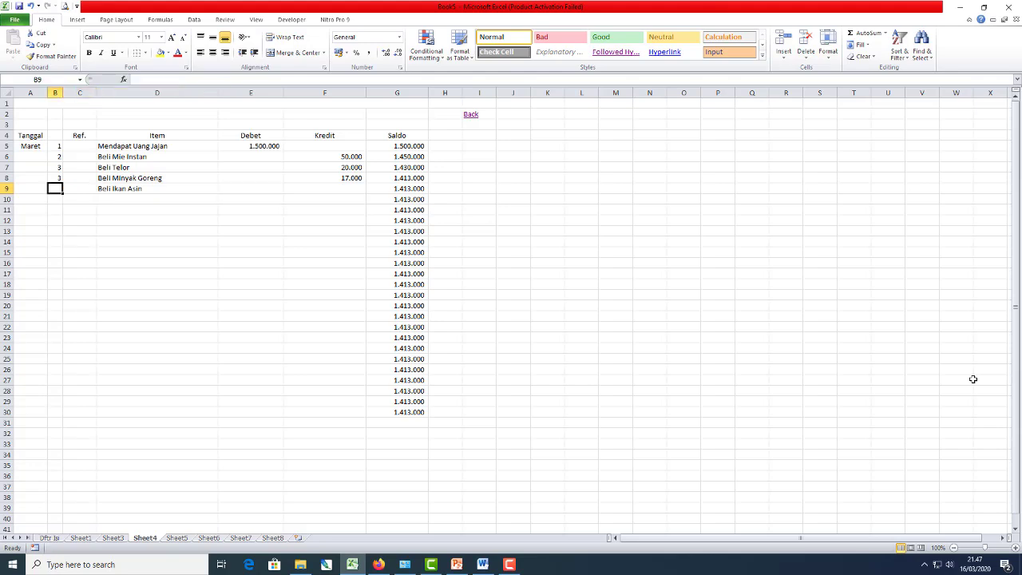
text(3)
- Enter 15.000 as the Kredit amount for Beli Ikan Asin in row 9
key(Right)
key(Right)
key(Right)
key(Right)
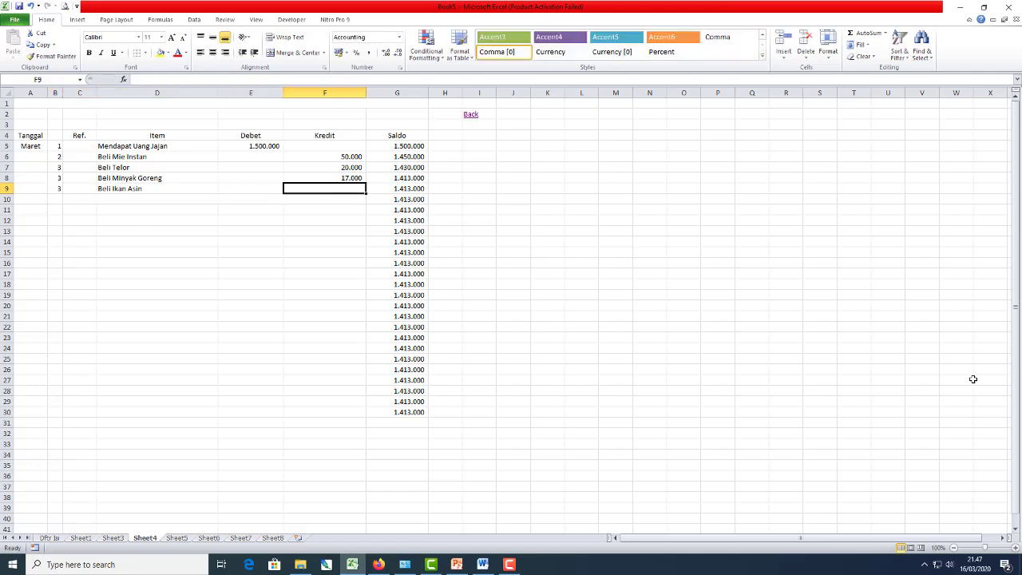
text(15000)
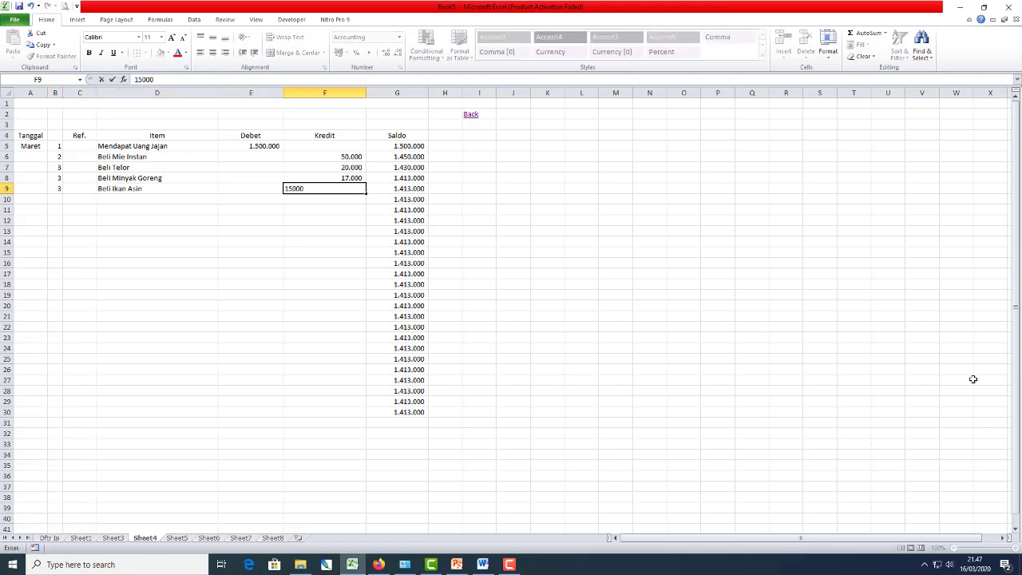
key(Return)
- Enter 10 as the date of the transaction in row 10
key(Left)
key(Left)
key(Left)
key(Left)
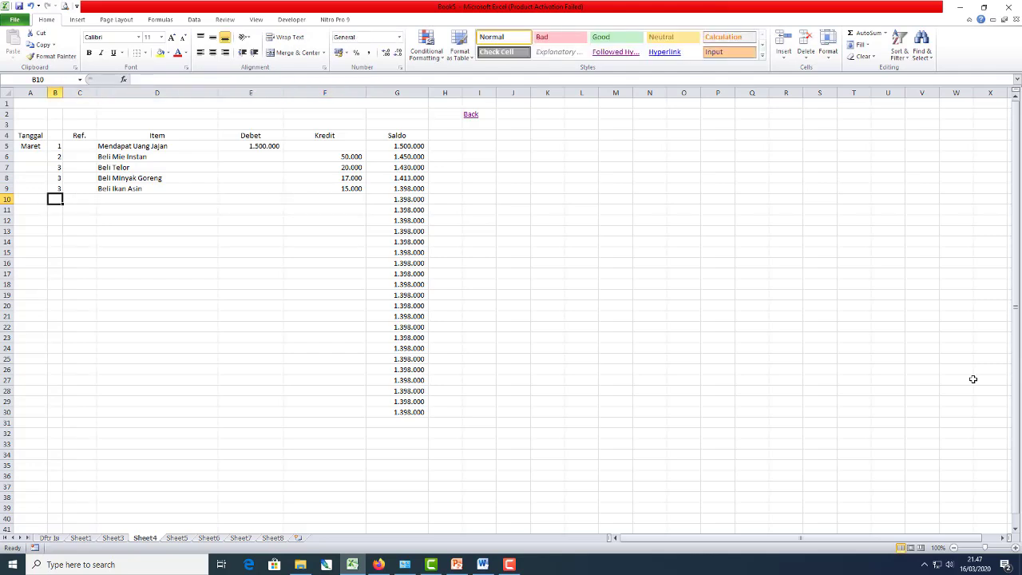
text(12)
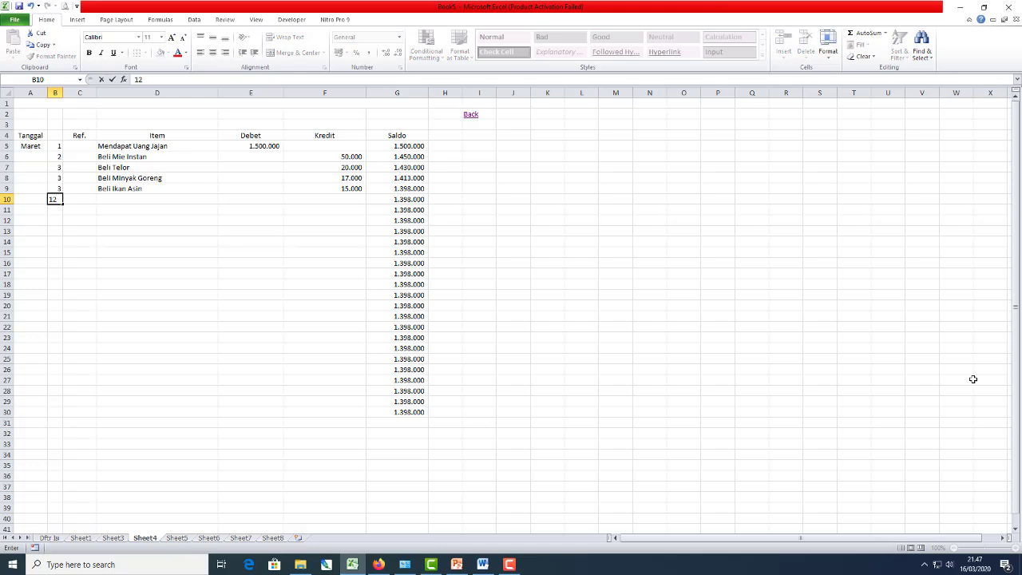
key(BackSpace)
text(0)
- Enter the item Kunjungan Saudara in row 10 with a Debet amount of 5.000.000
key(Tab)
key(Tab)
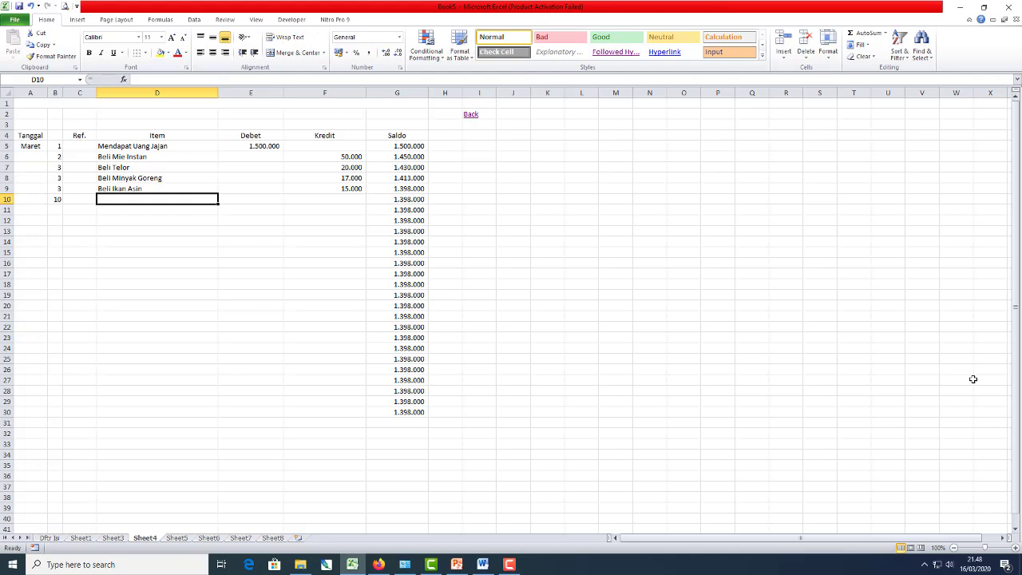
text(K)
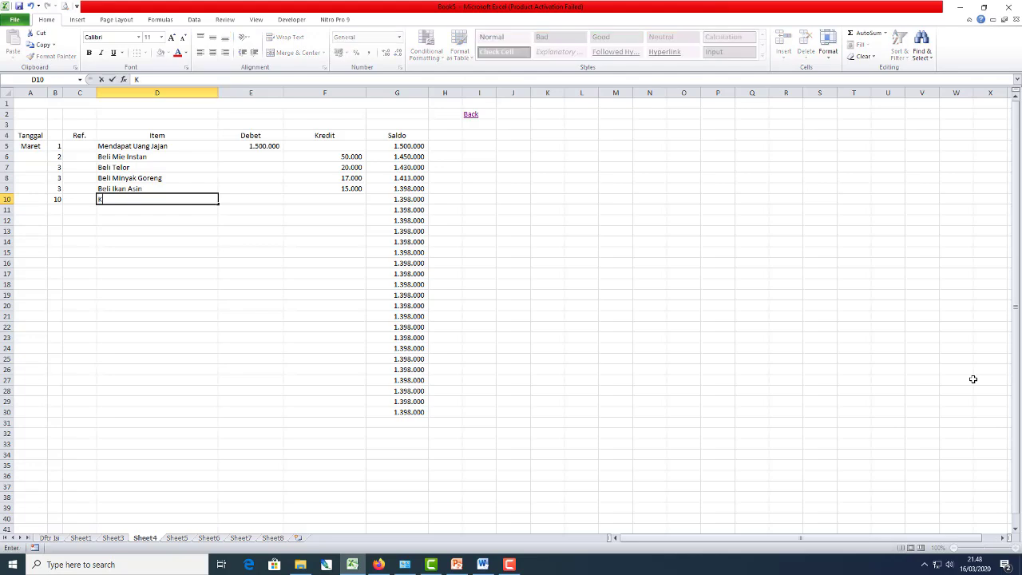
text(unjungan Saudara)
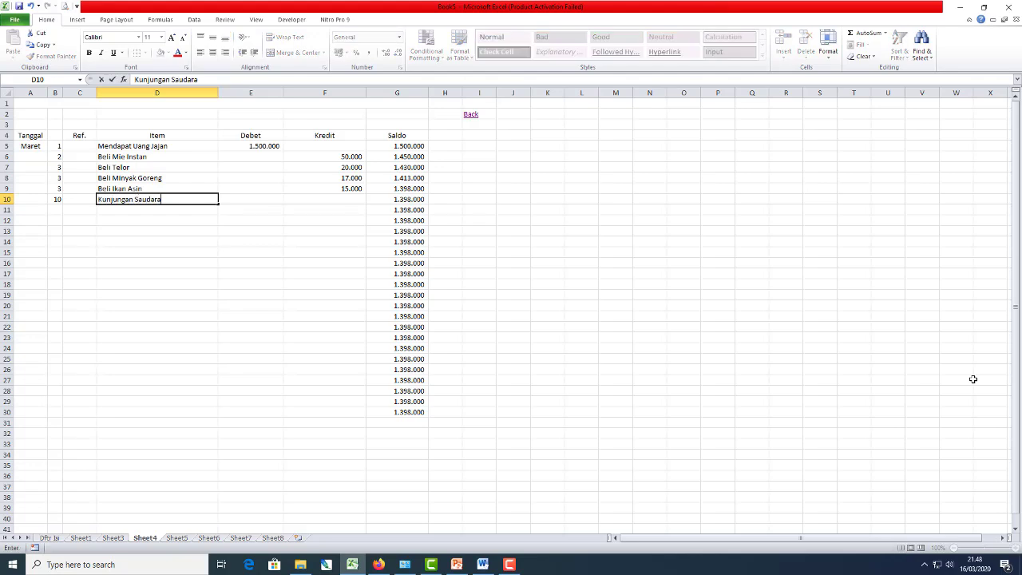
key(Tab)
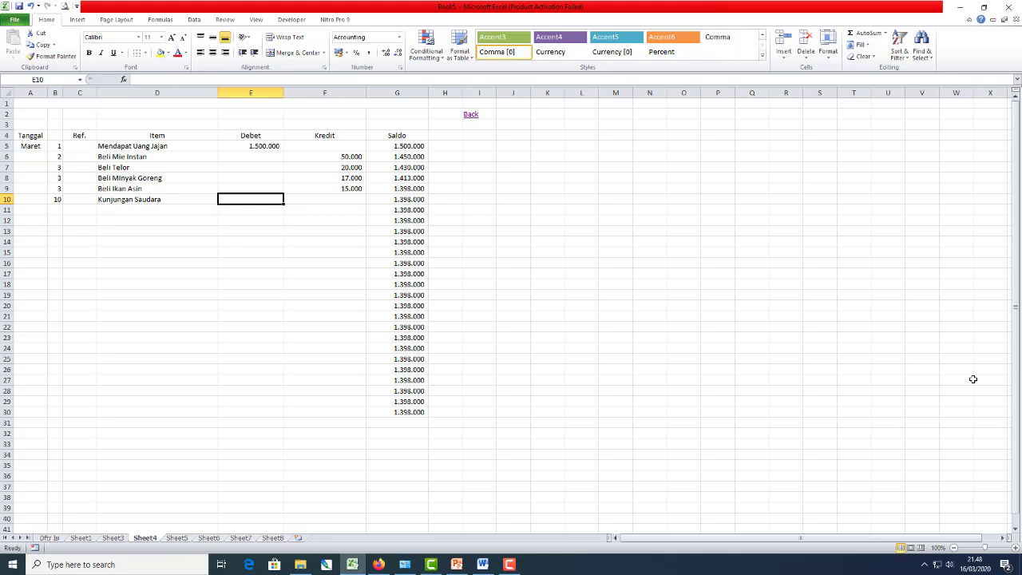
text(5.000.00)
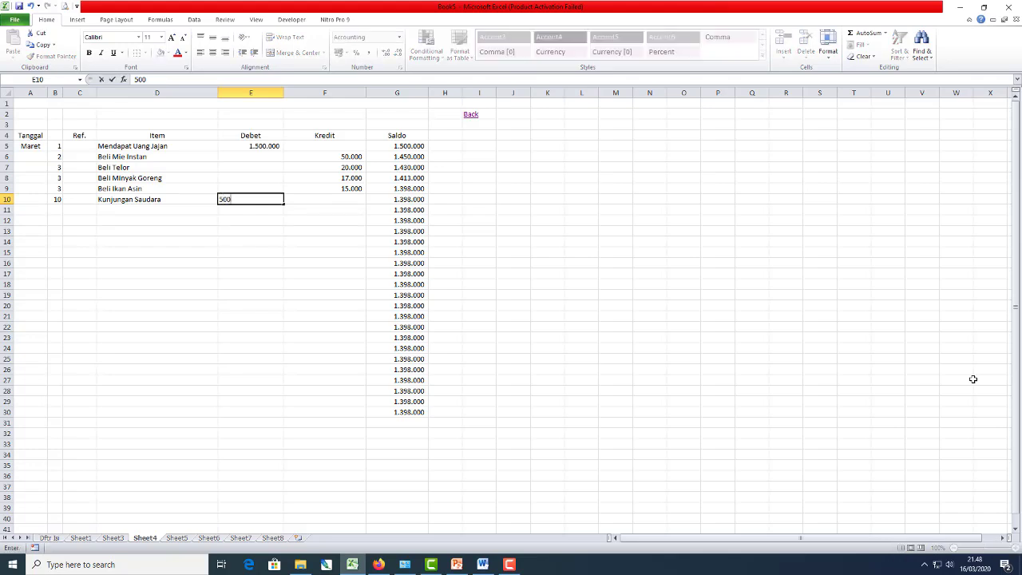
text(0000)
key(Return)
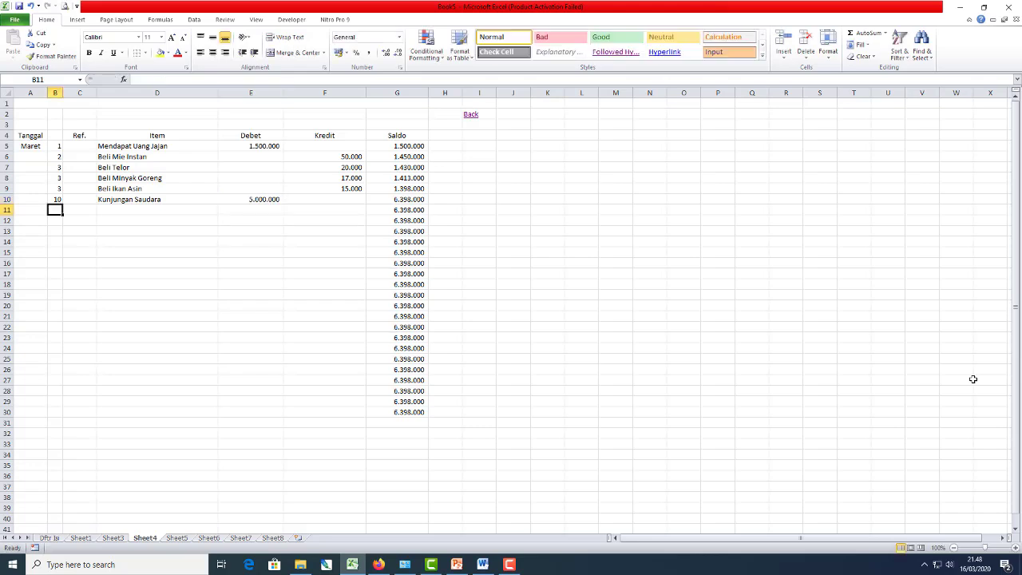
- Correct the Debet amount of Kunjungan Saudara in row 10 to 500.000
key(Up)
key(Right)
key(Right)
key(Right)
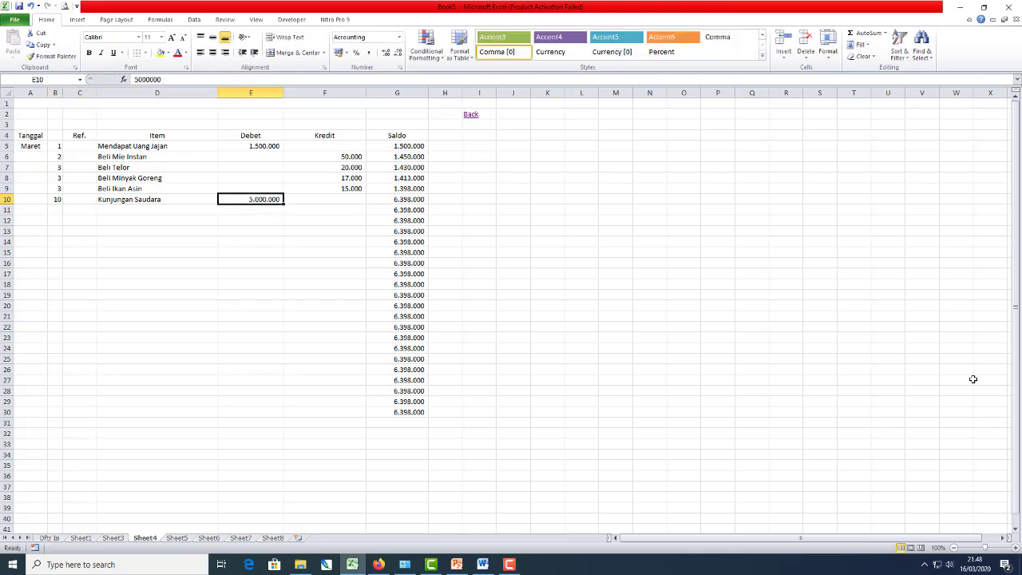
key(F2)
key(BackSpace)
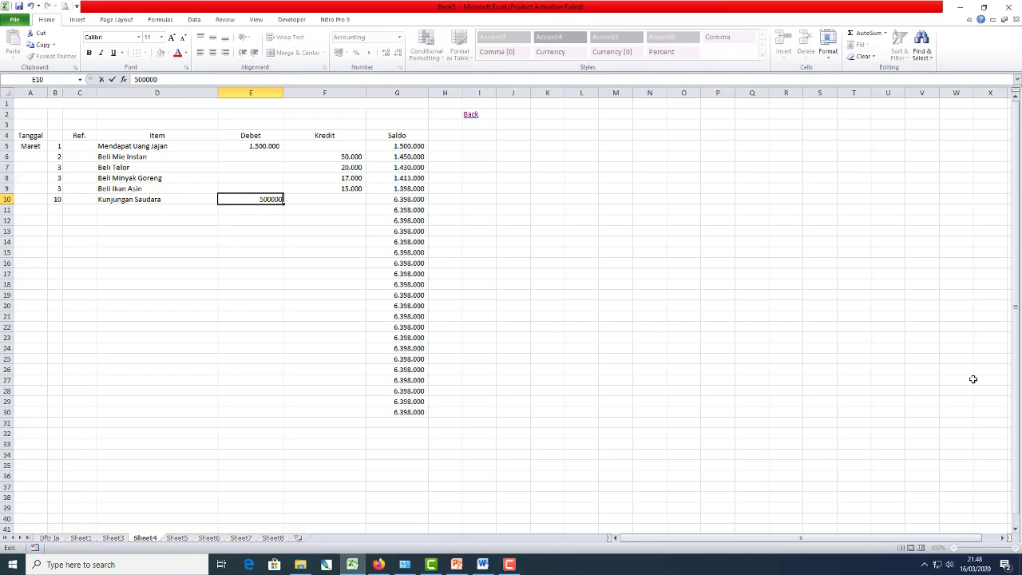
key(Return)
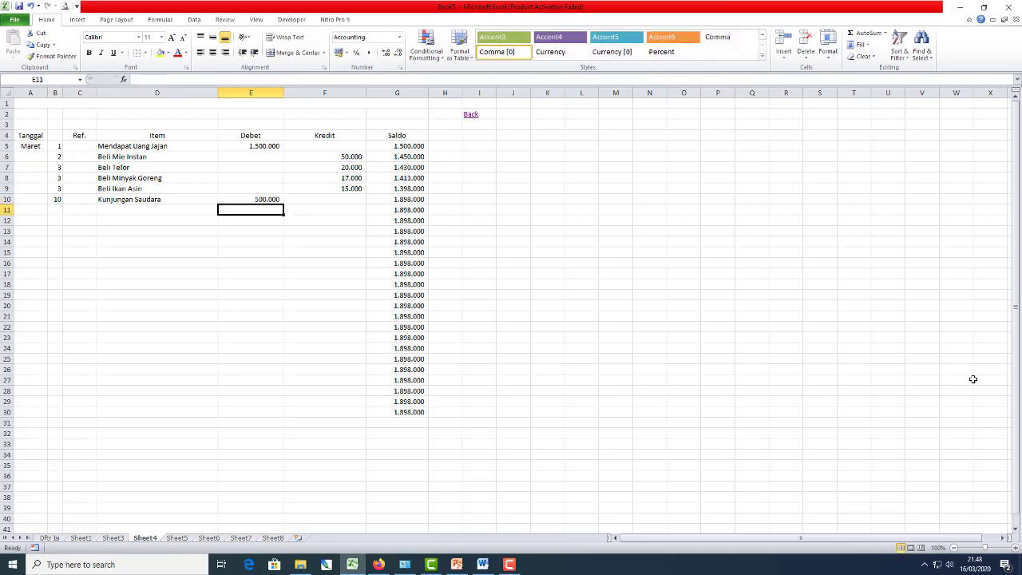
- Review the Kunjungan Saudara entry in row 10 and the Saldo formula in row 7
key(Left)
key(Left)
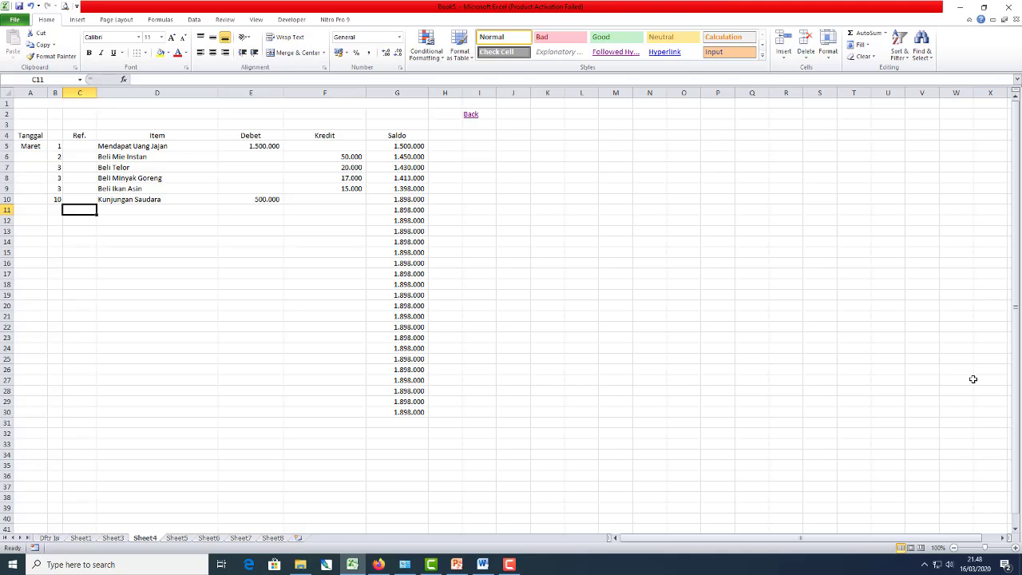
key(Up)
key(Right)
key(Right)
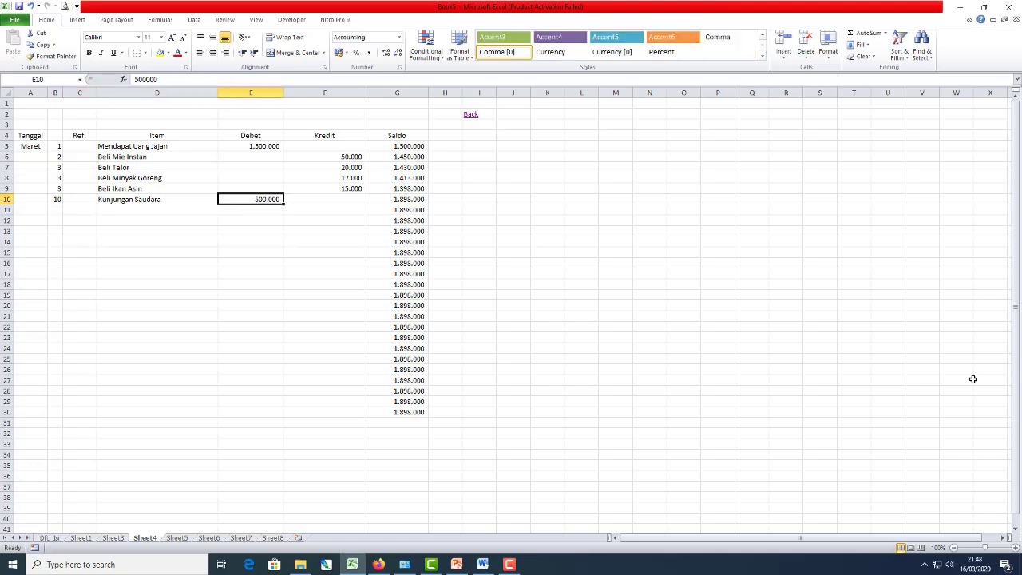
key(Left)
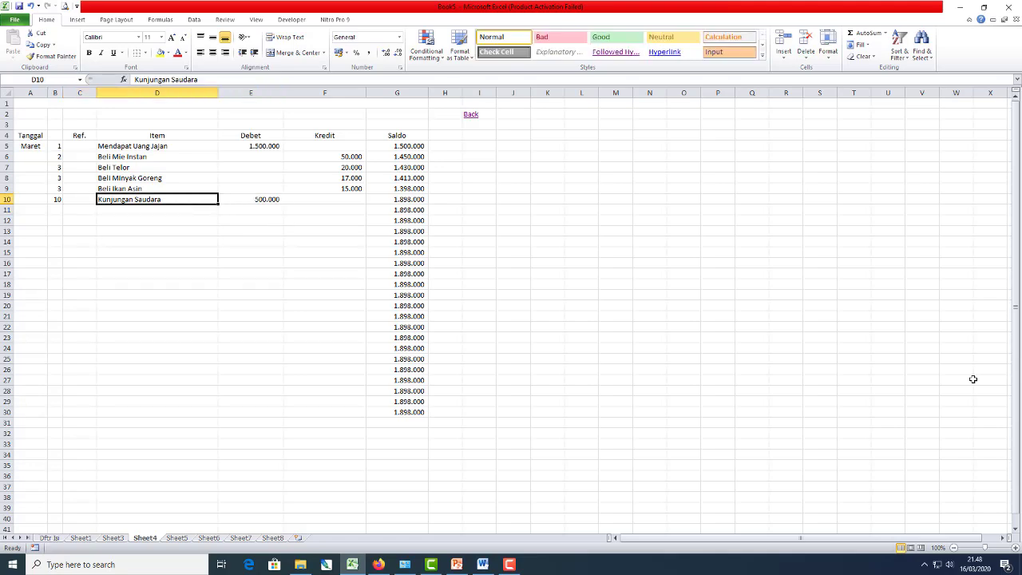
key(Down)
key(Right)
key(Right)
key(Right)
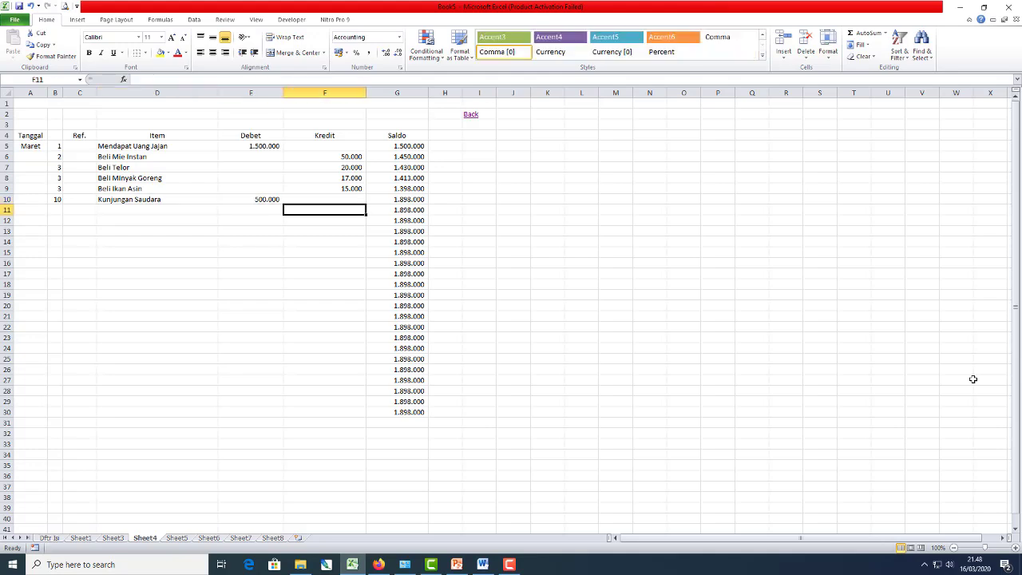
key(Up)
key(Up)
key(Up)
key(Up)
key(Up)
key(Up)
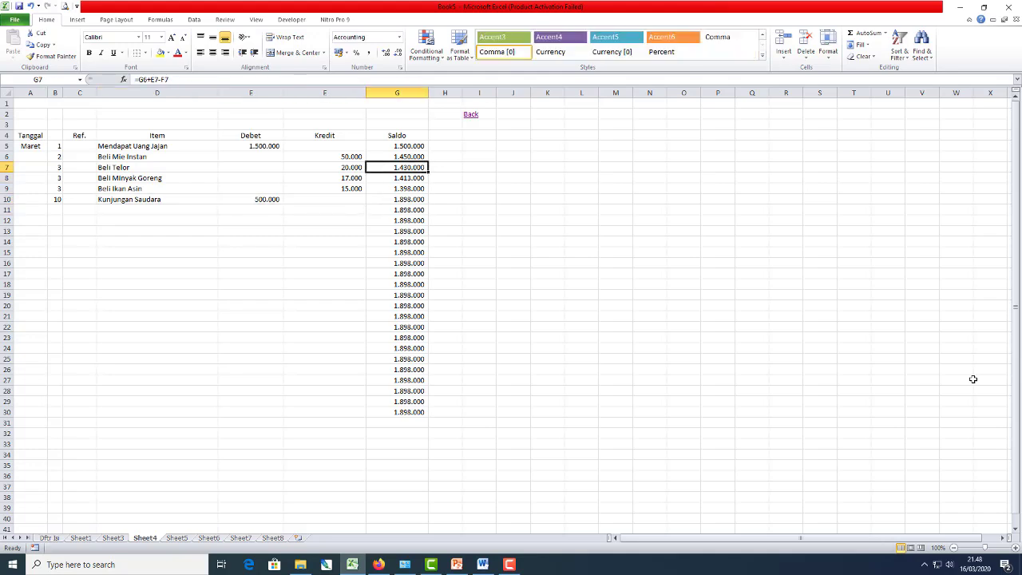
- Rebuild the running-balance formula =G6+E7-F7 in cell I7 as a demonstration beside the table
key(Down)
key(Down)
key(Right)
key(Right)
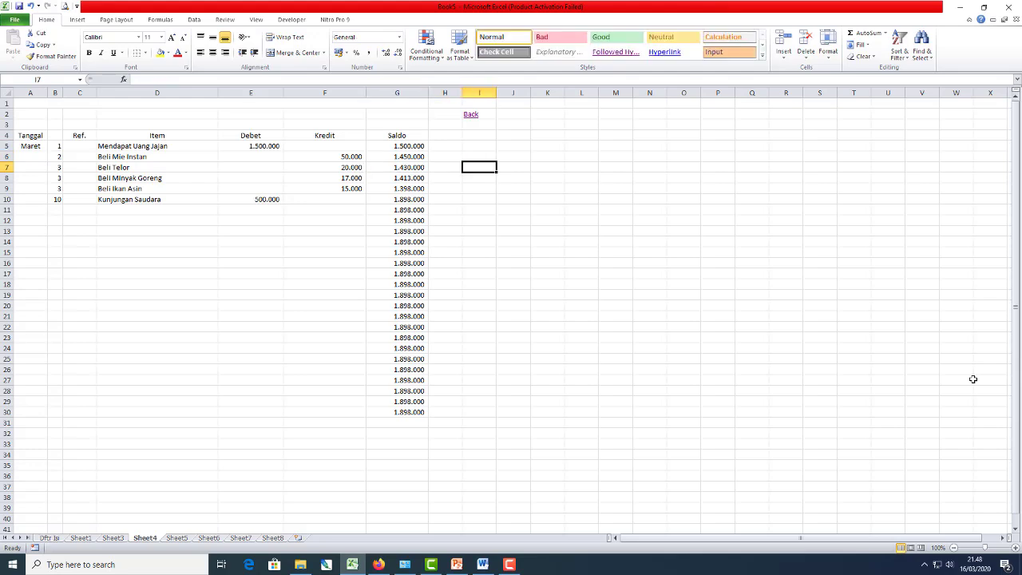
text(=)
key(Left)
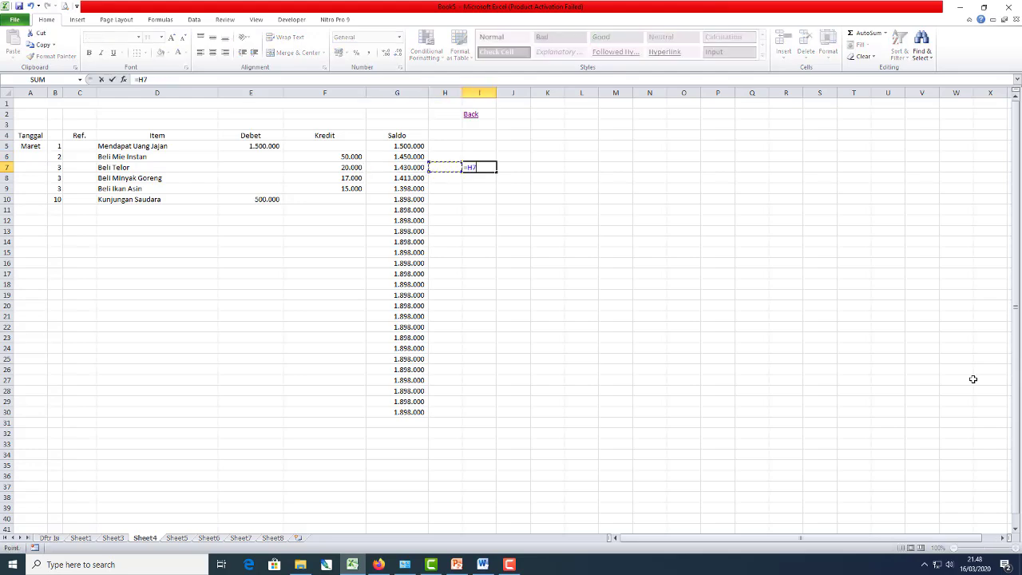
key(Up)
key(Left)
text(+)
key(Left)
key(Left)
key(Left)
key(Left)
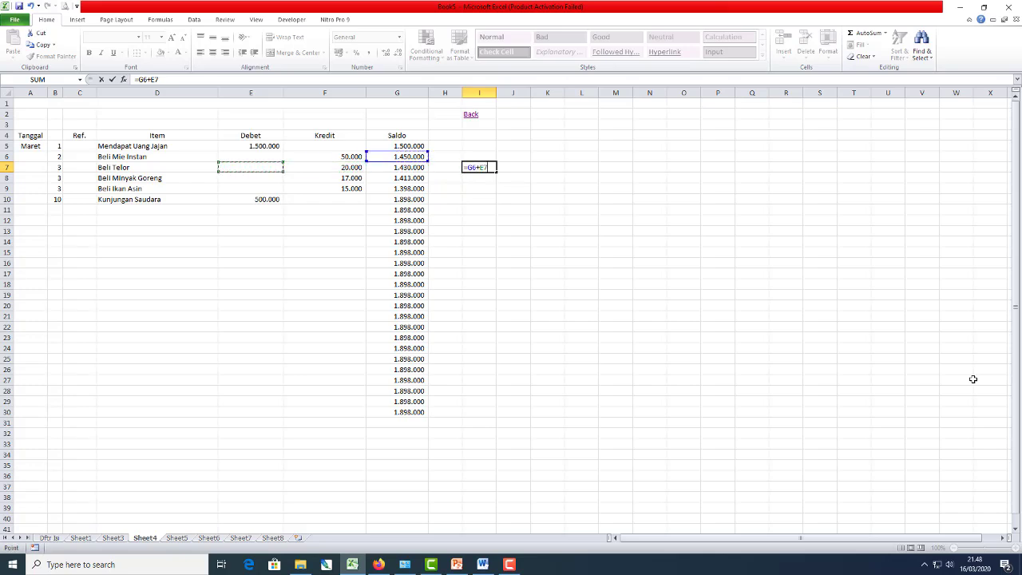
text(-)
key(Left)
key(Left)
key(Left)
key(Return)
key(Up)
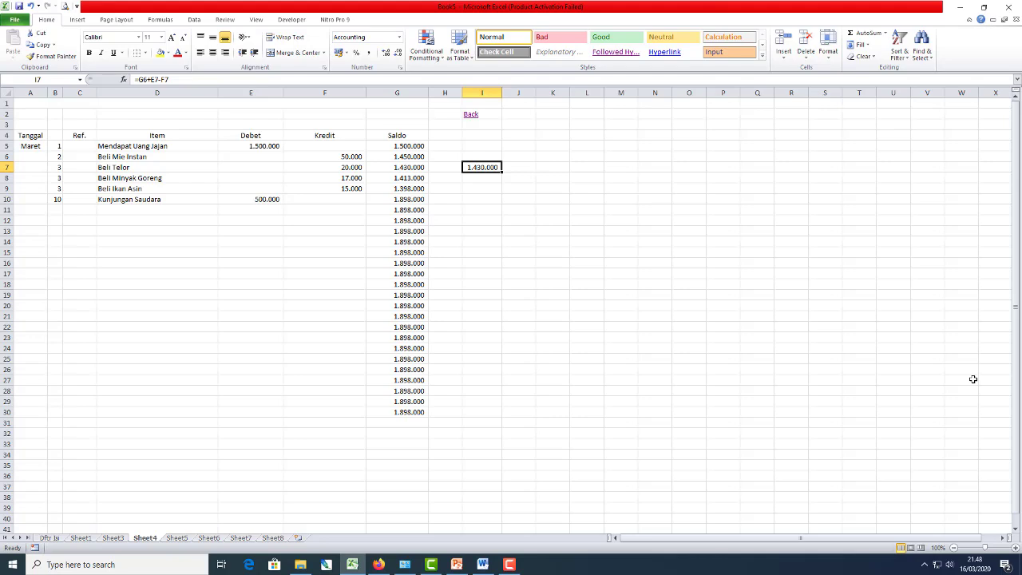
- Clear the demonstration formula from cell I7
click(107, 158)
click(508, 284)
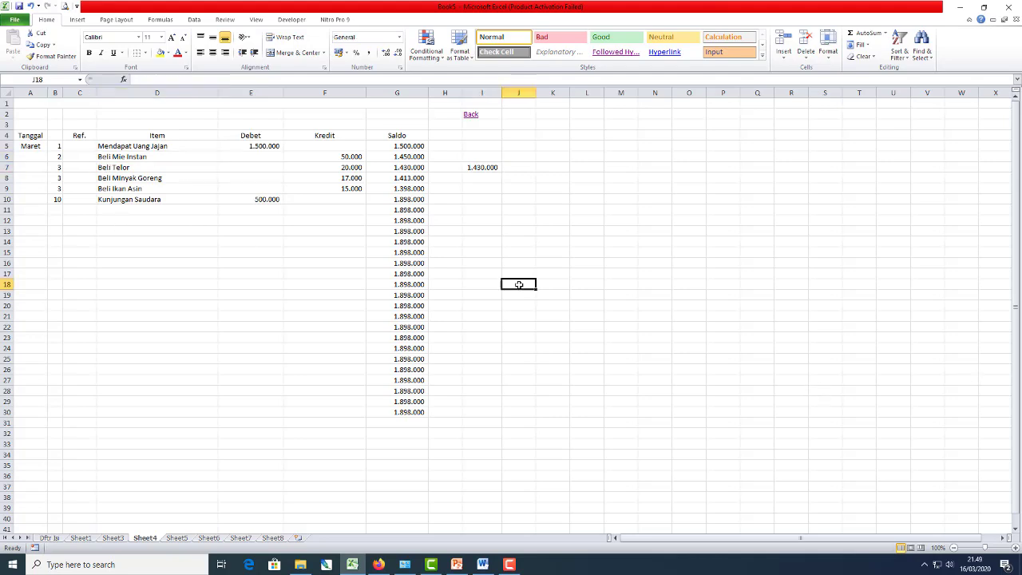
click(488, 162)
key(Delete)
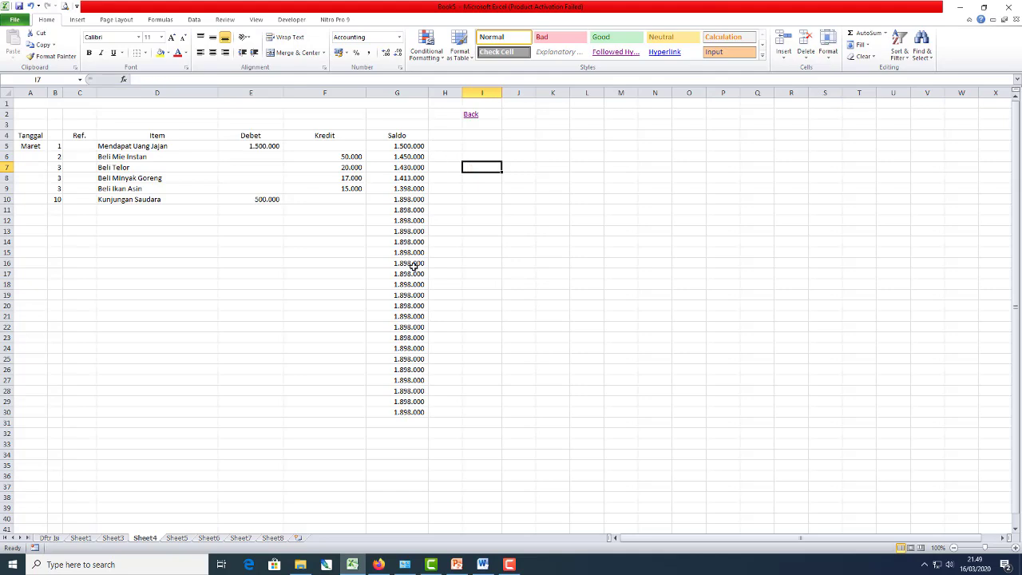
- Delete the Saldo formulas from the unused rows in G11:G30
drag(403, 210, 422, 409)
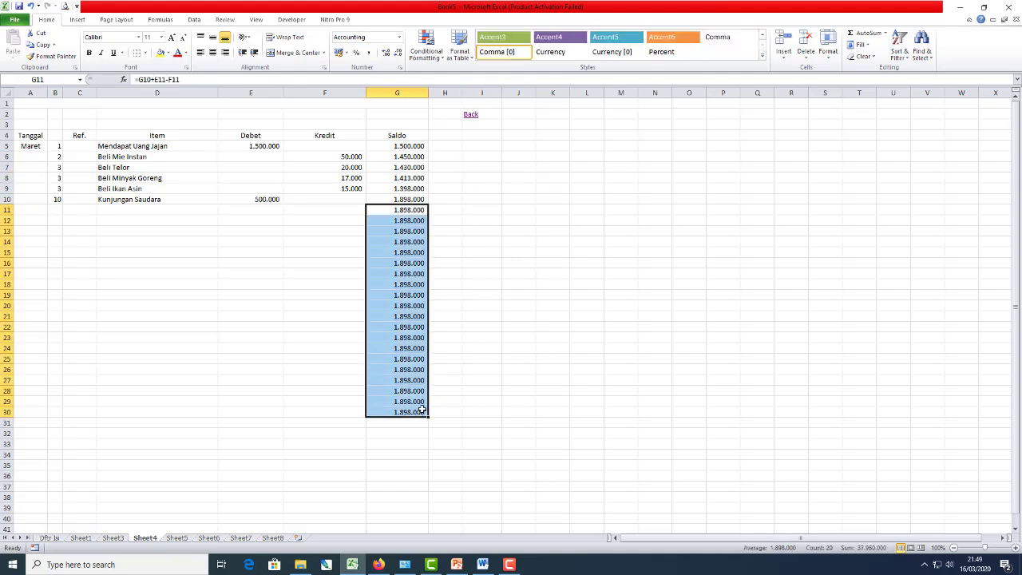
key(Delete)
click(527, 336)
- Delete the Back link text from cell I2
click(483, 137)
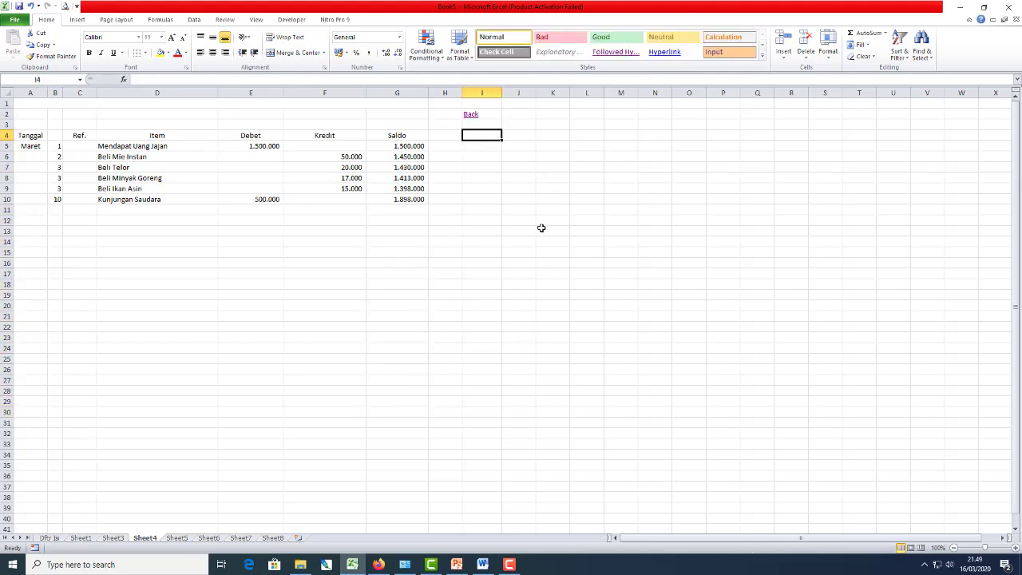
key(Up)
key(Up)
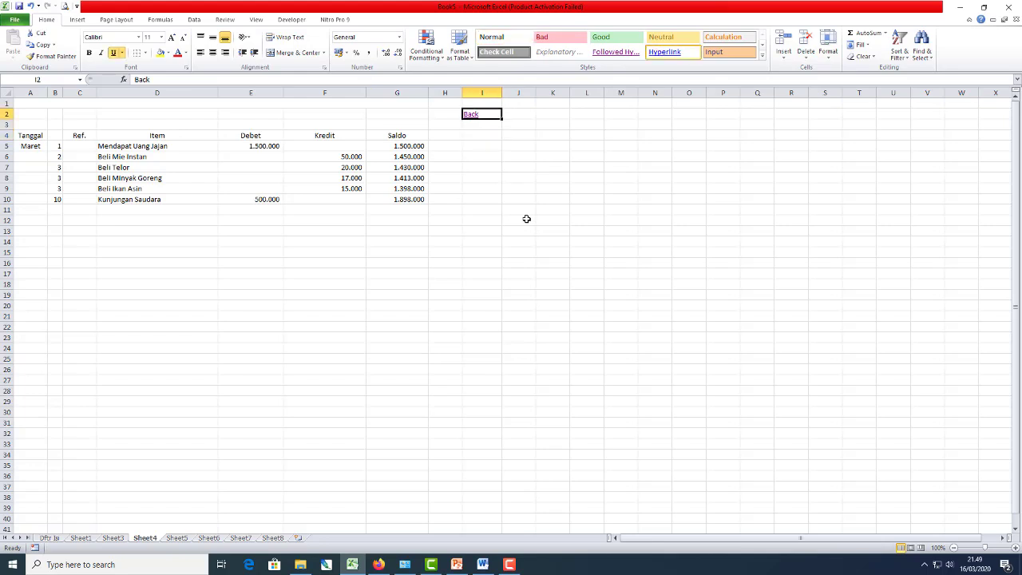
key(Delete)
text(+)
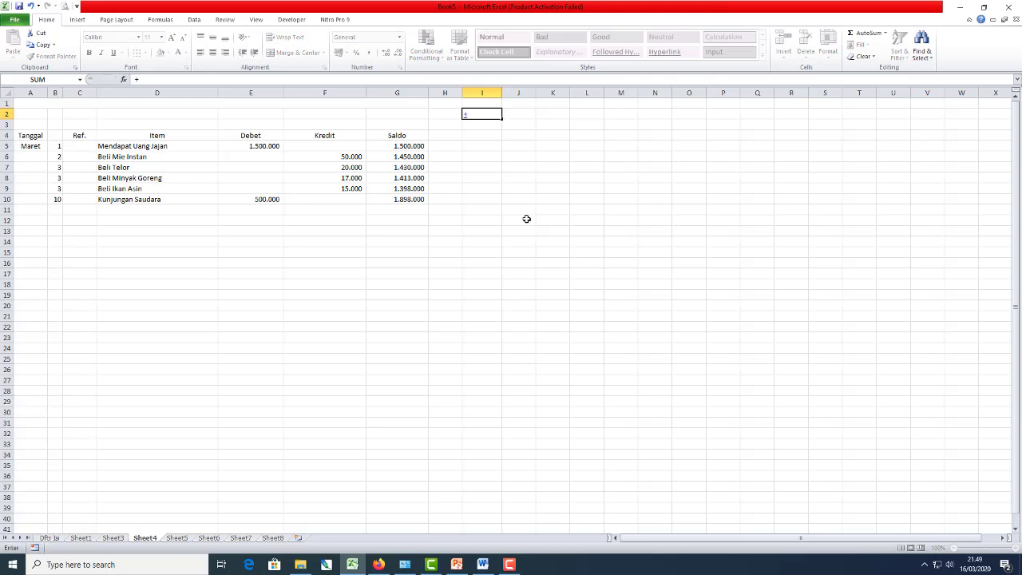
key(Escape)
key(Right)
key(Right)
text(+)
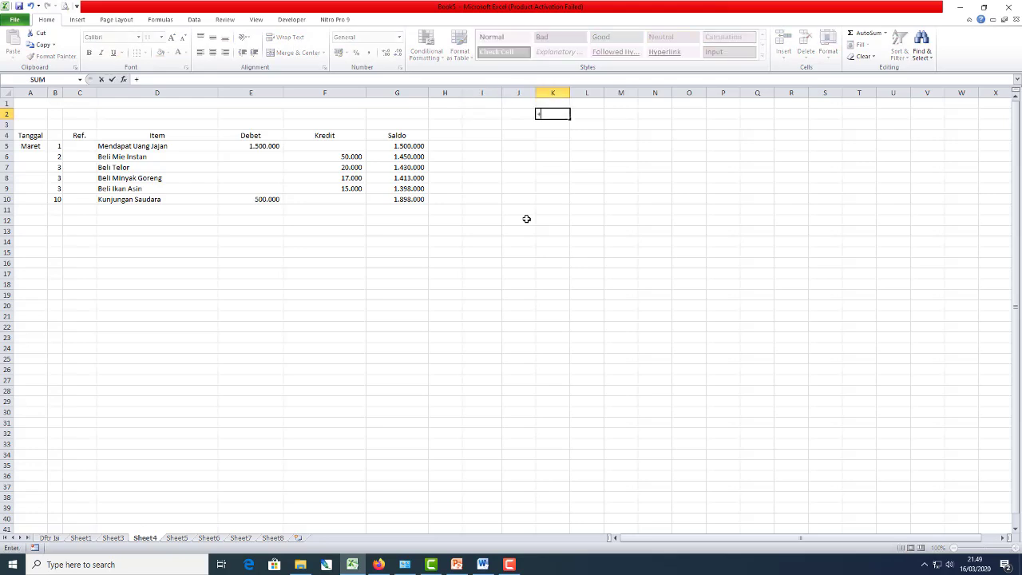
key(Right)
key(Escape)
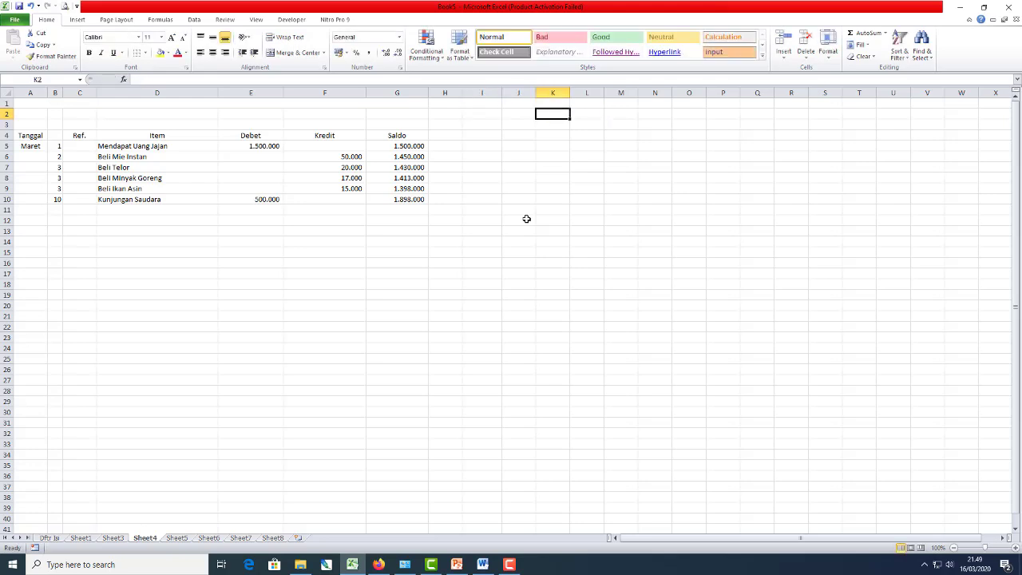
- Enter a plus sign as text in K2 with the description Penjumlahan beside it in L2
text('+)
key(Return)
key(Up)
key(Right)
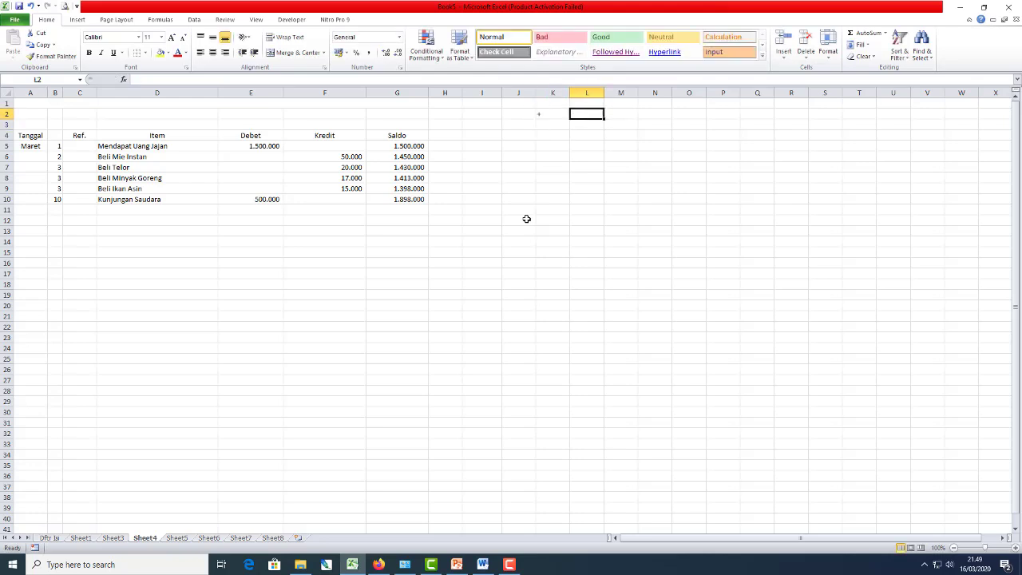
text(Penjumlahan)
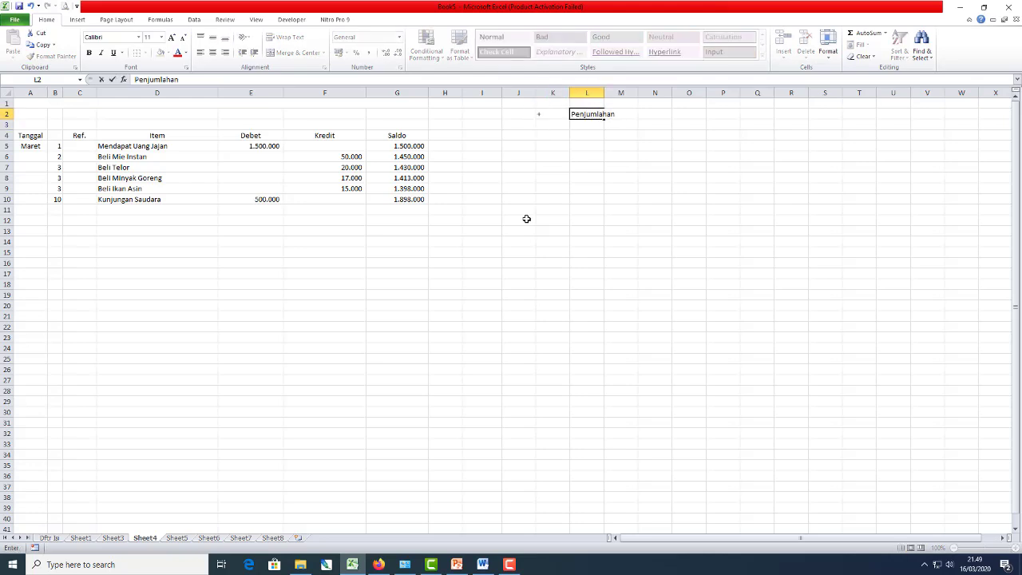
key(Return)
- Enter a minus sign as text in K3 with the description Pengurangan beside it in L3
key(Left)
text(=)
key(Right)
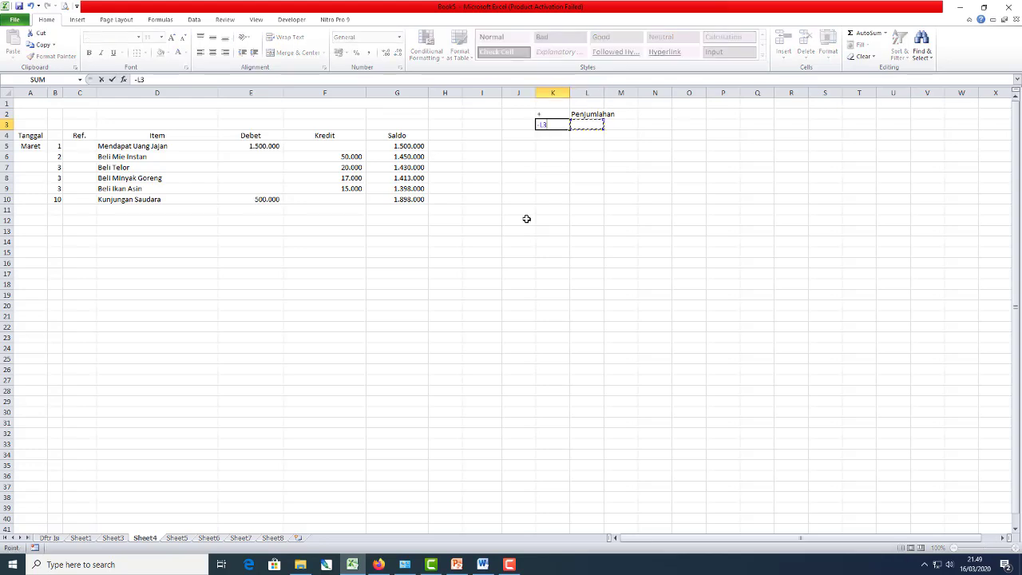
key(Tab)
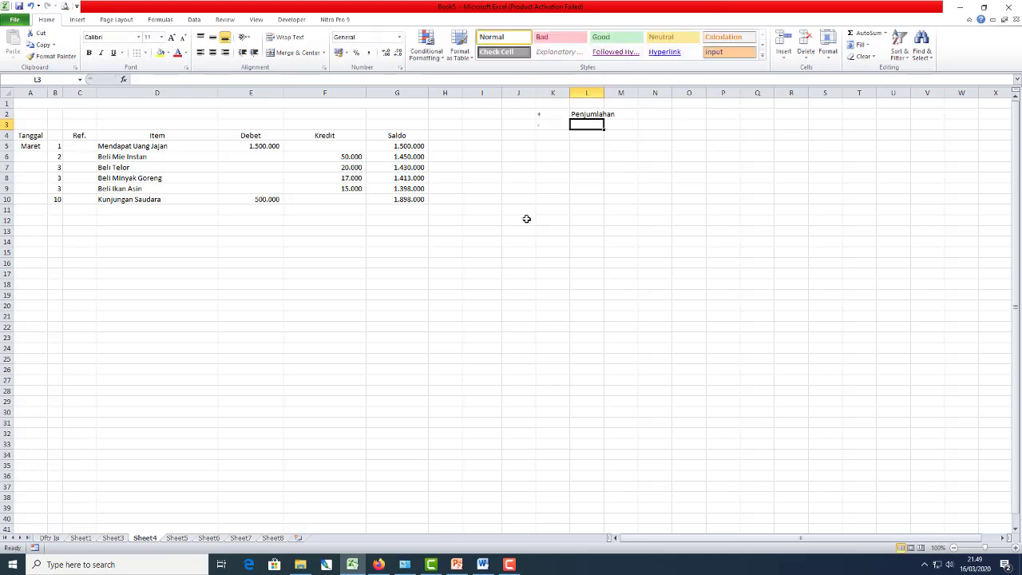
text(Pengurangan)
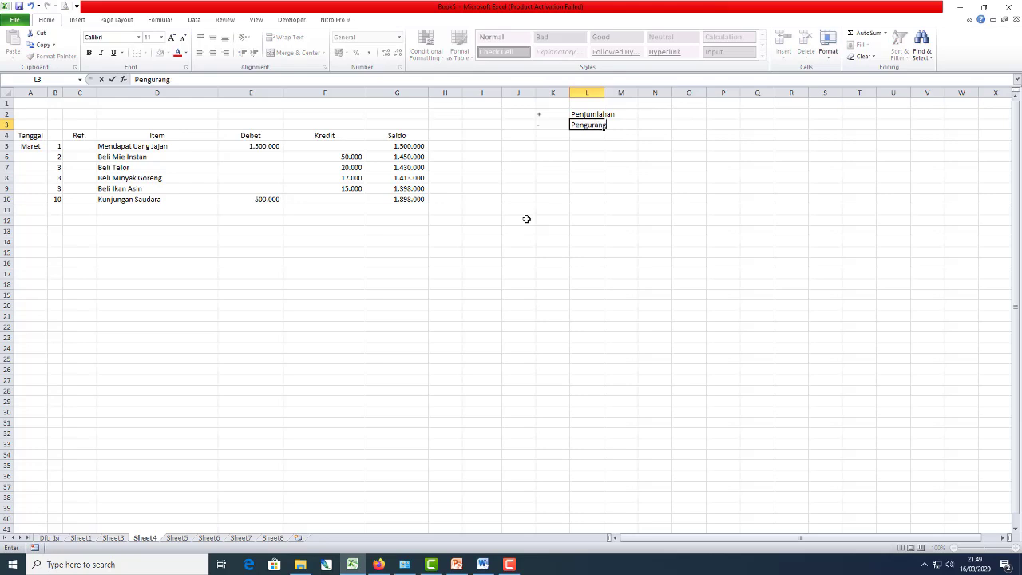
key(Return)
- Enter the heading Icon in K1 above the operator symbols
key(Up)
key(Up)
key(Up)
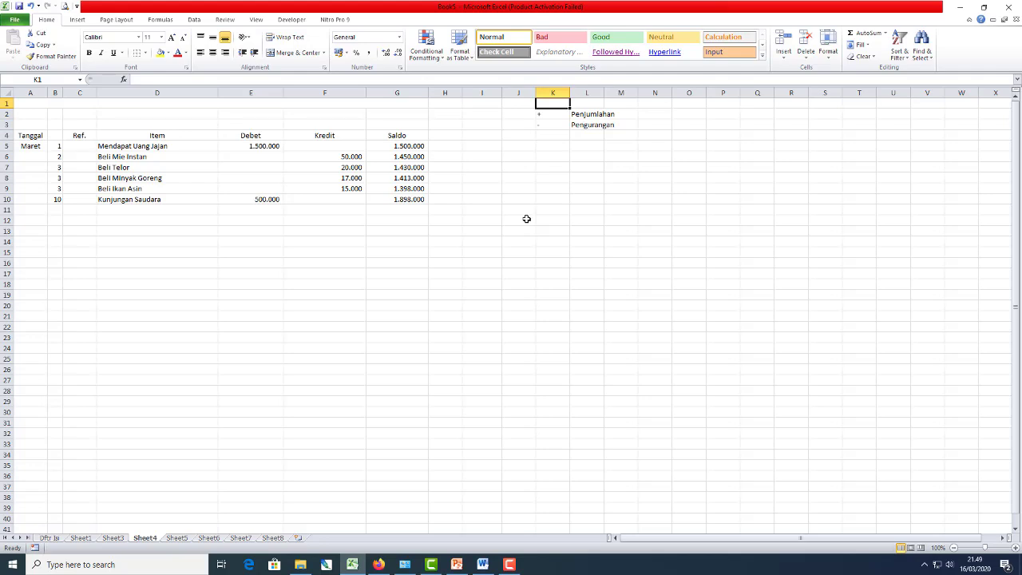
text(Icon)
key(Return)
- Enter an asterisk in K4 with the description Perkalian beside it in L4
key(Down)
key(Down)
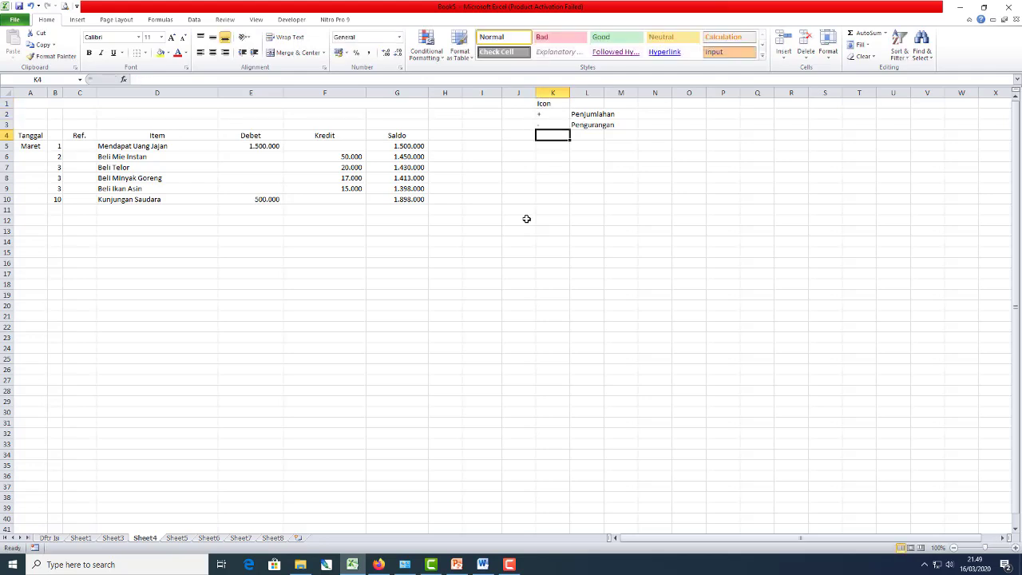
text(*)
key(Tab)
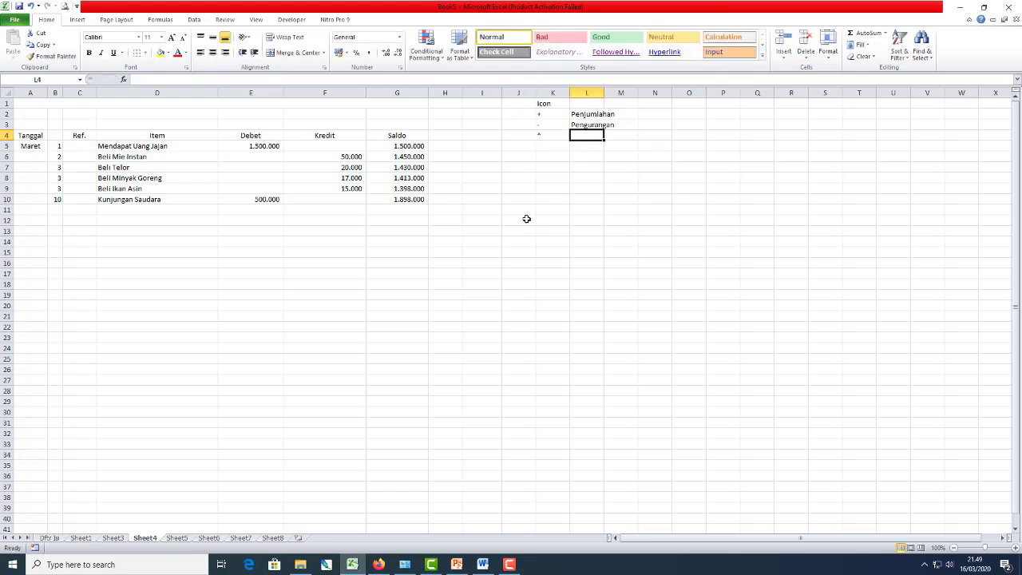
text(Perkalian)
key(Return)
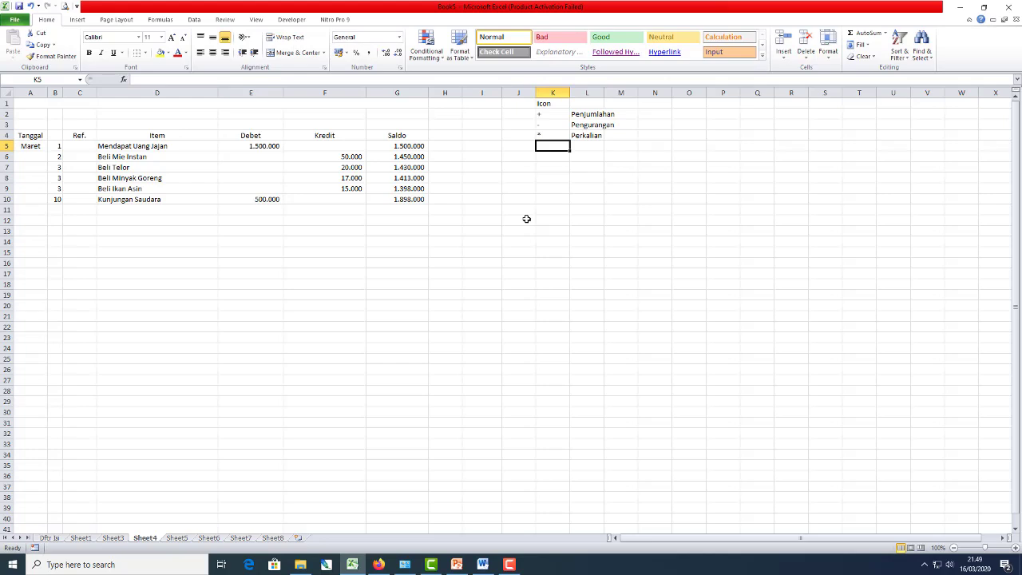
- Enter a slash as text in K5 with the description Bagi beside it in L5
key(alt)
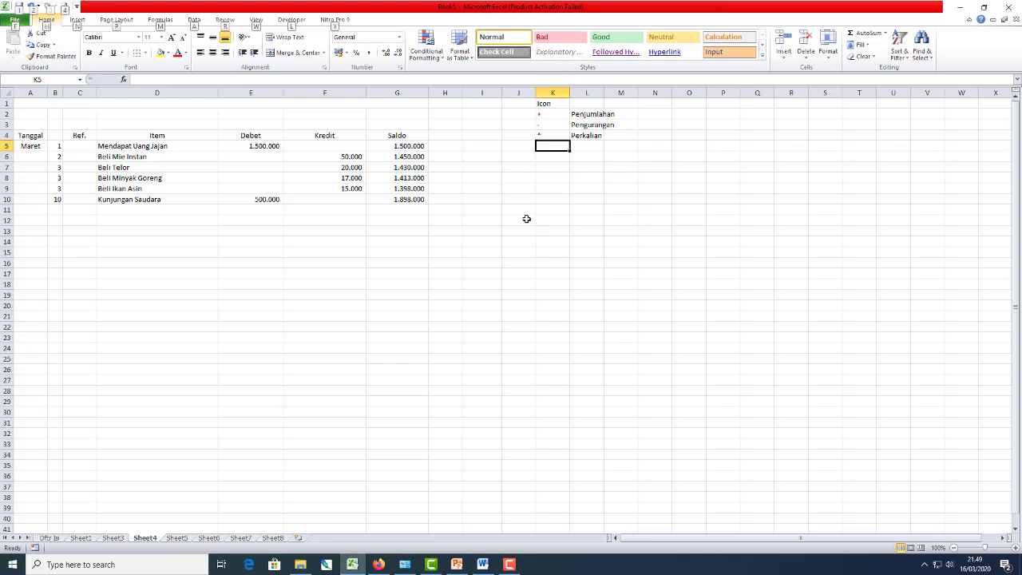
key(alt)
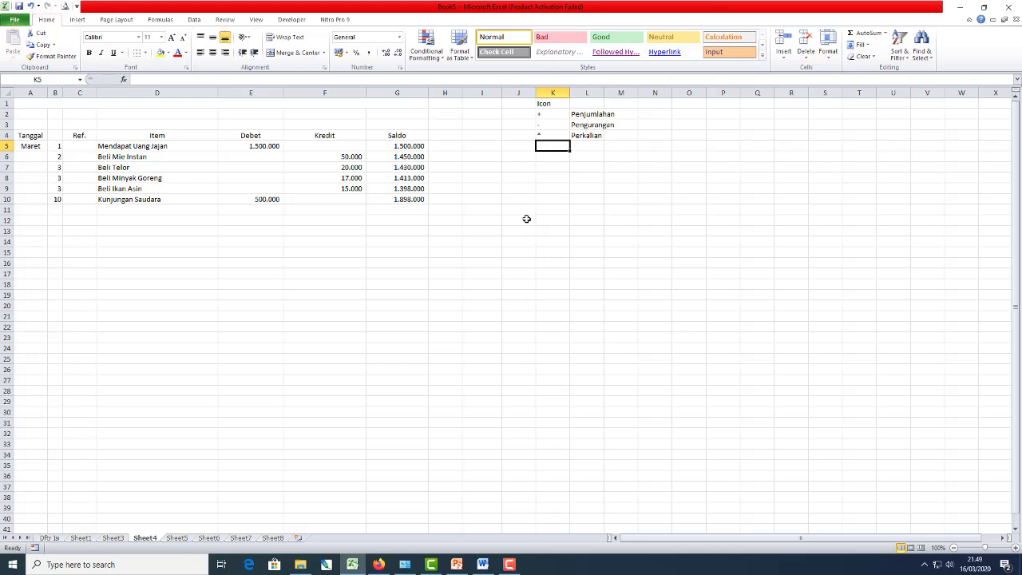
text(/)
key(Tab)
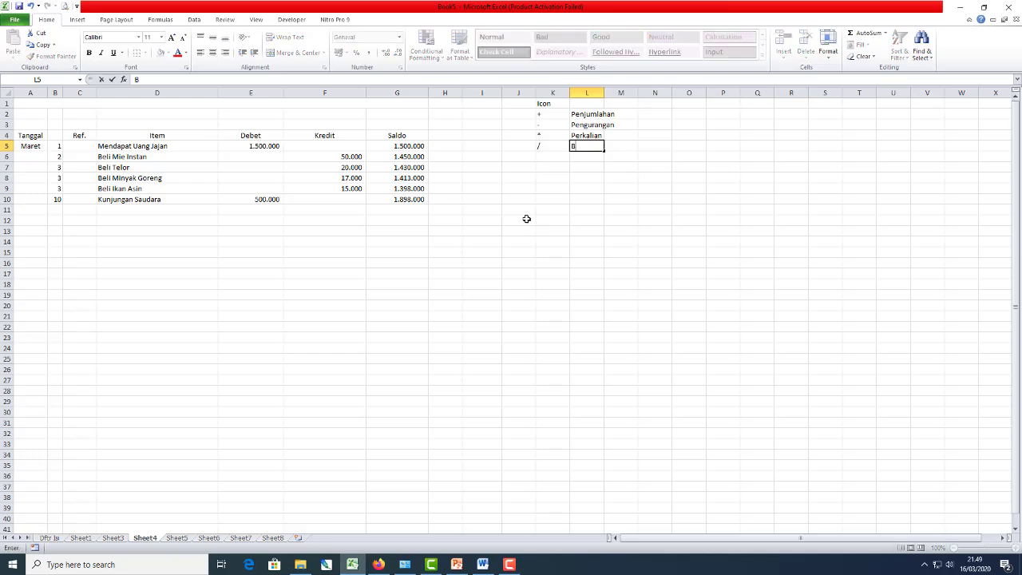
text(Bagi)
key(Return)
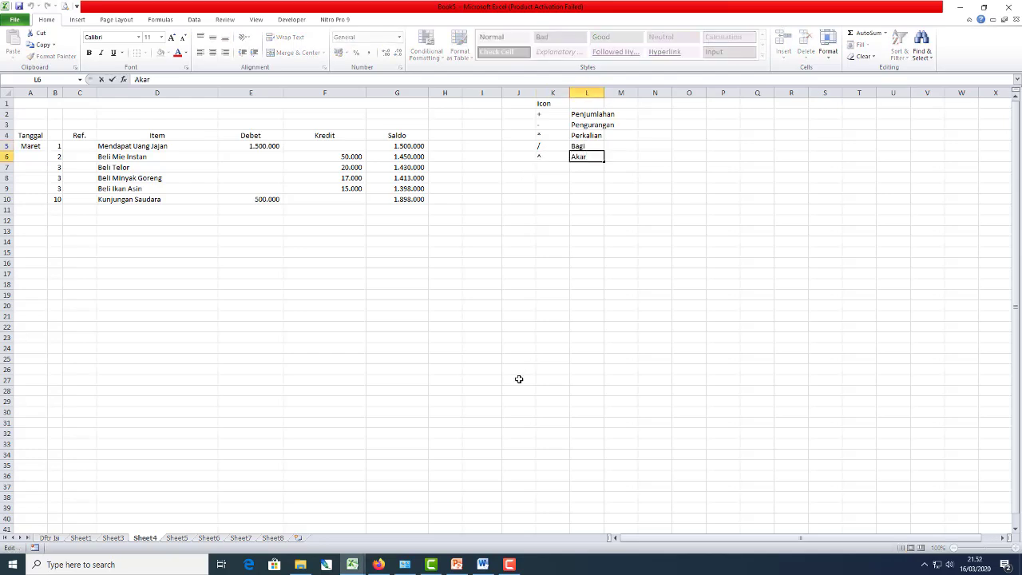
- Replace the description of the caret symbol in L6 with Pangkat
key(shift+Home)
text(Pangkat)
key(Tab)
- Enter the example power formula =5^2 in N6, in the Pangkat row
key(Right)
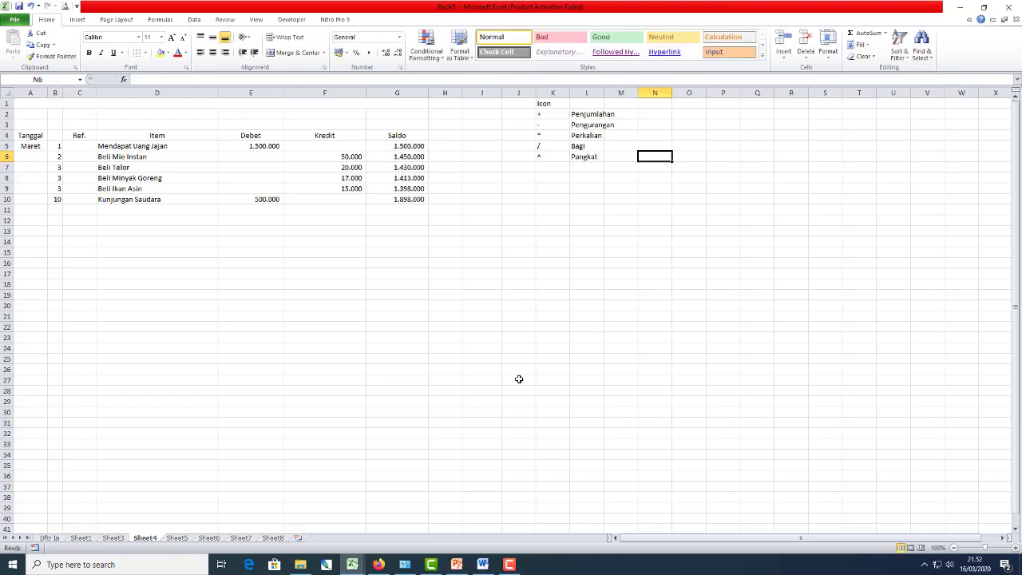
key(Left)
key(Left)
key(Right)
key(Right)
text(=)
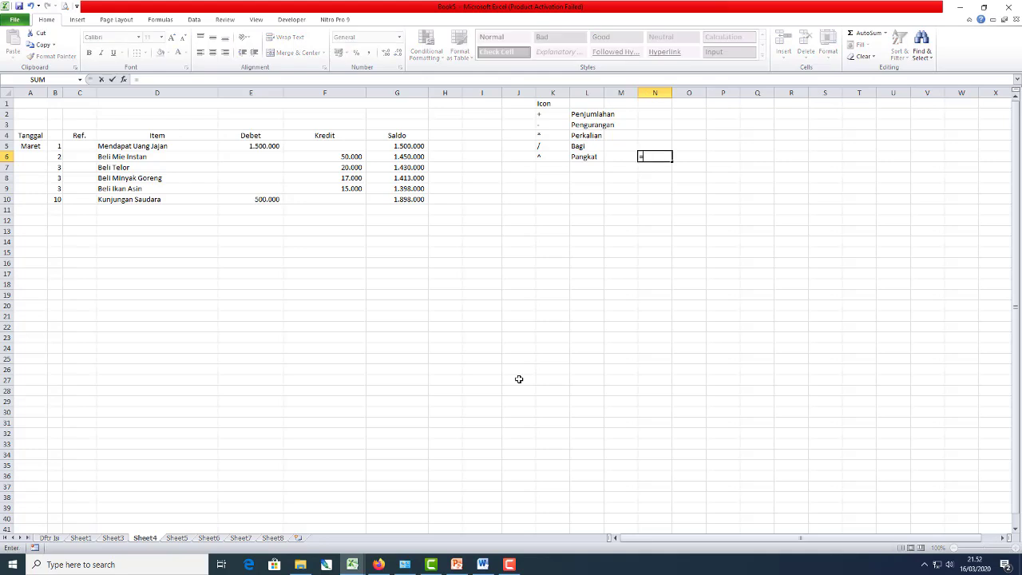
text(5^2)
key(Return)
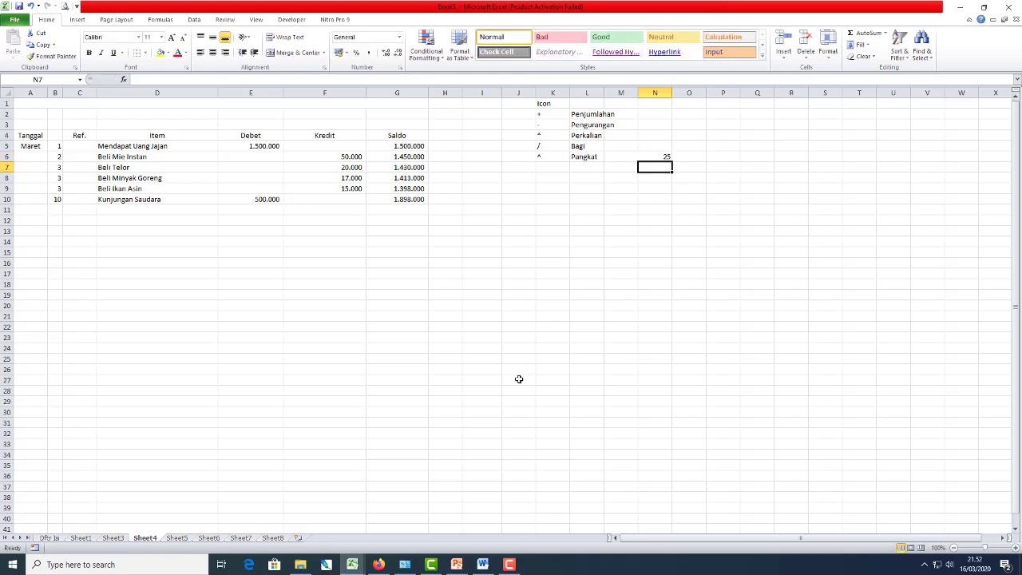
- Enter the equivalent multiplication formula =5*5 in P6 for comparison with the power example
key(Up)
key(Right)
key(Right)
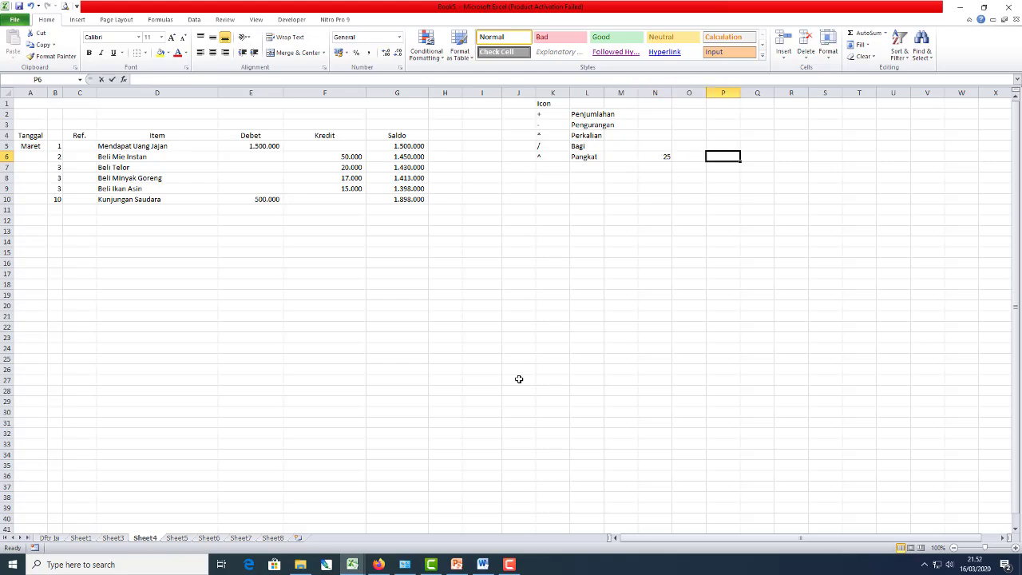
text(=5*5)
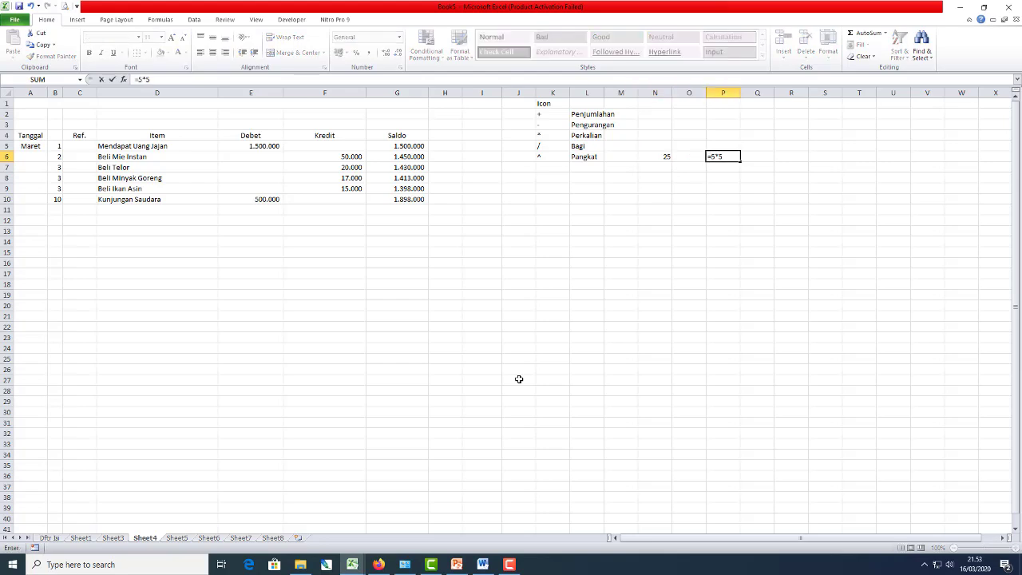
key(Return)
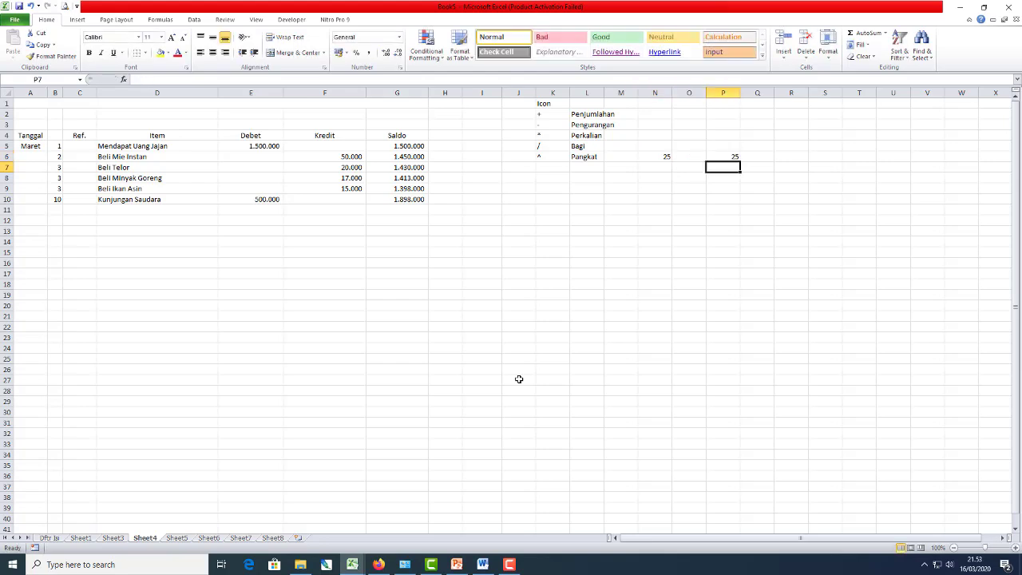
- Review the operator symbols listed in K2:K6 of the legend
key(Up)
key(Left)
key(Left)
key(Left)
key(Left)
key(Left)
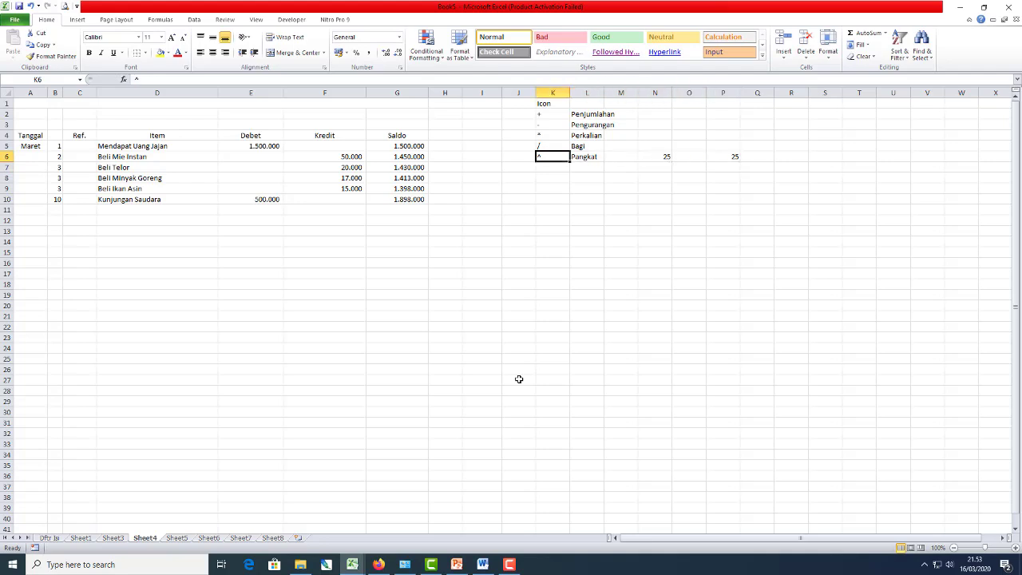
drag(543, 115, 542, 154)
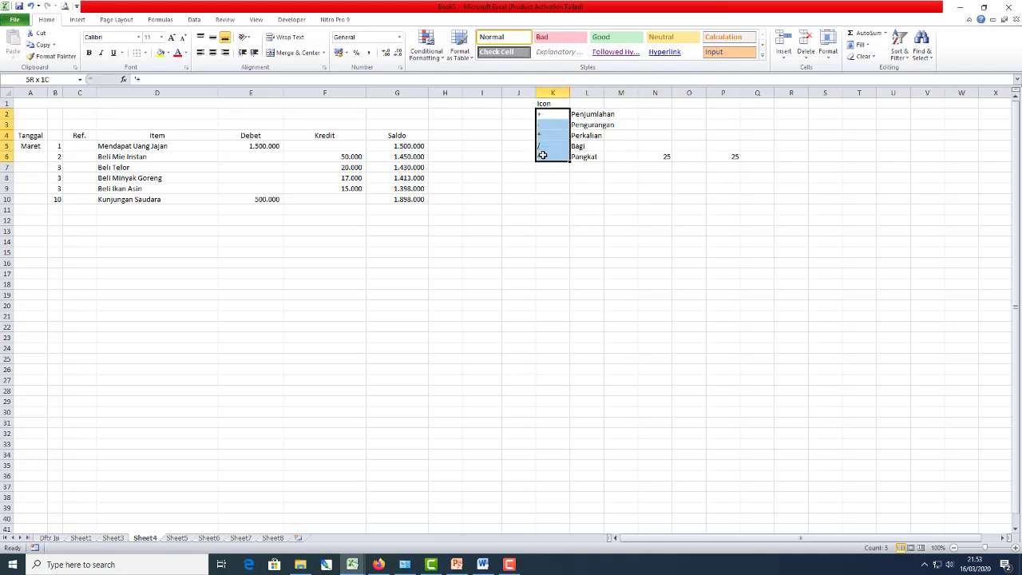
click(533, 349)
click(183, 249)
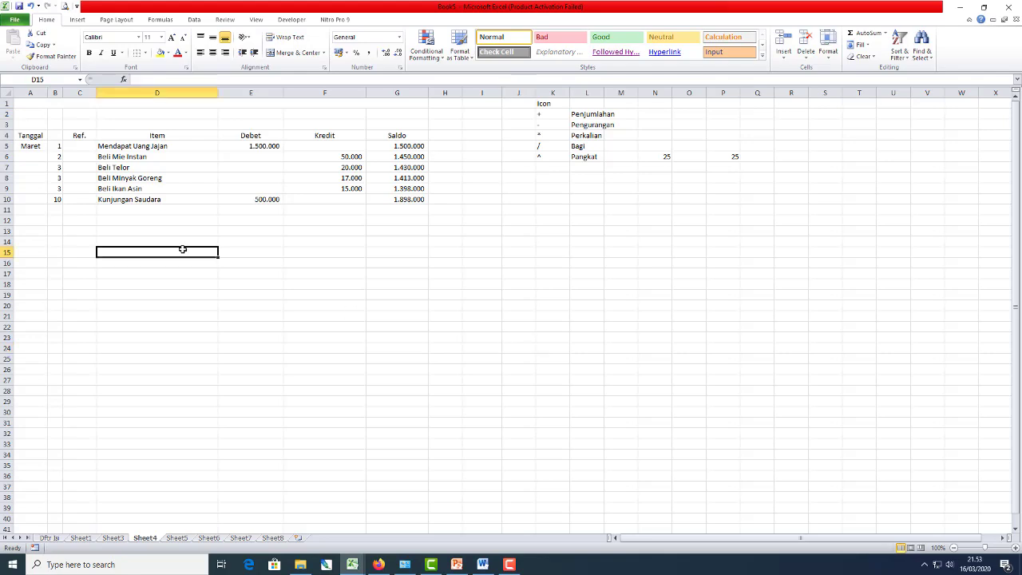
- Merge and center A2:G2 above the cash book and enter the title CONTOH PENJUMLAHAN DAN PENGURANGAN
drag(35, 115, 395, 116)
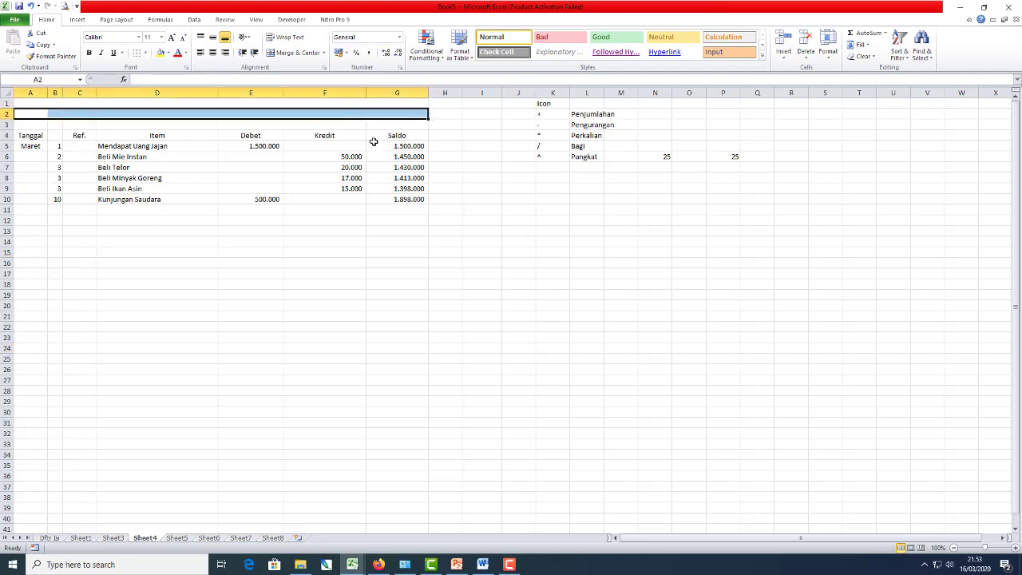
click(294, 52)
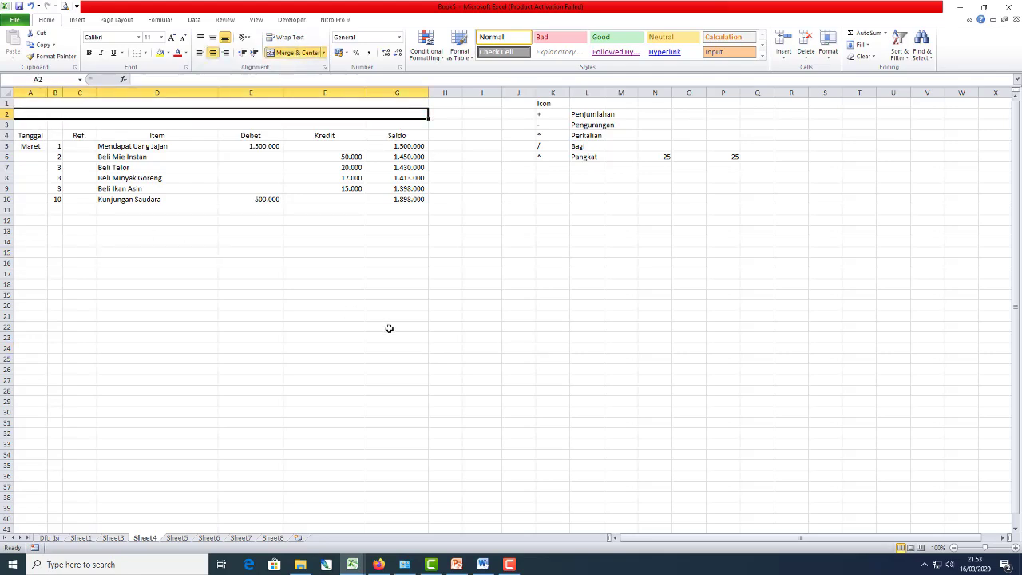
text(CONTOH P)
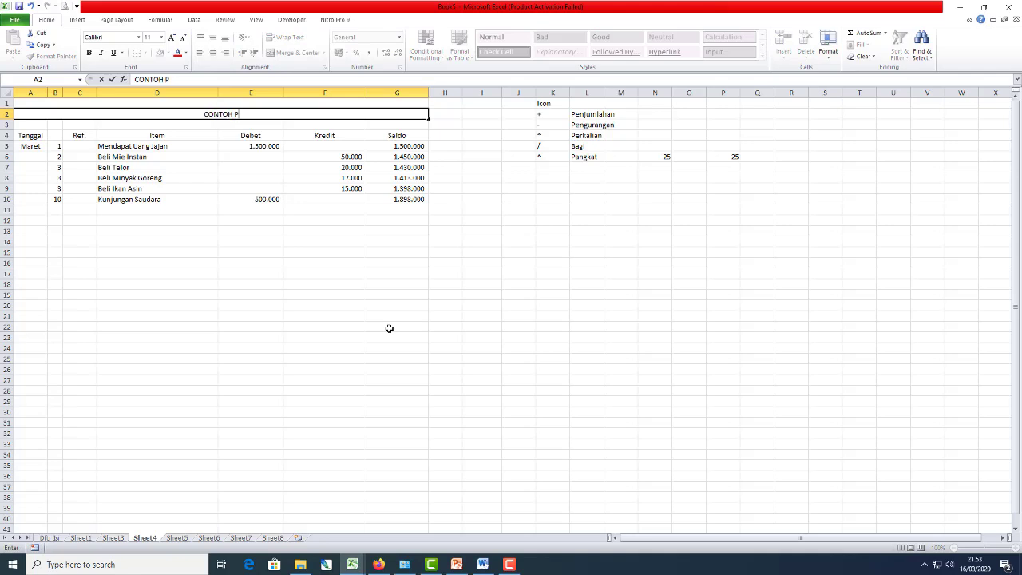
text(ENJUMLAHAN DAN)
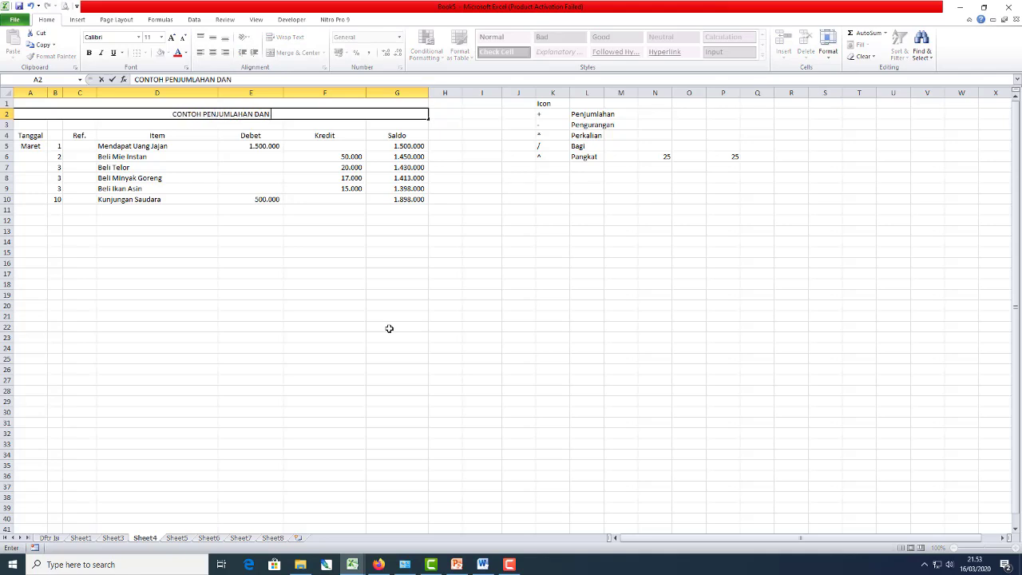
text( PENGURAN)
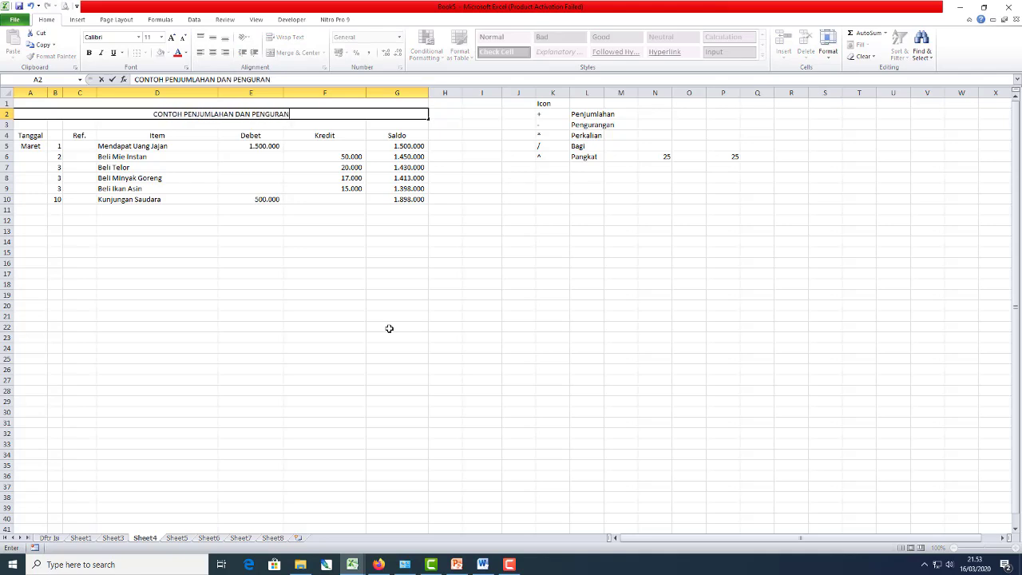
text(GAN)
key(Return)
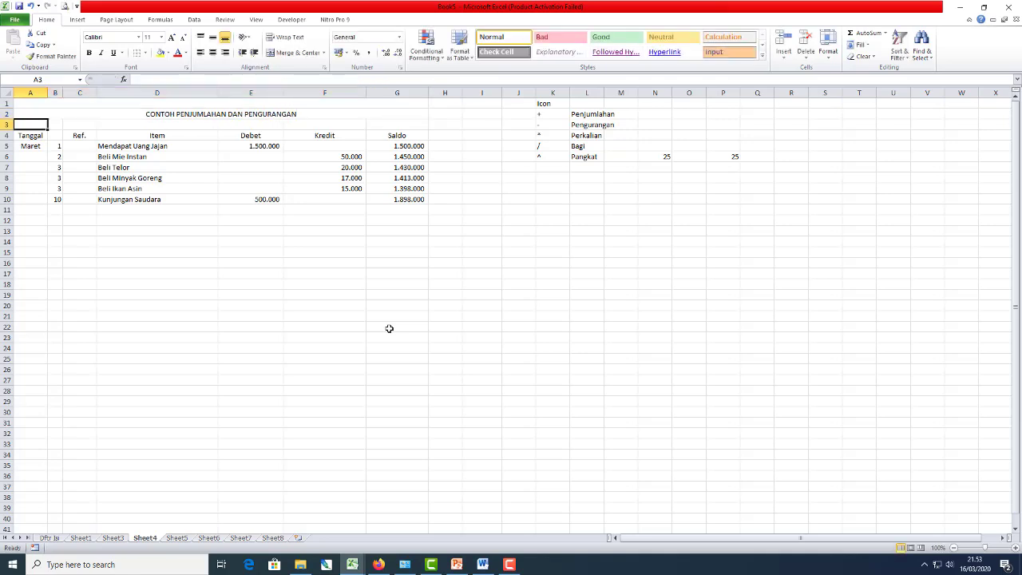
key(Down)
key(Down)
key(Down)
key(Down)
key(Down)
key(Down)
key(Down)
key(Down)
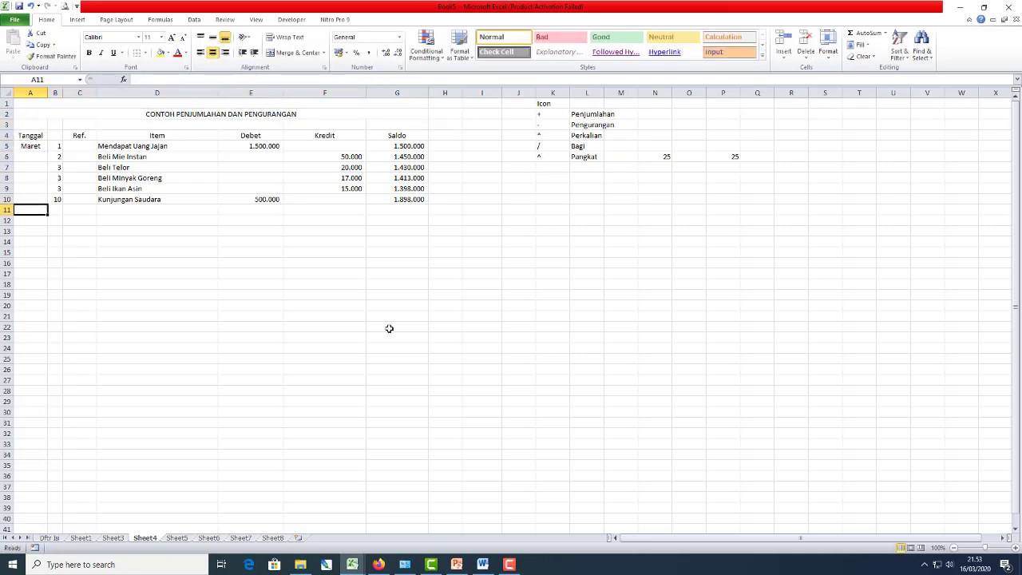
key(Right)
key(Right)
key(Right)
key(Right)
key(Right)
key(Right)
key(Right)
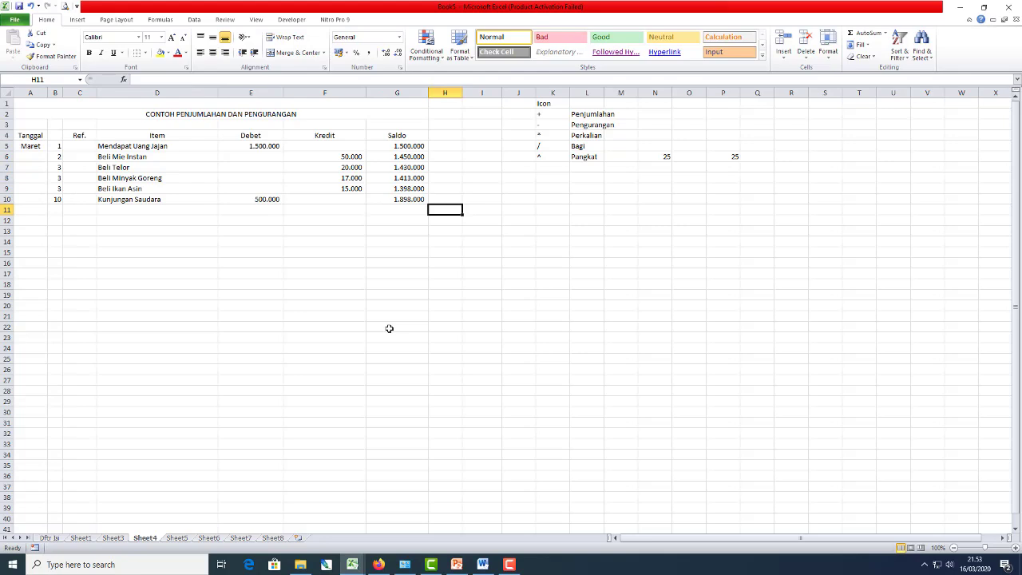
key(Down)
key(Left)
key(Left)
key(Left)
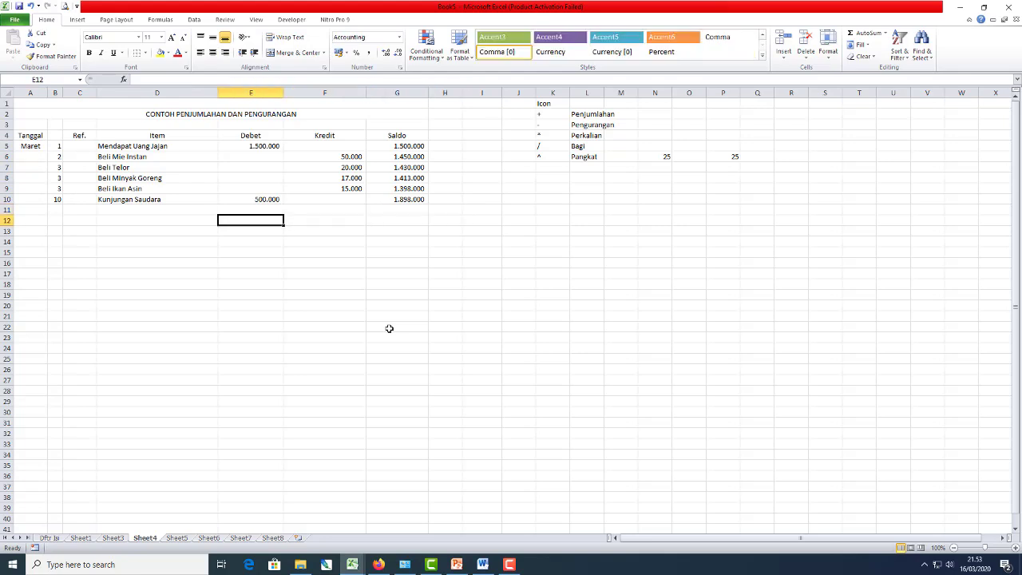
key(Down)
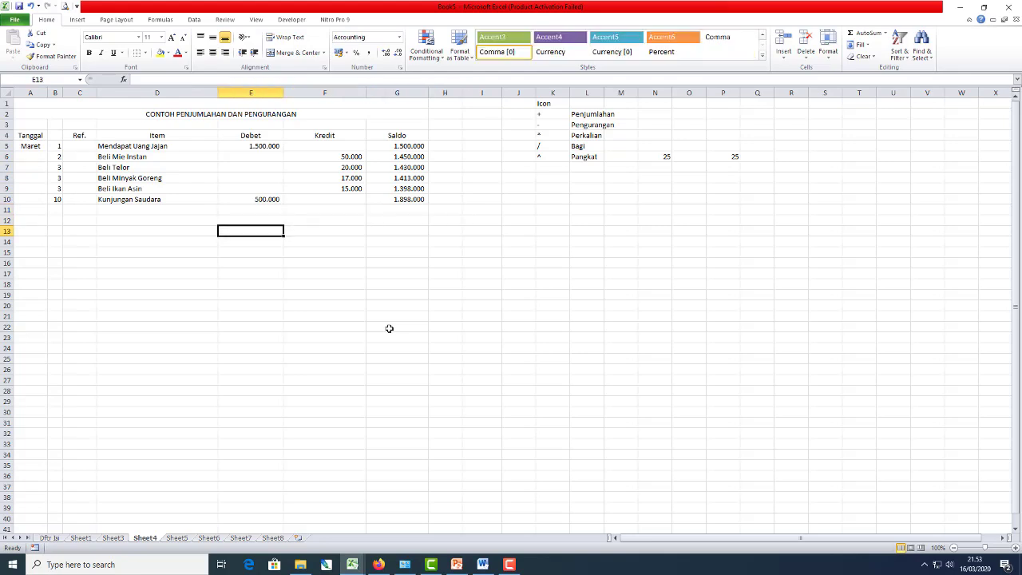
click(168, 114)
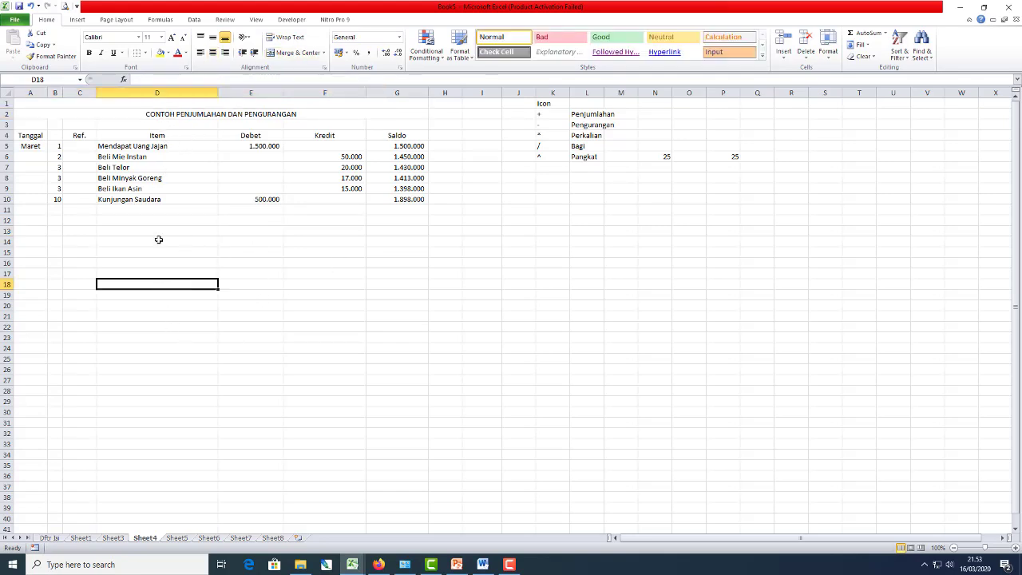
- Copy the items D5:D10 from Sheet4 to B4 on Sheet6, pasting both their column width and contents
drag(113, 148, 120, 200)
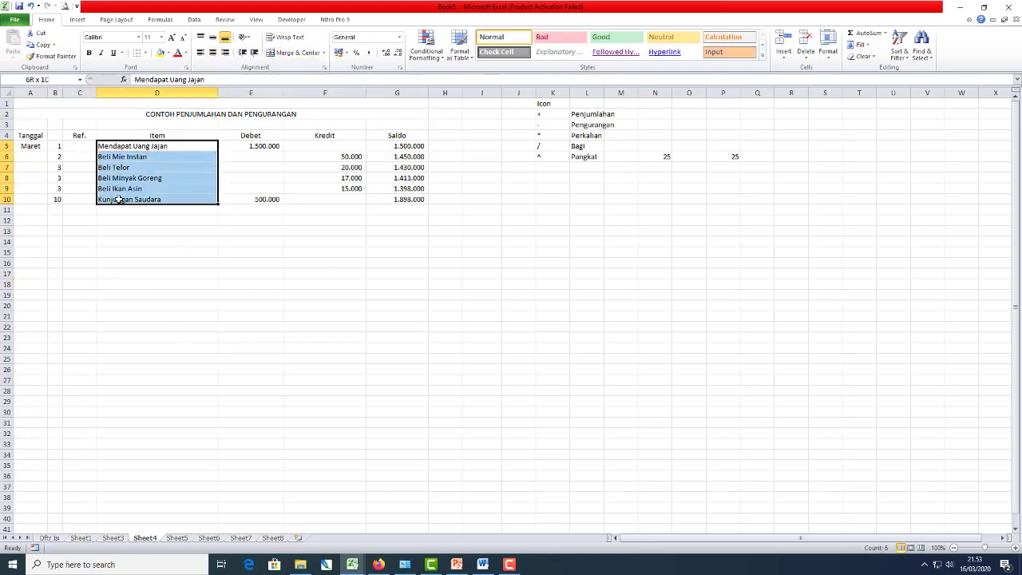
key(ctrl+c)
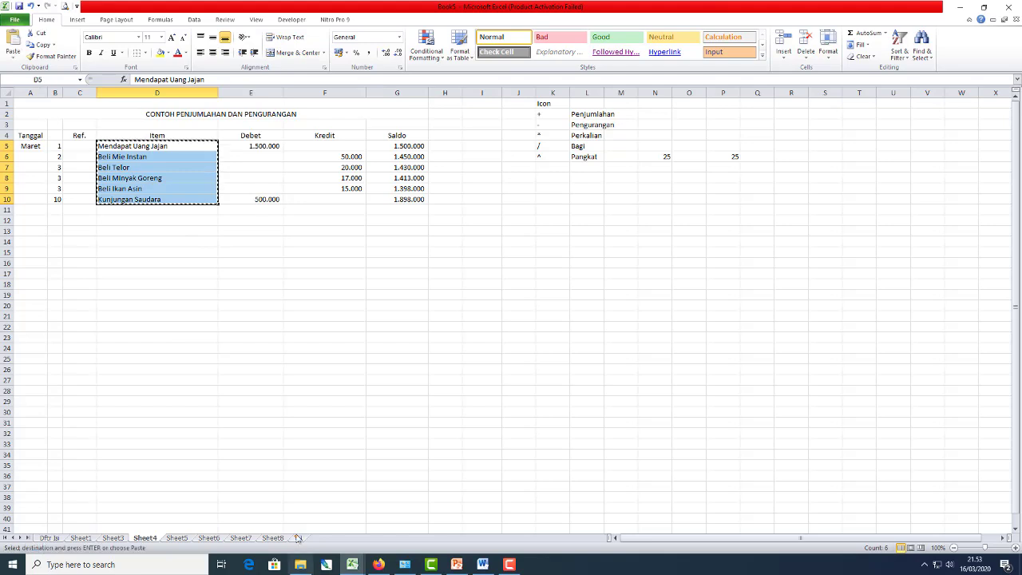
click(208, 537)
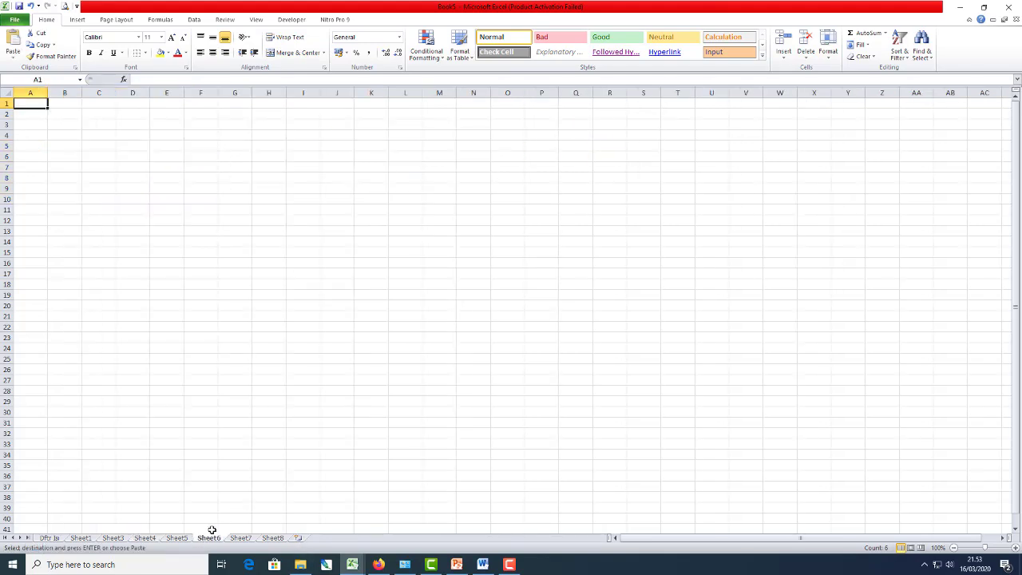
right_click(64, 135)
click(106, 192)
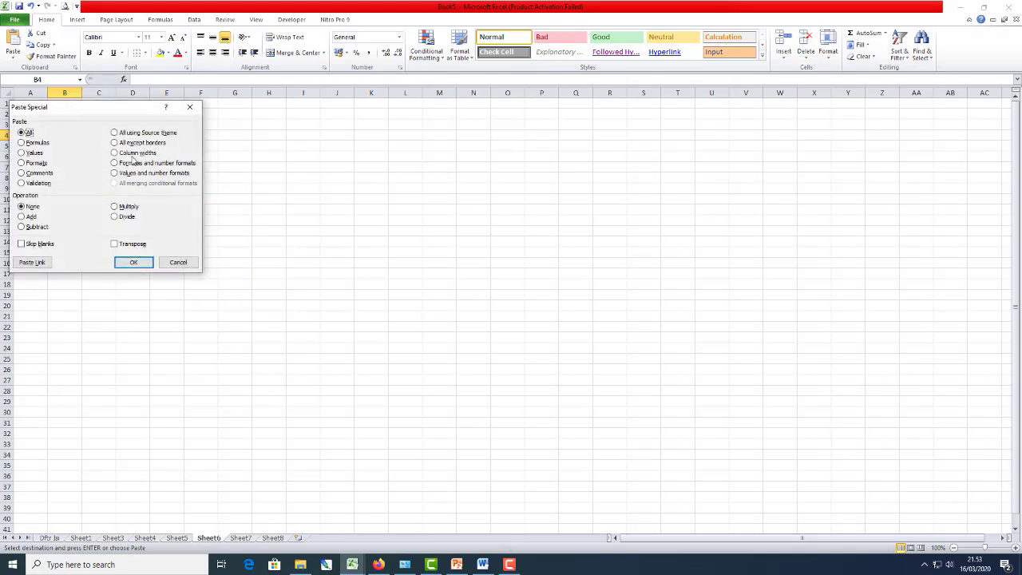
click(133, 156)
key(Return)
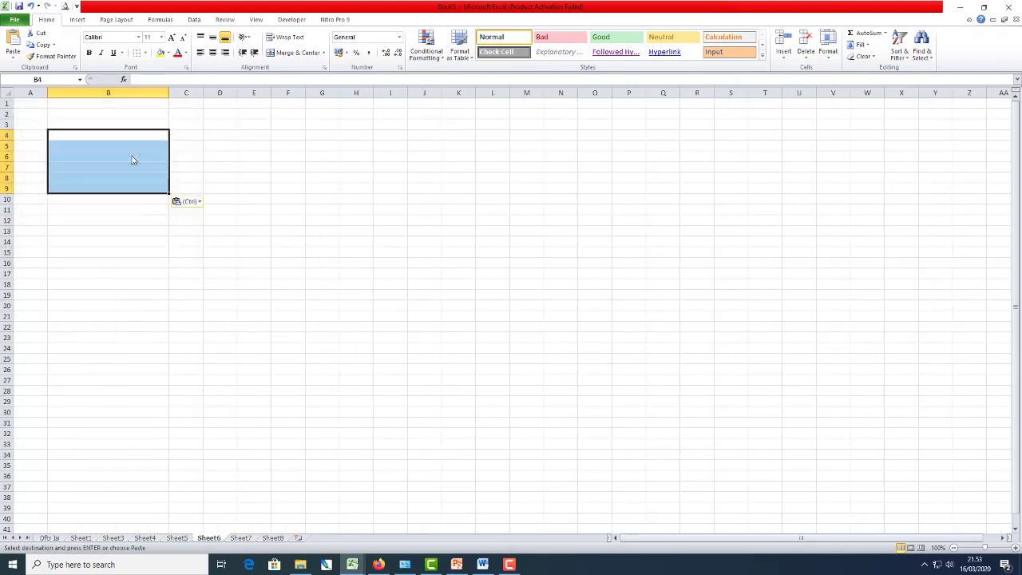
key(Return)
click(188, 135)
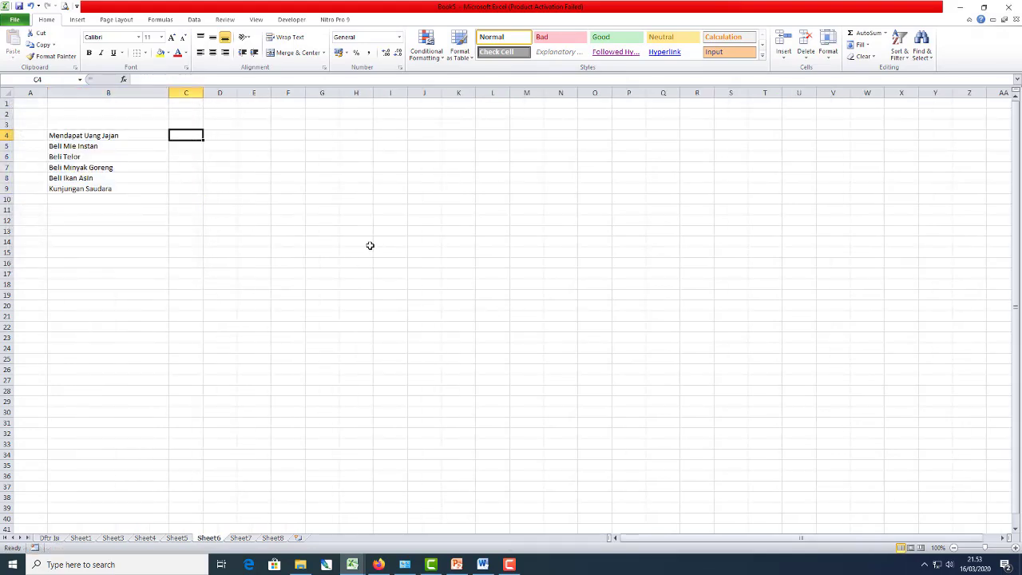
- Try deleting the Mendapat Uang Jajan entry from the Sheet6 list and undo the deletion
key(Left)
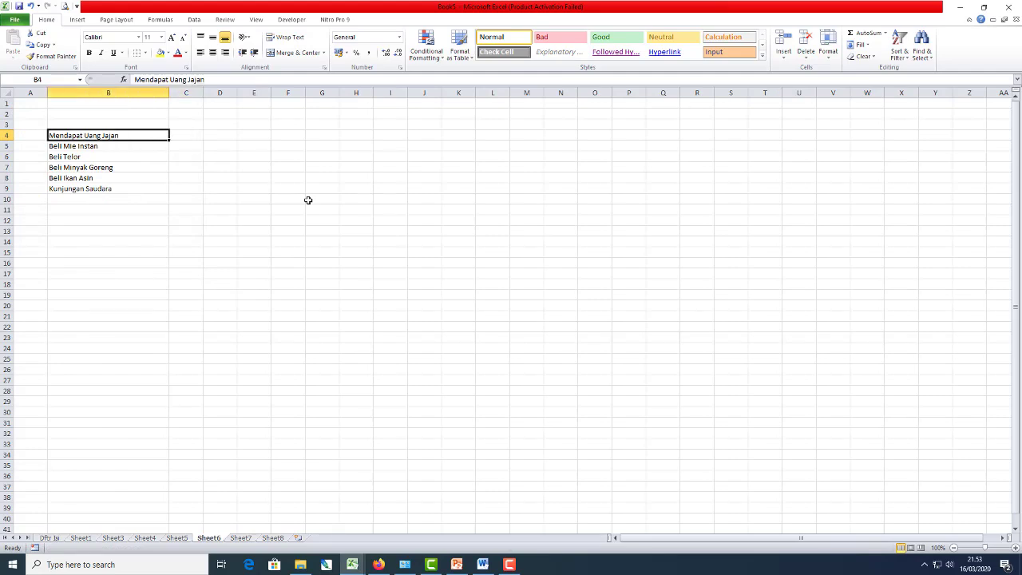
key(ctrl+minus)
key(r)
key(Return)
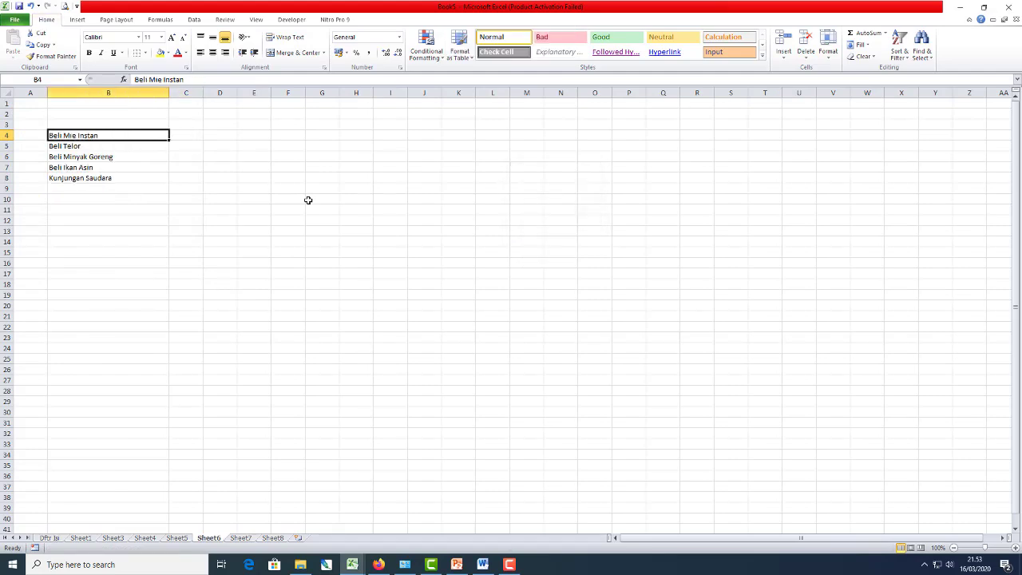
key(ctrl+z)
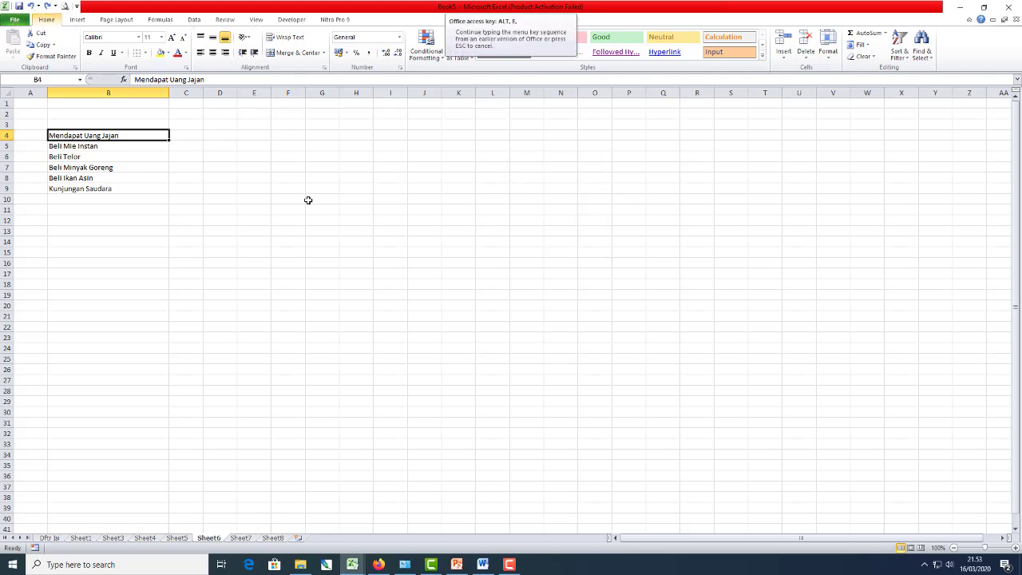
- Delete the entire row containing Mendapat Uang Jajan from the item list on Sheet6
key(ctrl+minus)
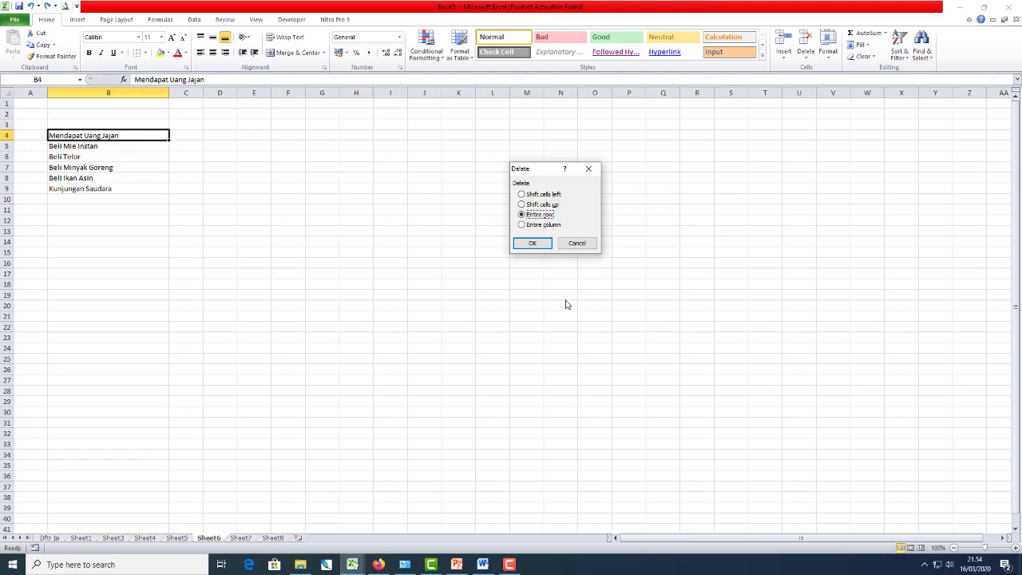
click(538, 244)
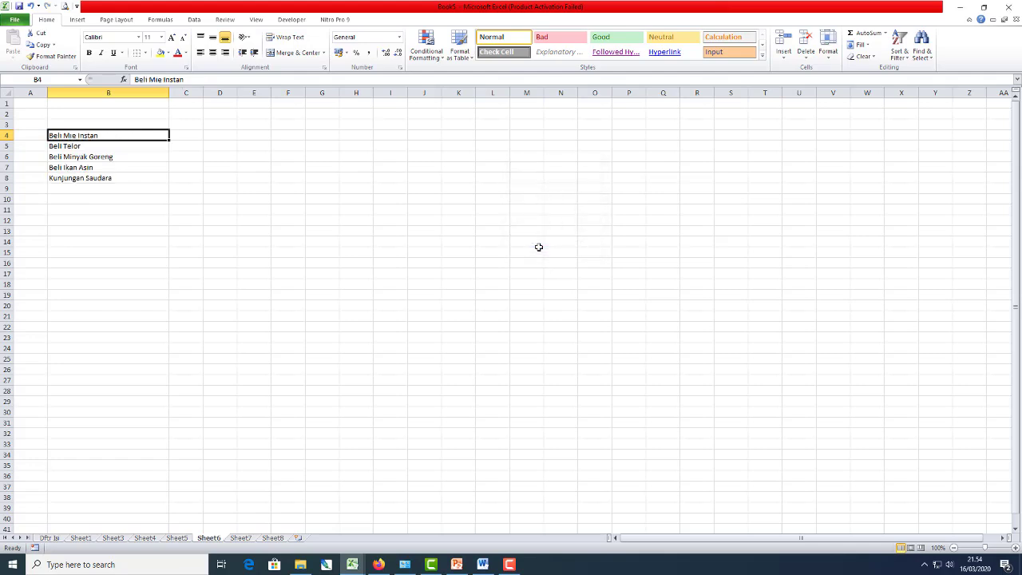
click(244, 188)
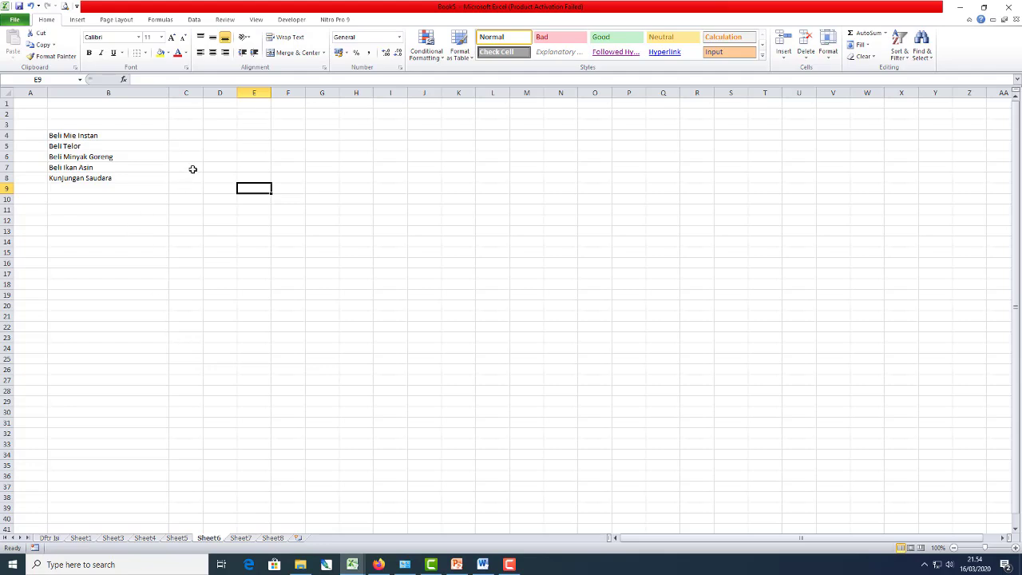
click(184, 125)
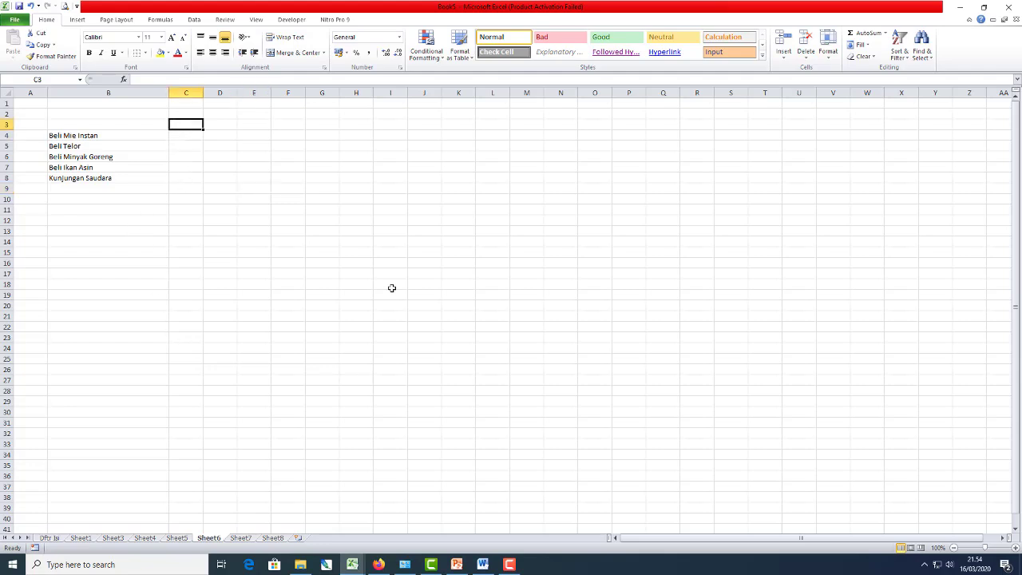
- Add the % symbol in K7 with the label Persentase in L7 to the operator legend on Sheet4
click(145, 540)
click(550, 168)
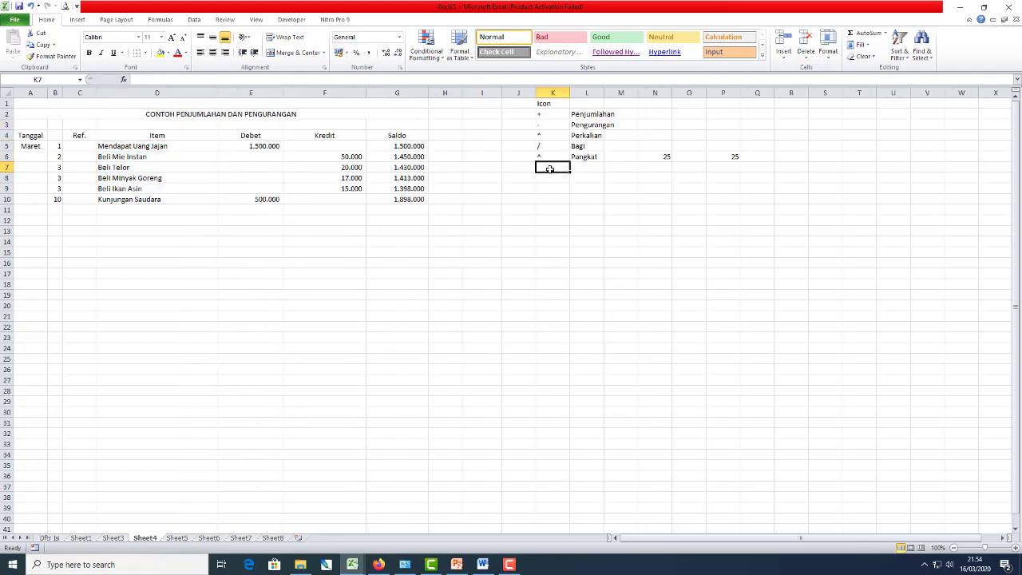
text(%)
key(Tab)
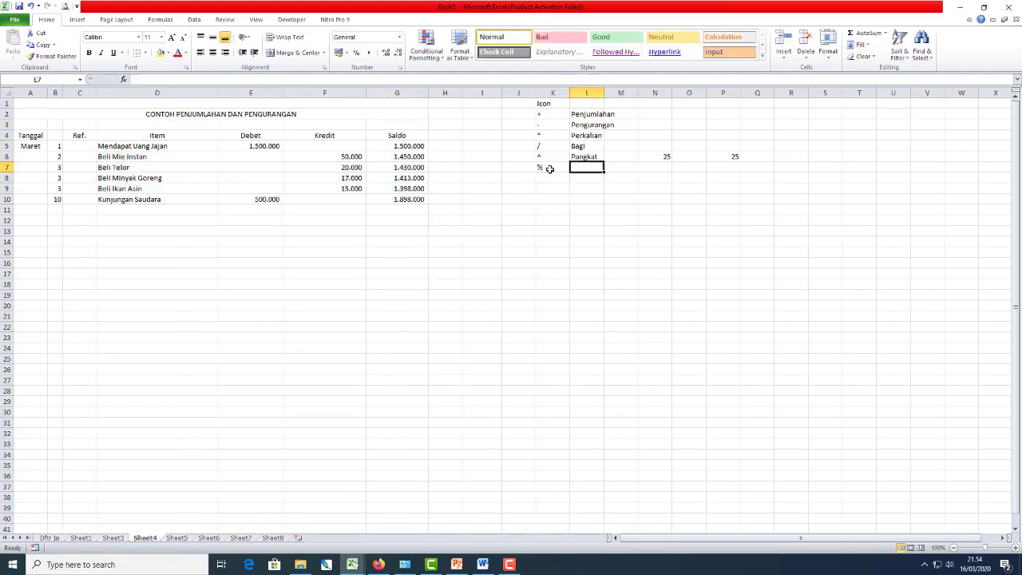
text(peRSENTASE)
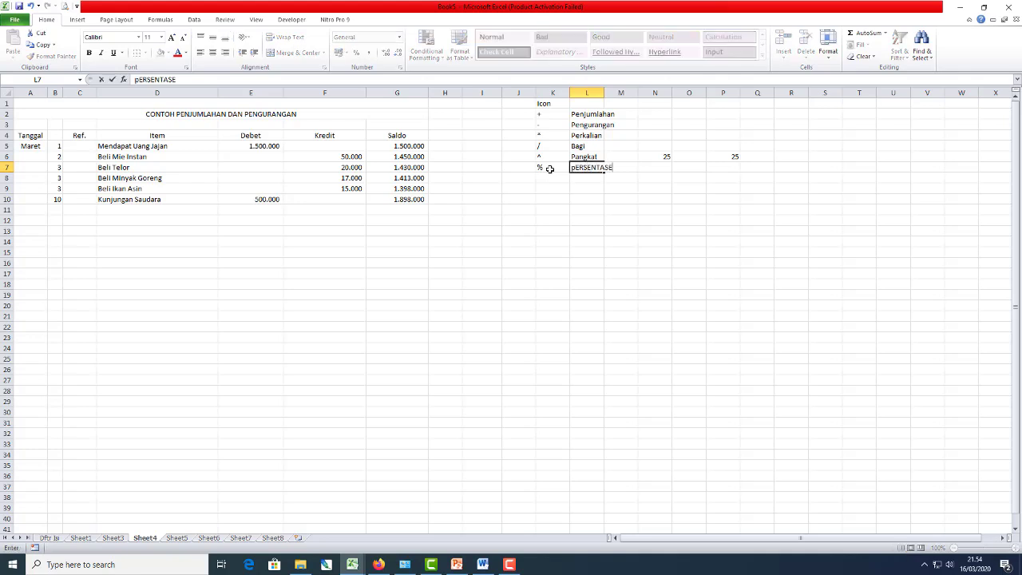
key(Return)
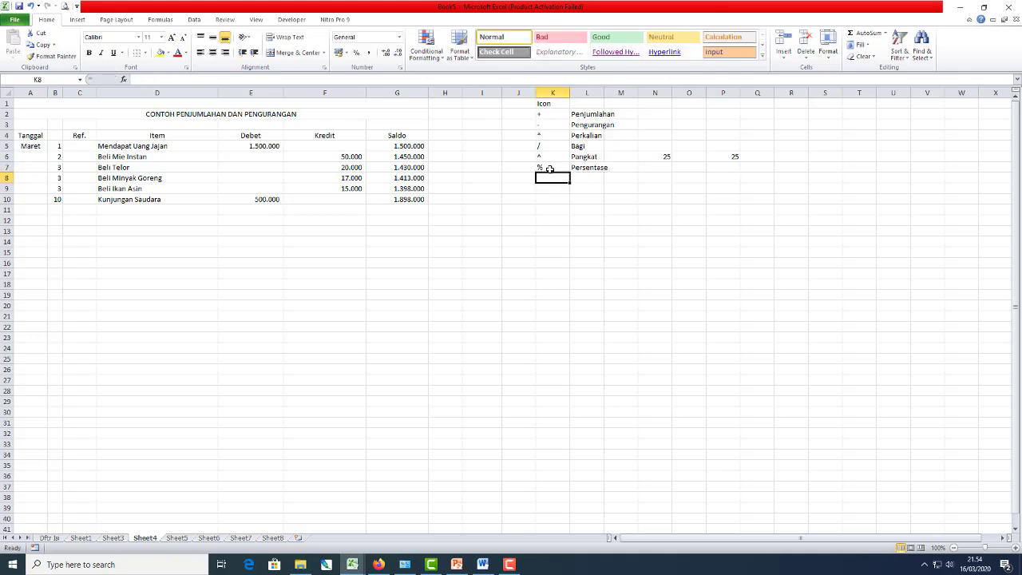
- On Sheet6, enter the heading @ in C3 and the price 2500 in C4, formatted with a thousands separator
click(217, 538)
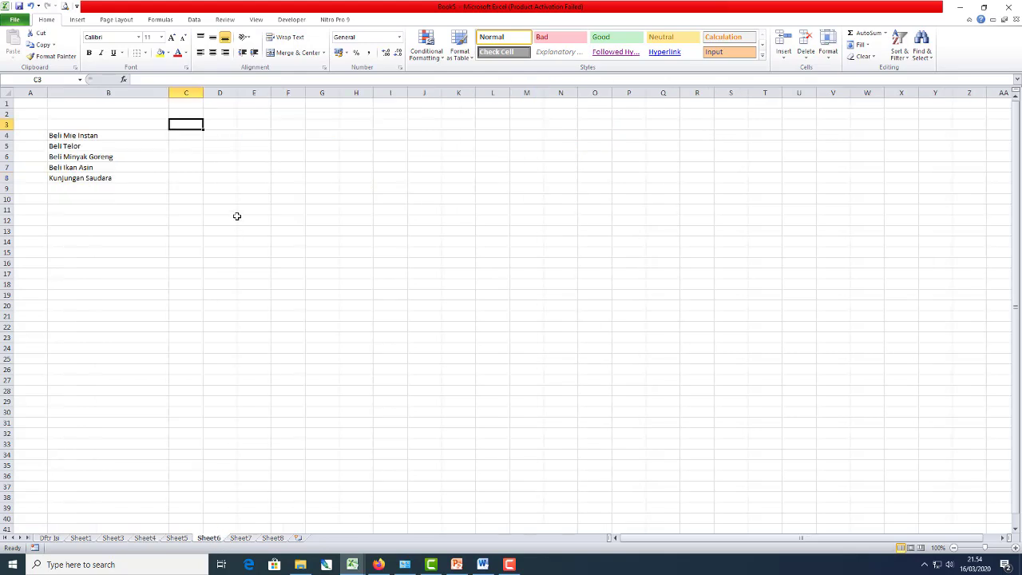
key(Down)
key(Up)
text(@)
key(Return)
text(2500)
key(ctrl+Return)
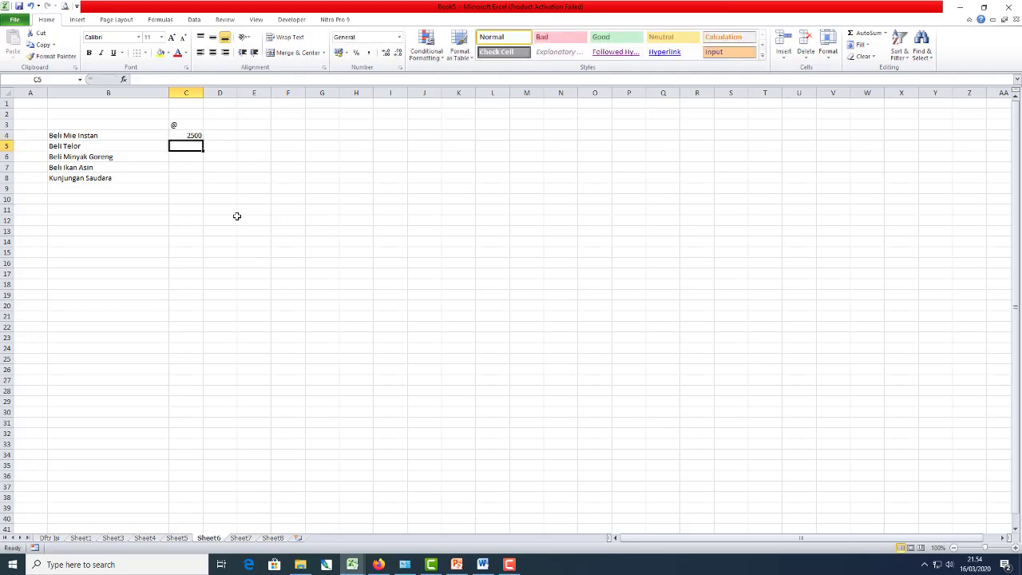
click(368, 52)
key(Return)
- Enter the prices 1500 for Beli Telor, 17000 for Beli Minyak Goreng and 12000 for Beli Ikan Asin in C5:C7
text(1500)
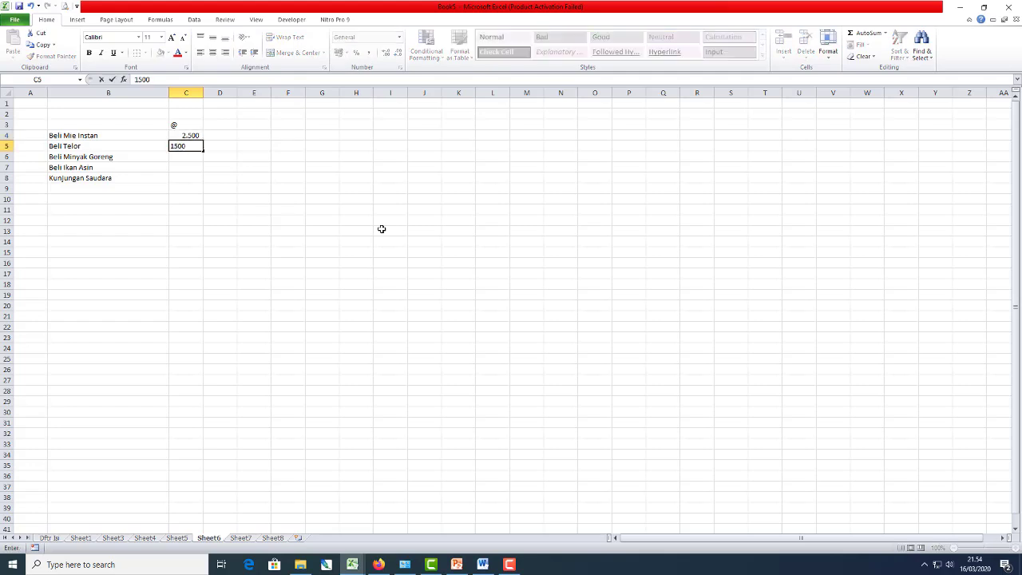
key(Return)
text(1700)
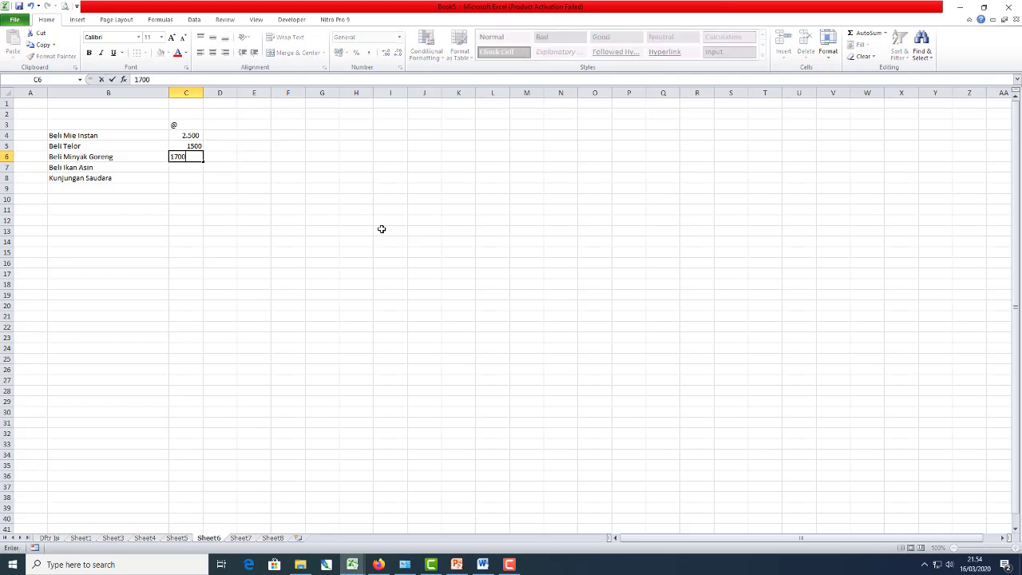
text(0)
key(Return)
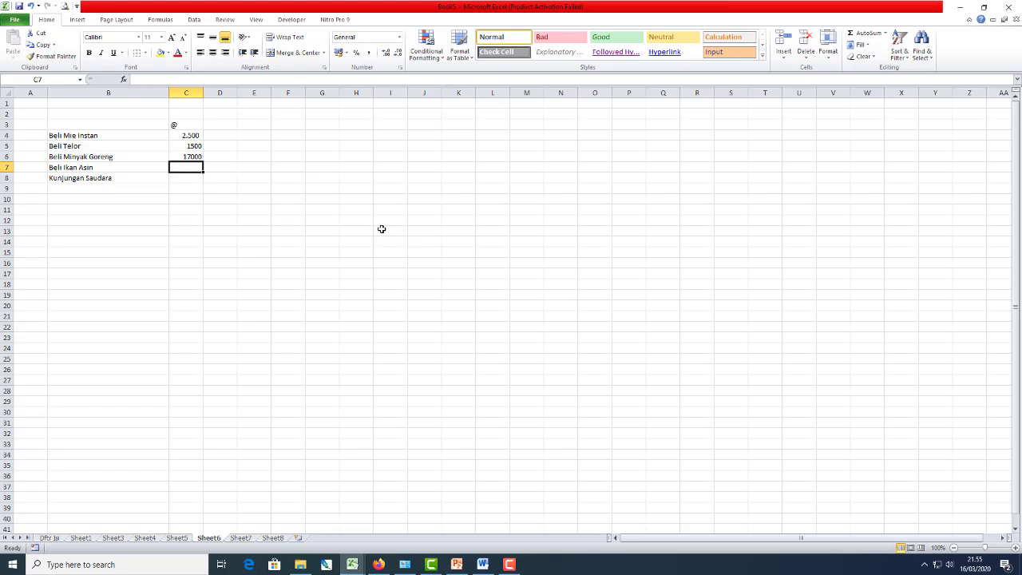
text(12000)
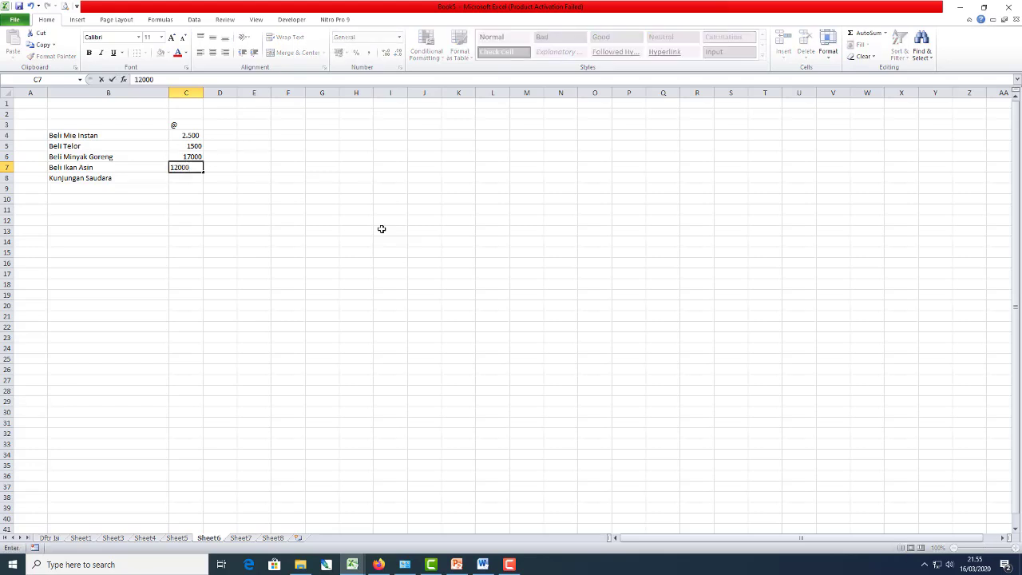
key(Return)
- Delete the Kunjungan Saudara entry from row 8 of the item list
key(Left)
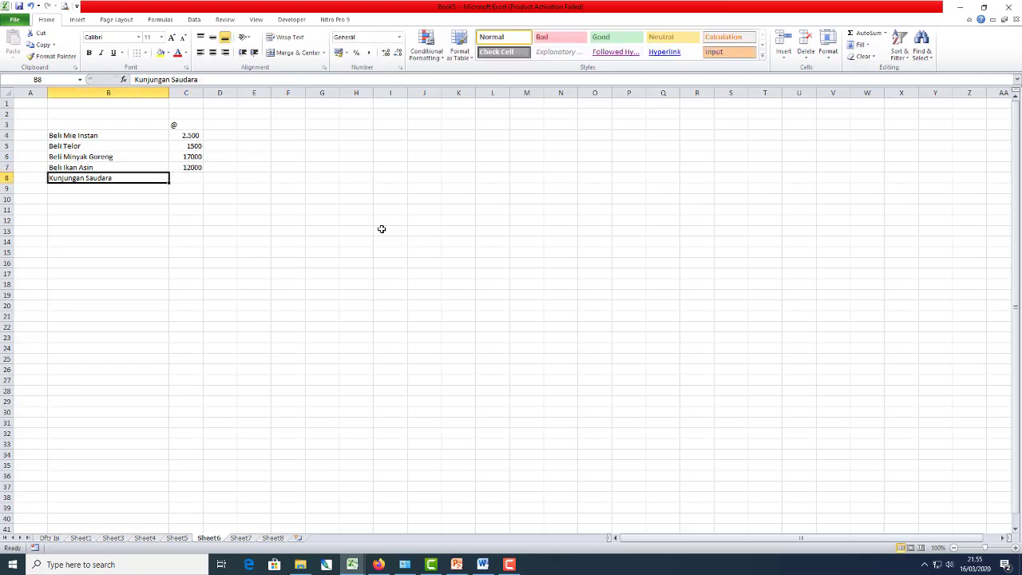
key(ctrl+minus)
key(Return)
- Center the heading in C3 above the prices
key(Up)
key(Up)
key(Up)
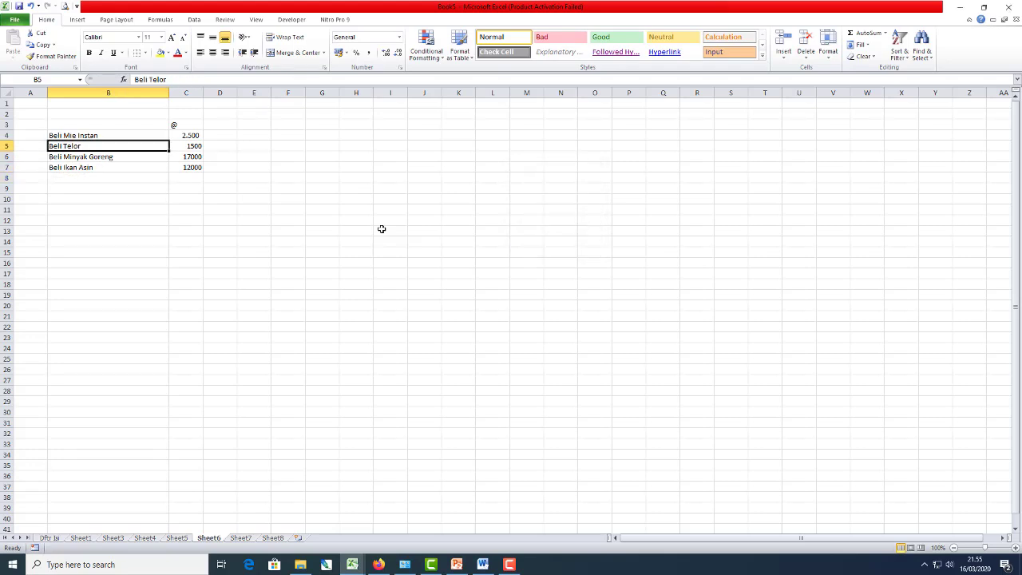
key(Up)
key(Up)
key(Right)
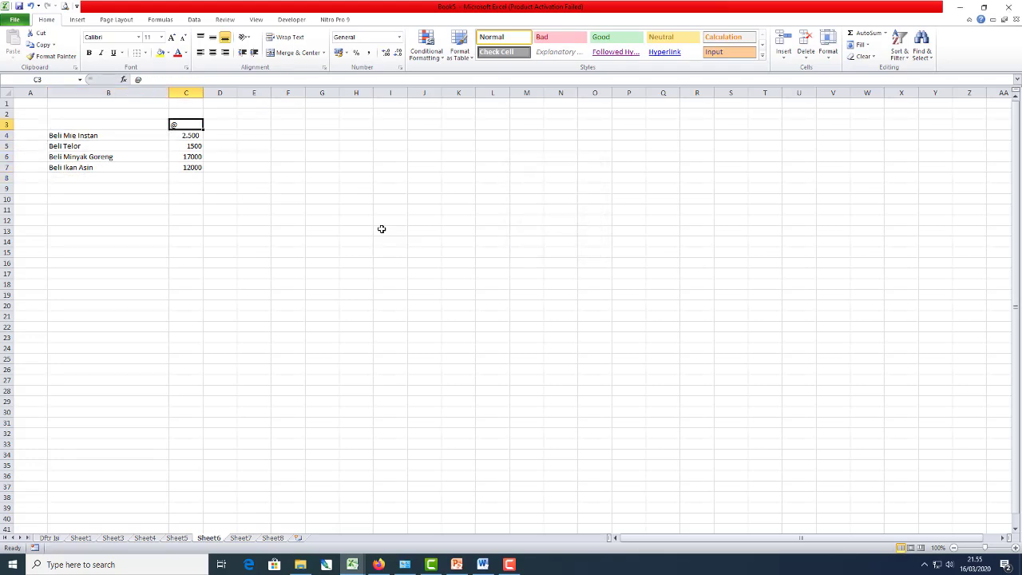
click(213, 52)
click(285, 262)
- Replace the heading in C3 with Harga and enter the heading @ in D3
click(225, 126)
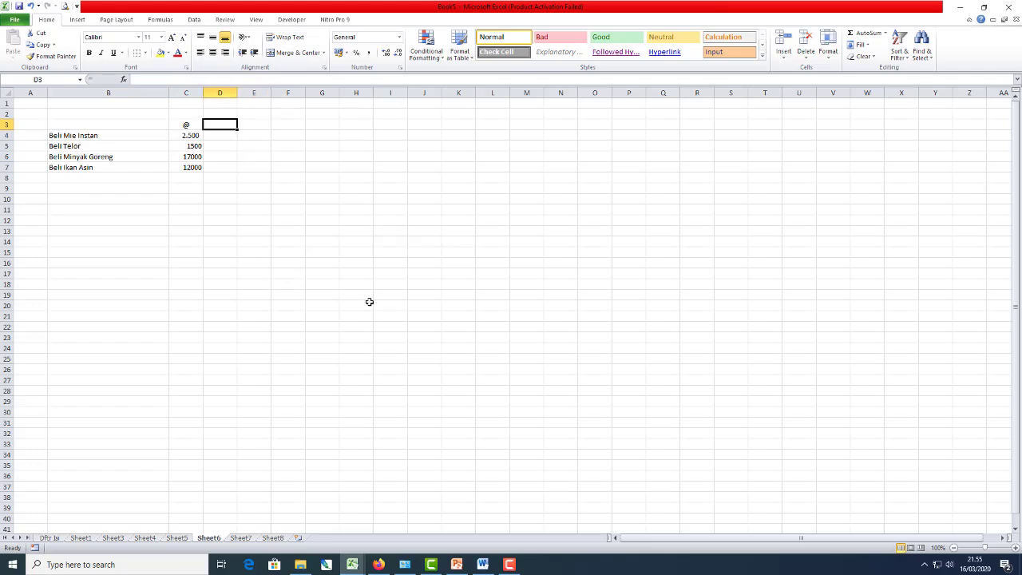
key(Left)
text(Harga)
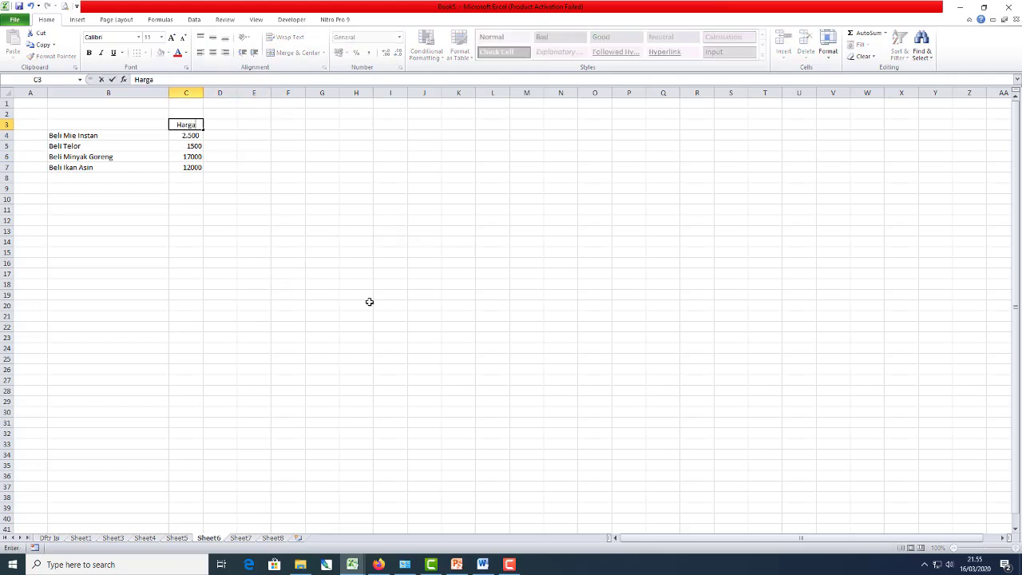
key(Right)
text(@)
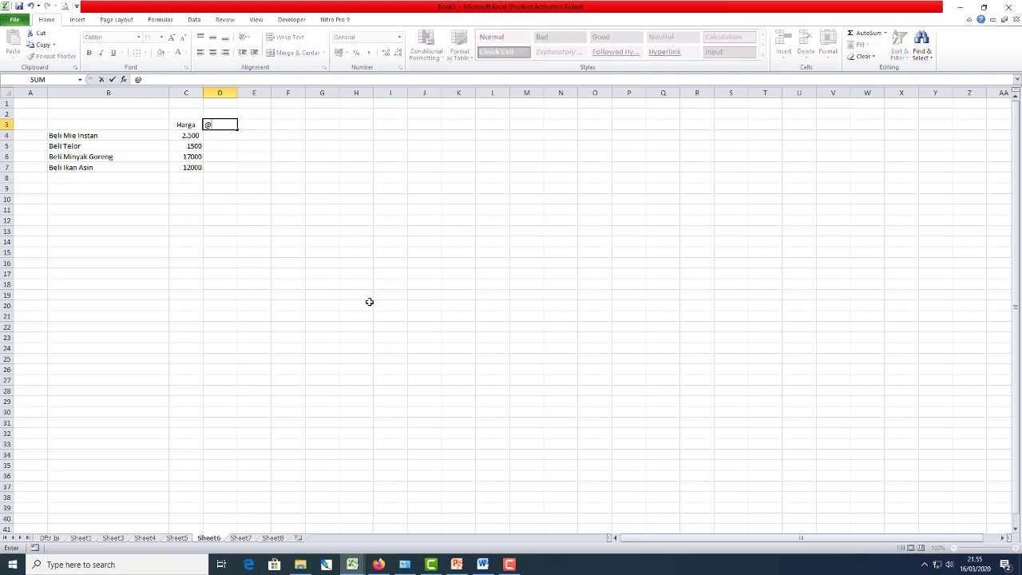
key(Return)
- Enter the quantities 5, 10, 2 and 3 in D4:D7 beside the four items
key(Right)
key(Left)
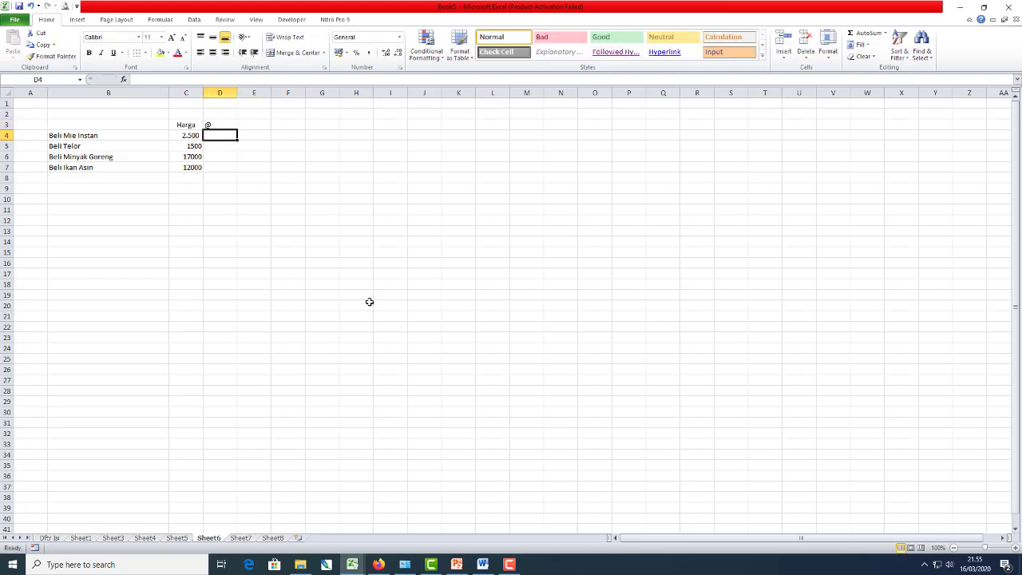
text(5)
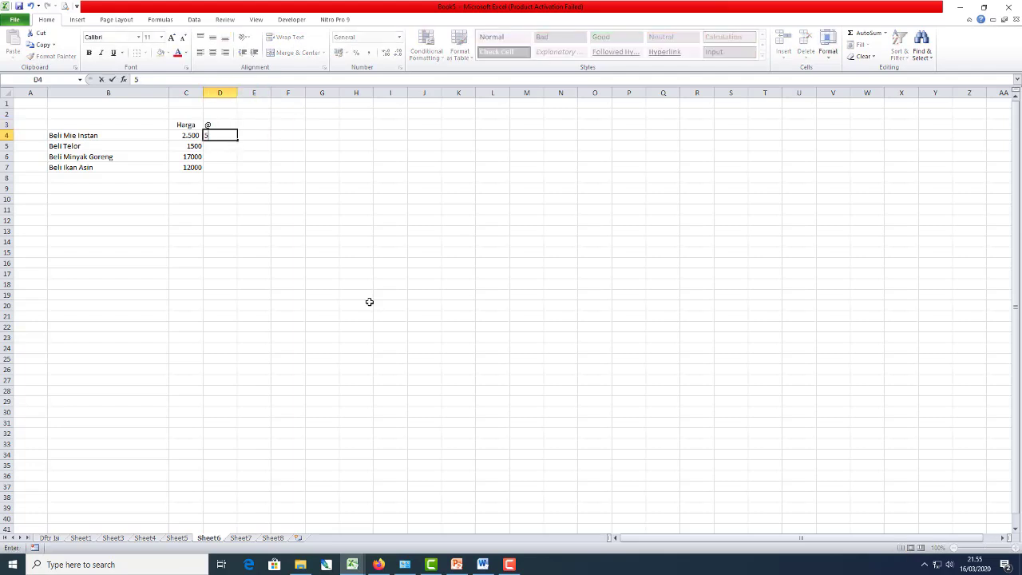
key(Return)
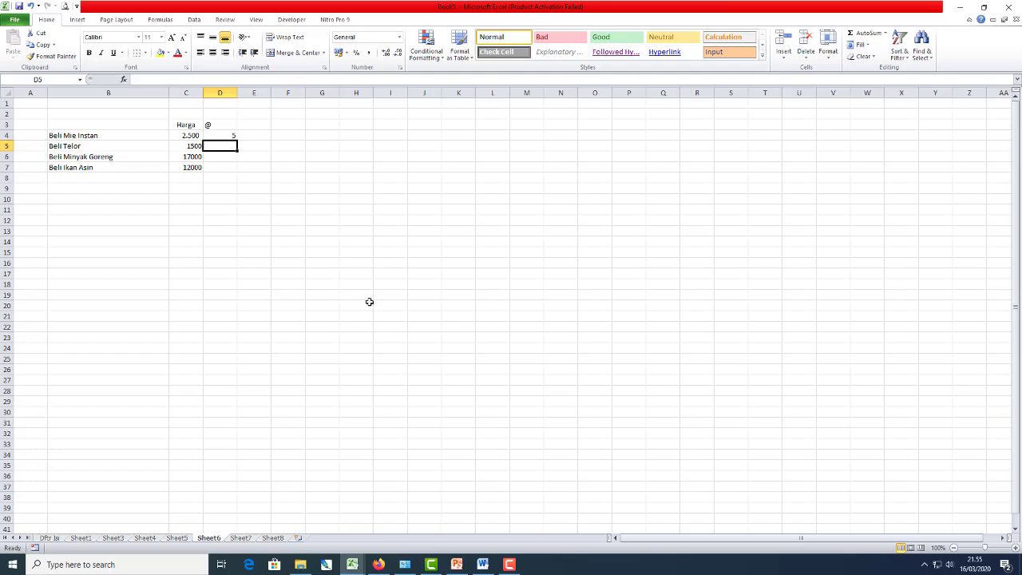
text(10)
key(Return)
text(2)
key(Return)
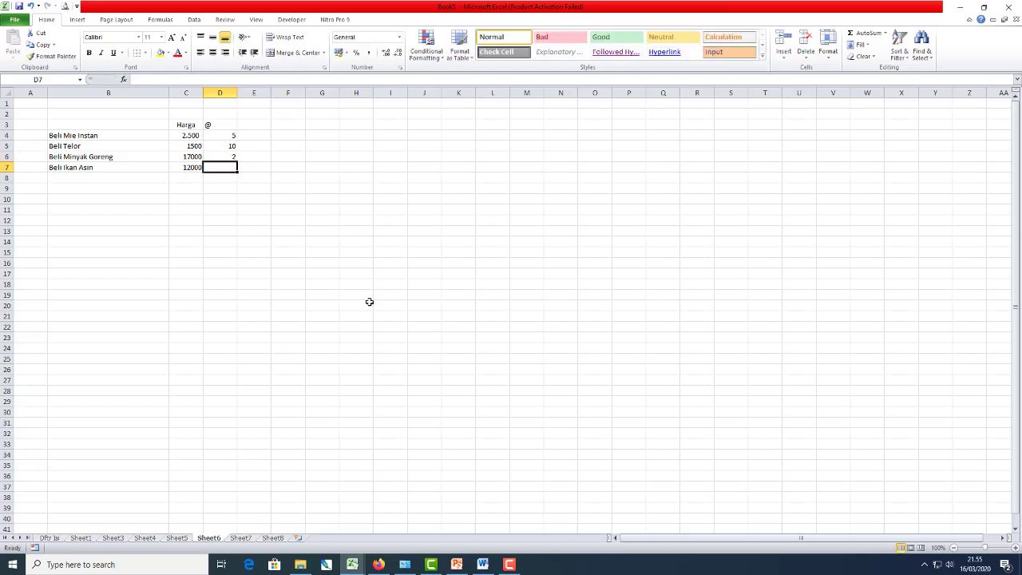
text(3)
key(Tab)
key(Up)
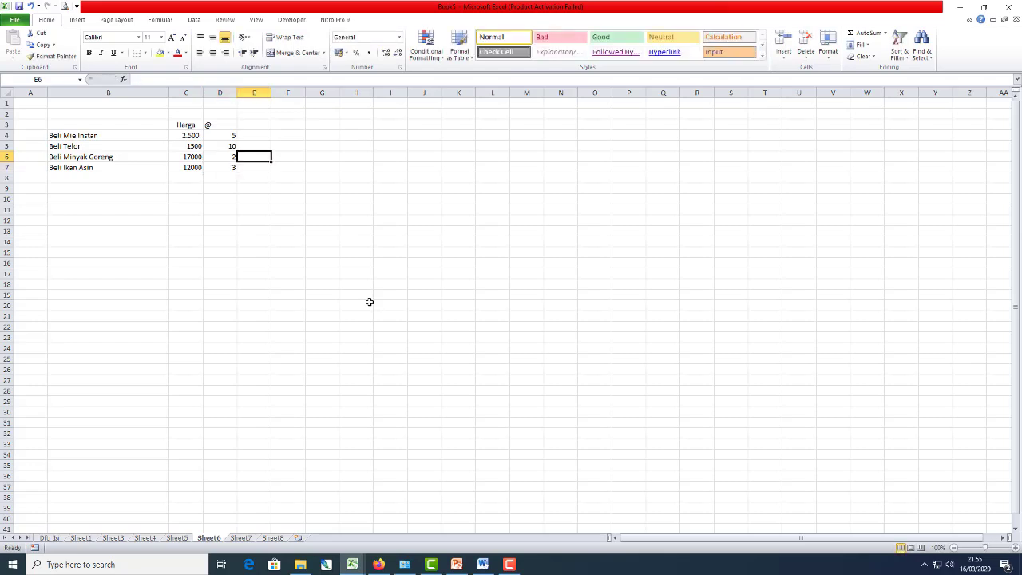
key(Up)
key(Up)
key(Up)
key(Right)
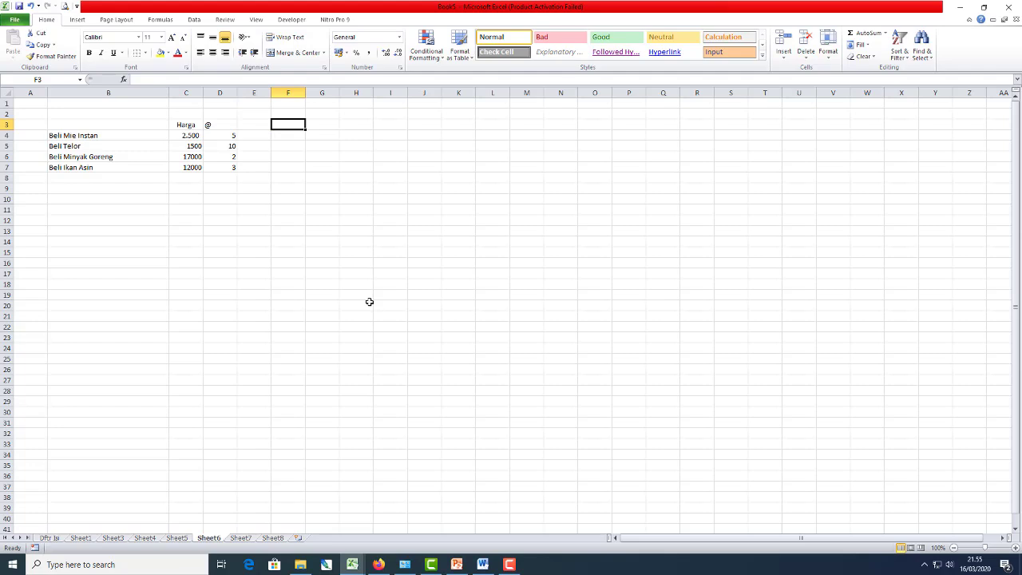
- Enter the heading Jumlah in F3 and center the Harga and @ headings in C3:D3
text(Jumlah)
key(Return)
key(Up)
key(Down)
drag(184, 127, 233, 125)
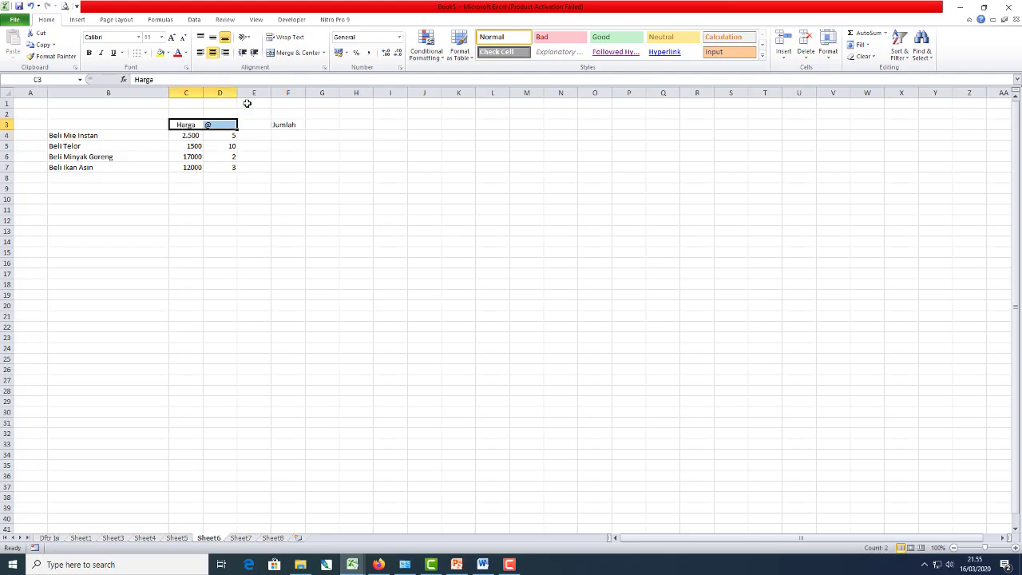
click(212, 52)
click(285, 195)
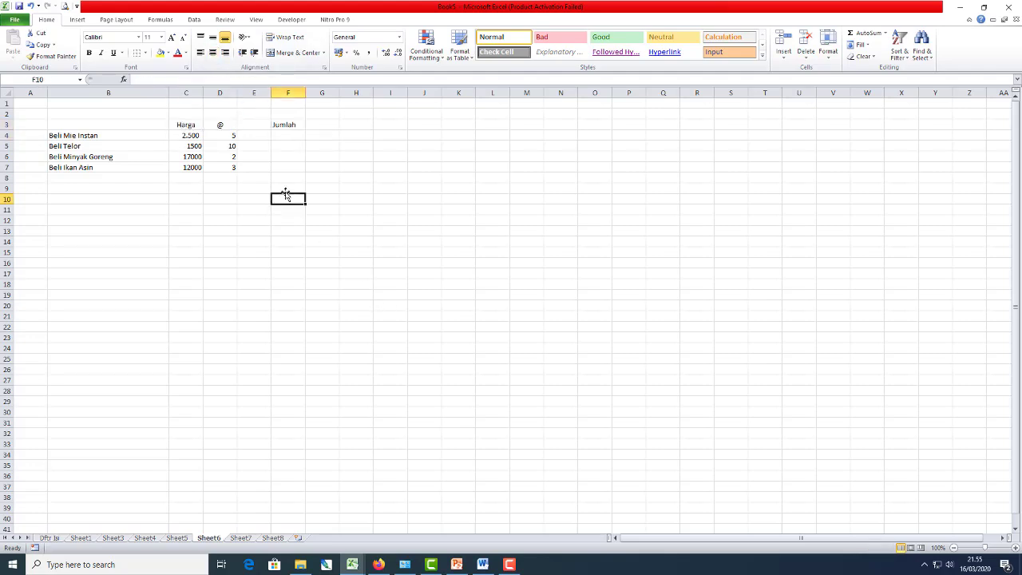
- Calculate the Beli Mie Instan amount in F4 with the formula =C4*D4
click(296, 136)
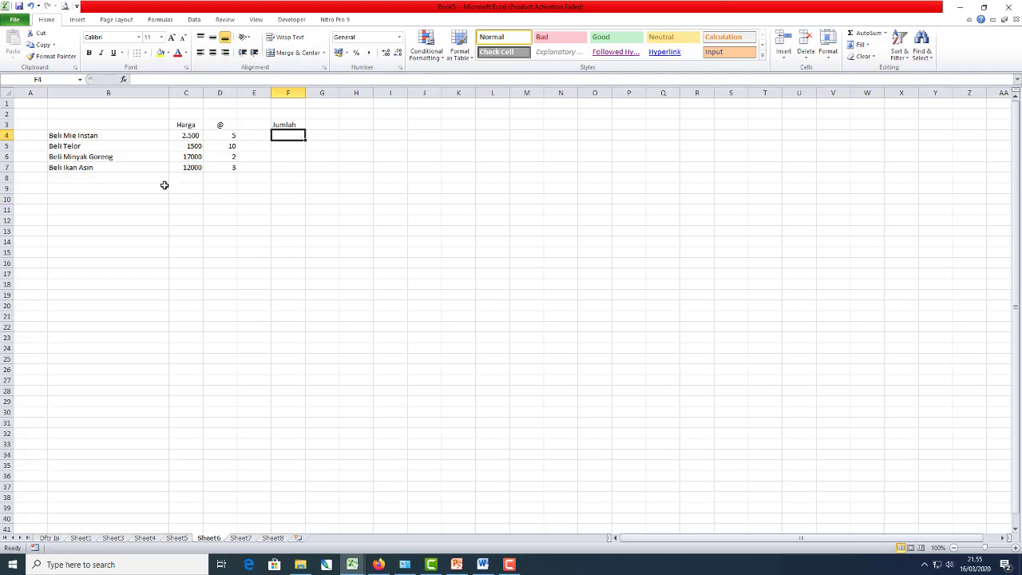
text(=)
click(184, 136)
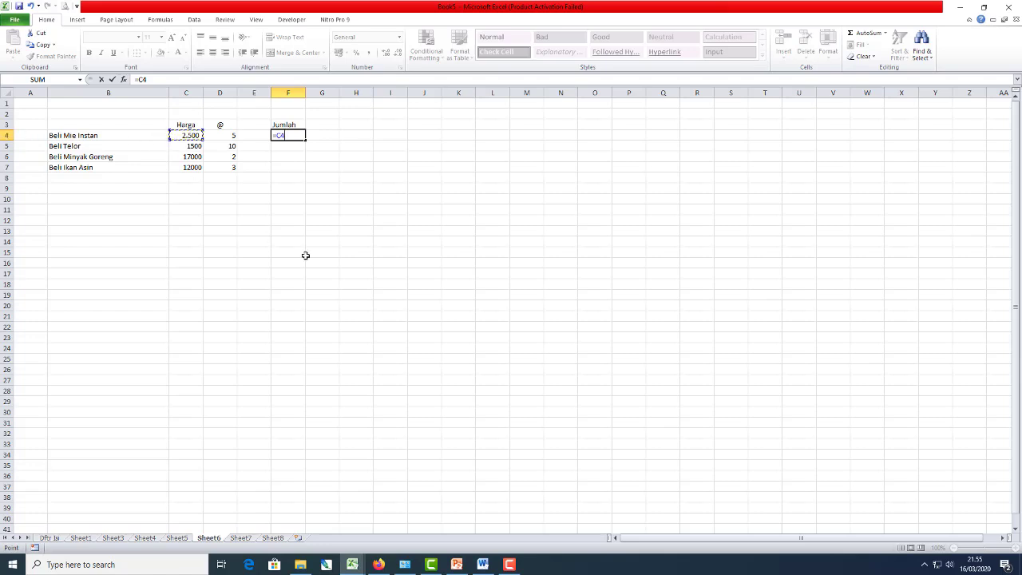
text(*)
click(230, 136)
key(Return)
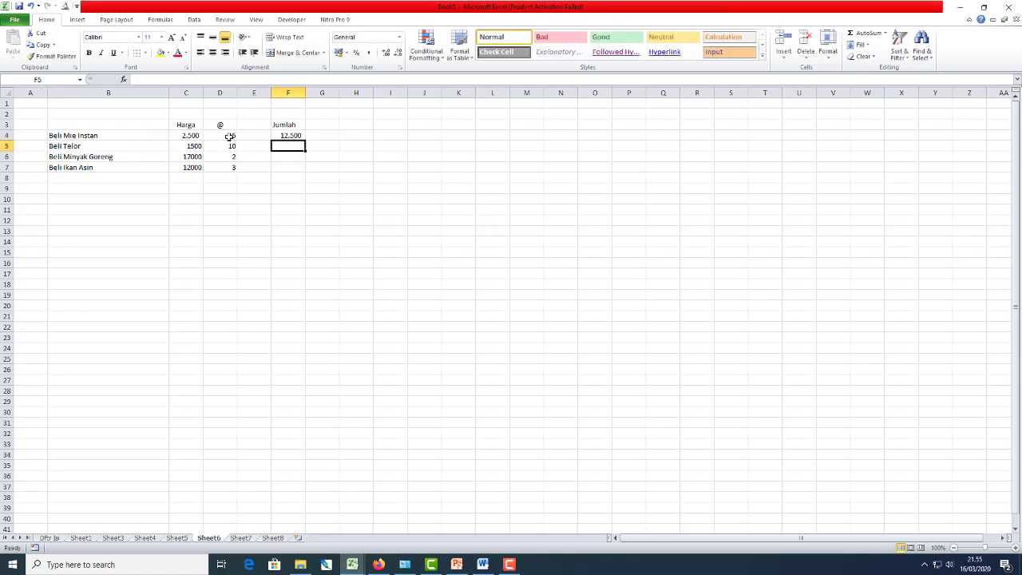
- Copy the multiplication formula from F4 down to F5:F7 for the other three items
key(Up)
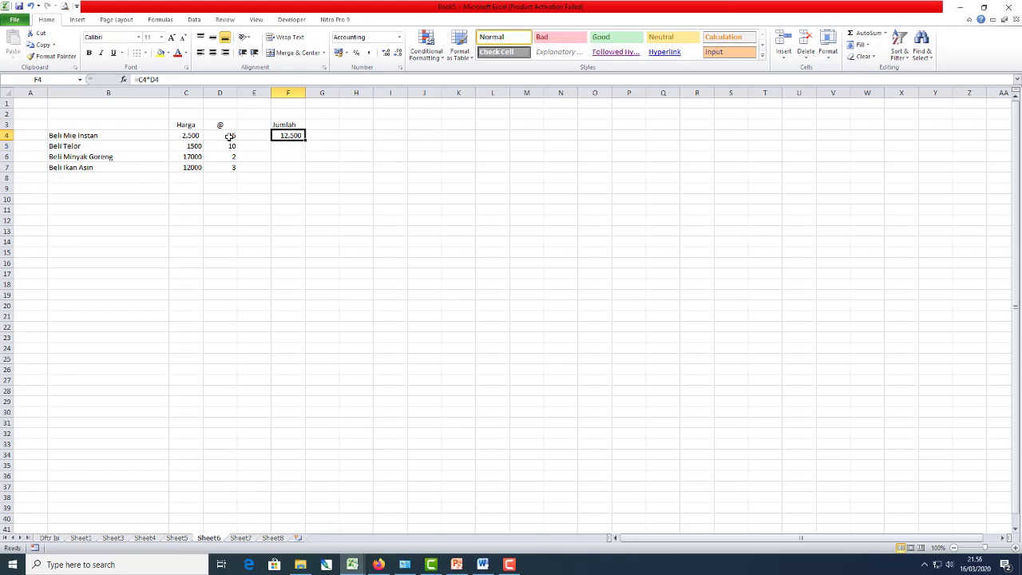
key(ctrl+c)
key(Down)
key(shift+Down)
key(shift+Down)
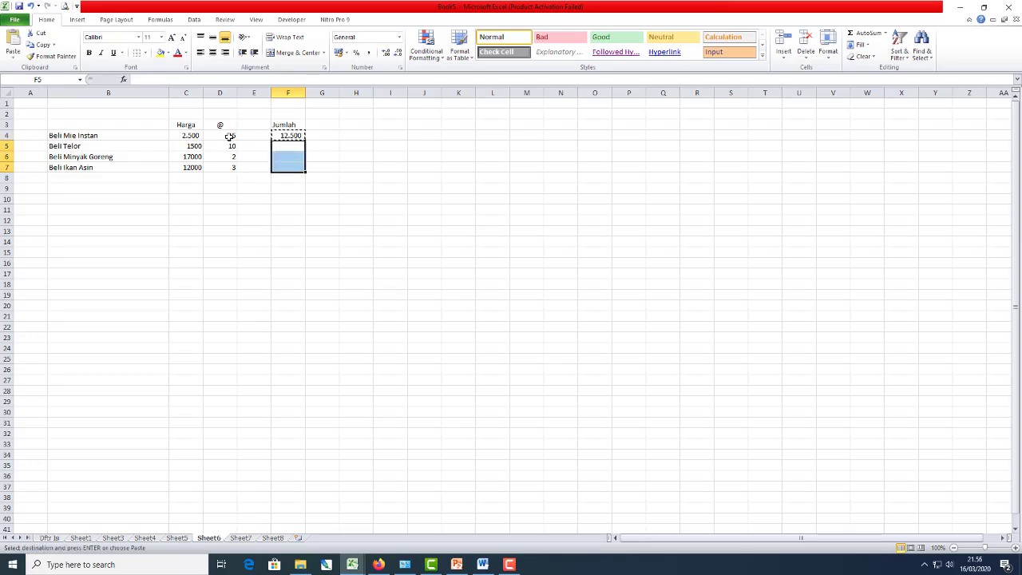
key(Return)
- Total the Jumlah amounts in F9 with the formula =SUM(F4:F7)
key(Down)
key(Down)
key(Down)
key(Left)
key(Left)
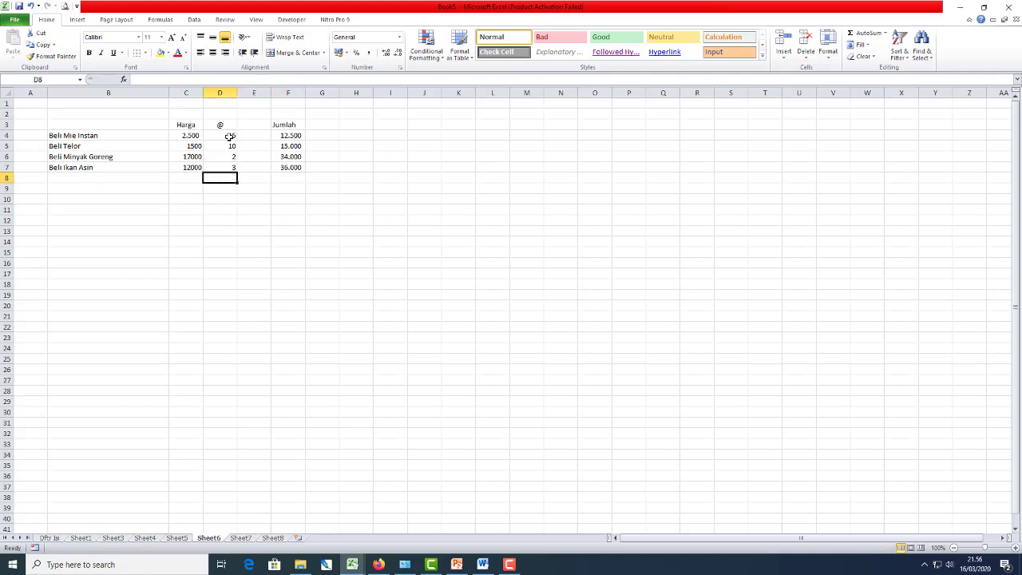
key(Down)
key(Right)
key(Right)
text(=sum()
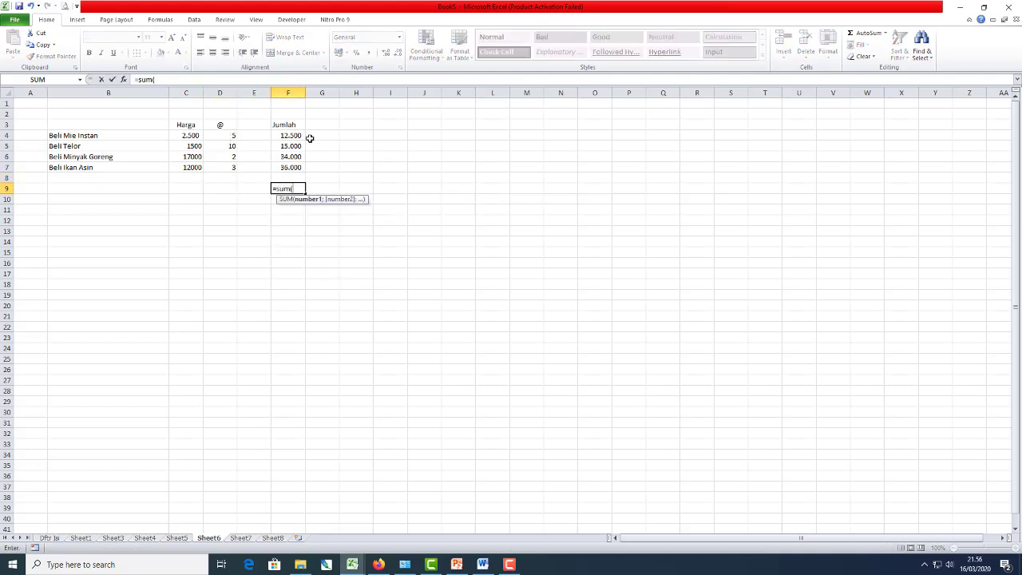
drag(288, 136, 282, 165)
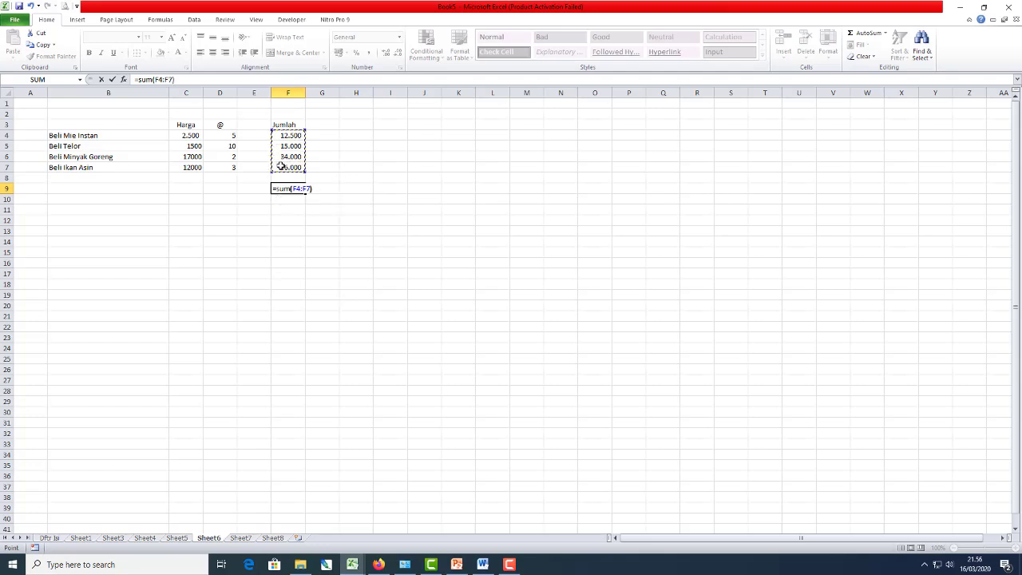
key(Return)
key(Up)
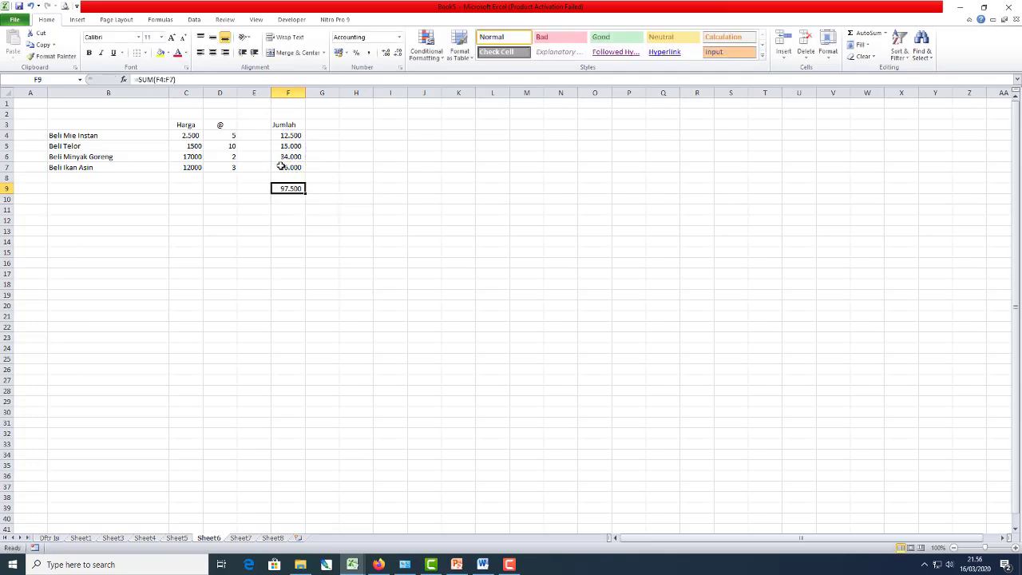
click(366, 241)
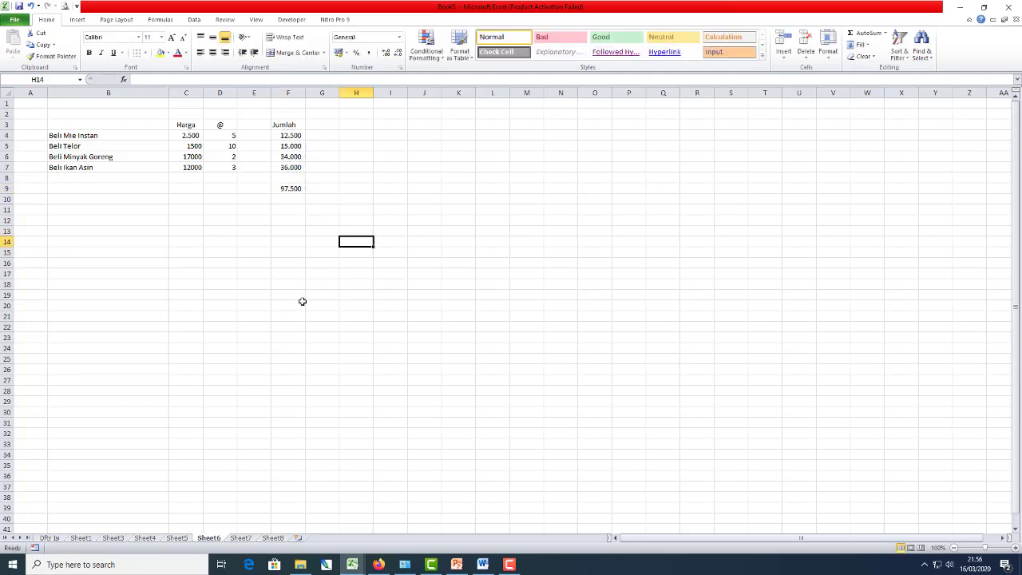
click(969, 519)
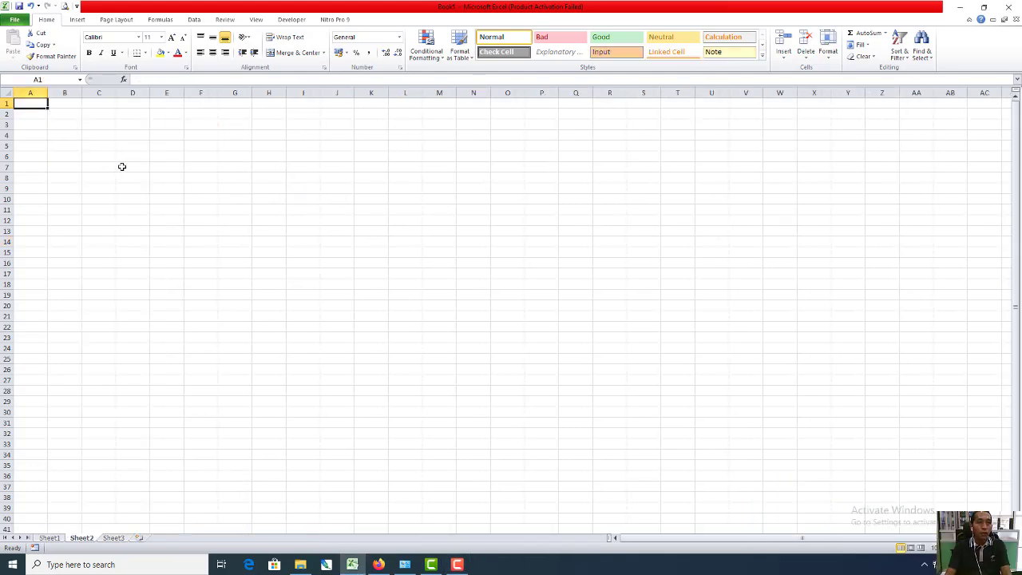
- Enter the function name avearage in B2 of the blank Sheet2 in Book1
key(Down)
key(Right)
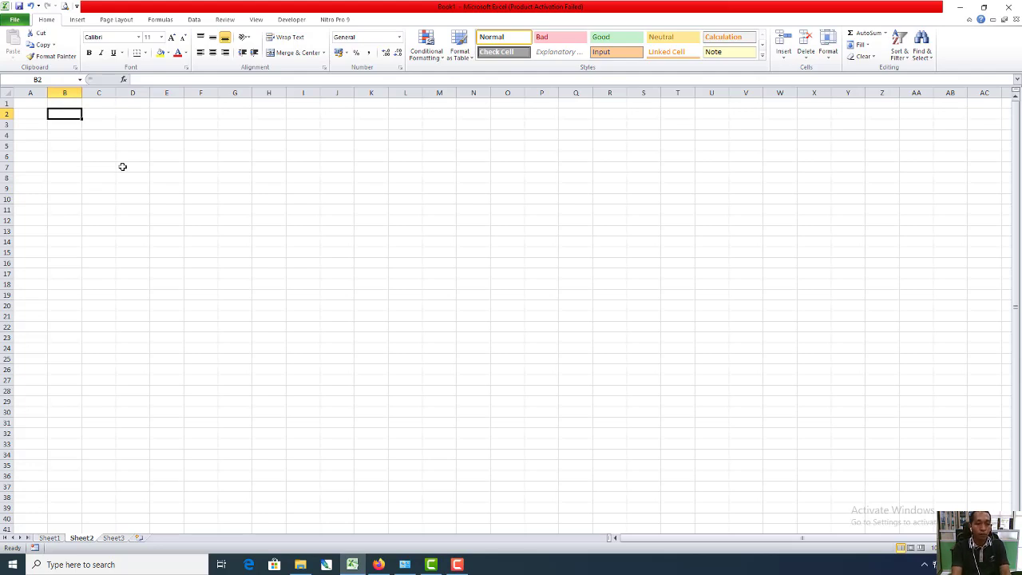
text(aveae)
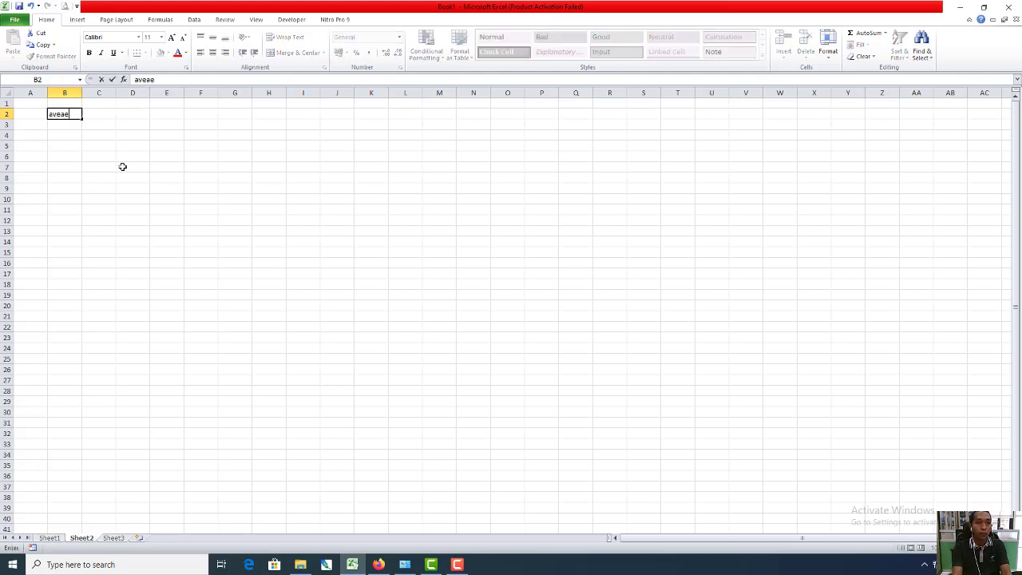
key(BackSpace)
text(rage)
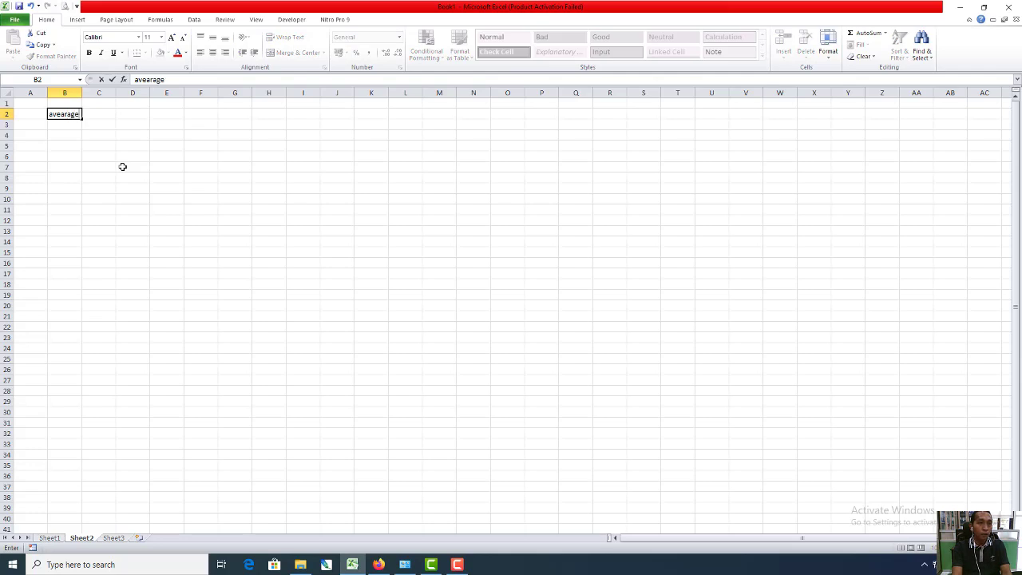
key(Return)
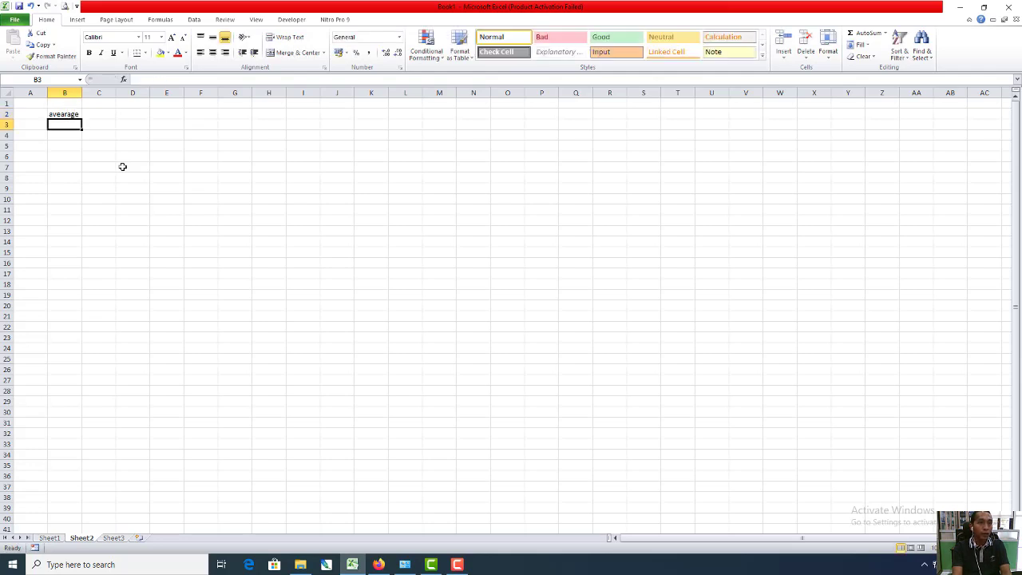
- Add the function names max in B3 and min in B4
text(mix)
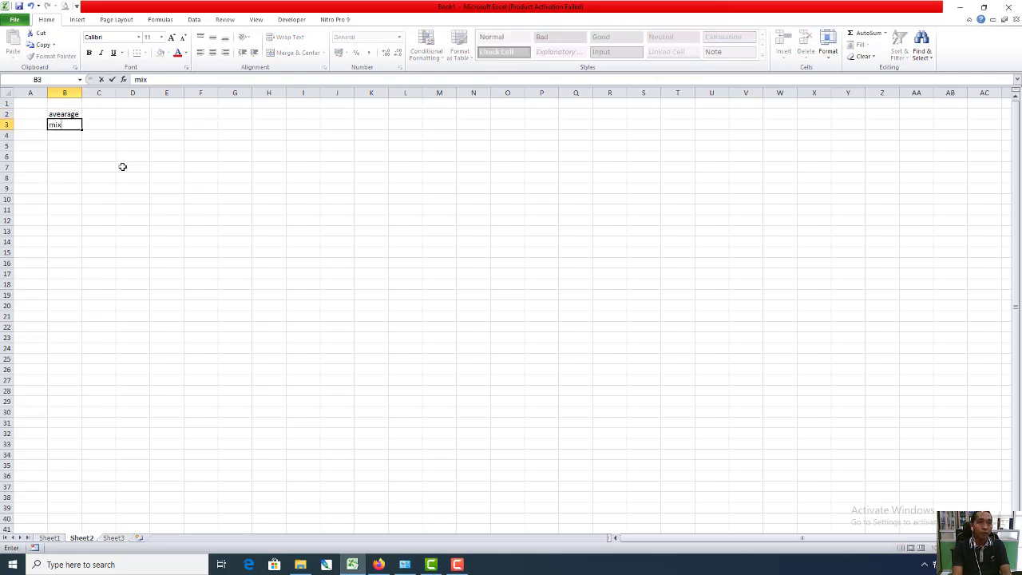
key(BackSpace)
key(BackSpace)
text(ax)
key(Return)
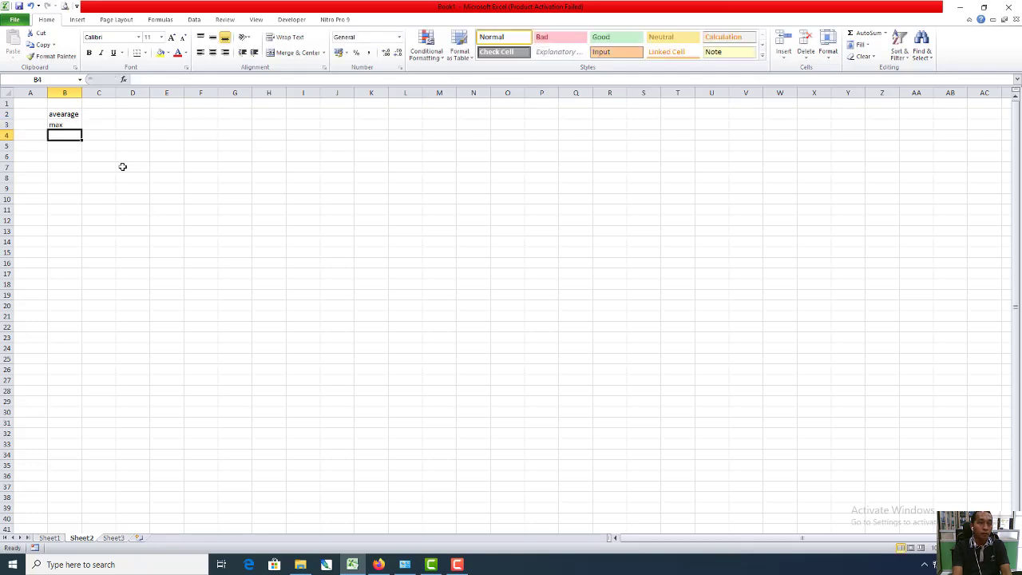
text(min)
key(Return)
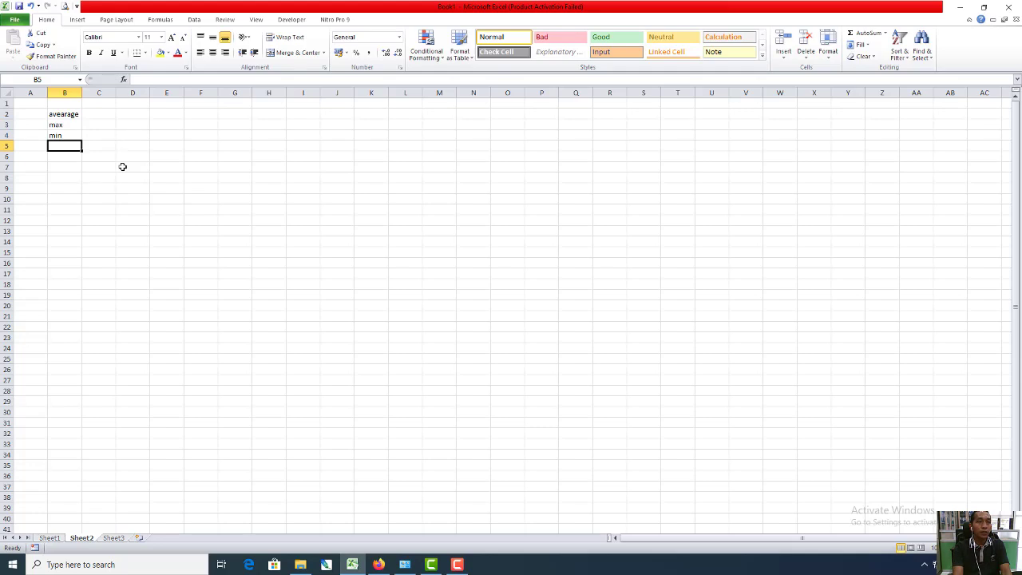
- Add the function names sumif in B5 and sumifs in B6
text(sum)
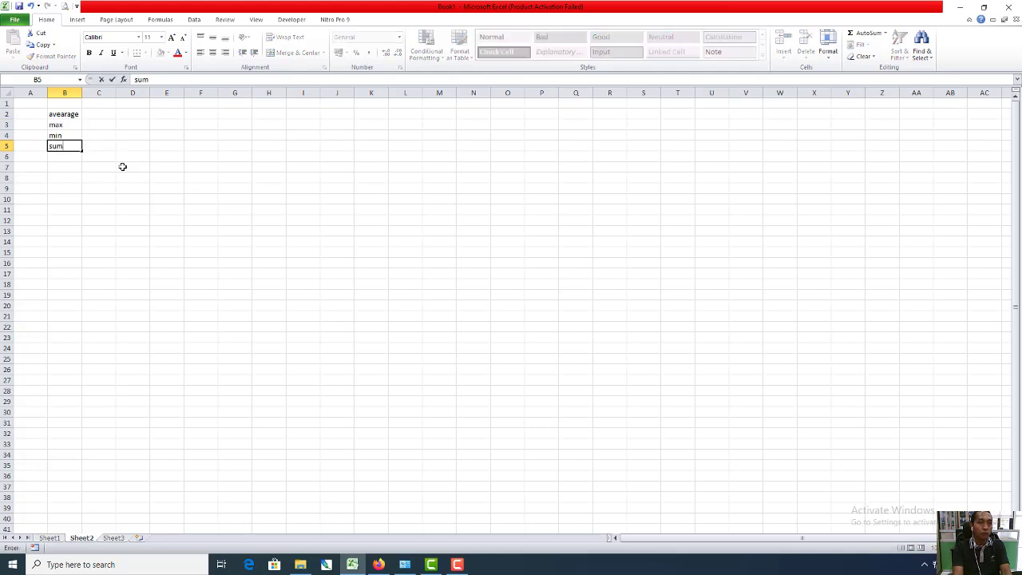
text(if)
key(Return)
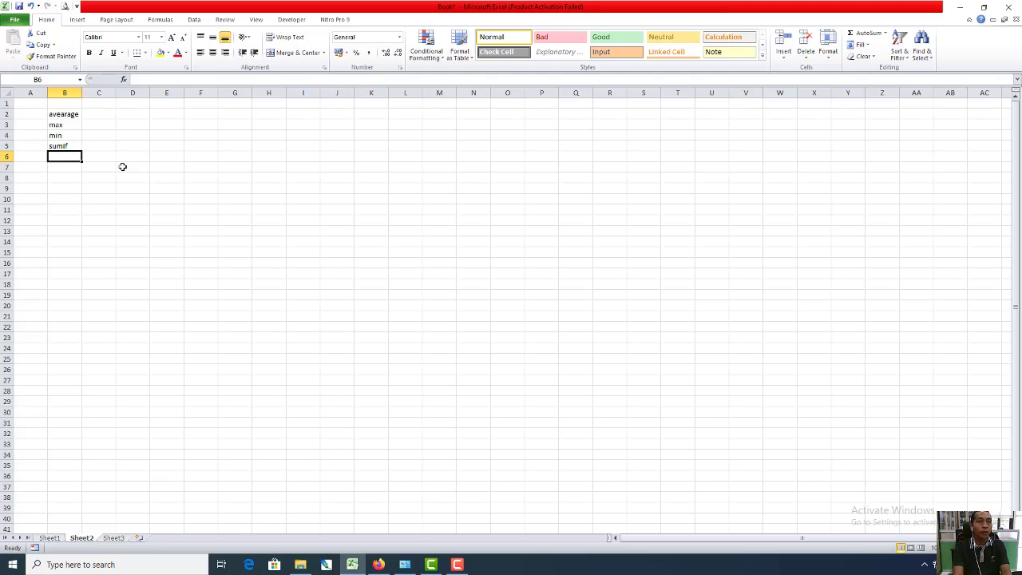
text(sumin)
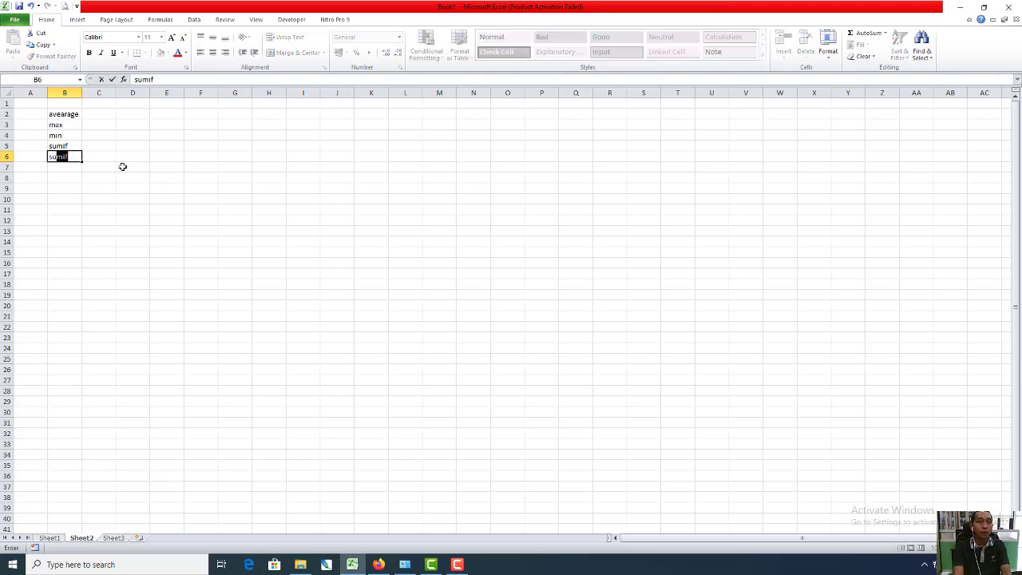
text(s)
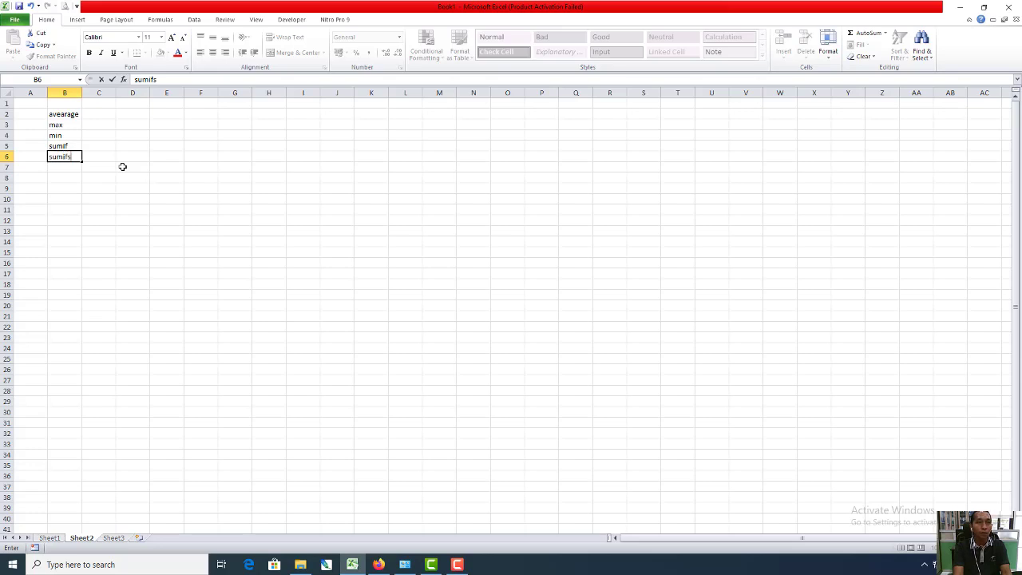
key(Return)
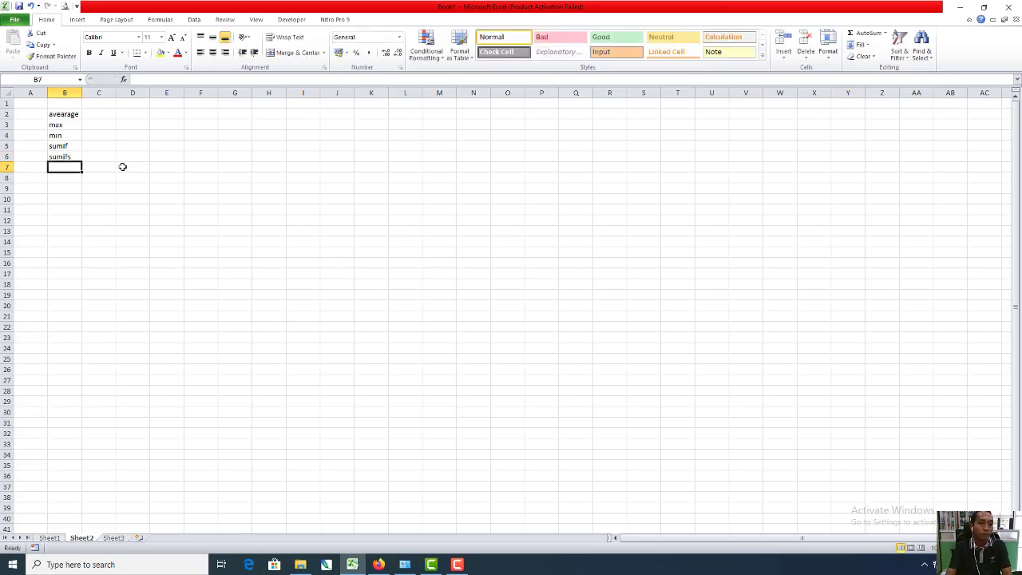
- Examine the DAFTAR GAJI KARYAWAN column headings on Sheet1, from No through Gaji Bersih
click(49, 537)
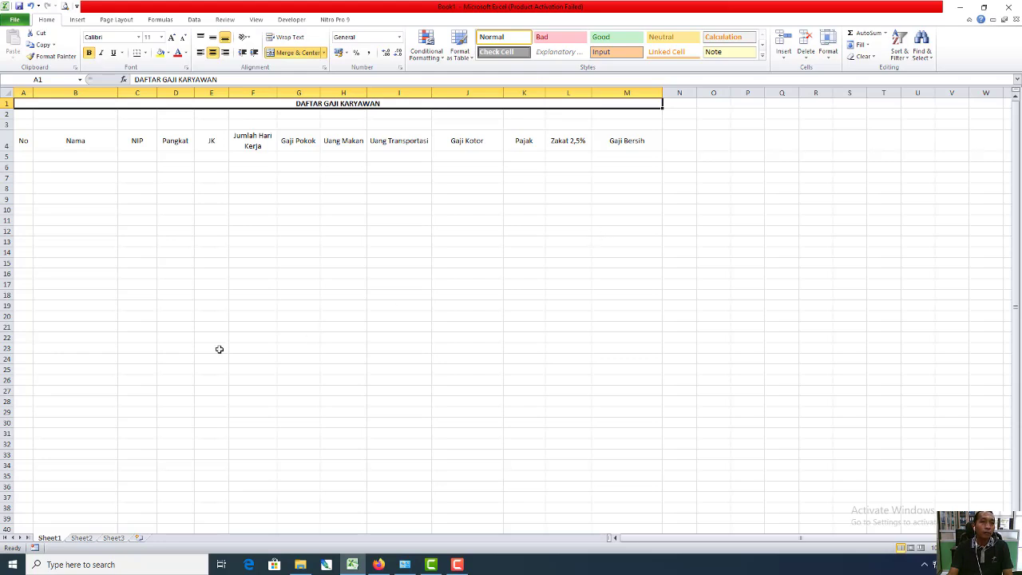
click(21, 138)
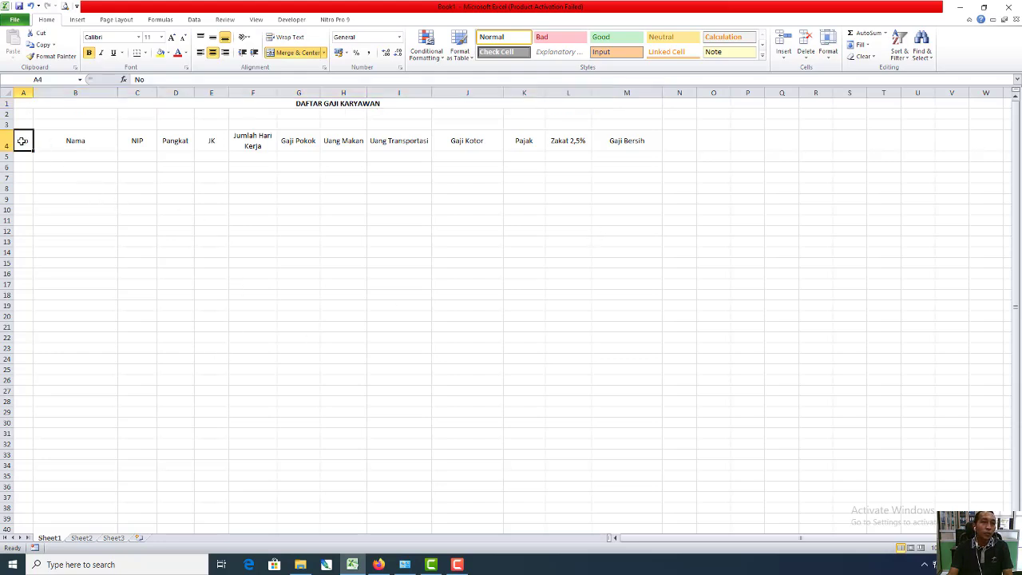
click(55, 141)
click(148, 146)
click(177, 145)
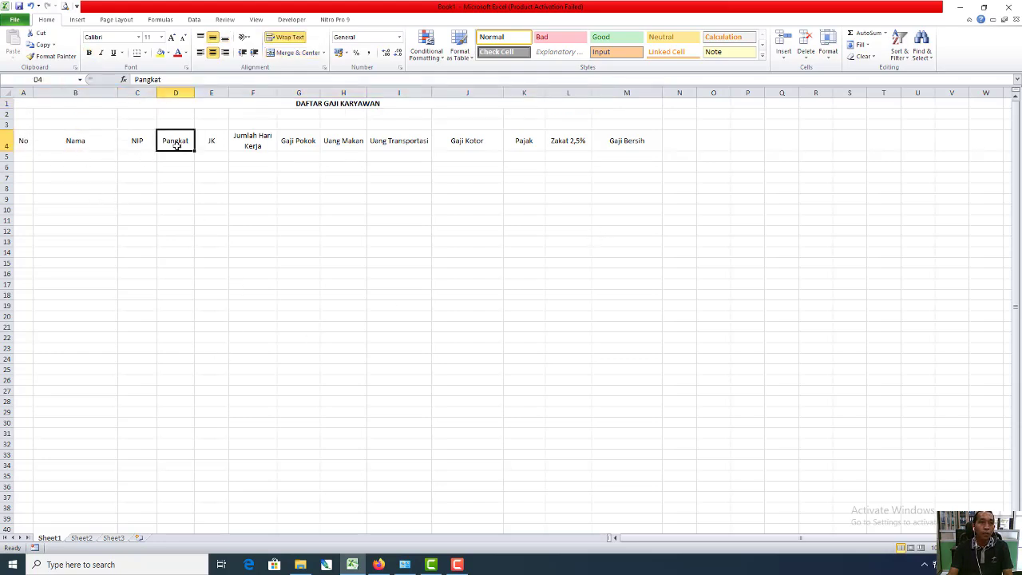
click(214, 144)
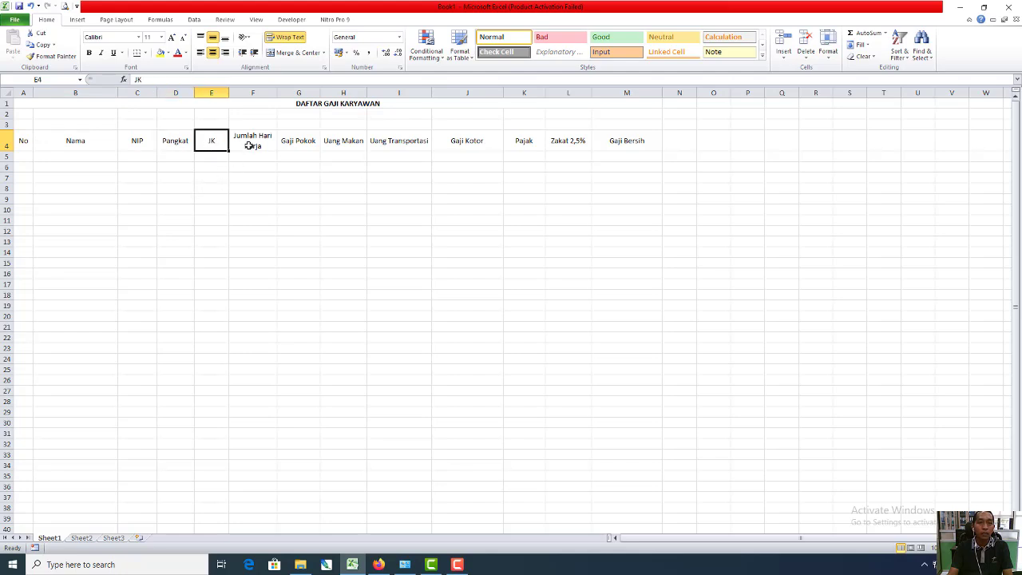
click(249, 144)
click(298, 143)
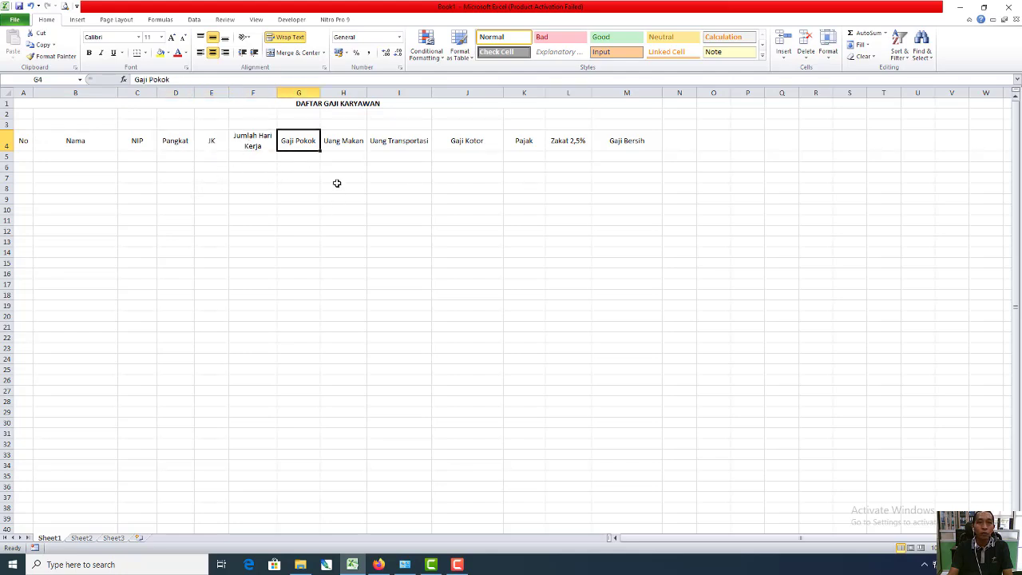
click(331, 144)
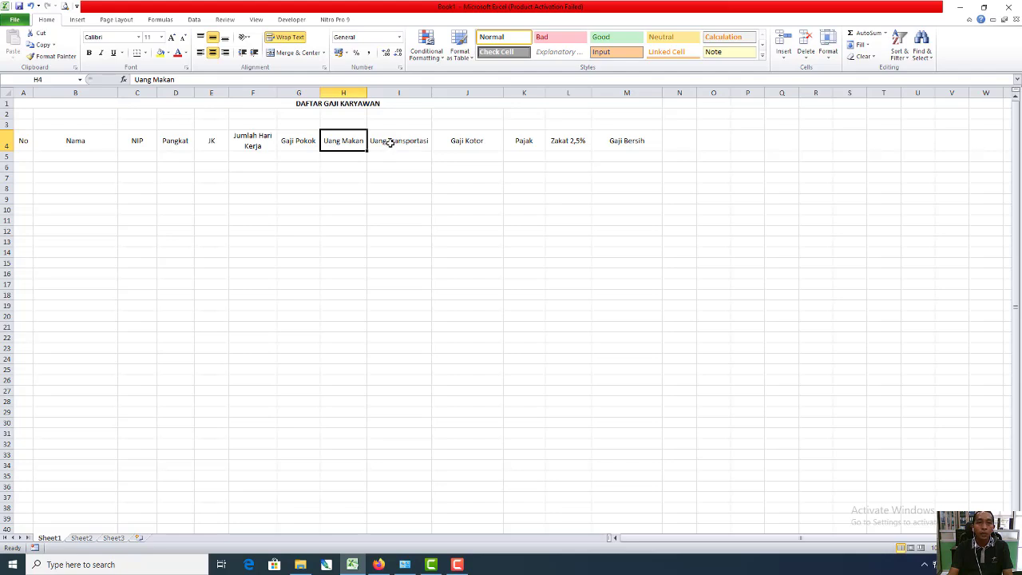
click(387, 148)
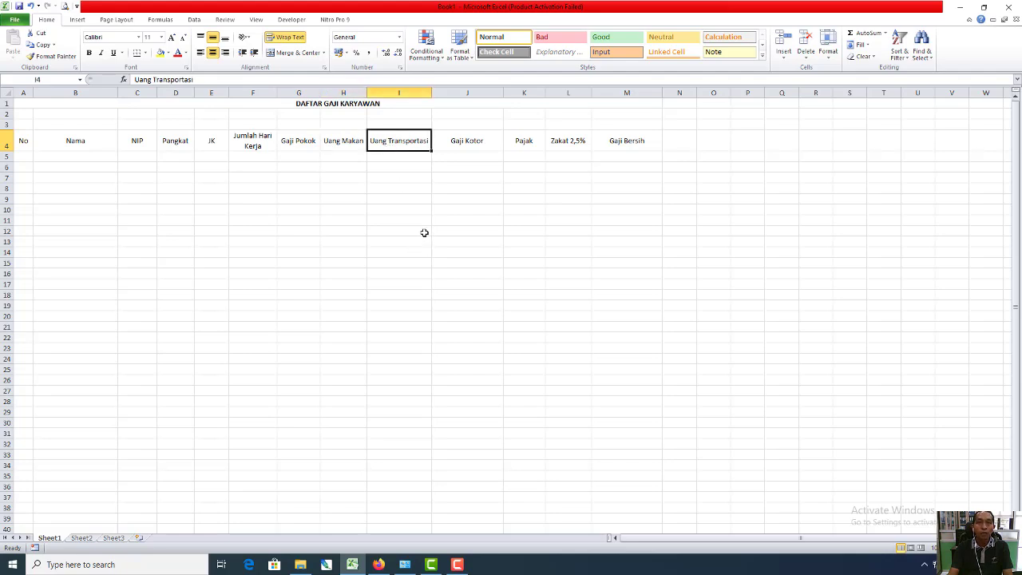
click(463, 140)
click(529, 144)
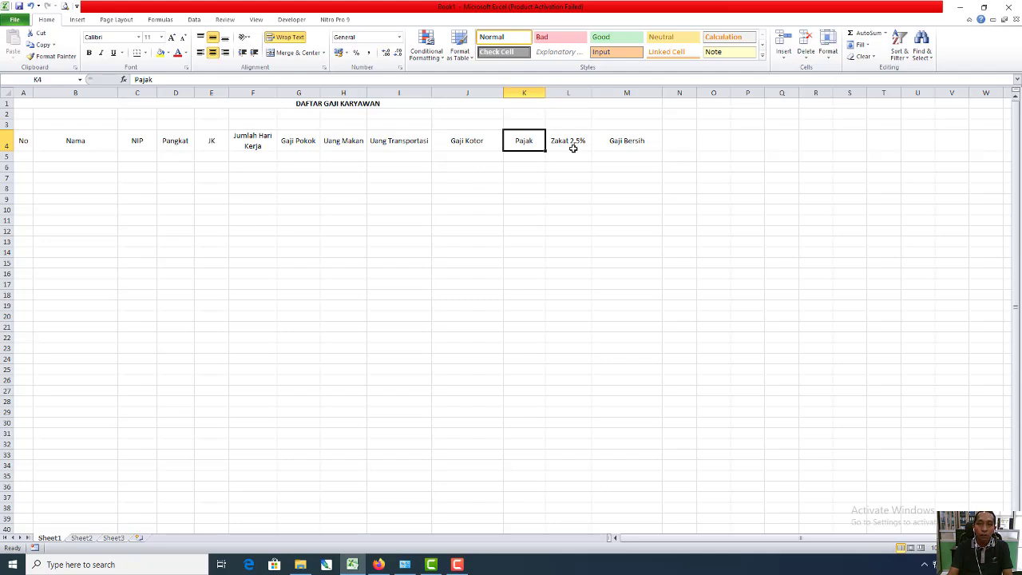
click(568, 152)
click(625, 140)
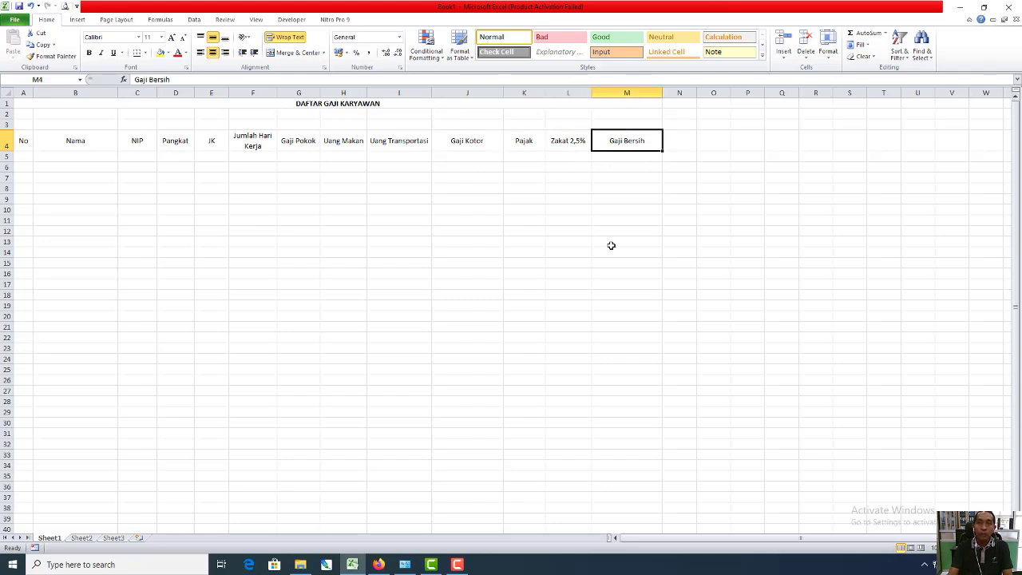
- Change the tax column heading in K4 to Pajak 5%
click(535, 143)
key(F2)
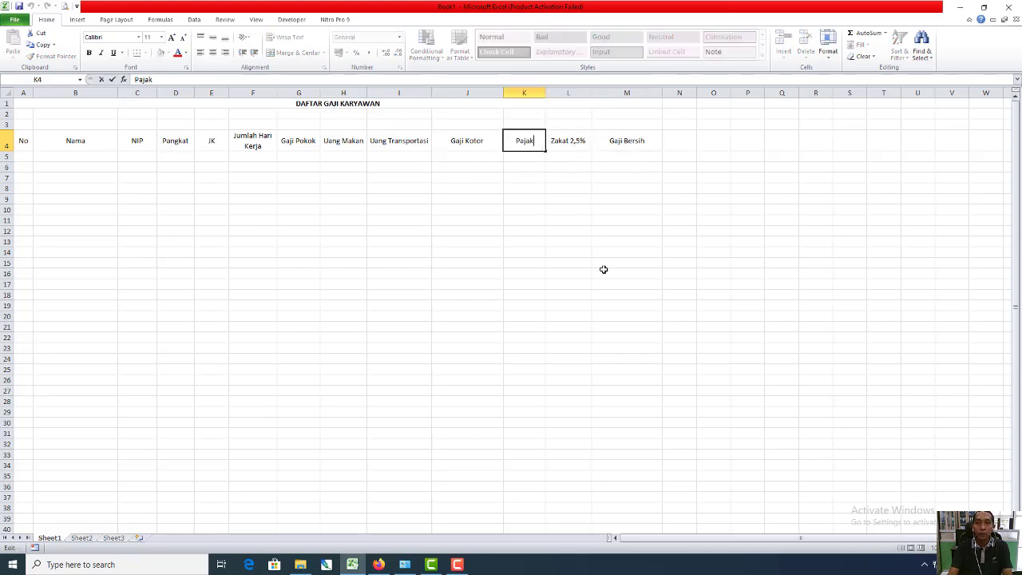
text(5%)
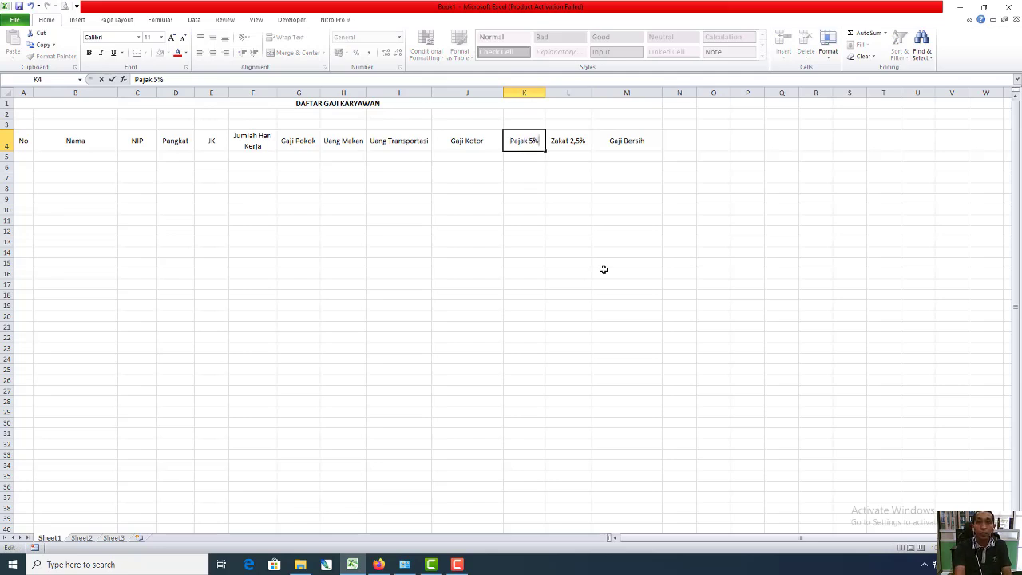
key(Return)
- Review the Uang Makan, Uang Transportasi and Gaji Kotor columns along row 5 of the salary table
key(Left)
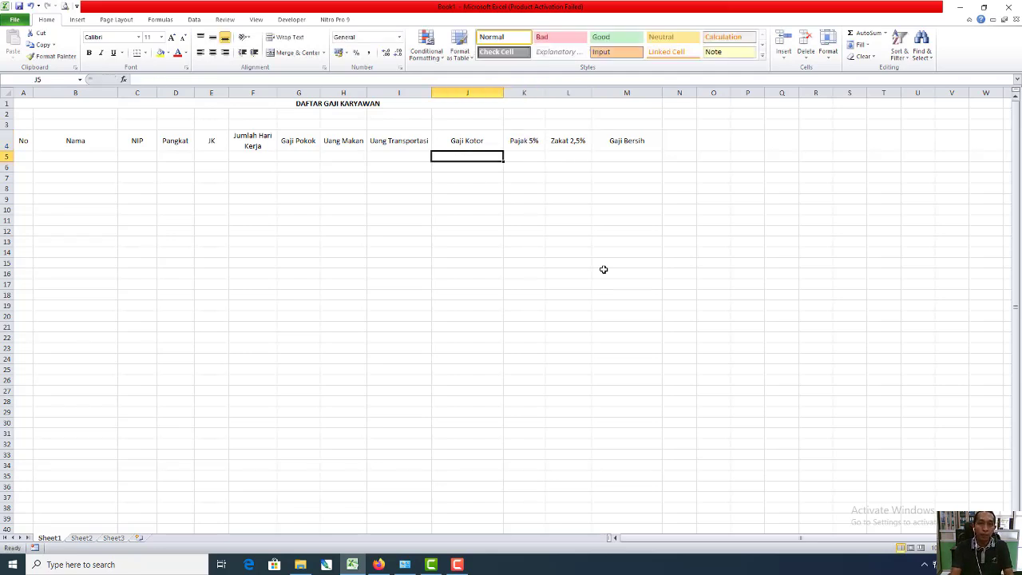
key(Left)
key(Right)
key(Left)
key(Right)
key(Left)
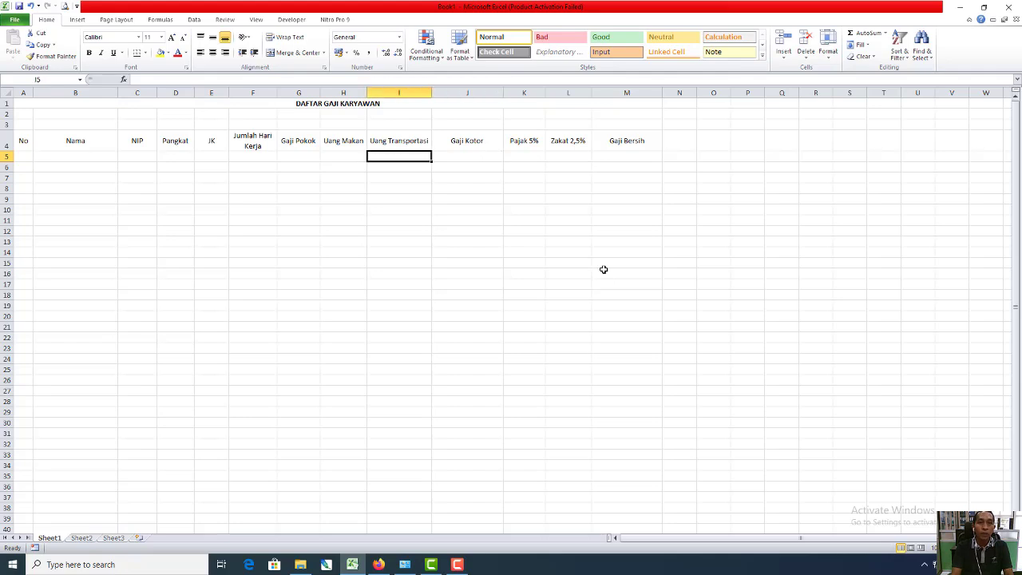
key(Left)
key(Left)
key(Right)
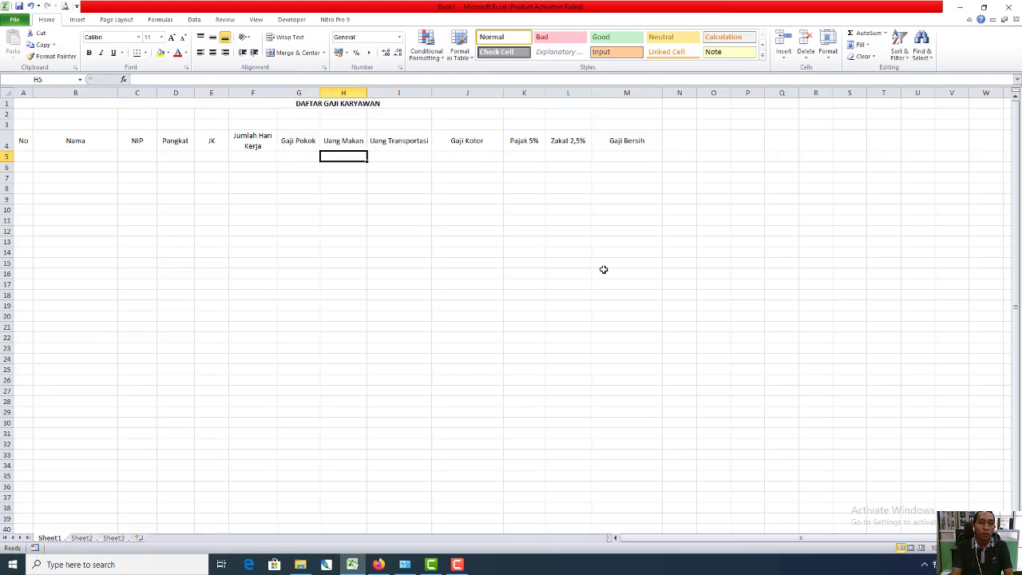
key(Right)
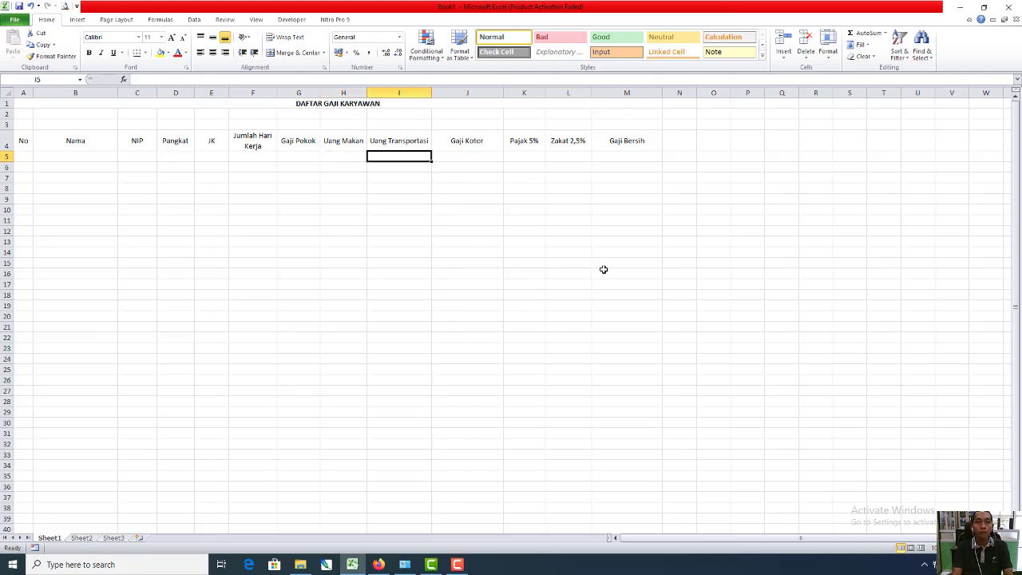
- Enter the row numbers 1 and 2 in A5 and A6 under the No heading
key(Left)
key(Left)
key(Left)
key(Left)
key(Left)
key(Left)
key(Left)
key(Left)
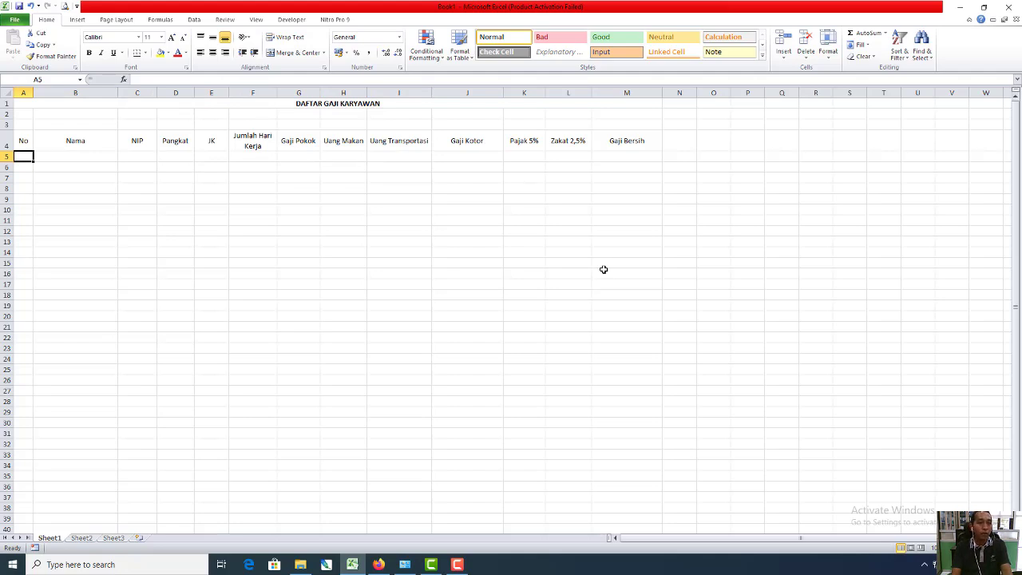
text(1)
key(Return)
text(2)
key(Return)
- Fill the No column as a series from A6 down through A12, continuing the numbering to 8
key(Up)
key(Up)
key(Down)
key(shift+Down)
key(shift+Down)
key(shift+Down)
key(shift+Down)
key(shift+Down)
key(shift+Down)
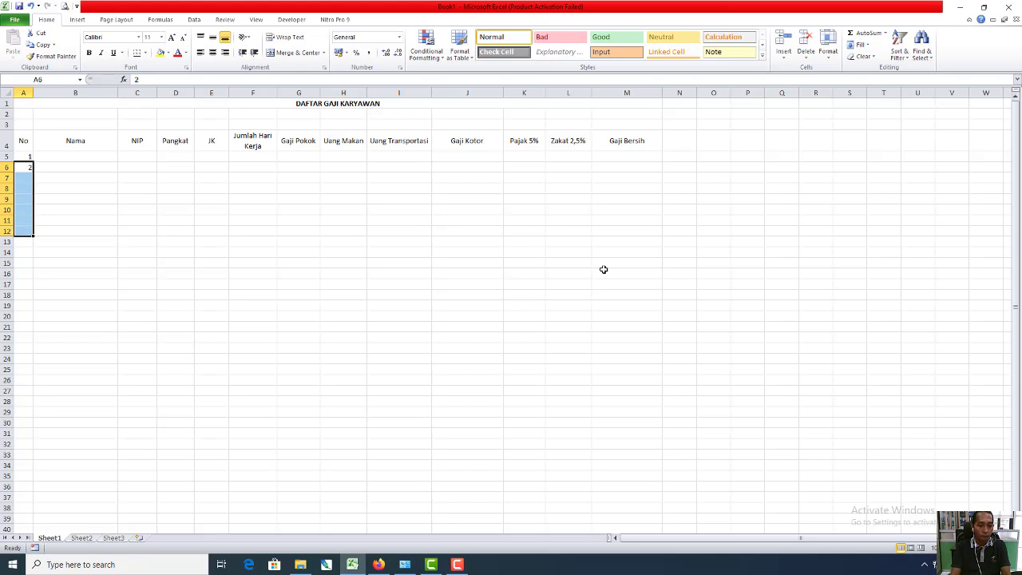
key(alt+e)
key(i)
key(s)
key(Return)
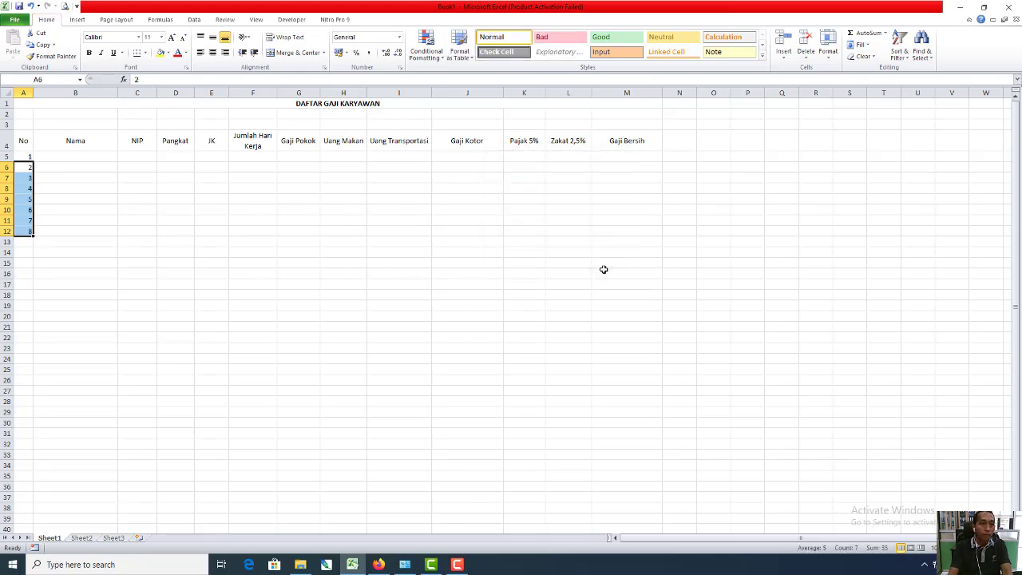
- Add the row numbers 9 and 10 in A13 and A14
key(ctrl+Down)
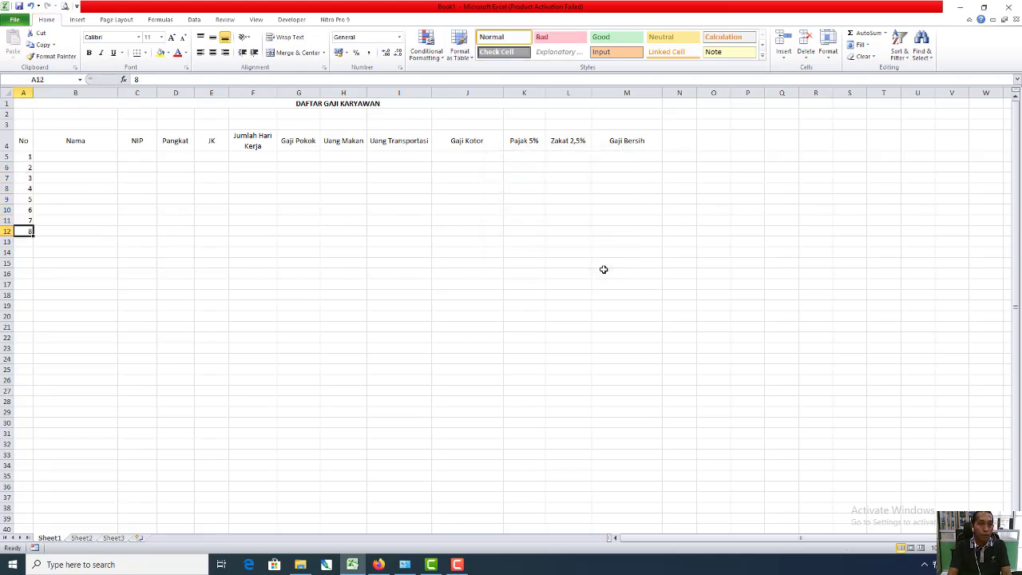
key(Down)
text(9)
key(Return)
text(10)
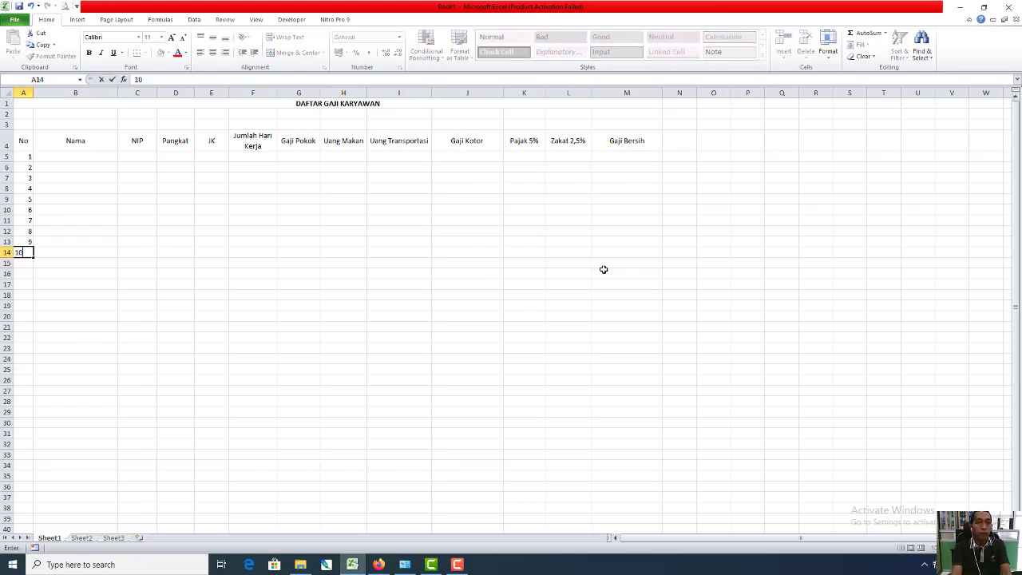
key(Tab)
- Enter the names of the first three employees in the Nama column, cells B5 to B7
key(Up)
key(Up)
key(Up)
key(Up)
key(Up)
key(Up)
key(Up)
key(Up)
key(Up)
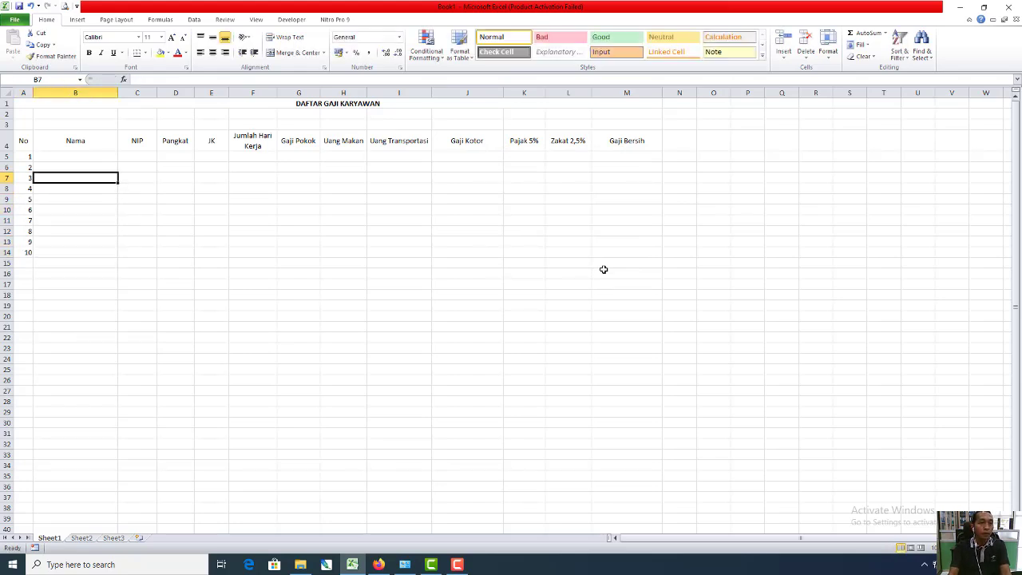
text(Nova)
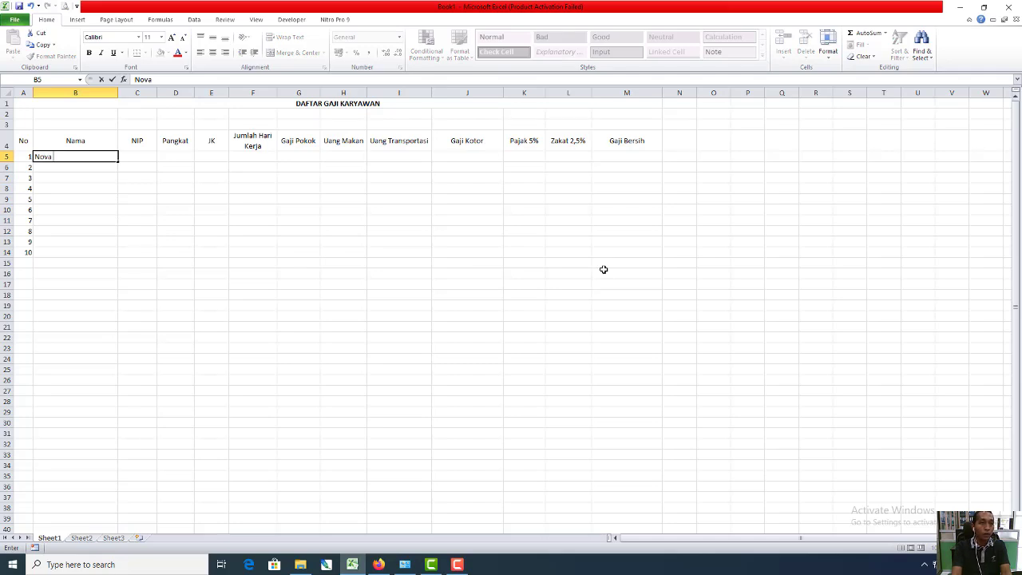
key(Return)
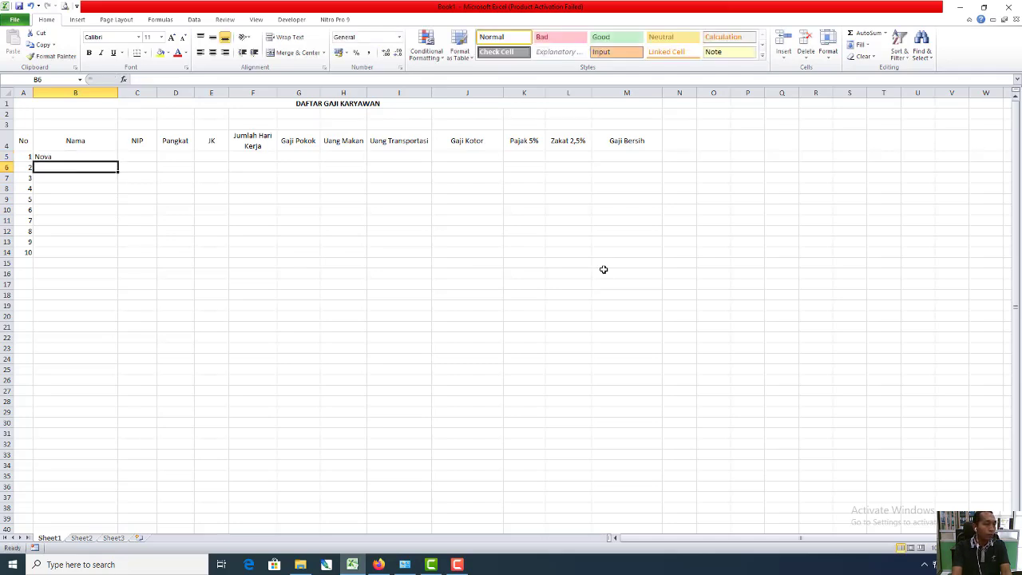
text(Jaya)
key(Return)
text(S)
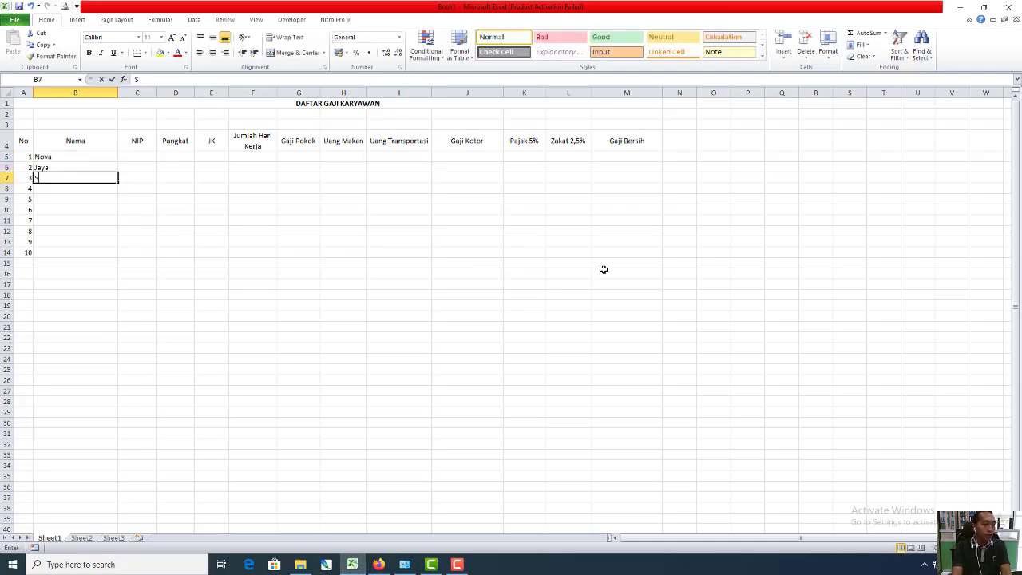
text(yahbuddi)
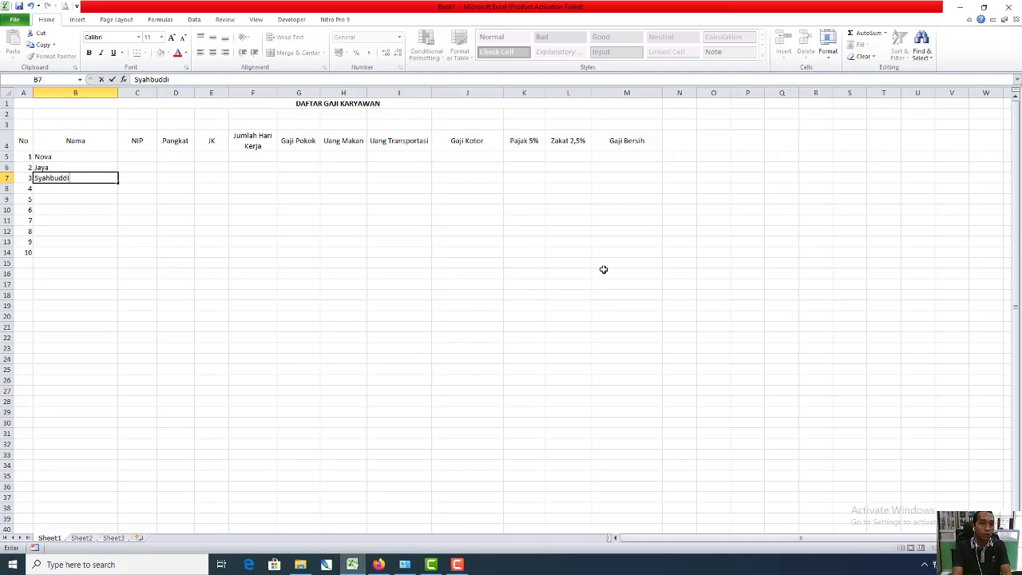
text(n)
key(Return)
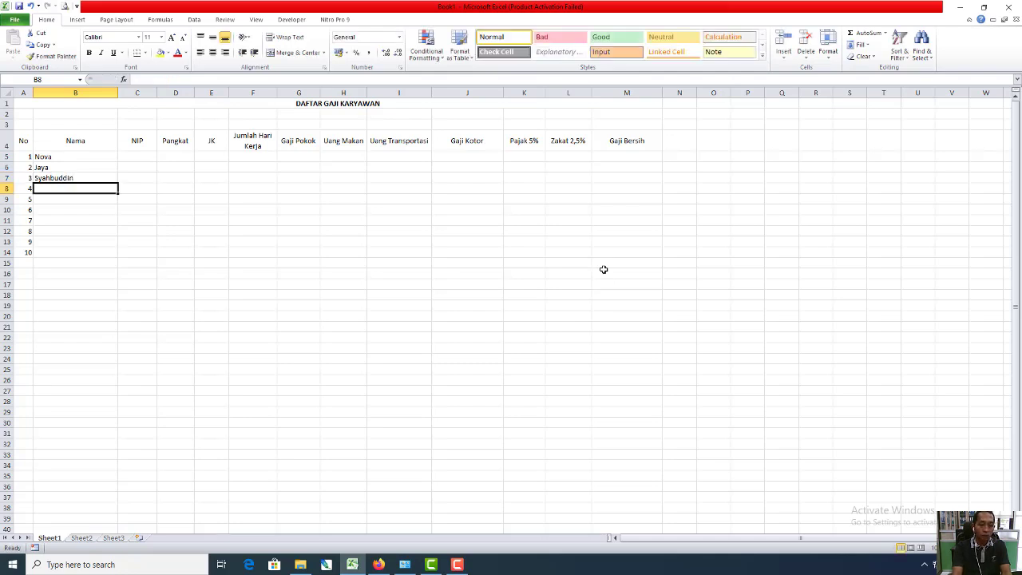
- Fill in the names of employees 4 to 7 in cells B8 to B11
text(Humaira)
key(Return)
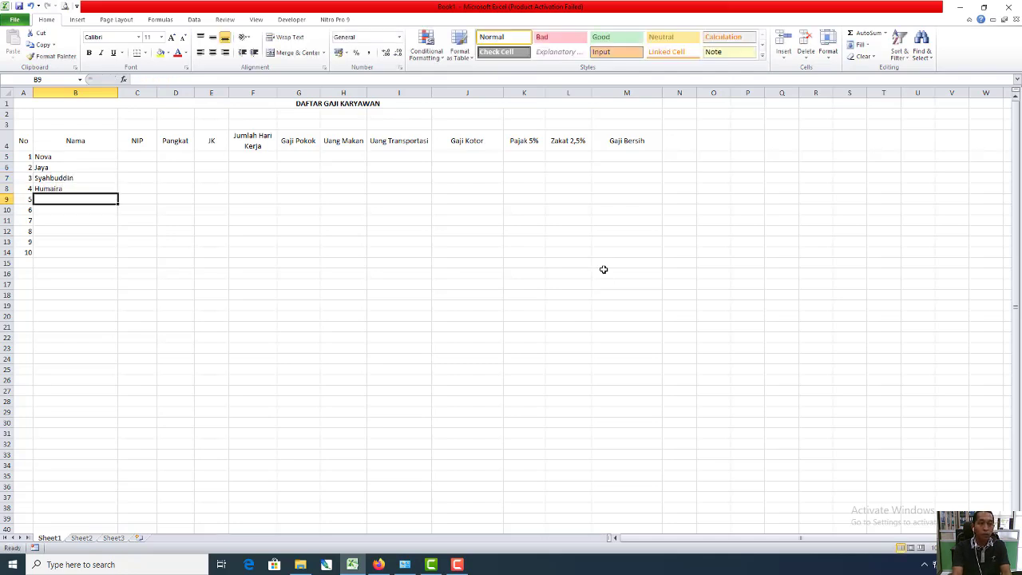
text(Kemala)
key(Return)
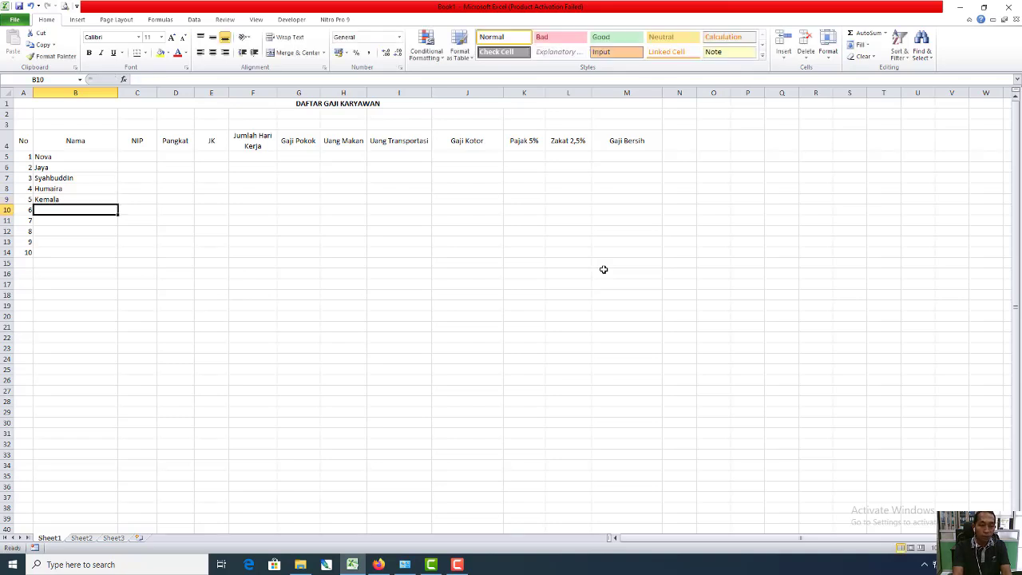
text(Andi)
key(Return)
text(Ba)
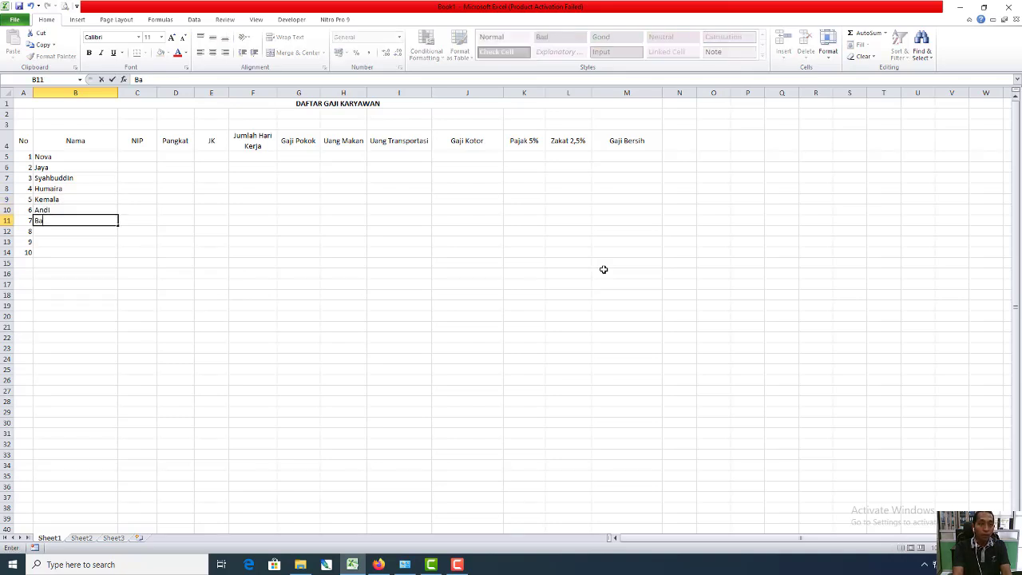
text(gus)
key(Return)
- Complete the Nama column with the names of employees 8 to 10 in cells B12 to B14
text(Bunga)
key(Return)
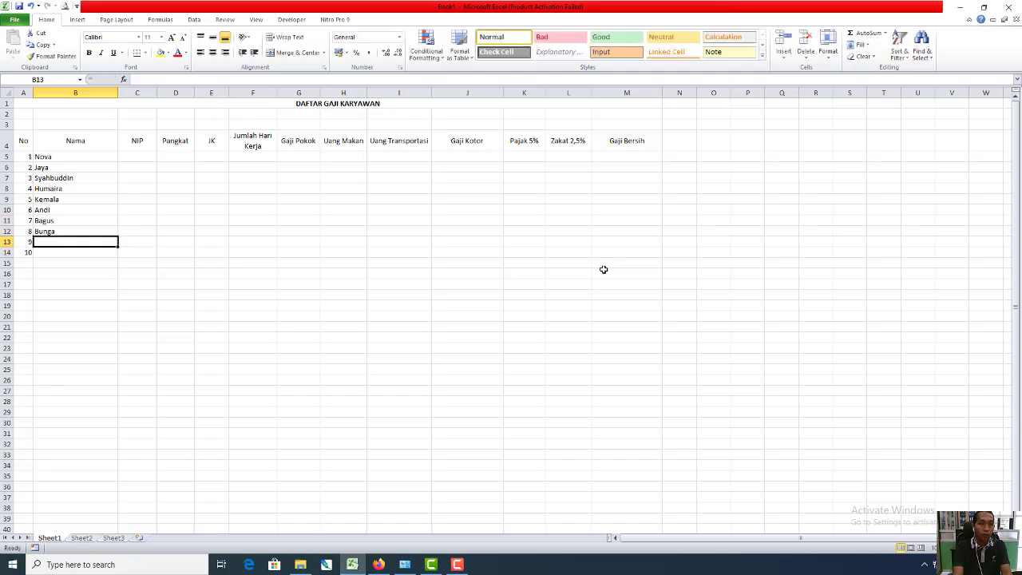
text(Citra)
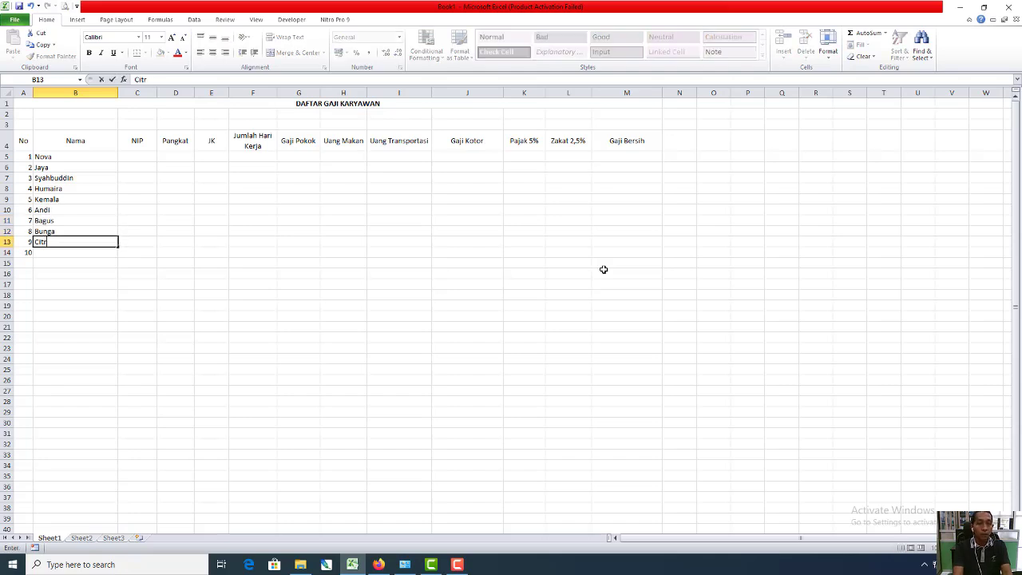
key(Return)
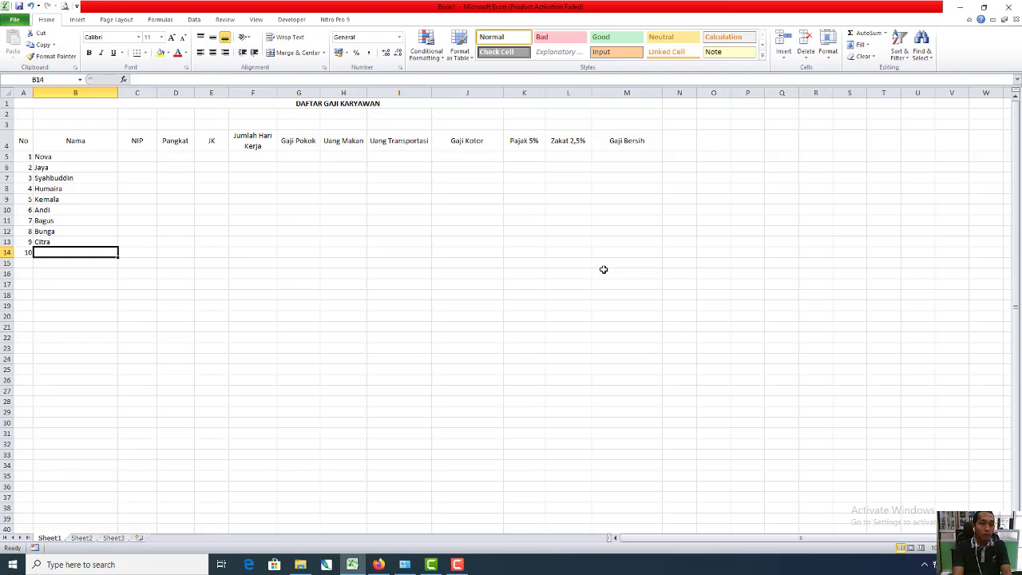
text(Luhut)
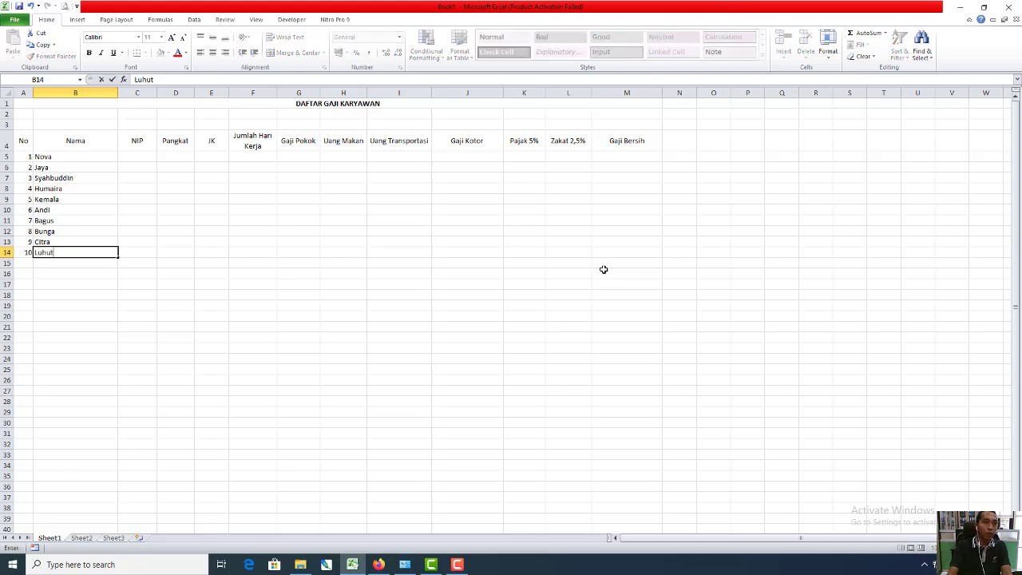
key(Tab)
- Enter consecutive three-digit employee ID numbers in the NIP column for the first three employees, cells C5 to C7
key(Up)
key(Up)
key(Up)
key(Up)
key(Up)
key(Up)
key(Up)
key(Up)
key(Up)
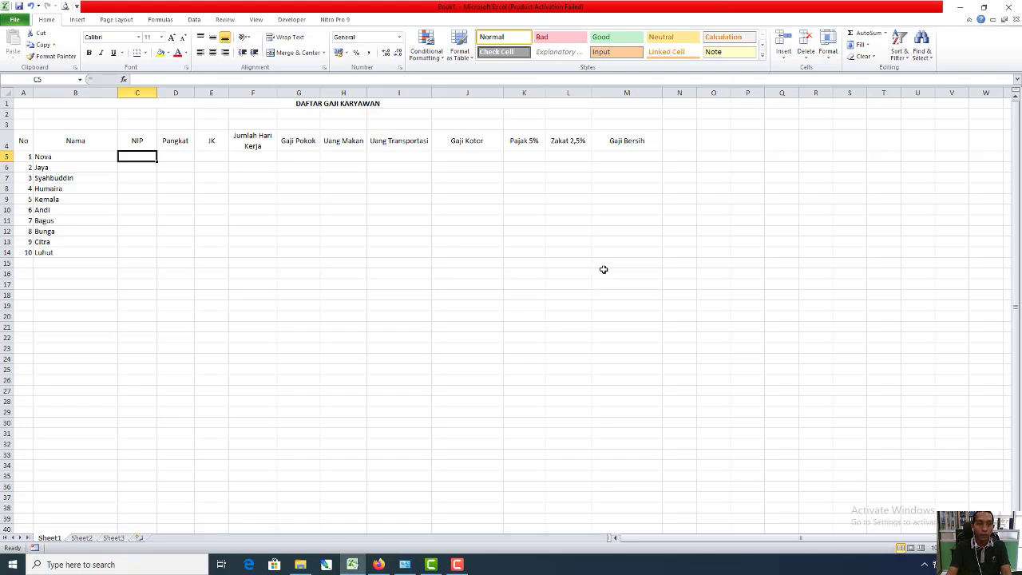
text(123)
key(Return)
text(12)
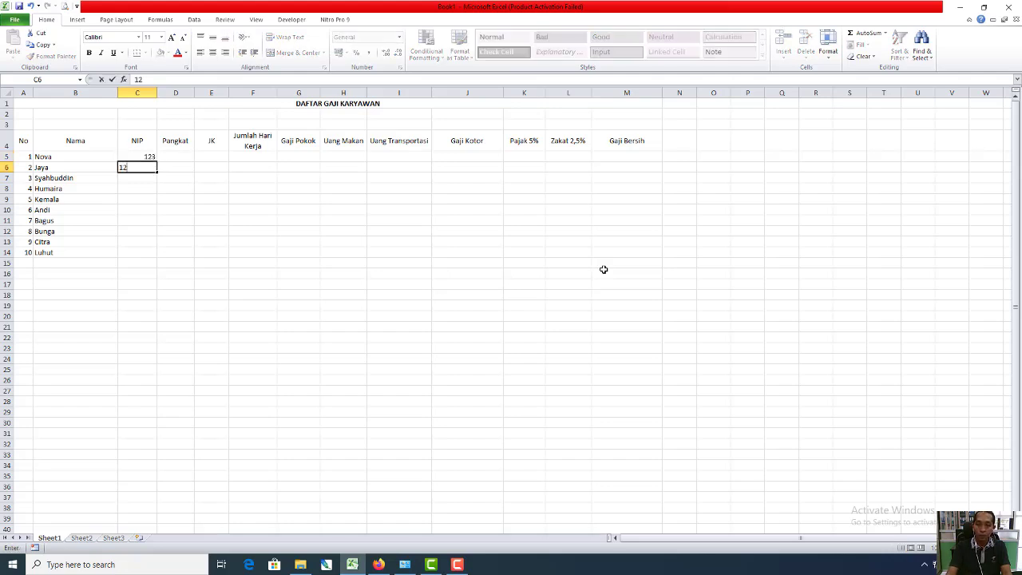
text(4)
key(Return)
text(125)
key(Return)
- Continue the consecutive NIP numbers for employees 4 to 7 in cells C8 to C11
text(1)
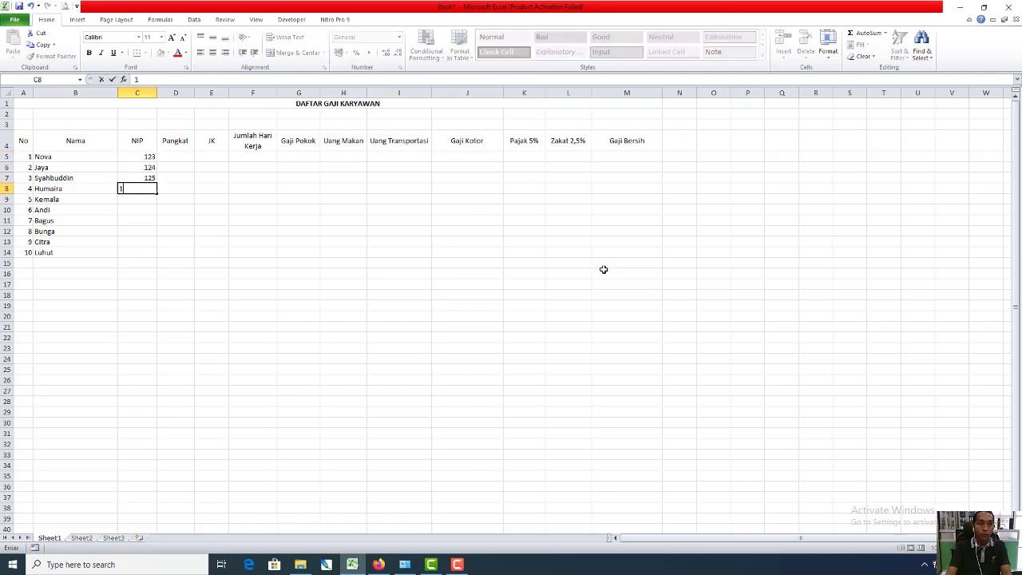
text(26)
key(Return)
text(127)
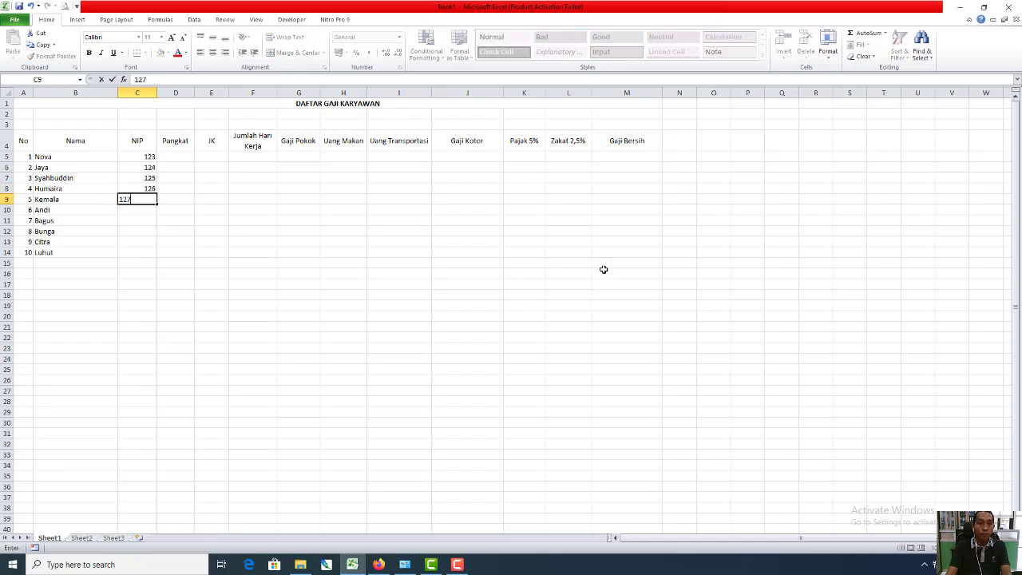
key(Return)
text(128)
key(Return)
text(12)
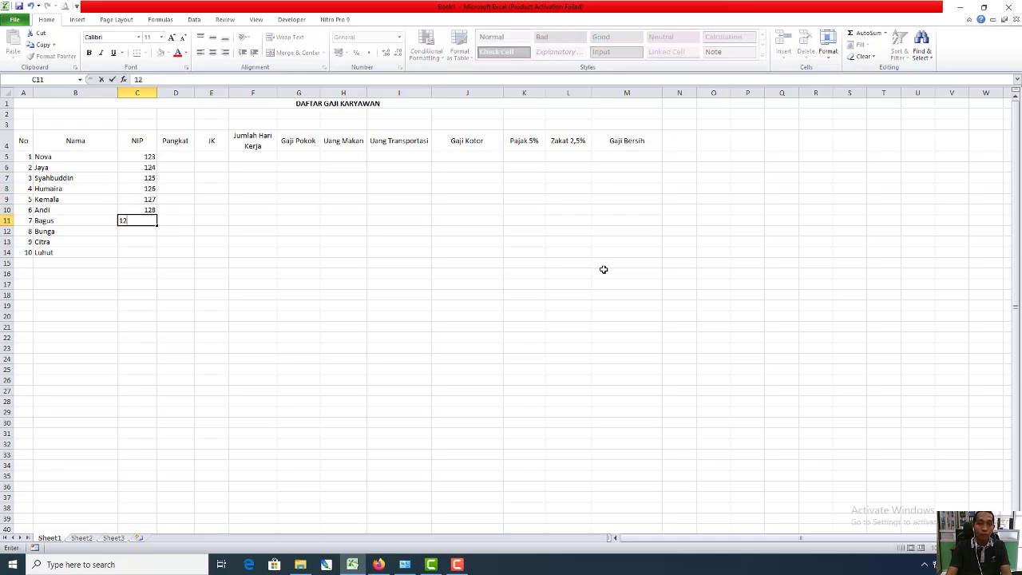
text(9)
key(Return)
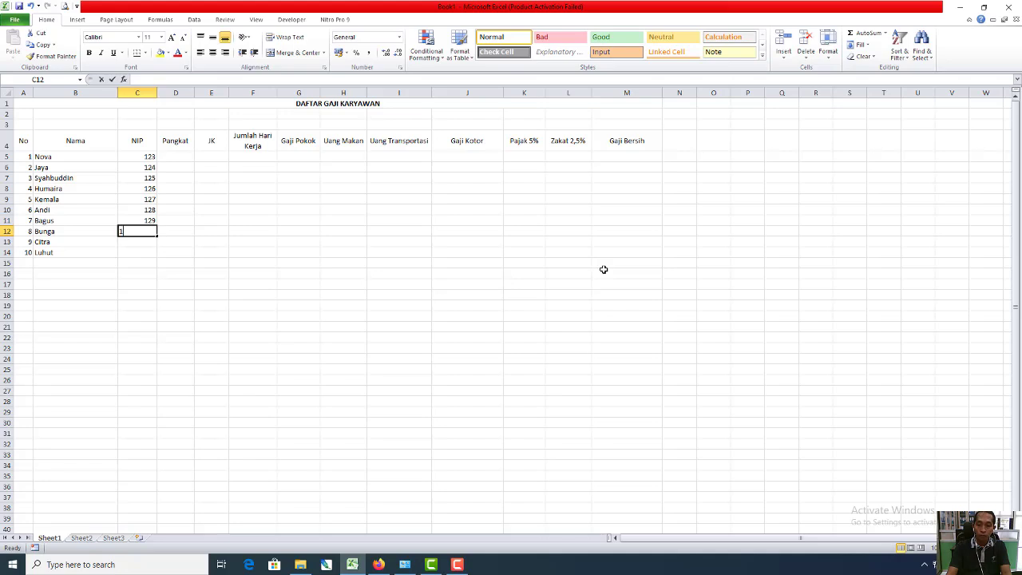
- Complete the NIP column with the next consecutive numbers for employees 8 to 10 in cells C12 to C14
text(130)
key(Return)
text(1)
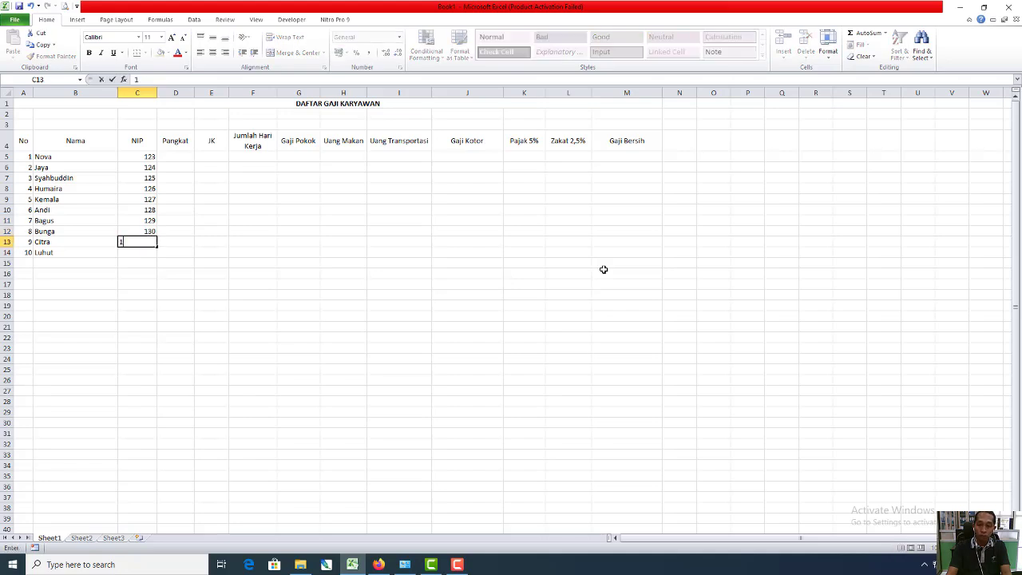
text(31)
key(Return)
text(1)
key(BackSpace)
text(32)
key(Tab)
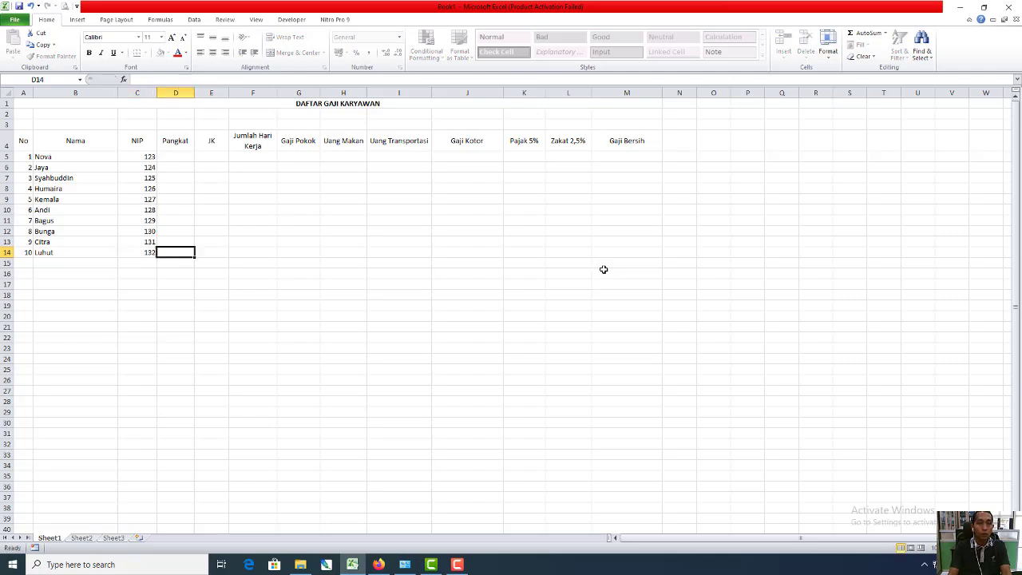
- Enter the rank III for the first employee in the Pangkat column, cell D5
key(Up)
key(Up)
key(Up)
key(Up)
key(Up)
key(Up)
key(Up)
key(Up)
key(Up)
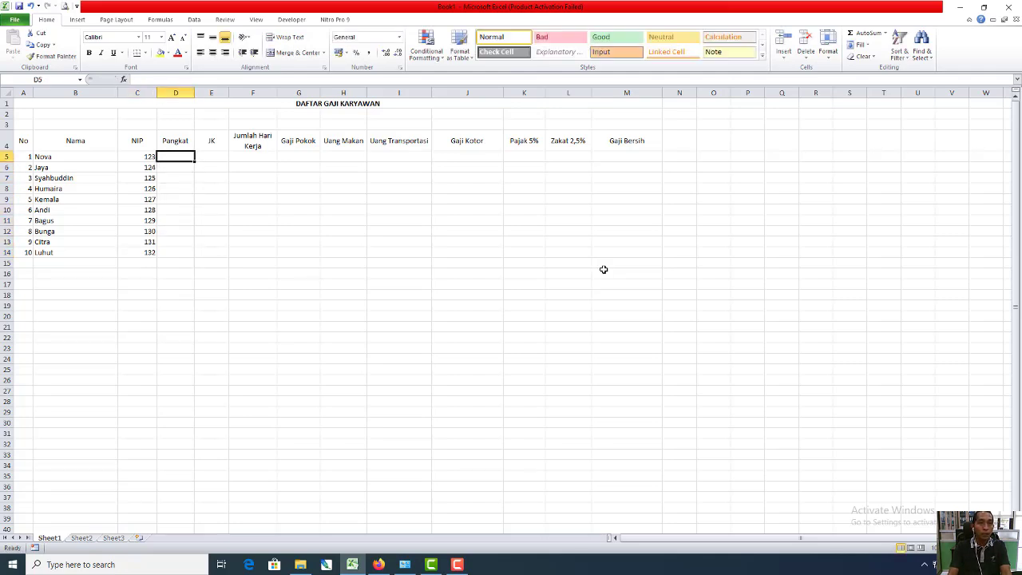
text(I)
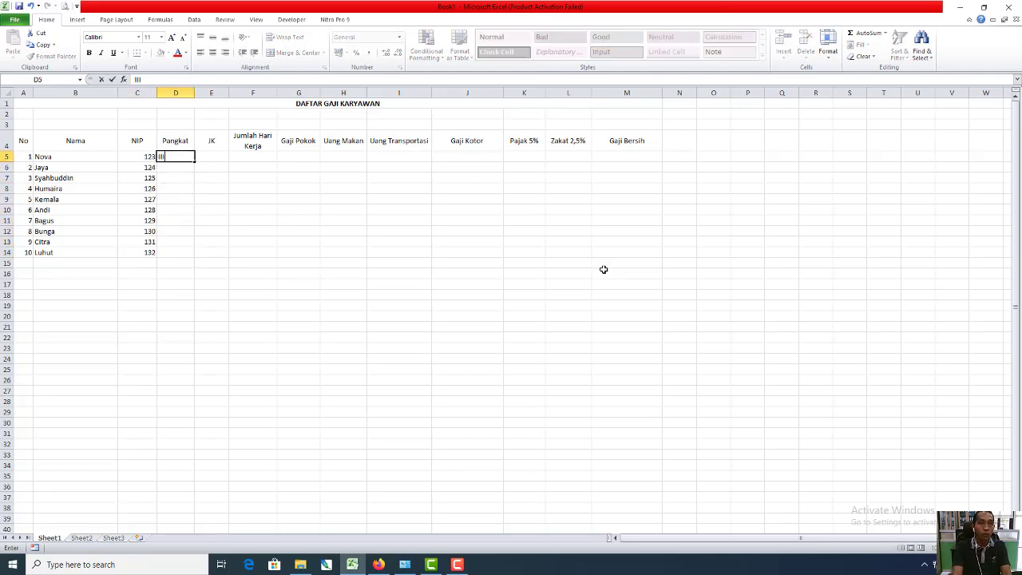
text(II)
key(Return)
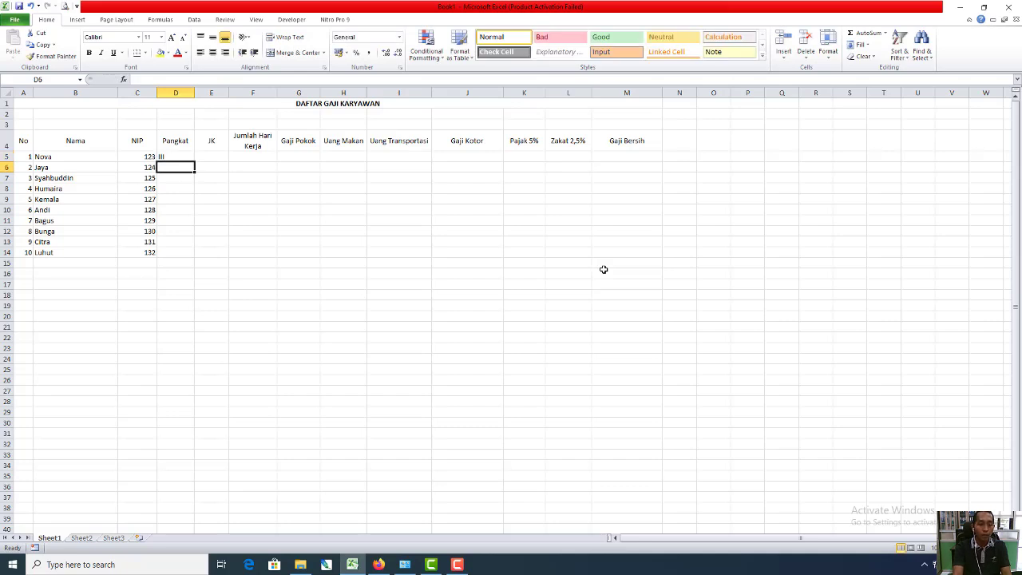
- Enter the ranks IV, II, III and II in the Pangkat column for employees 2 to 5, cells D6 to D9
text(IV)
key(Return)
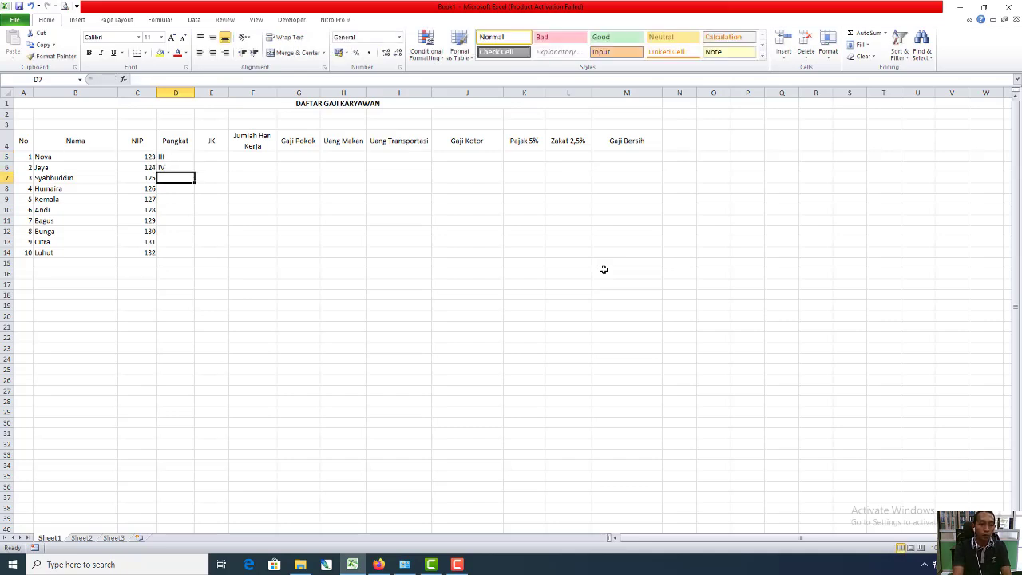
text(III)
key(Return)
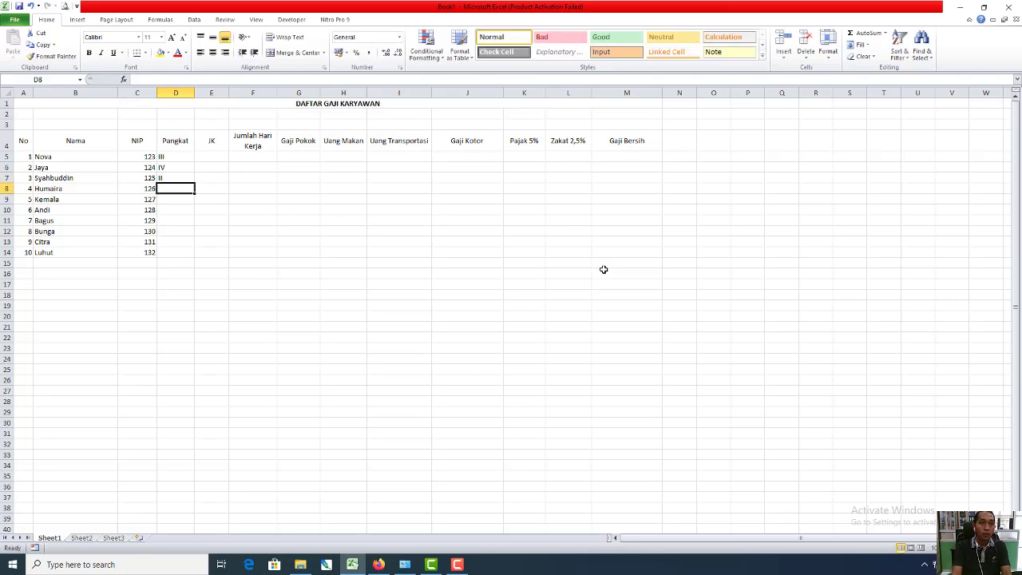
text(III)
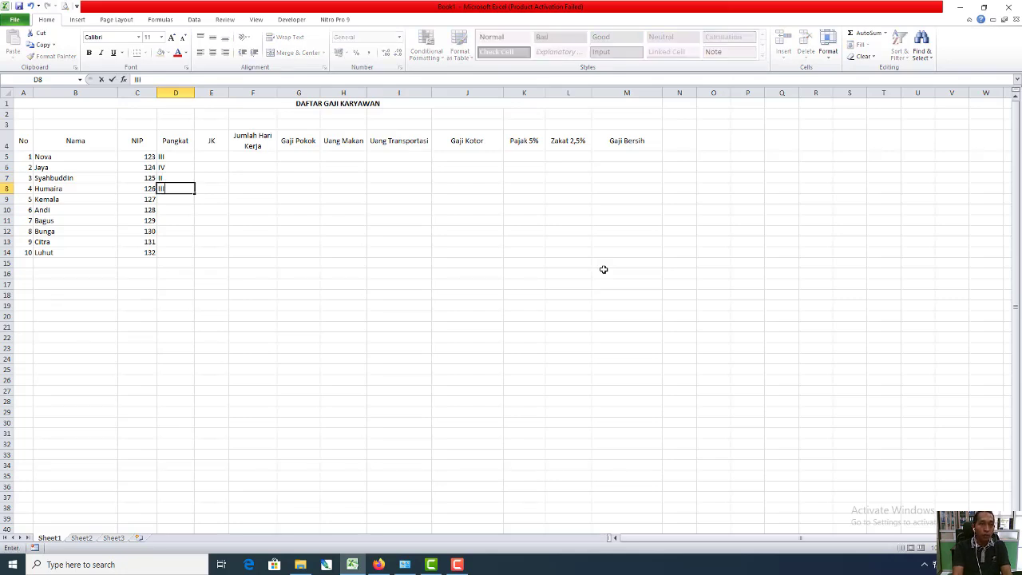
key(Return)
text(II)
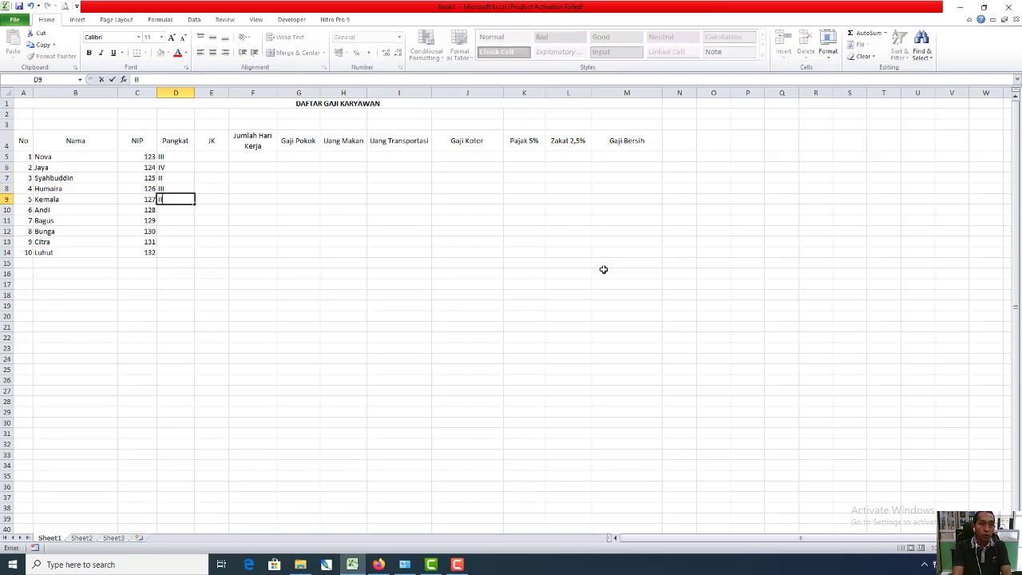
key(Return)
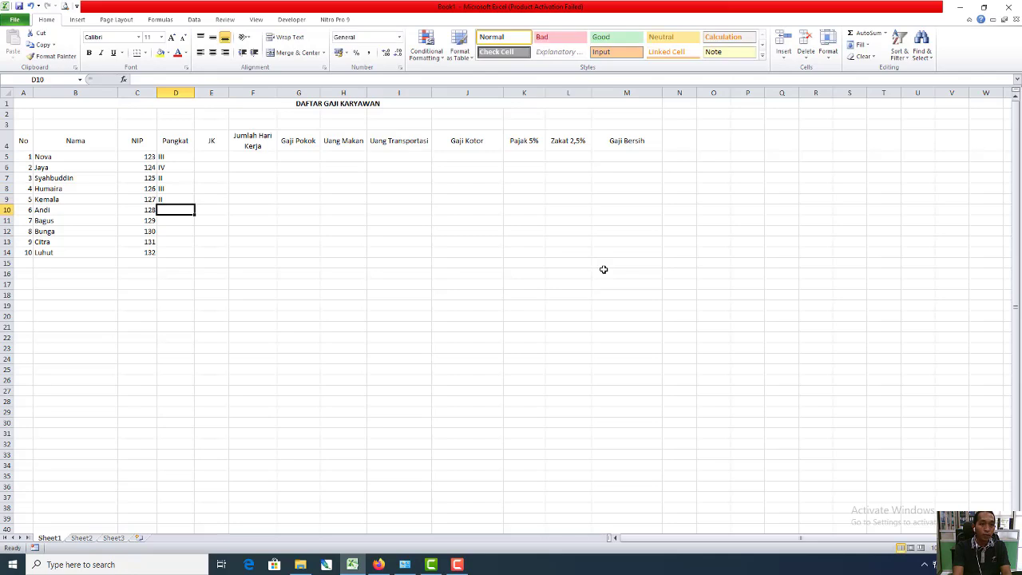
- Complete the Pangkat column for employees 6 to 10 with IV, IV, III, III and IV in cells D10 to D14
text(IV)
key(Return)
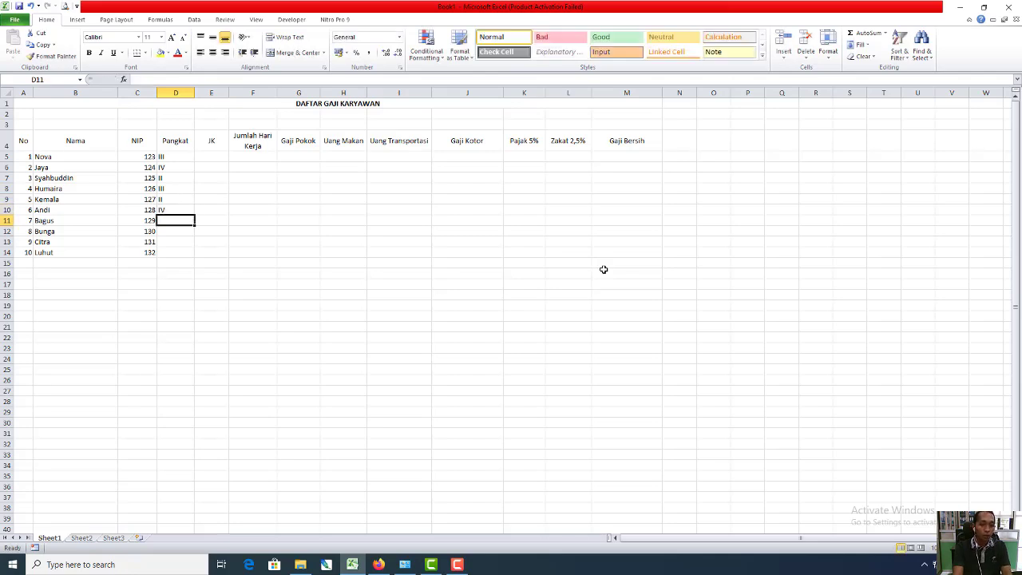
text(IV)
key(Return)
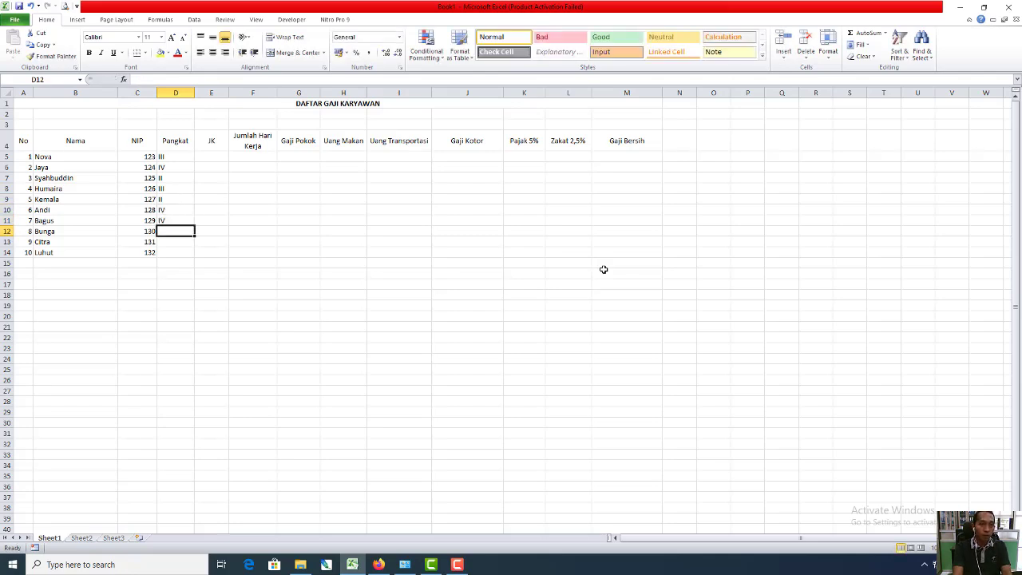
text(III)
key(Return)
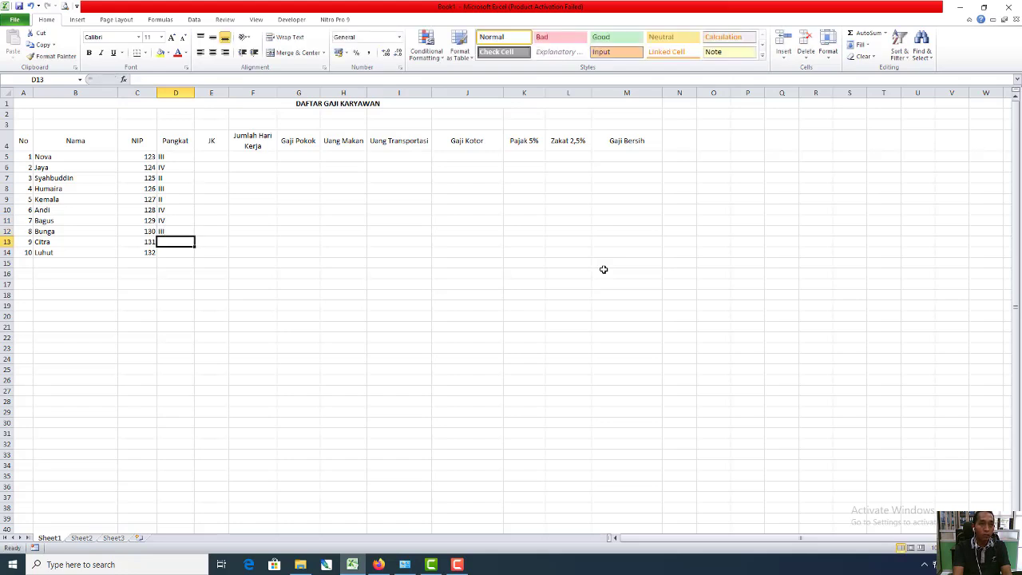
text(III)
key(Return)
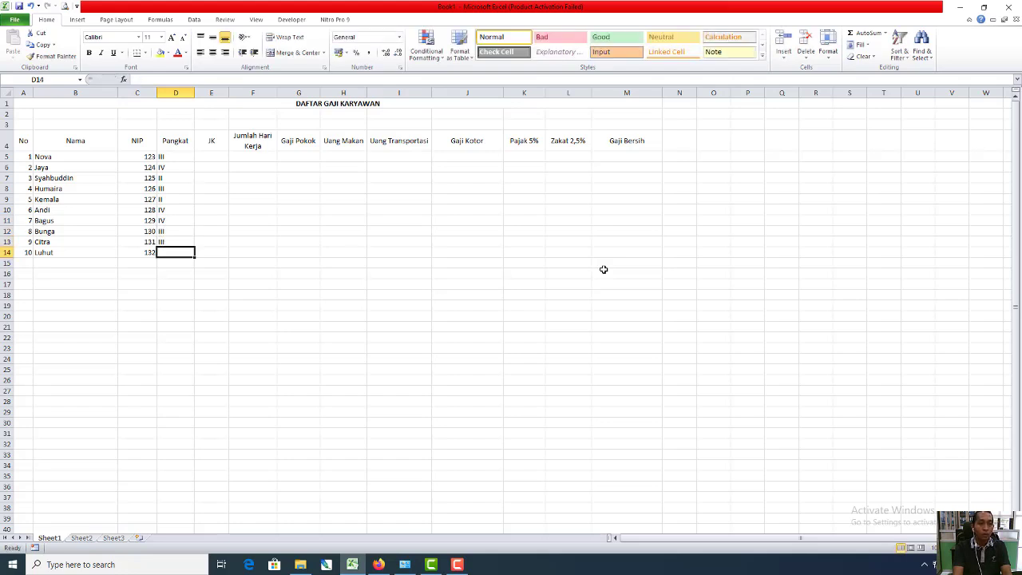
text(IV)
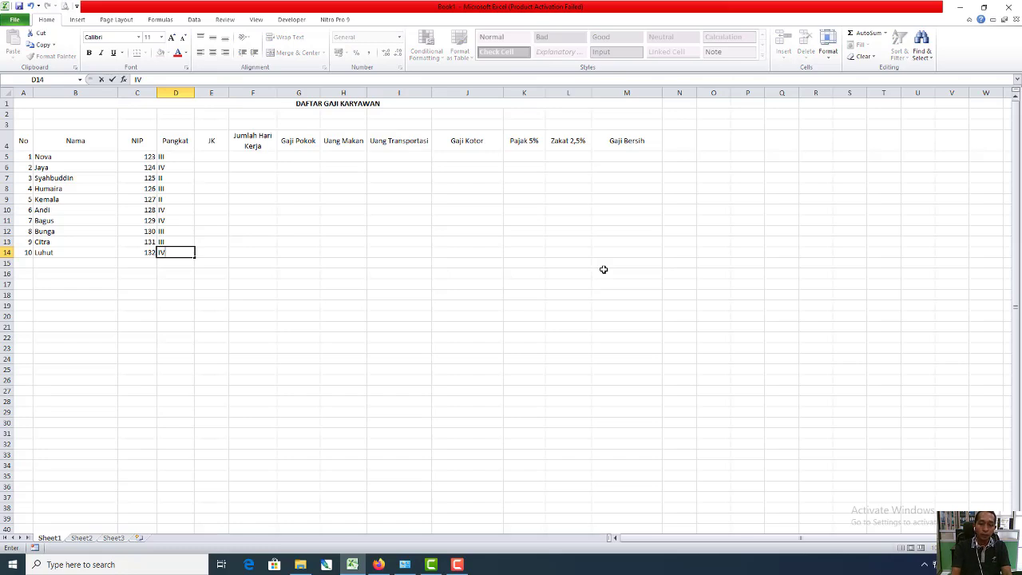
key(Return)
key(Up)
key(Right)
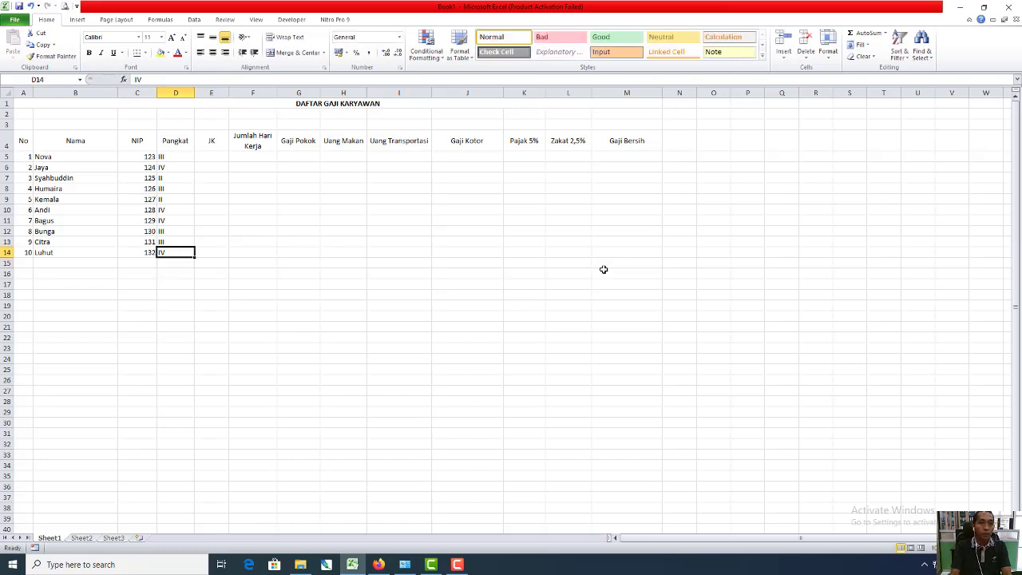
- Centre the NIP, Pangkat and JK data cells horizontally across the range C5:E14
click(142, 157)
drag(173, 164, 495, 252)
drag(258, 245, 210, 248)
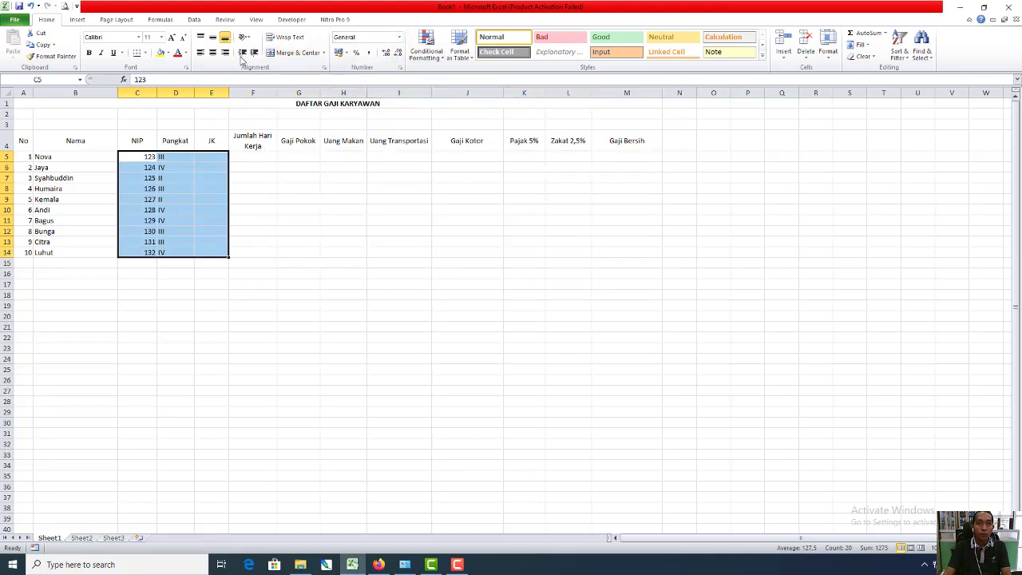
click(212, 52)
click(322, 233)
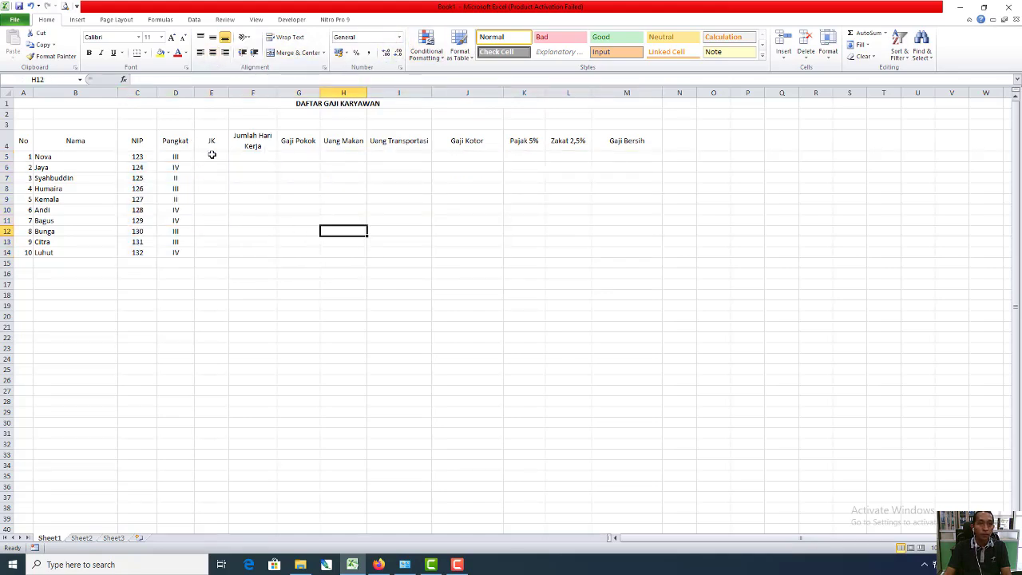
- Enter the gender codes P, L, L and P in the JK column for the first four employees, cells E5 to E8
click(211, 155)
text(P)
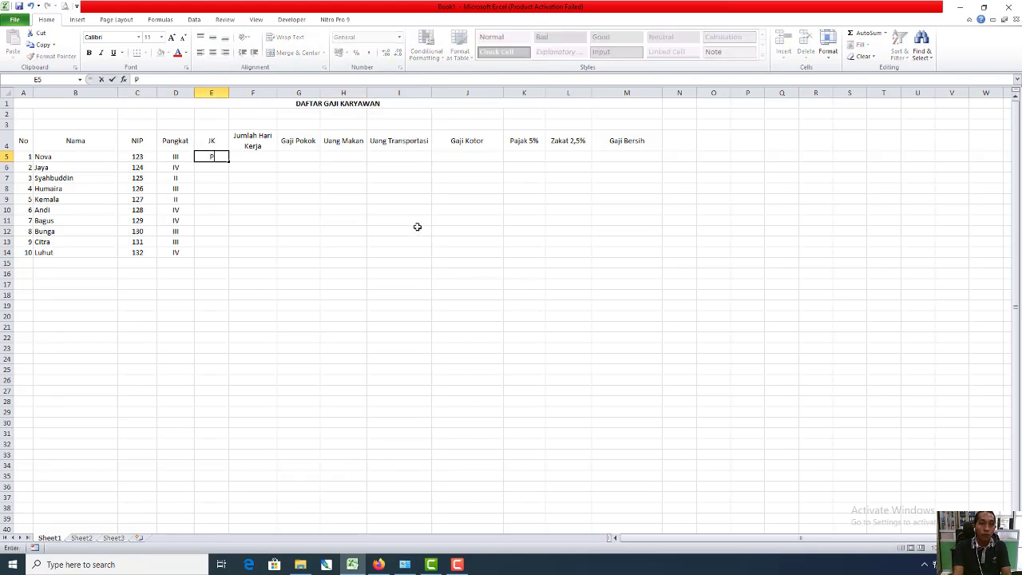
key(Return)
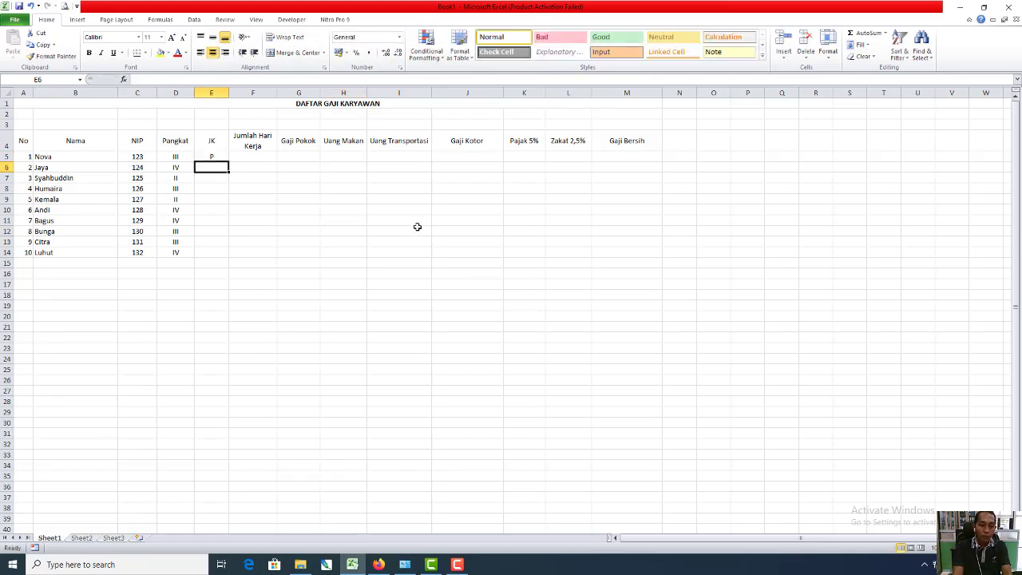
text(L)
key(Return)
text(L)
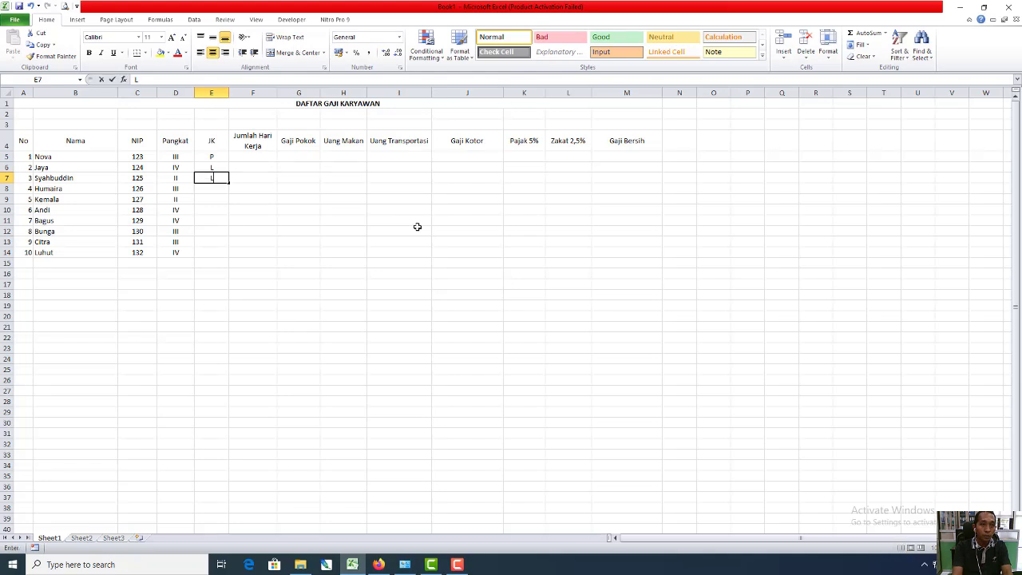
key(Return)
text(P)
key(Return)
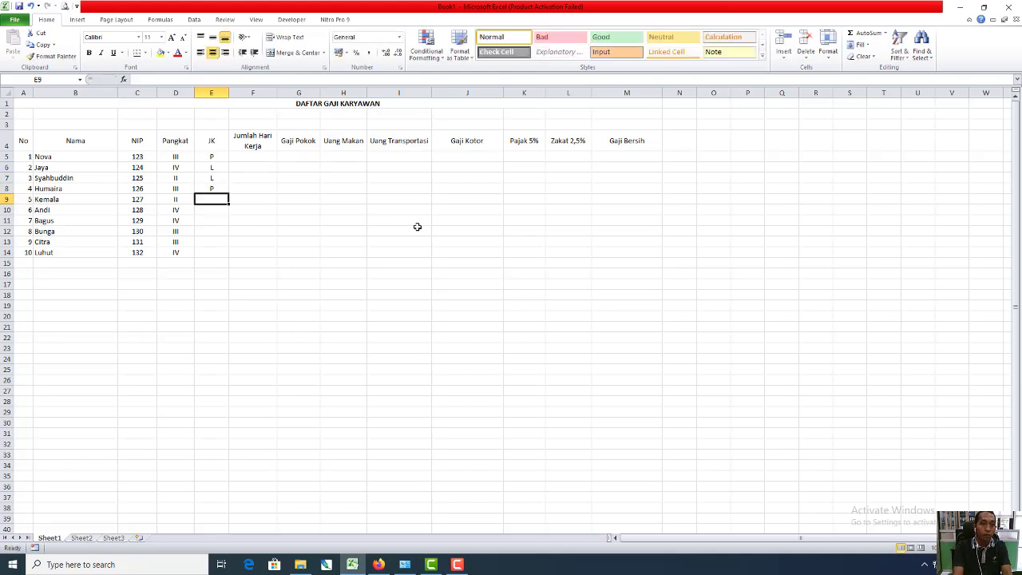
- Continue the JK column with P, L and L for employees 5 to 7 in cells E9 to E11
text(O)
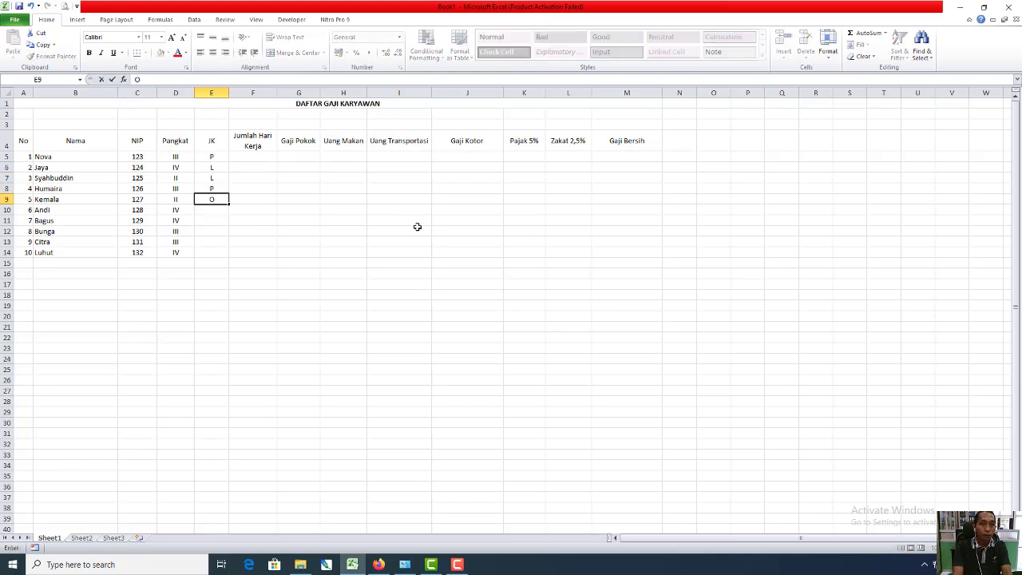
key(BackSpace)
text(P)
key(Return)
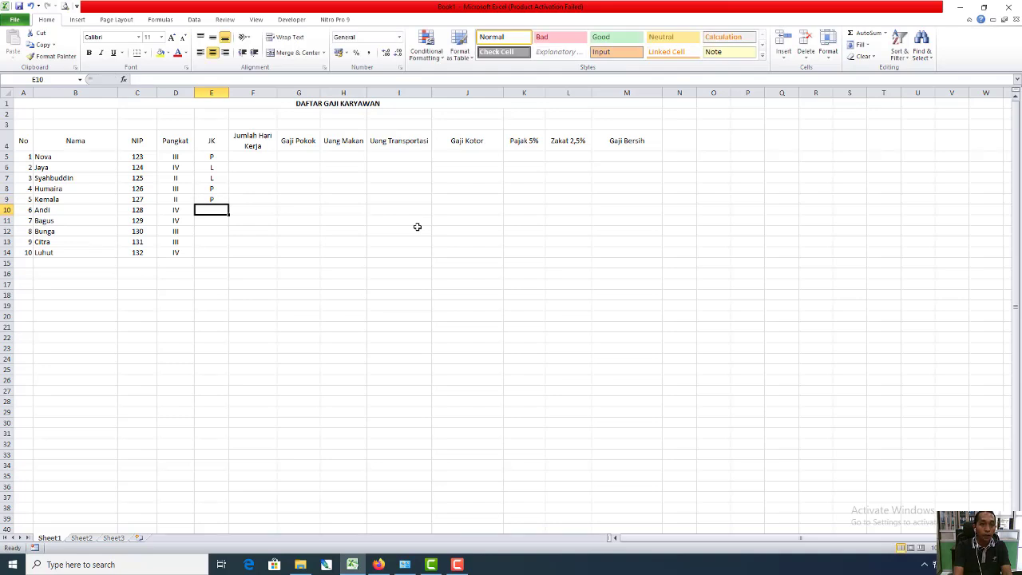
text(L)
key(Return)
text(L)
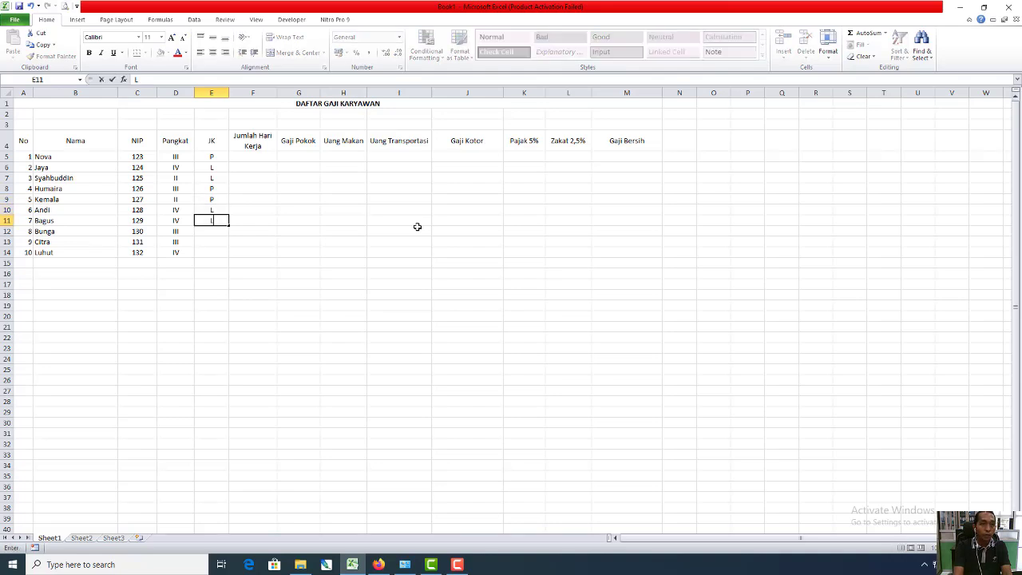
key(Return)
- Complete the JK column with P, P and L for employees 8 to 10 in cells E12 to E14
text(P)
key(Return)
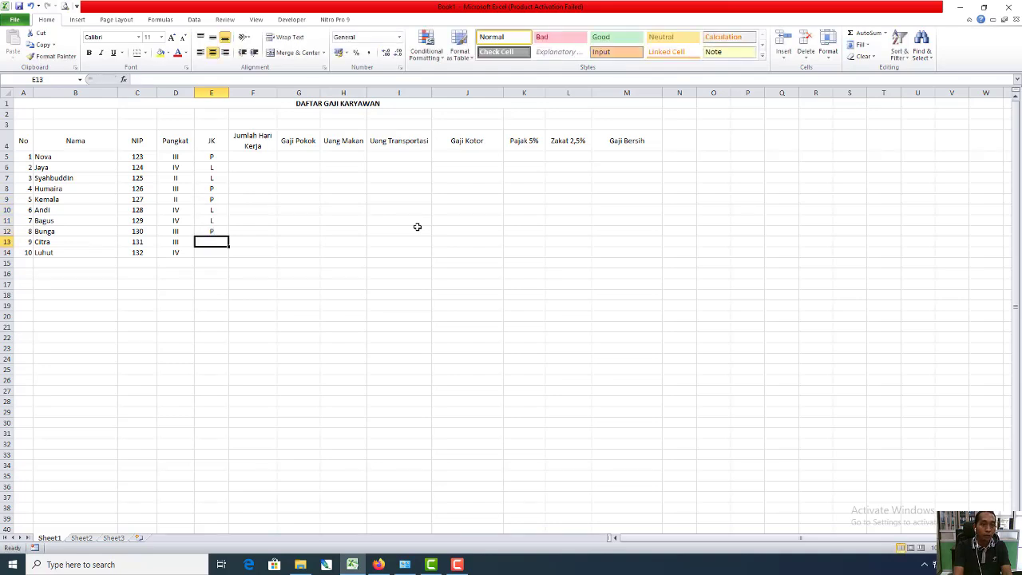
text(P)
key(Return)
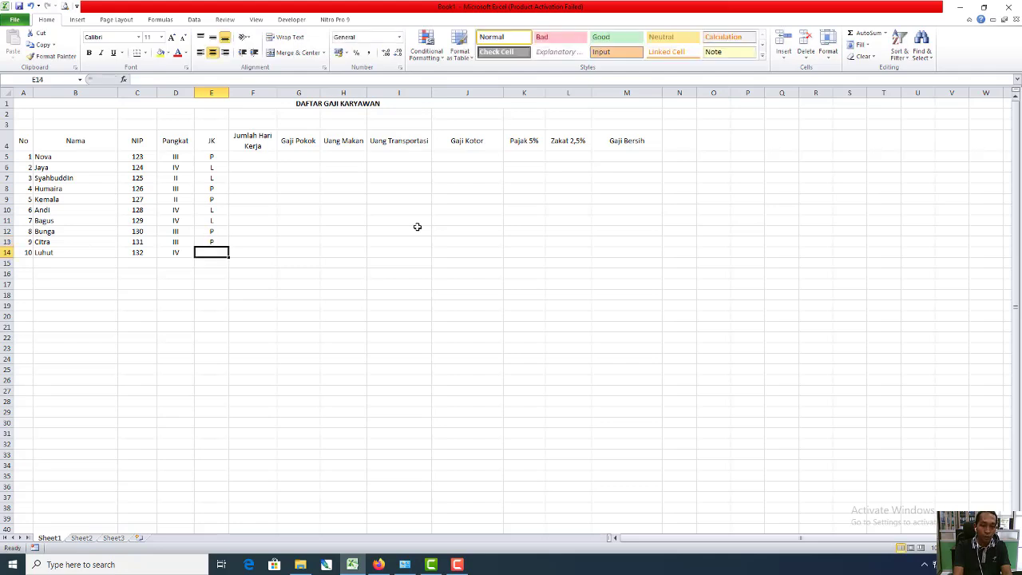
text(L)
key(Tab)
- Enter 20, 19 and 18 working days in the Jumlah Hari Kerja column for the first three employees, cells F5 to F7
key(Up)
key(Up)
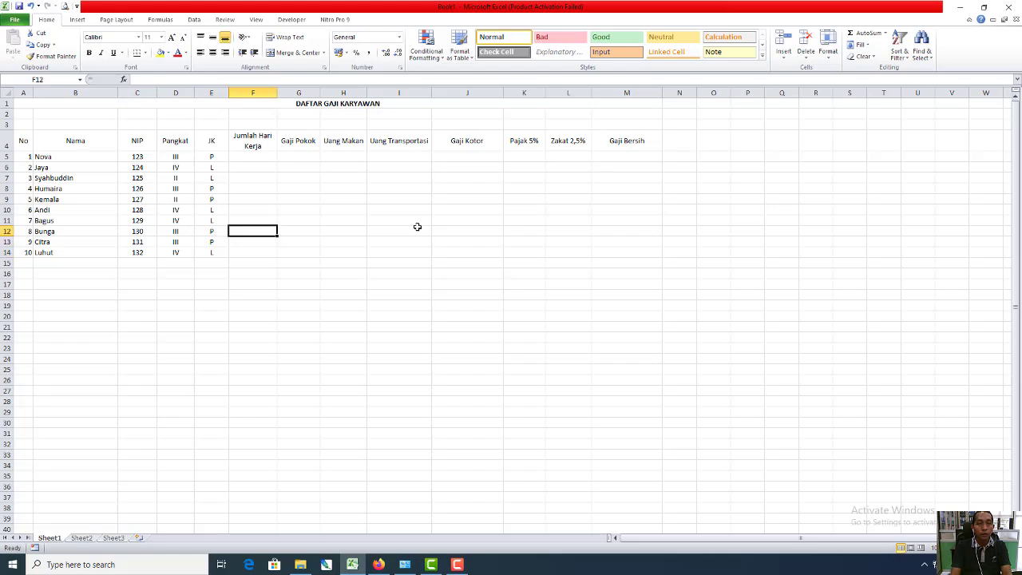
key(Up)
key(Up)
key(Up)
key(Up)
key(Up)
key(Up)
key(Up)
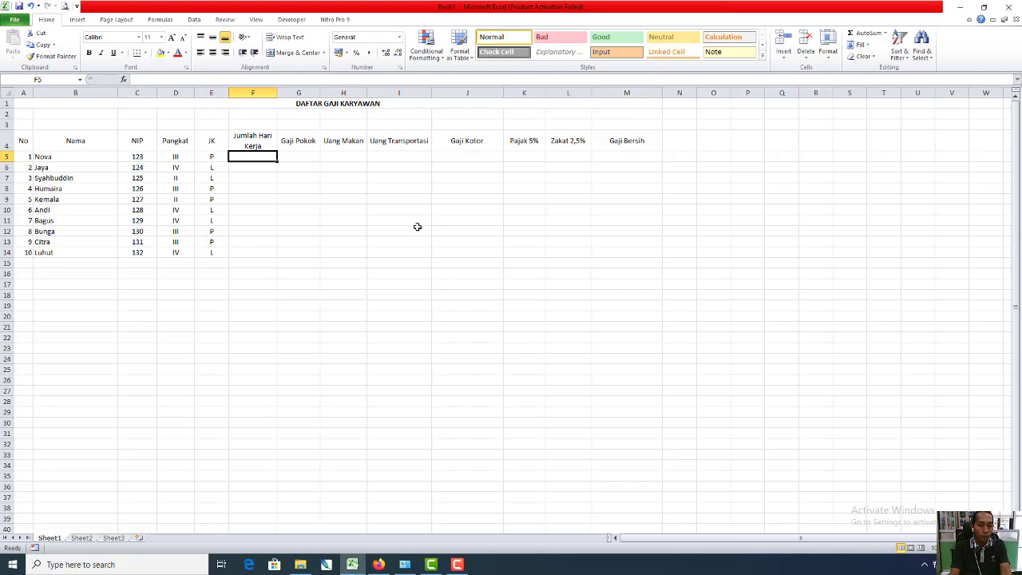
text(20)
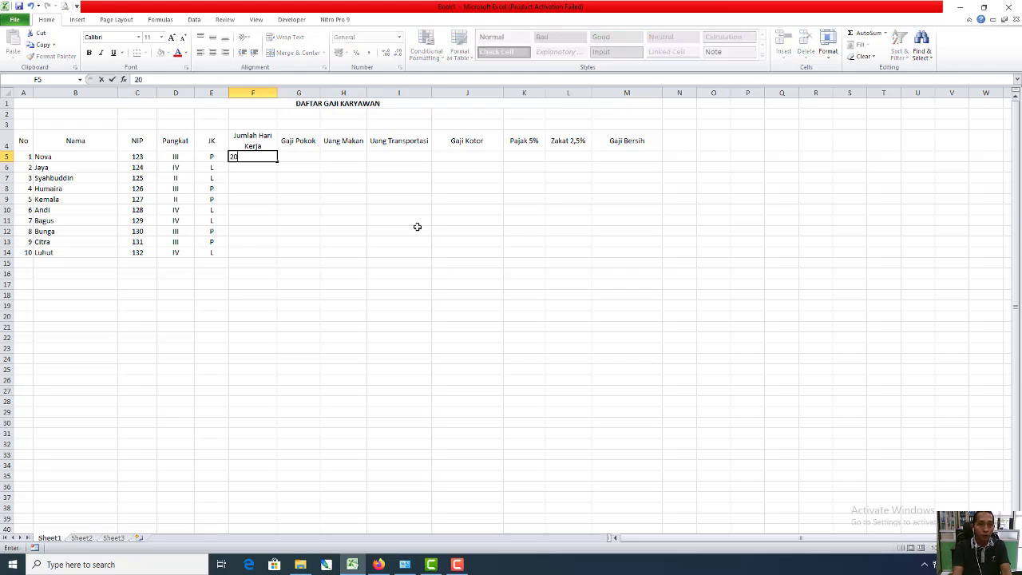
key(Return)
text(19)
key(Return)
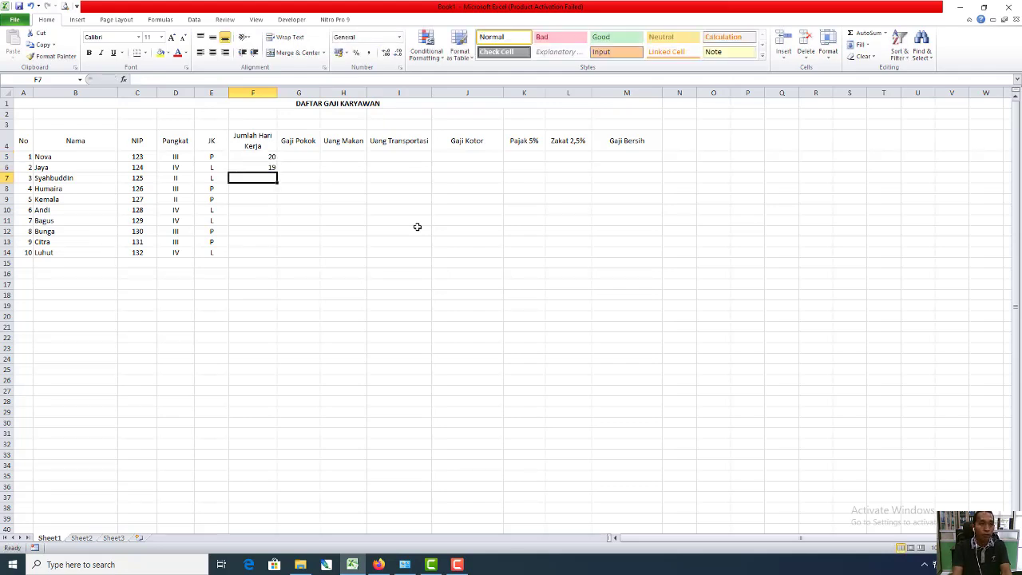
text(18)
key(Return)
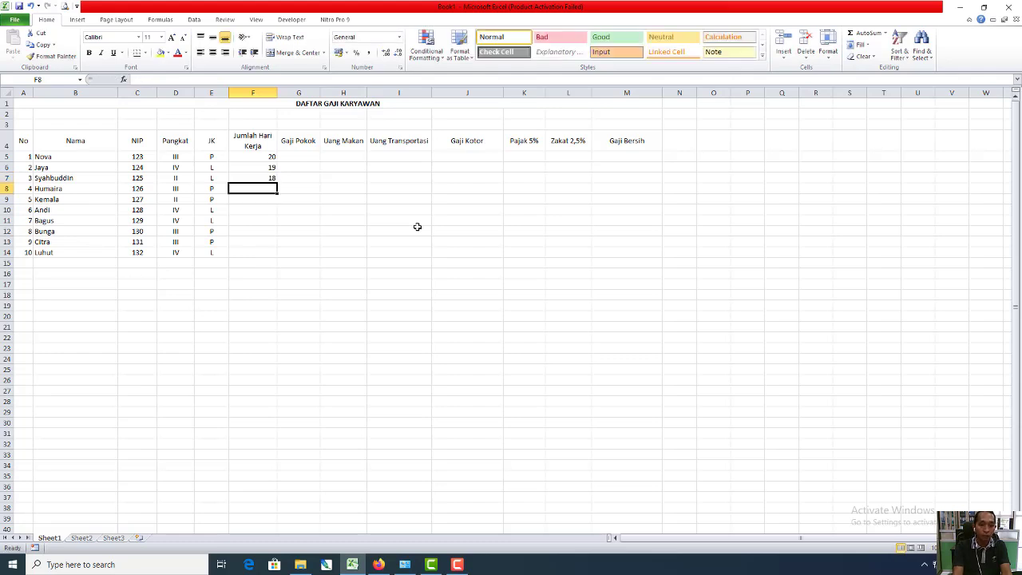
- Enter 20 working days for each of employees 4 to 6 in cells F8 to F10
text(20)
key(Return)
text(20)
key(Return)
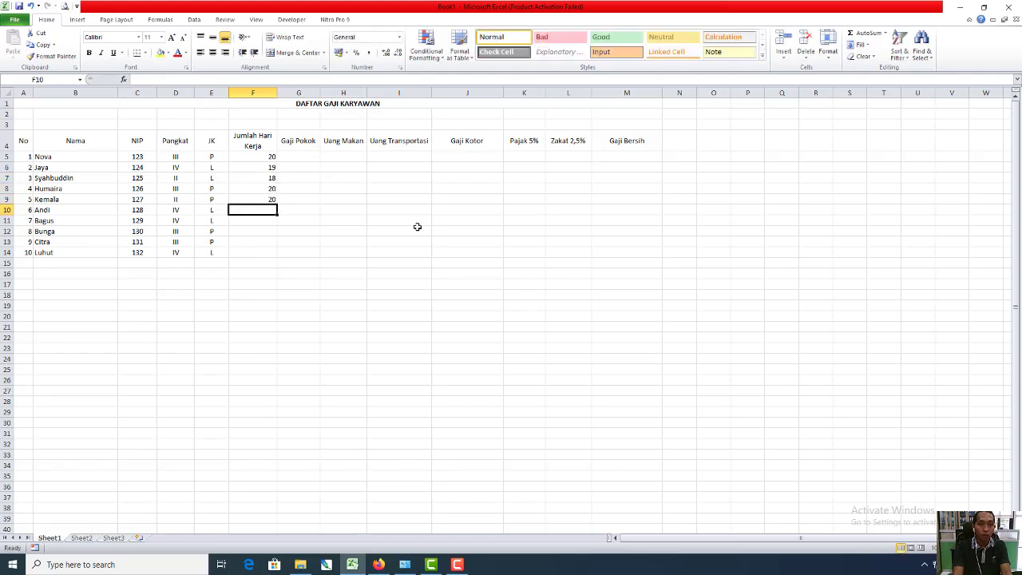
text(20)
key(Return)
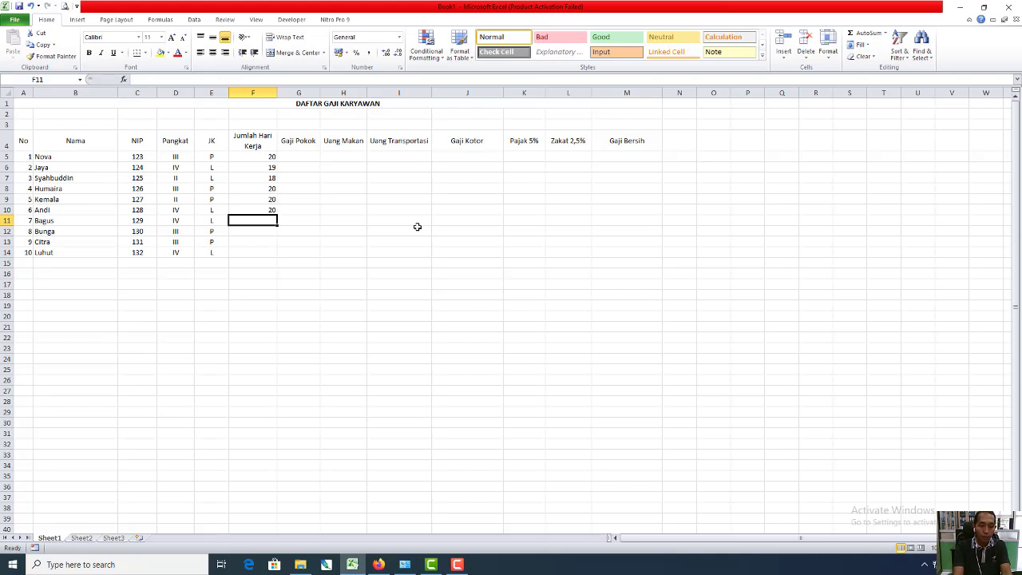
- Complete the Jumlah Hari Kerja column with 19, 20, 18 and 18 for employees 7 to 10 in cells F11 to F14
text(19)
key(Return)
text(20)
key(Return)
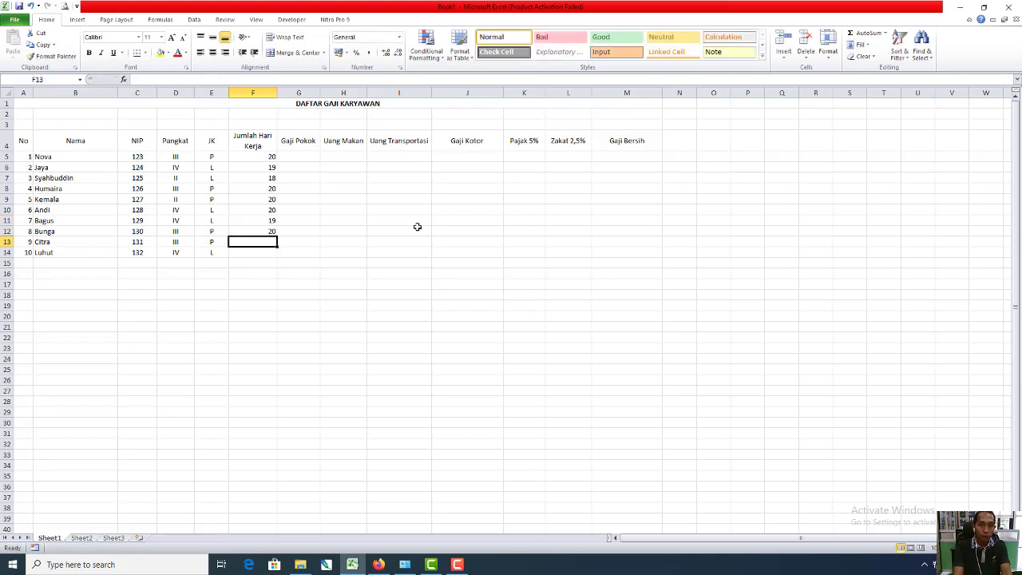
text(18)
key(Return)
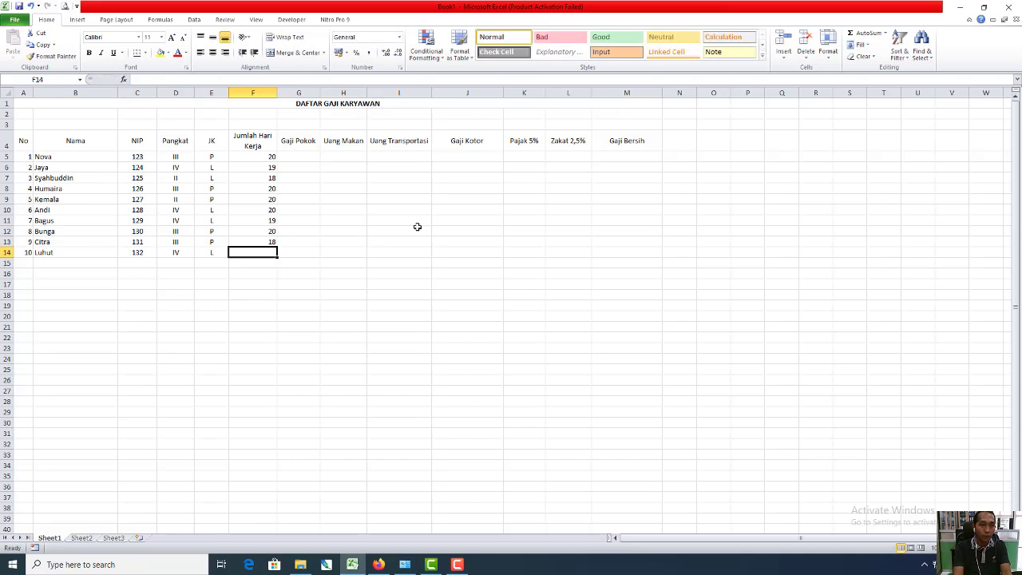
text(18)
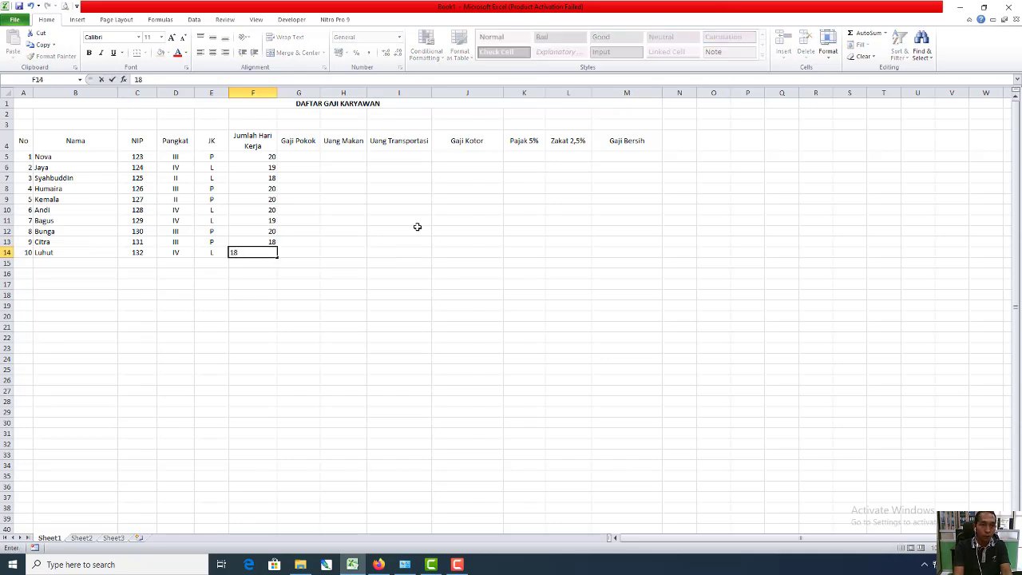
key(Return)
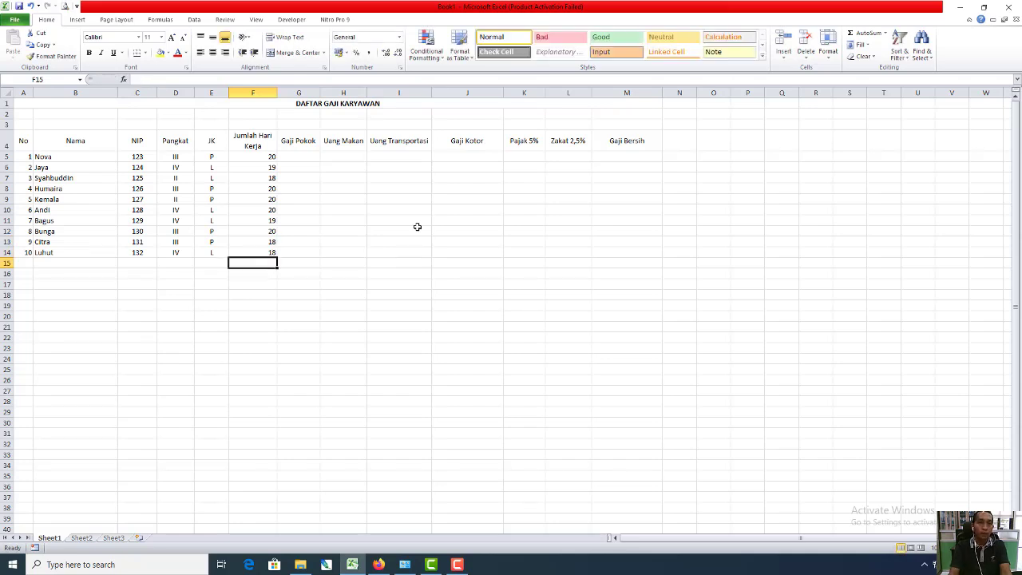
- Center the working-day values in the Jumlah Hari Kerja column, cells F5 to F14
key(Up)
key(Up)
key(Up)
key(Up)
key(Up)
key(Up)
key(Up)
key(Up)
key(Up)
key(Up)
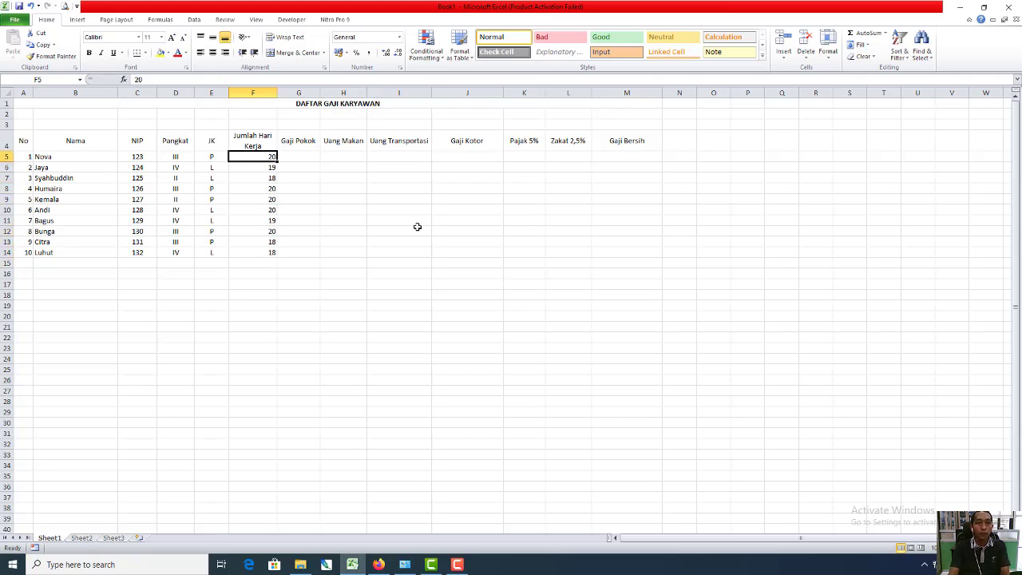
key(shift+Down)
key(shift+Down)
key(shift+Down)
key(shift+Down)
key(shift+Down)
key(shift+Down)
key(shift+Down)
key(shift+Down)
key(shift+Down)
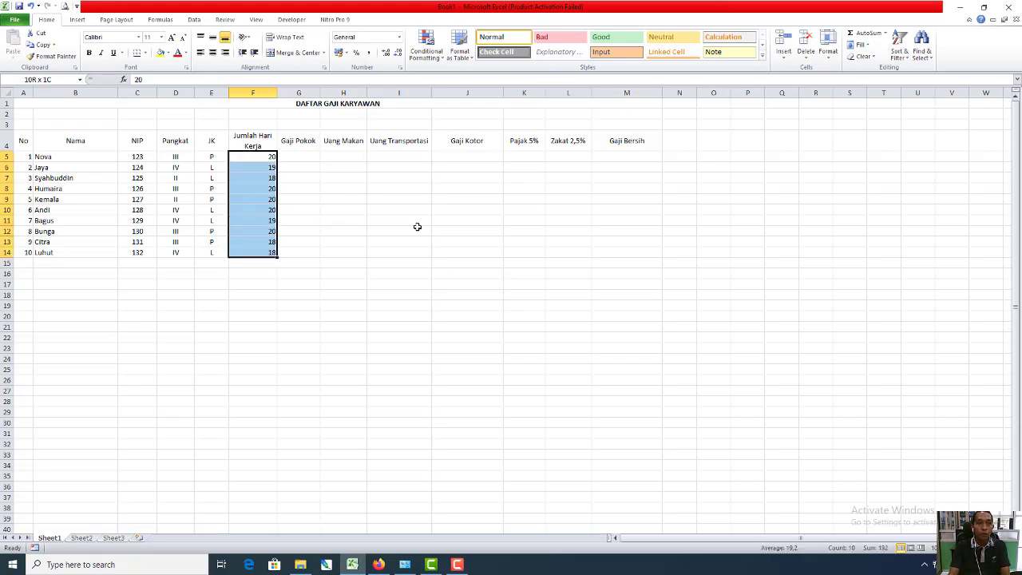
click(212, 51)
- Enter 25000000 as the first employee's Gaji Pokok in G5 and apply the thousands-separator number style to cells G5 to M14
click(295, 157)
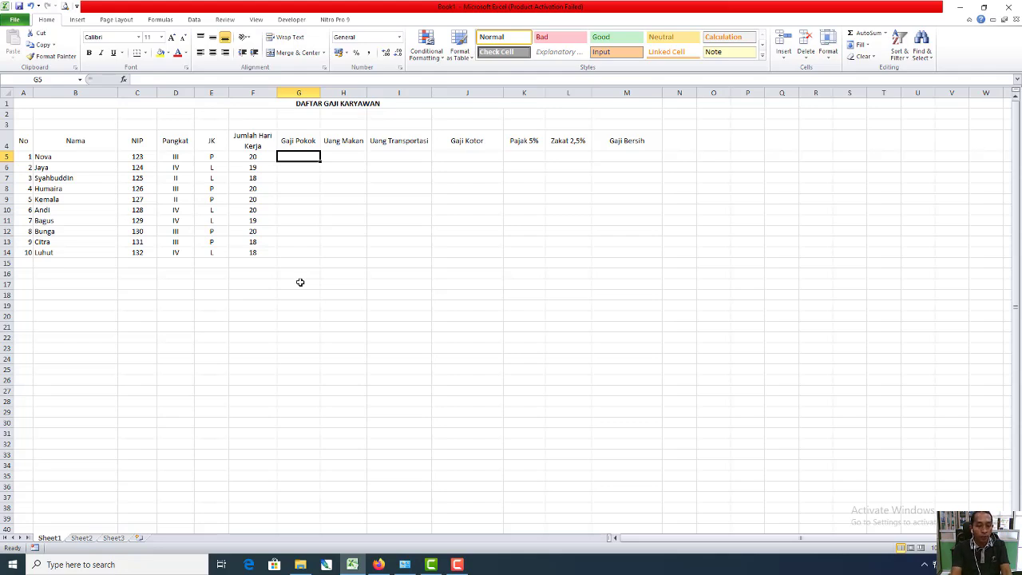
text(25000000)
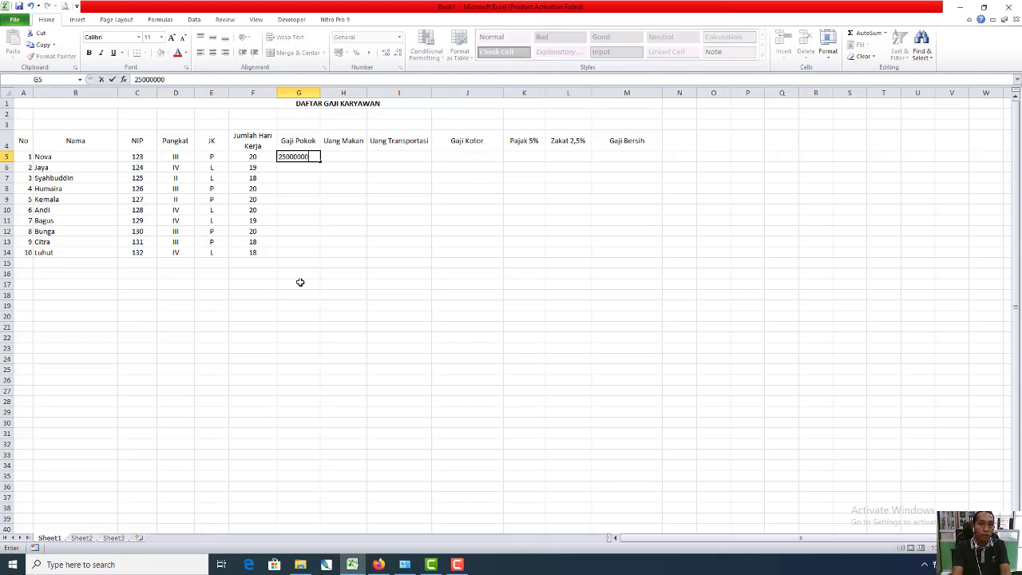
key(Return)
key(Up)
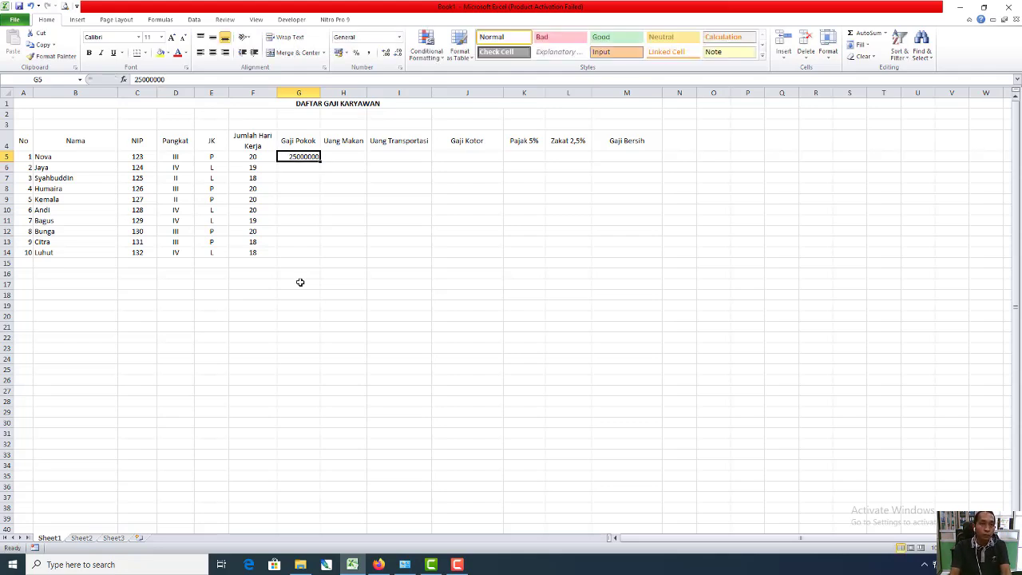
drag(302, 156, 618, 251)
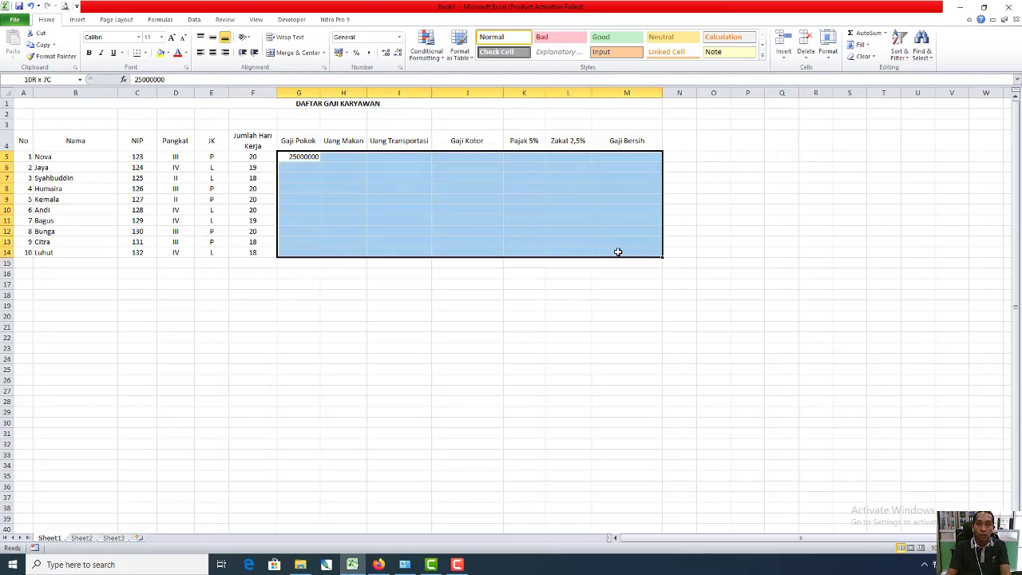
click(368, 52)
click(397, 313)
- Set the Gaji Pokok of the first three employees to 2500000, 3000000 and 2000000 in cells G5 to G7
double_click(306, 157)
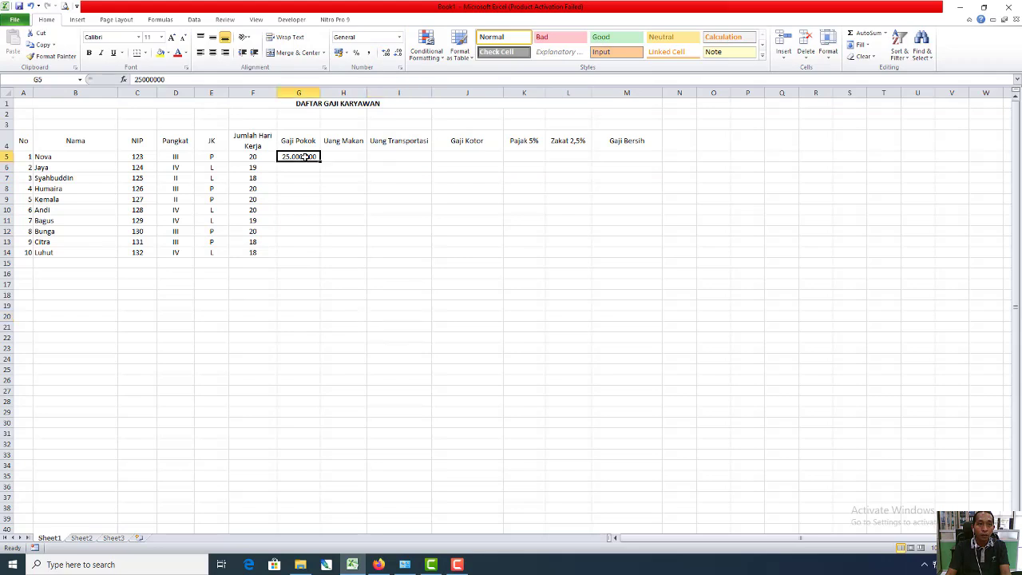
key(BackSpace)
key(Return)
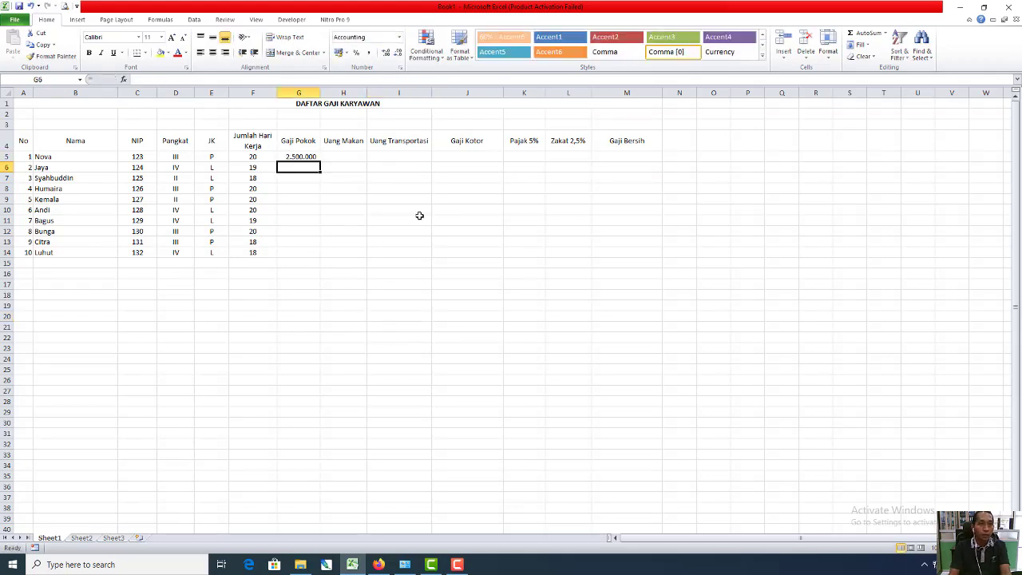
text(3000000)
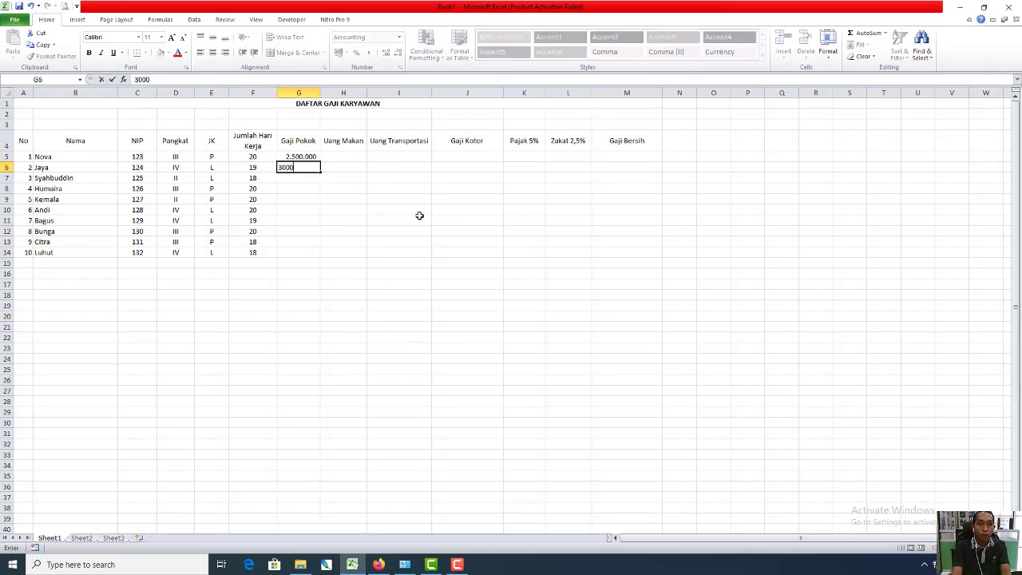
key(Return)
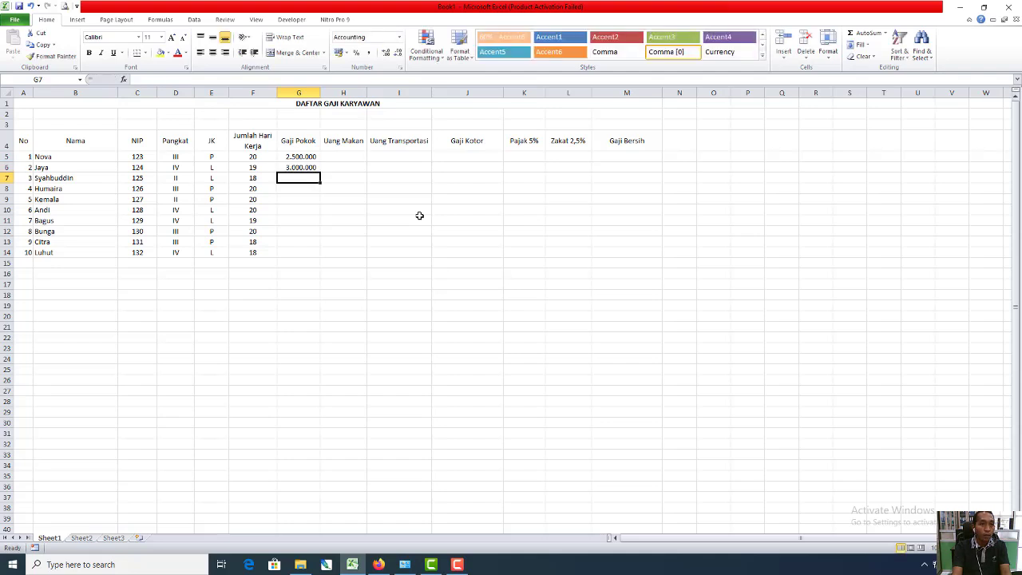
text(2000000)
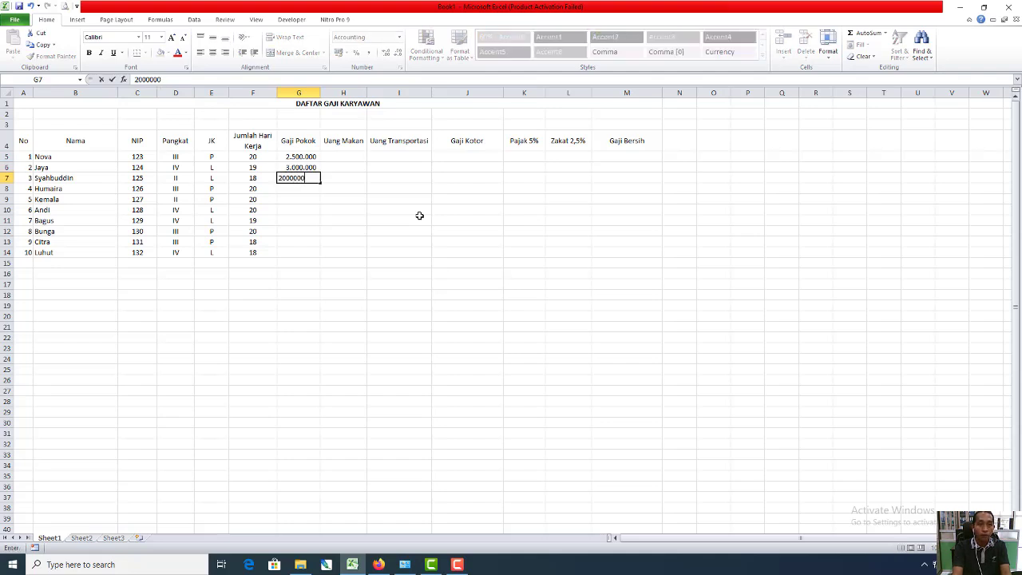
key(Return)
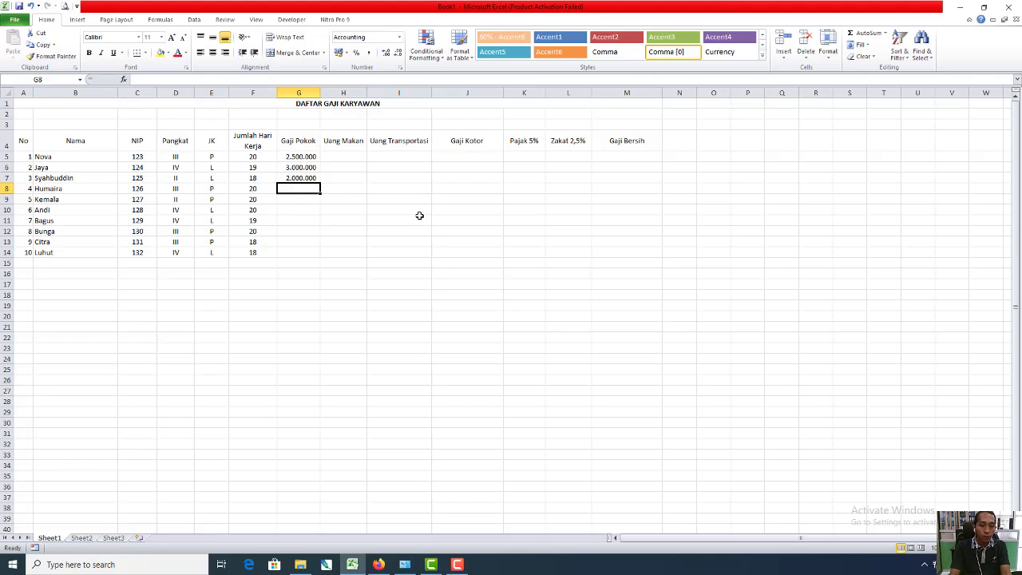
- Enter Gaji Pokok values of 2500000, 2000000 and 3000000 for employees 4 to 6 in cells G8 to G10
text(2500000)
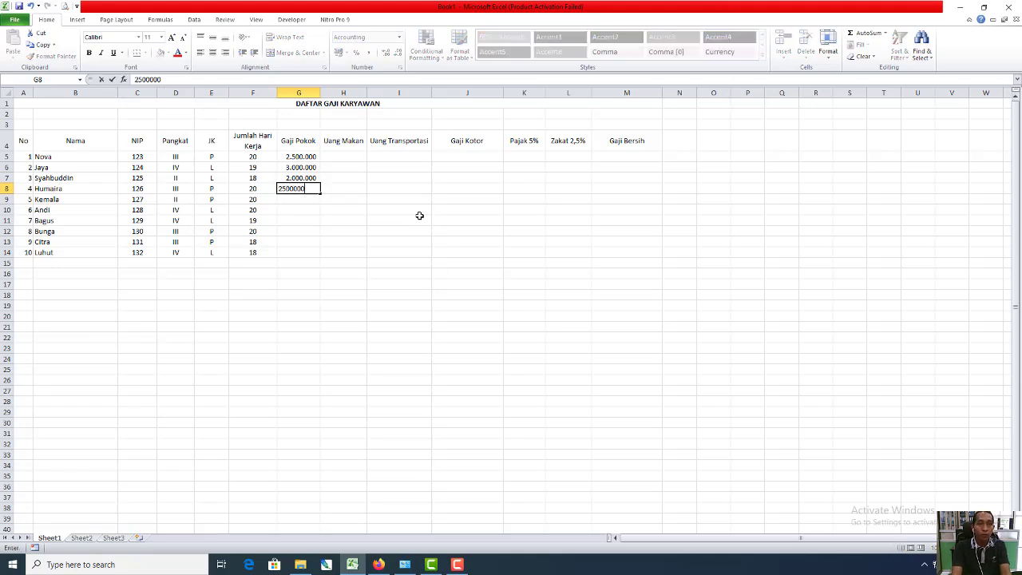
key(Return)
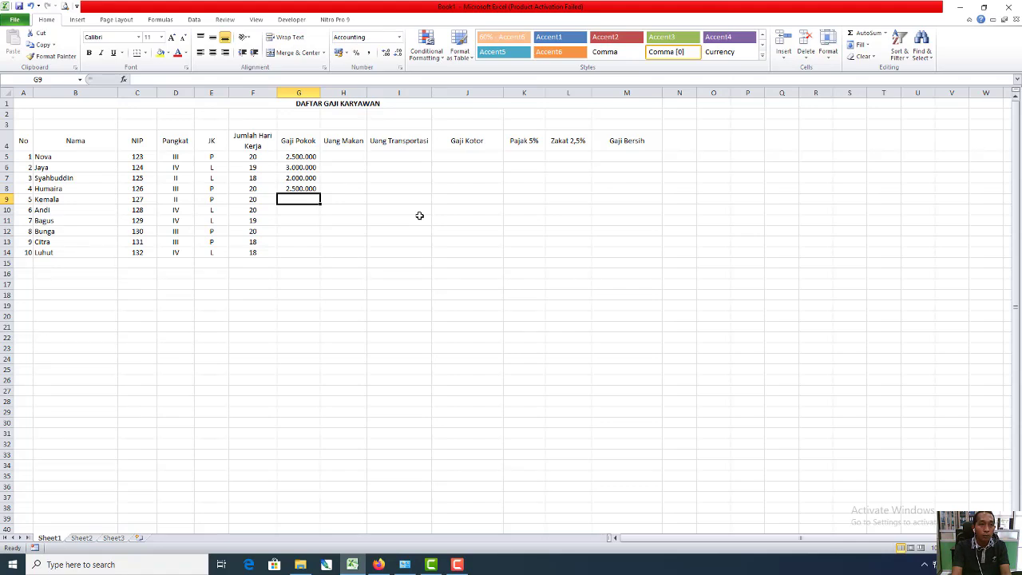
text(2000000)
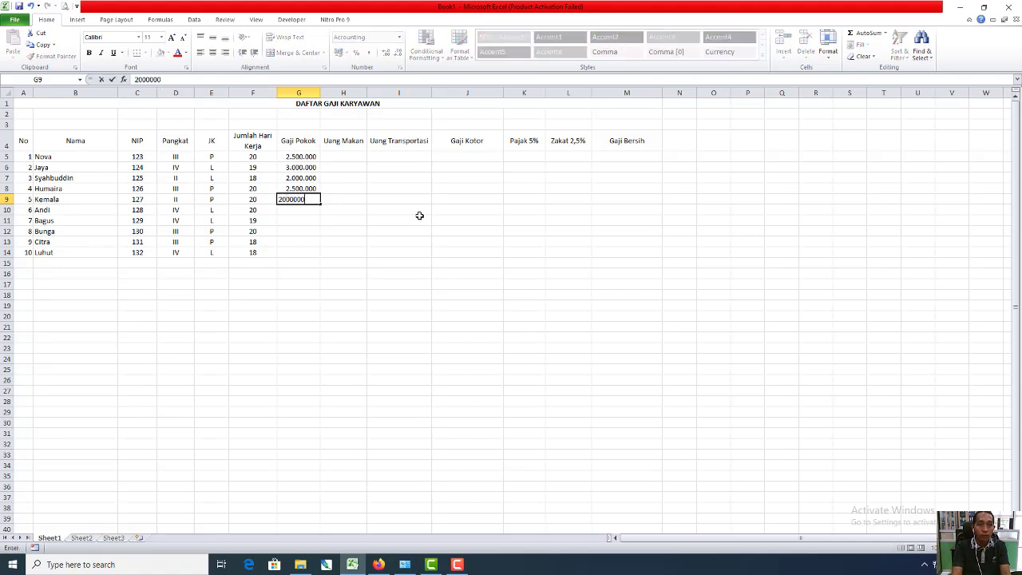
key(Return)
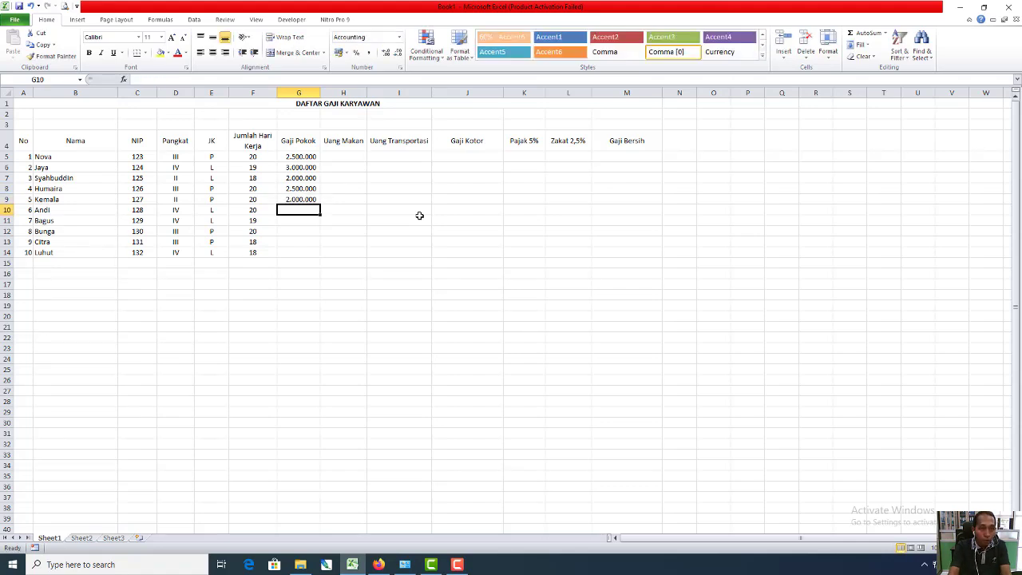
text(3.000.)
text(00)
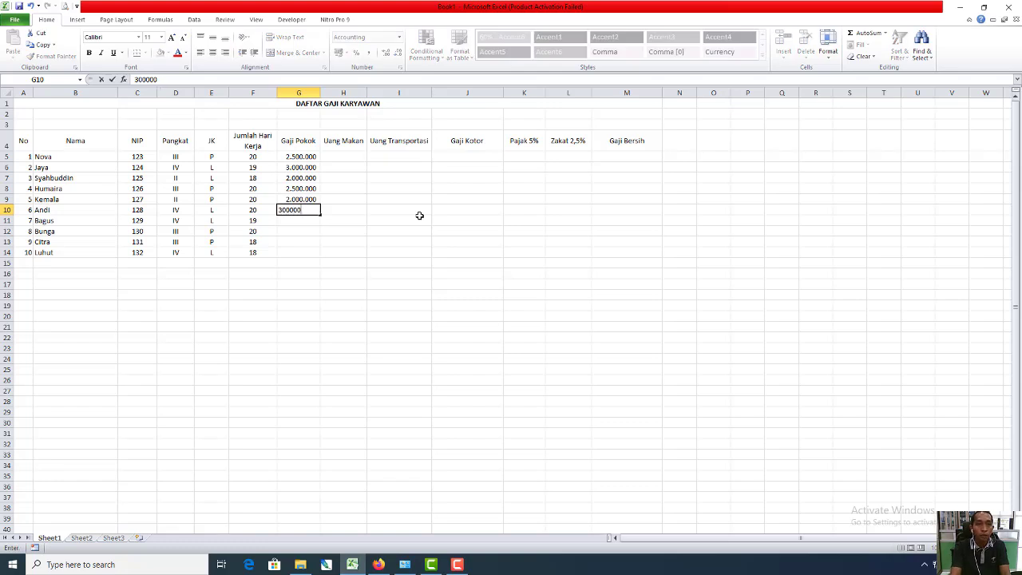
text(0)
key(Return)
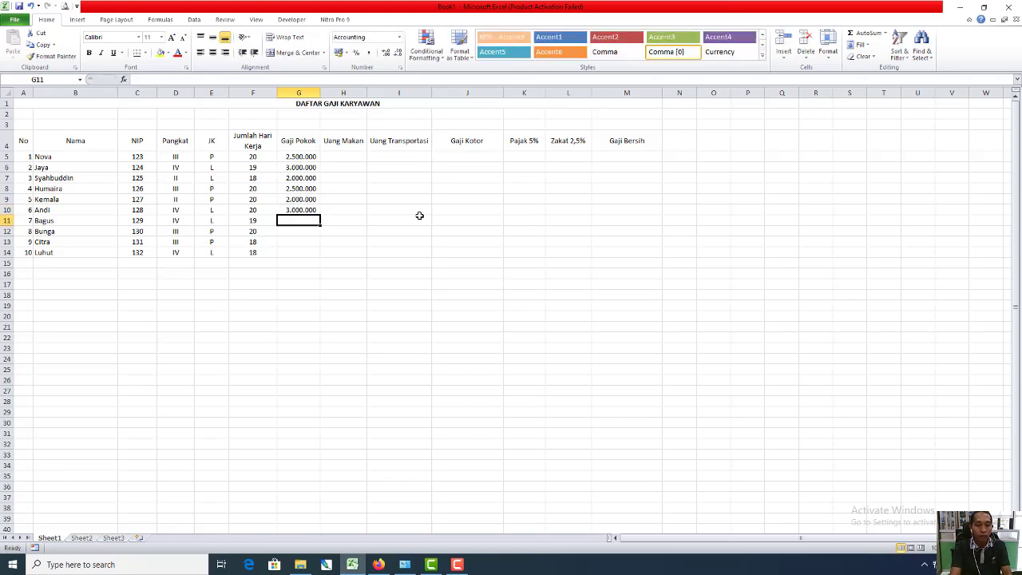
- Complete the Gaji Pokok column with 3000000, 2500000, 2500000 and 3000000 for employees 7 to 10 in cells G11 to G14
text(3000000)
key(Return)
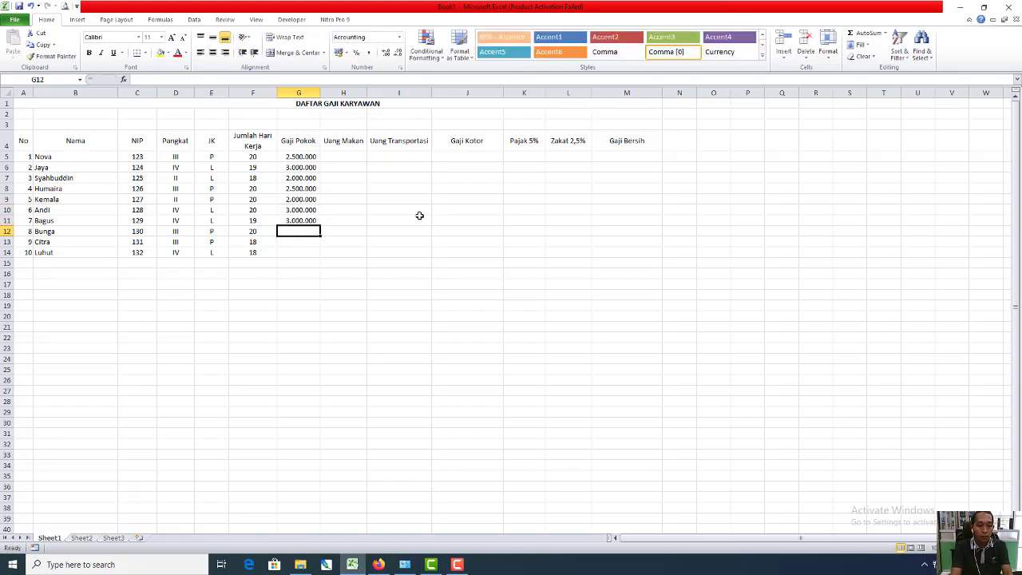
text(2500000)
key(Return)
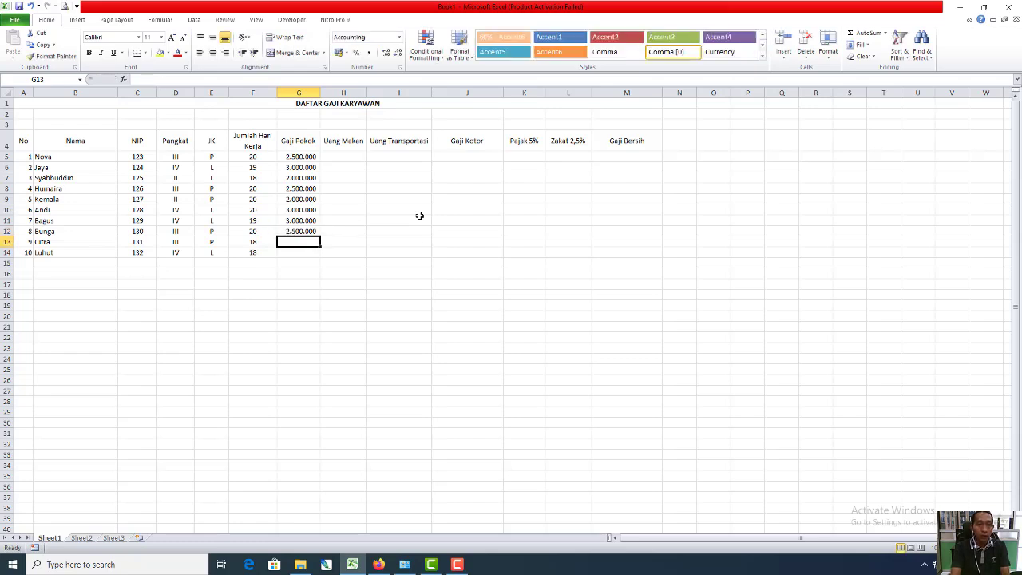
key(ctrl+d)
key(Return)
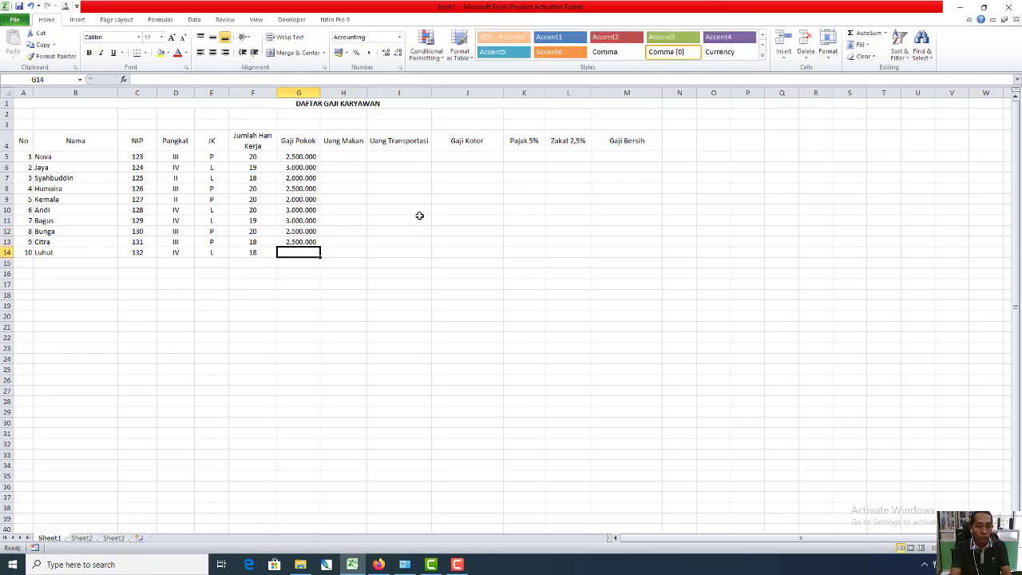
text(3.000.0)
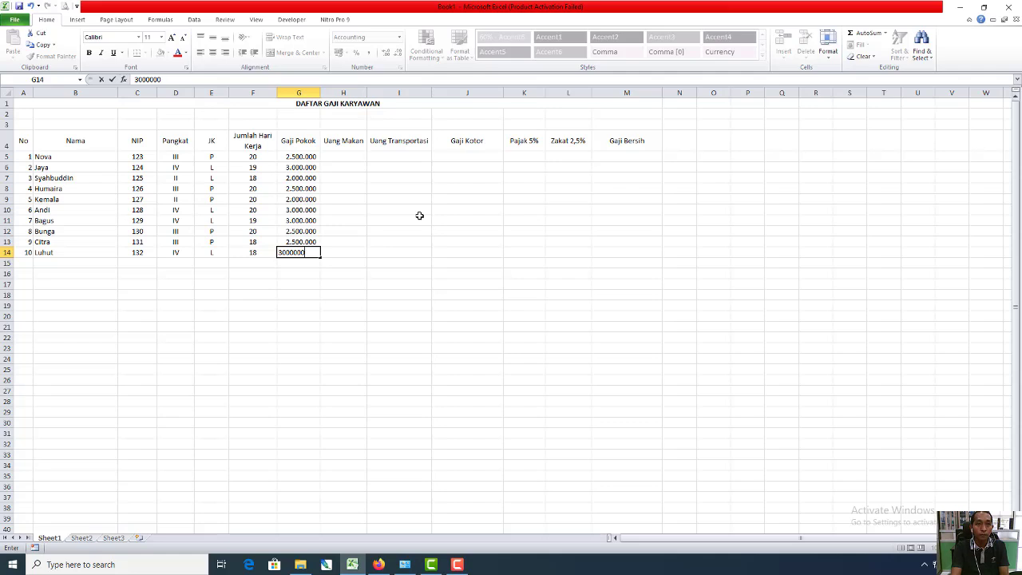
text(00)
key(Return)
- List the ranks II, III and IV below the salary table in cells B17 to B19
key(Up)
key(Up)
key(Up)
key(Up)
key(Up)
key(Up)
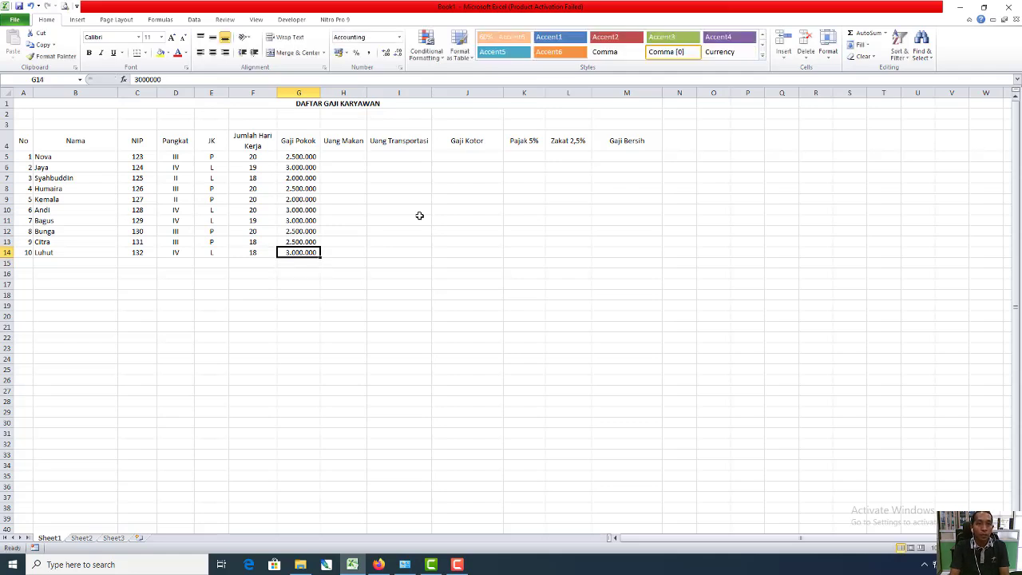
key(Down)
key(Down)
key(Down)
key(Down)
key(Down)
key(Down)
key(Down)
key(Down)
key(Left)
key(Left)
key(Left)
key(Left)
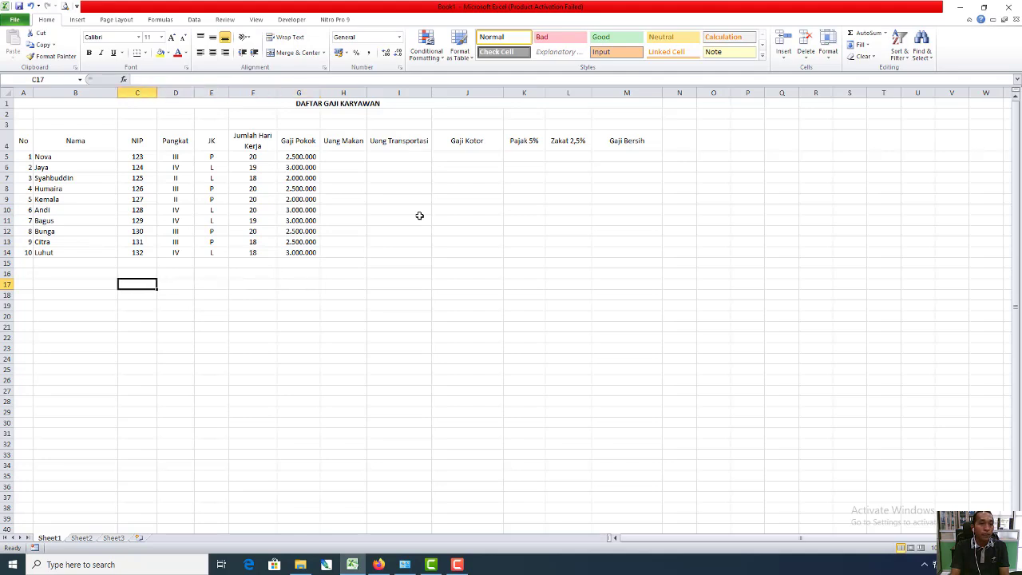
key(Left)
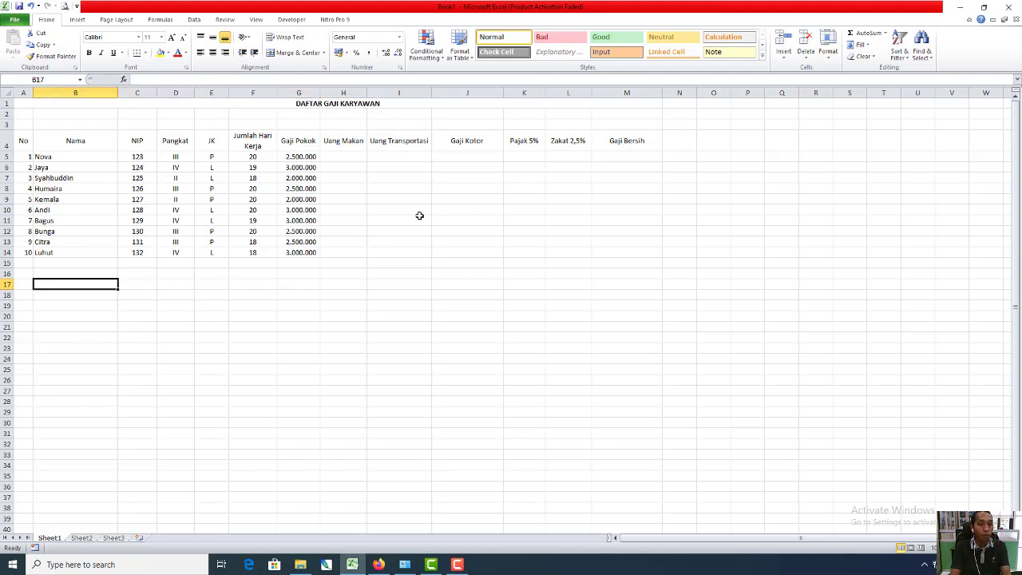
text(ii)
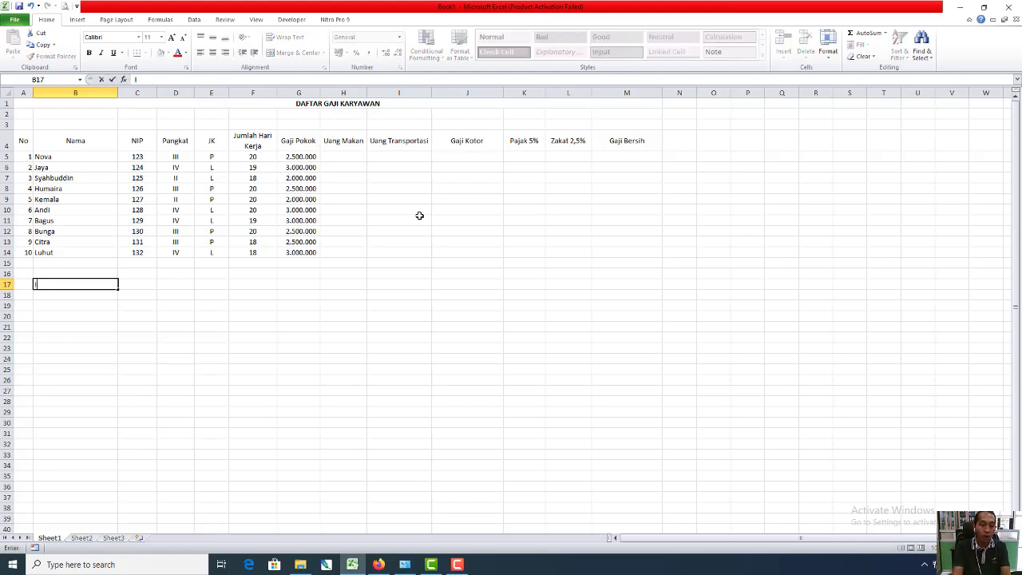
key(Return)
text(iiI)
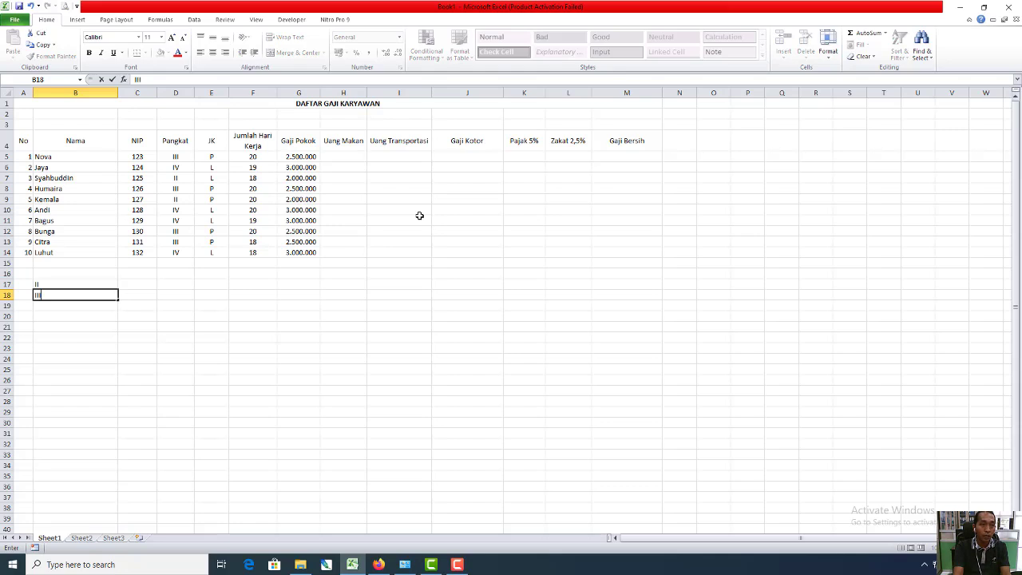
key(Return)
text(IV)
key(Return)
- Enter the amounts 30000, 35000 and 40000 beside ranks II, III and IV in cells C17 to C19
key(Up)
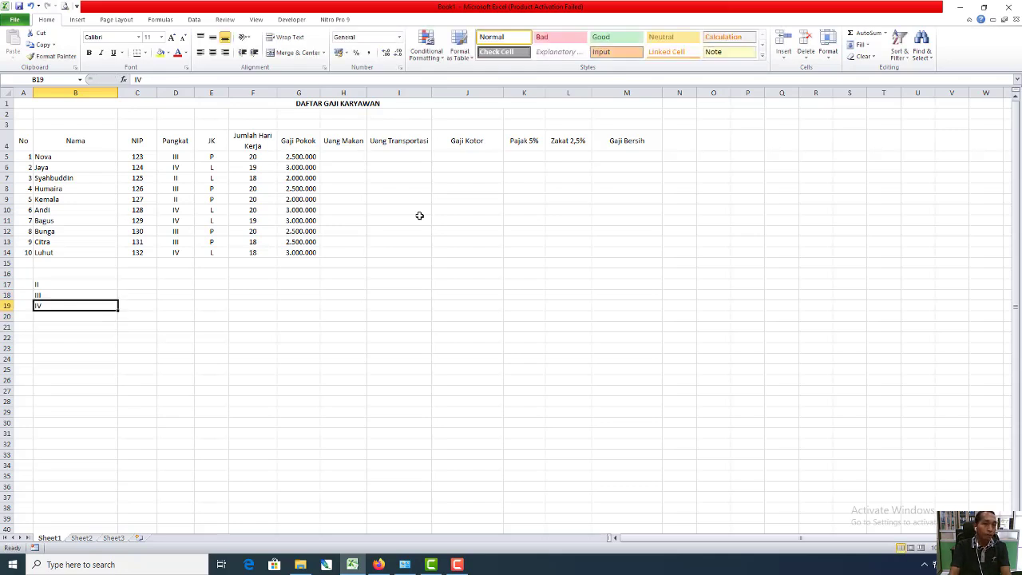
key(Up)
key(Up)
key(Right)
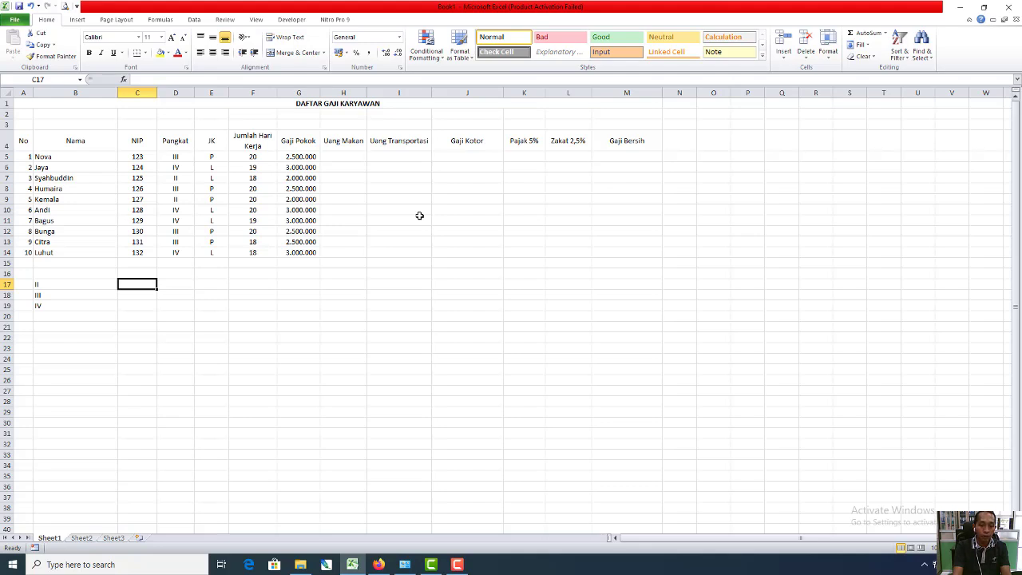
text(300)
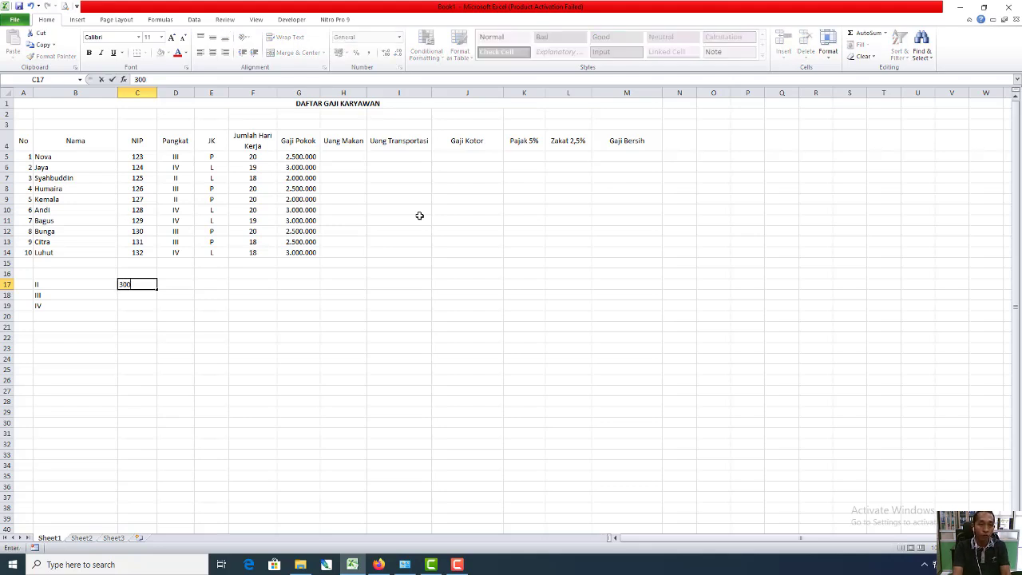
text(00)
key(Return)
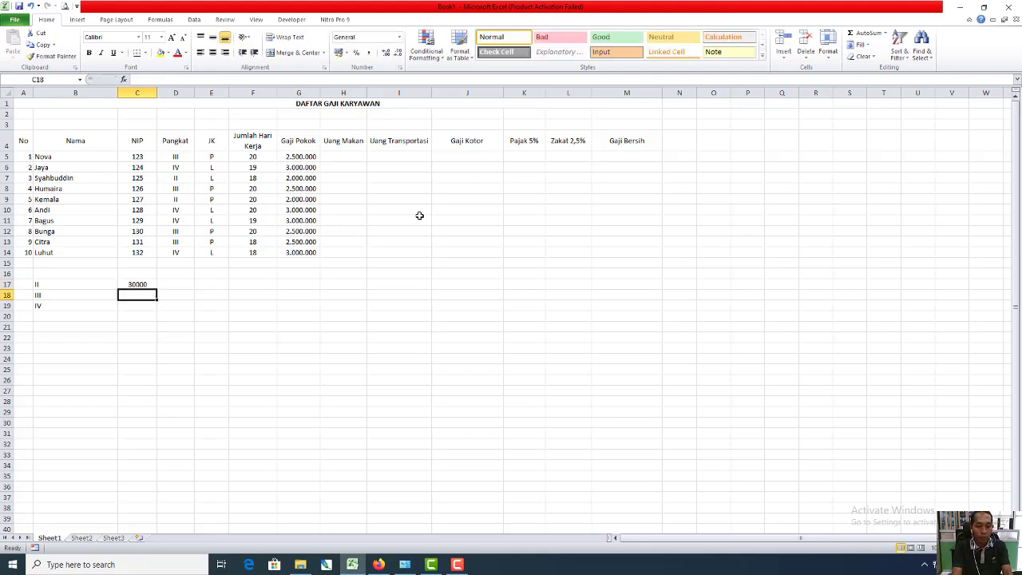
text(35000)
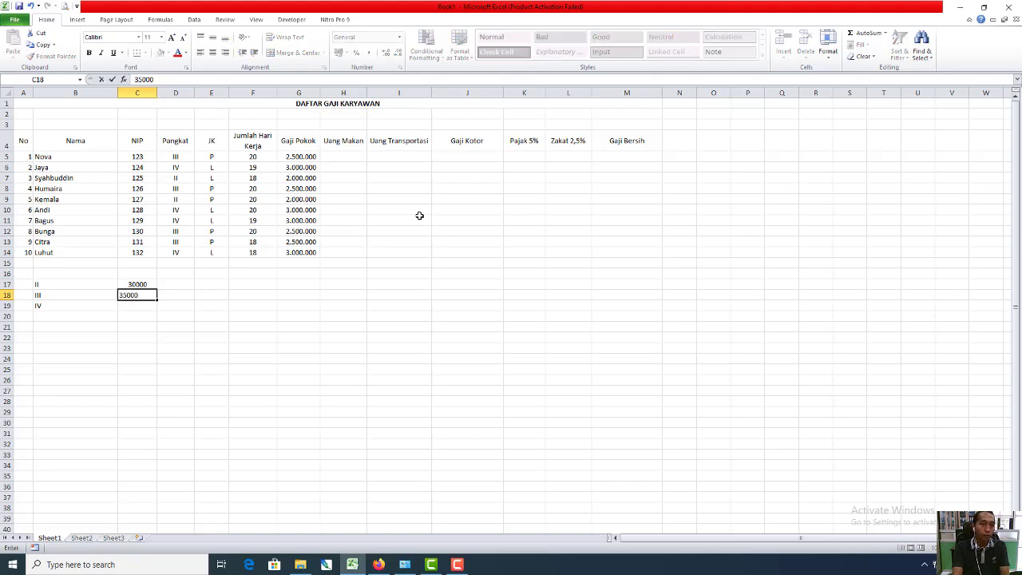
key(Return)
text(40000)
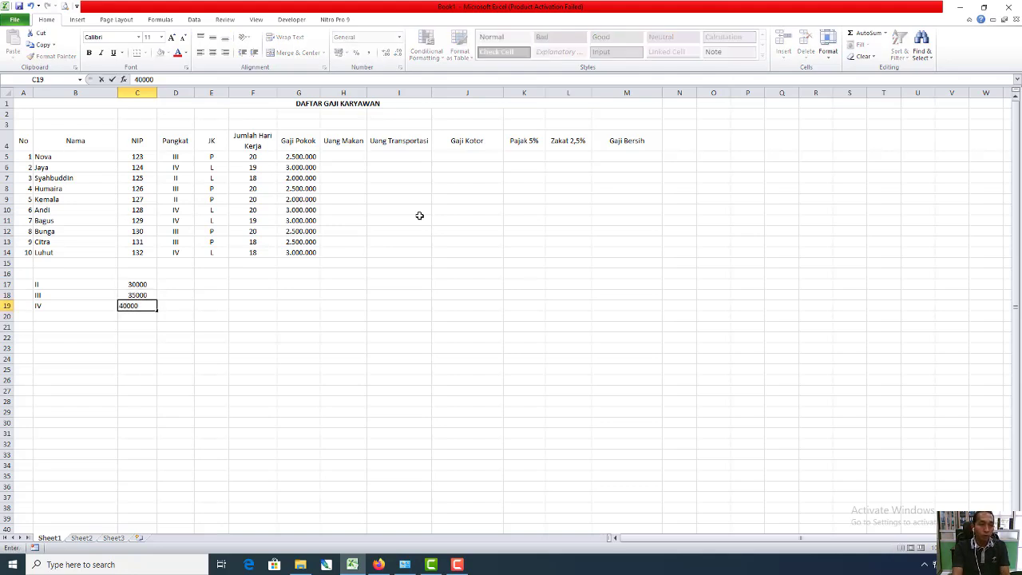
key(Return)
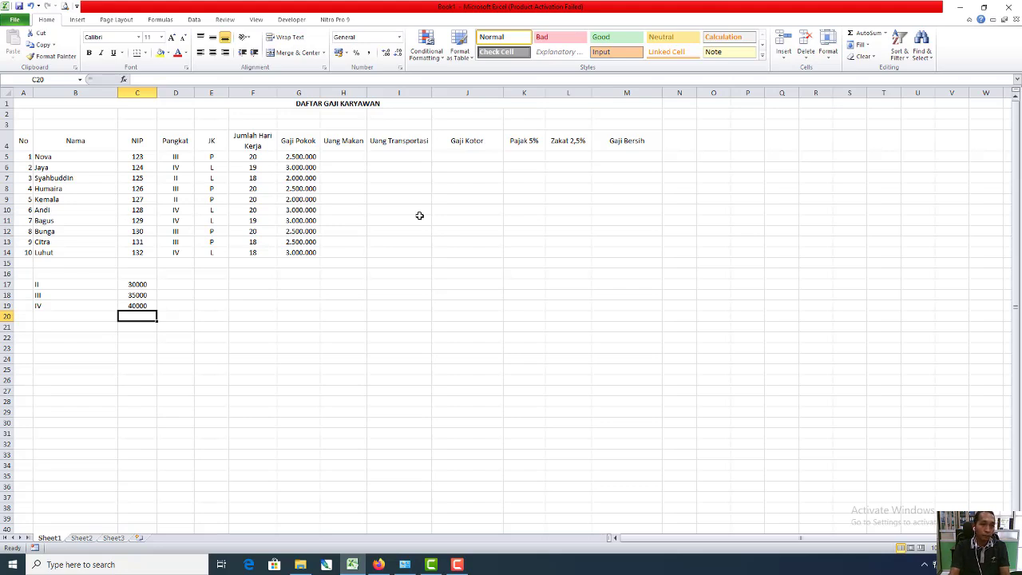
key(Up)
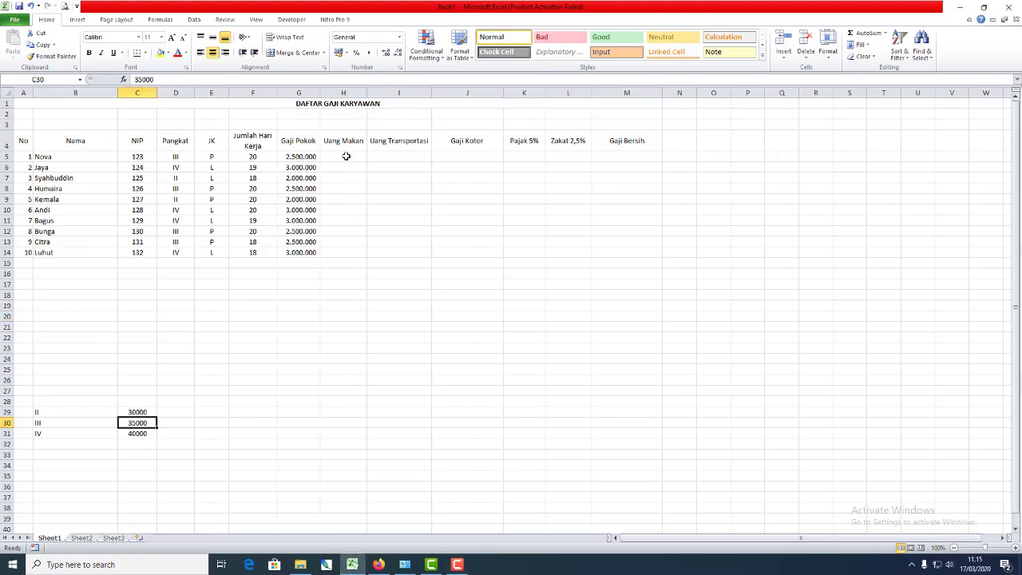
- Calculate Uang Makan for the first employee in H5 with the formula =F5*35000
click(346, 156)
text(=)
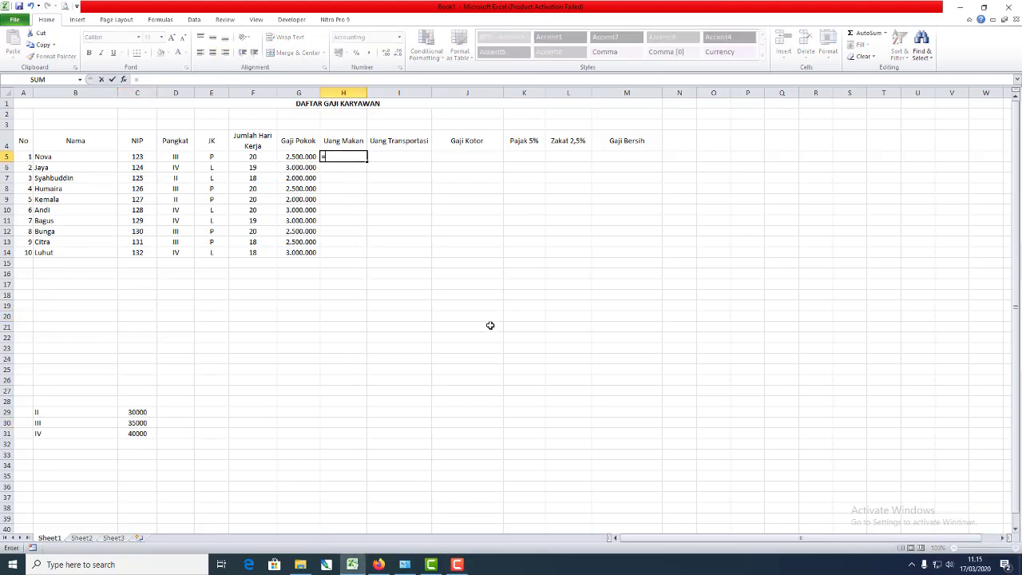
click(251, 157)
text(*)
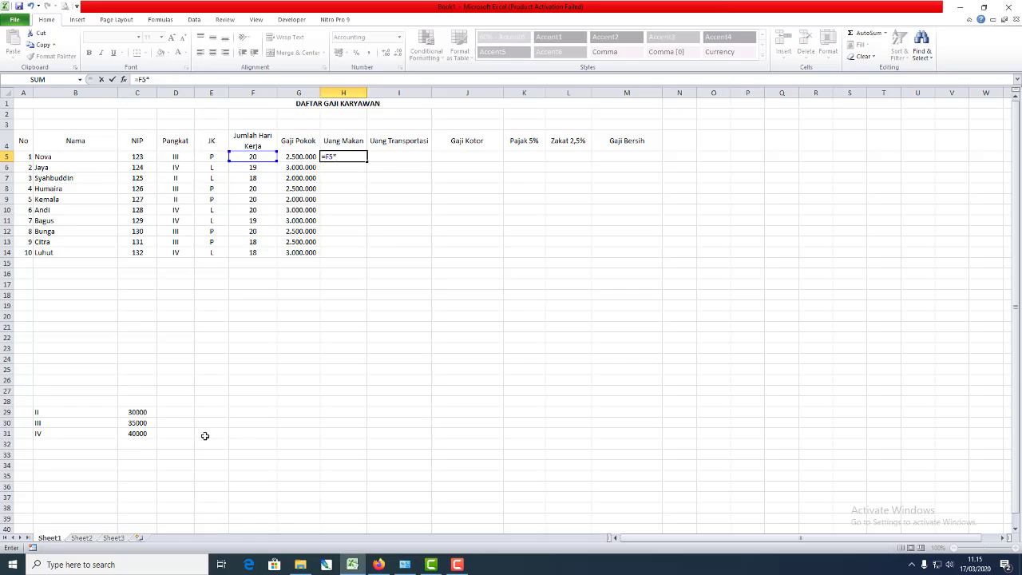
click(141, 423)
key(BackSpace)
key(BackSpace)
key(BackSpace)
text(35000)
key(Return)
key(Up)
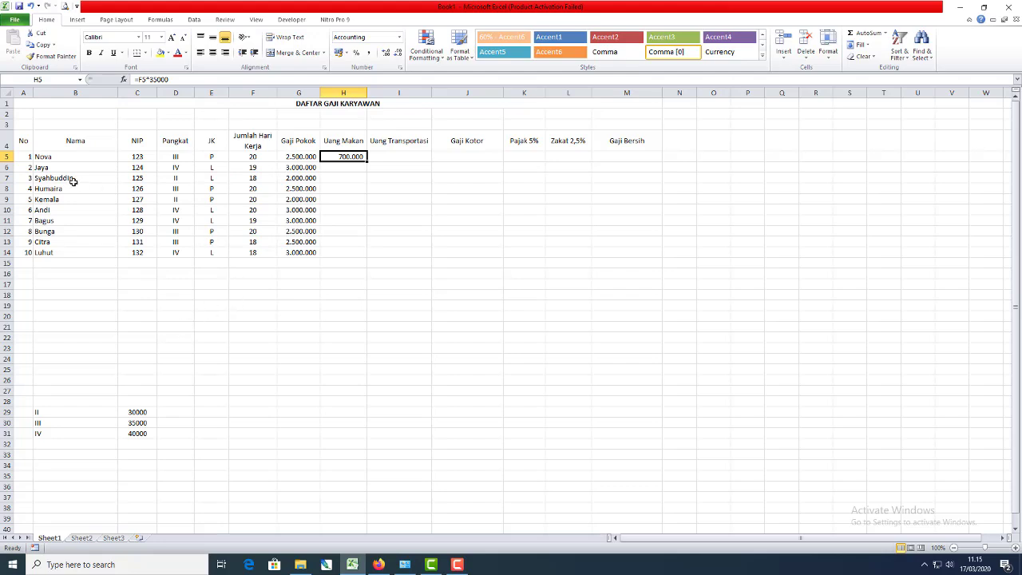
- Sort the employee rows A5 to M14 by Column D values from A to Z, treating the data as having no headers
drag(46, 156, 329, 210)
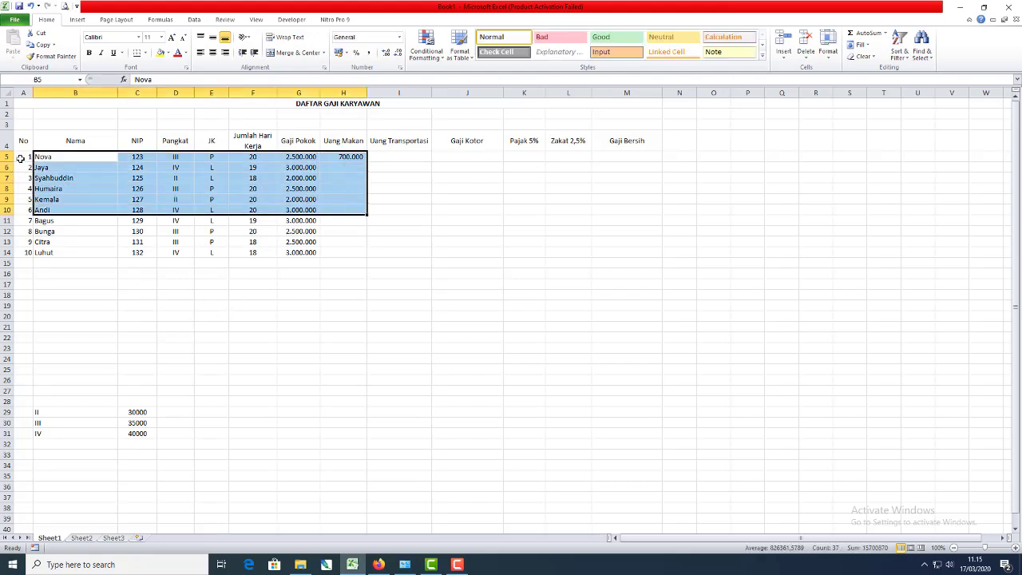
drag(21, 158, 637, 251)
click(194, 20)
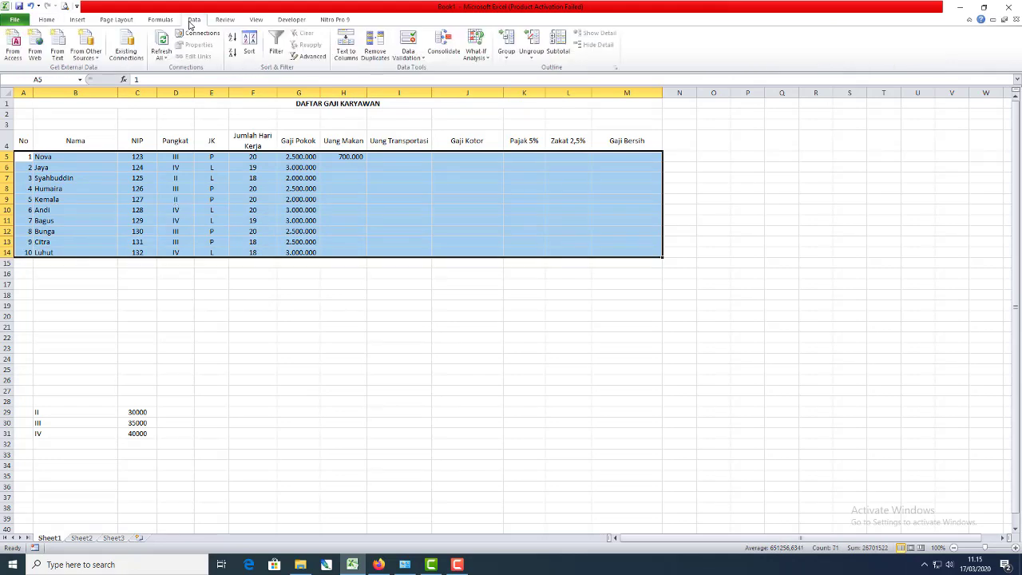
click(253, 52)
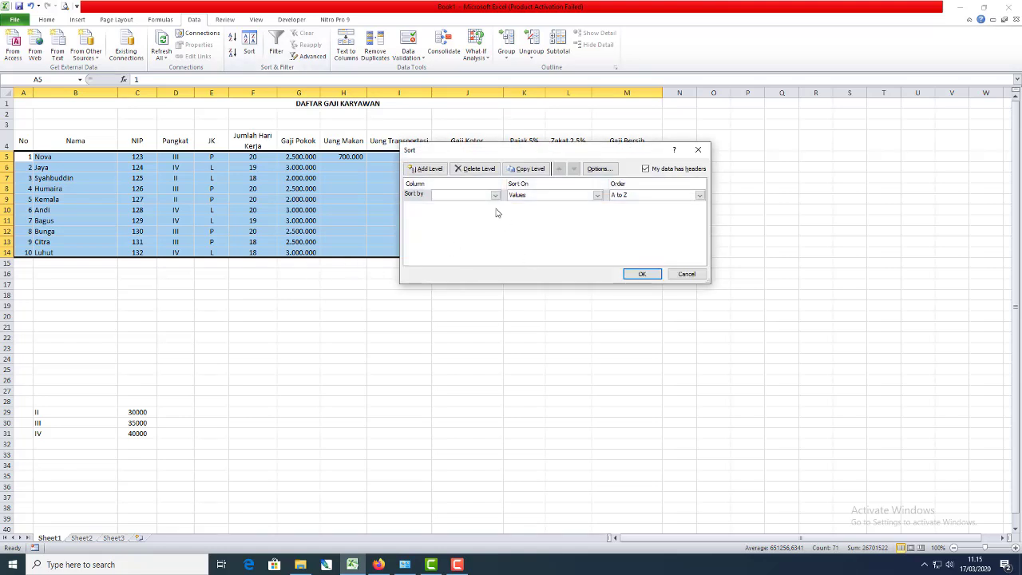
click(687, 273)
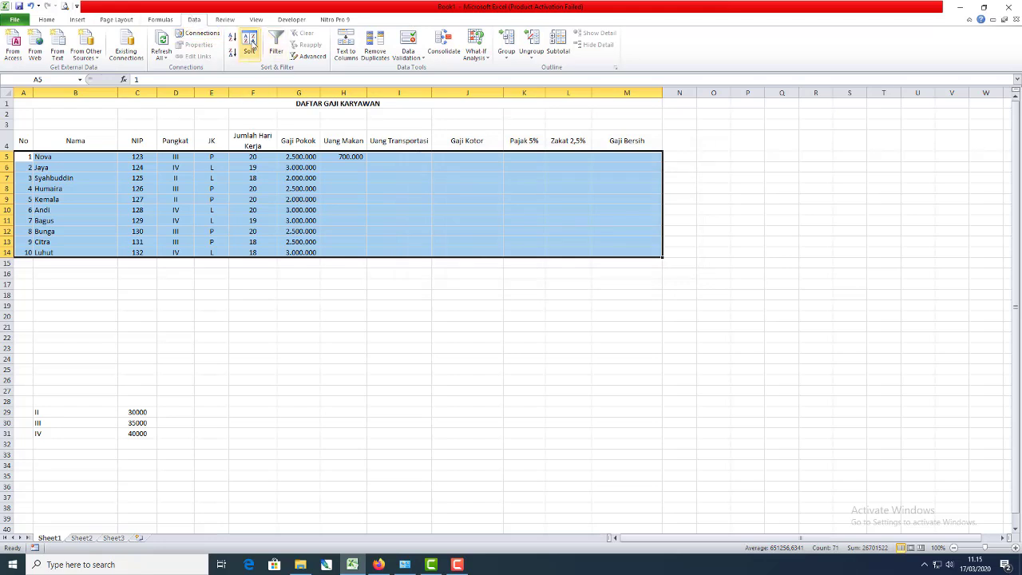
click(251, 45)
click(646, 168)
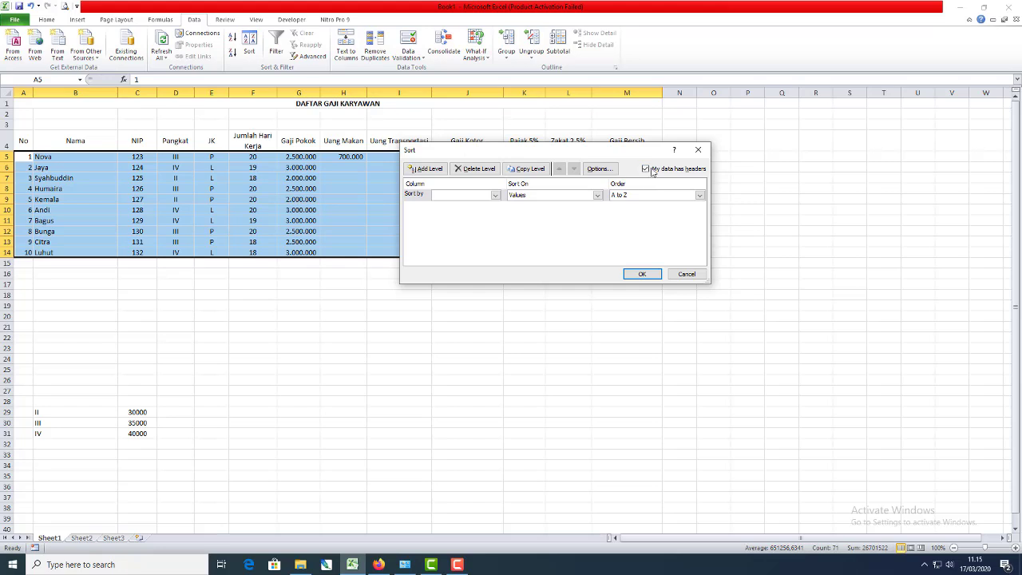
click(495, 196)
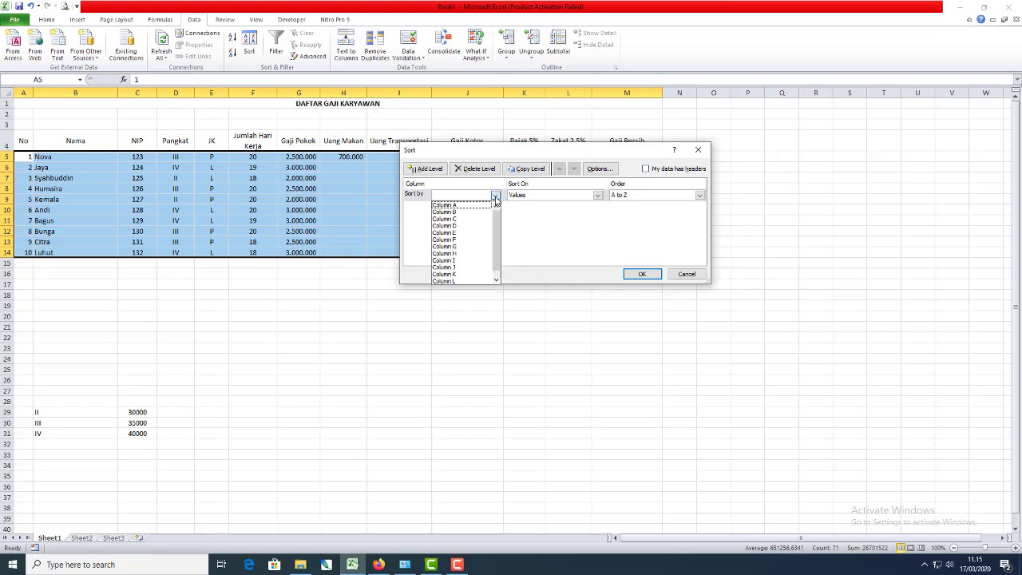
click(469, 227)
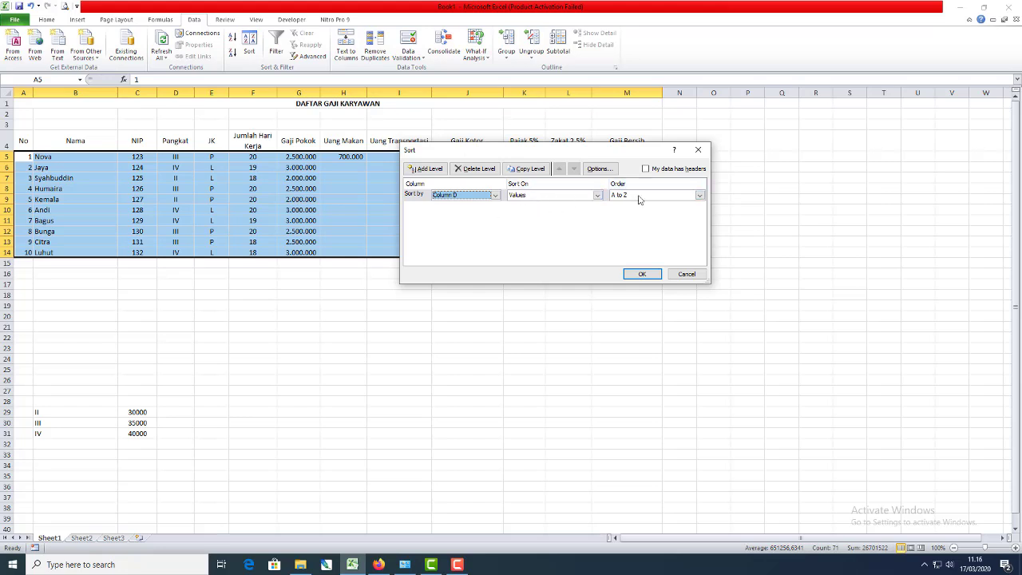
click(643, 275)
click(486, 391)
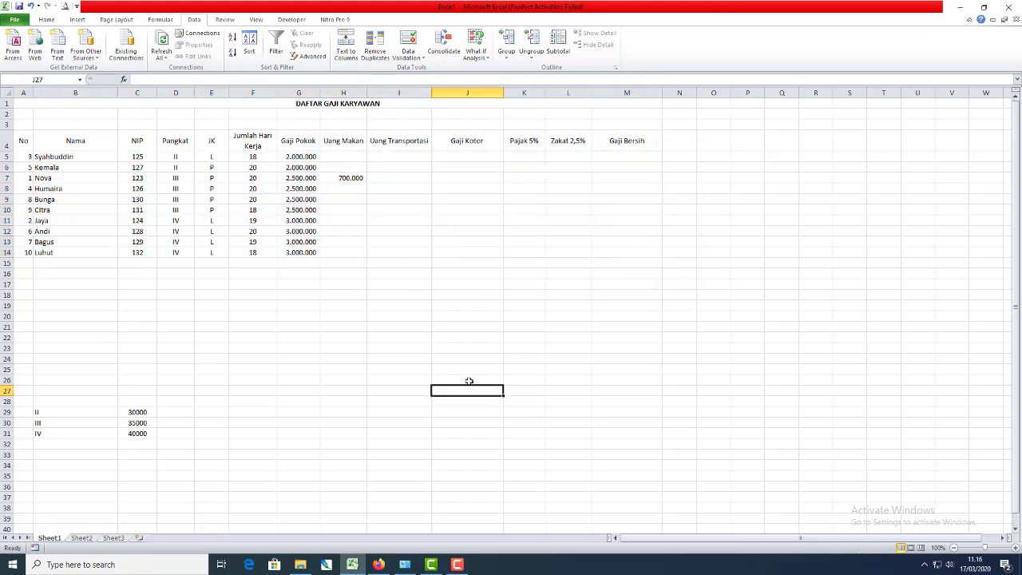
- Copy the Uang Makan formula from H7 to the other rank III employees in H8 to H10
click(350, 178)
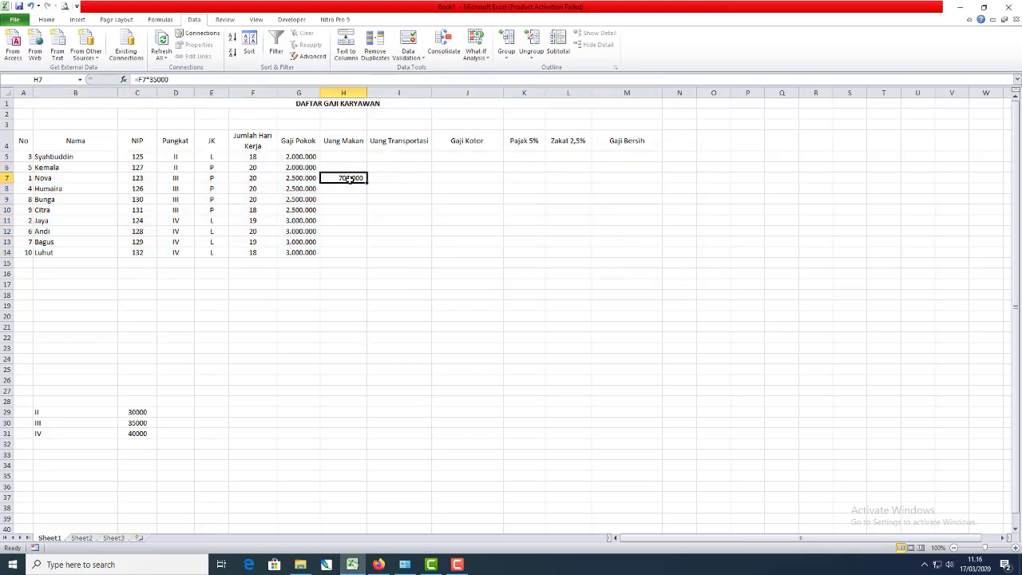
key(ctrl+c)
drag(348, 190, 348, 210)
key(Return)
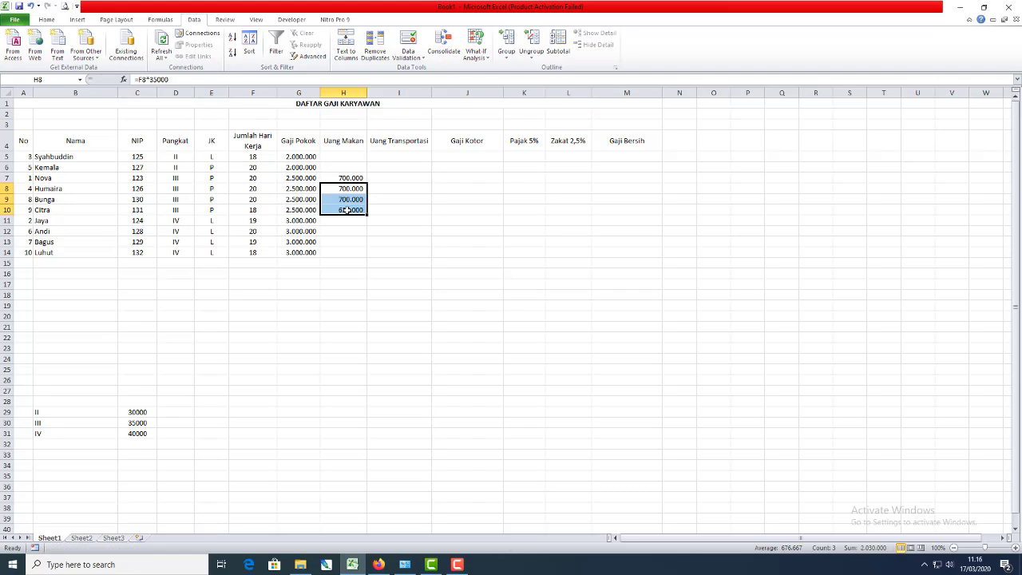
- Calculate Uang Makan for the rank IV employees with =F11*40000 in H11 and copy it to H12 to H14
click(341, 222)
text(=)
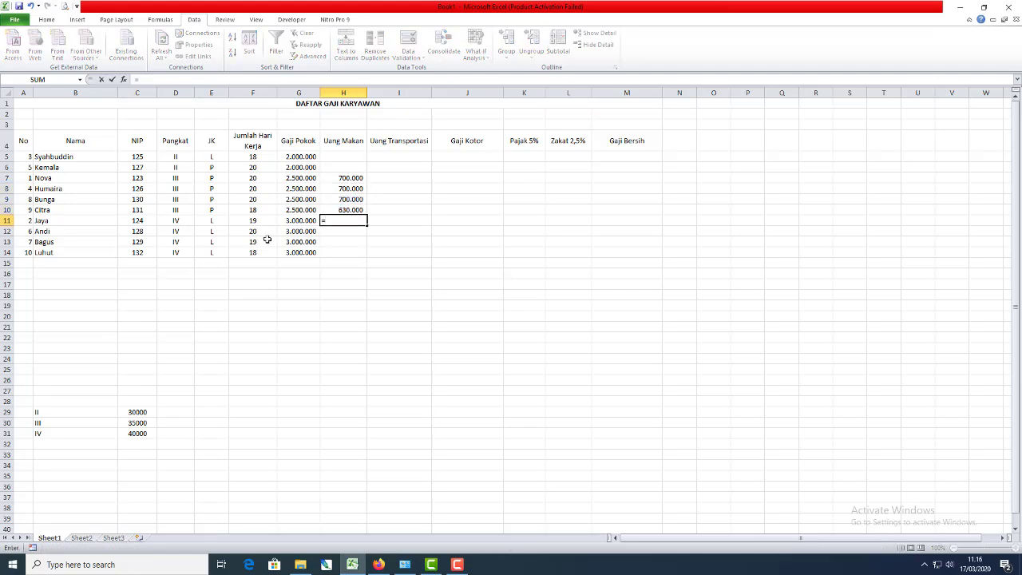
click(243, 223)
text(*40000)
key(Return)
key(Up)
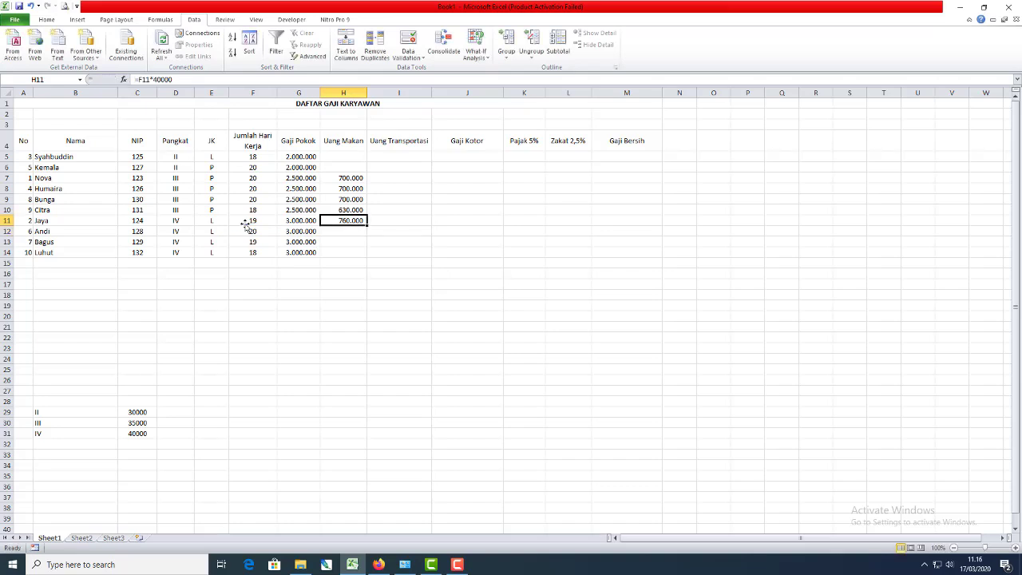
key(ctrl+c)
key(Down)
key(shift+Down)
key(shift+Down)
key(ctrl+v)
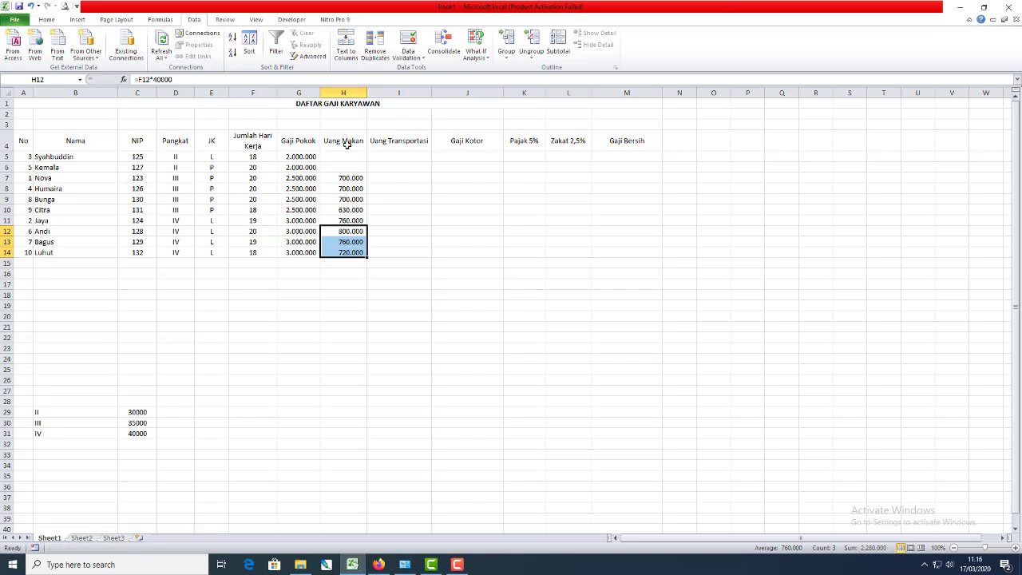
- Calculate Uang Makan for the rank II employees with =F5*30000 in H5 and copy it to H6
click(349, 157)
text(=)
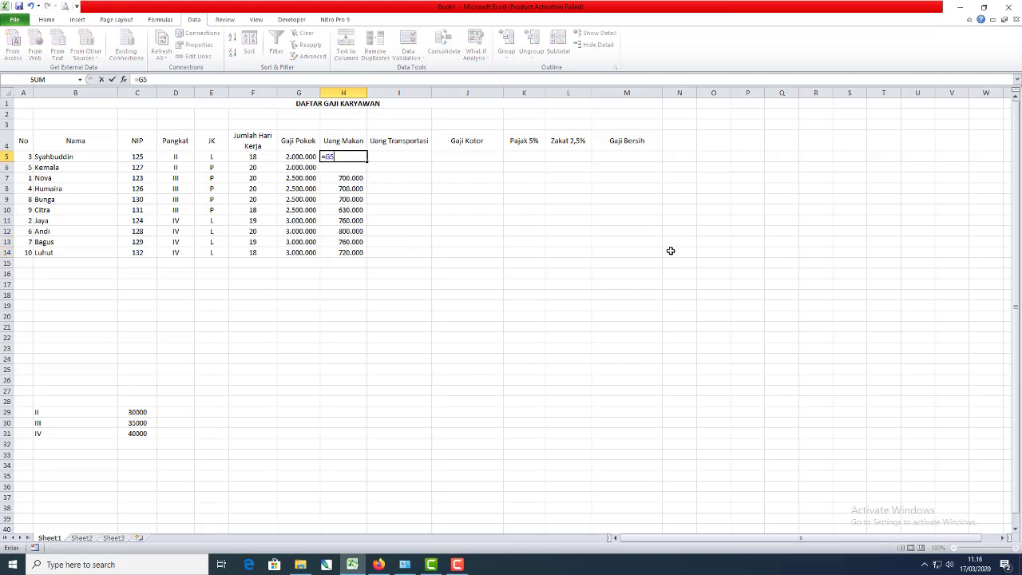
key(Left)
key(Left)
text(*30000)
key(Return)
key(Up)
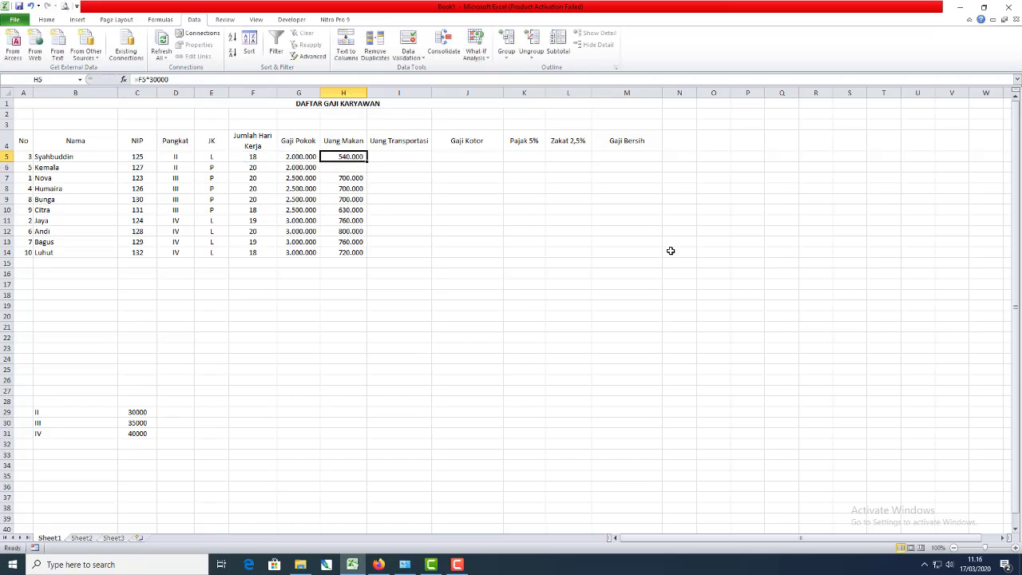
key(ctrl+c)
key(Down)
key(Return)
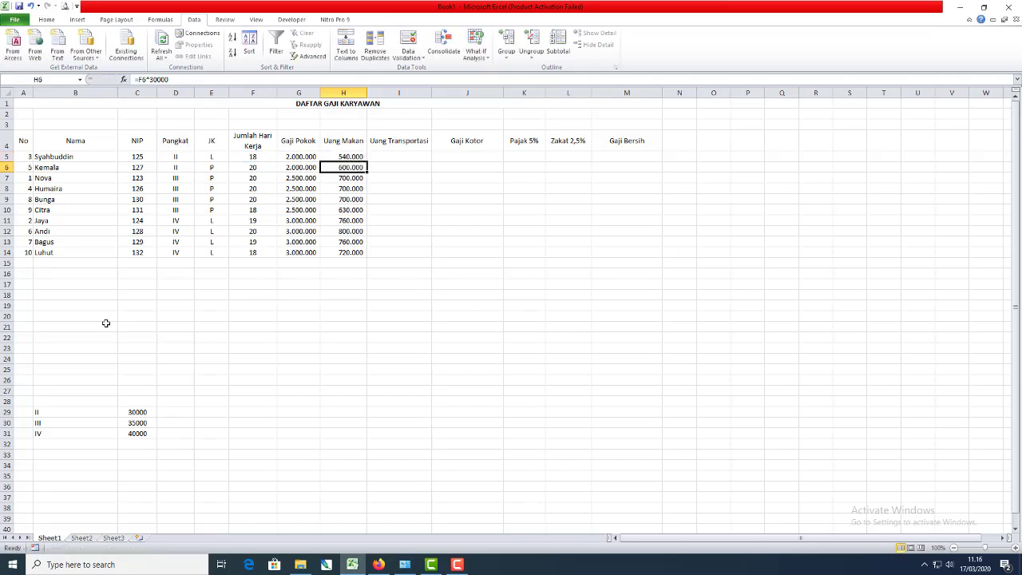
- Try sorting the employee rows A5 to H14 by Column A from smallest to largest, and undo that sort
drag(26, 158, 349, 252)
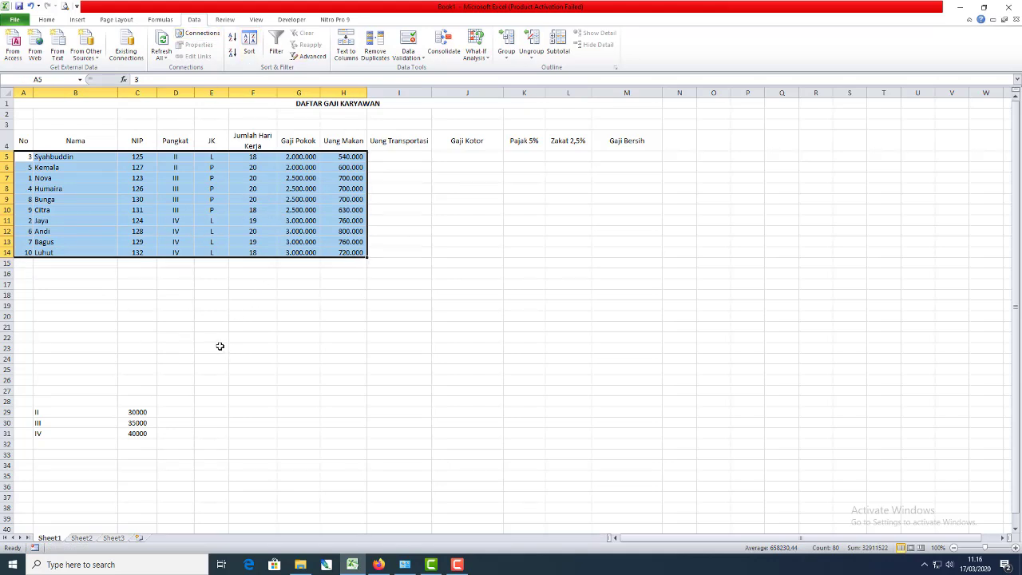
click(247, 62)
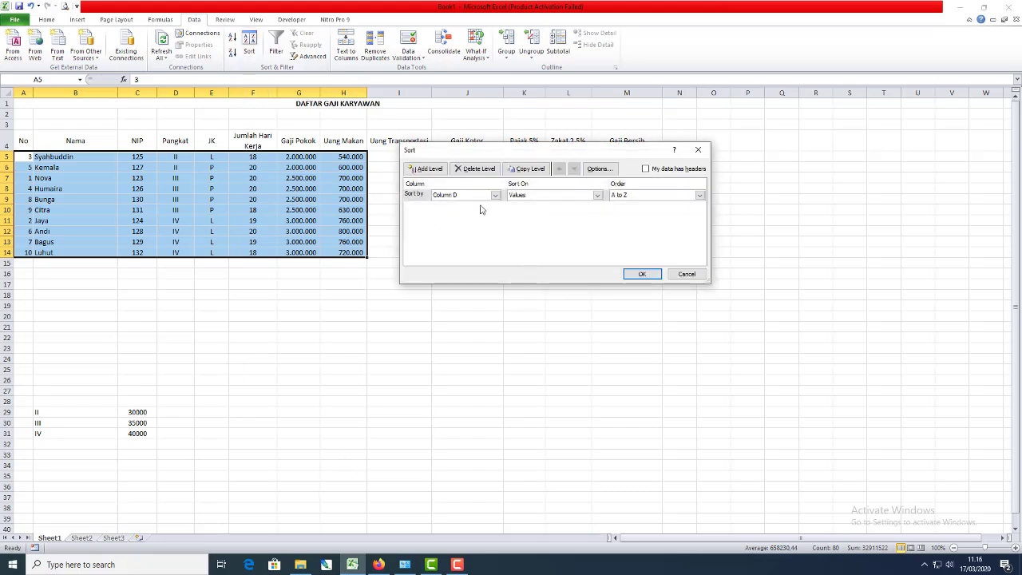
click(483, 195)
click(459, 205)
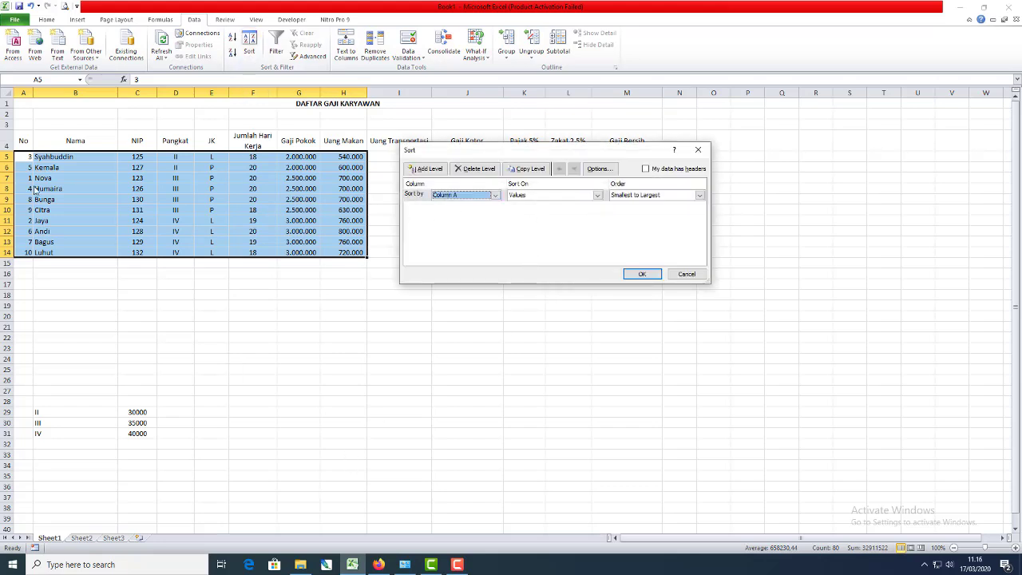
click(643, 273)
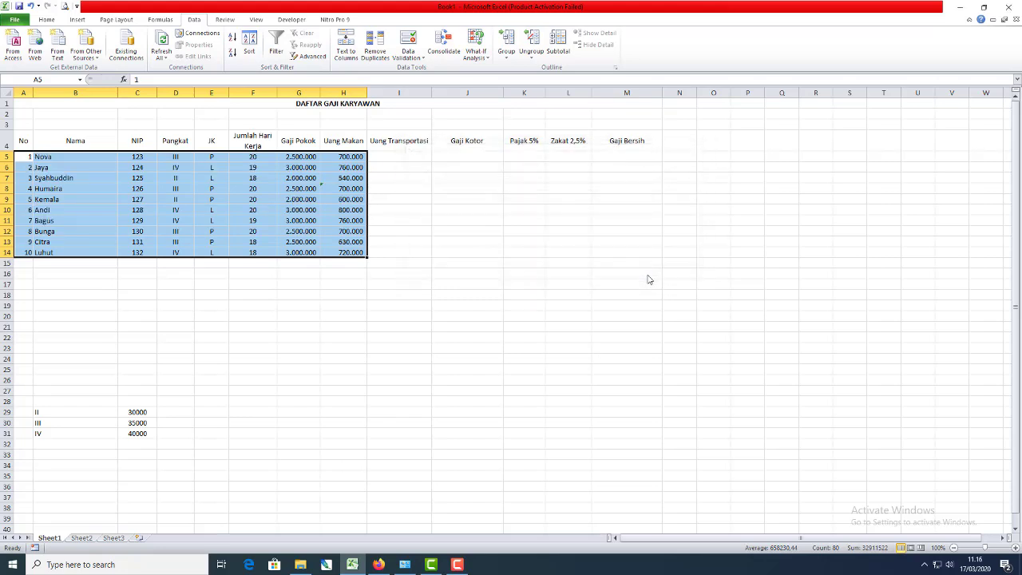
click(406, 403)
click(406, 153)
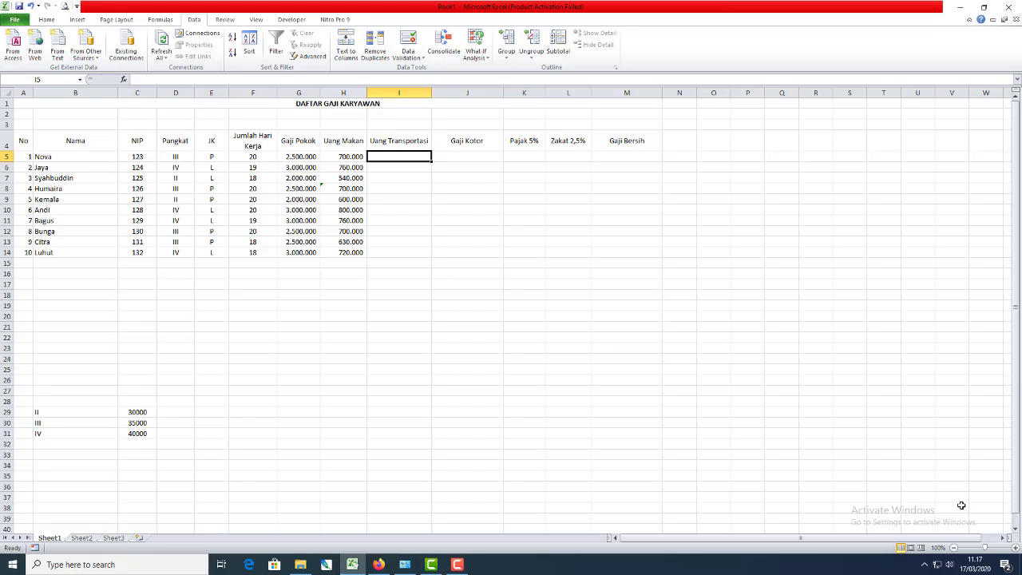
key(ctrl+y)
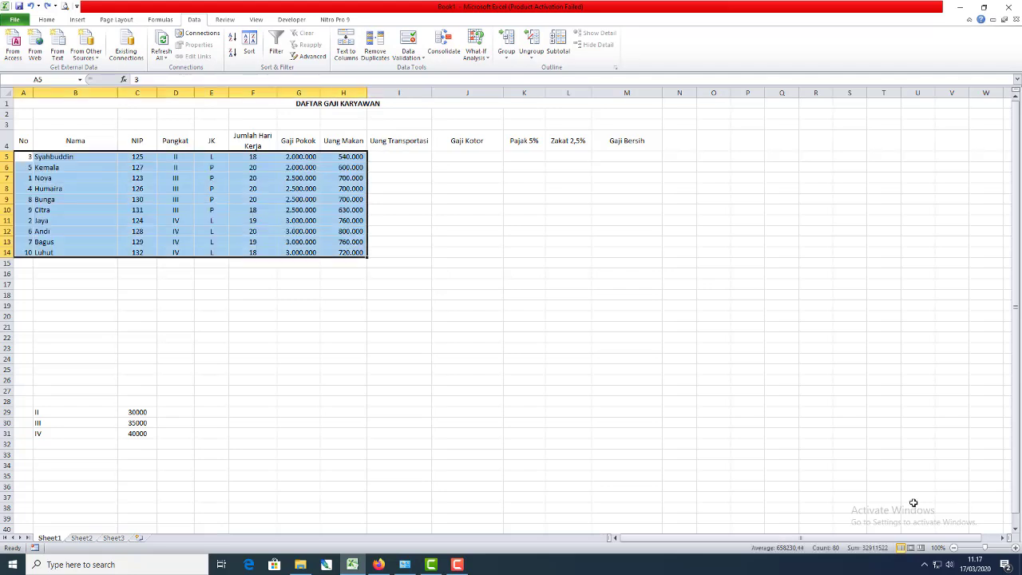
- Enter a Uang Transportasi of 400000 for the rank II employees in I5 and I6
click(415, 157)
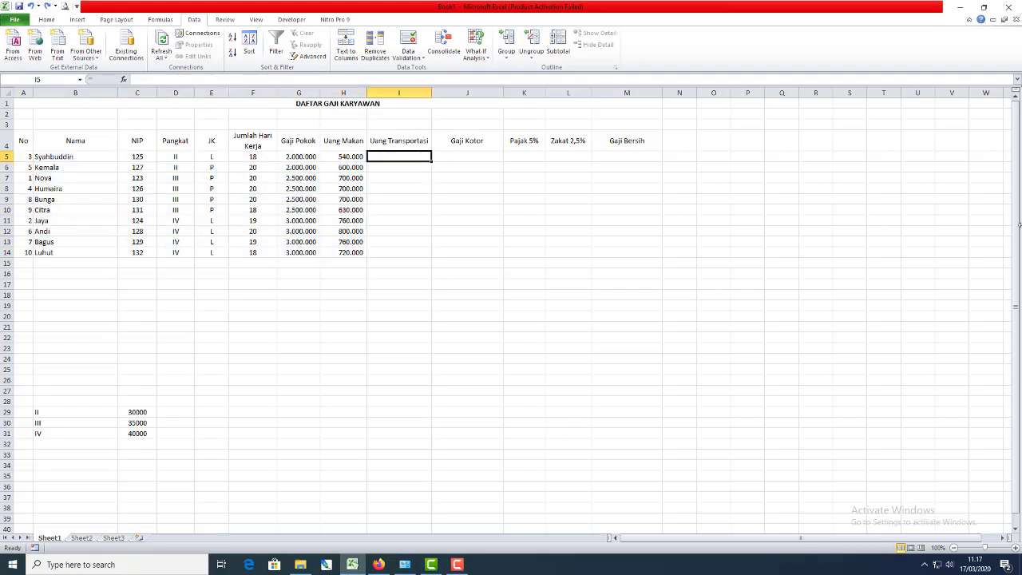
text(400.000)
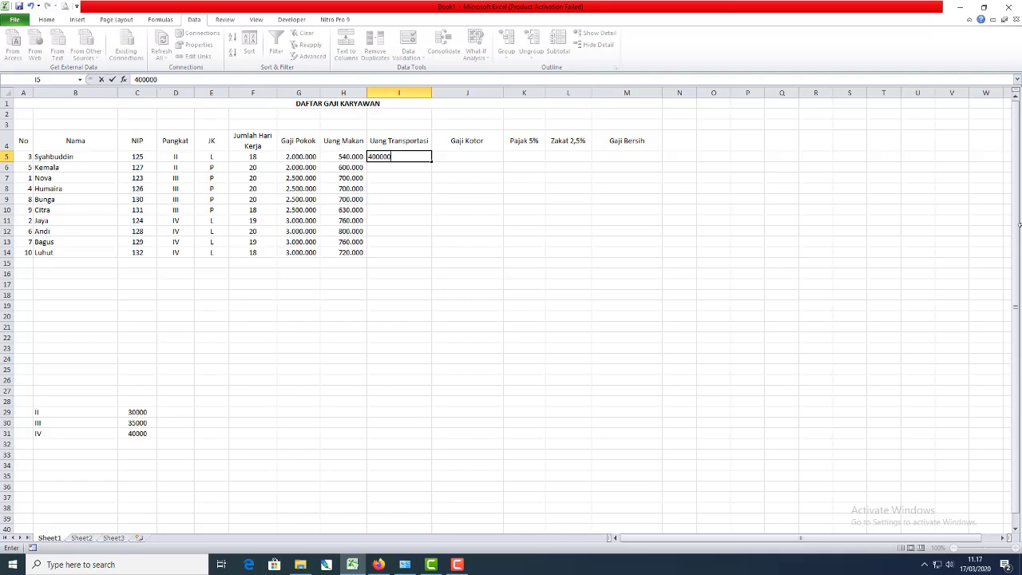
key(Return)
key(ctrl+d)
key(Return)
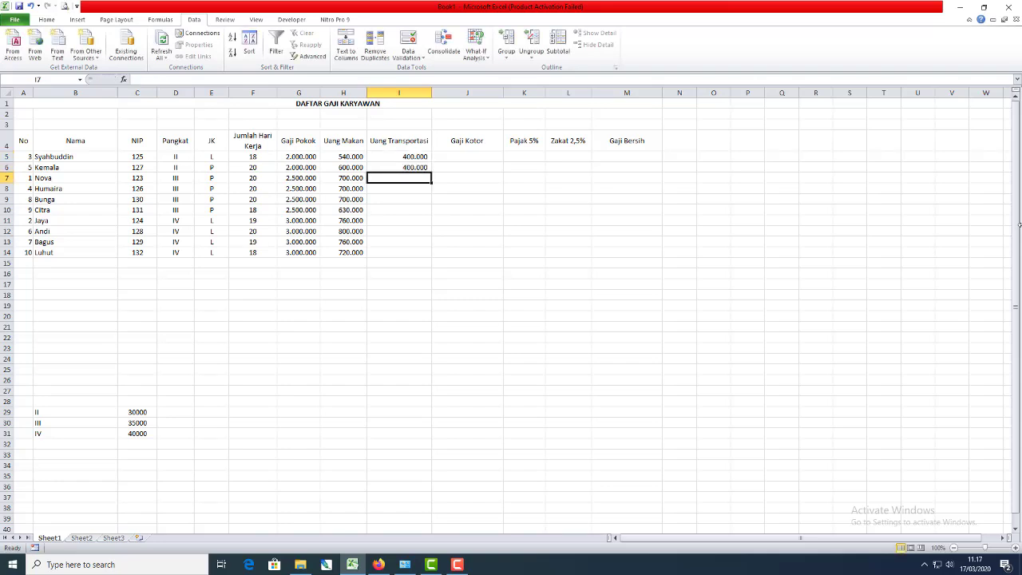
- Enter a Uang Transportasi of 500000 for the rank III employees in I7 to I10
text(500000)
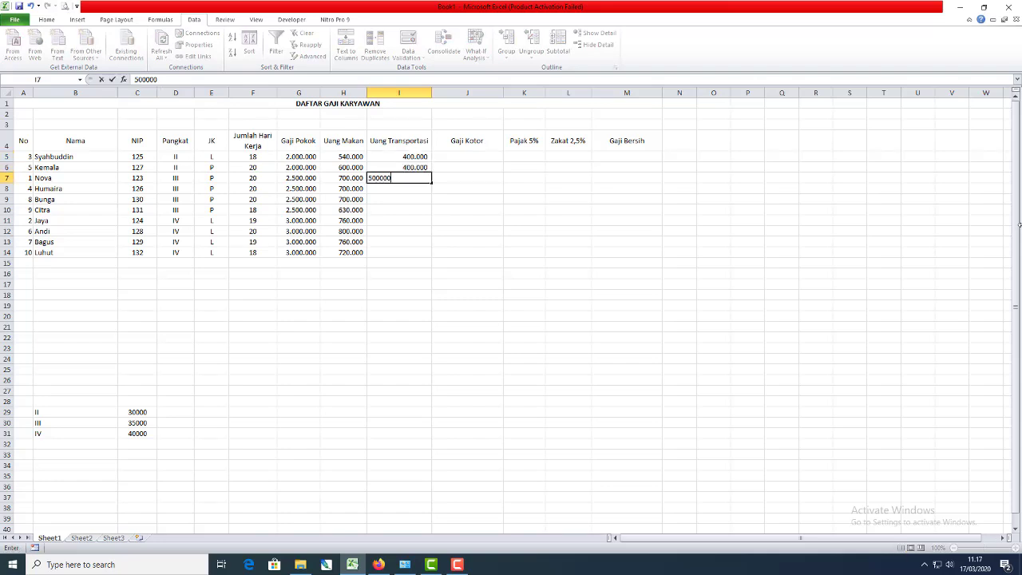
key(Return)
key(ctrl+d)
key(Return)
key(ctrl+d)
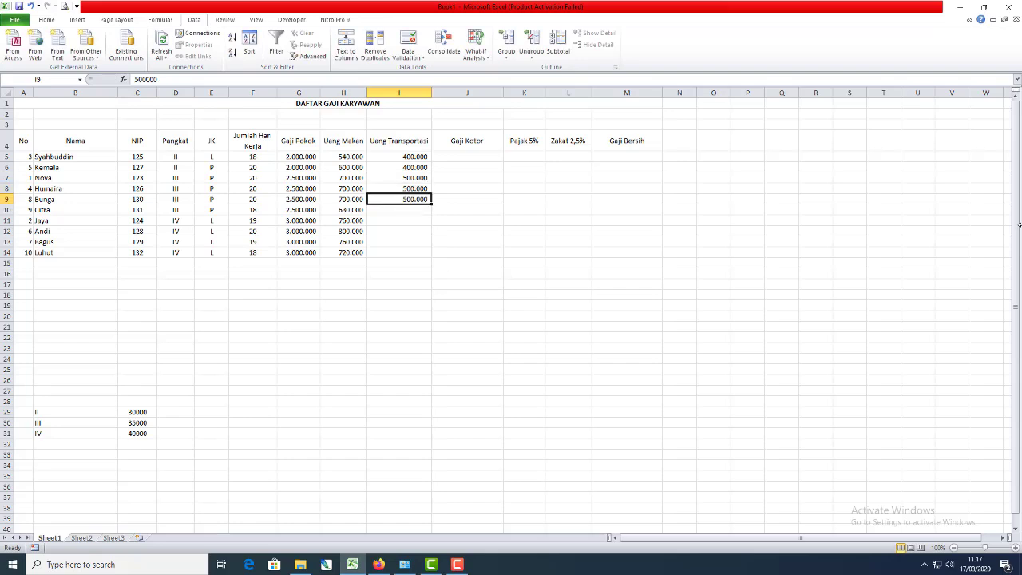
key(Return)
key(ctrl+d)
key(Return)
- Enter a Uang Transportasi of 600000 for the rank IV employees in I11 to I14
text(60.00)
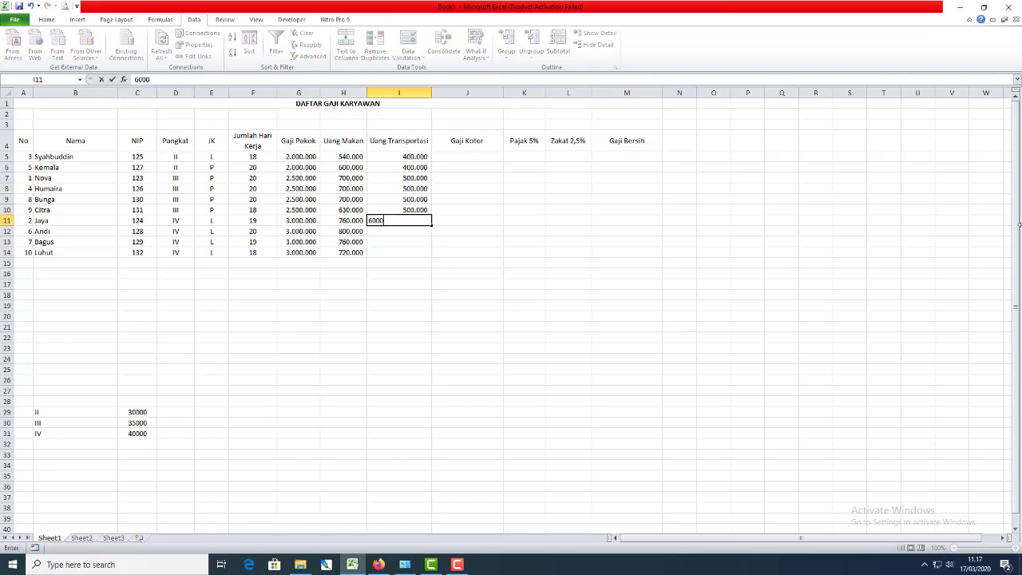
text(0)
key(Return)
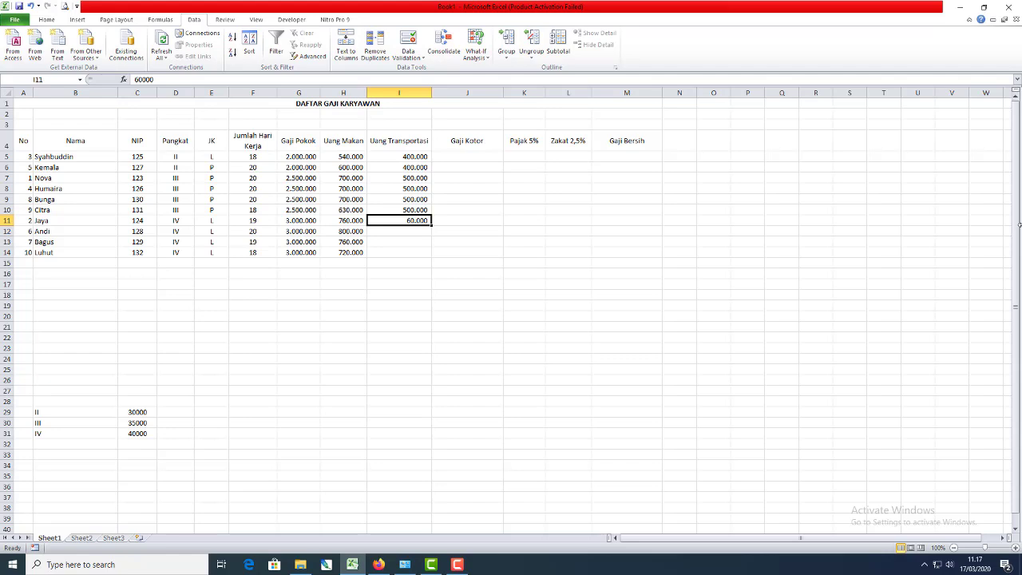
key(F2)
text(00)
key(Return)
key(ctrl+d)
key(Down)
key(ctrl+d)
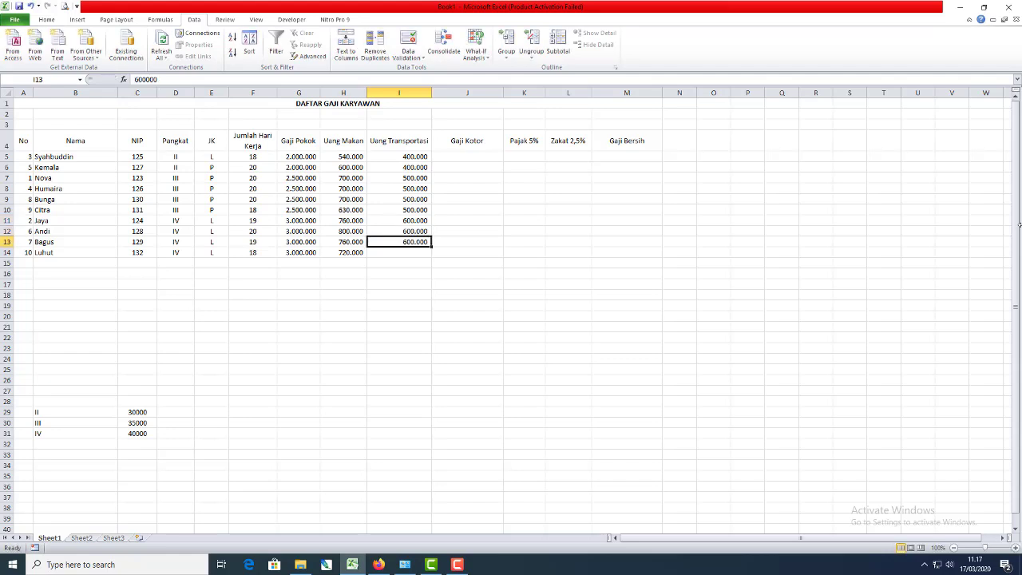
key(Down)
key(ctrl+d)
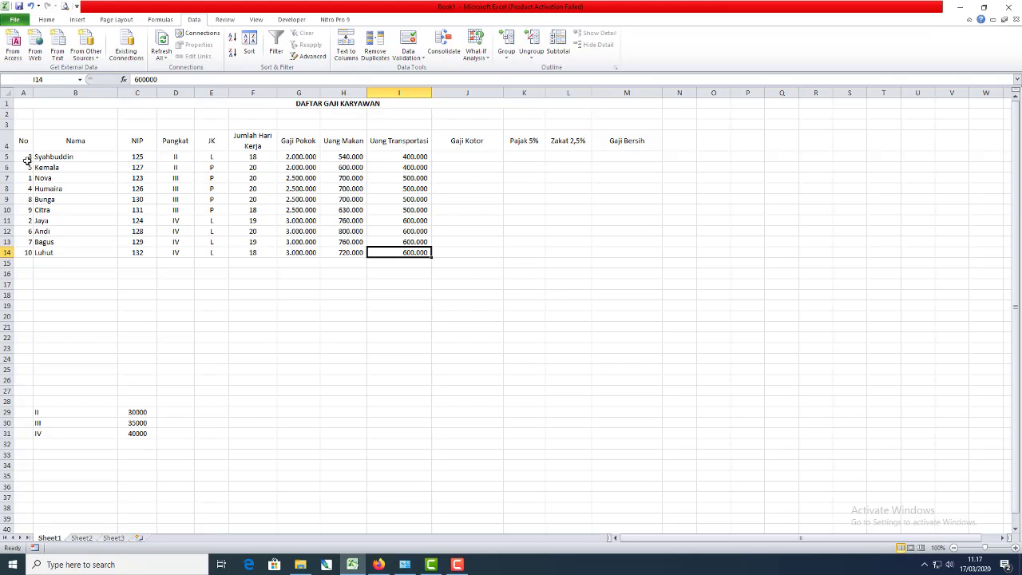
- Sort the employee rows A5 to I14 by Column A from smallest to largest
drag(27, 160, 421, 267)
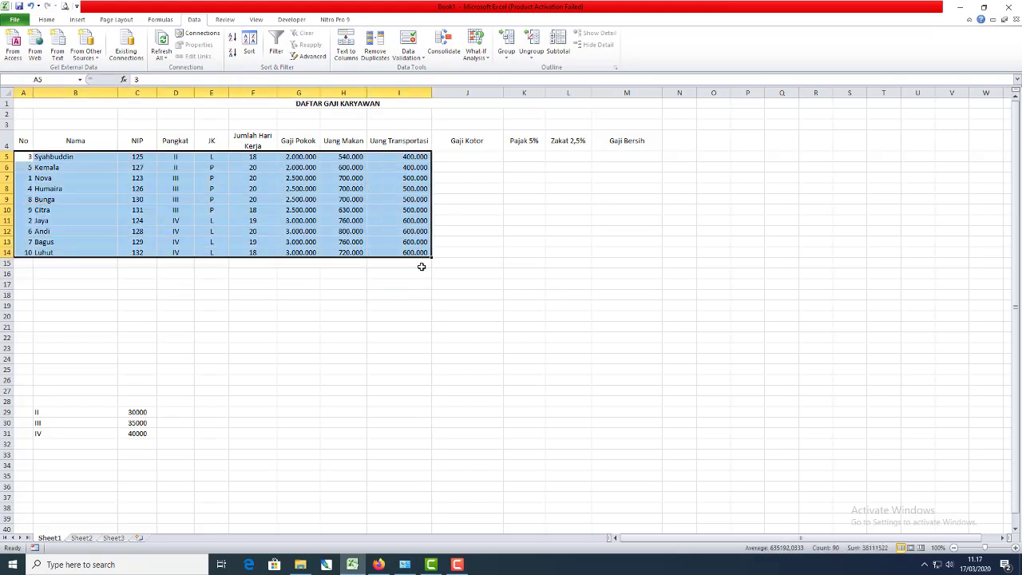
click(249, 53)
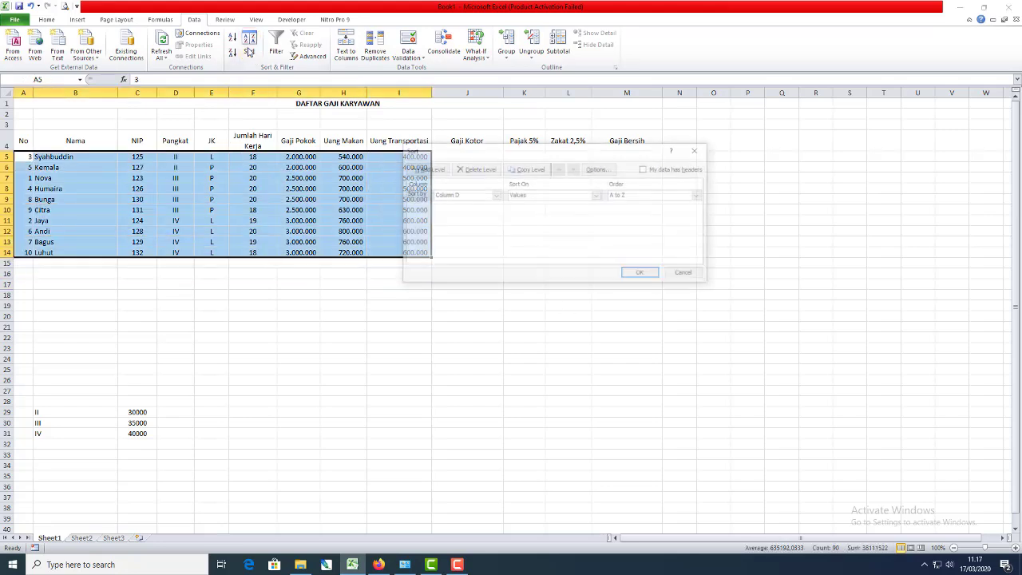
click(467, 198)
click(455, 204)
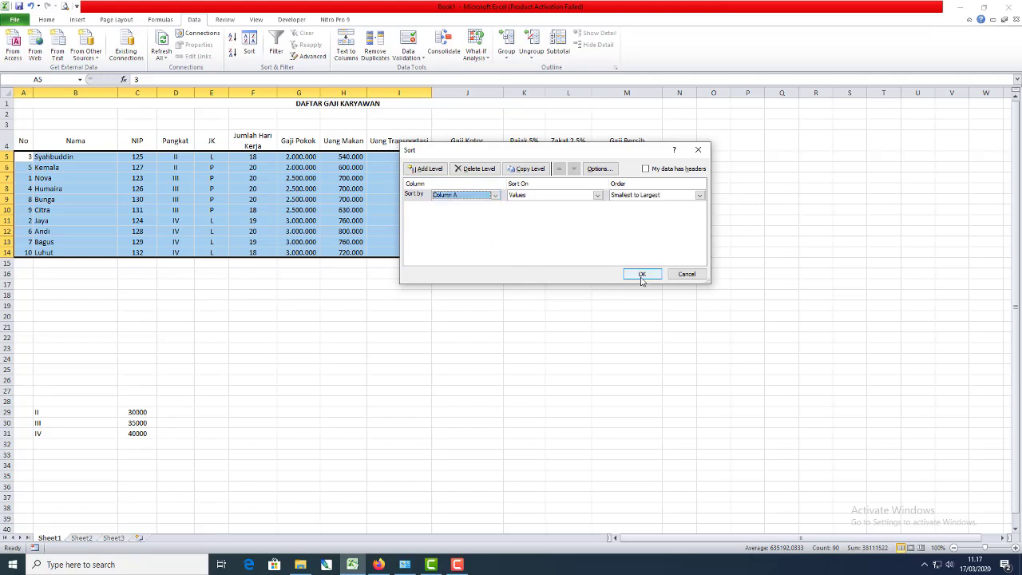
click(641, 274)
click(491, 317)
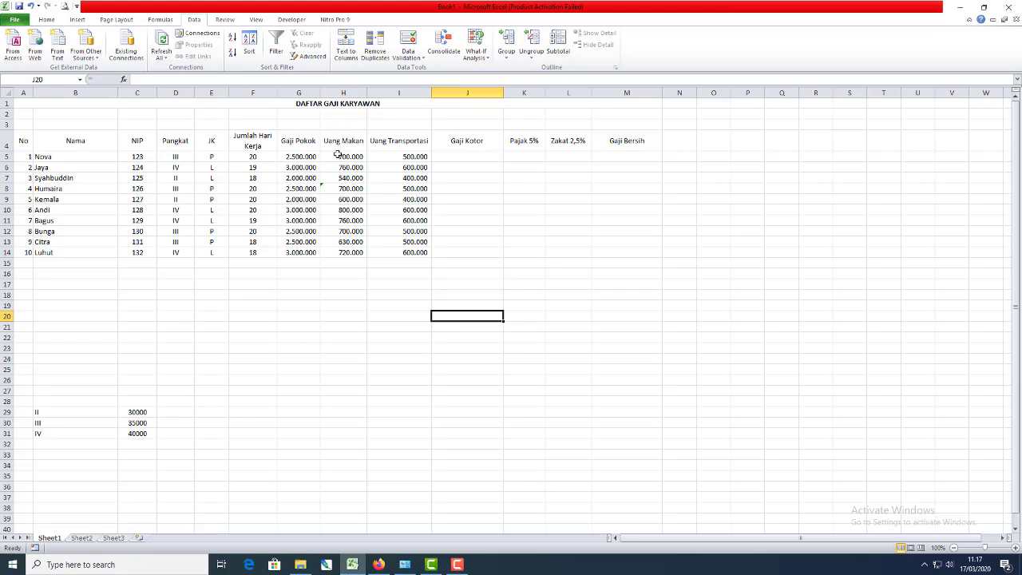
- Enter the Gaji Kotor formula =SUM(G5:I5) in J5 for the first employee
click(477, 155)
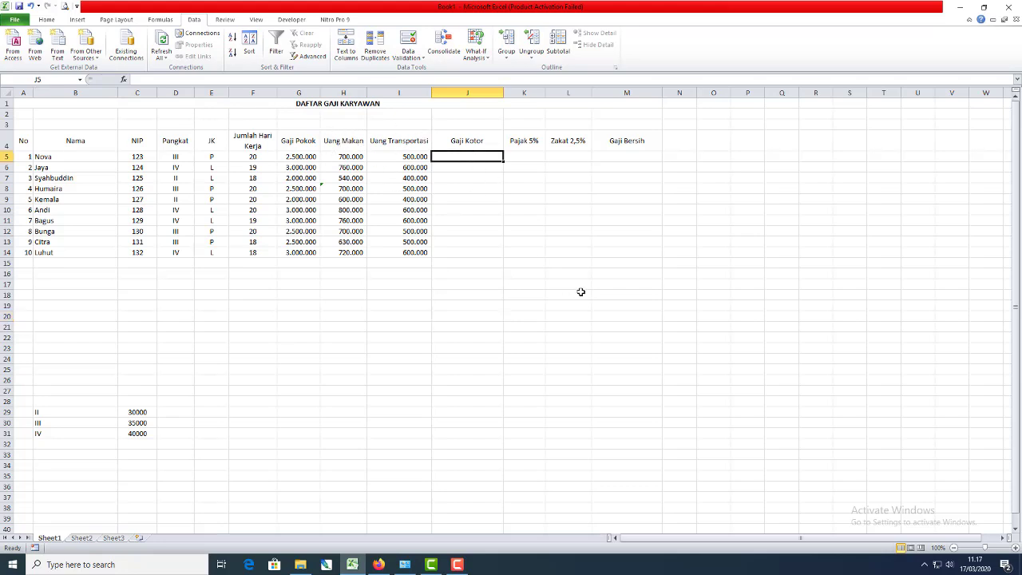
text(=SUM)
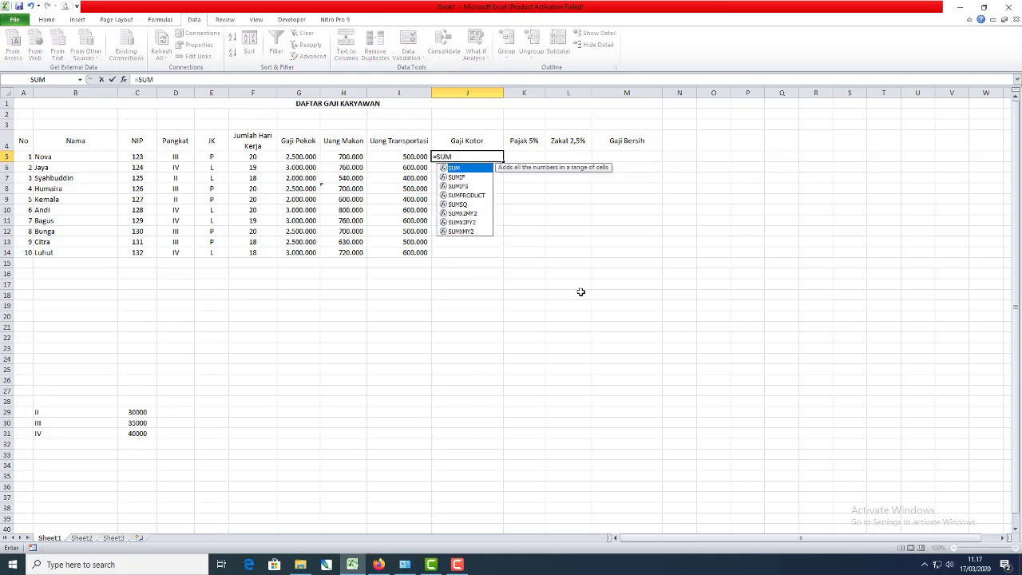
text(()
drag(298, 157, 415, 158)
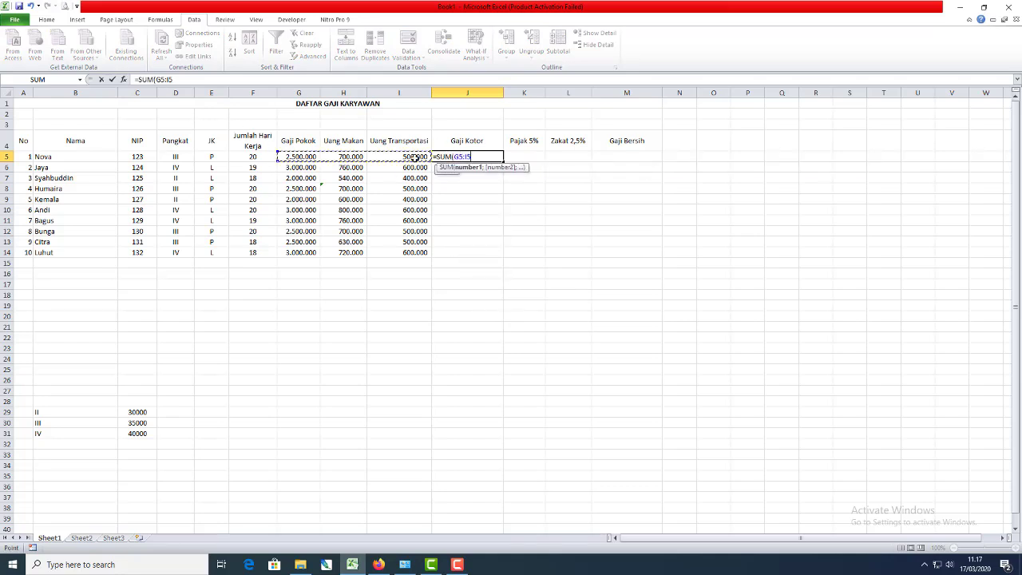
text())
key(Return)
- Copy the Gaji Kotor formula from J5 to J6 through J14
key(Up)
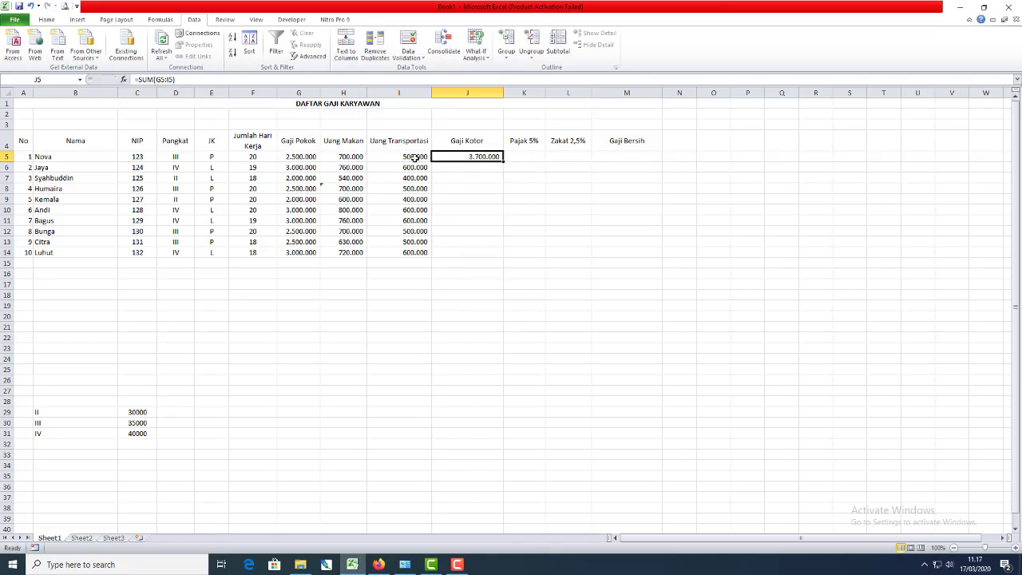
key(ctrl+c)
key(Down)
key(shift+Down)
key(shift+Down)
key(shift+Down)
key(shift+Down)
key(shift+Down)
key(shift+Down)
key(shift+Down)
key(shift+Down)
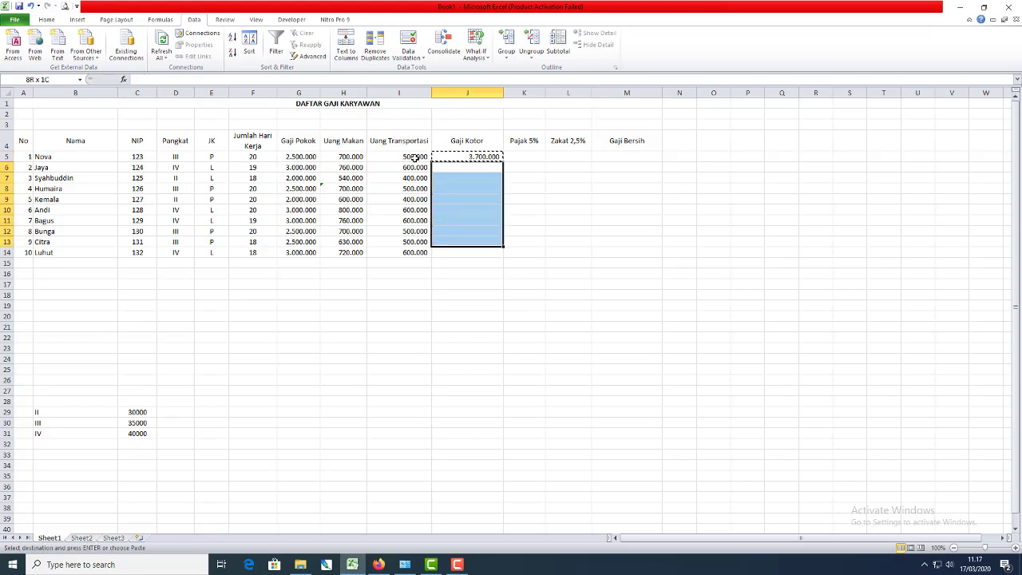
key(Return)
- Enter the Pajak 5% formula =J5*5% in K5 for the first employee
key(Up)
key(Right)
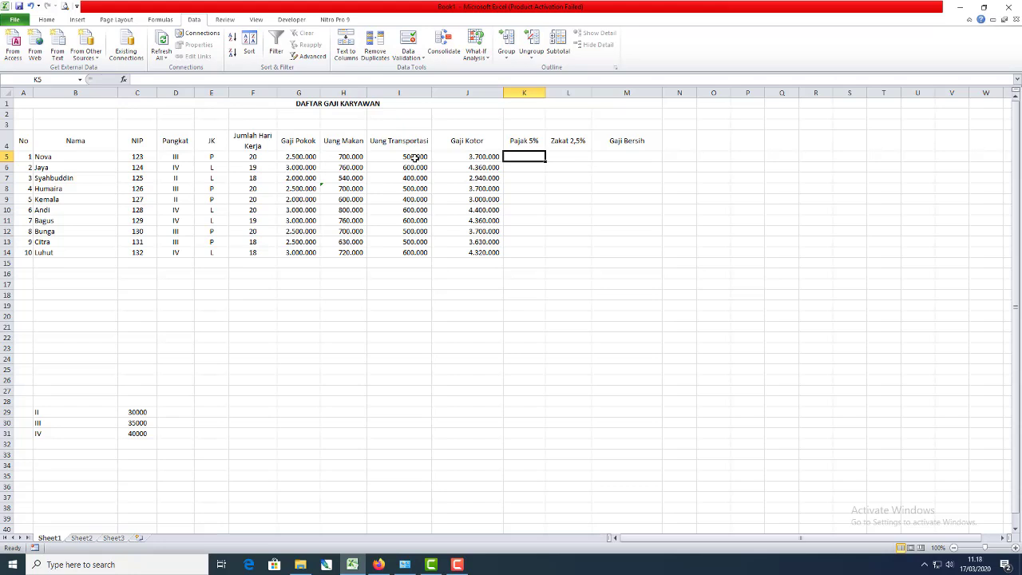
text(=)
key(Left)
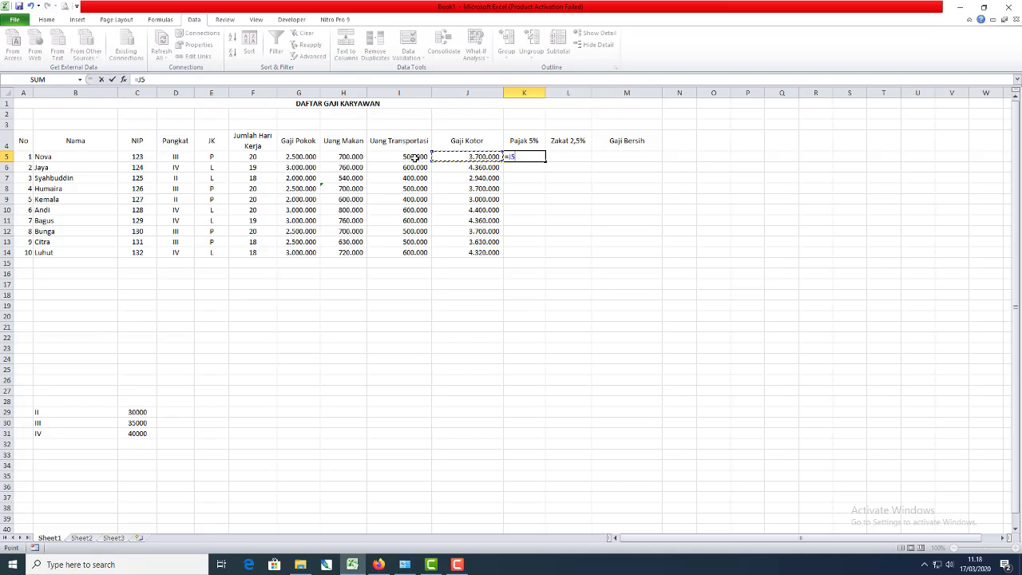
text(*5%)
key(ctrl+Return)
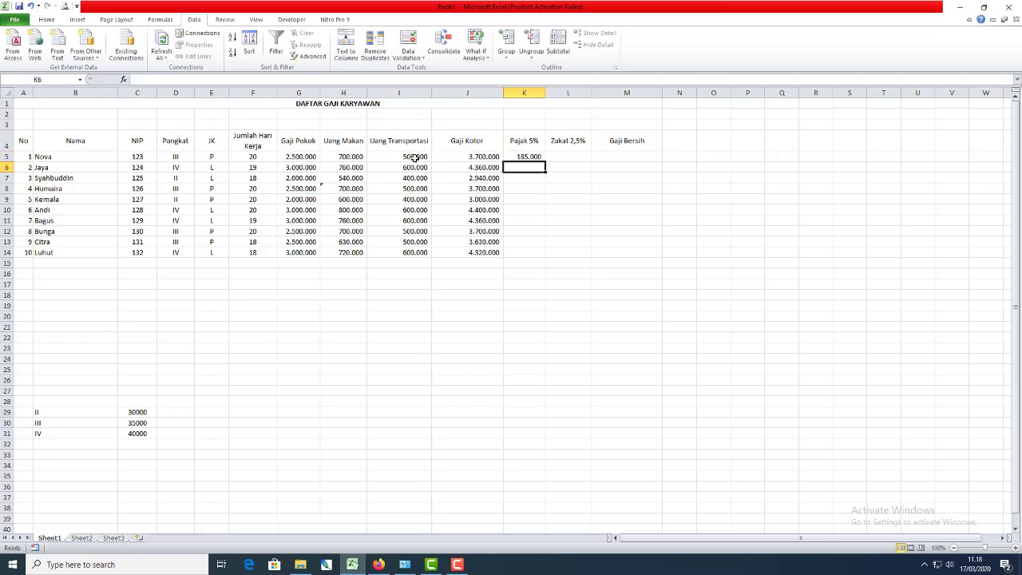
- Copy the Pajak 5% formula from K5 to K6 through K14
key(ctrl+c)
key(Down)
key(shift+Down)
key(shift+Down)
key(shift+Down)
key(shift+Down)
key(shift+Down)
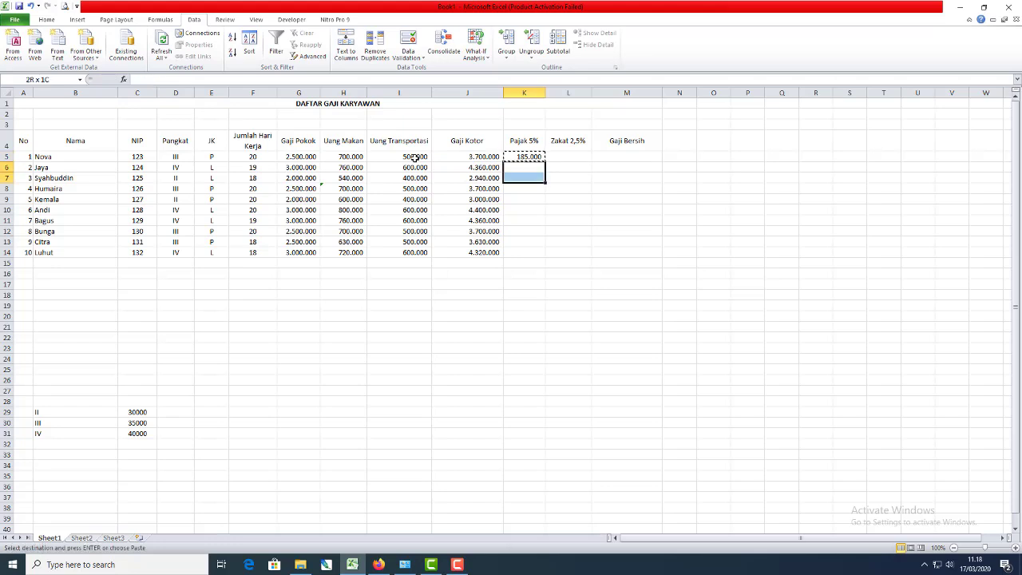
key(shift+Down)
key(shift+Down)
key(shift+Down)
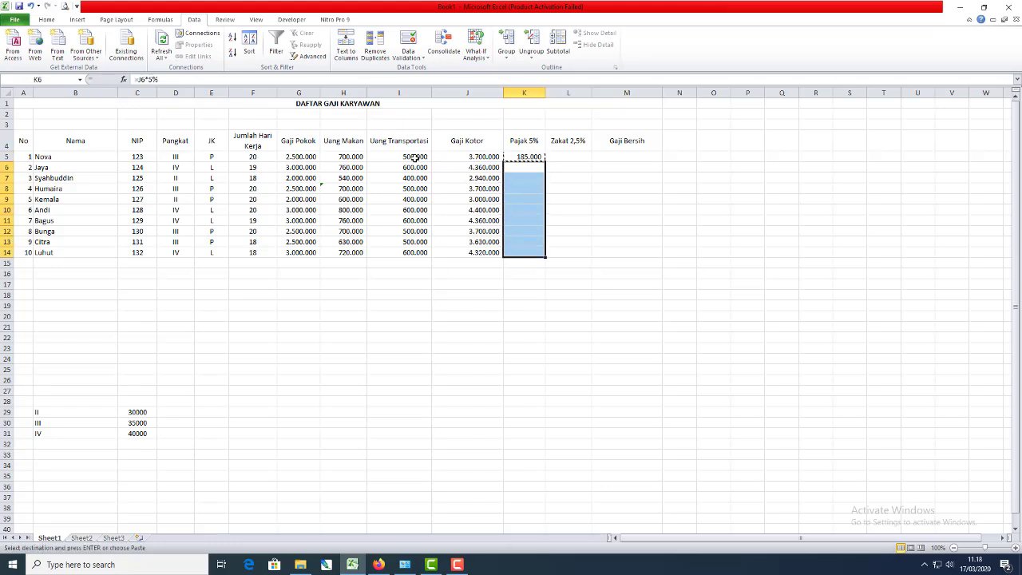
key(Return)
- Enter the Zakat 2,5% formula =J5*2,5% in L5 for the first employee
key(Up)
key(Right)
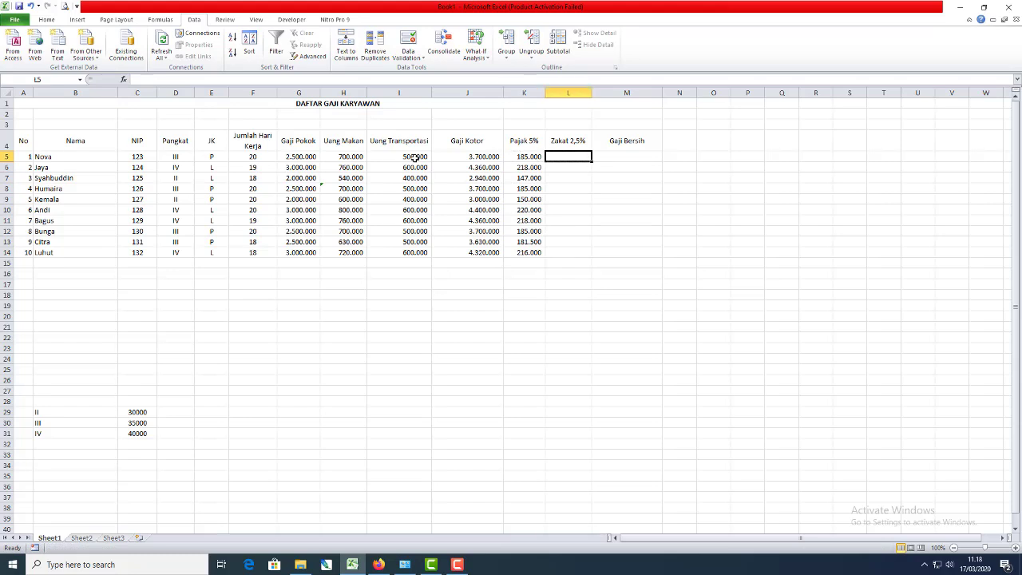
text(=)
key(Left)
key(Left)
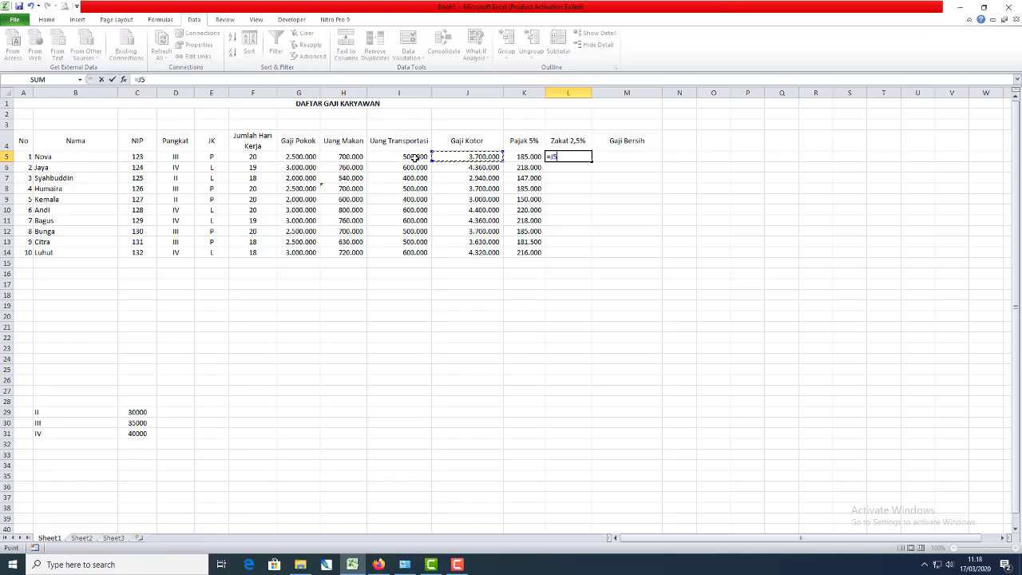
text(*2,5%)
key(Return)
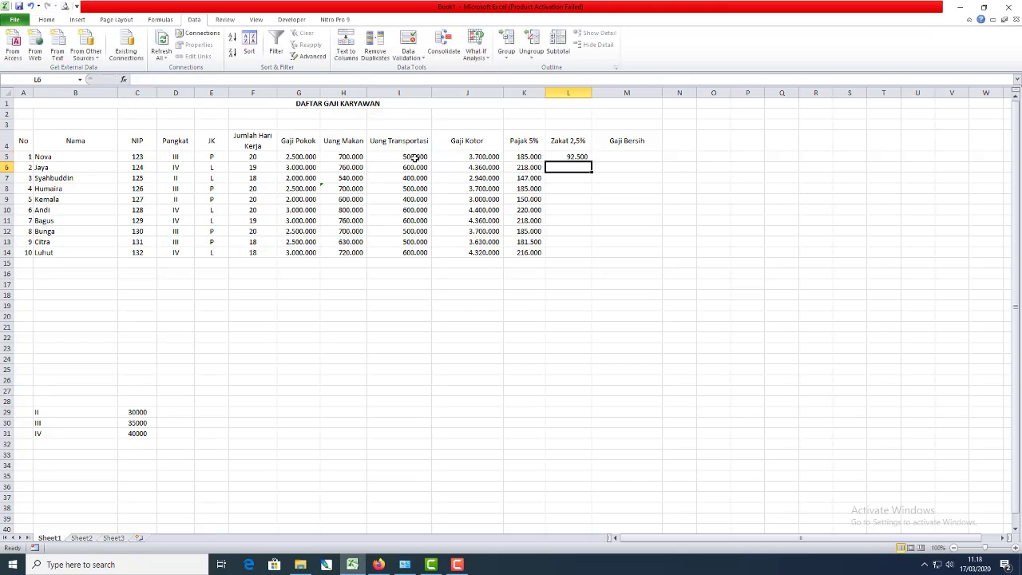
- Calculate the first employee's zakat an alternative way in O5 with the formula =(2,5/100)*J5
key(Up)
key(Right)
key(Right)
key(Right)
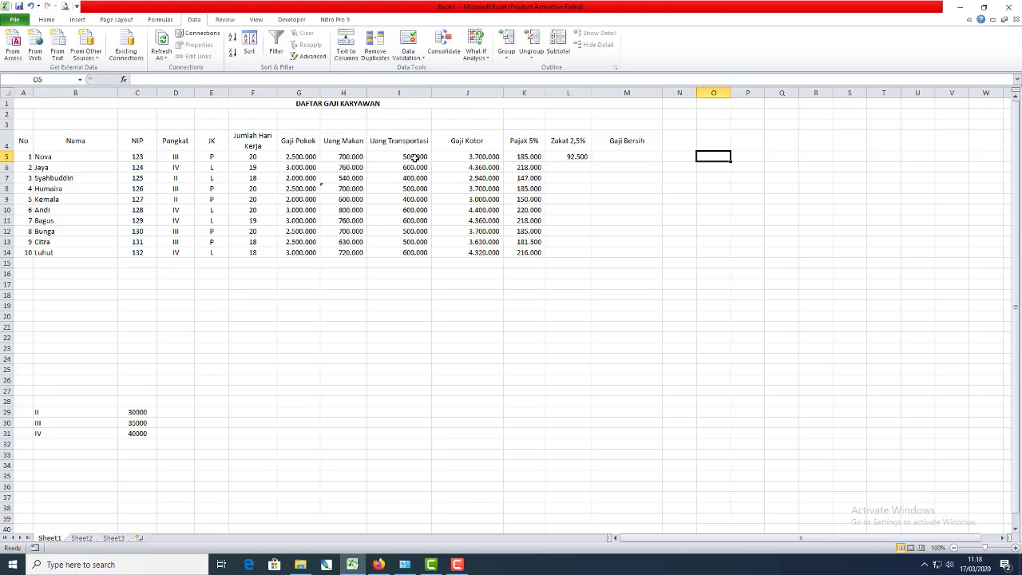
text(=)
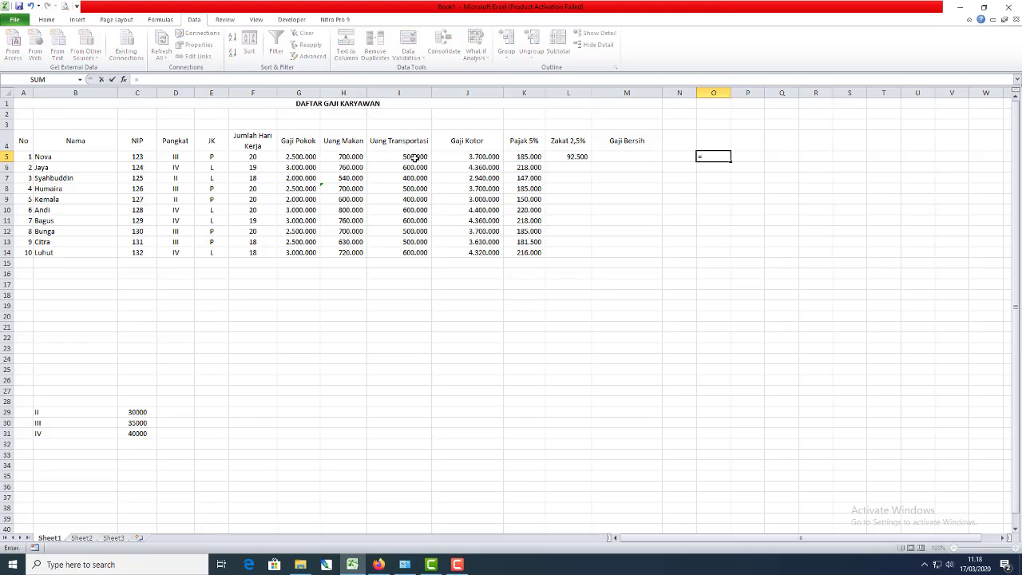
text((2,5/100))
click(482, 159)
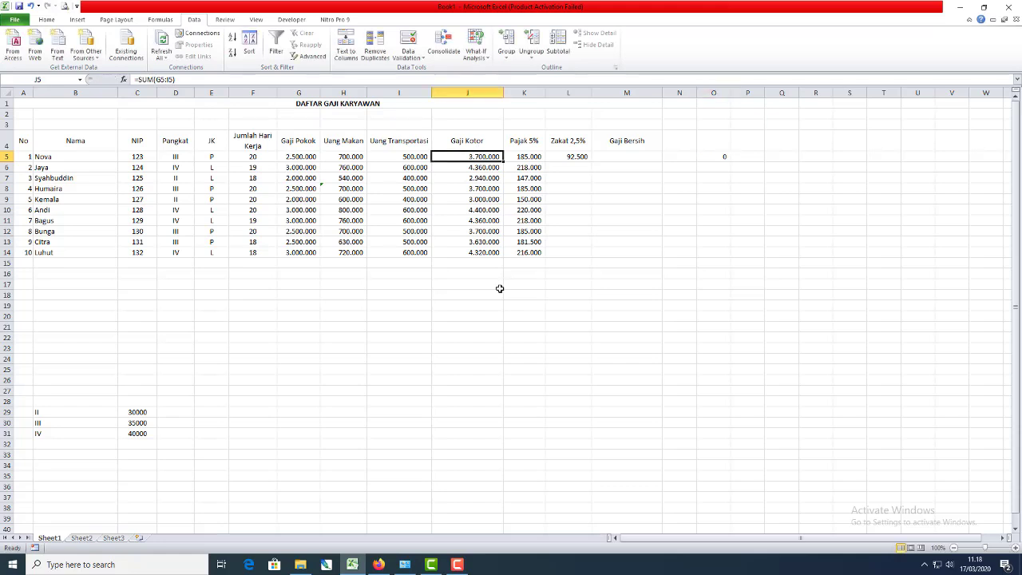
click(709, 157)
click(202, 80)
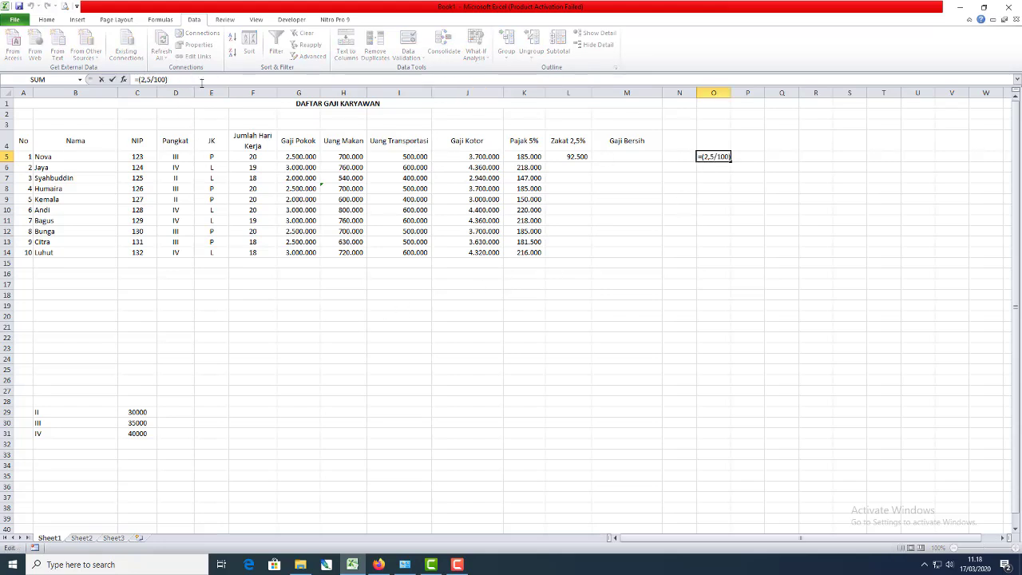
text(*)
click(483, 157)
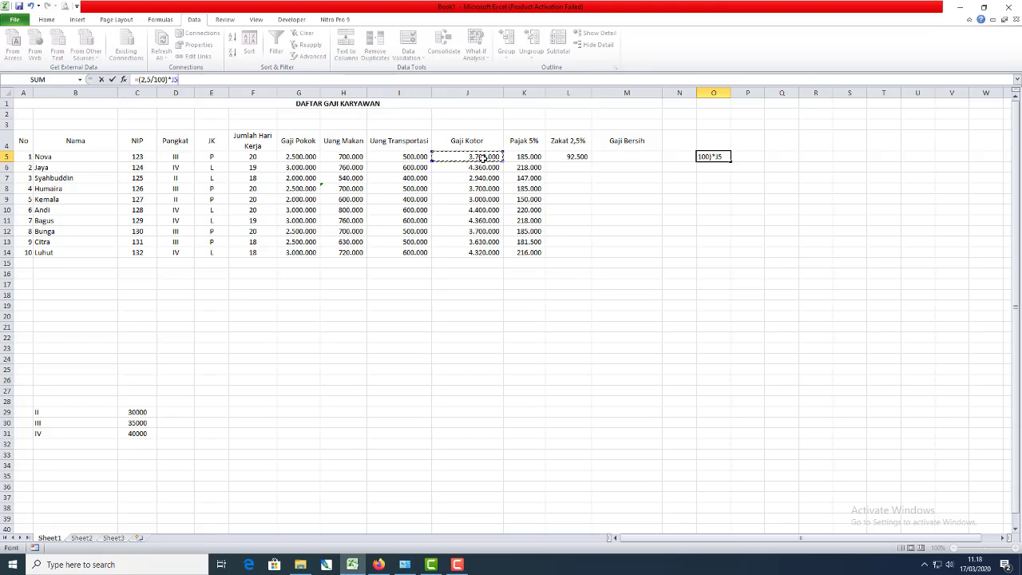
key(Return)
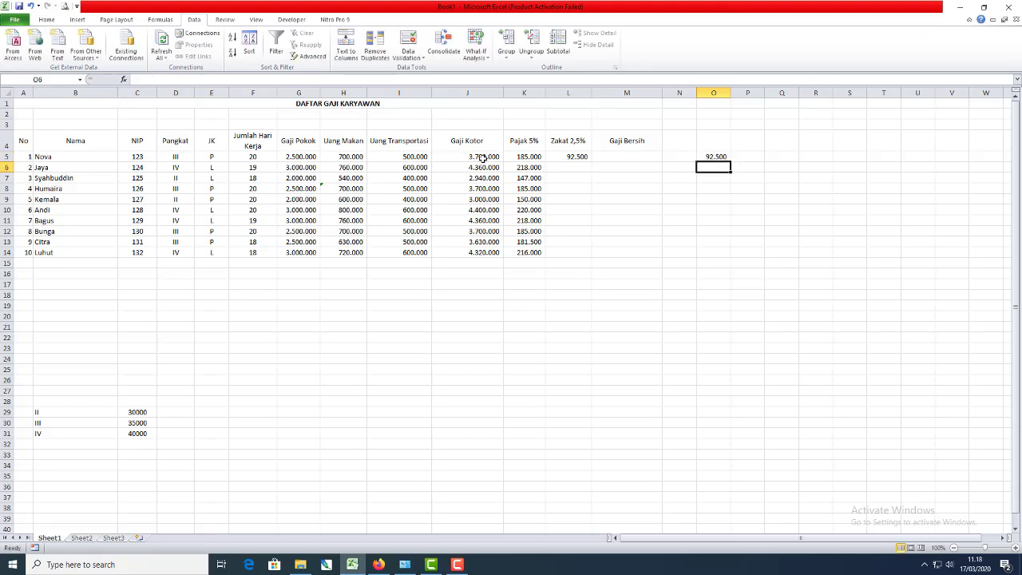
- Compare the zakat in L5 with the alternative calculation and clear O5
click(569, 157)
click(709, 155)
key(Delete)
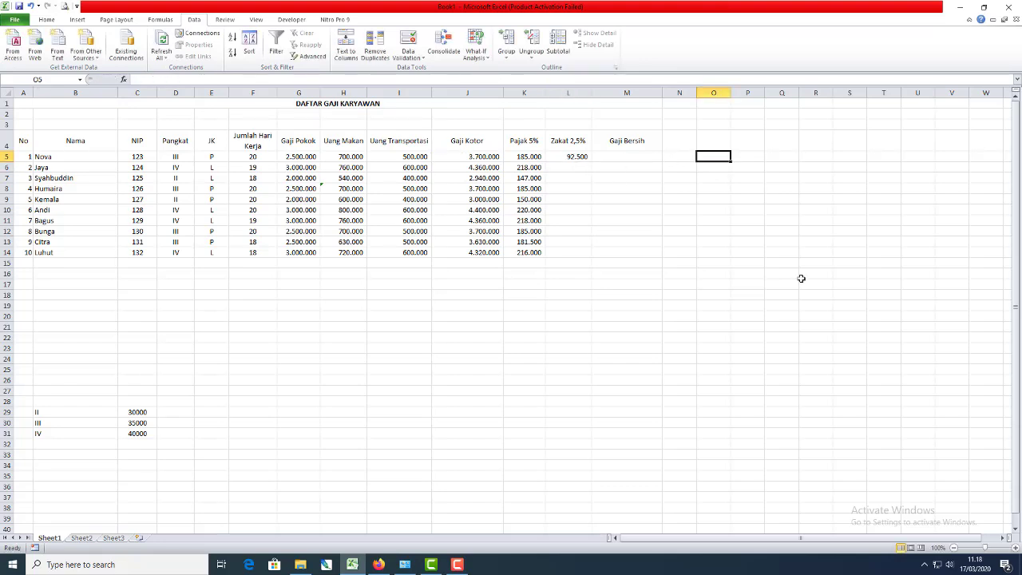
- Copy the Zakat 2,5% formula from L5 to L6 through L14
key(Left)
key(Left)
key(Left)
key(ctrl+c)
key(Down)
key(shift+Down)
key(shift+Down)
key(shift+Down)
key(shift+Down)
key(shift+Down)
key(shift+Down)
key(shift+Down)
key(shift+Down)
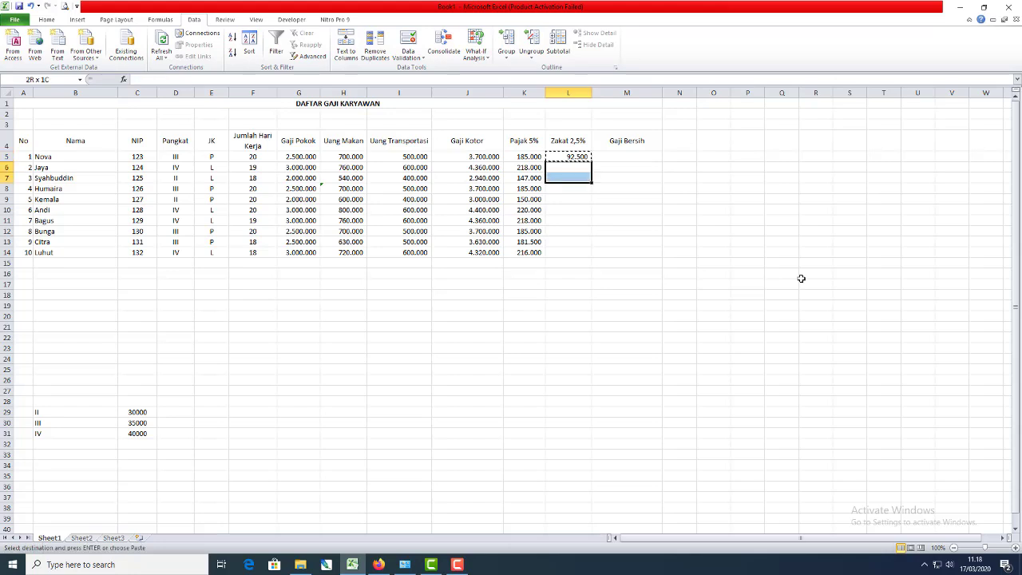
key(Return)
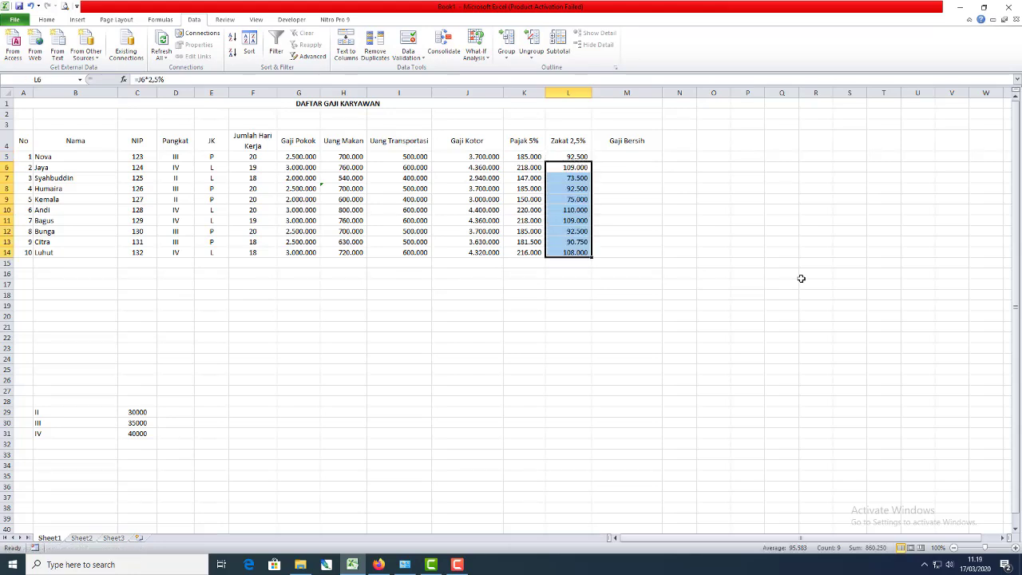
- Enter the Gaji Bersih formula =J5-SUM(K5:L5) in M5 for the first employee
key(Up)
key(Right)
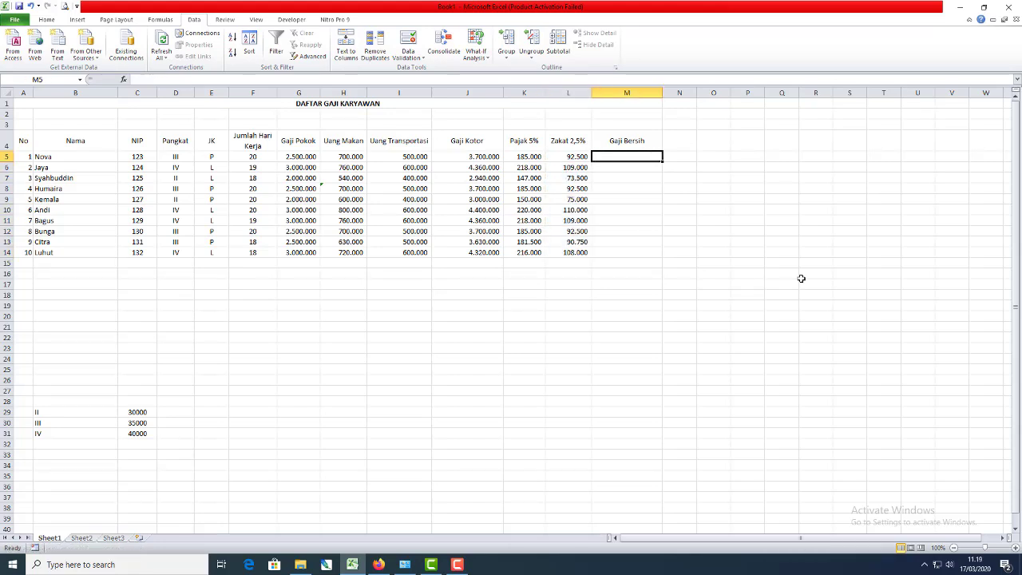
text(=)
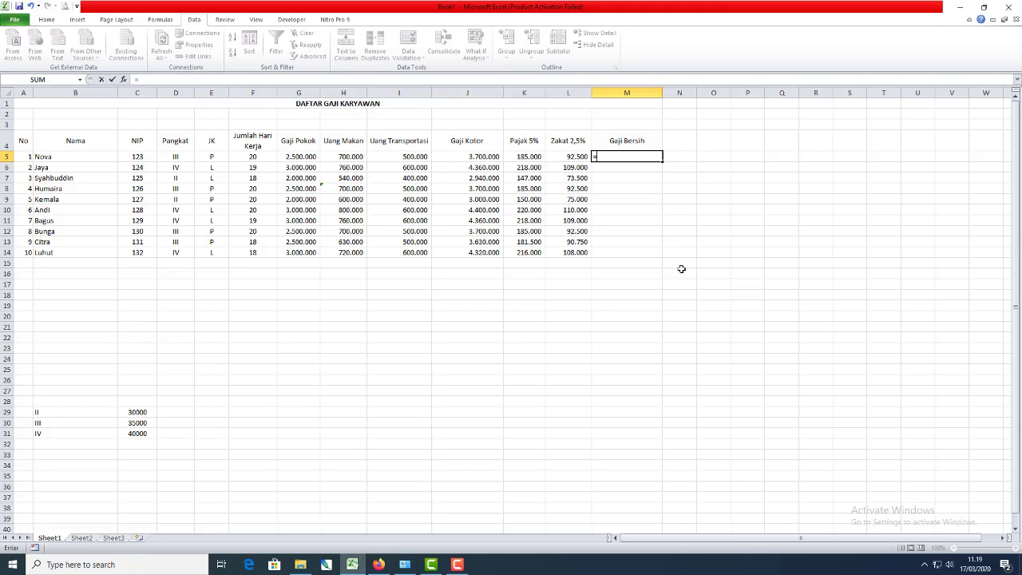
click(483, 158)
text(-SUM()
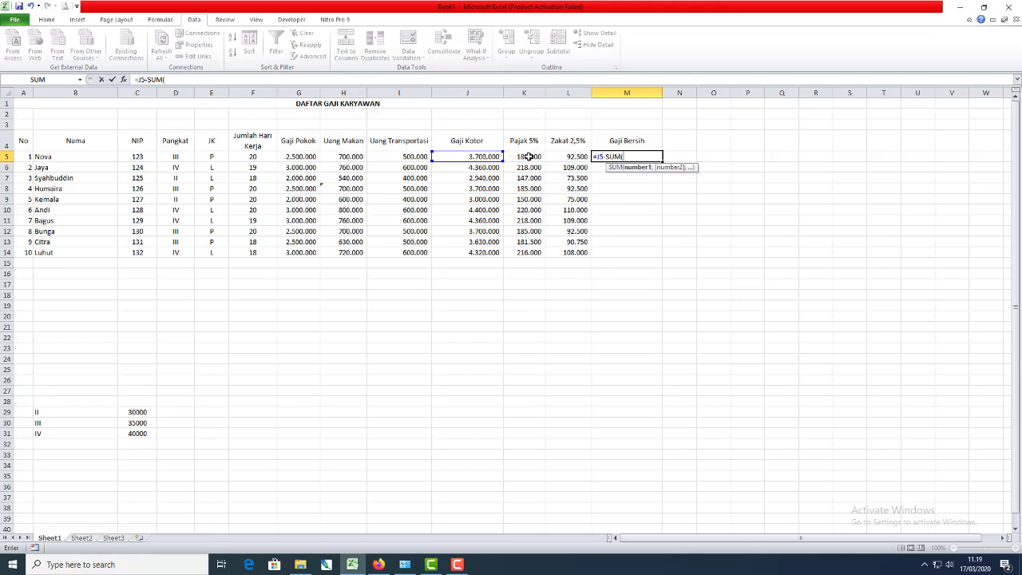
drag(529, 157, 556, 156)
text())
key(Return)
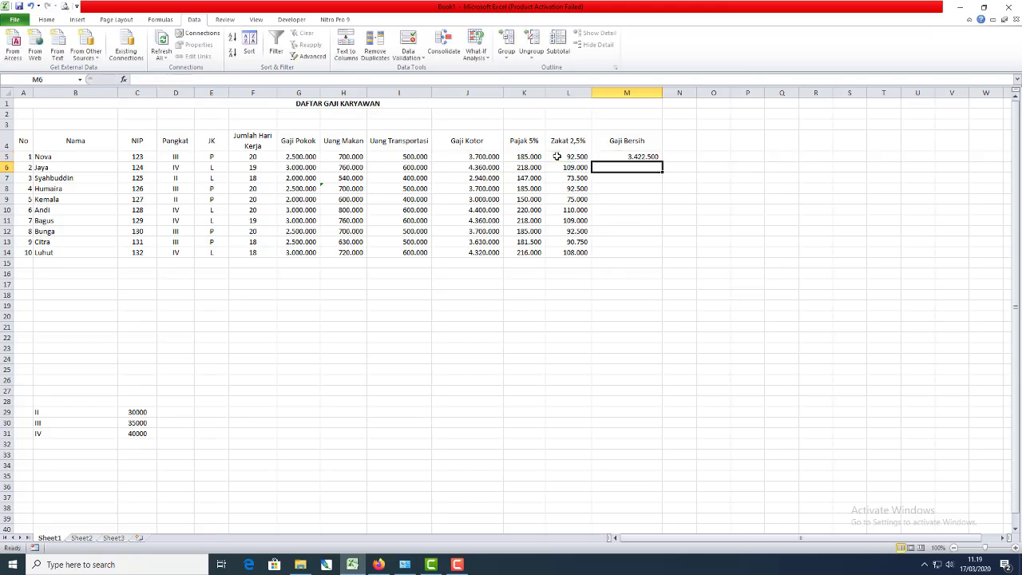
- Copy the Gaji Bersih formula from M5 to M6 through M14
key(Up)
key(ctrl+c)
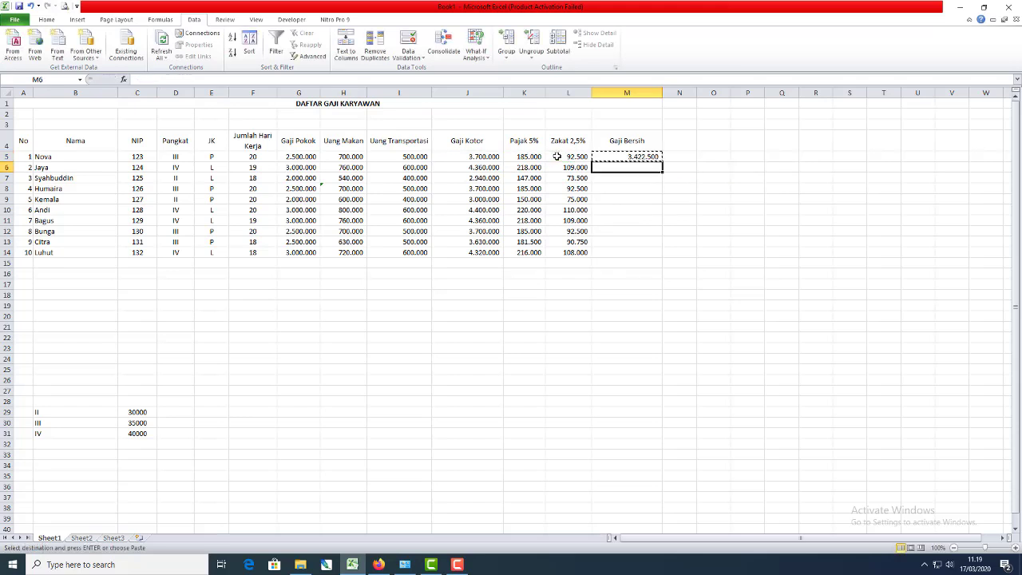
key(Down)
key(shift+Down)
key(shift+Down)
key(shift+Down)
key(shift+Down)
key(shift+Down)
key(shift+Down)
key(shift+Down)
key(shift+Down)
key(Return)
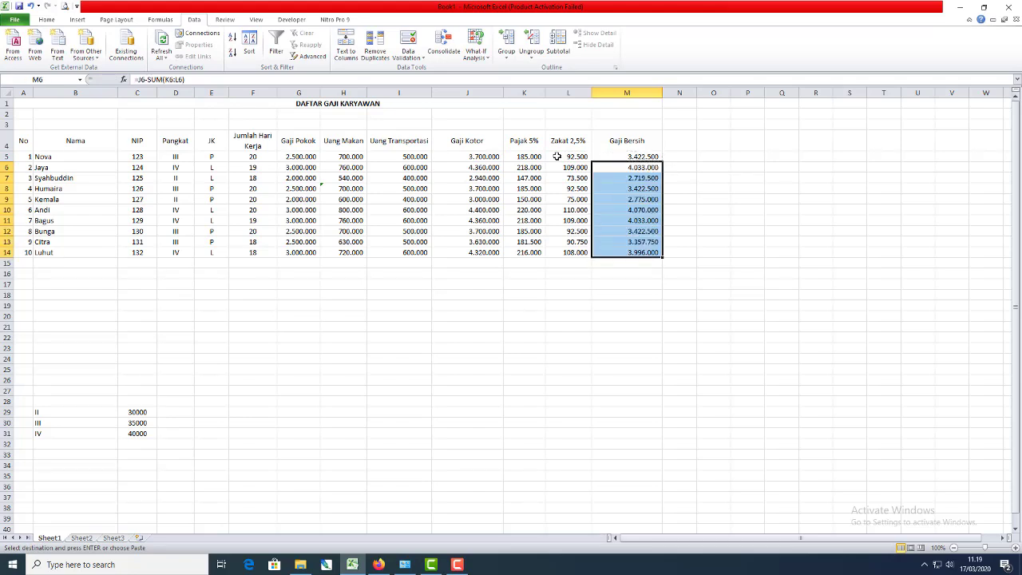
- Enter the label Jumlah in L15 below the Zakat 2,5% column
key(Down)
key(Down)
key(Down)
key(Down)
key(Down)
key(Down)
key(Down)
key(Down)
key(Down)
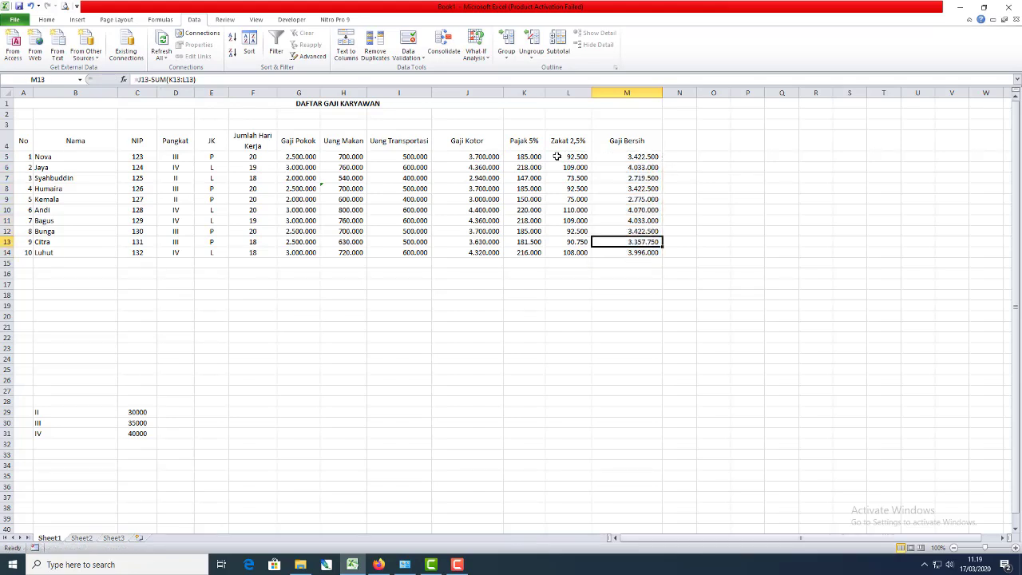
key(Left)
text(JUML)
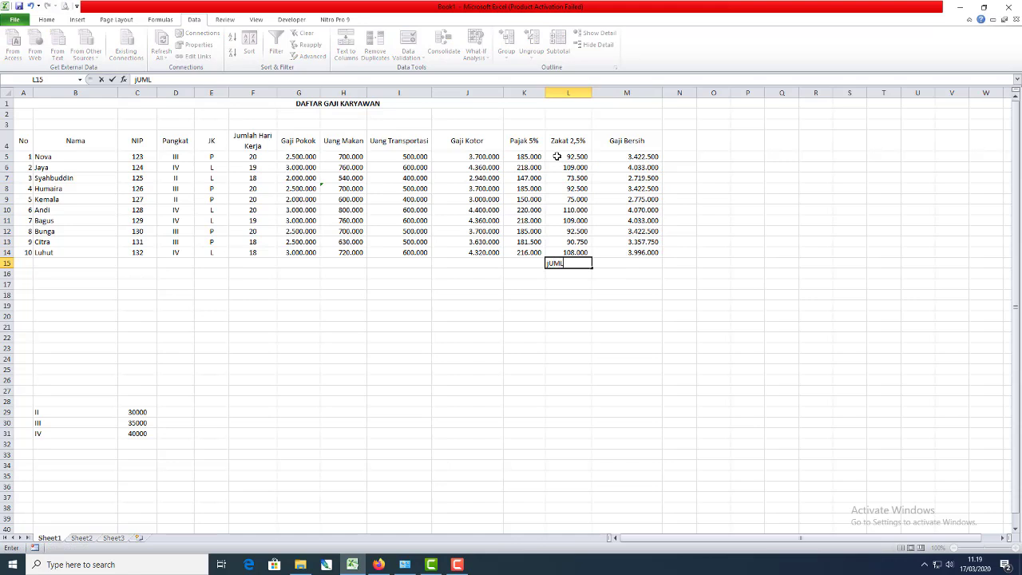
text(ah)
key(Return)
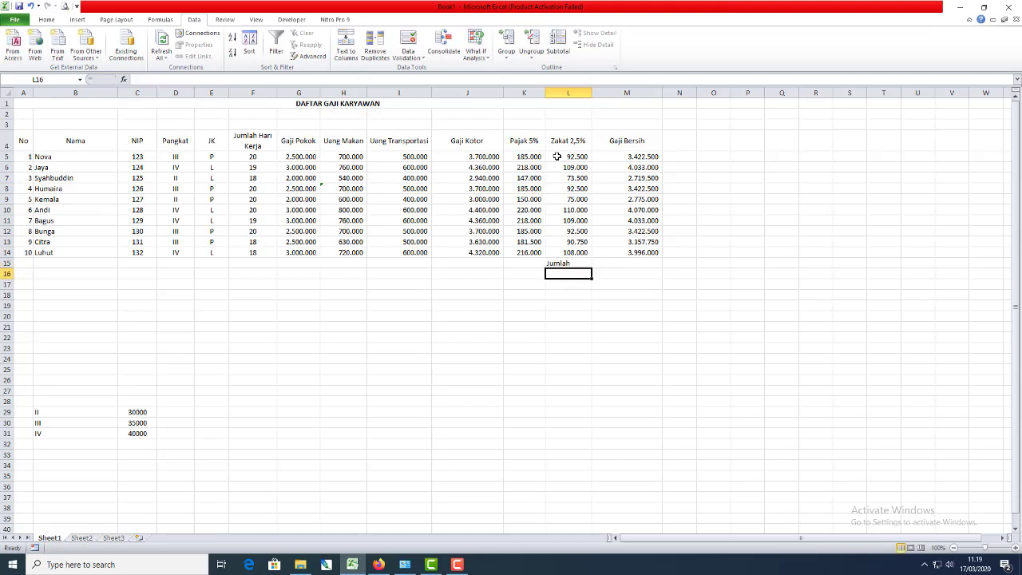
- Enter the summary labels Rata-Rata, Max and Min in L16 through L18 below Jumlah
text(Rata)
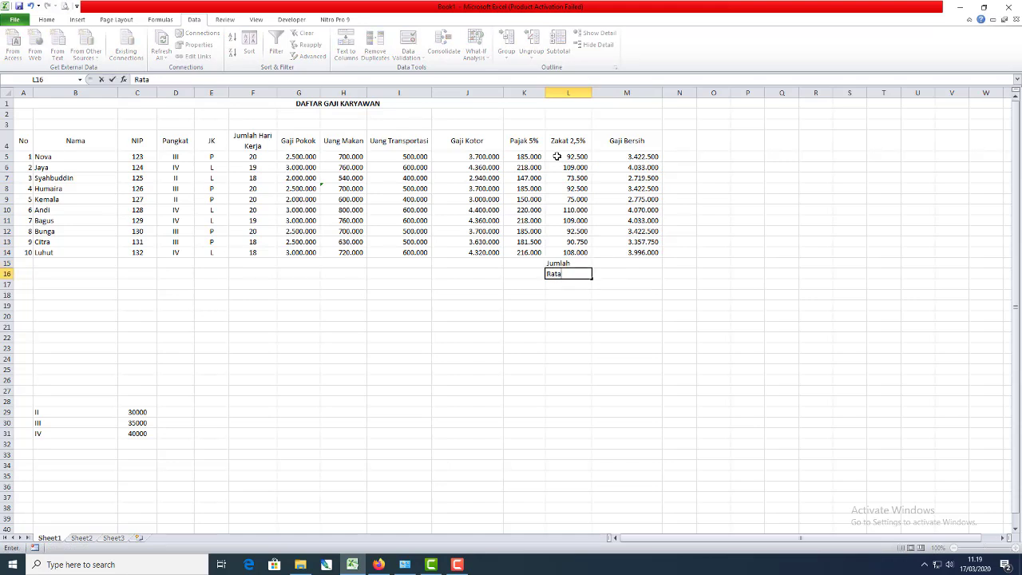
text(-Rata)
key(Return)
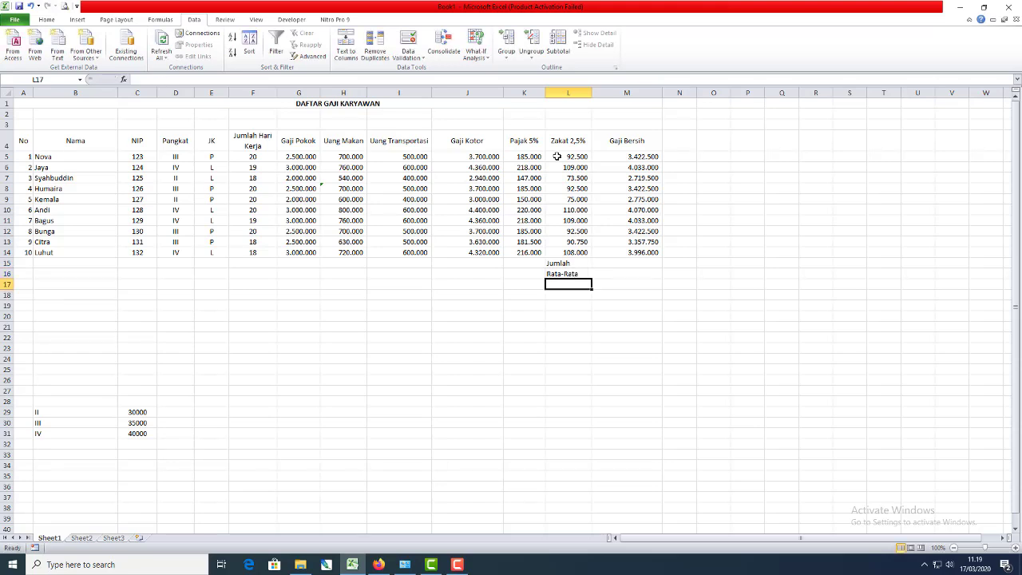
text(Max)
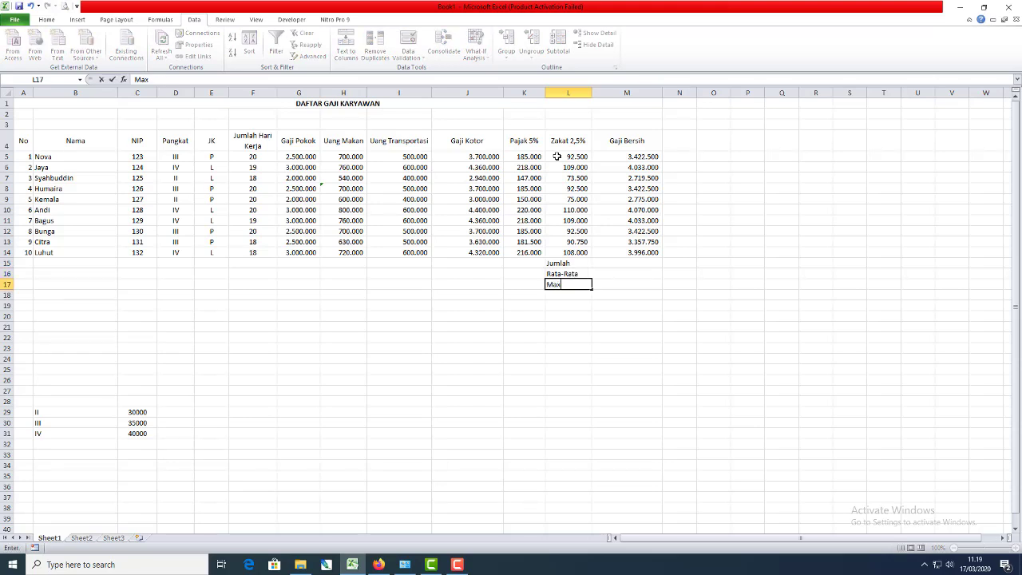
key(Return)
text(Min)
key(Return)
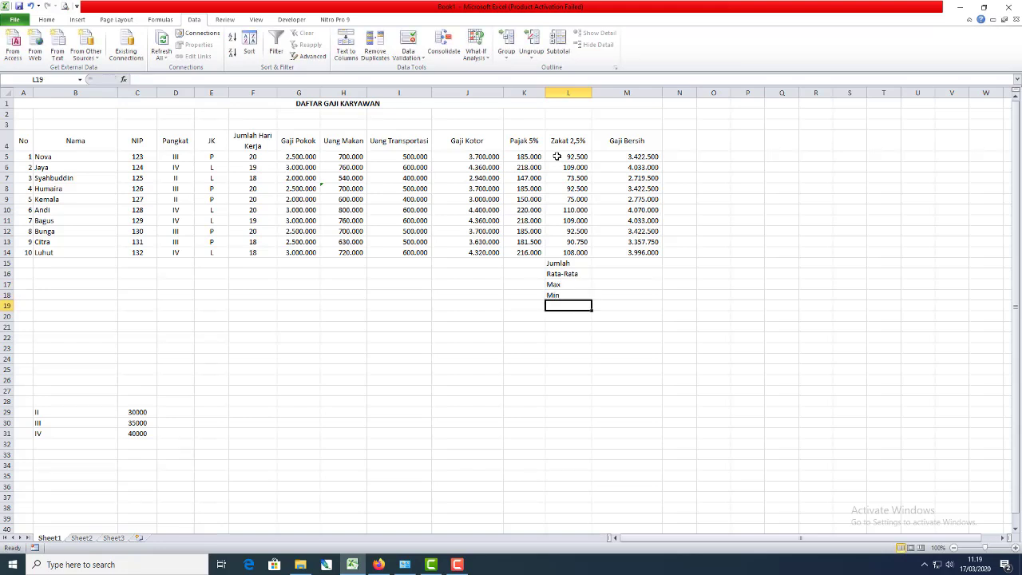
- Enter the Jumlah formula =SUM(M5:M14) in M15 to total the Gaji Bersih column
key(Up)
key(Up)
key(Up)
key(Up)
key(Right)
text(=)
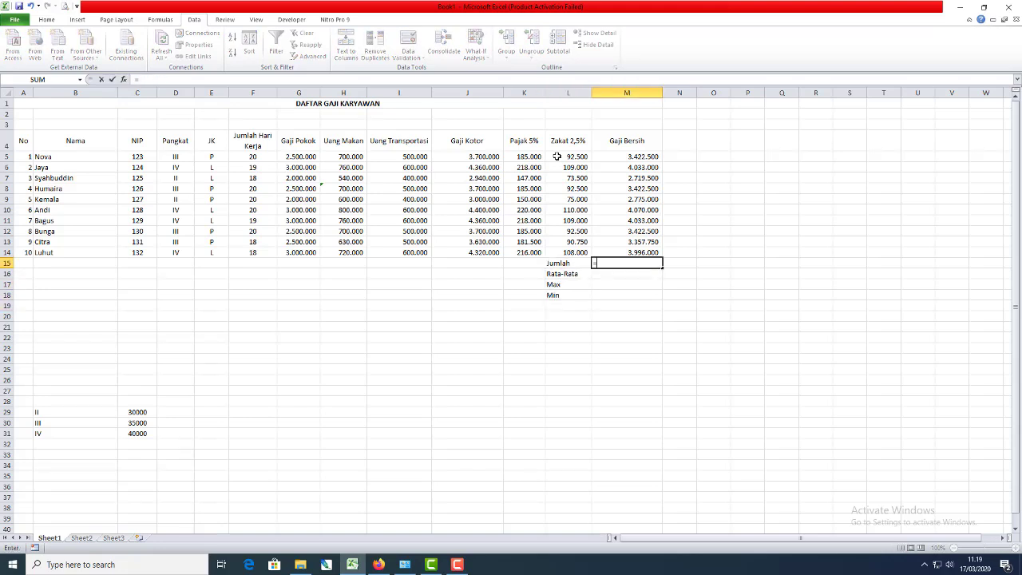
text(sum()
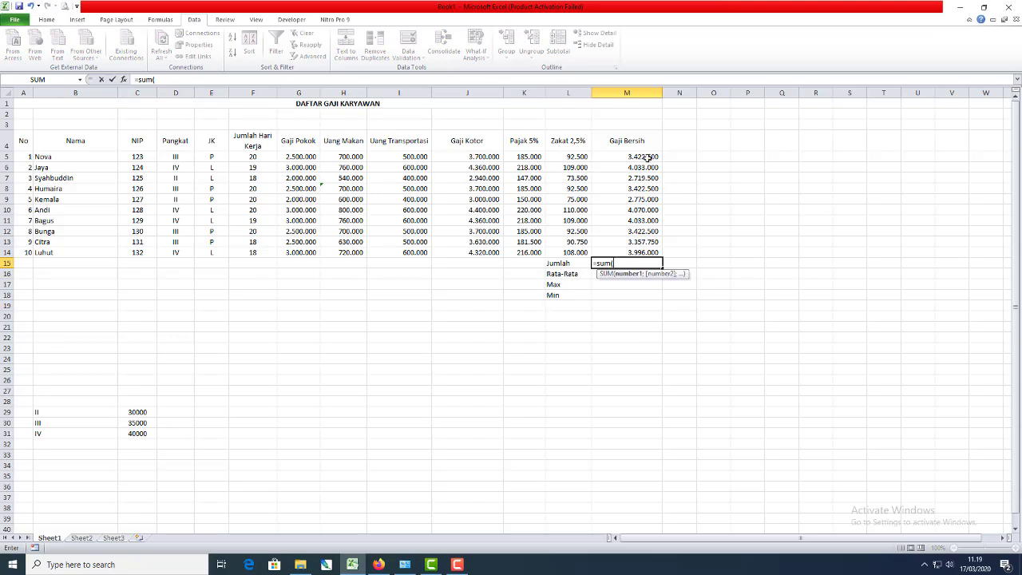
drag(647, 158, 643, 248)
text())
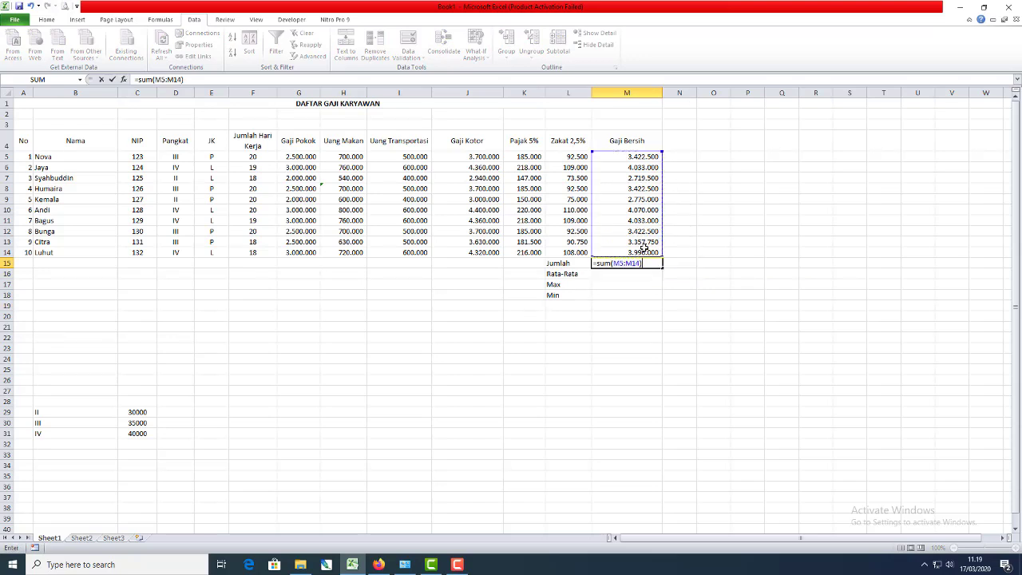
key(Return)
key(Up)
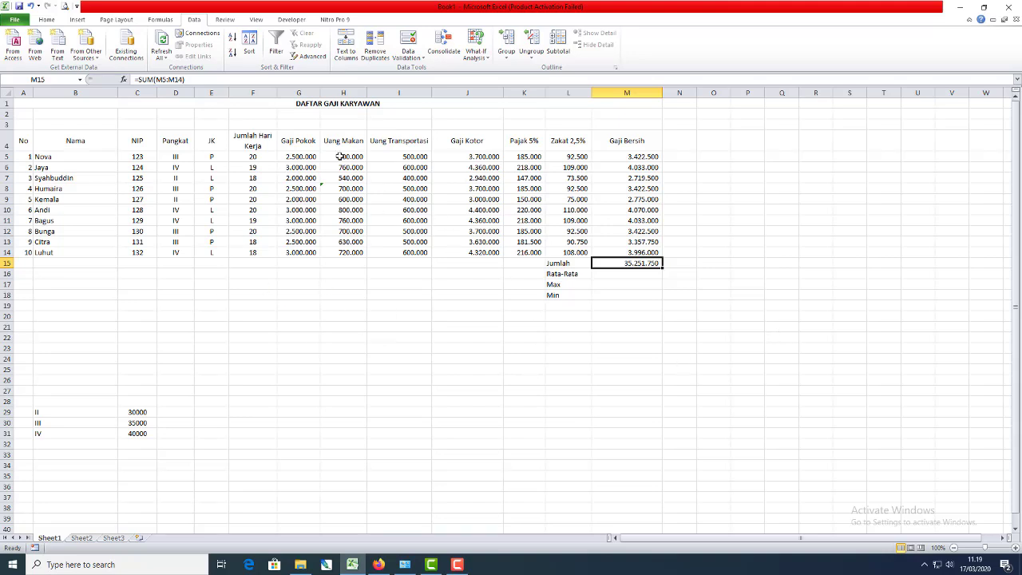
- Calculate the Rata-Rata in cell M16 with =AVERAGE(M5:M14) over the Gaji Bersih values
click(261, 91)
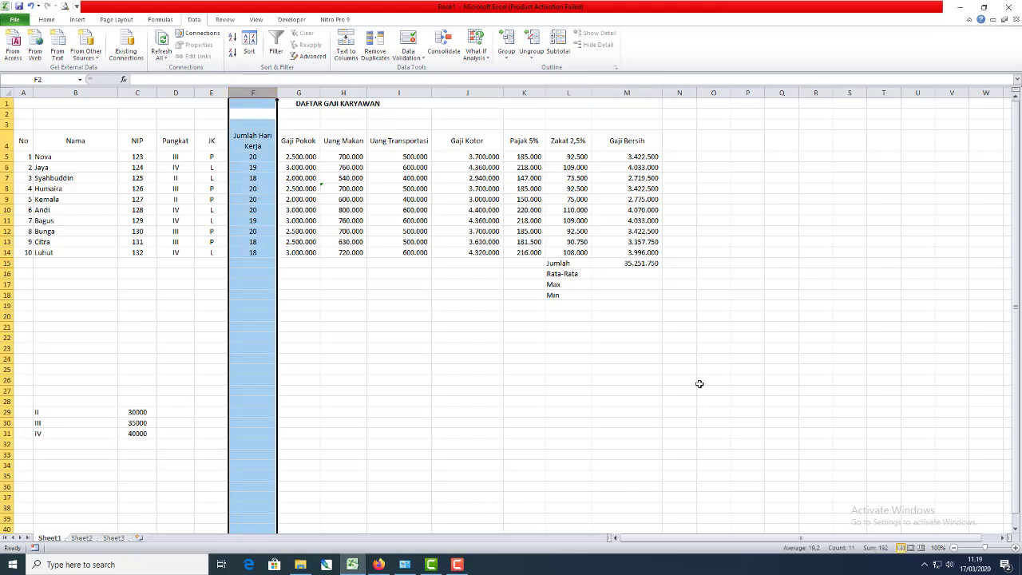
click(625, 263)
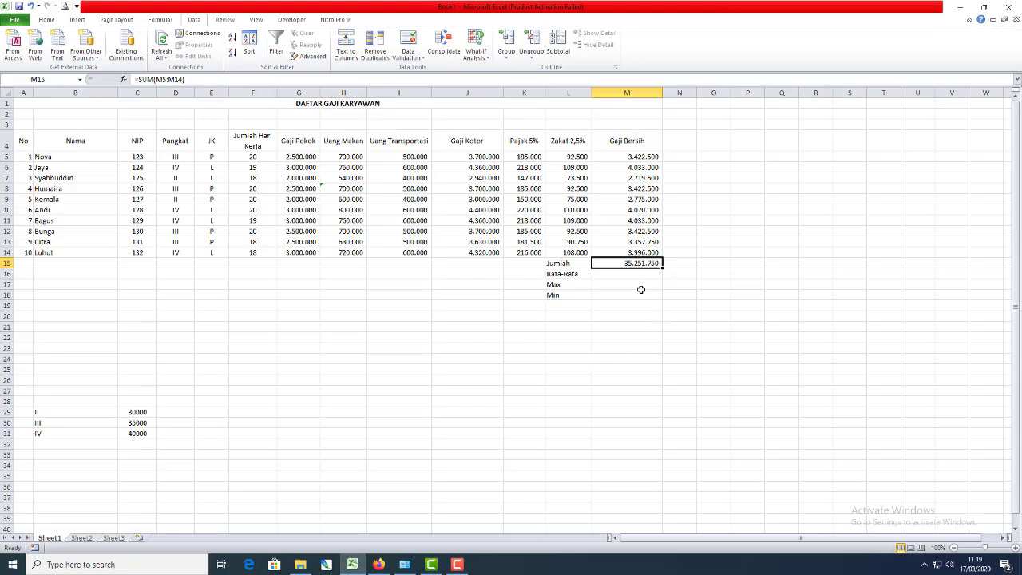
click(617, 273)
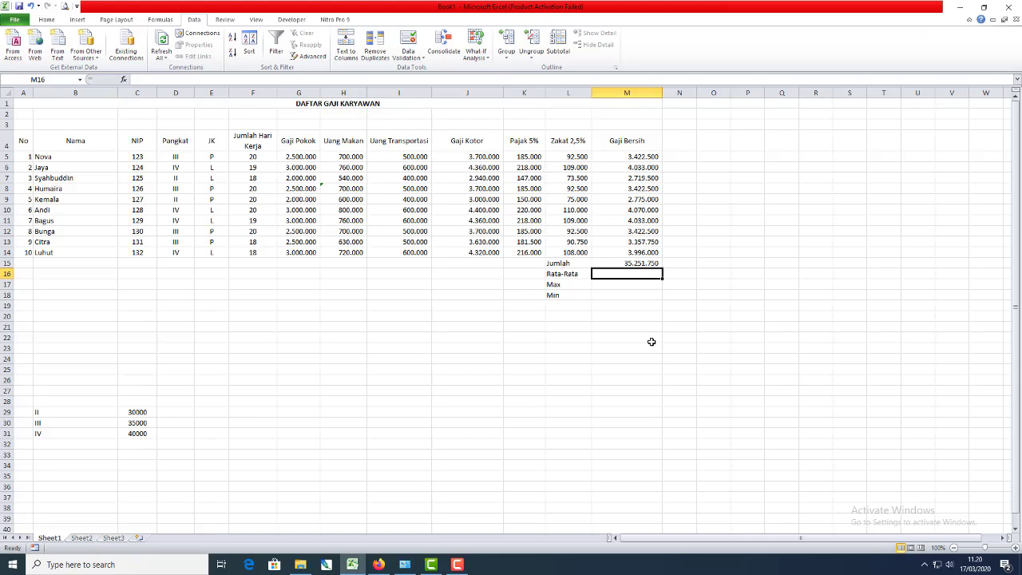
text(=)
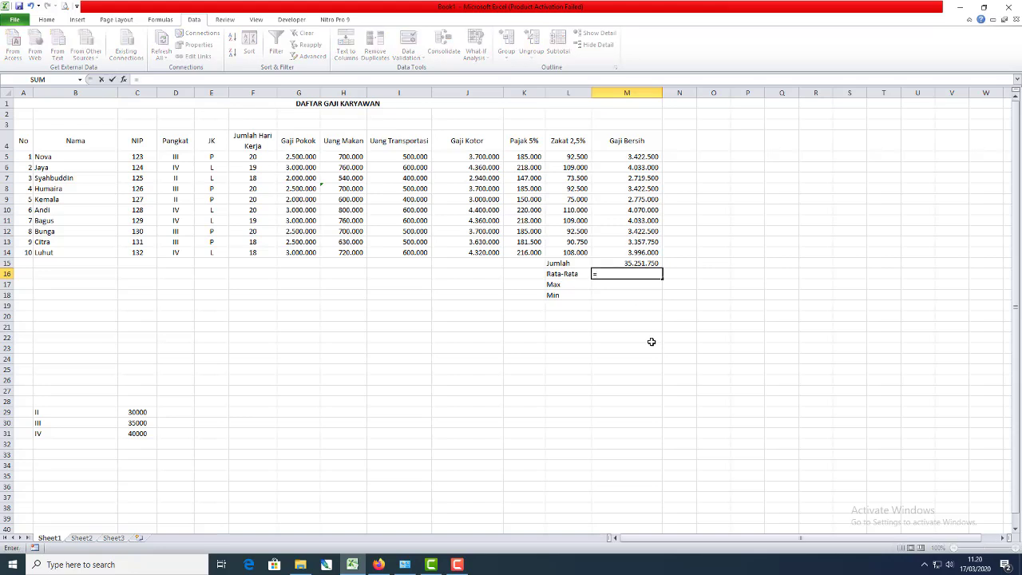
text(average()
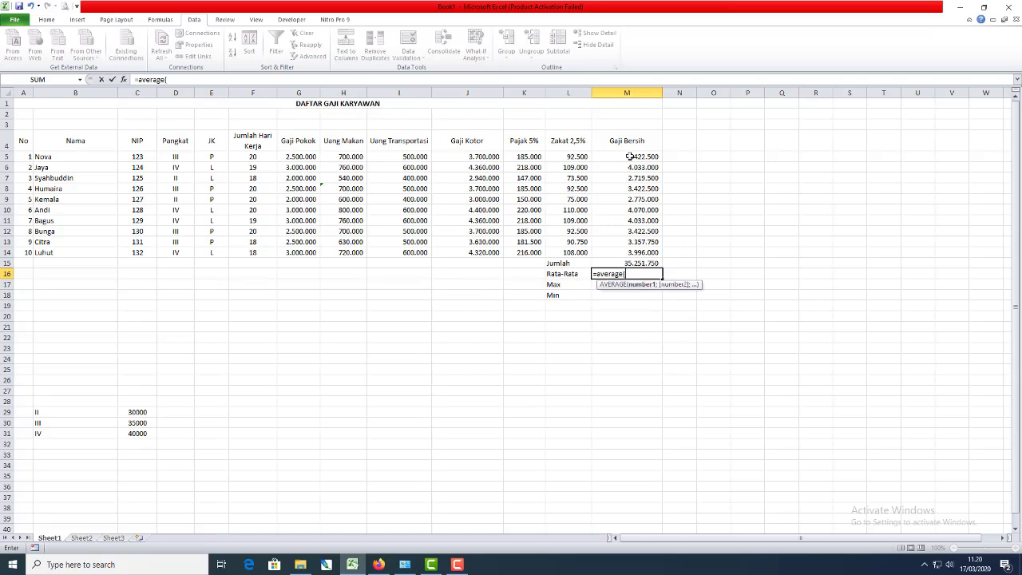
drag(629, 157, 633, 249)
text())
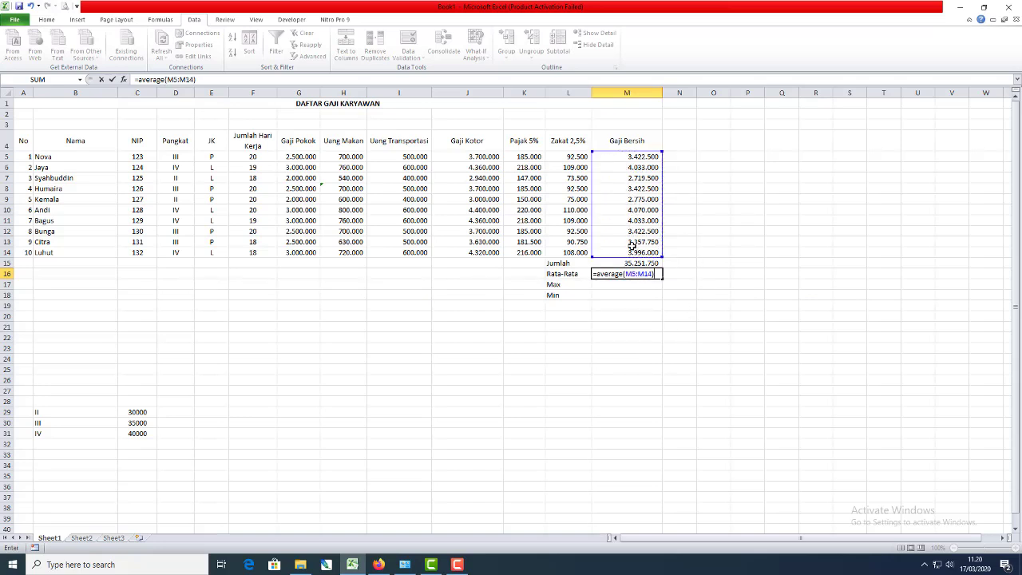
key(Return)
- Enter the cross-check formula =SUM(M5:M14)/10 in cell O16 to calculate the average manually
key(Right)
key(Right)
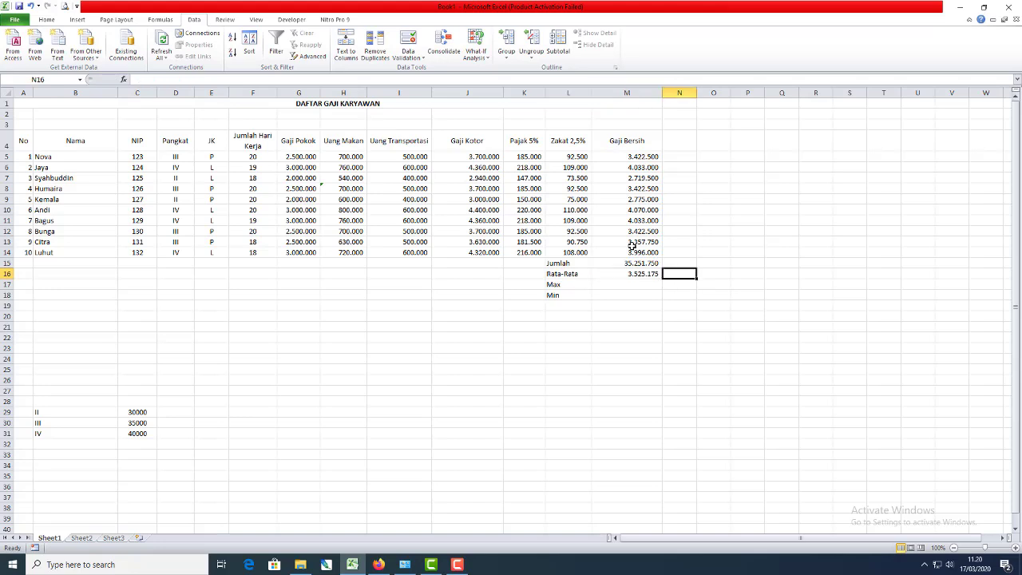
text(=)
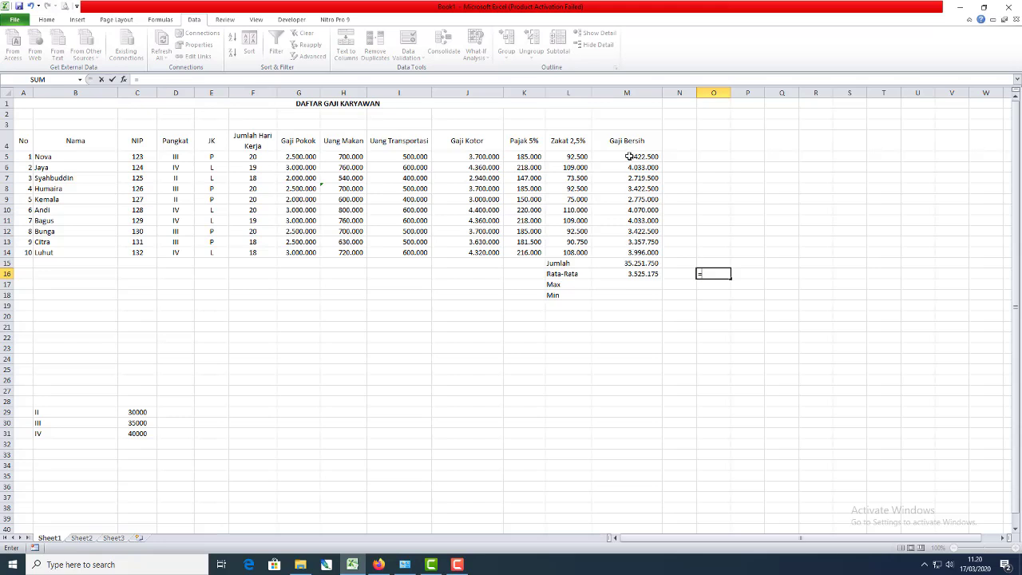
drag(629, 156, 621, 251)
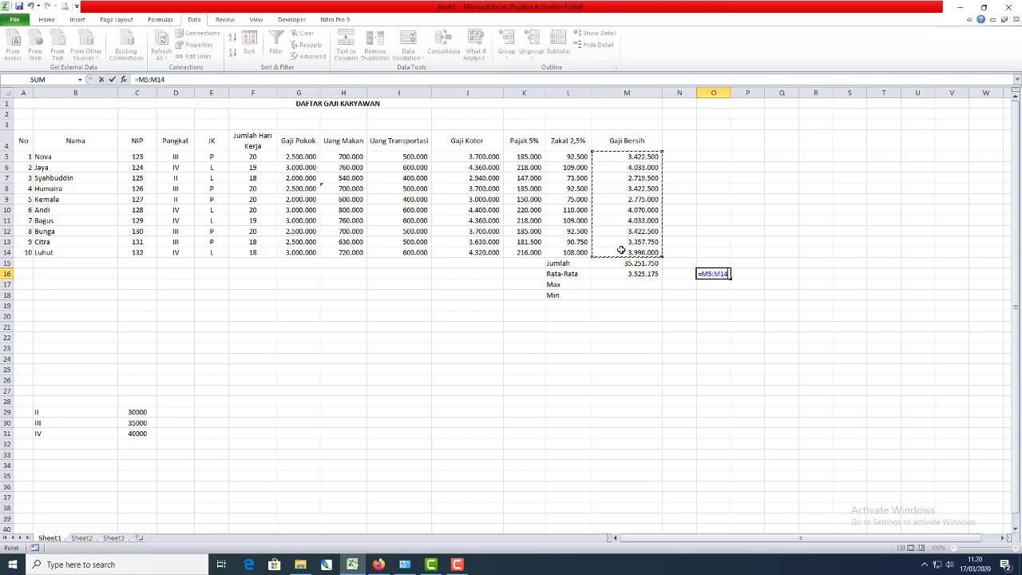
key(Escape)
text(=)
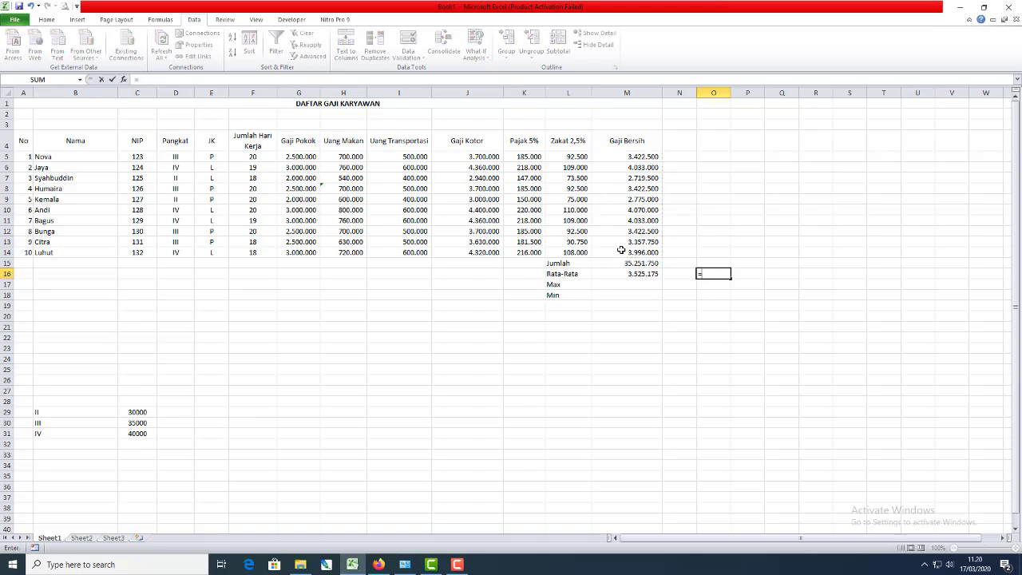
text(sum()
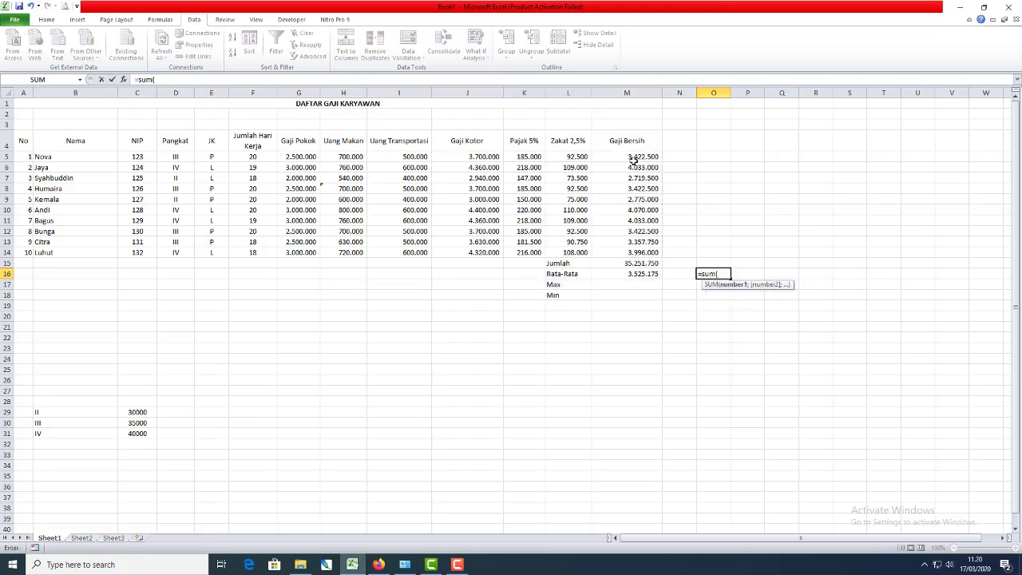
drag(633, 158, 639, 252)
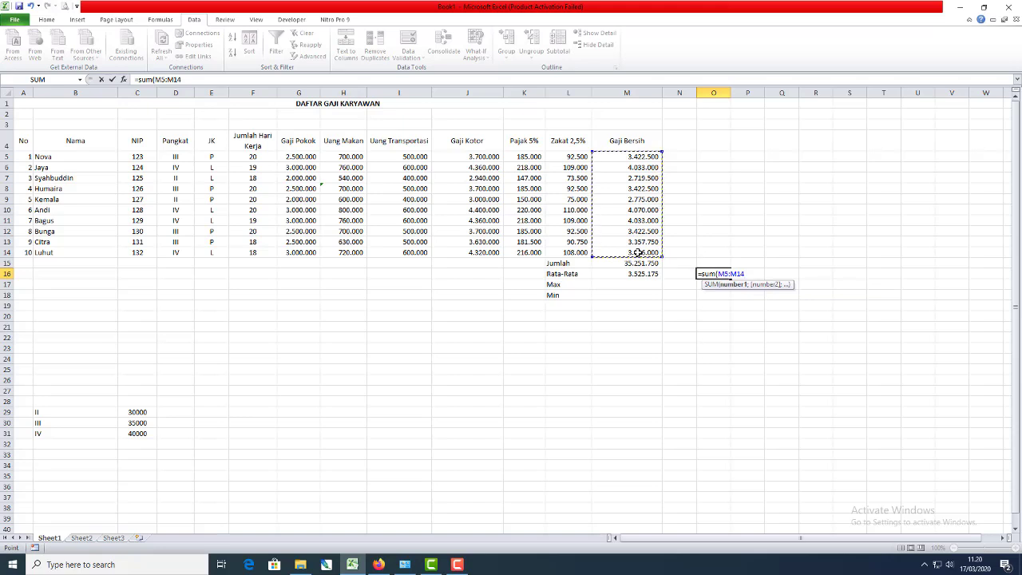
text()/10)
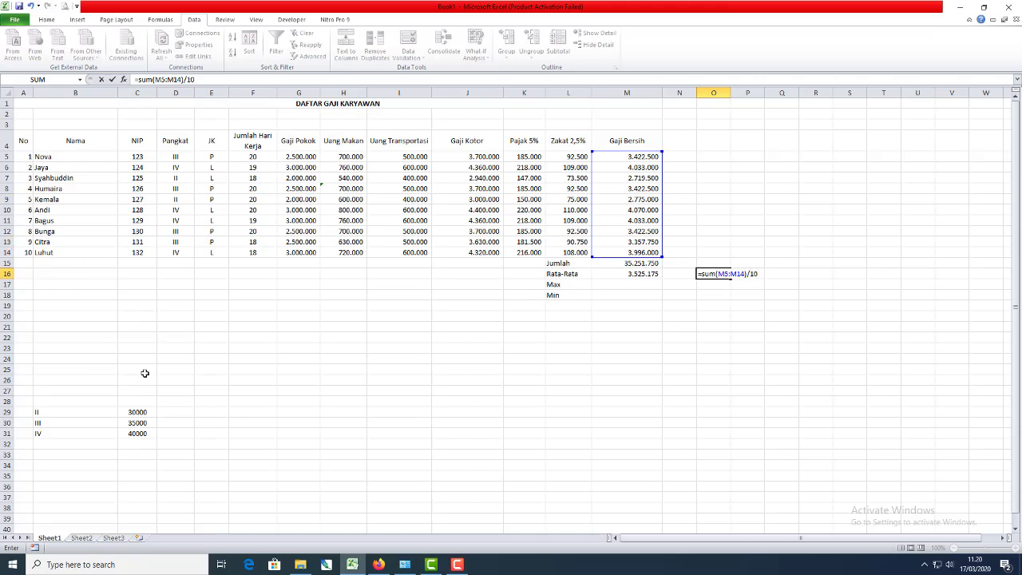
key(ctrl+Return)
- Compare the averages in M16 and O16, and clear the cross-check formula from O16
key(Left)
key(Left)
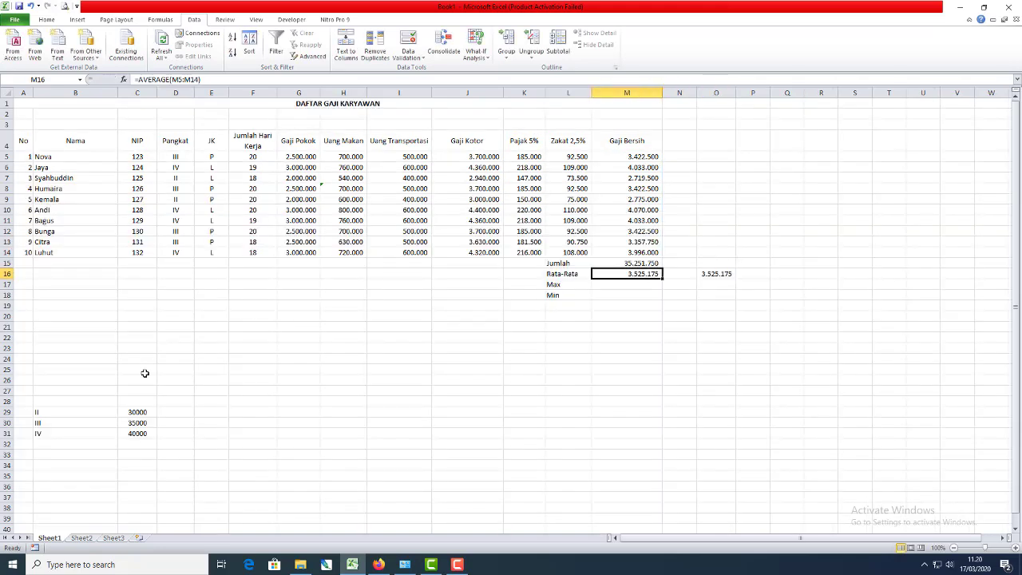
key(Right)
key(Right)
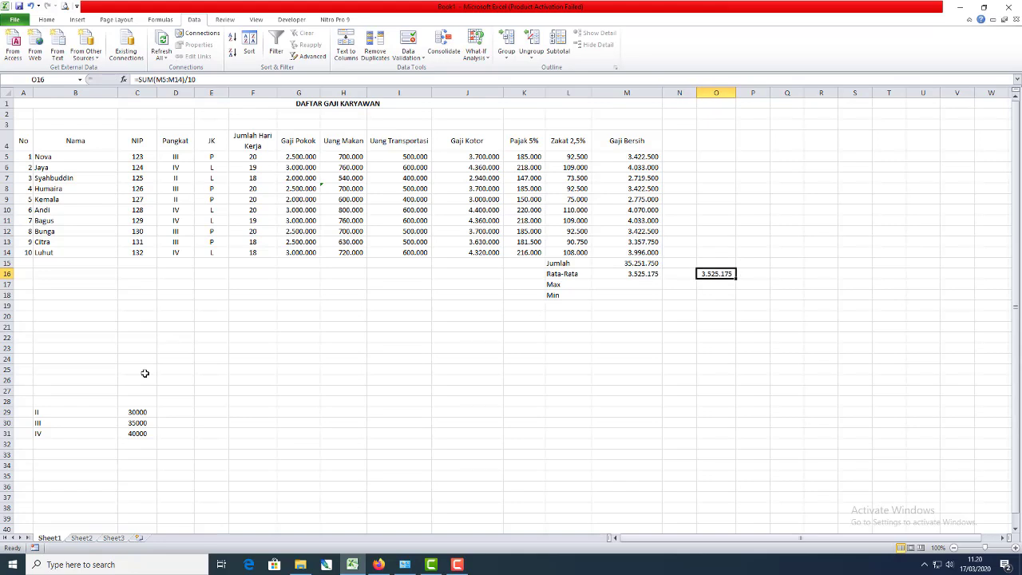
key(Left)
key(Left)
key(Right)
key(Right)
key(Delete)
key(Left)
key(Left)
- Calculate the highest Gaji Bersih value in cell M17 with =MAX(M5:M14)
key(Down)
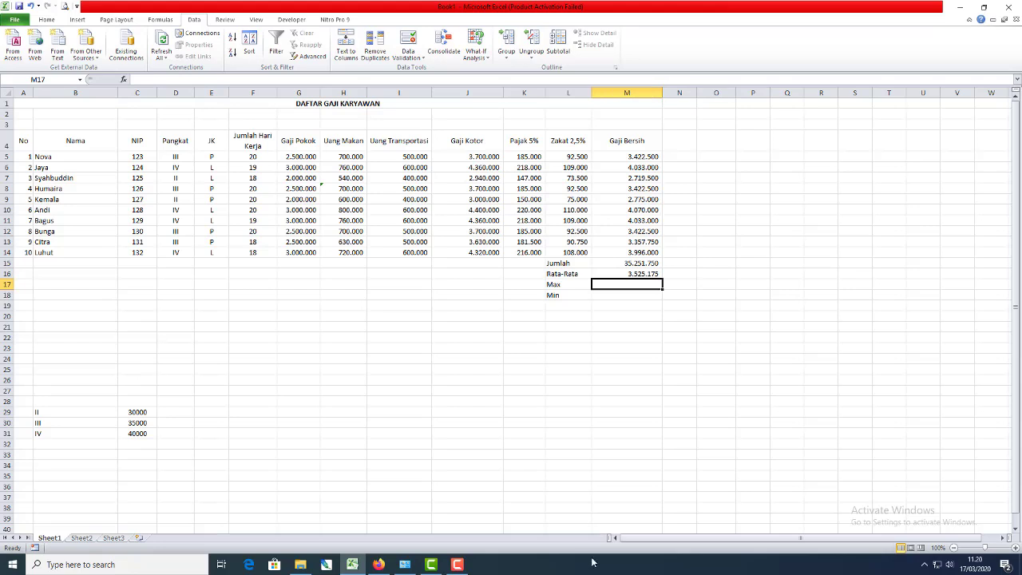
text(=)
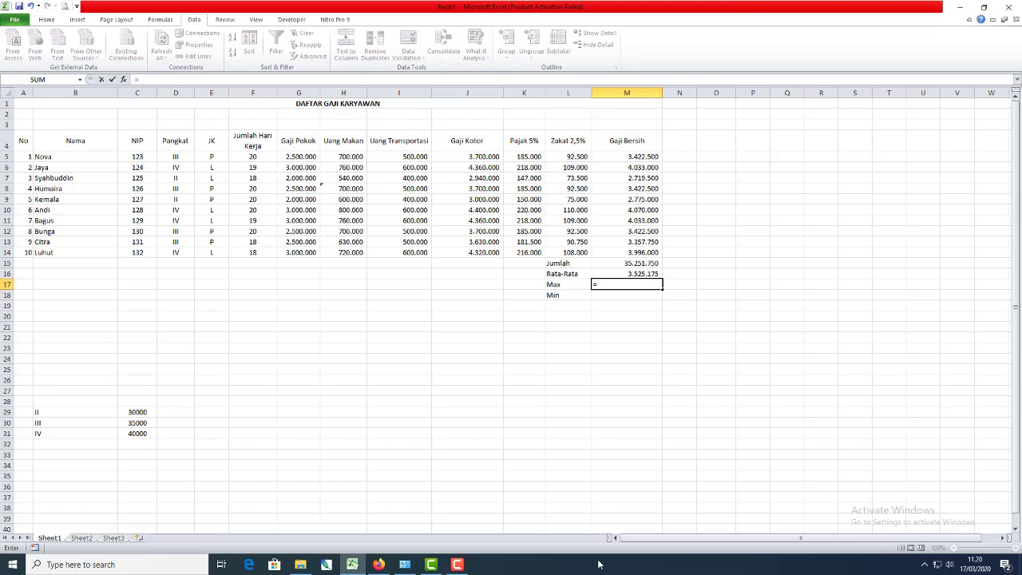
text(a)
key(BackSpace)
text(ma)
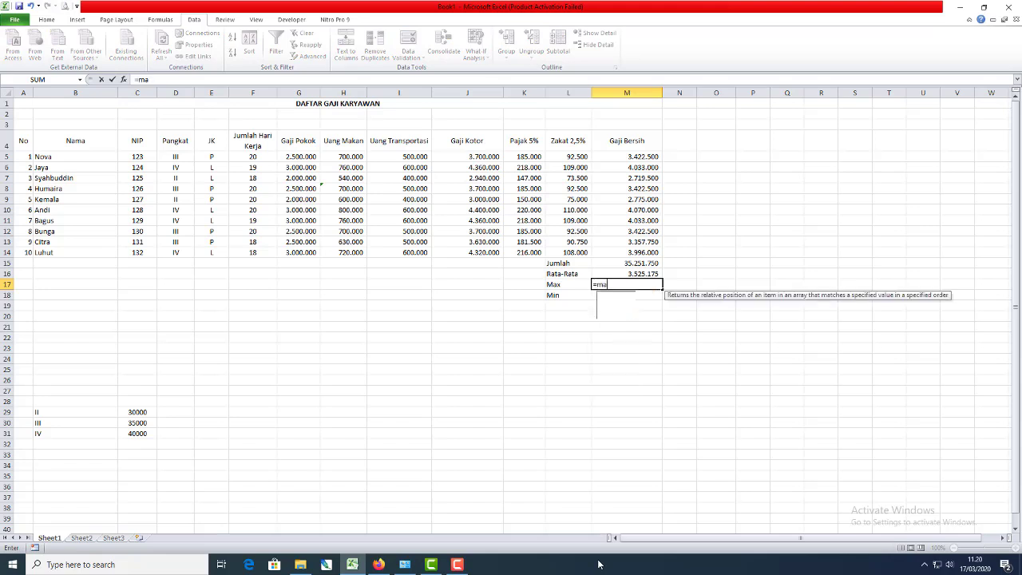
text(x()
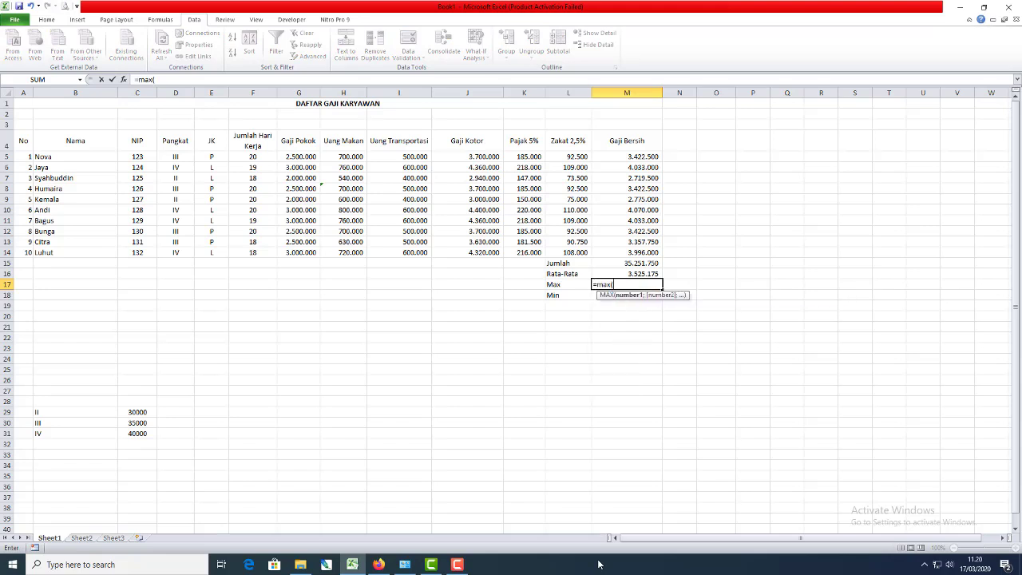
drag(626, 158, 637, 253)
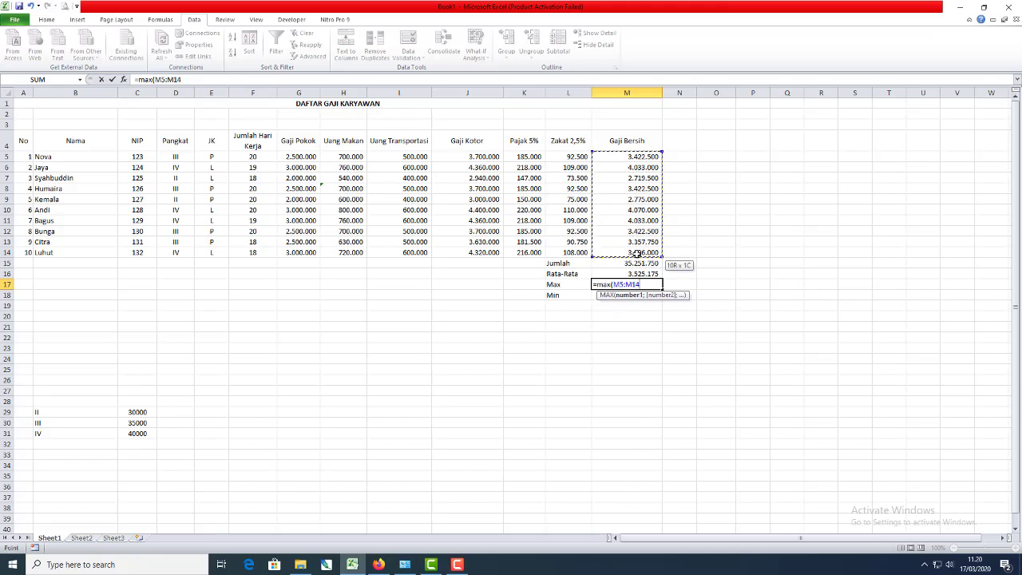
text())
key(Return)
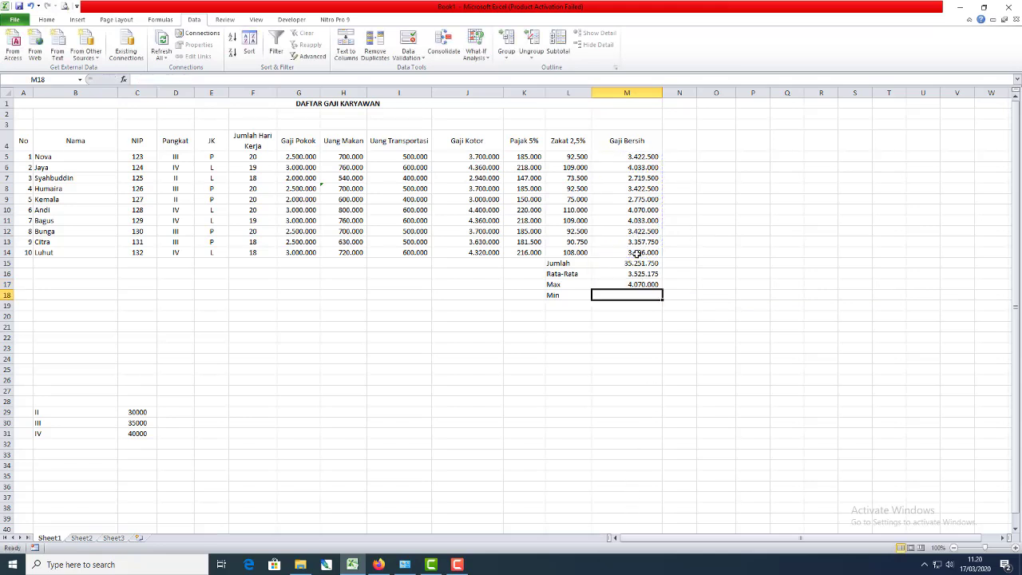
- Calculate the lowest Gaji Bersih value in cell M18 with =MIN(M5:M14)
text(=mi)
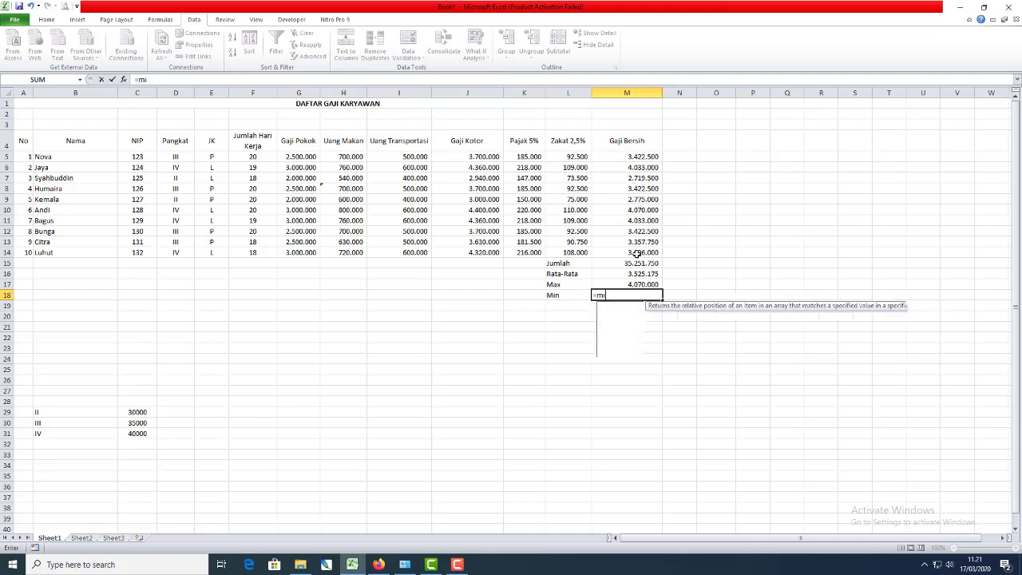
text(n()
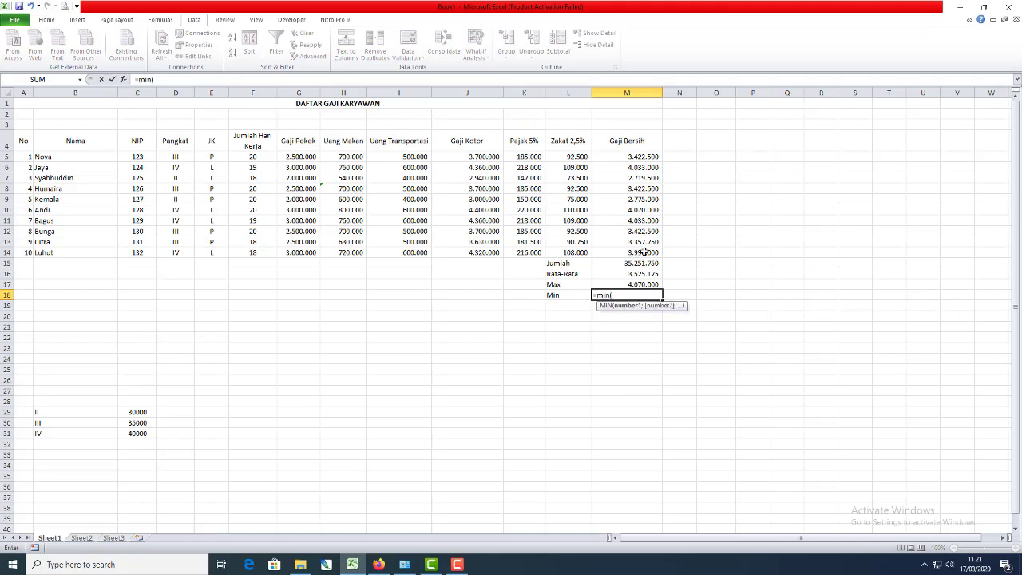
drag(642, 157, 646, 250)
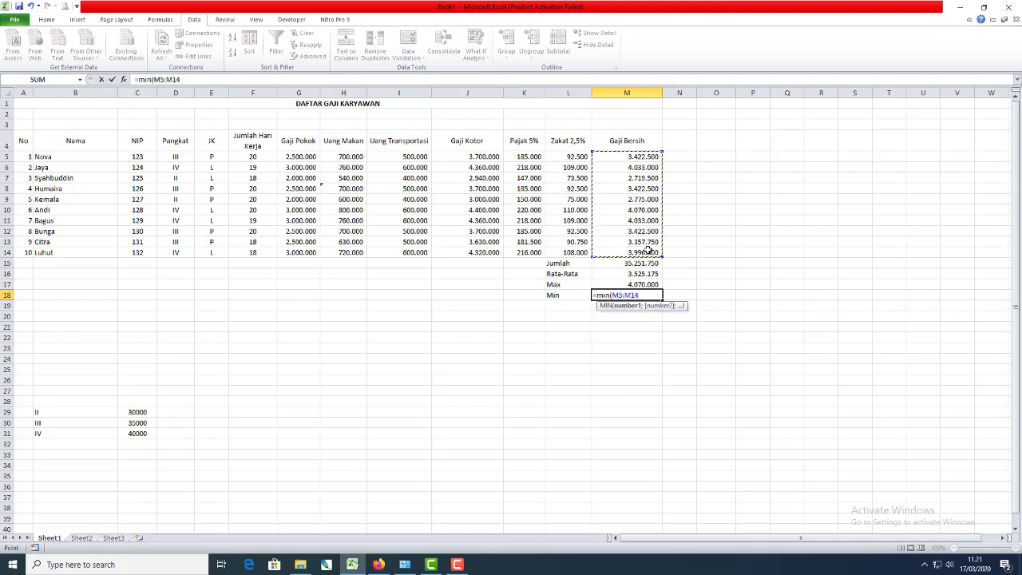
text())
key(Return)
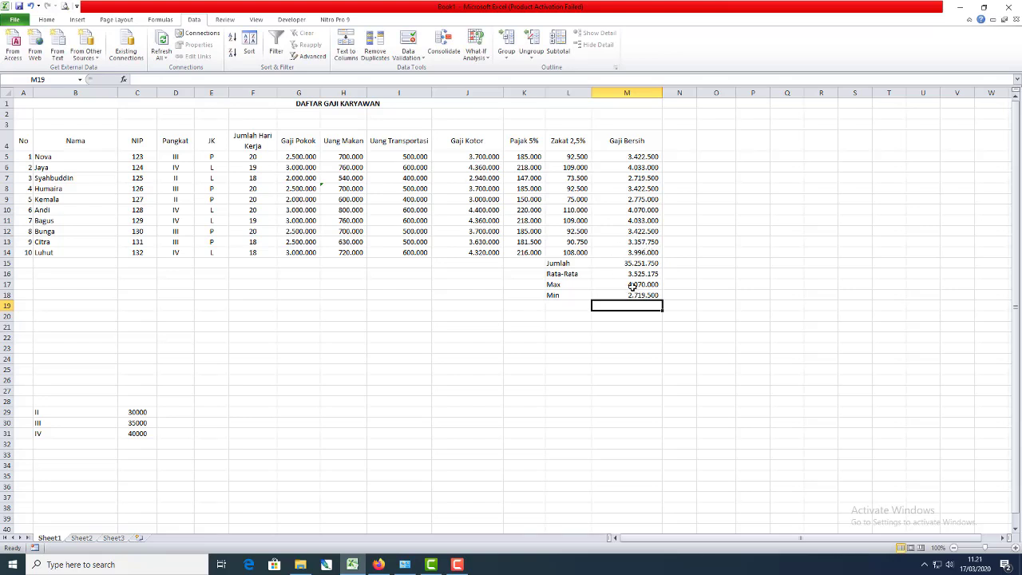
- Check the Max and Min results against the matching values in the Gaji Bersih column
click(630, 286)
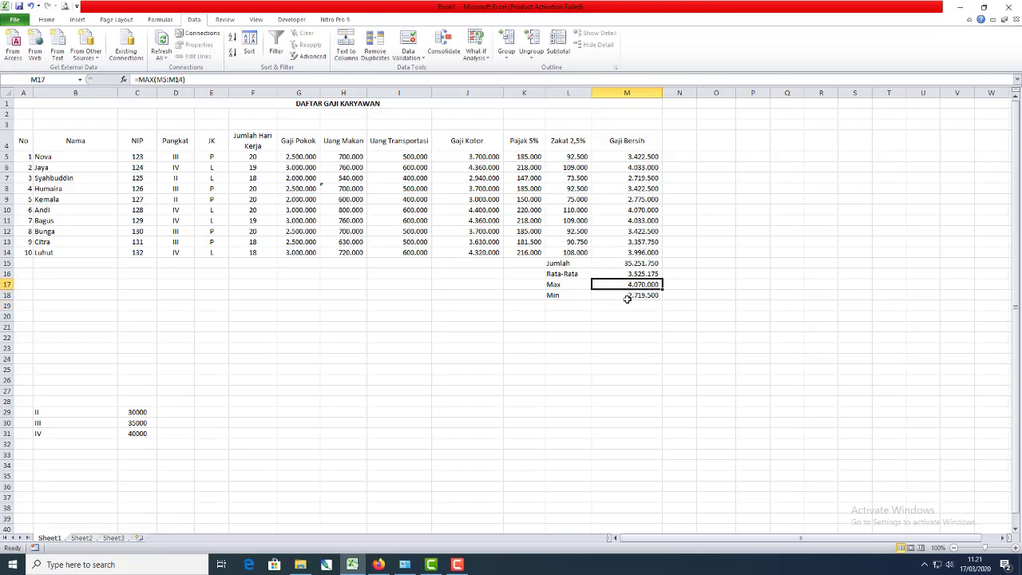
click(637, 210)
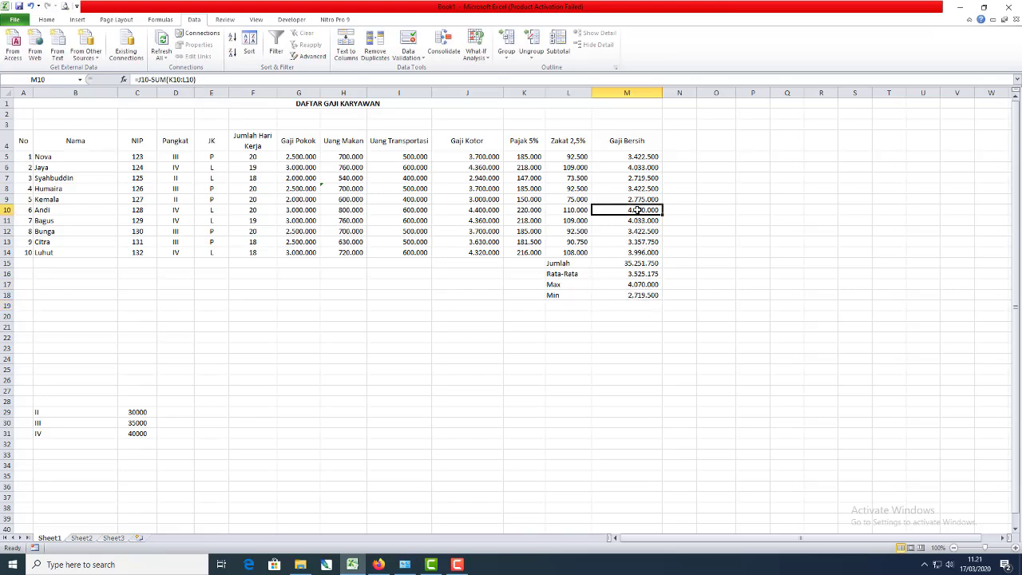
click(643, 295)
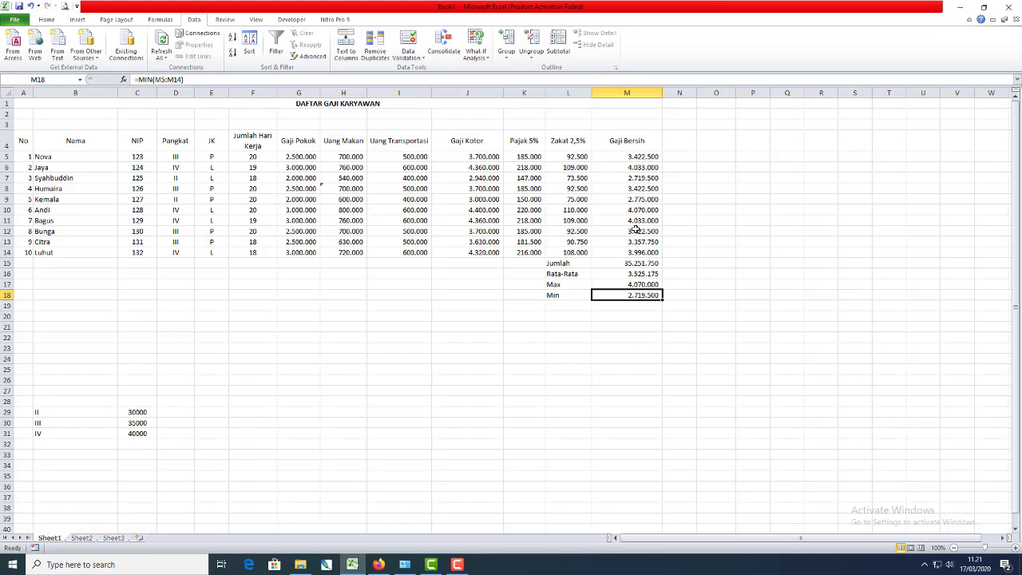
click(632, 180)
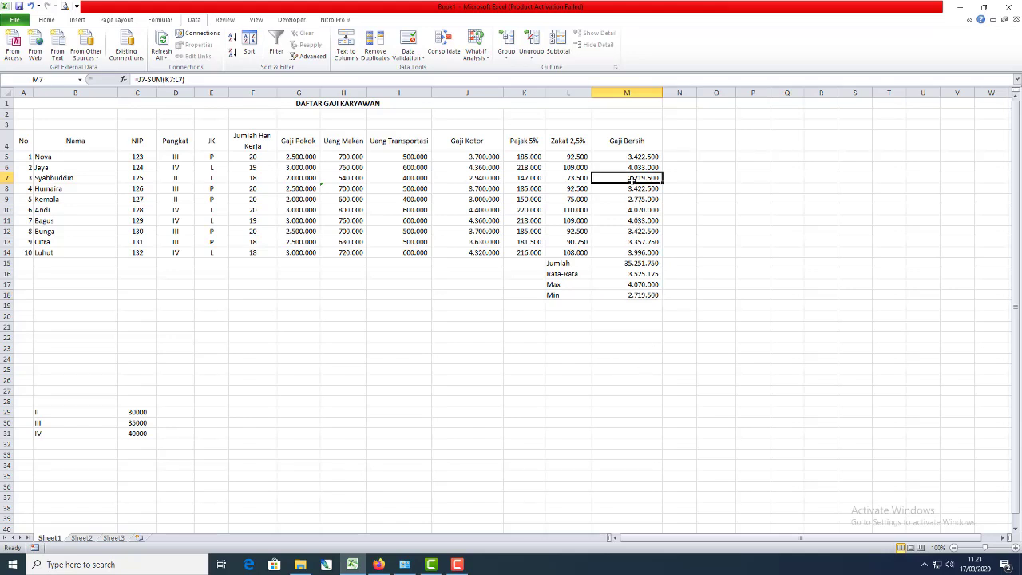
click(625, 339)
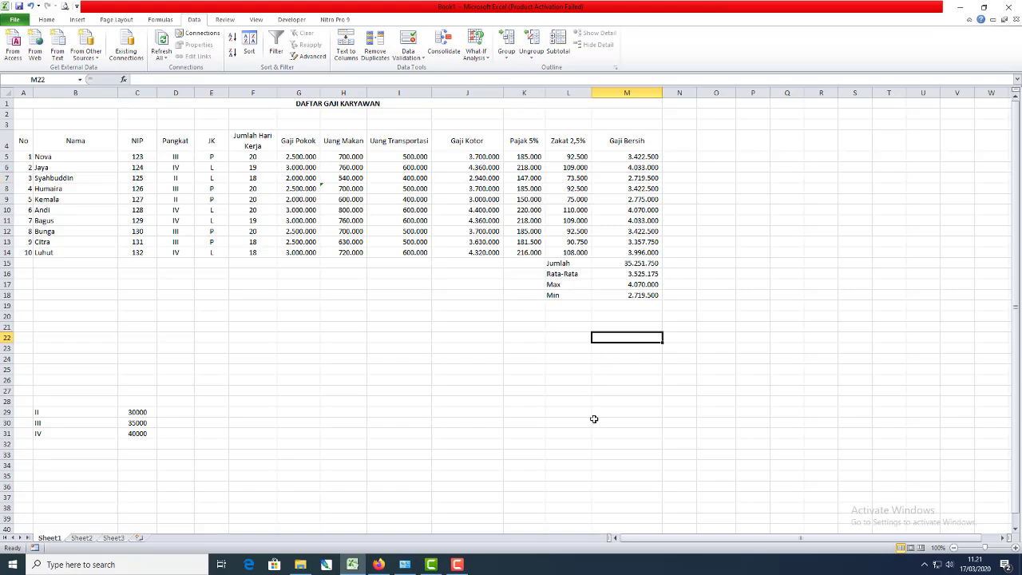
click(594, 377)
- Apply All Borders to the salary table in A4:M14, including its header row
drag(24, 141, 616, 253)
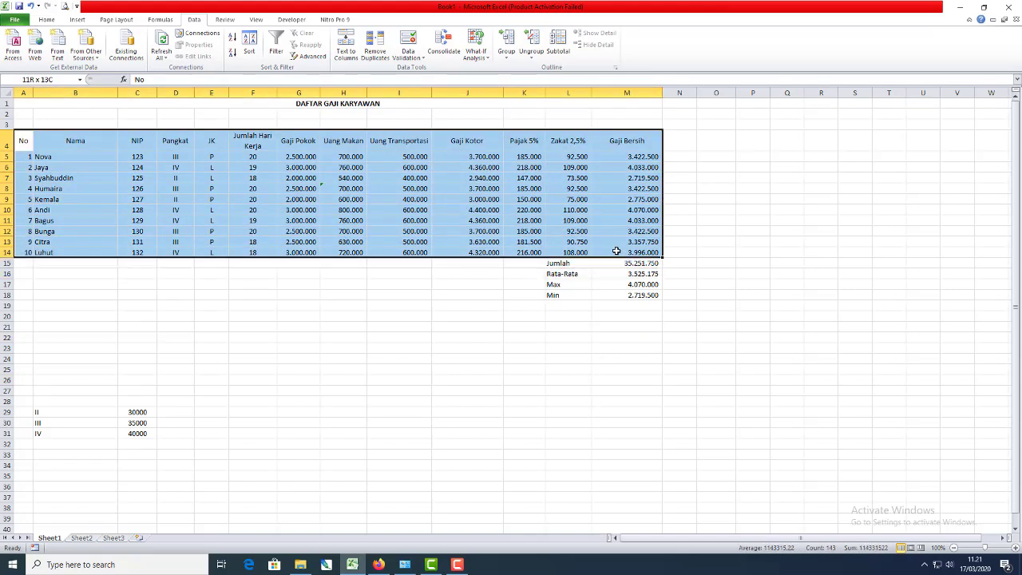
click(45, 19)
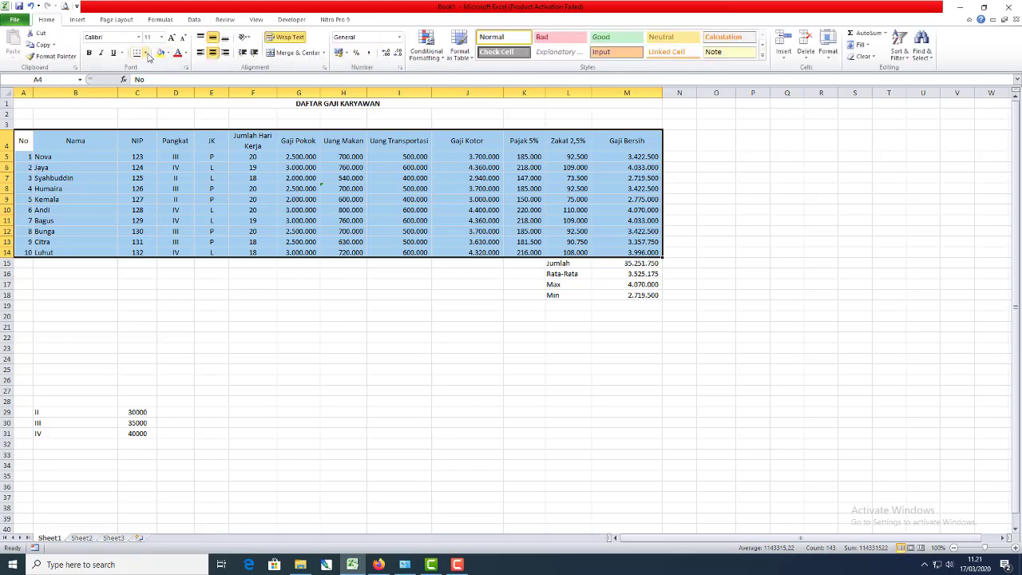
click(147, 53)
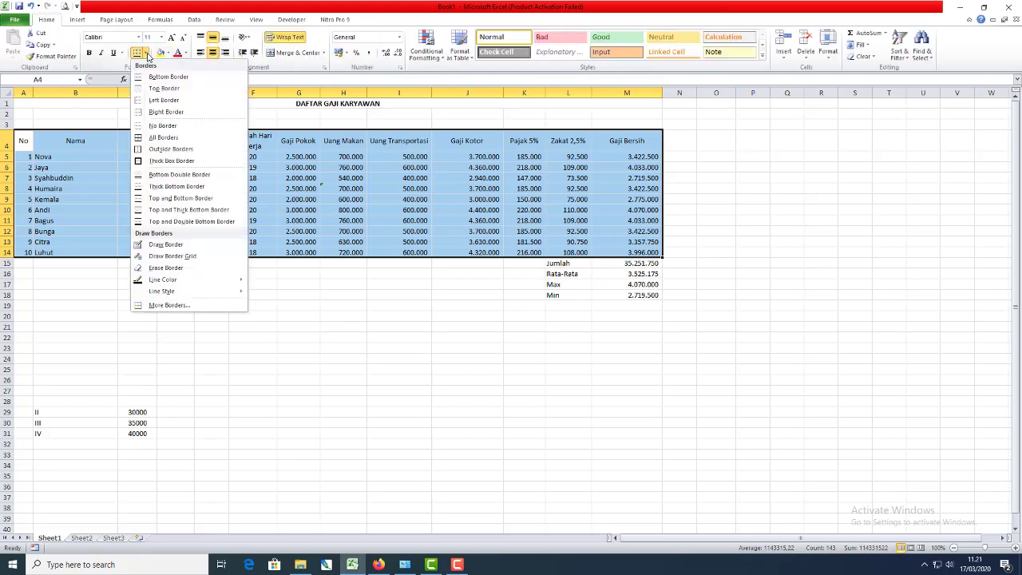
click(163, 138)
- Apply All Borders to the summary block in L15:M18 and deselect it
drag(573, 265, 639, 295)
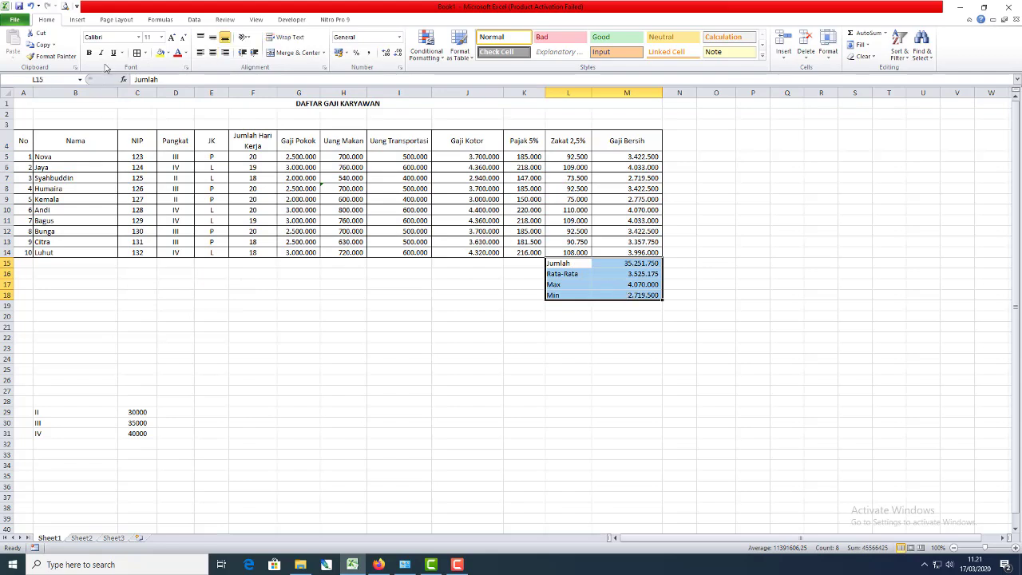
click(134, 52)
click(491, 392)
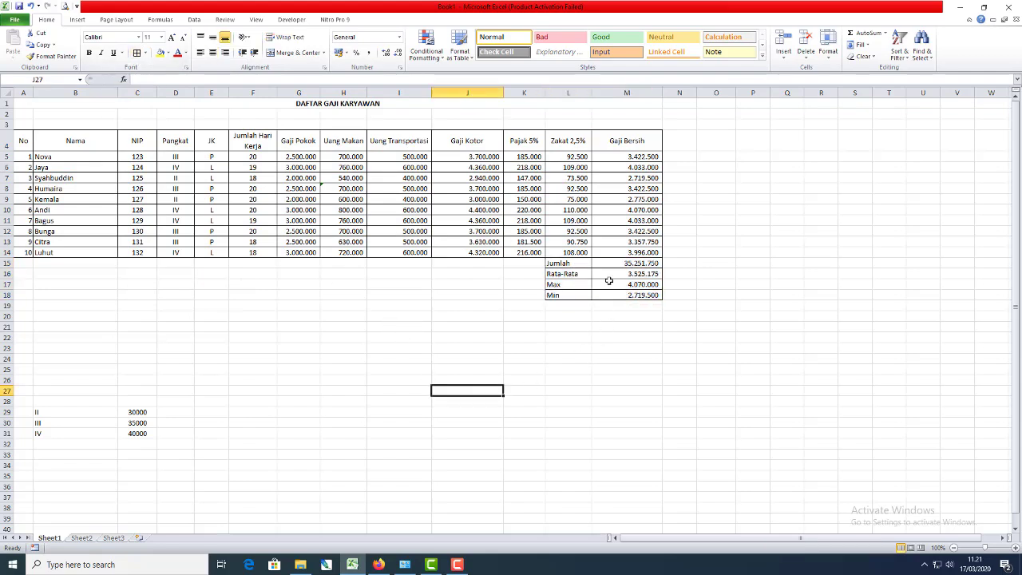
- Make the summary labels and values in L15:M18 bold
drag(615, 266, 635, 295)
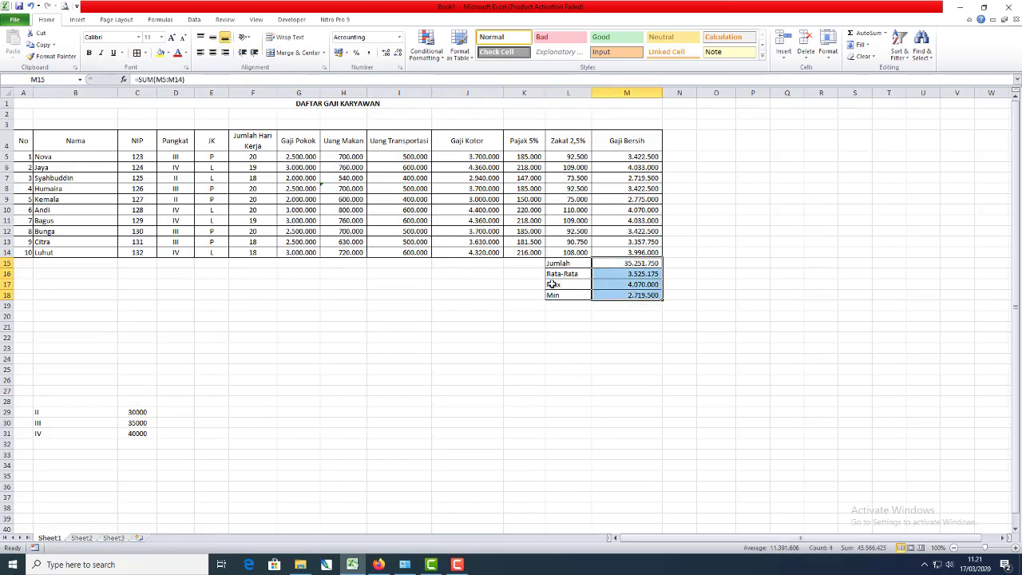
drag(559, 265, 621, 293)
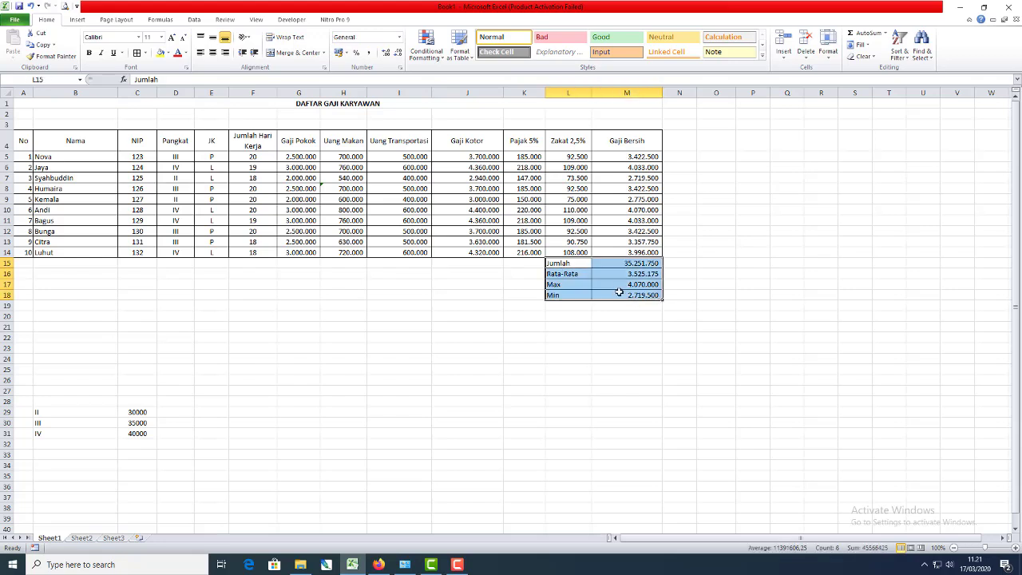
key(ctrl+b)
click(614, 347)
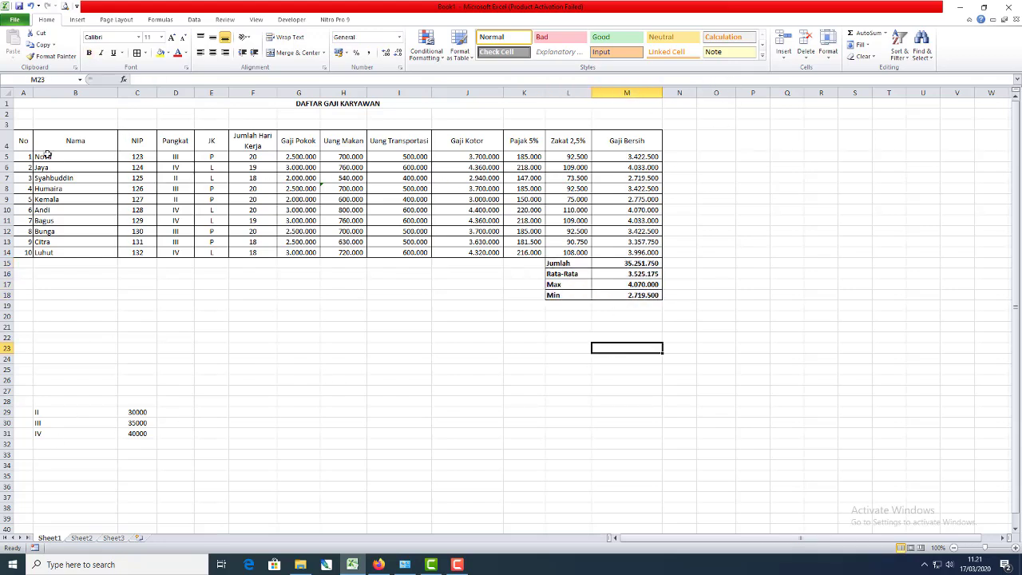
- Center the row numbers of the No column in A5:A14
drag(24, 158, 24, 252)
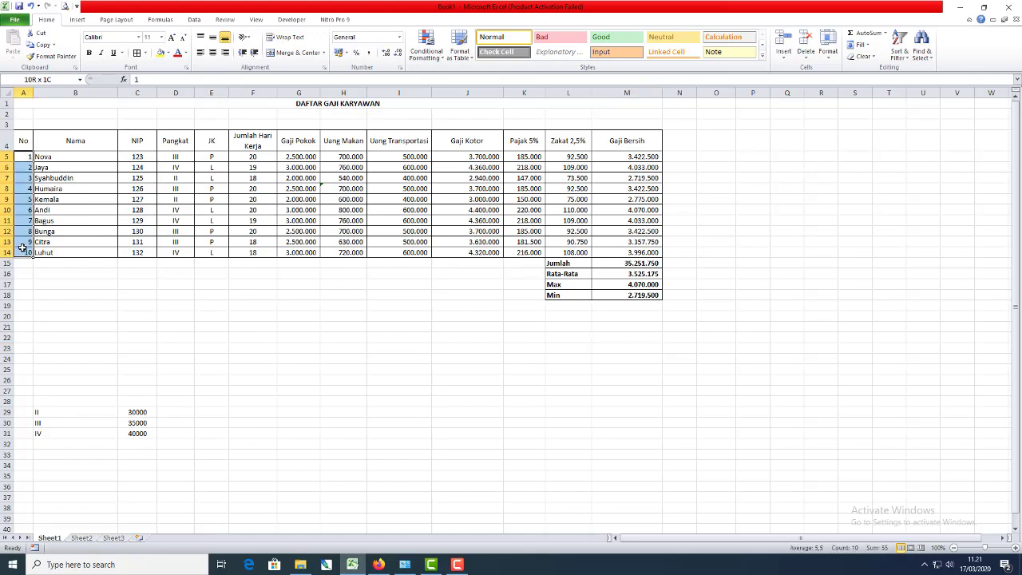
click(213, 54)
click(274, 327)
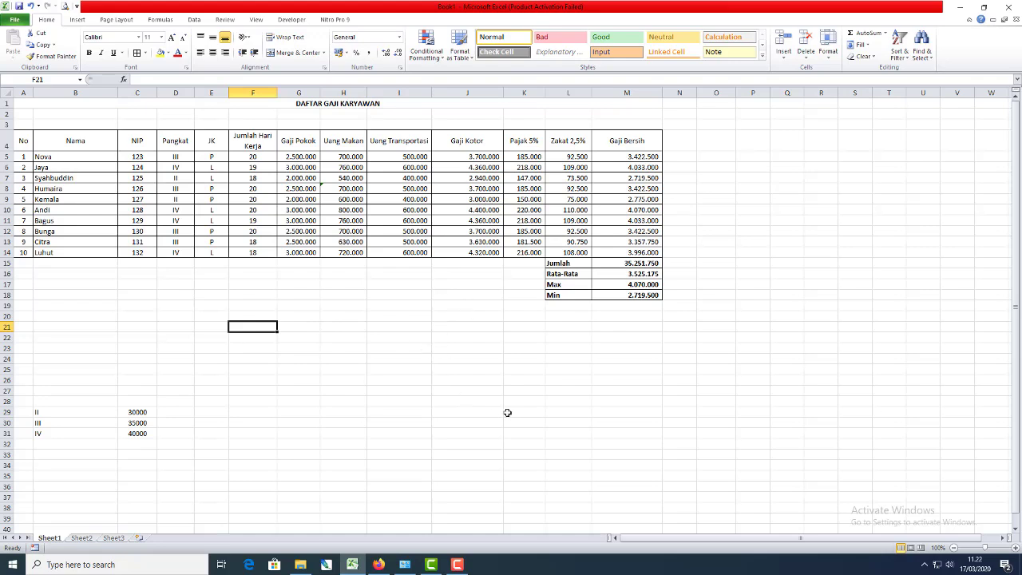
- Examine the Gaji Bersih values against the Pangkat and JK columns as possible grouping criteria
drag(634, 158, 631, 252)
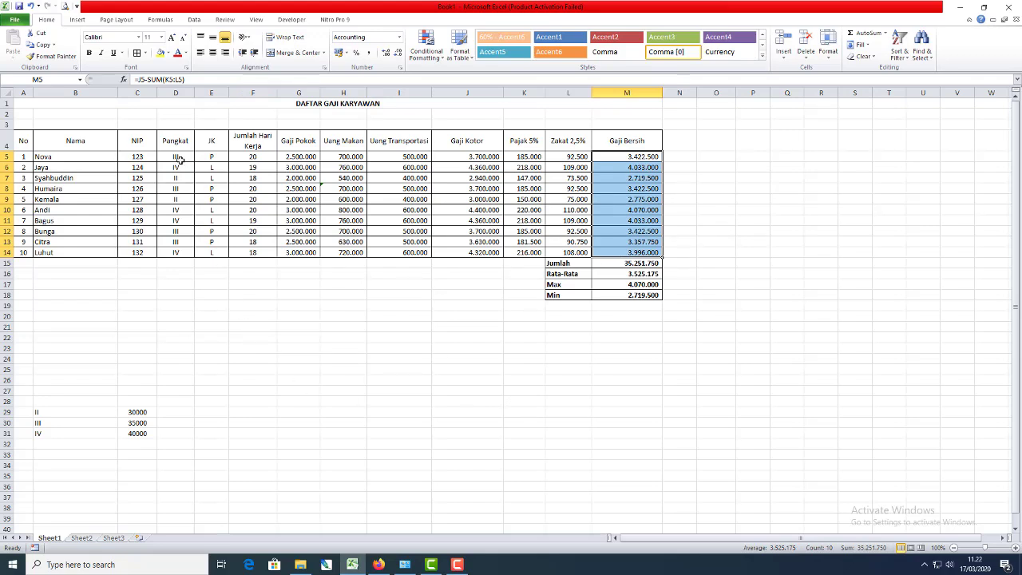
drag(175, 157, 176, 253)
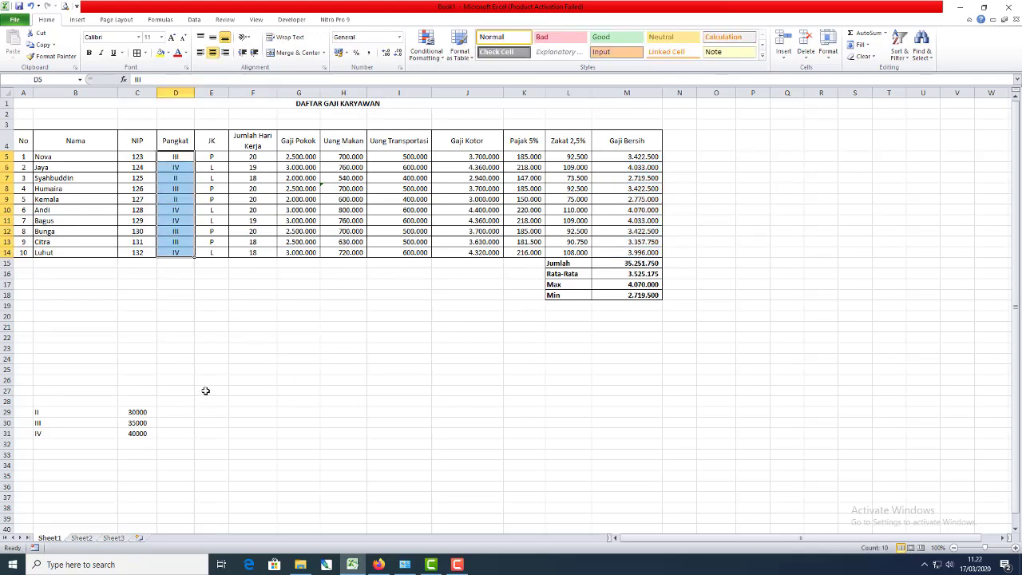
drag(632, 158, 629, 256)
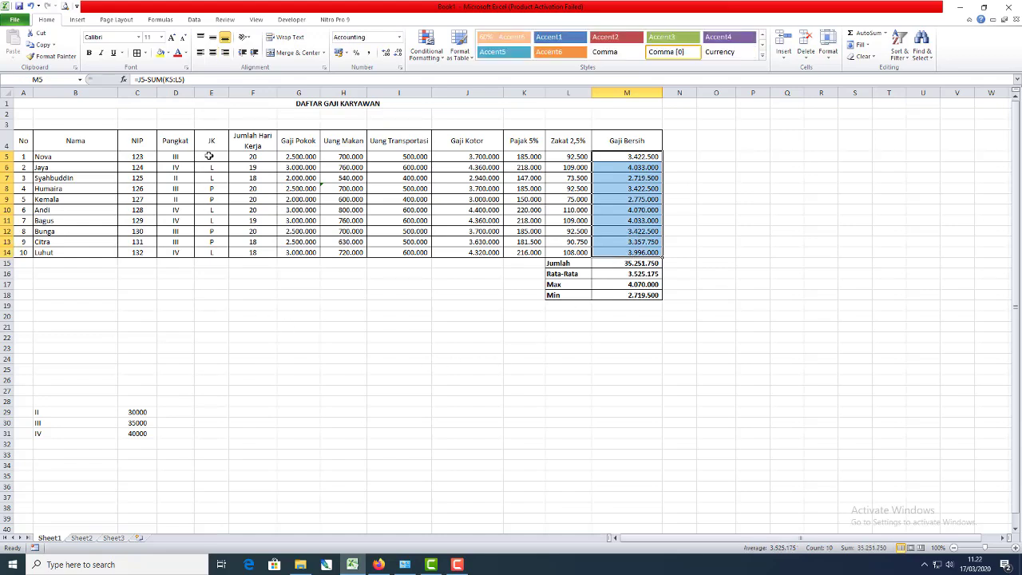
drag(209, 156, 212, 249)
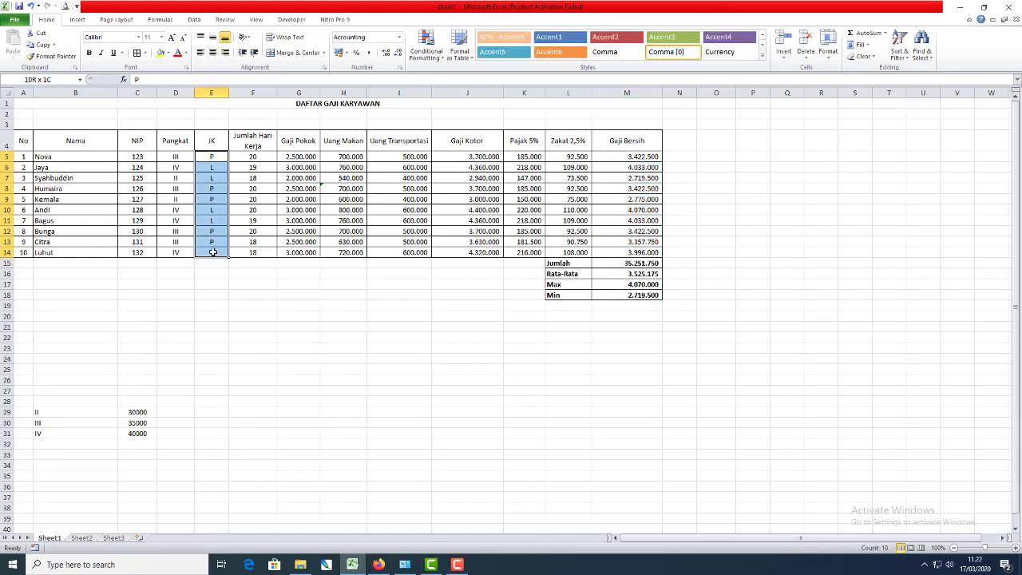
click(547, 358)
click(390, 328)
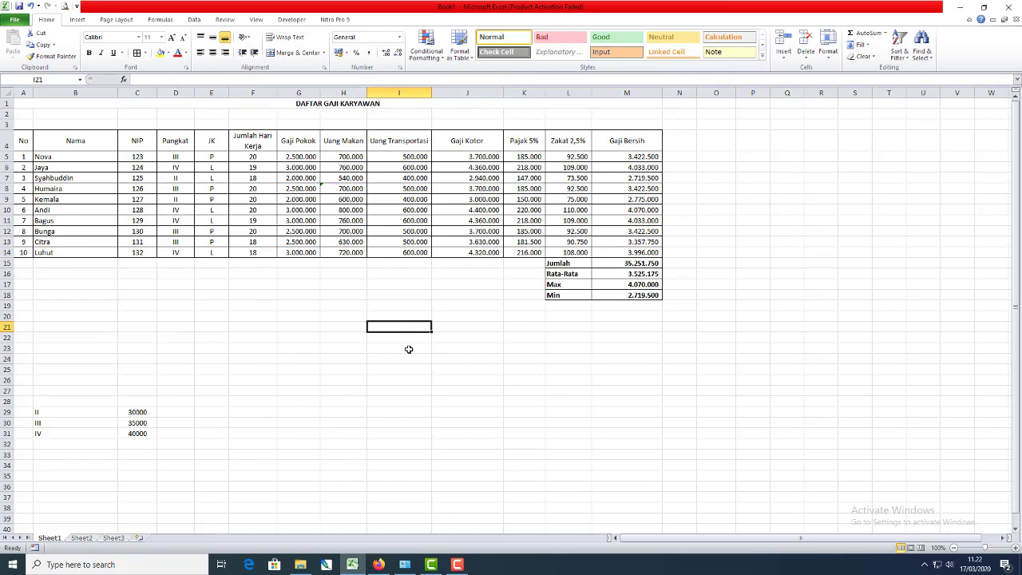
text(=)
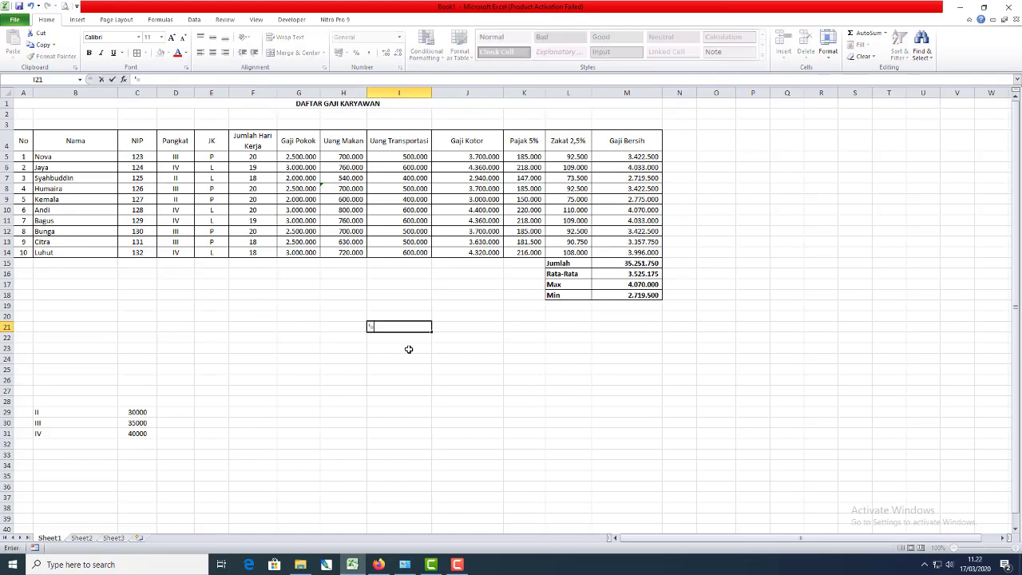
text(sumif()
key(Escape)
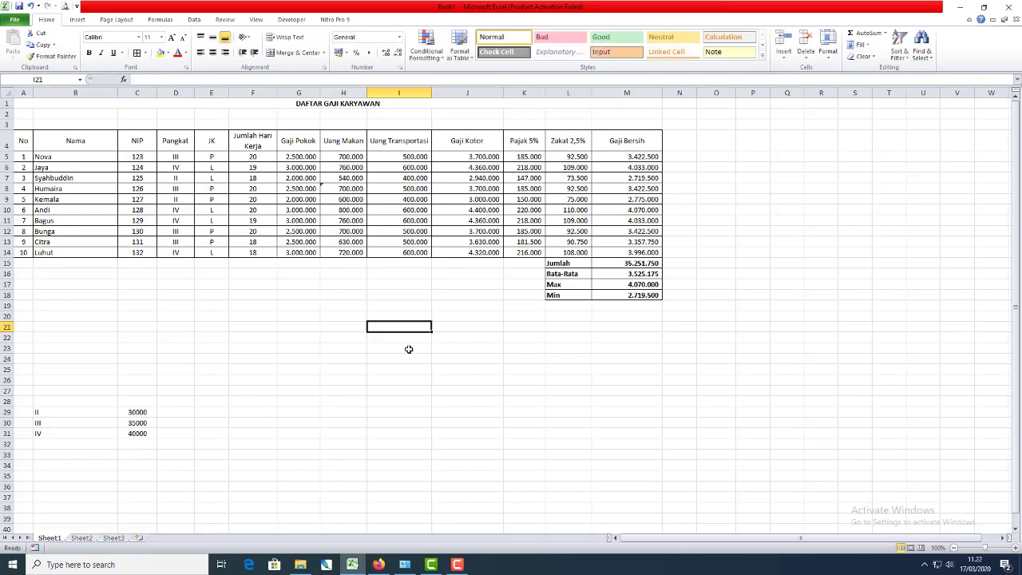
text(=sumi)
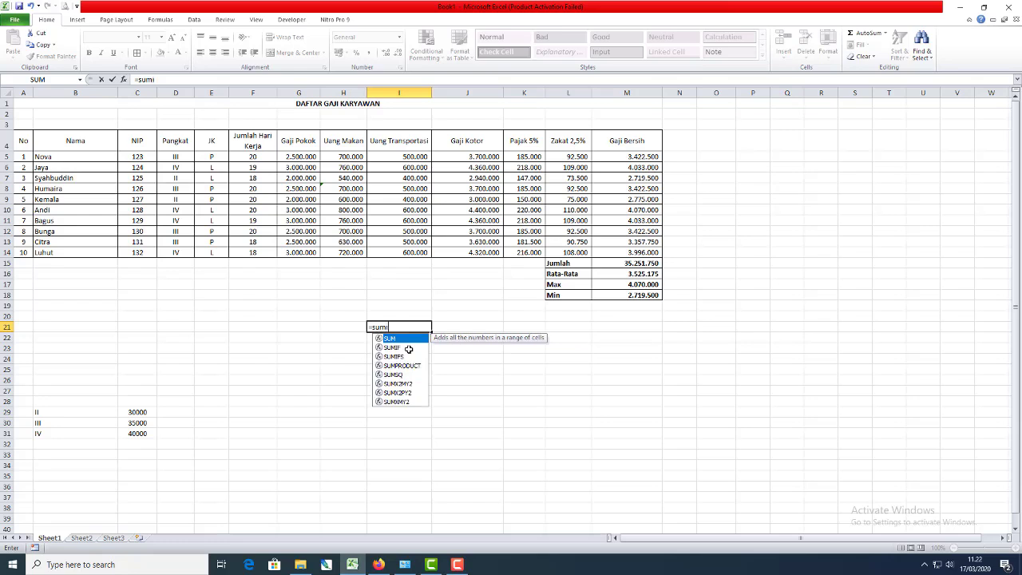
text(f()
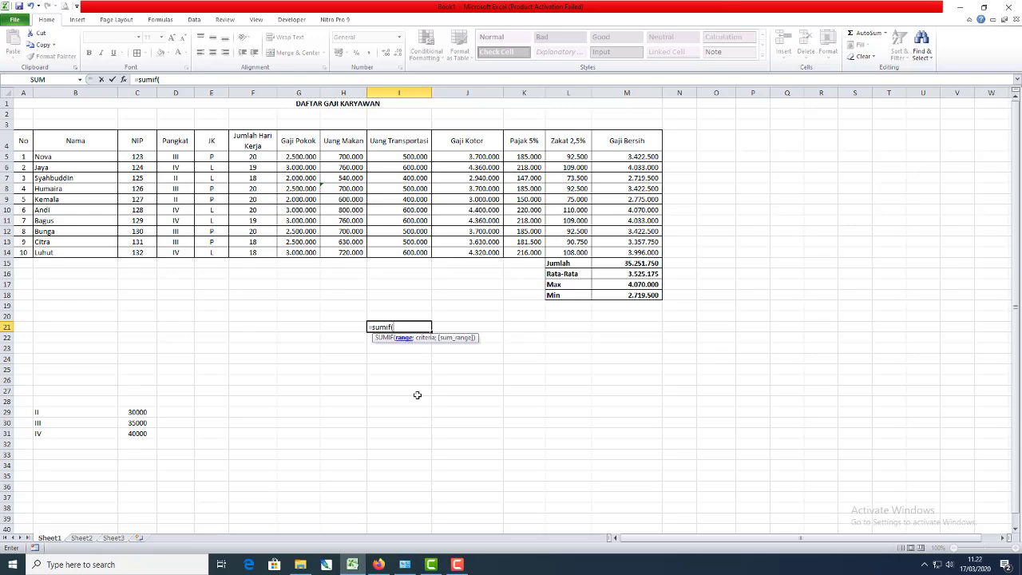
key(Escape)
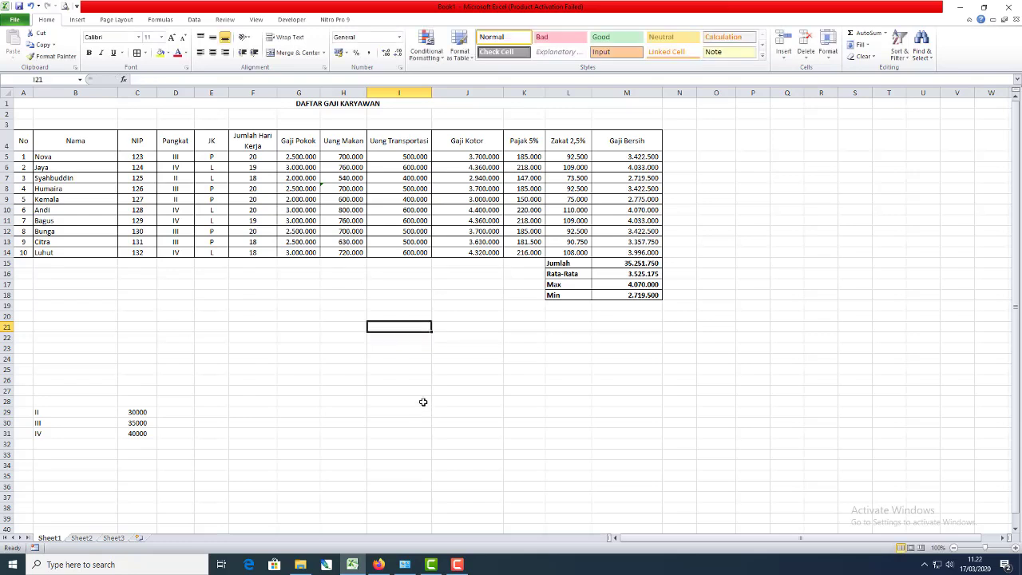
- Enter the bold label "Jumlah Gaji untuk Golongan III" in cell L20
key(Right)
key(Right)
key(Right)
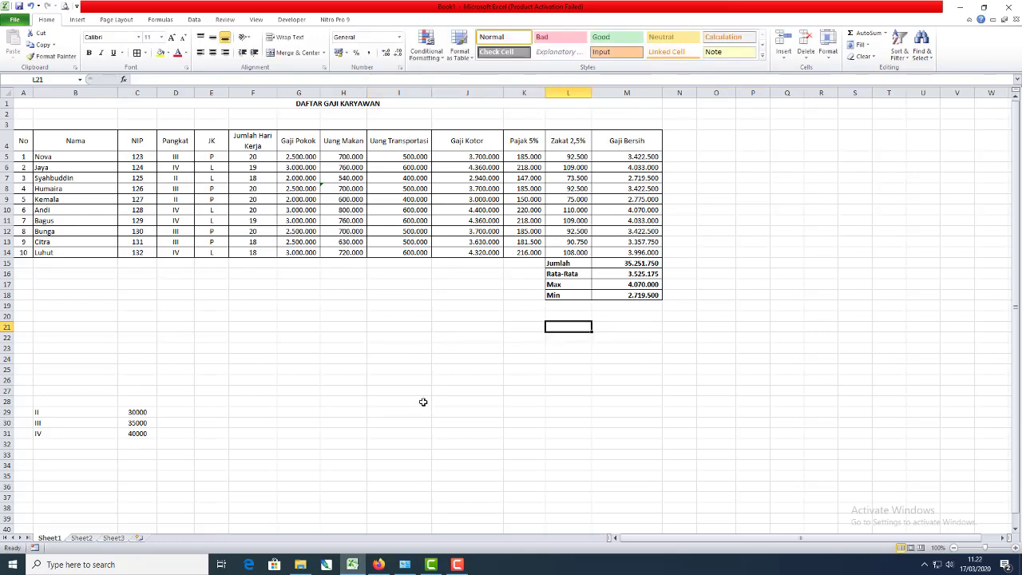
key(Up)
text(Jumlah )
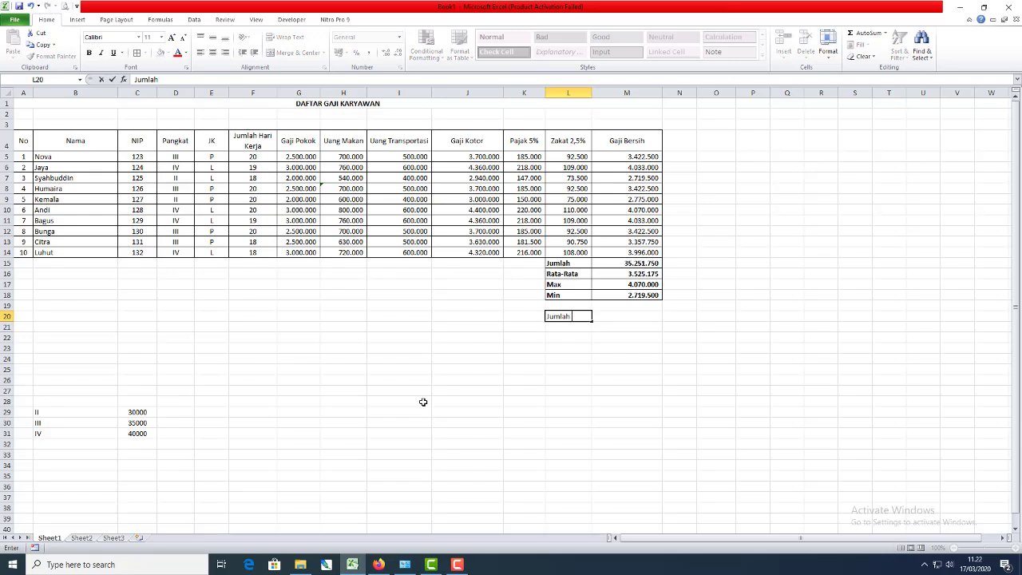
text(Gaji untuk Golongan )
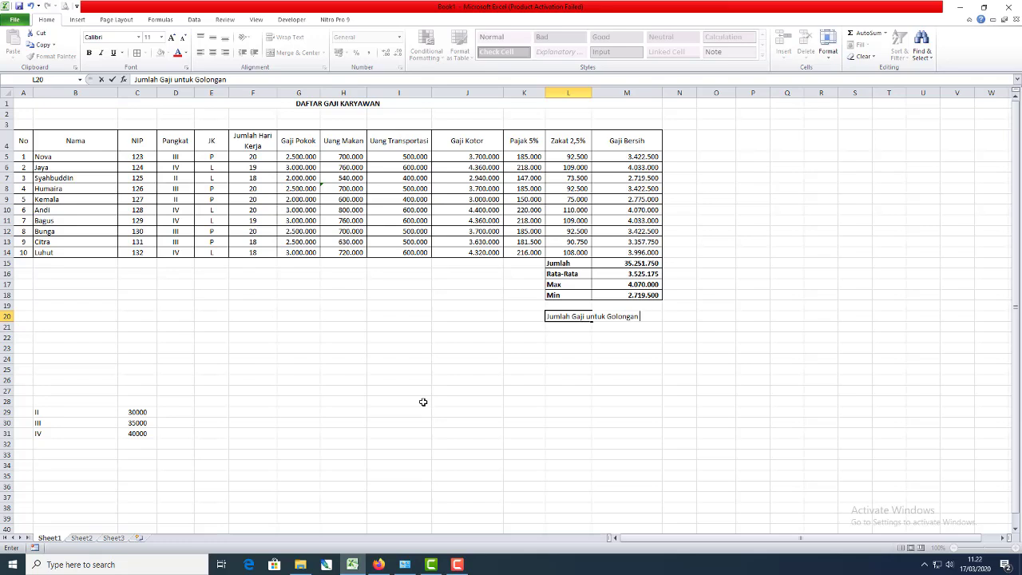
text(III)
key(ctrl+Return)
key(ctrl+b)
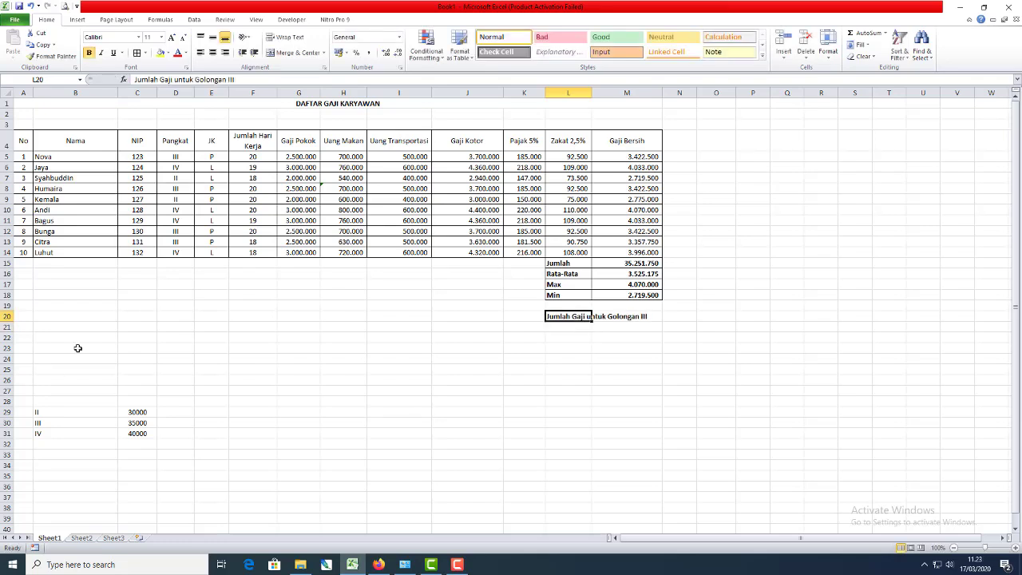
- Right-align the labels in L15:L20
drag(557, 262, 568, 316)
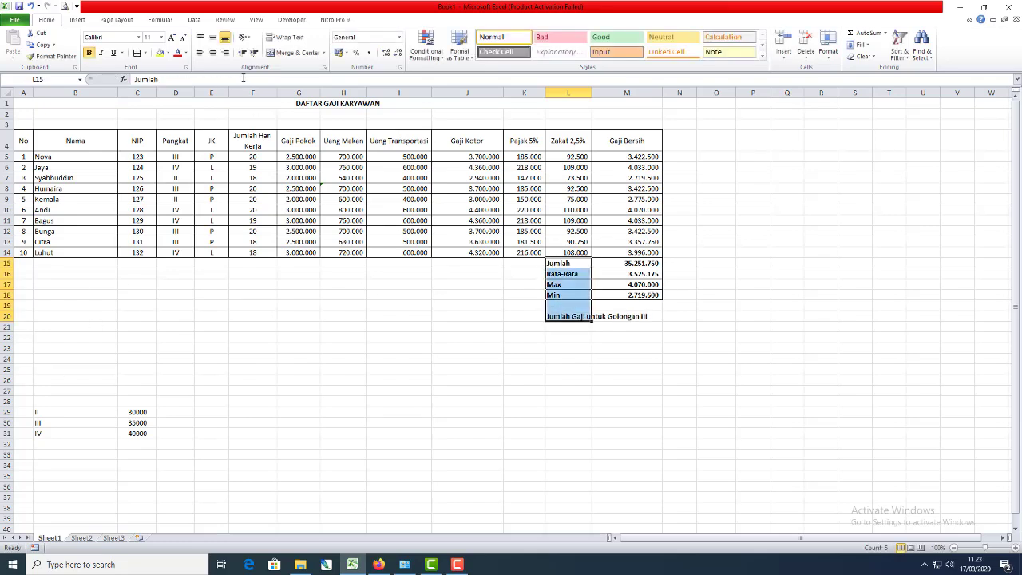
click(225, 52)
click(587, 399)
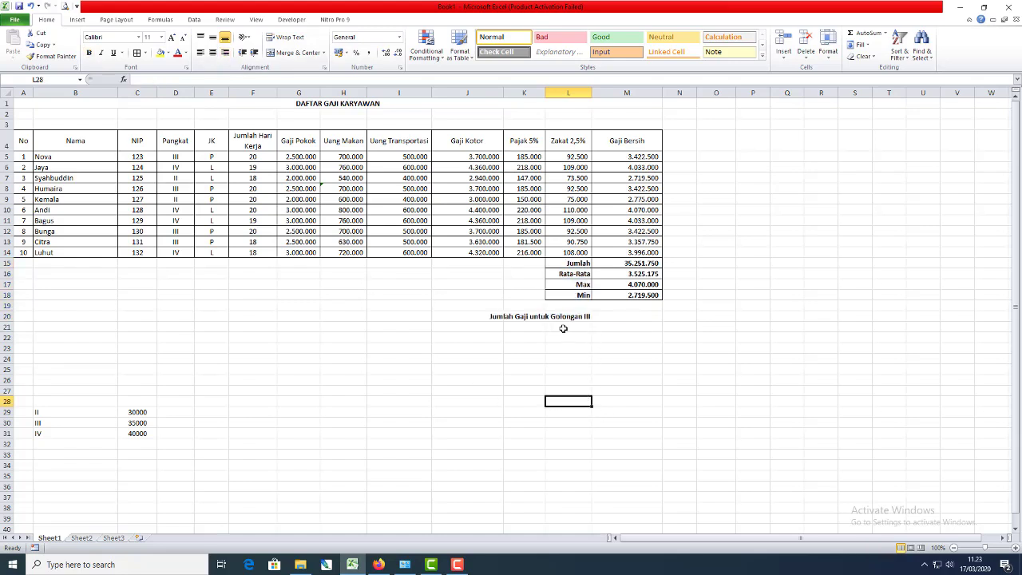
- Fill the label from L20 down into L21, and change L20 to "Jumlah Gaji untuk Golongan II"
click(563, 328)
key(ctrl+d)
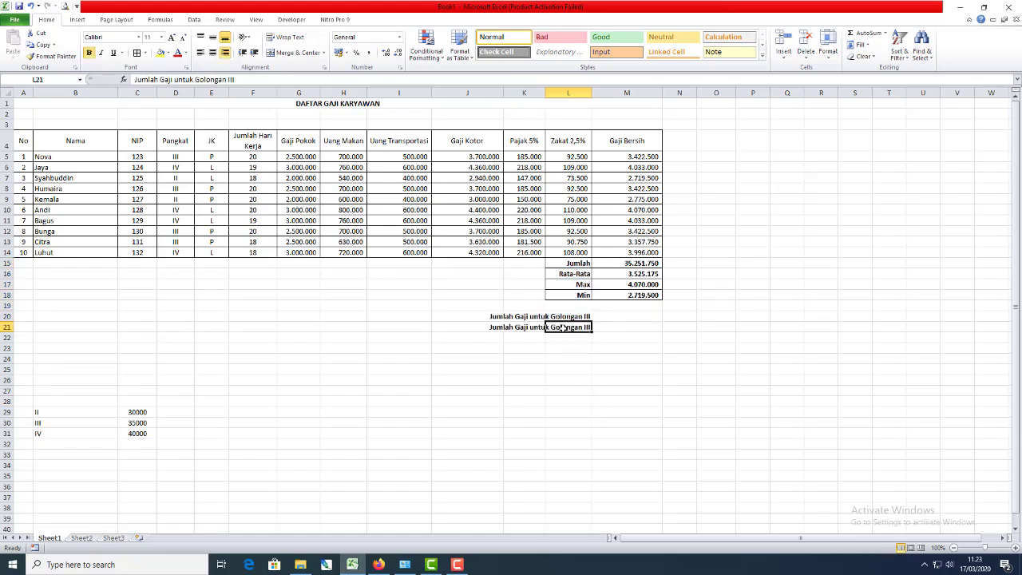
click(585, 316)
double_click(585, 316)
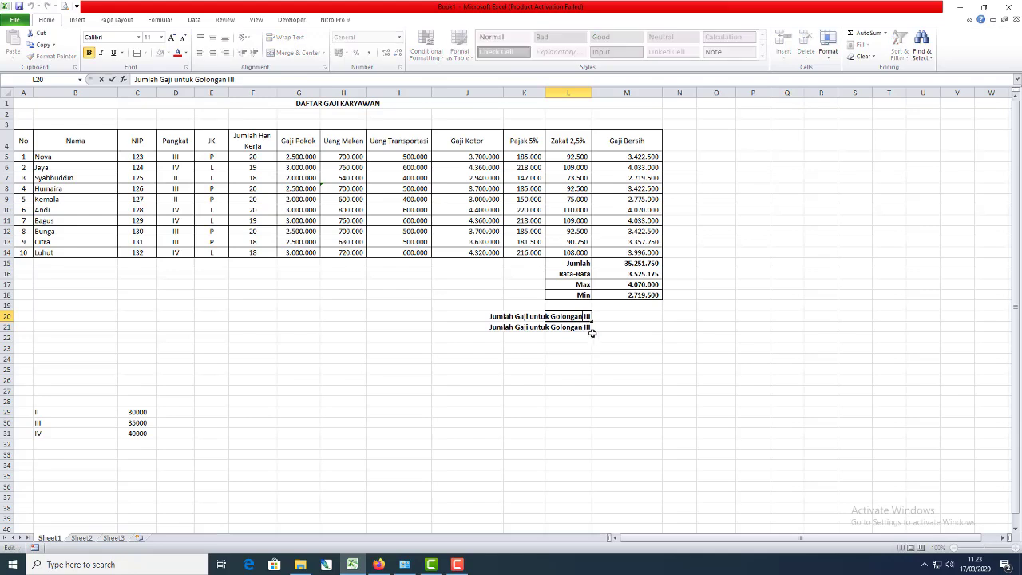
key(BackSpace)
key(Return)
key(Escape)
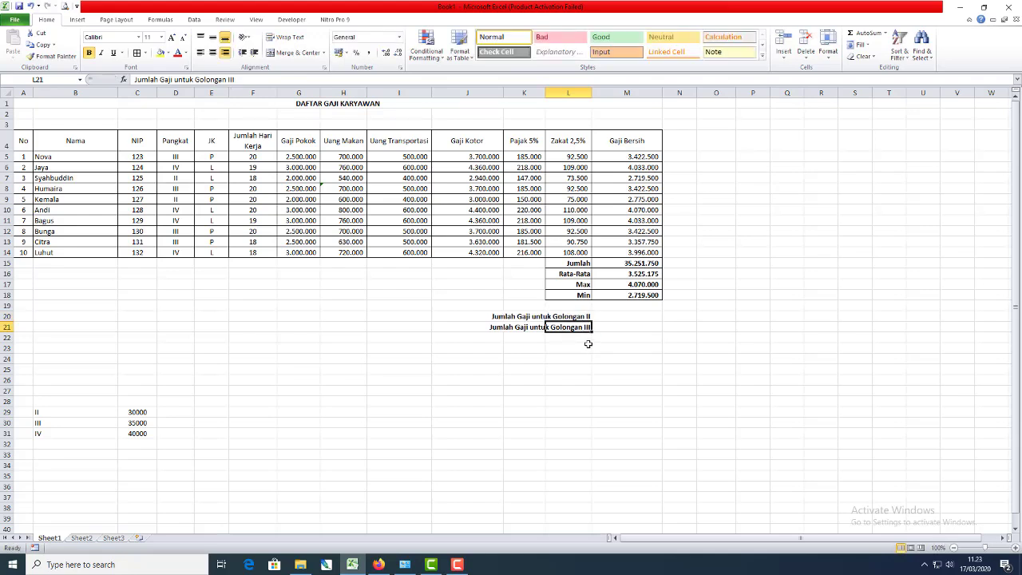
- Fill the label from L21 down into L22 and change the copy to "Jumlah Gaji untuk Golongan IV"
click(588, 342)
key(ctrl+d)
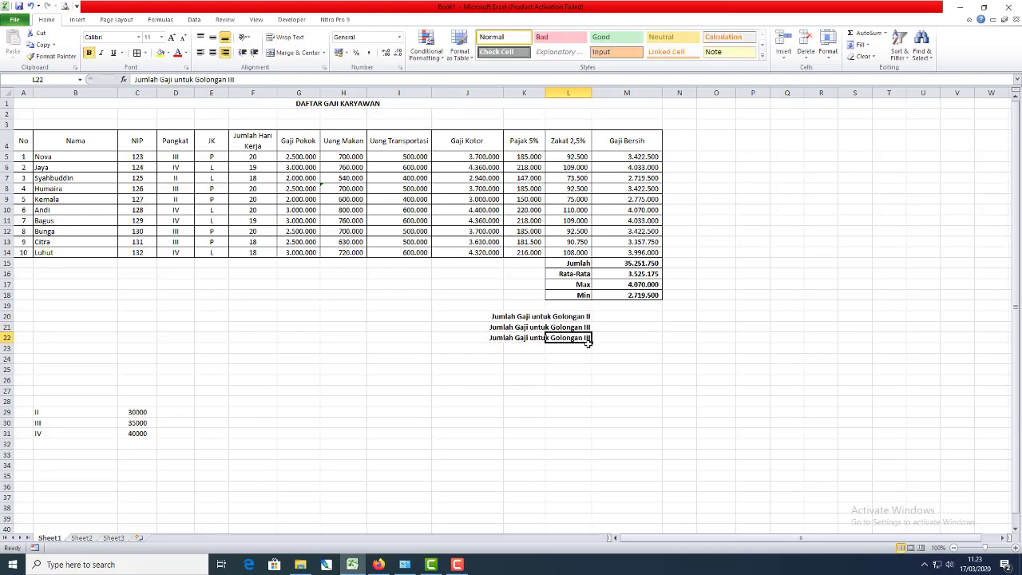
double_click(587, 341)
key(BackSpace)
key(BackSpace)
text(V)
key(Return)
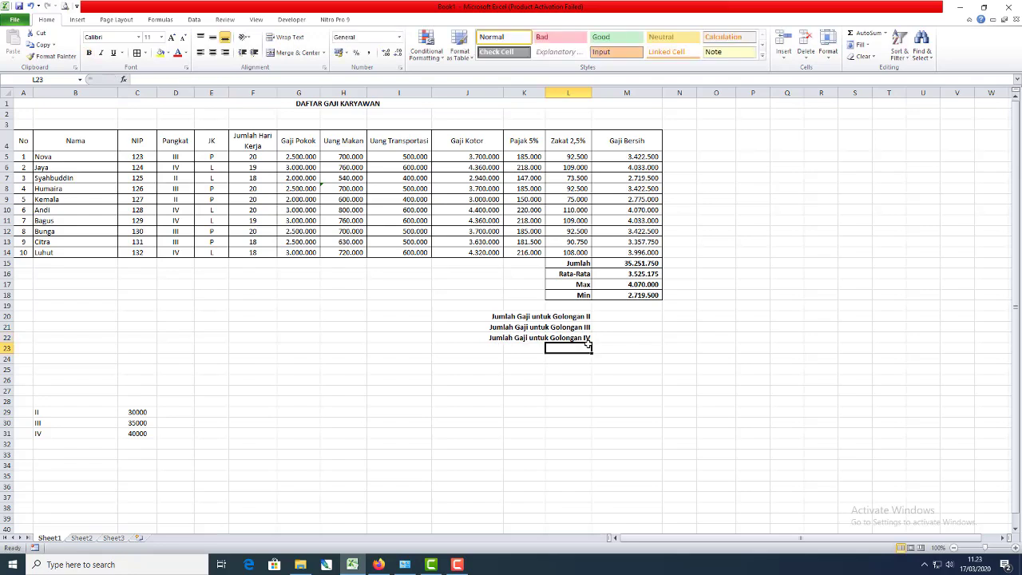
key(Up)
key(Up)
key(Up)
key(Right)
key(Right)
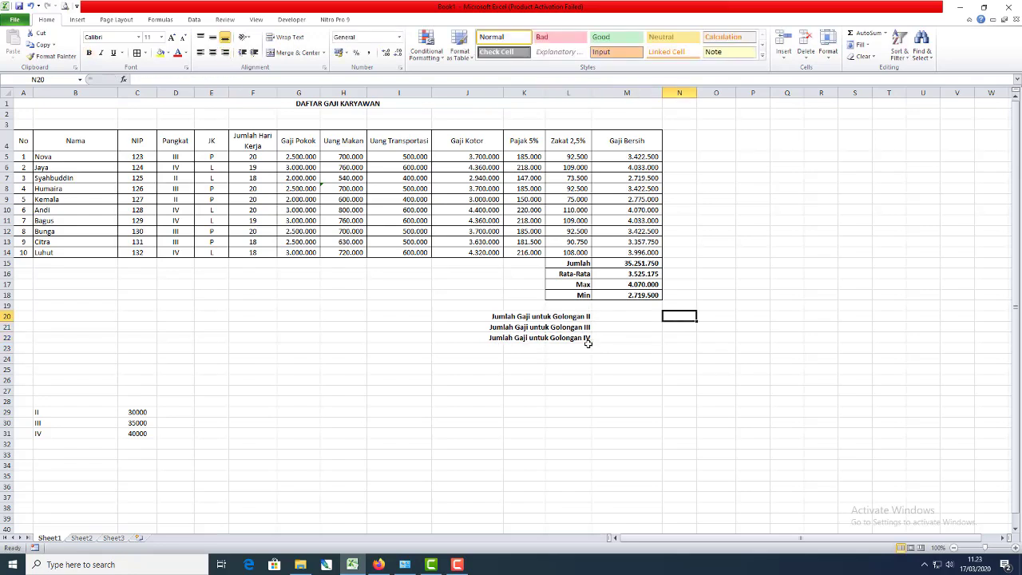
key(Left)
key(Left)
key(Left)
key(Left)
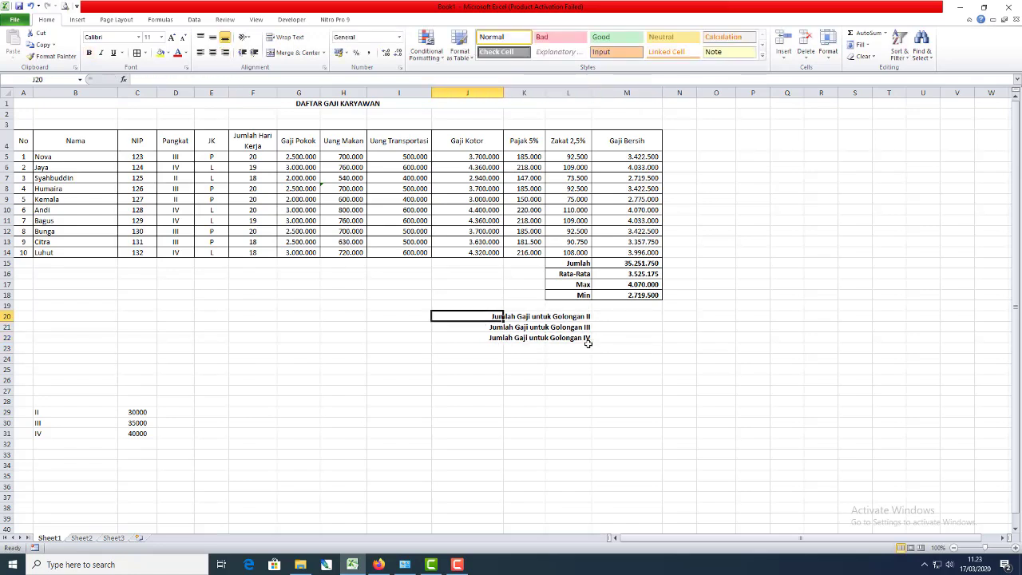
key(Down)
key(Down)
key(Down)
key(Left)
key(Left)
key(Down)
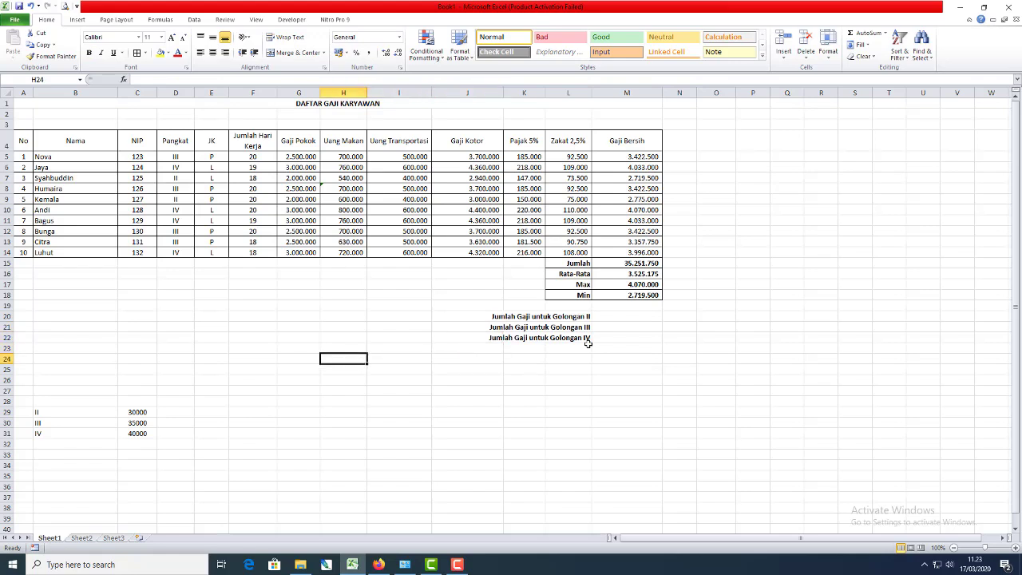
text(=sum()
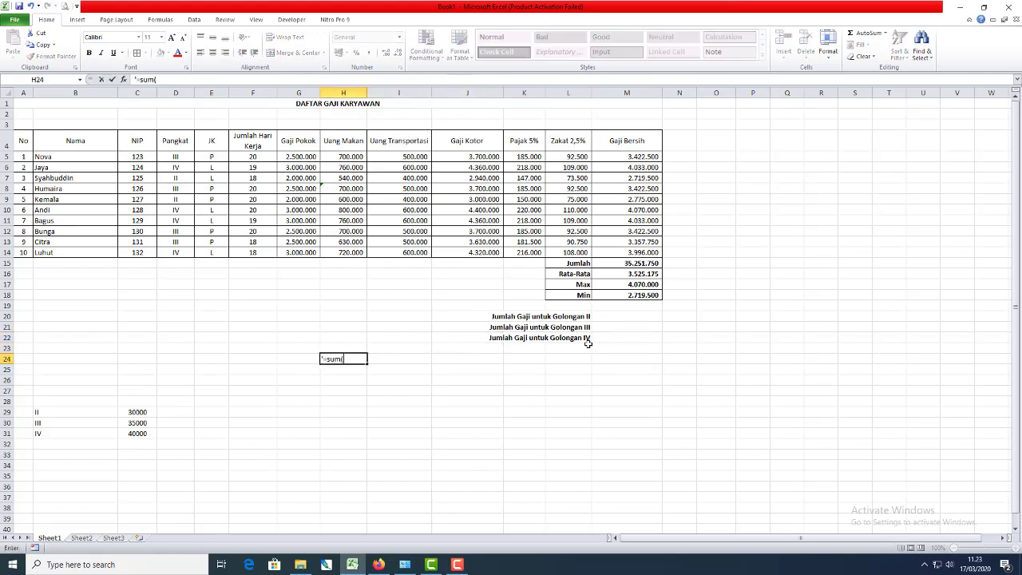
key(BackSpace)
text(if(range;)
key(Escape)
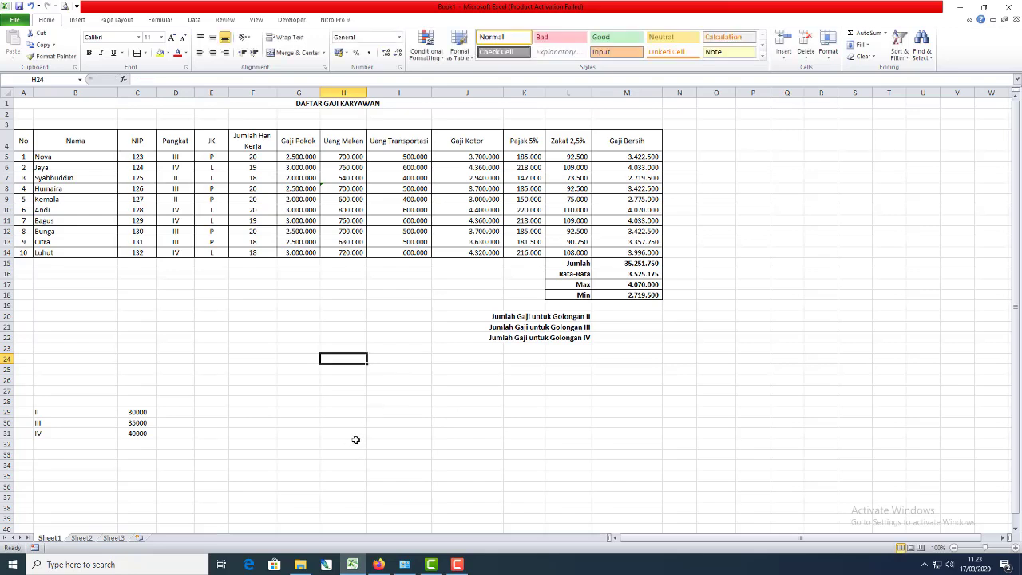
- Switch to Control Panel and open the Region settings for date, time and number formats
click(135, 569)
text(con)
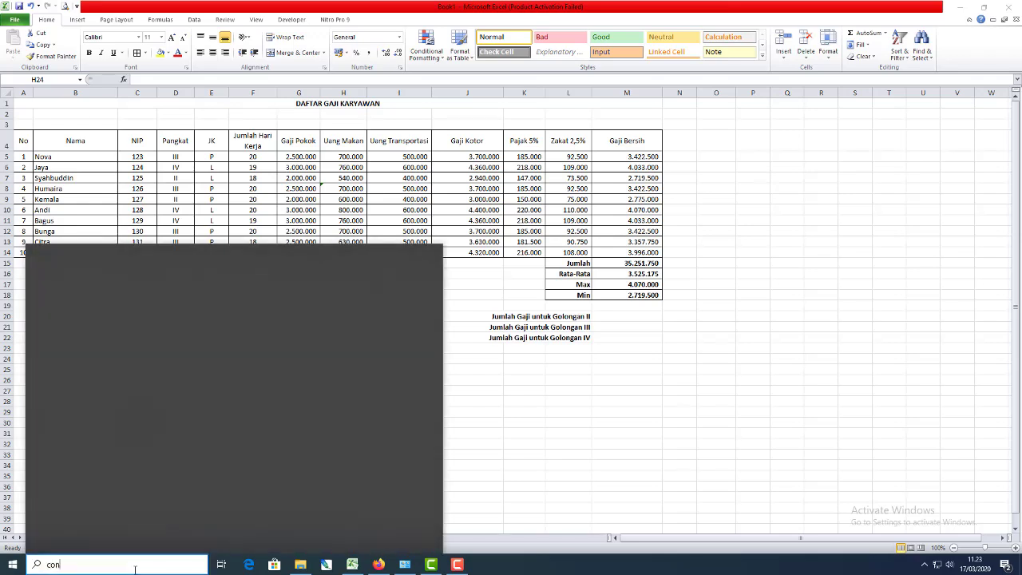
text(t)
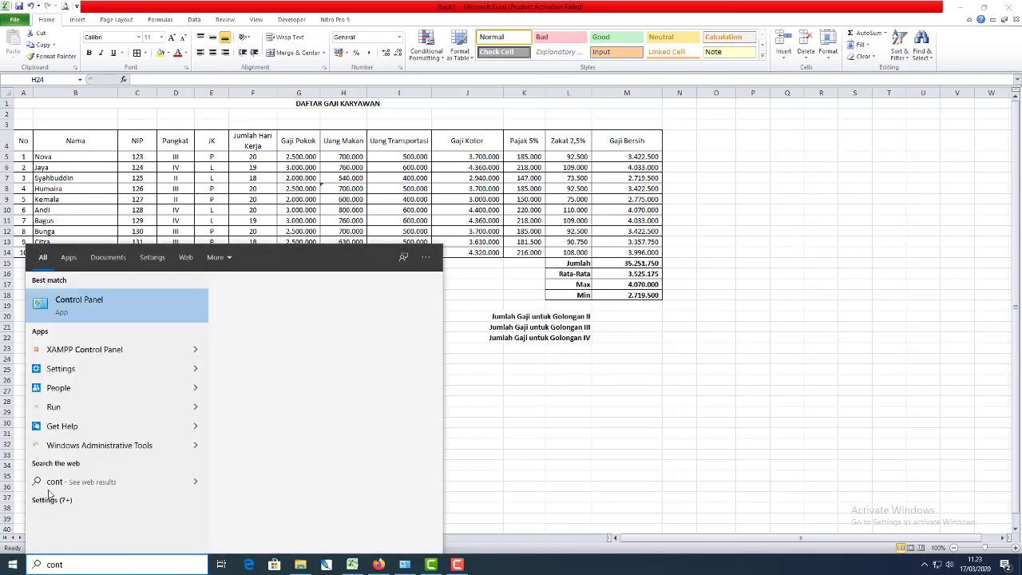
click(64, 303)
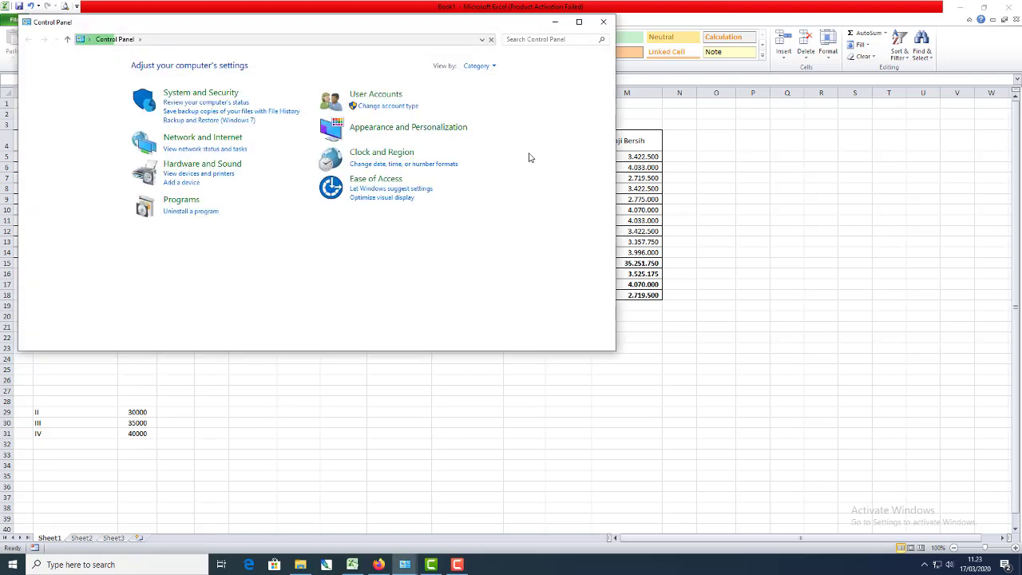
click(385, 166)
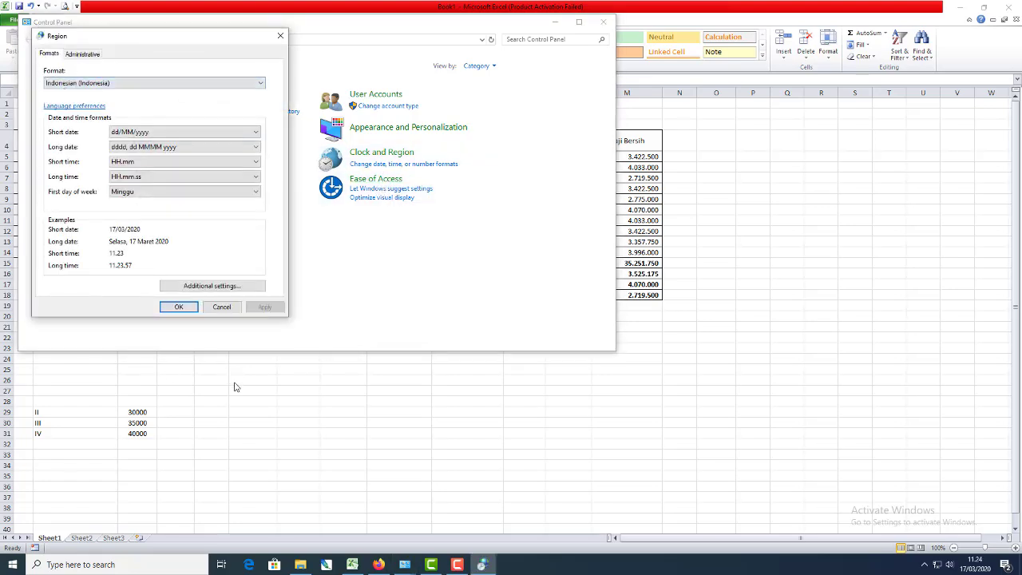
- Cancel the Region settings and close Control Panel to return to the workbook
click(219, 308)
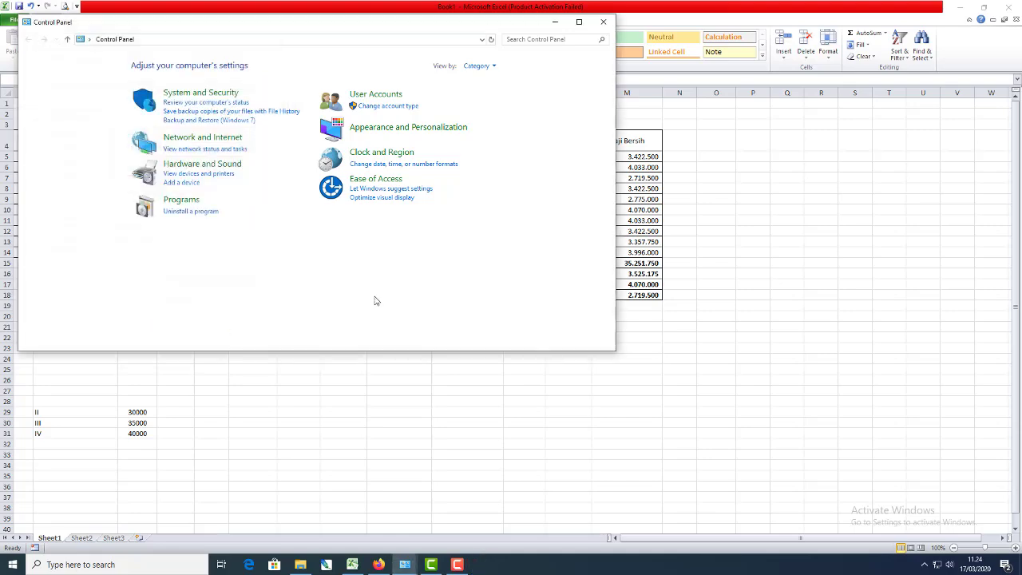
click(602, 21)
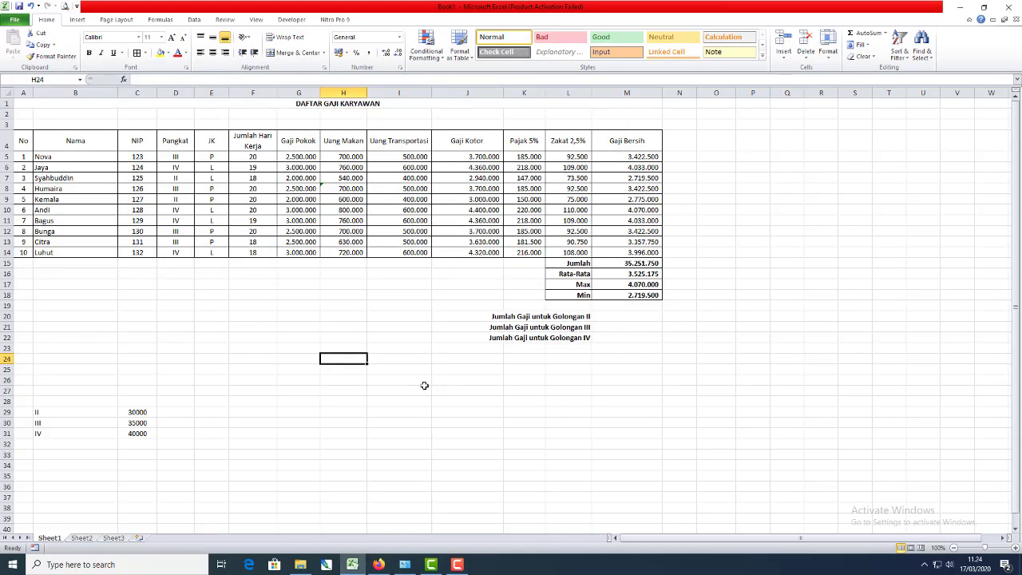
- Enter the SUMIF syntax as a text note in H24: =sumif(range;kritera;sum_range)
text(')
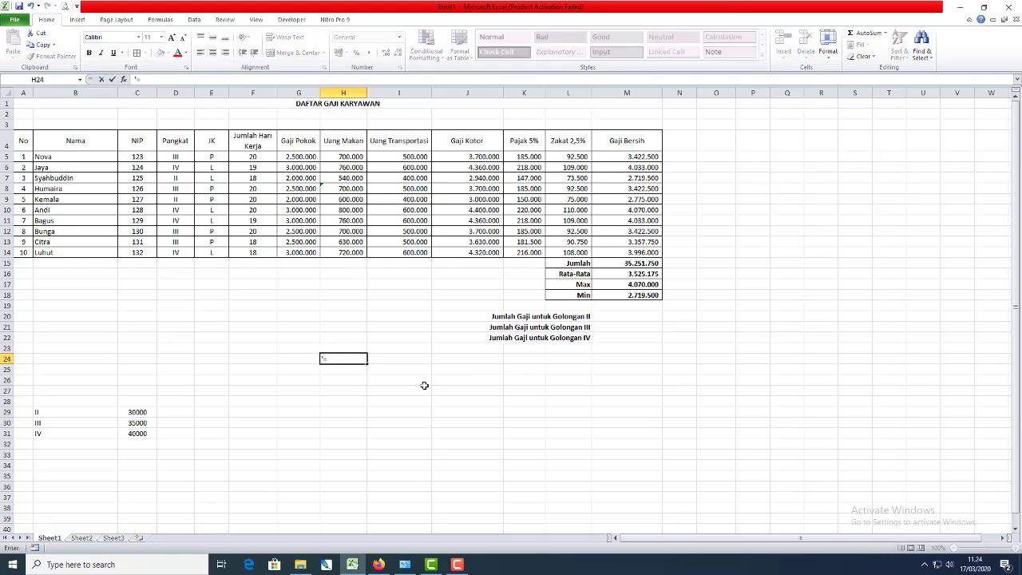
text(=sumif(range;krite)
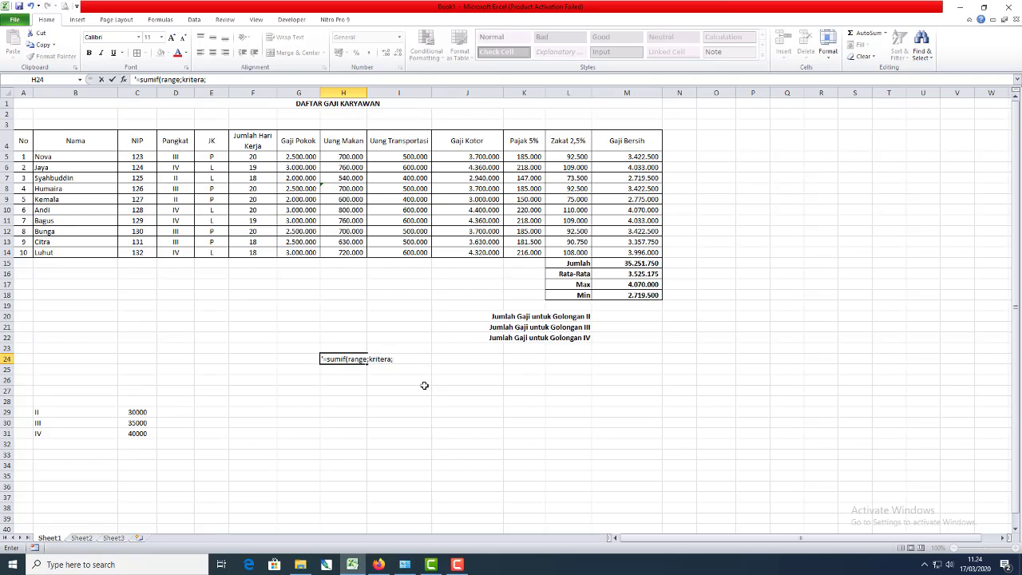
text(ra;sum_range)
key(Return)
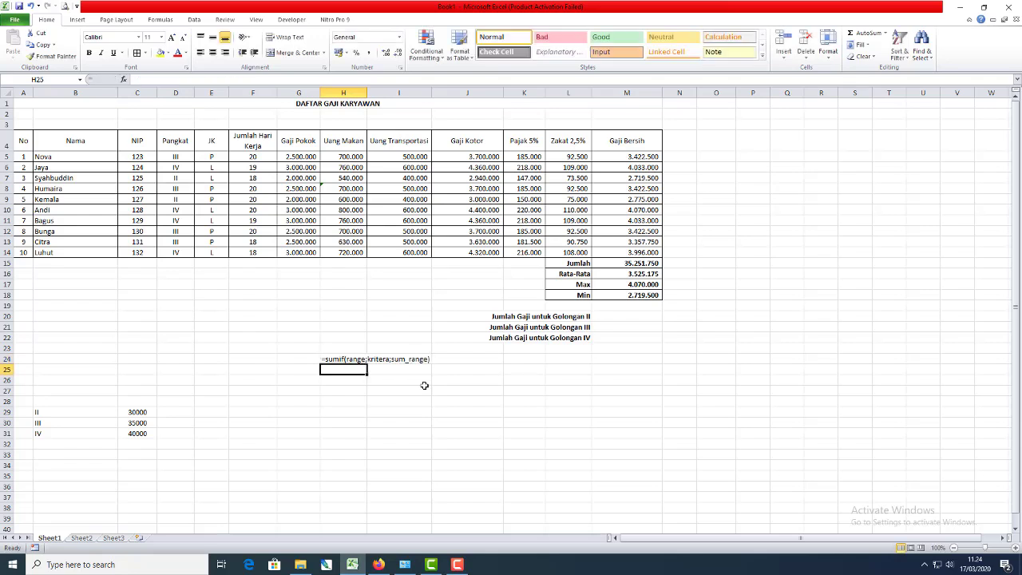
click(411, 411)
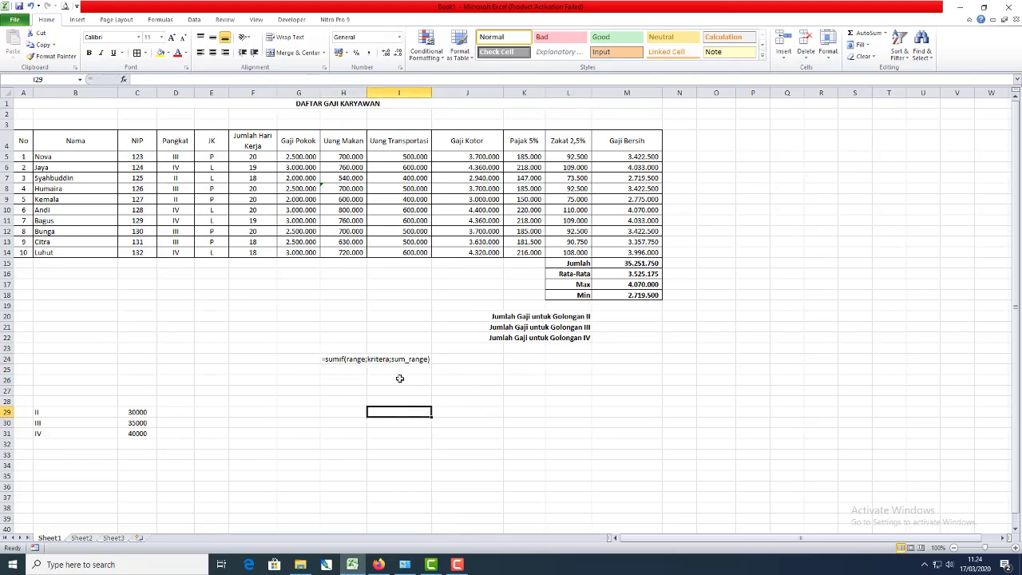
- Edit the syntax note in H24 so its first argument reads range_kriteria
double_click(366, 360)
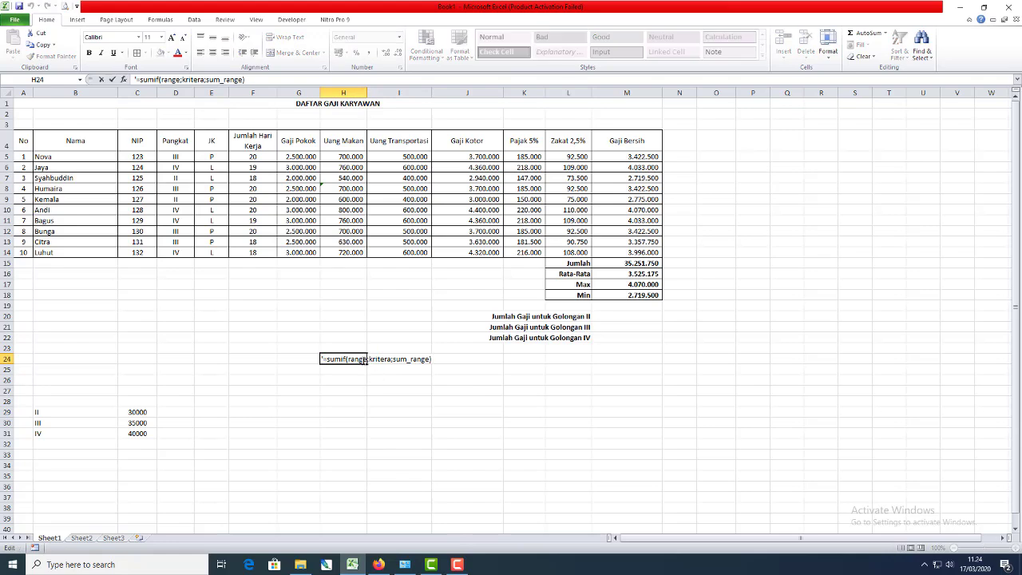
text(_)
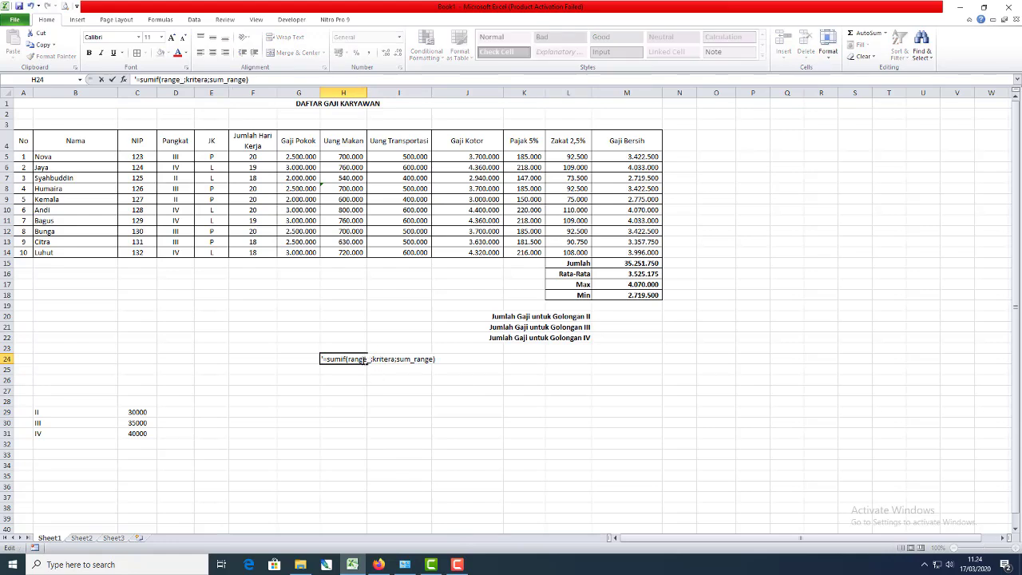
text(kriteria)
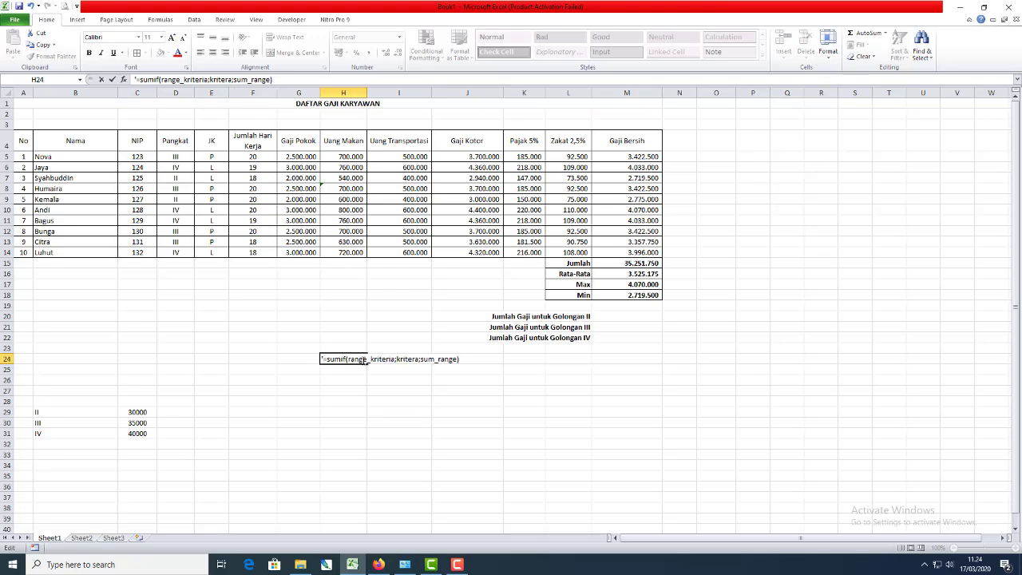
key(Return)
key(Up)
key(Right)
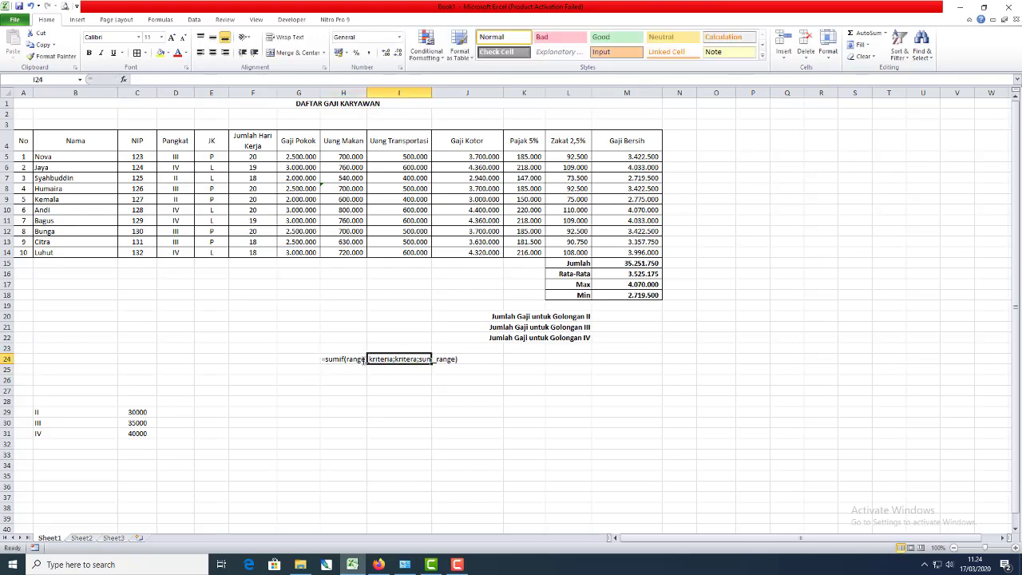
click(411, 400)
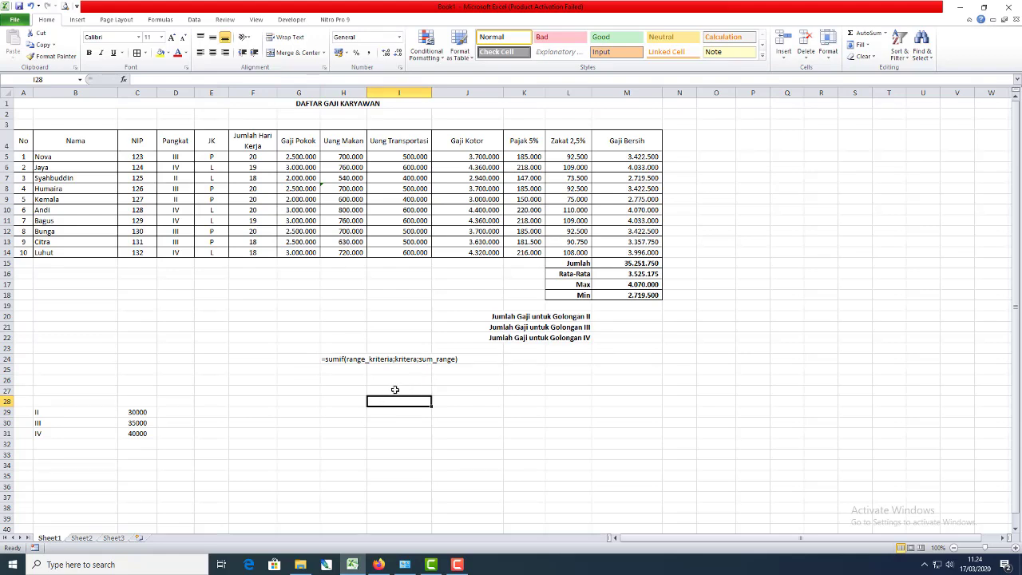
- Total the Golongan II net salaries in M20 with =SUMIF(D5:D14;D7;M5:M14)
click(619, 315)
text(=sumf)
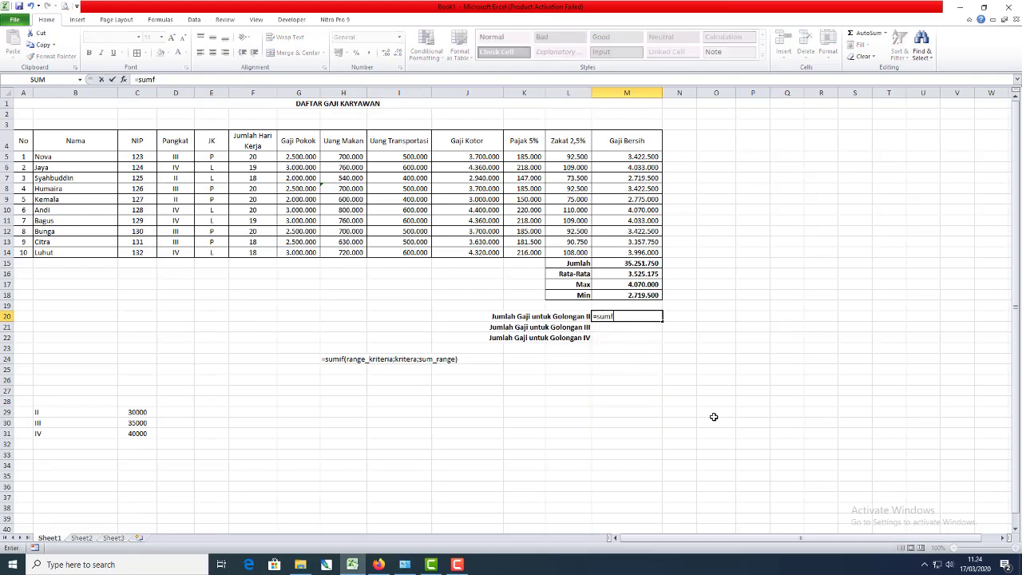
key(BackSpace)
text(if()
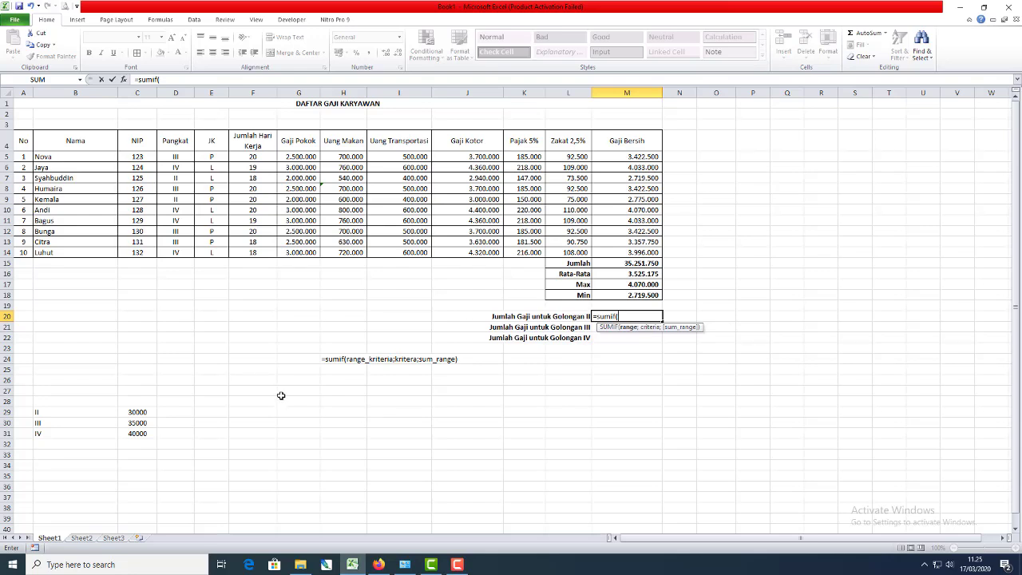
drag(175, 157, 177, 254)
text(;)
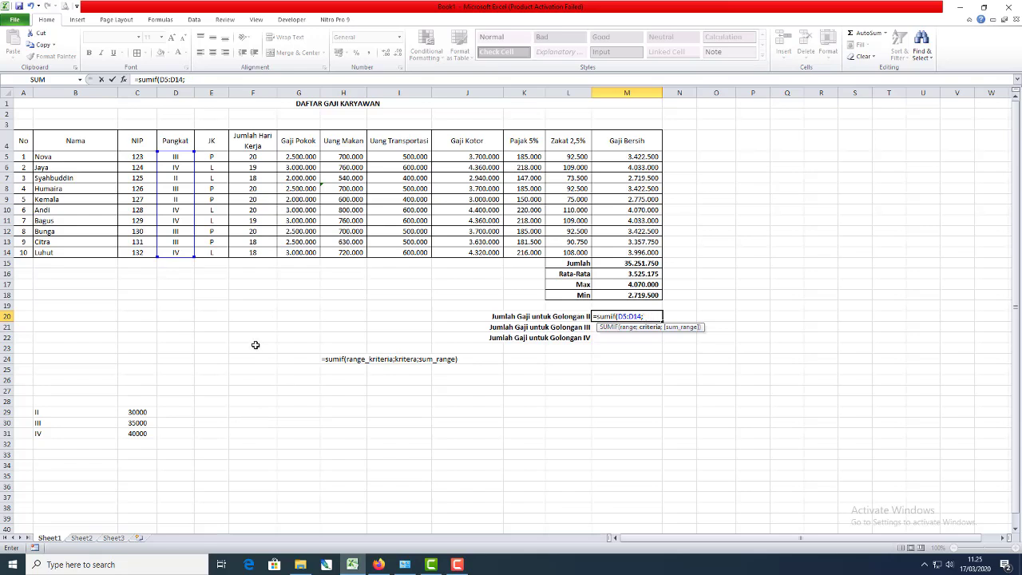
click(175, 178)
text(;)
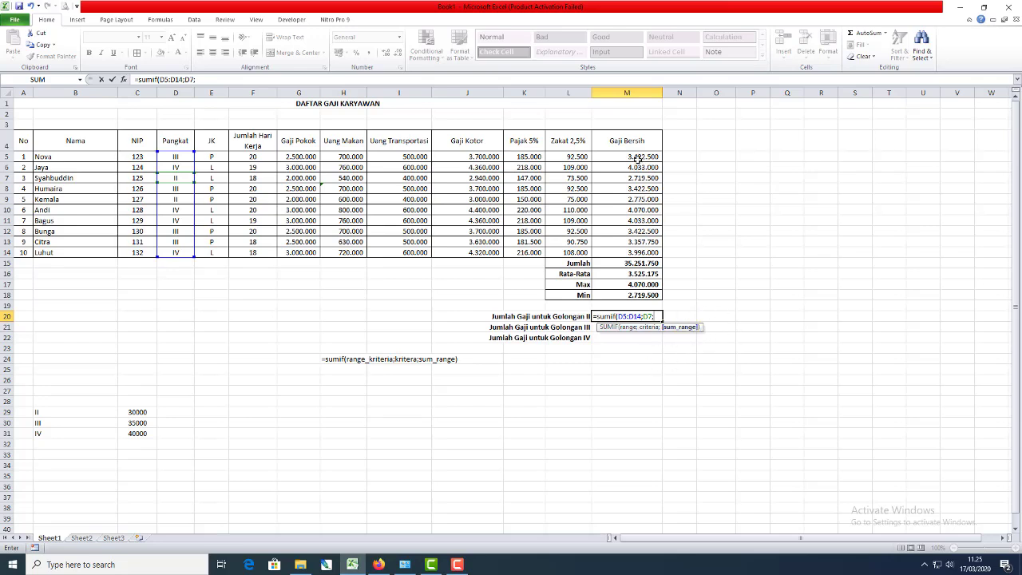
drag(639, 157, 639, 253)
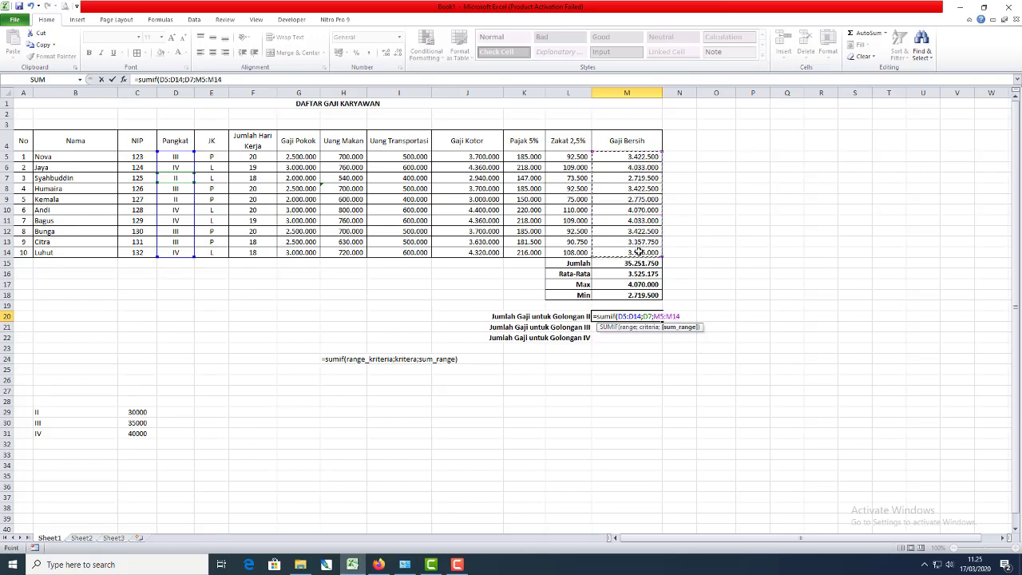
text())
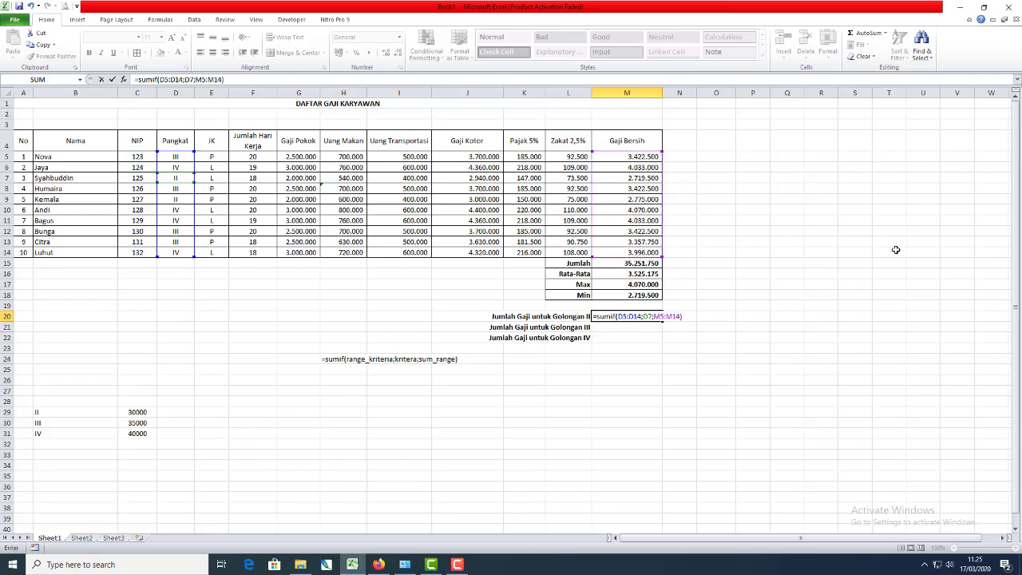
key(Return)
key(Up)
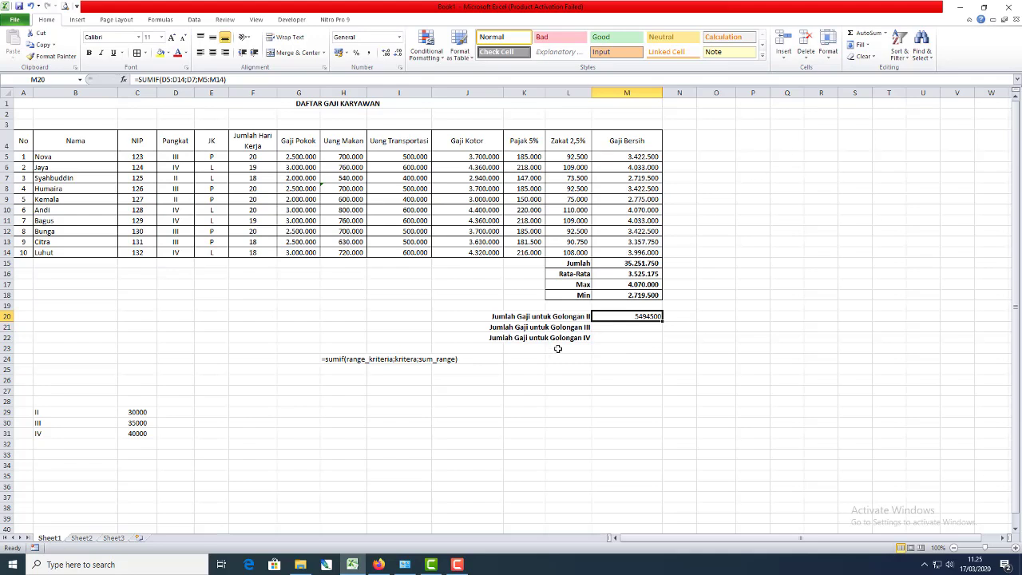
- Format M20:M22 with thousands separators and no decimals
drag(623, 317, 621, 337)
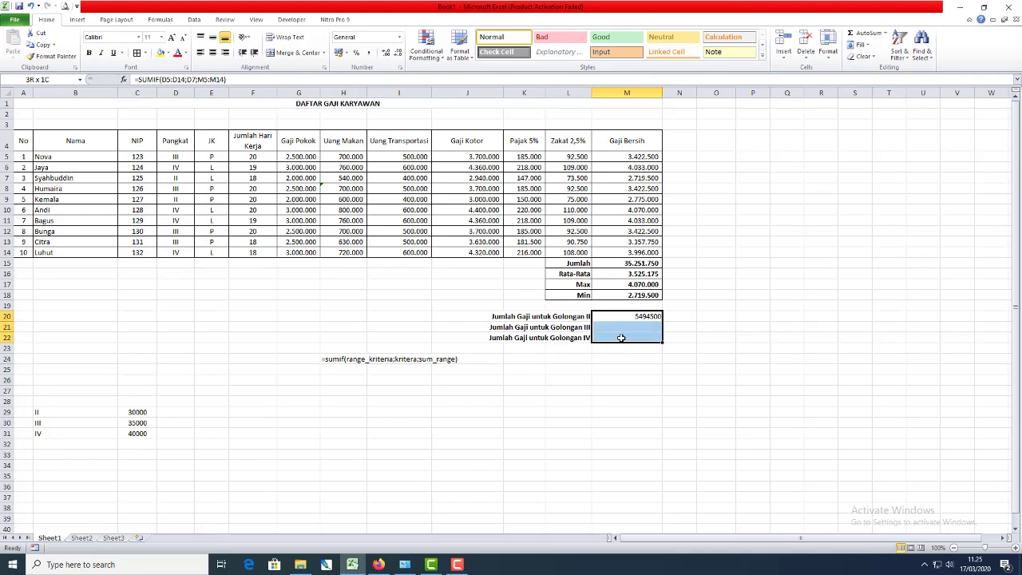
click(369, 52)
click(606, 369)
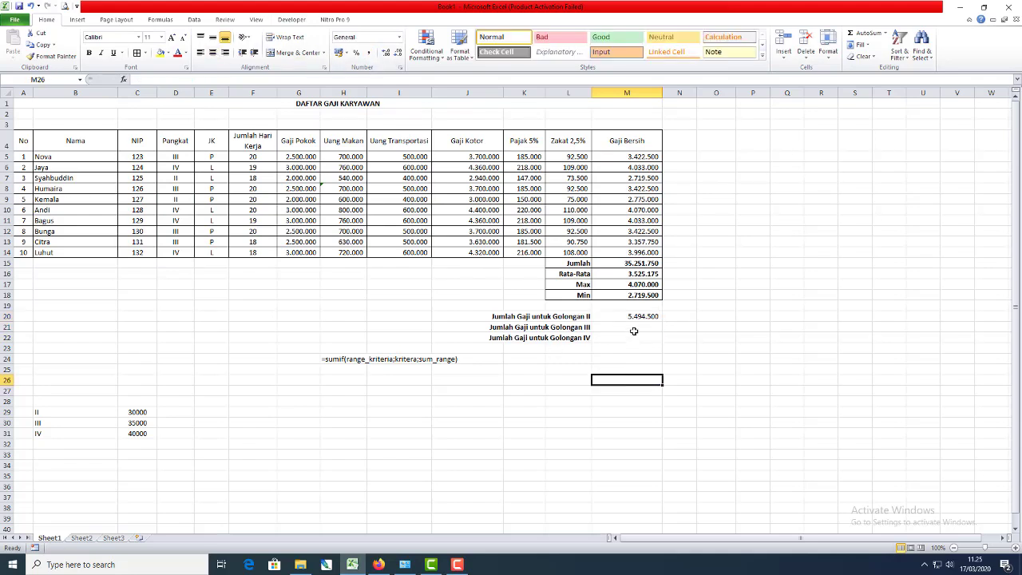
- Add the two Golongan II net salaries in O20 with =M7+M9 as a cross-check
click(634, 327)
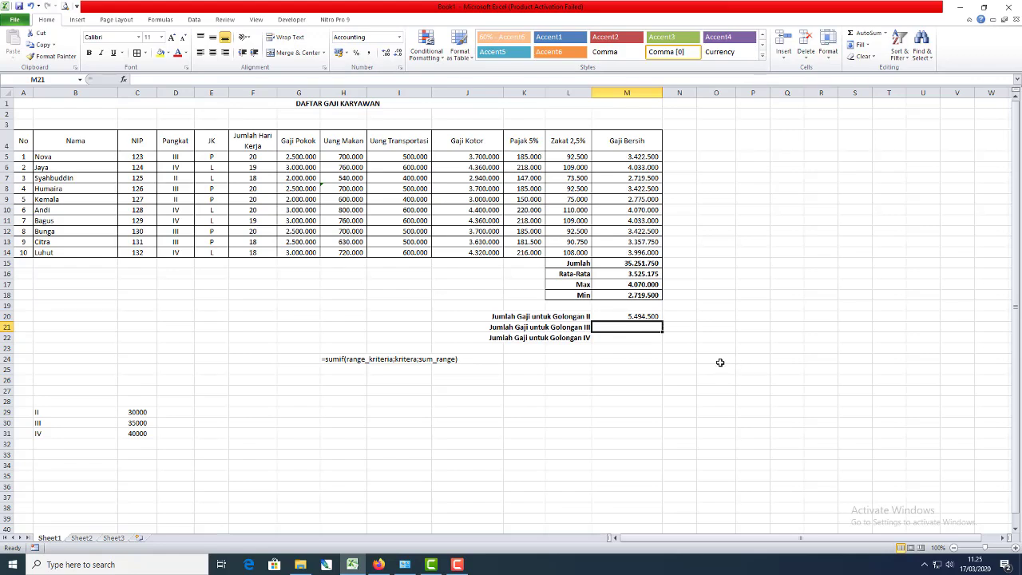
click(676, 320)
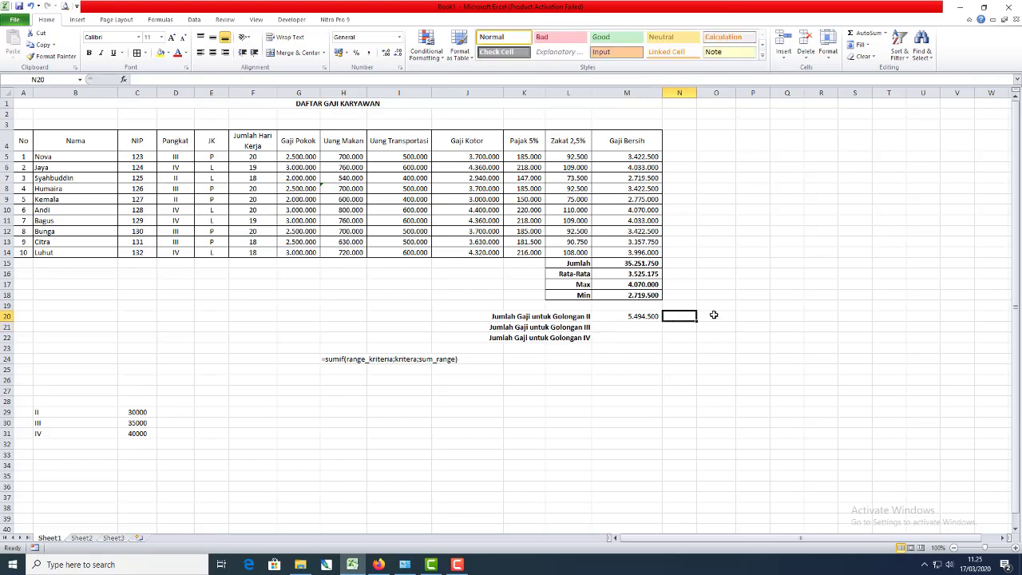
click(713, 316)
text(=)
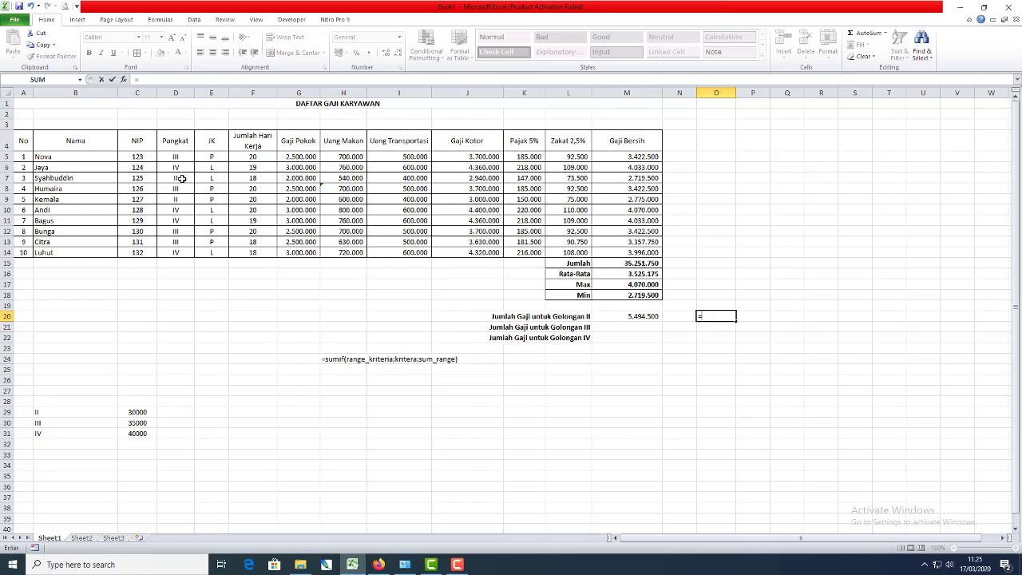
click(620, 177)
text(+)
click(606, 200)
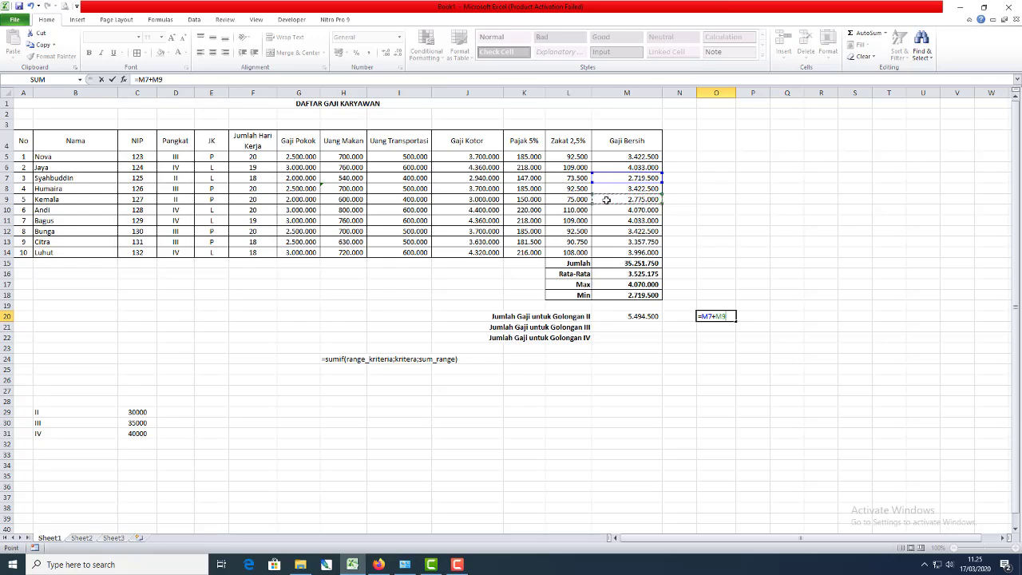
key(Return)
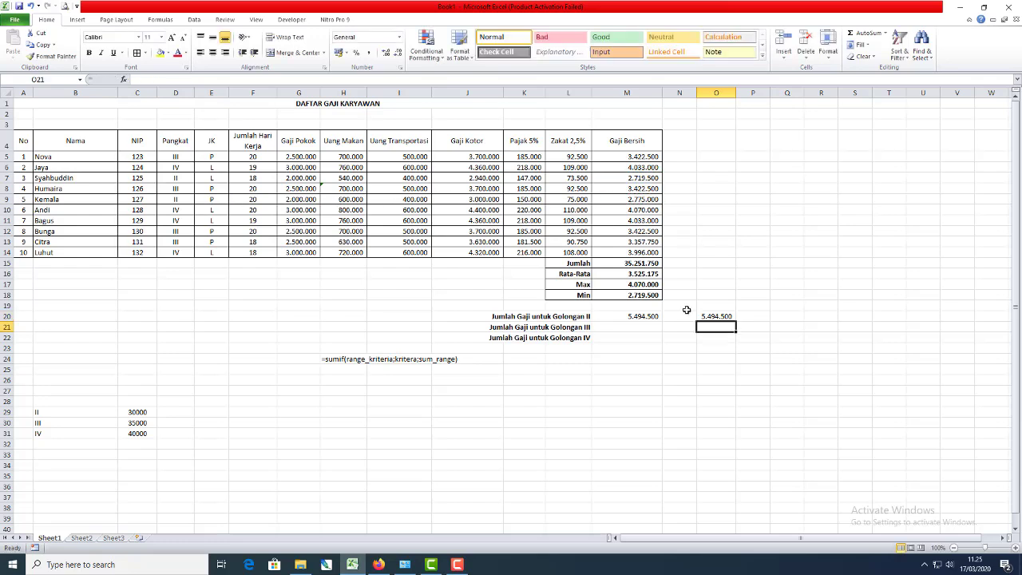
- Compare the check in O20 with the SUMIF total in M20 and clear O20
click(717, 317)
click(635, 317)
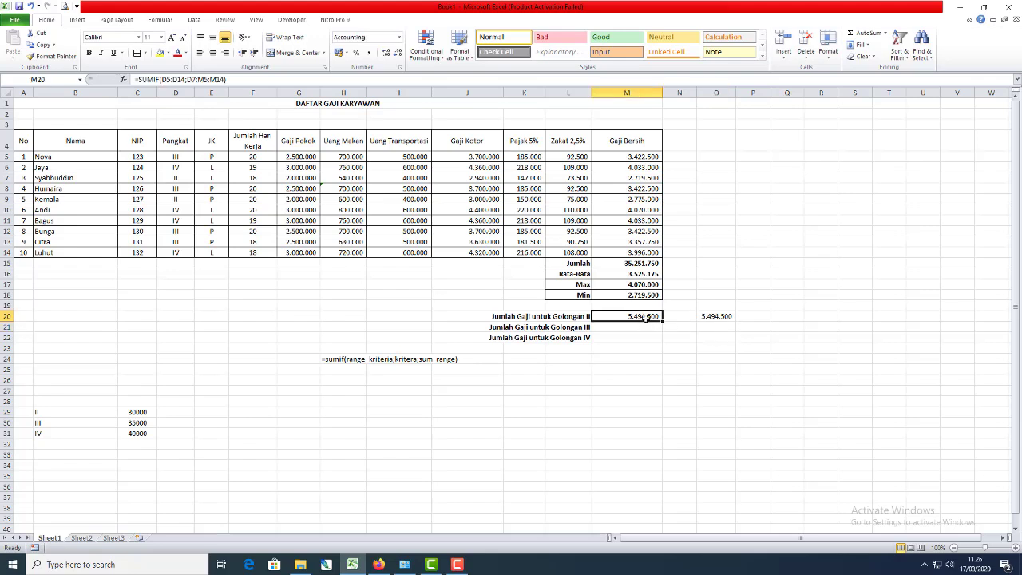
click(723, 317)
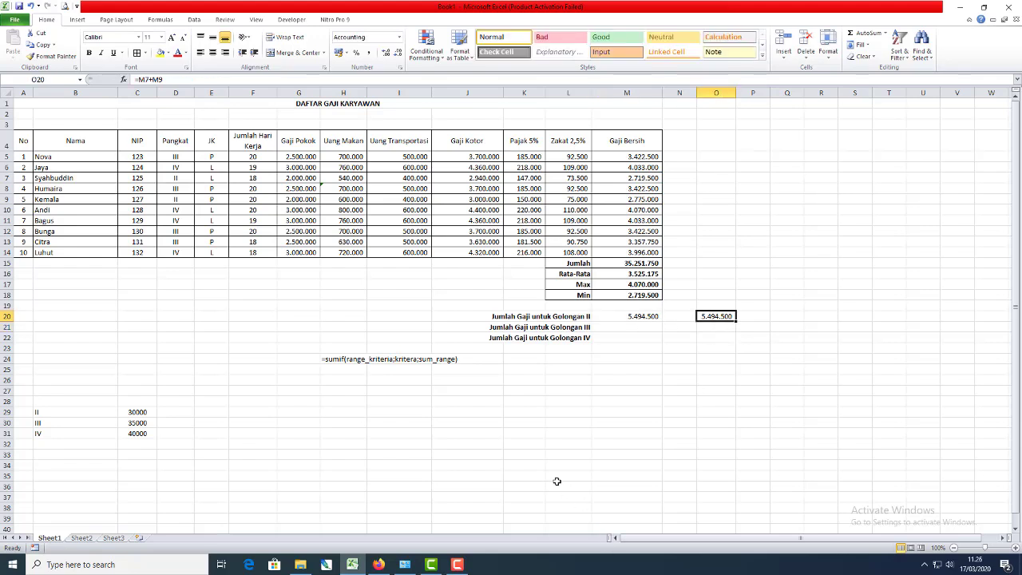
- Total the Golongan III net salaries in M21 with =SUMIF(D5:D14;"III";M5:M14)
click(646, 328)
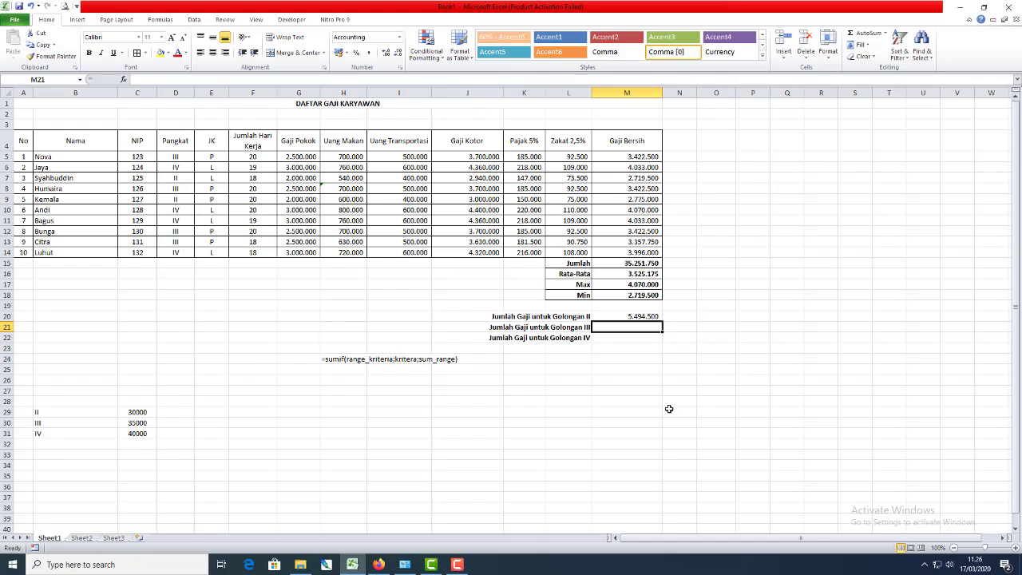
text(=su)
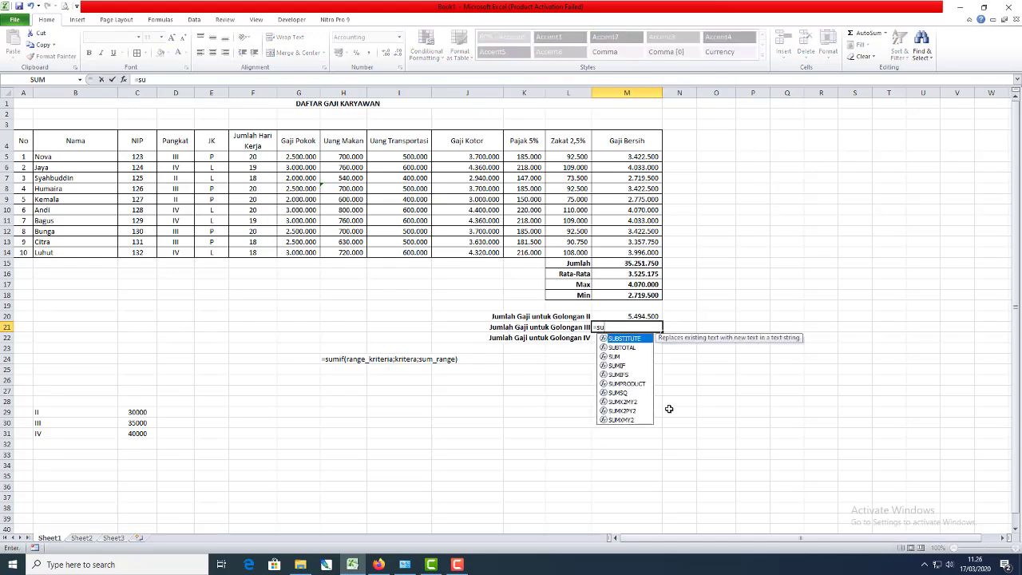
text(mif()
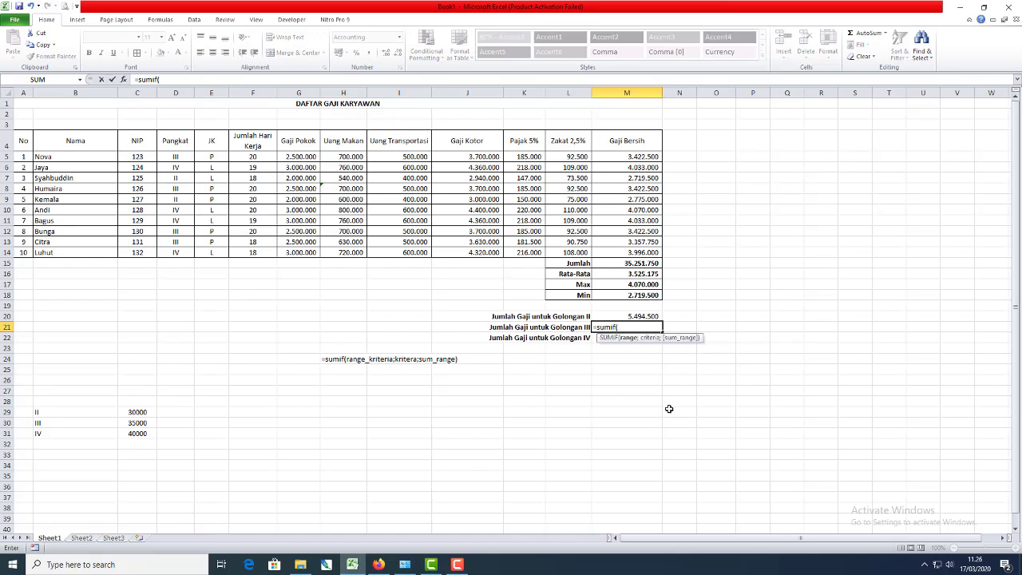
drag(182, 157, 188, 250)
text(;")
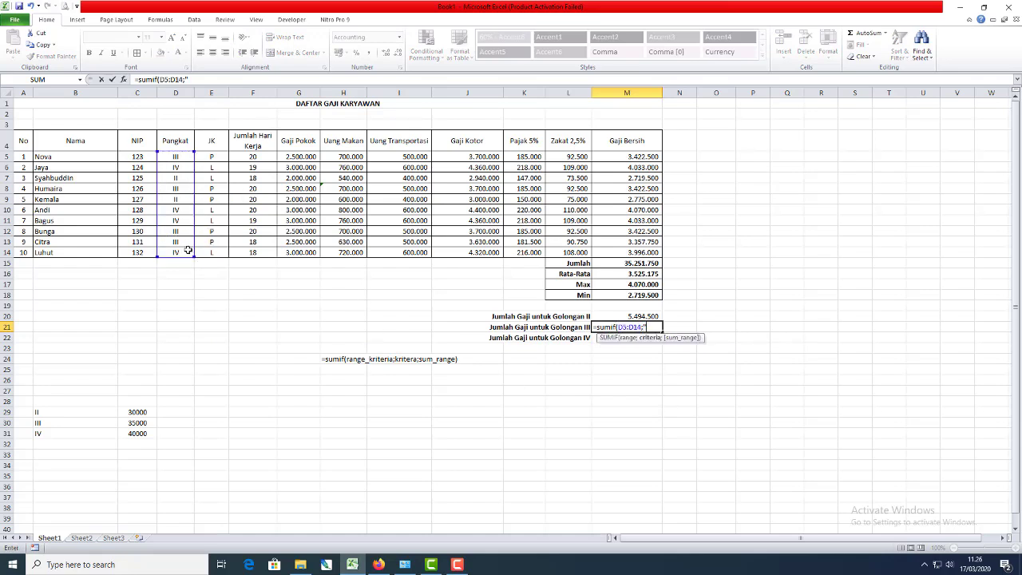
text(III";)
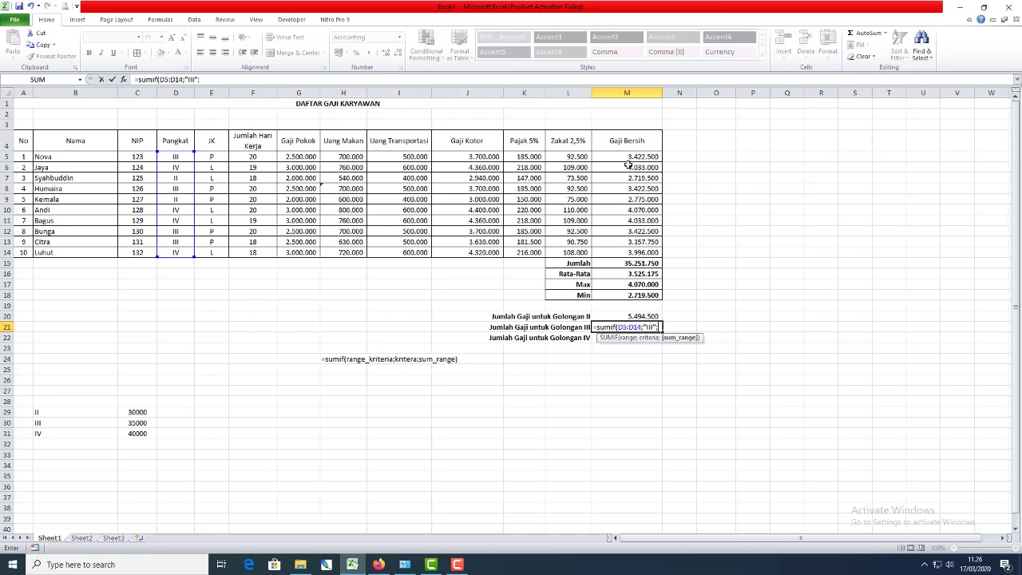
drag(627, 157, 630, 252)
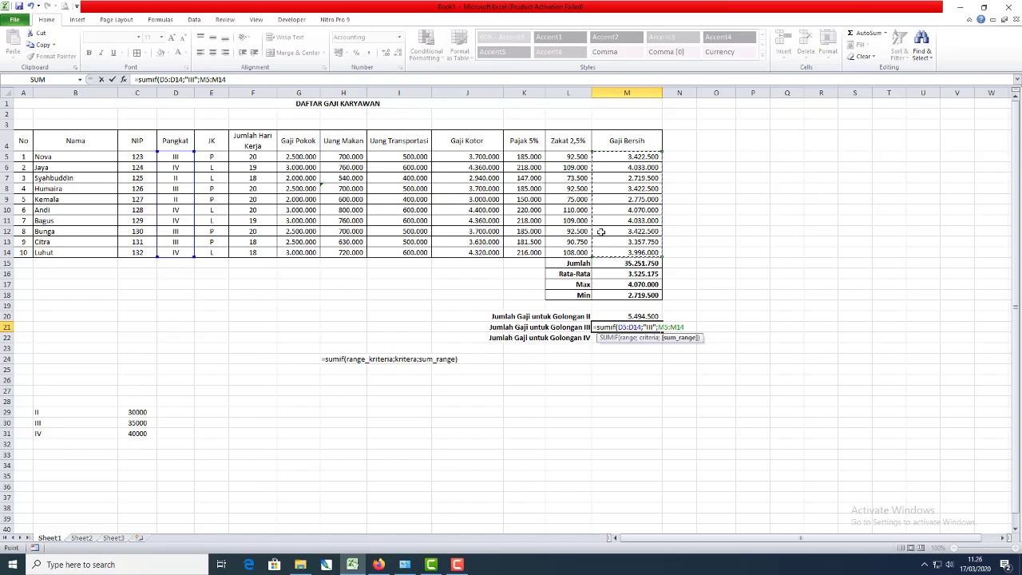
text())
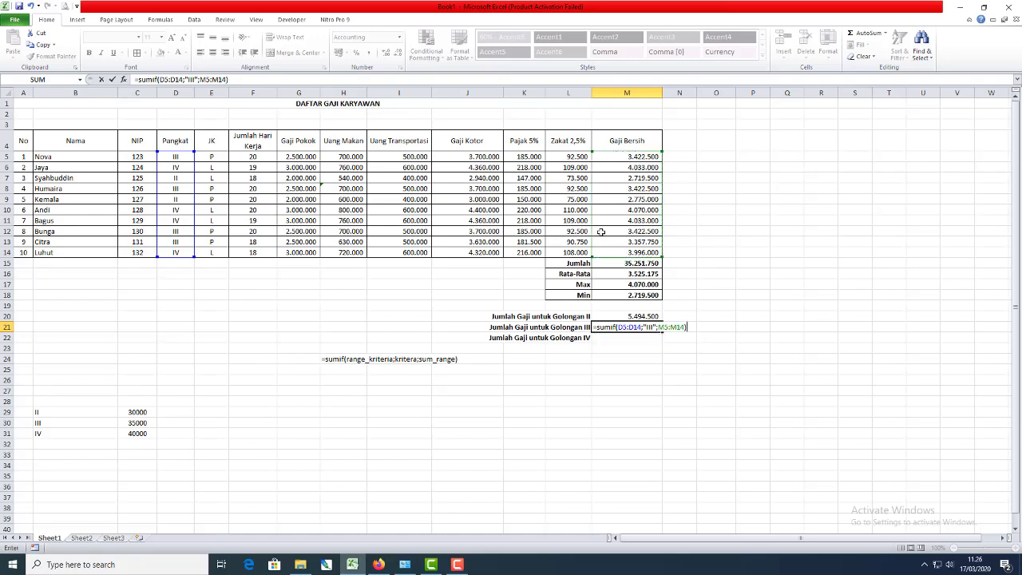
key(Return)
key(Up)
key(Up)
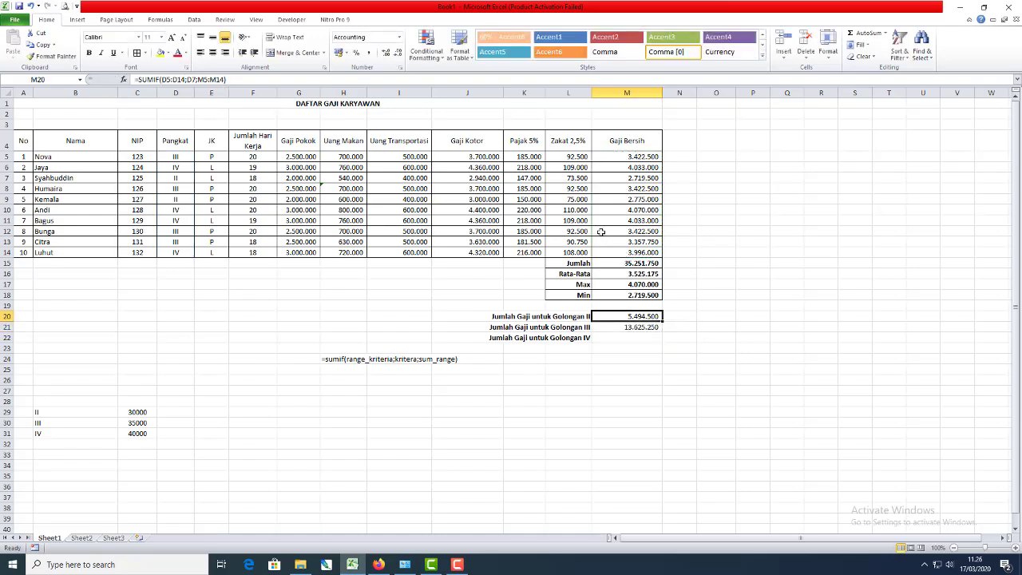
- Compare the criteria arguments in the SUMIF formulas of M20 and M21, leaving both formulas as they are
key(Down)
key(Up)
click(189, 79)
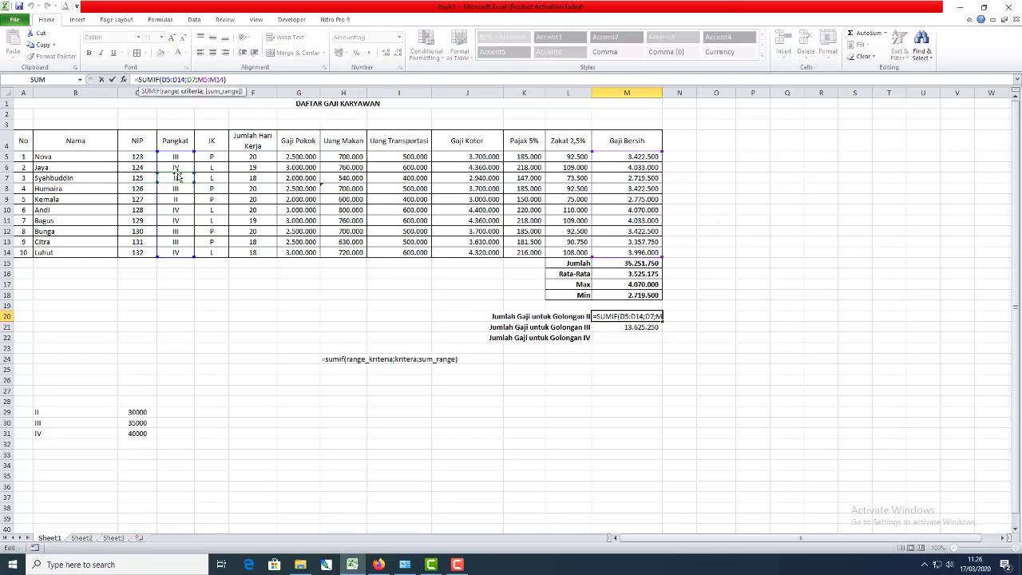
click(631, 330)
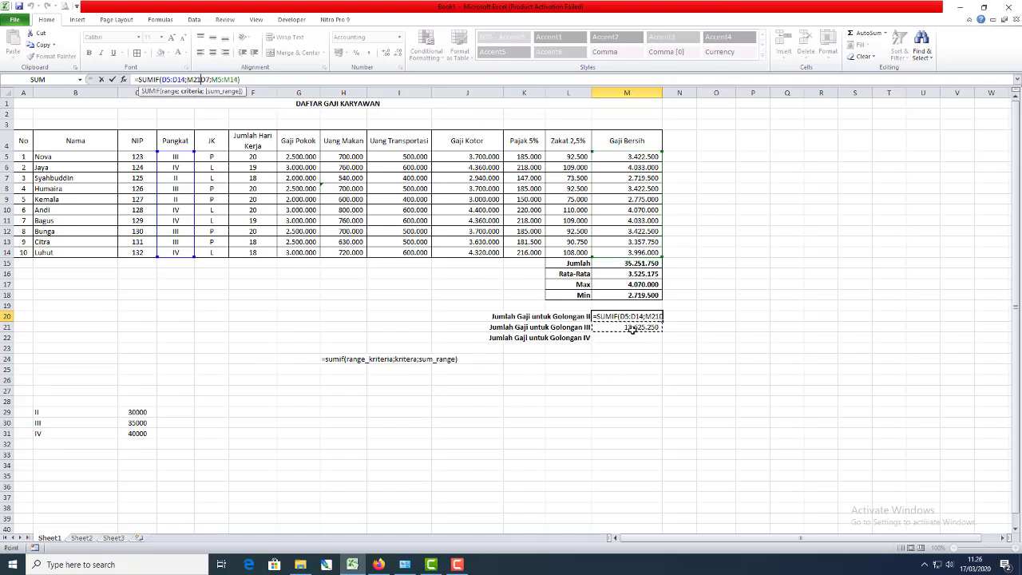
key(Escape)
click(632, 329)
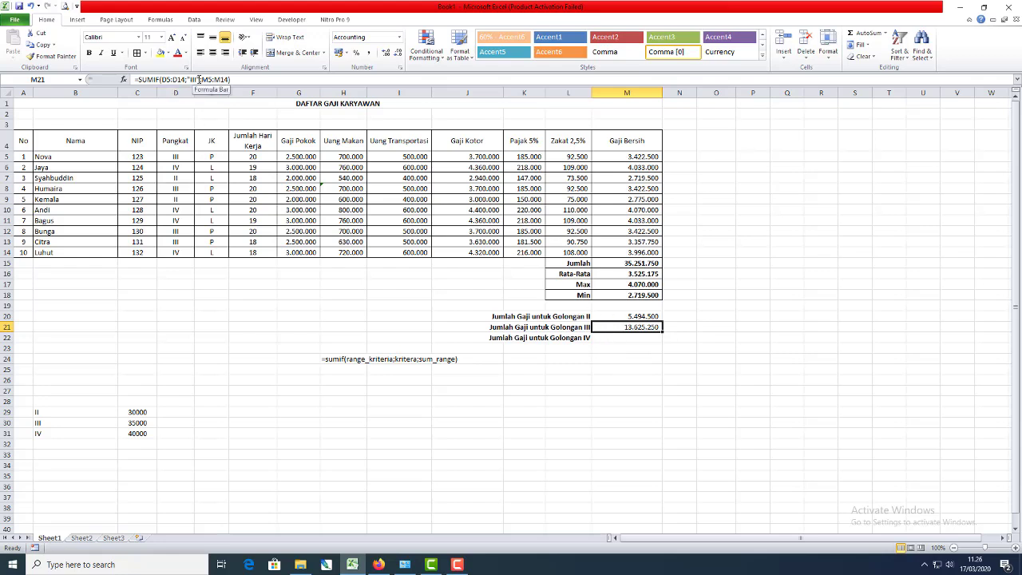
click(198, 79)
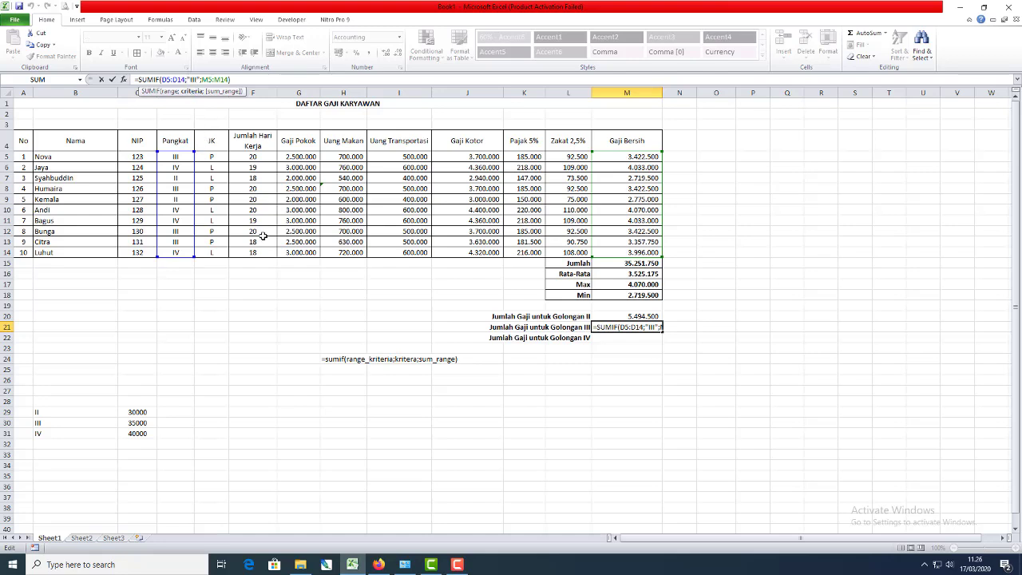
key(Return)
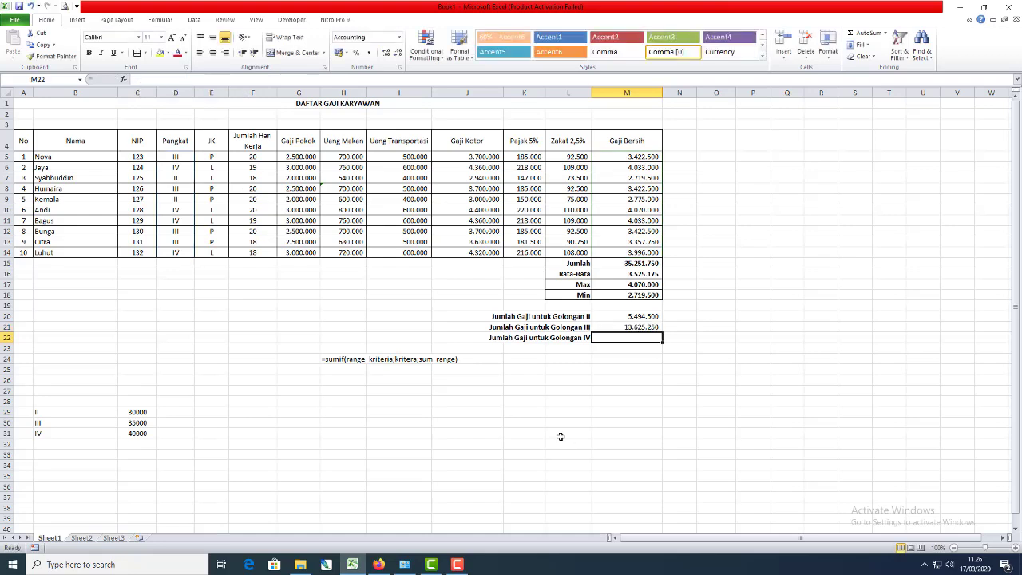
- Total the Golongan IV net salaries in M22 with =SUMIF(D5:D14;"IV";M5:M14)
text(=sumif()
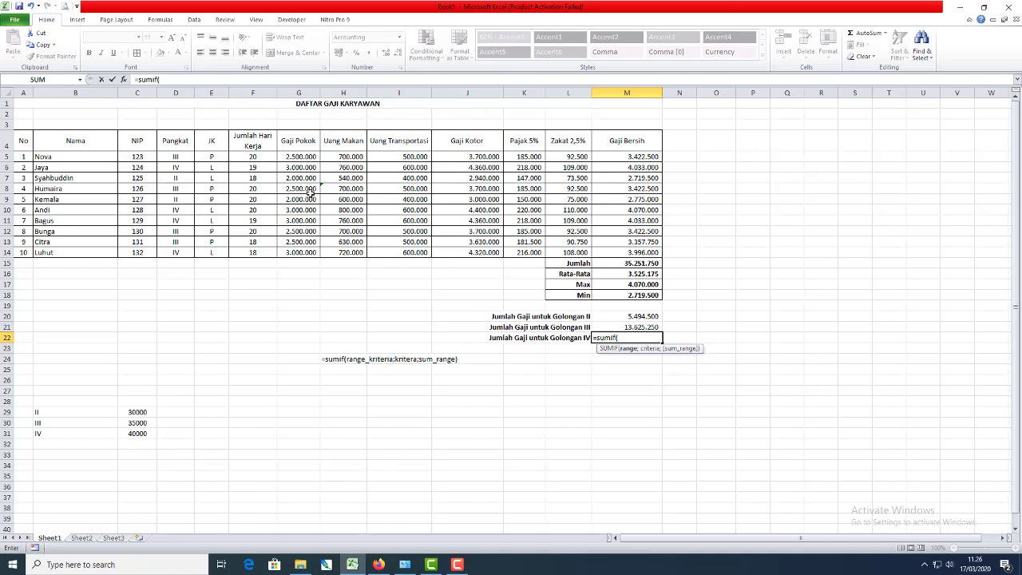
drag(176, 157, 177, 260)
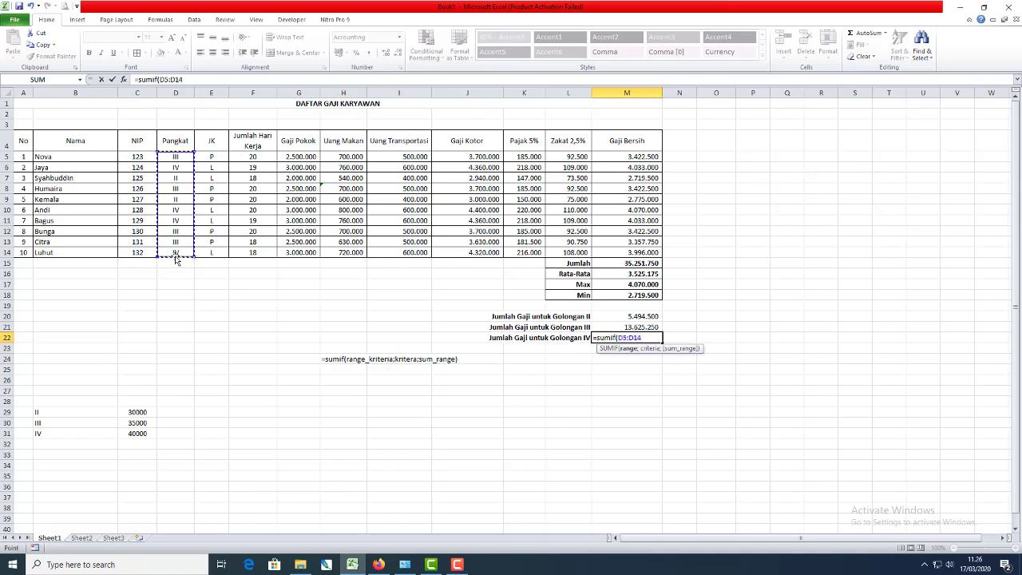
text(;"IV)
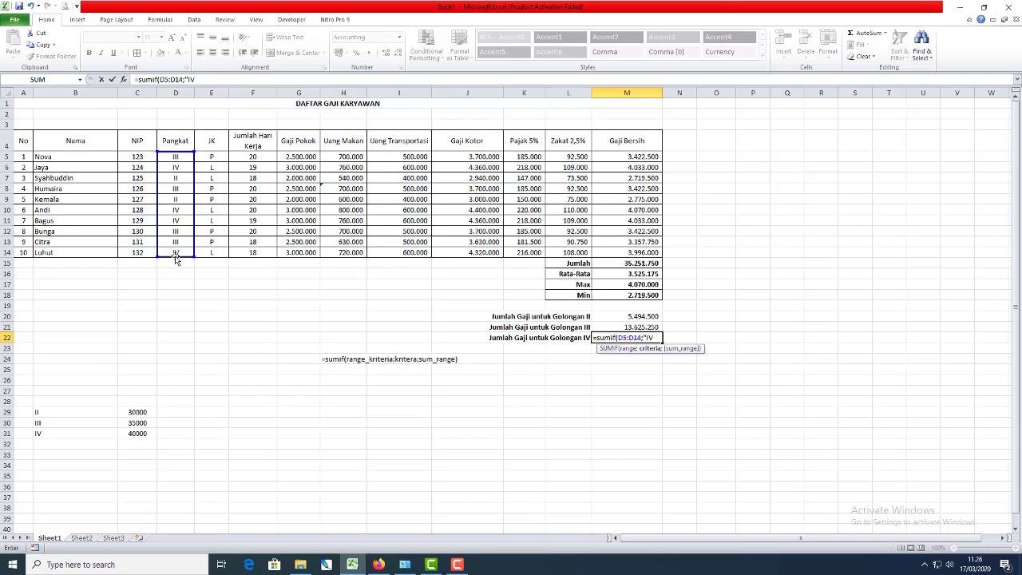
text(";)
drag(631, 156, 637, 254)
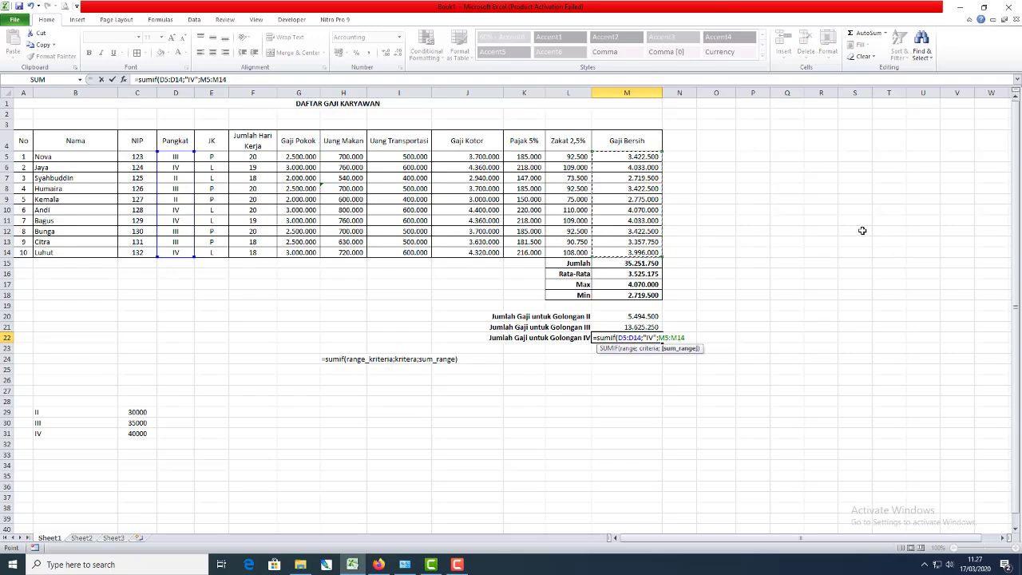
text())
key(Return)
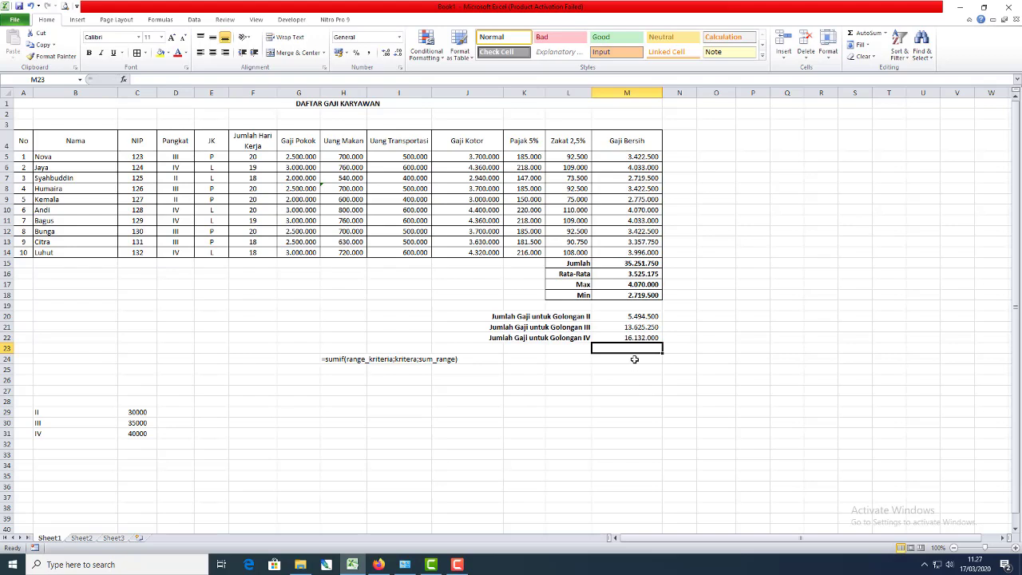
- Cross-check the three Golongan totals against the Jumlah in M15 with =SUM(M20:M22) in M23, and clear M23
text(=sum()
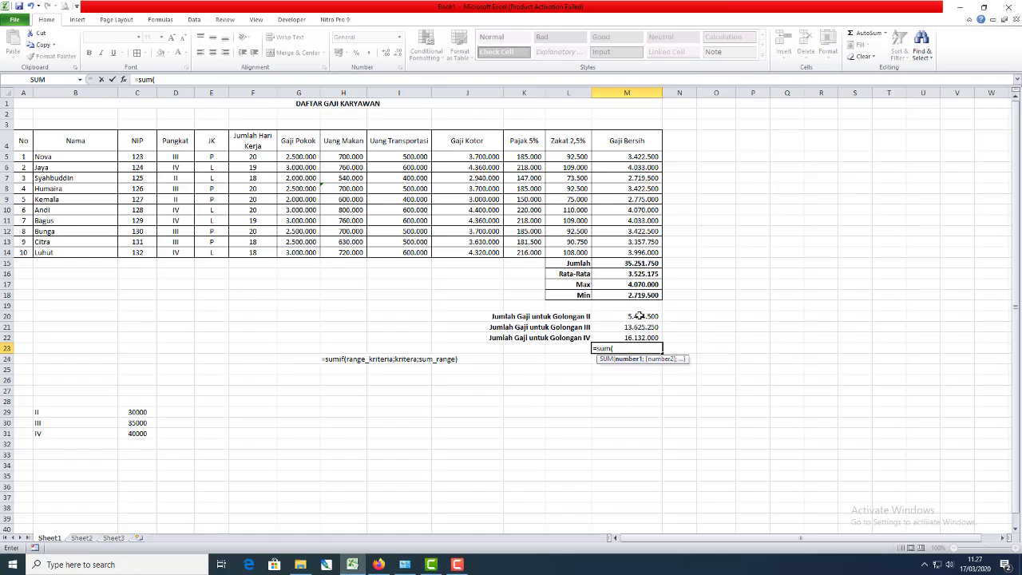
drag(645, 313, 639, 334)
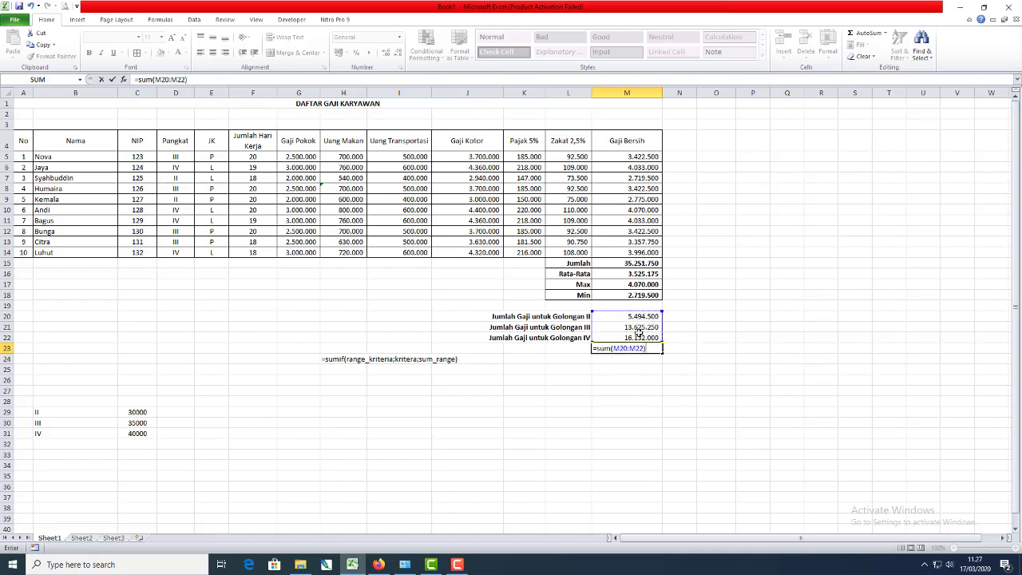
key(Return)
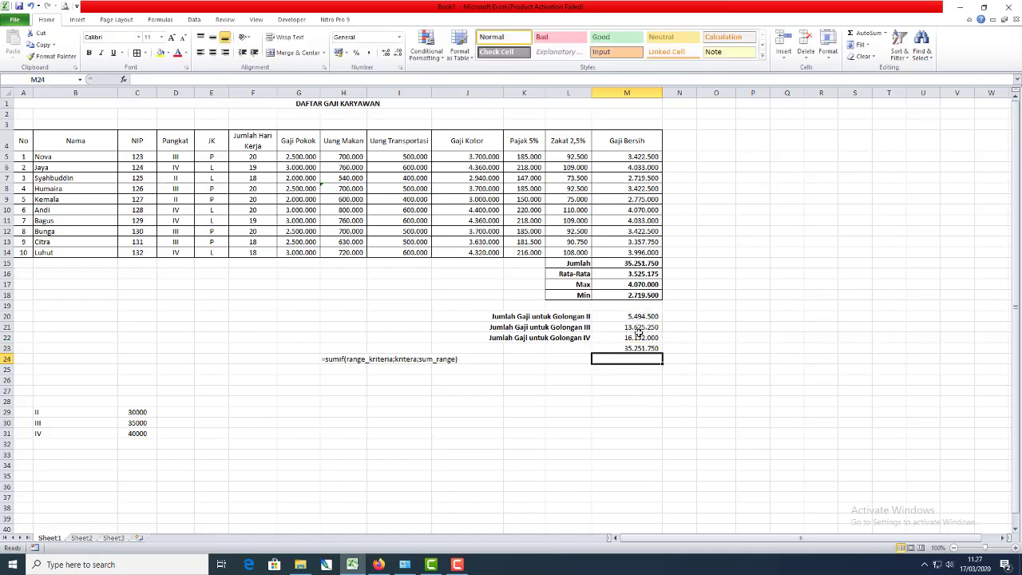
click(645, 349)
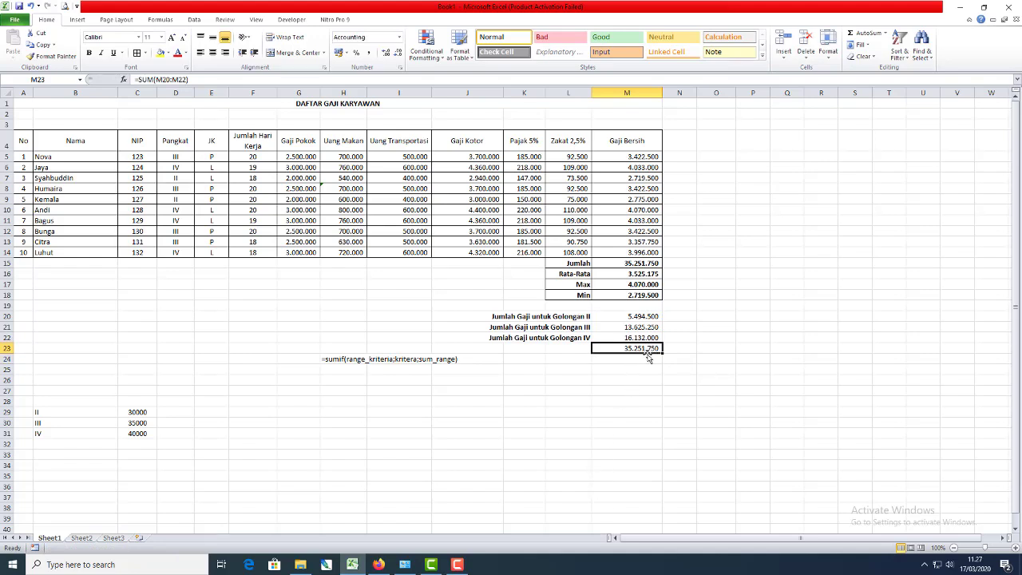
click(618, 262)
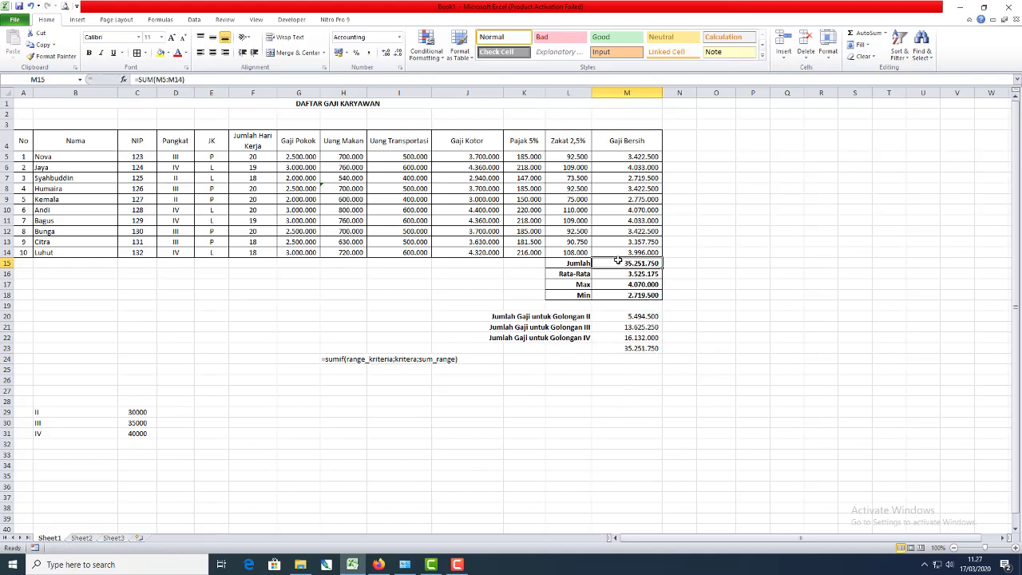
click(634, 349)
key(Delete)
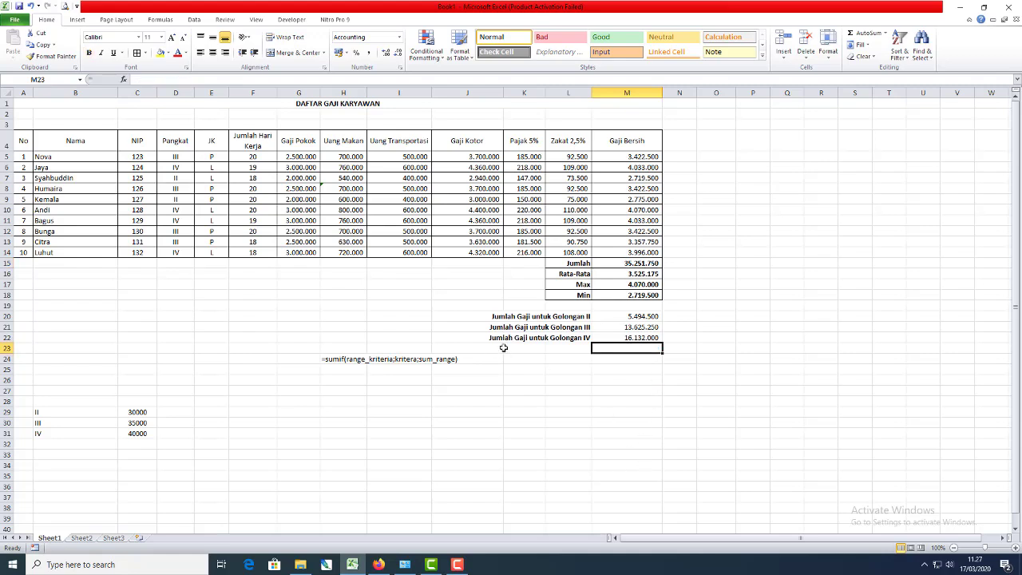
click(457, 564)
click(990, 509)
- Enter the syntax note =sumifs(sum-range;Range_Kriteria 1; Kriteria; range_kriteria 2; kriteria;......) as plain text in H26
click(328, 376)
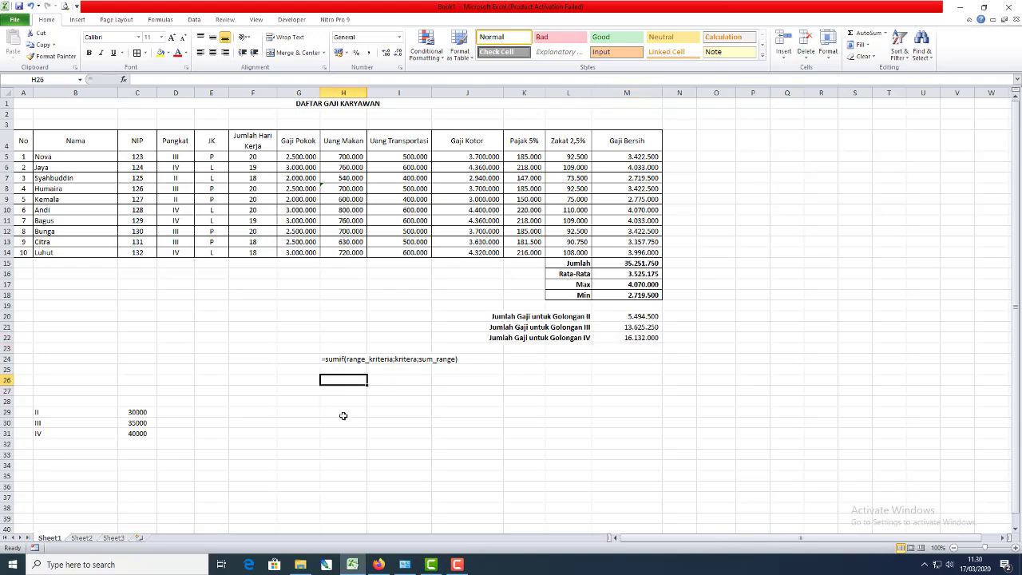
text(=su)
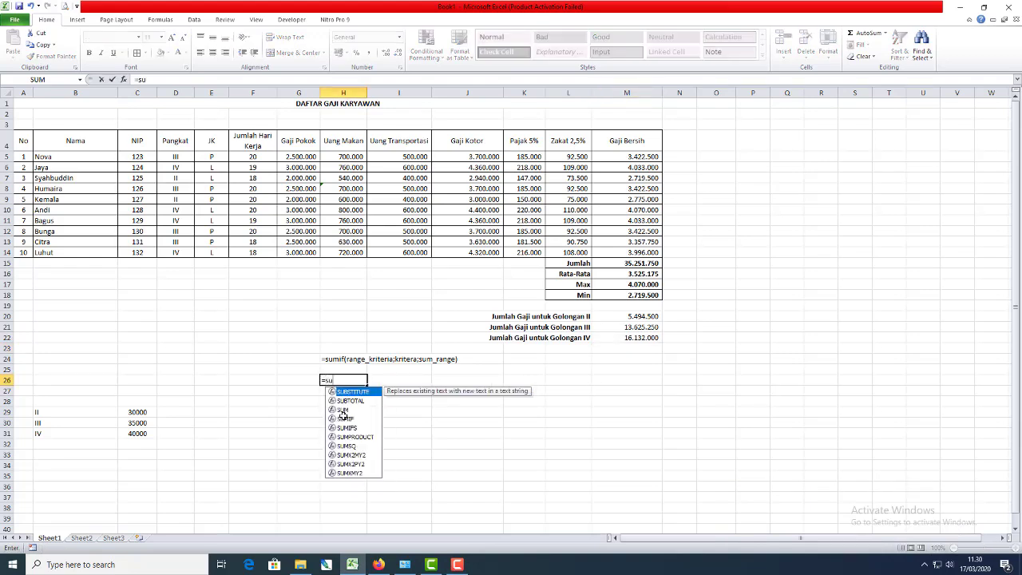
text(mif)
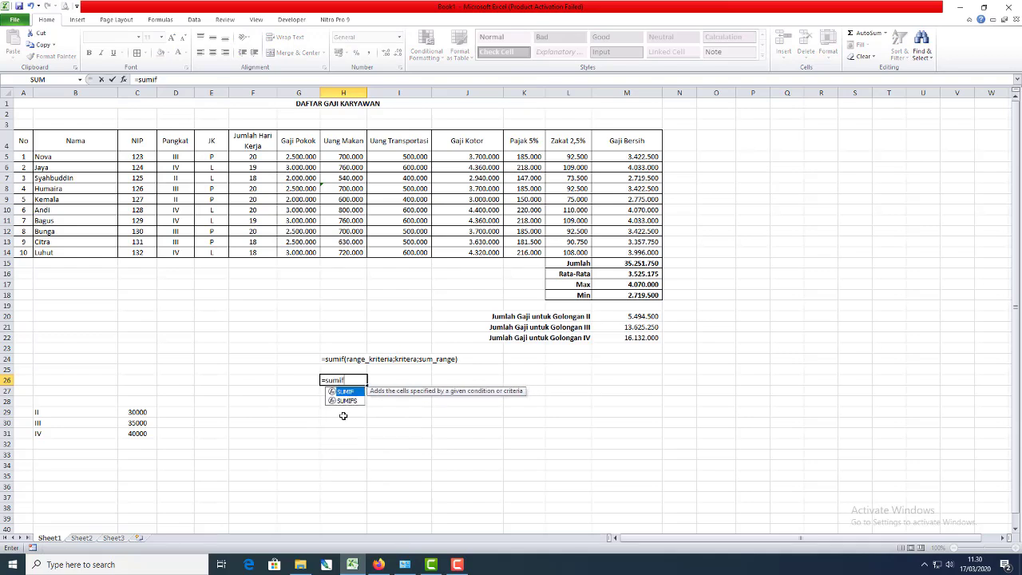
text(s()
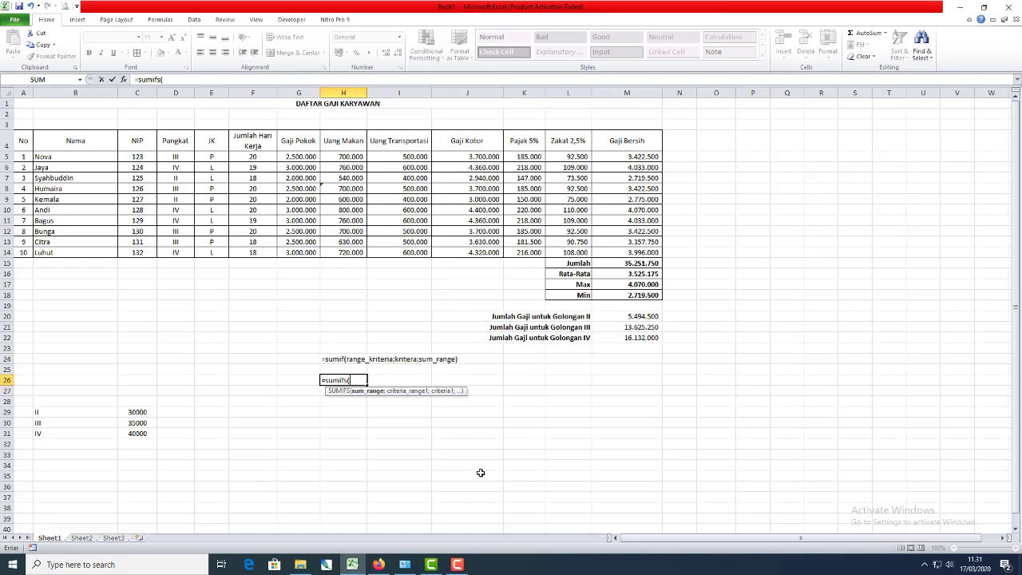
text(sum)
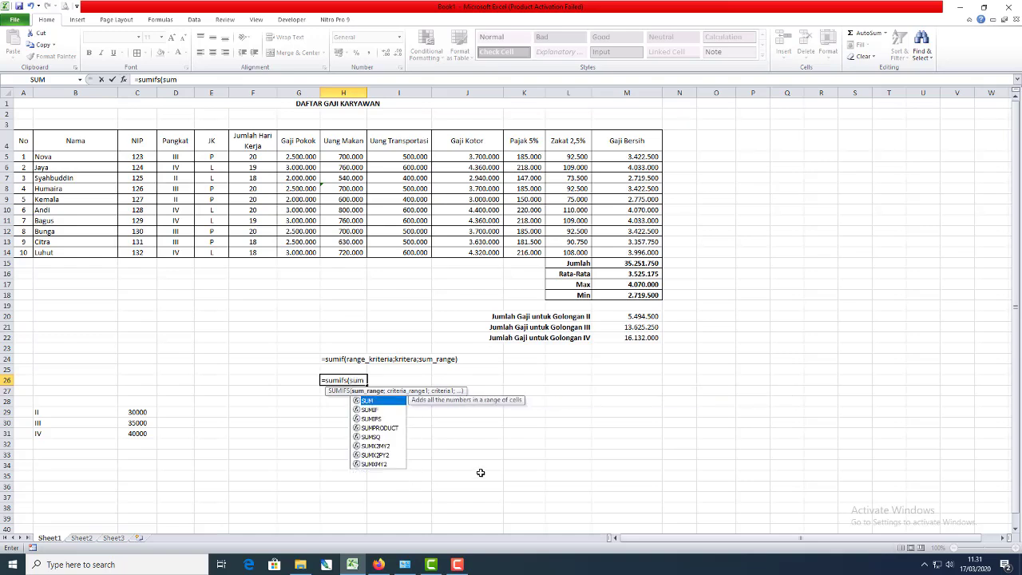
text(-ran)
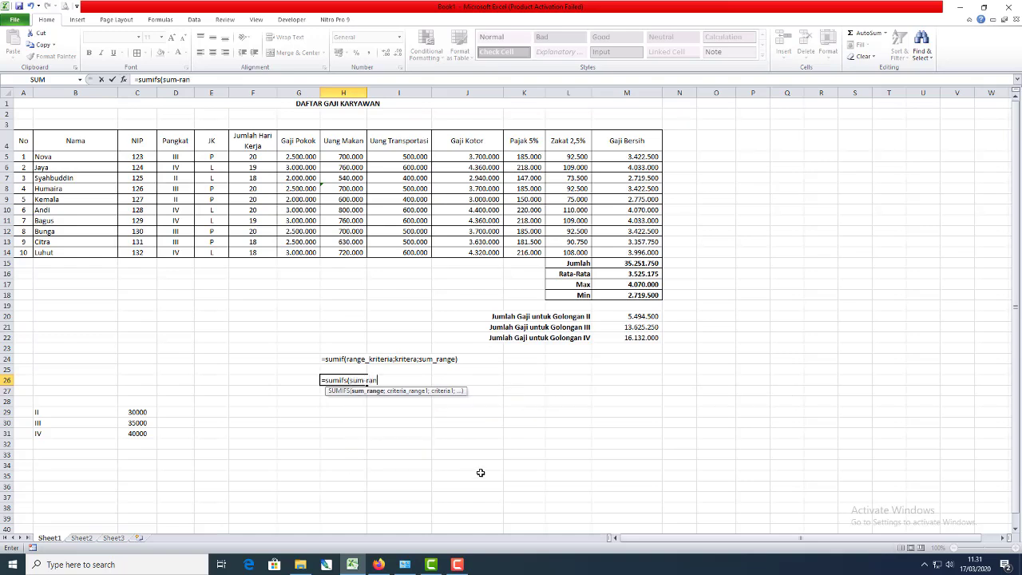
text(ge;)
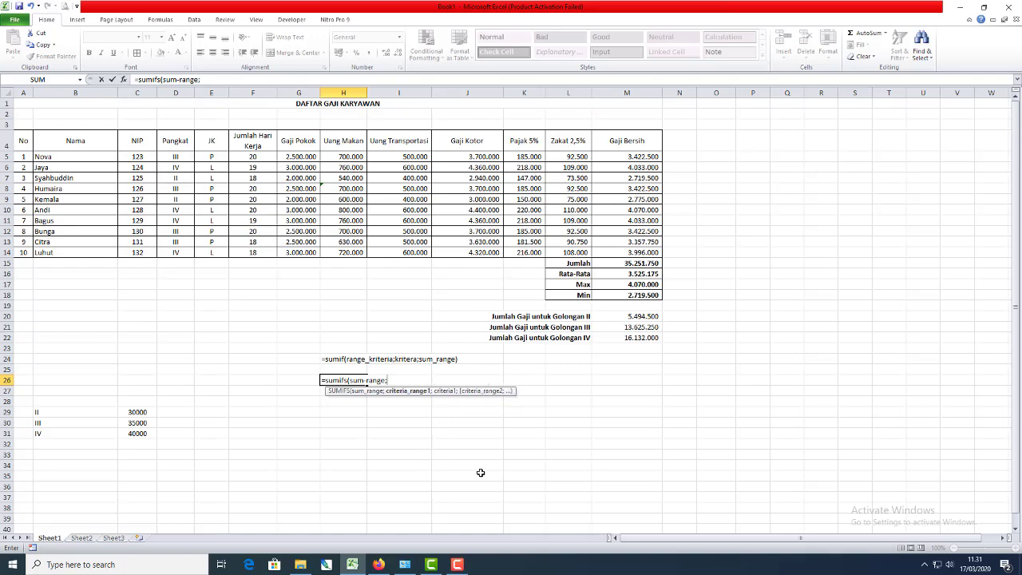
text(Range_Kriteria 1;)
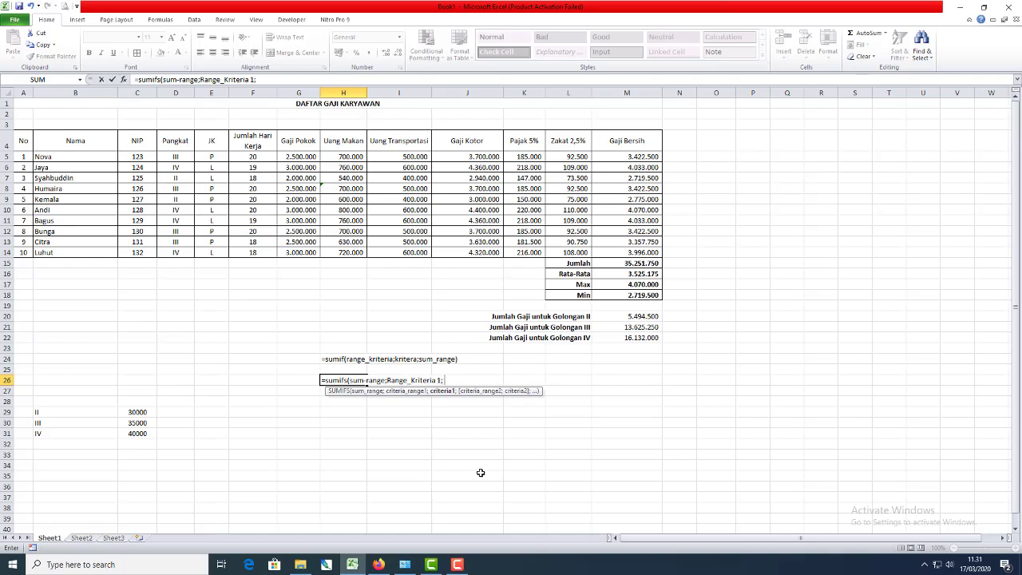
text( Kriteria;)
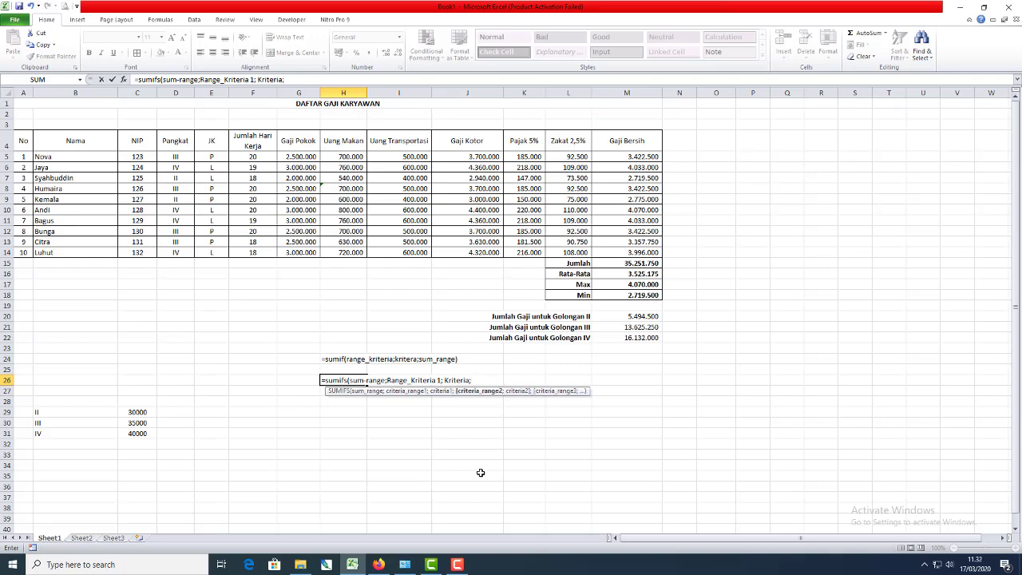
text( range_kriteraa 2; ap)
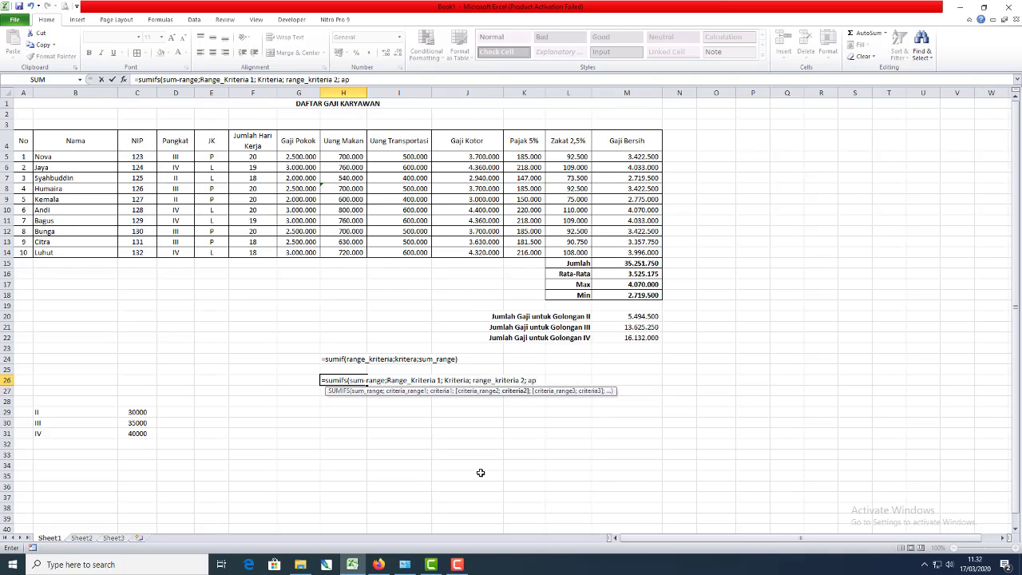
key(BackSpace)
key(BackSpace)
key(BackSpace)
text(kriteria;......)
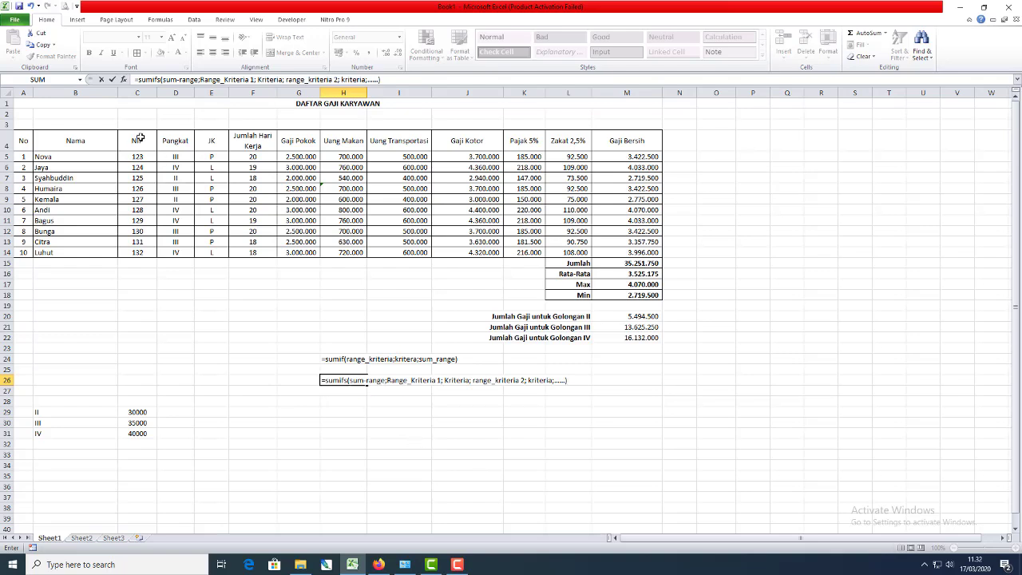
click(136, 80)
key(Return)
- Move the SUMIF and SUMIFS syntax notes from H24:H26 to E24:E26
key(Up)
key(Up)
key(Up)
key(shift+Down)
key(shift+Down)
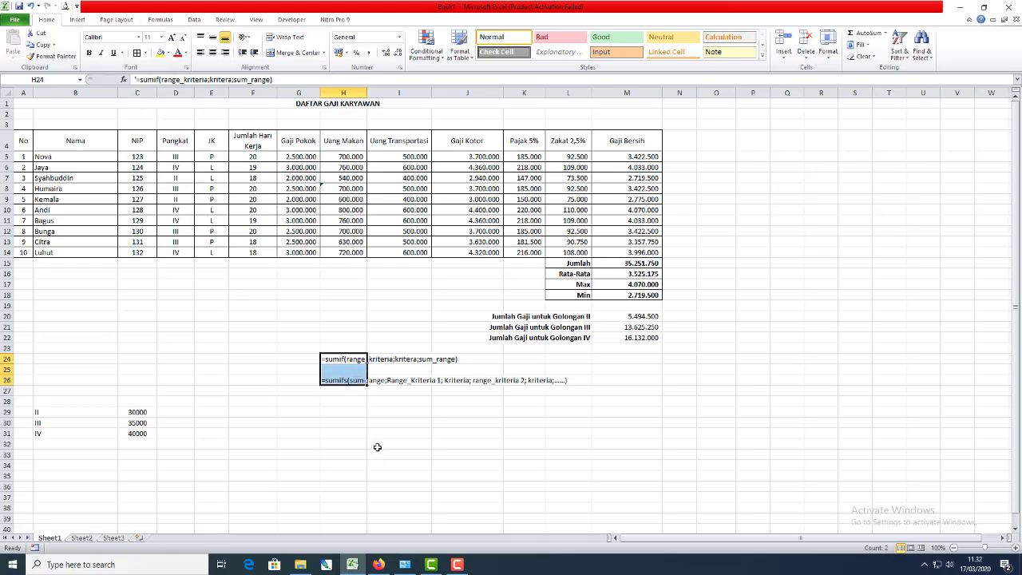
key(ctrl+x)
key(Left)
key(Left)
key(Left)
key(Return)
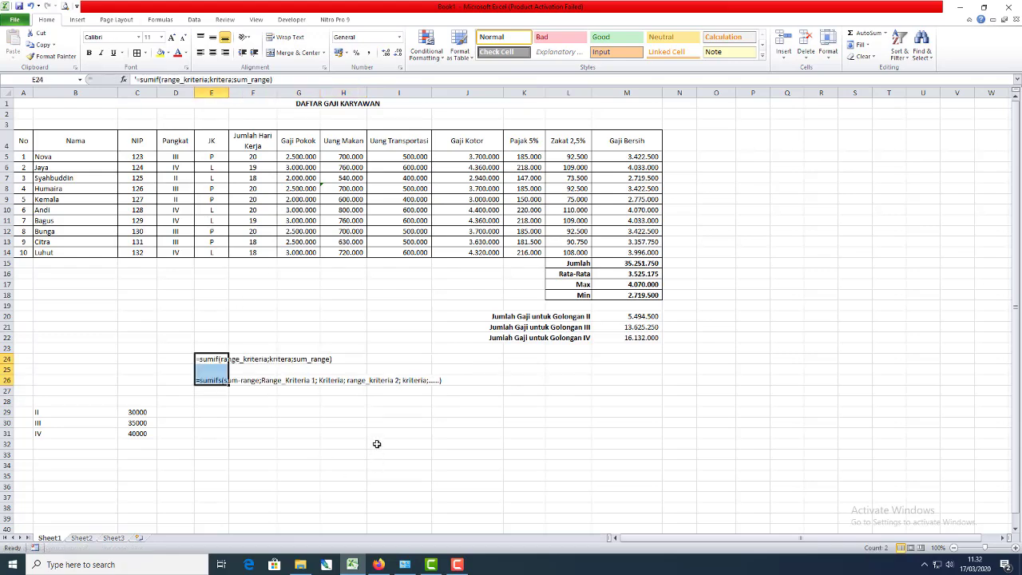
- Set the font size of E24:E26 to 22 and move the SUMIFS note from E26 up to E25
click(161, 38)
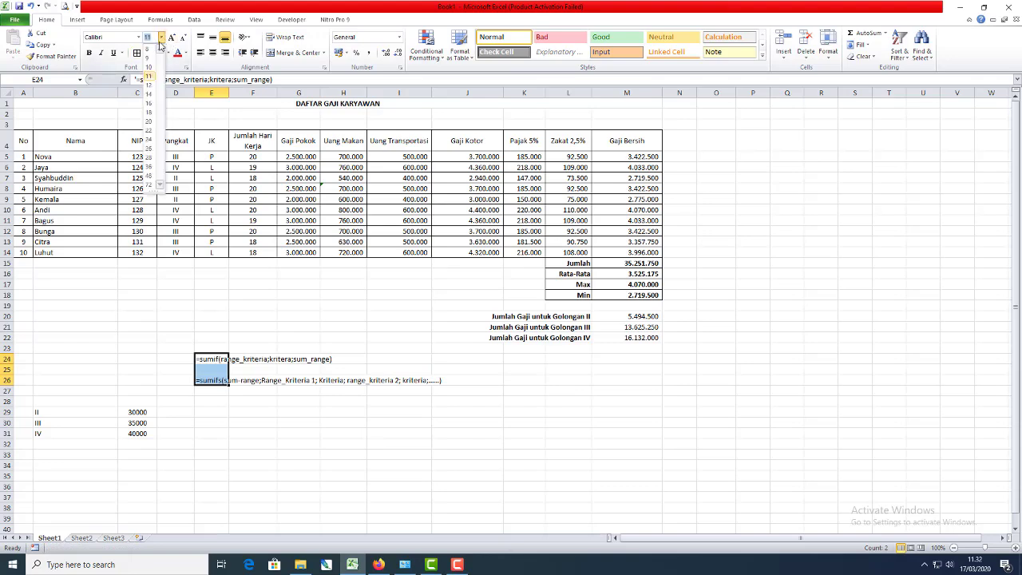
click(147, 132)
click(206, 405)
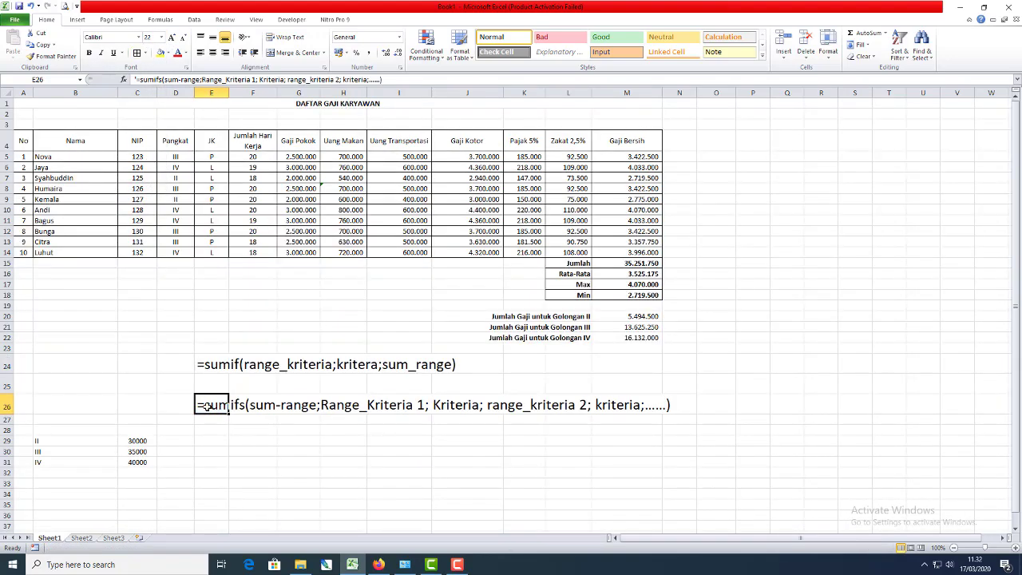
drag(206, 406, 209, 384)
- Move both syntax notes from E24:E25 to A24:A25
key(ctrl+c)
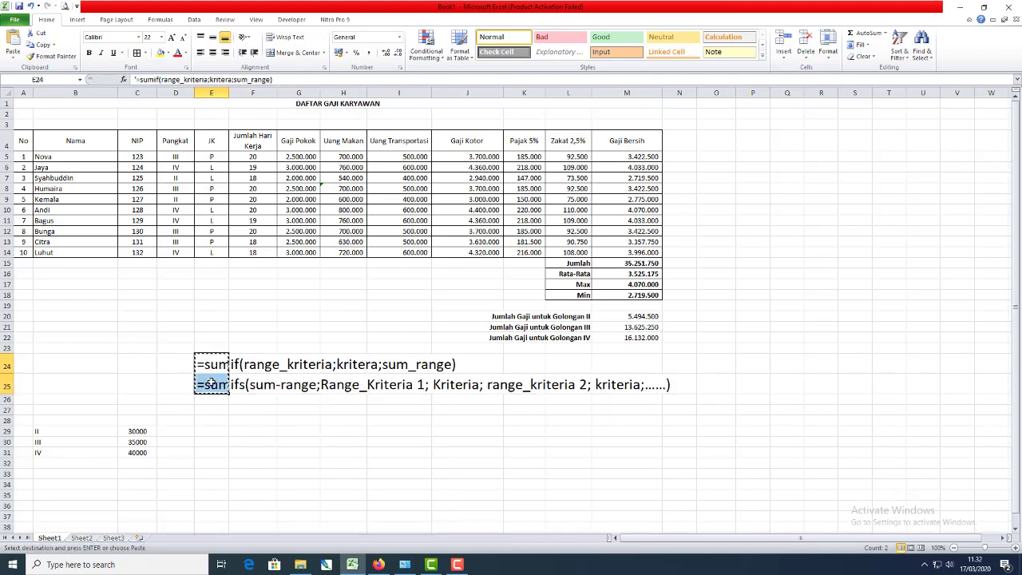
key(Home)
key(Return)
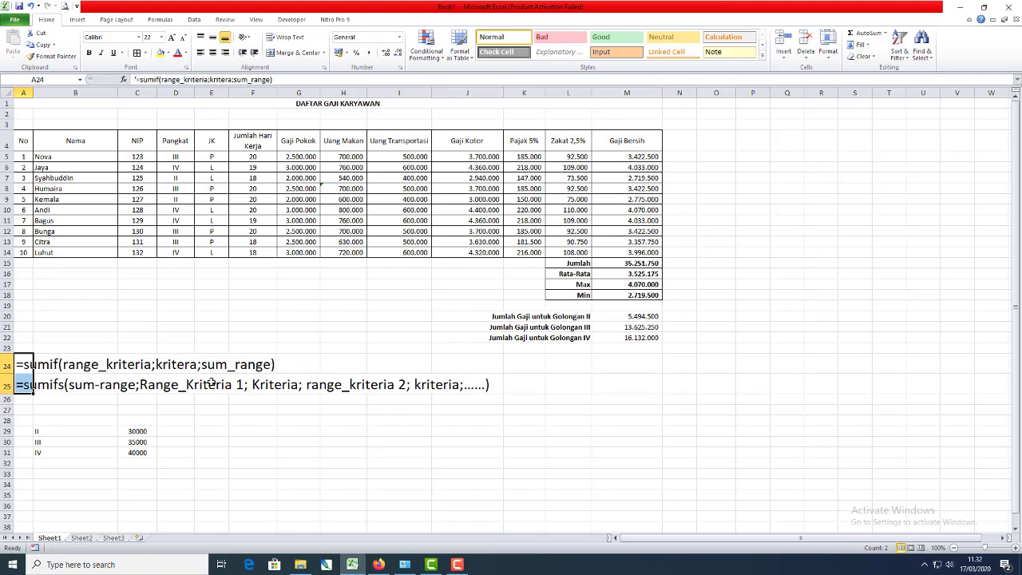
- Enter the label "Jumlah Gaji untuk Laki-Laki Golongan IV" in L24
click(552, 367)
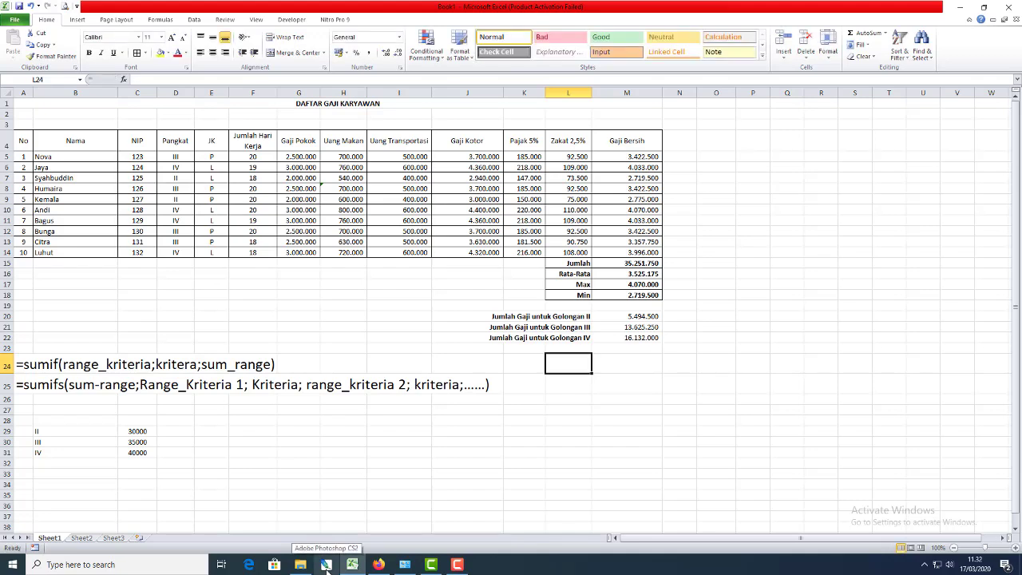
text(Jumlah Gaji)
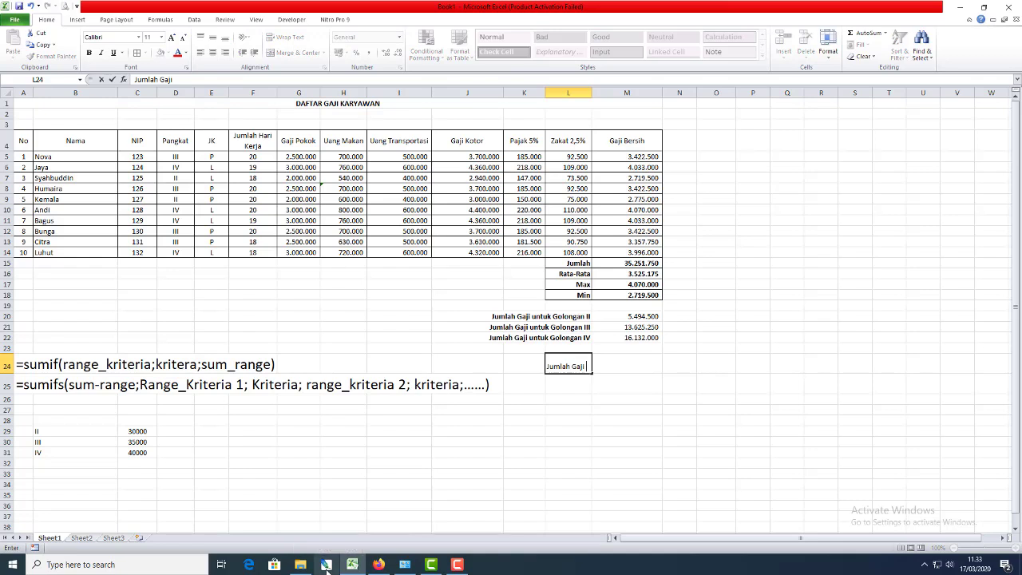
text( untuk Laki-Laki Golongan)
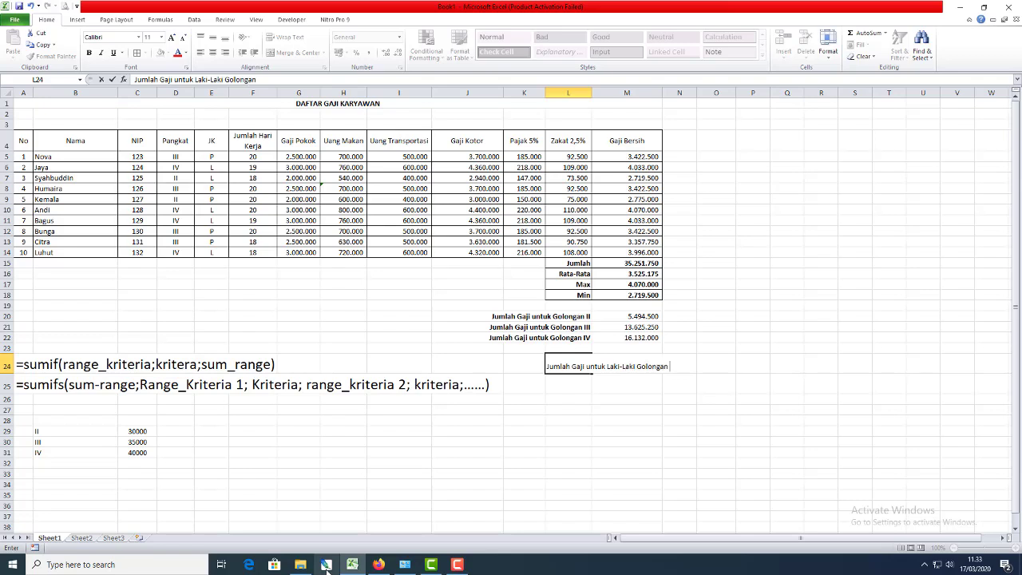
text( IV)
key(Return)
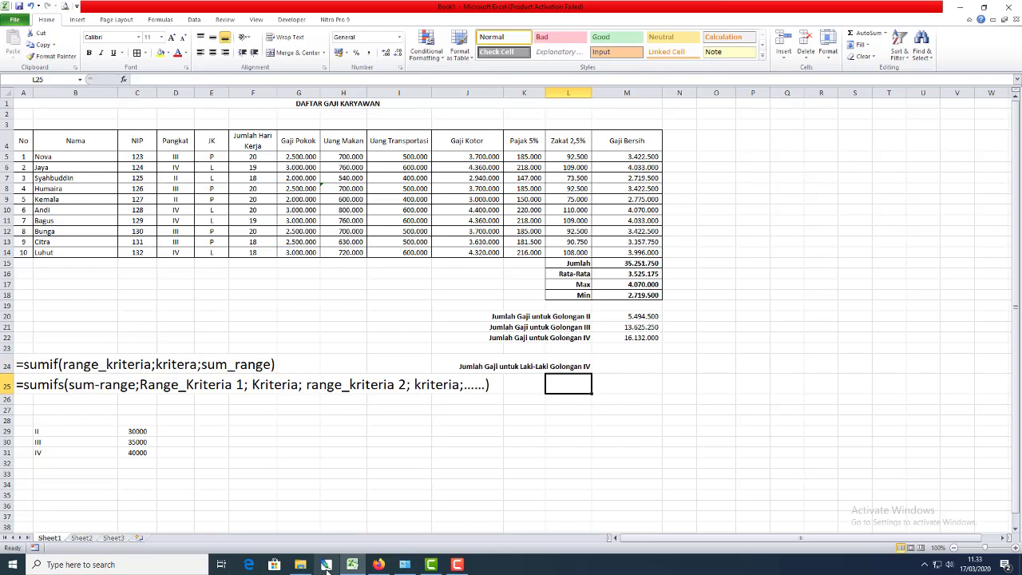
- Copy the L24 label down to L25 and change it to "Jumlah Gaji untuk Perempuan Golongan IV"
key(Up)
key(Down)
key(ctrl+d)
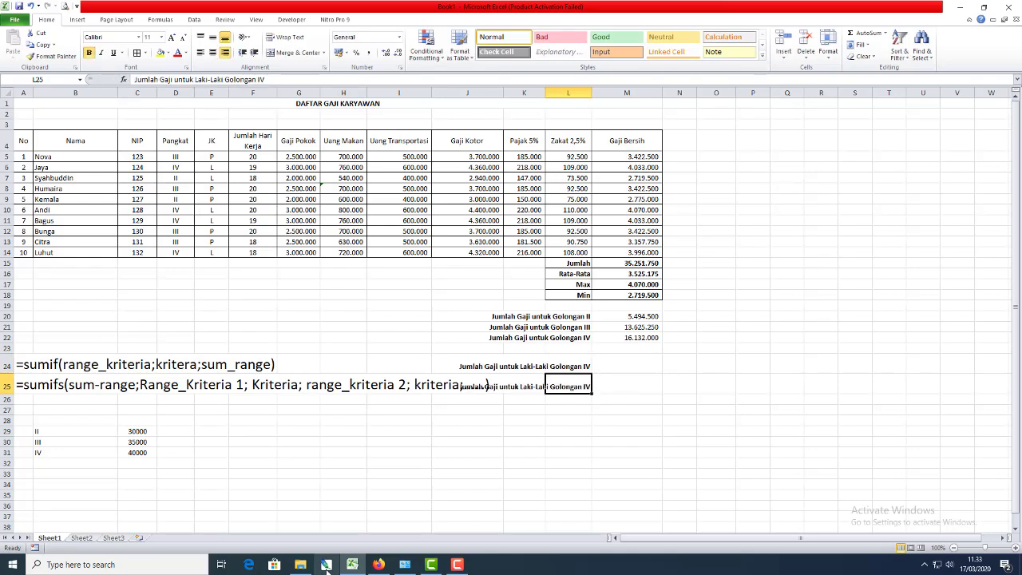
key(F2)
key(ctrl+shift+Left)
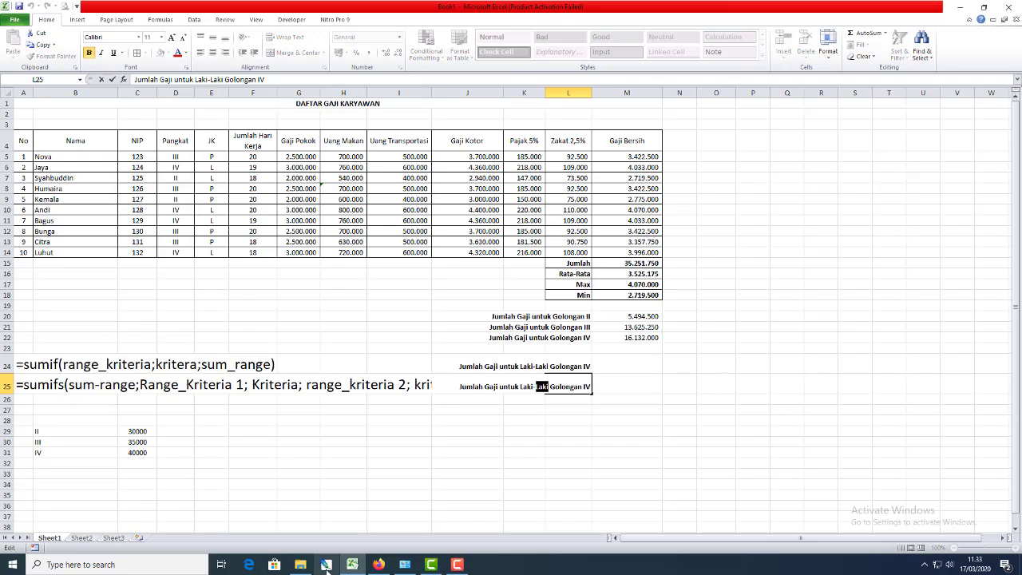
key(ctrl+shift+Left)
key(ctrl+shift+Left)
text(Perem)
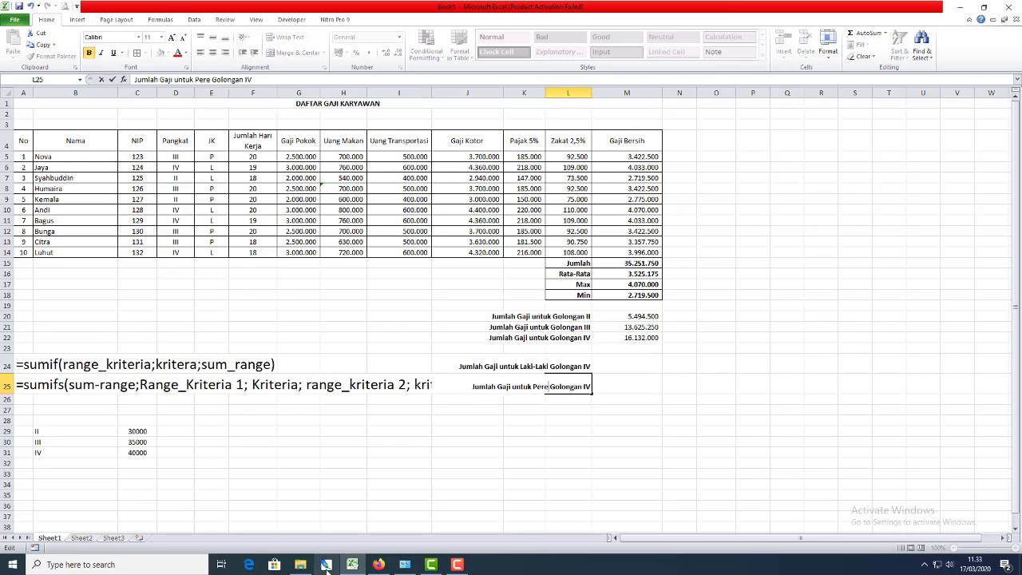
text(puan)
key(Return)
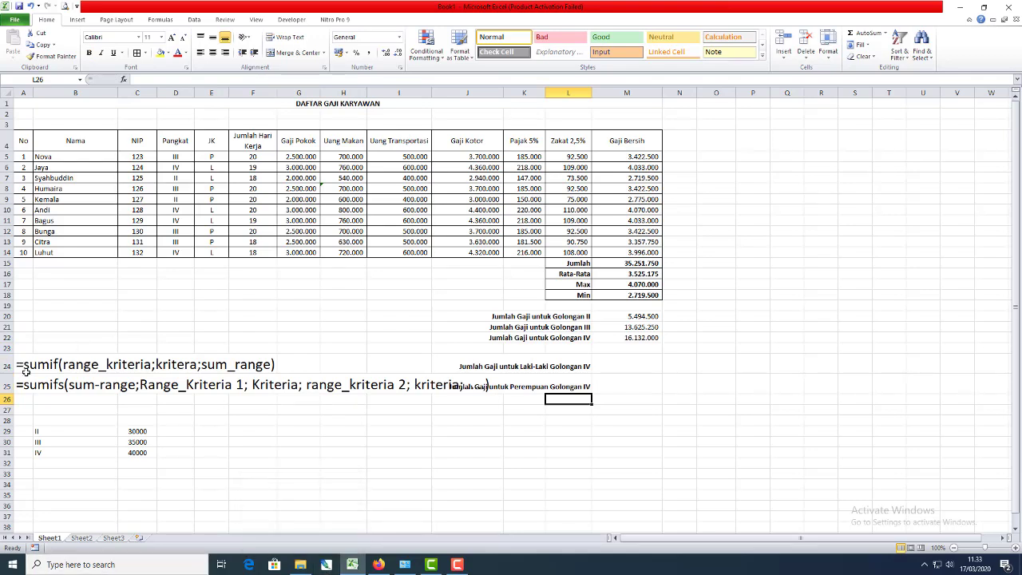
- Set the font size of the syntax notes in A24:A25 to 18
drag(24, 364, 24, 385)
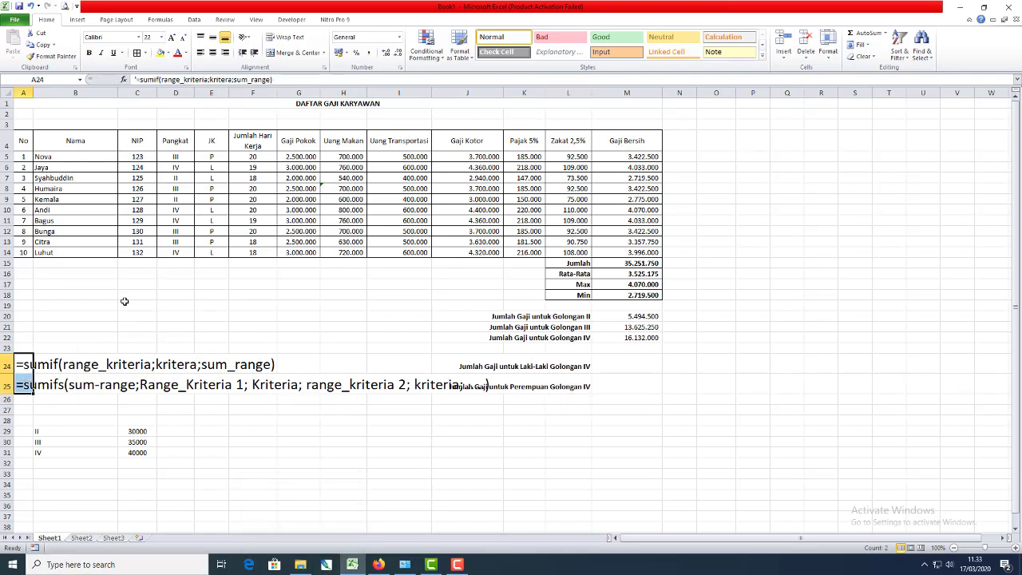
click(160, 38)
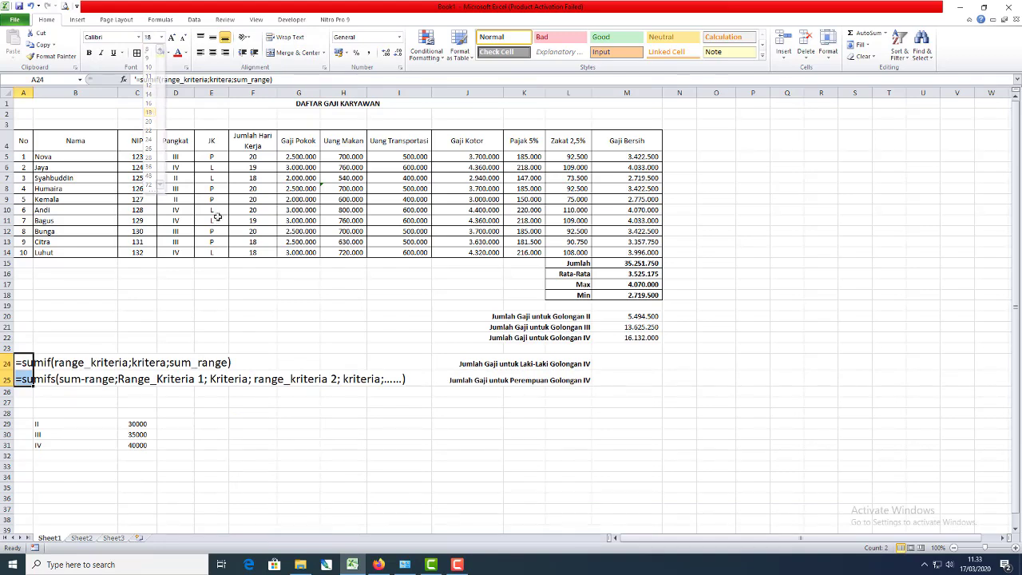
click(149, 112)
click(526, 409)
click(468, 395)
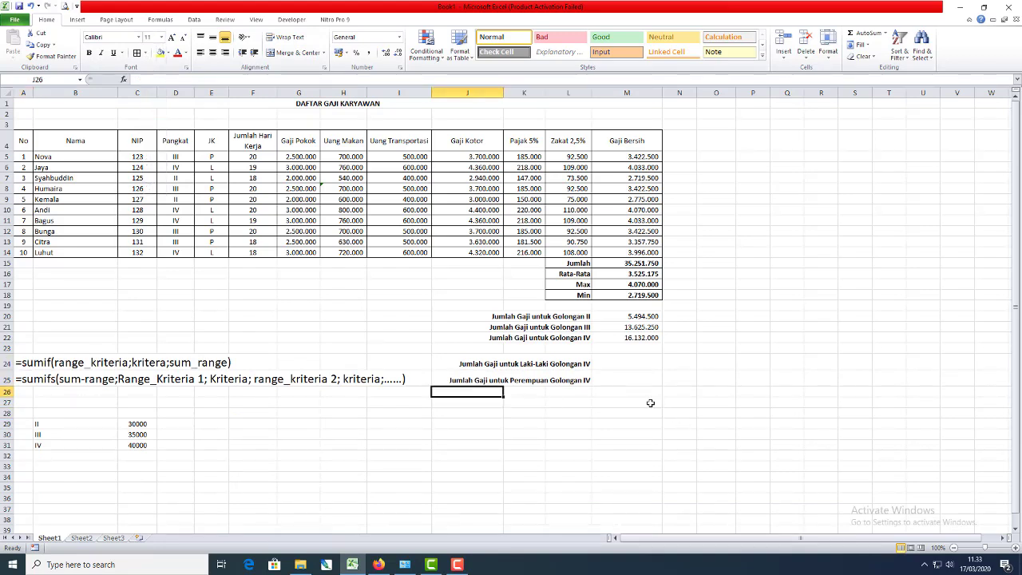
click(557, 392)
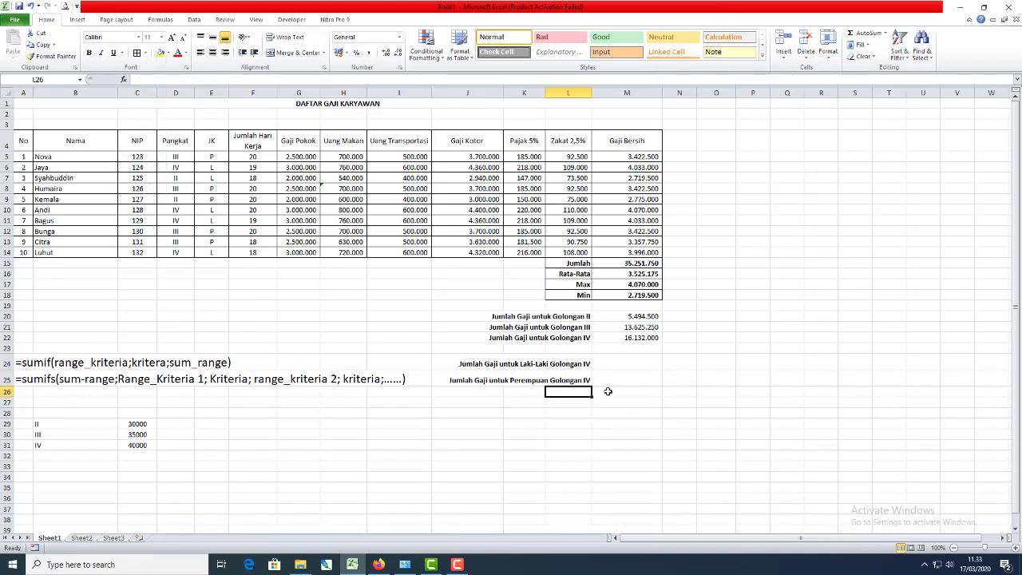
- Copy the labels in L24:L25 to L26:L27 and change Golongan IV to Golongan III in both copies
drag(563, 365, 567, 374)
key(ctrl+c)
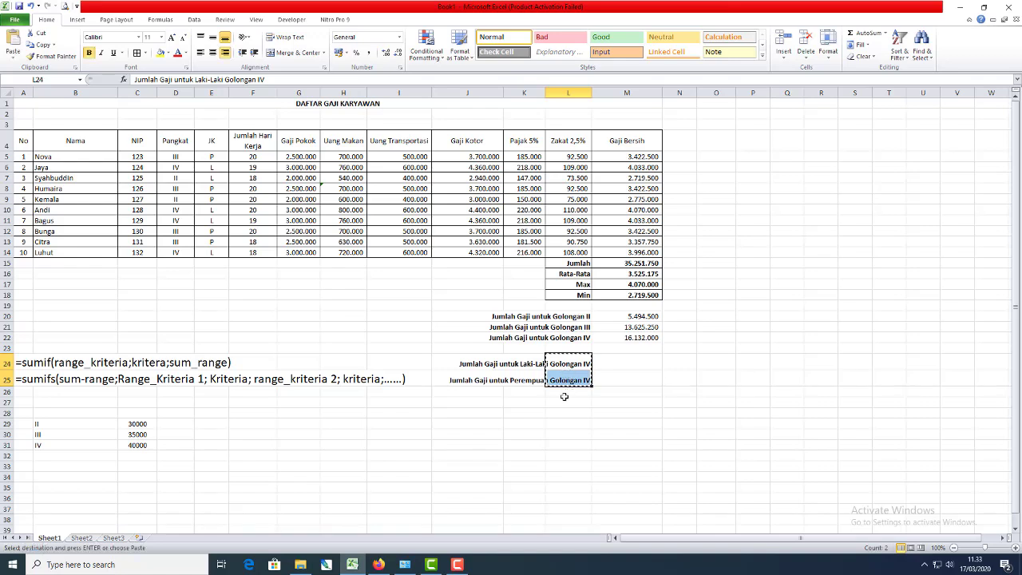
click(563, 392)
key(ctrl+v)
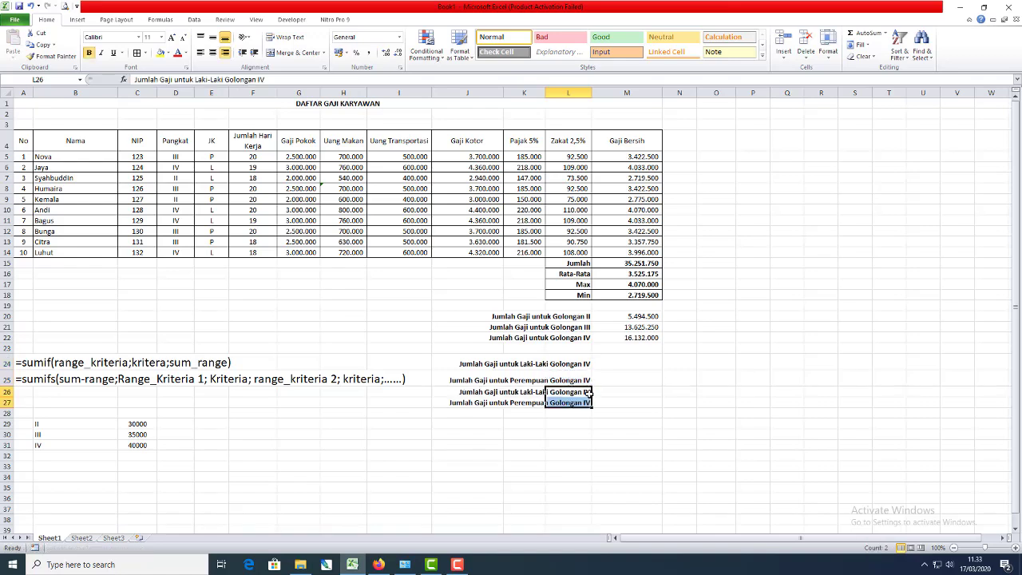
double_click(590, 392)
key(BackSpace)
text(II)
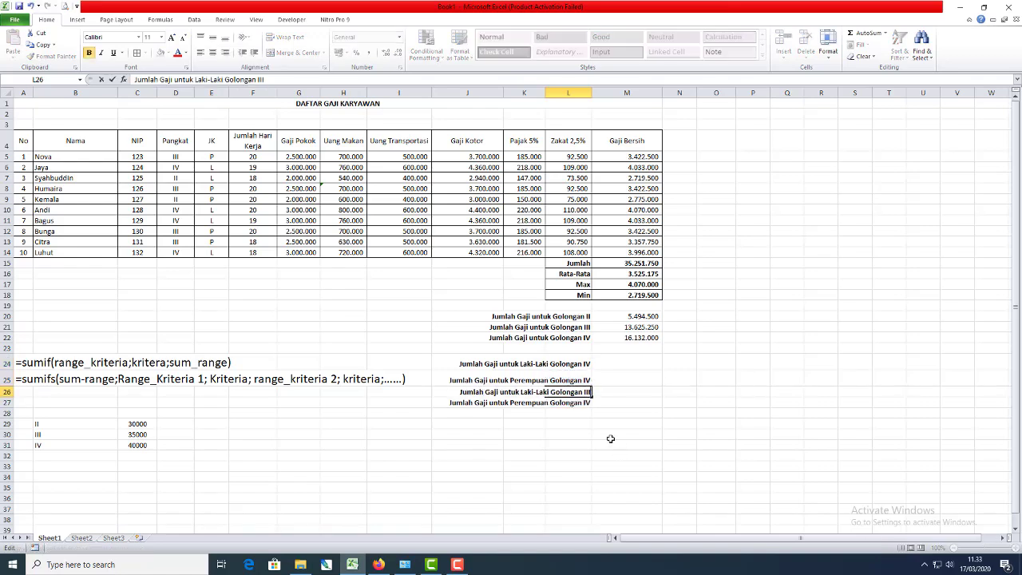
key(Return)
key(F2)
key(BackSpace)
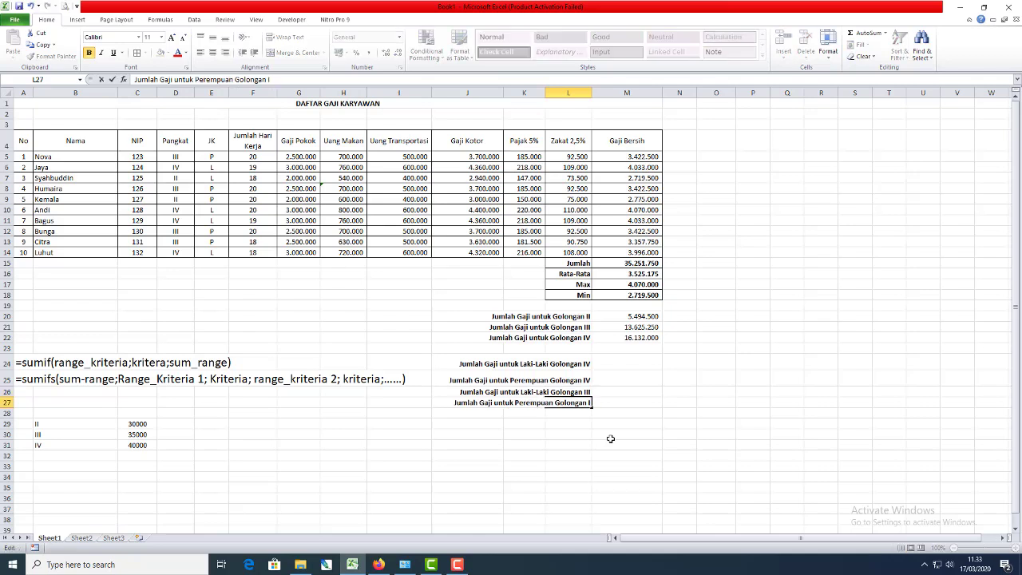
text(II)
key(Return)
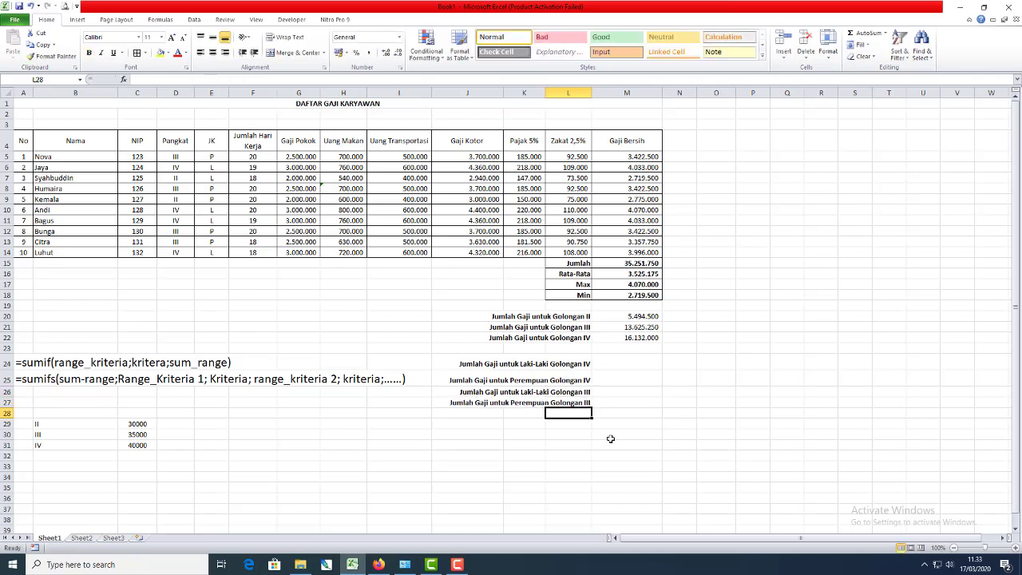
- Copy the two Golongan III labels from L26:L27 to L28:L29
key(ctrl+d)
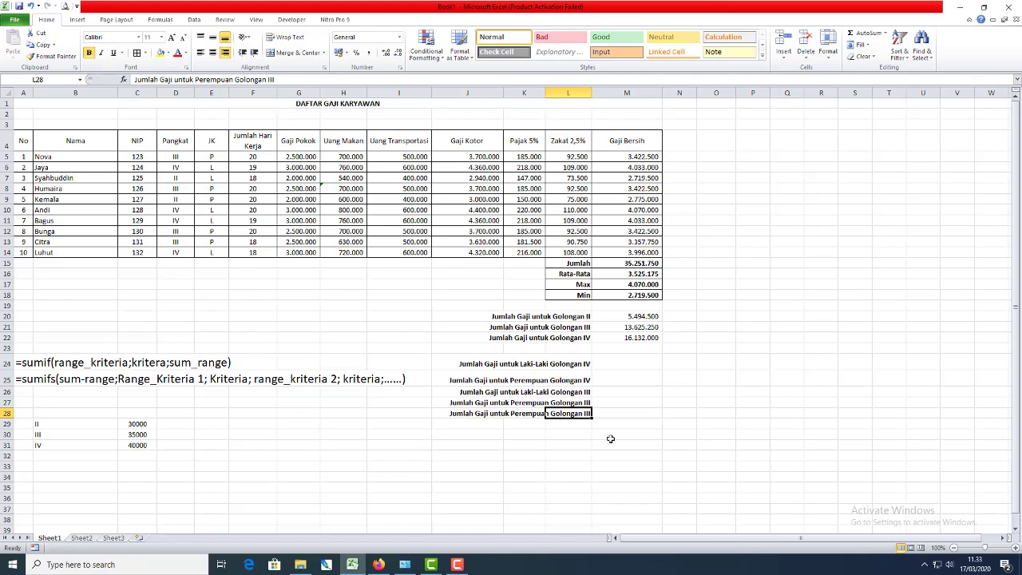
key(Up)
key(shift+Up)
key(ctrl+c)
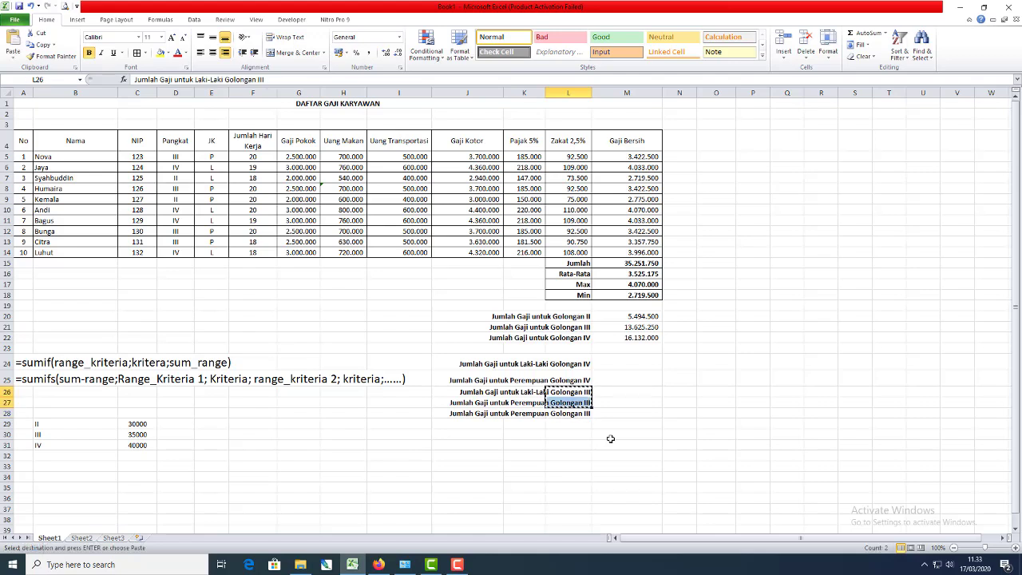
key(shift+Down)
key(Down)
key(Return)
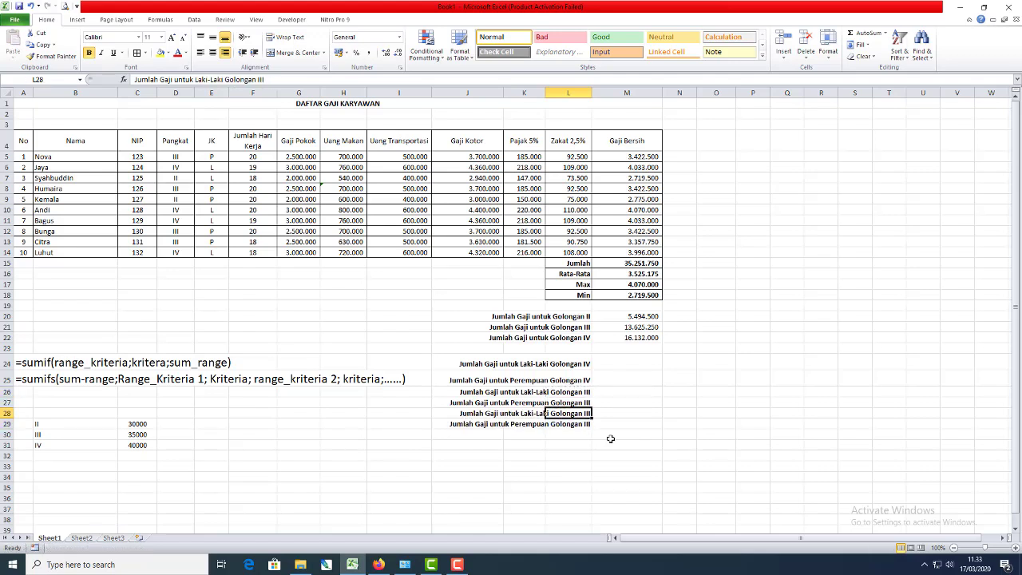
- Change Golongan III to Golongan II in the labels in L28 and L29
key(F2)
key(BackSpace)
key(Return)
key(F2)
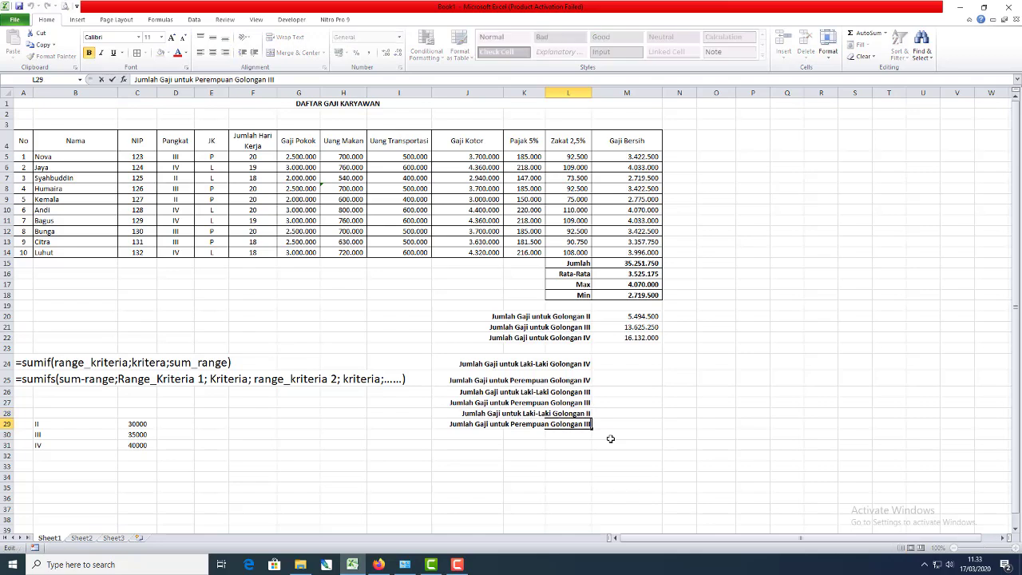
key(BackSpace)
key(Return)
- Start a SUMIFS formula in M24 with the Gaji Bersih cells M5:M14 as the sum range
key(Up)
key(Up)
key(Up)
key(Up)
key(Up)
key(Up)
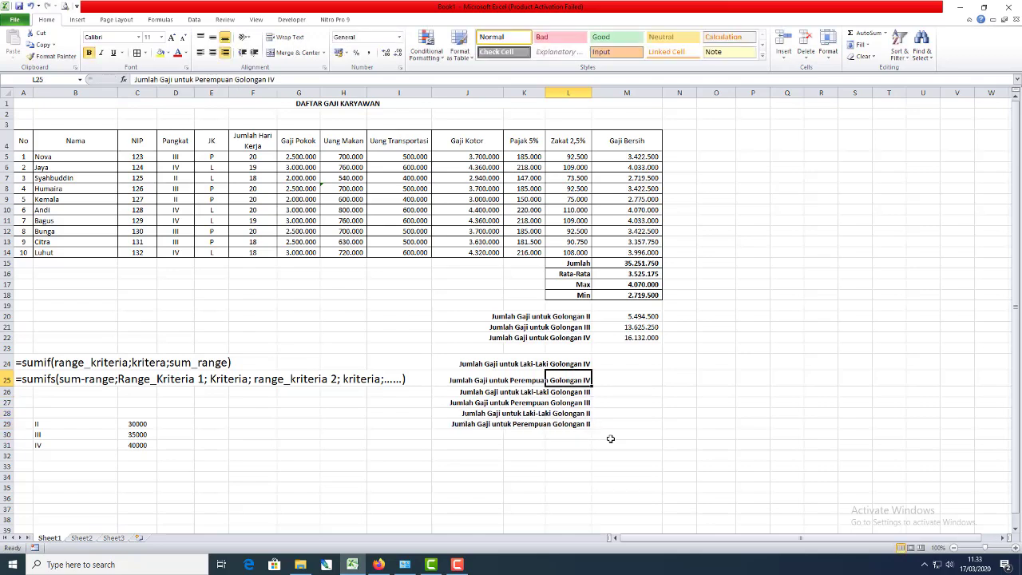
key(Right)
text(=su)
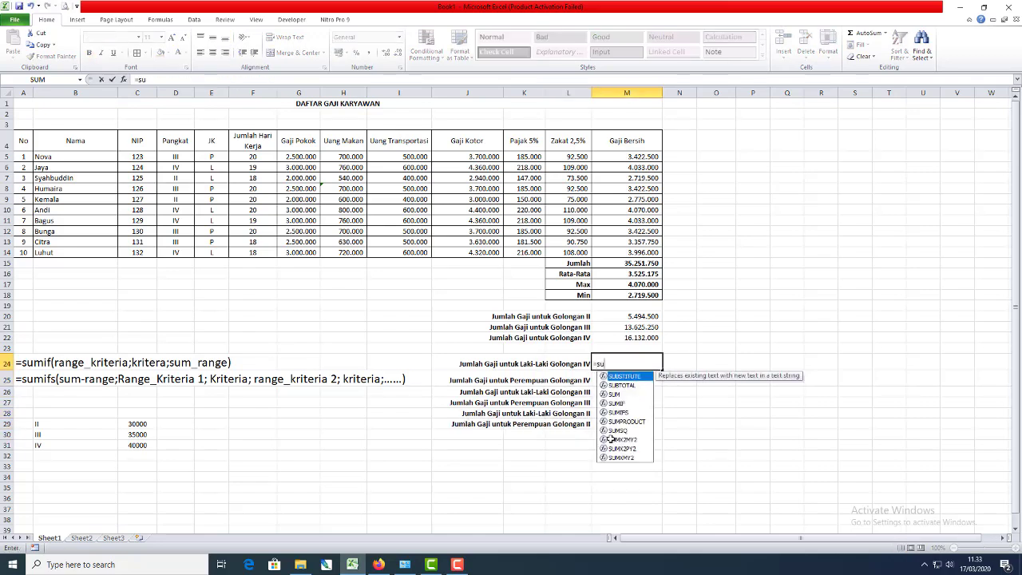
text(mifs)
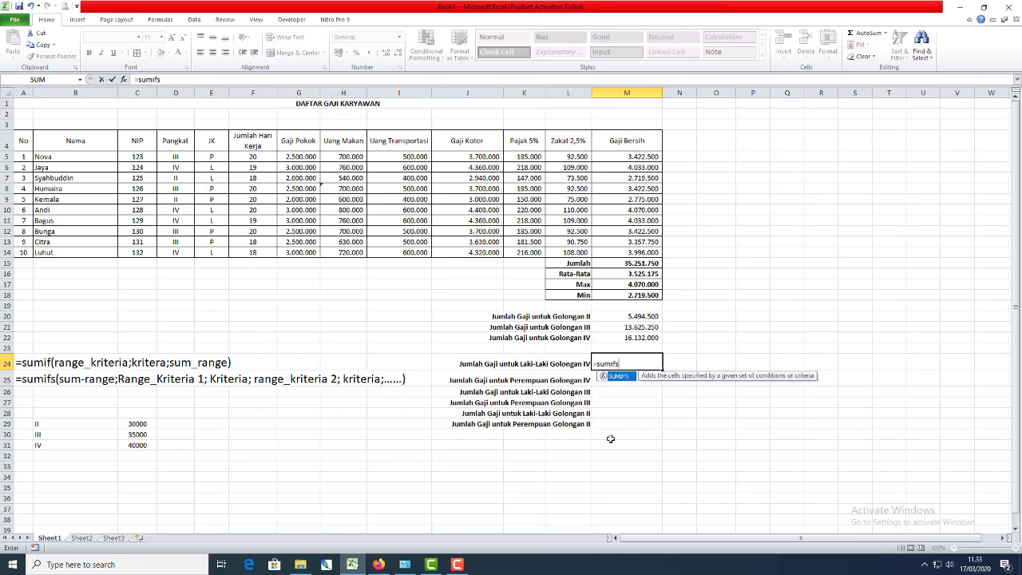
text(()
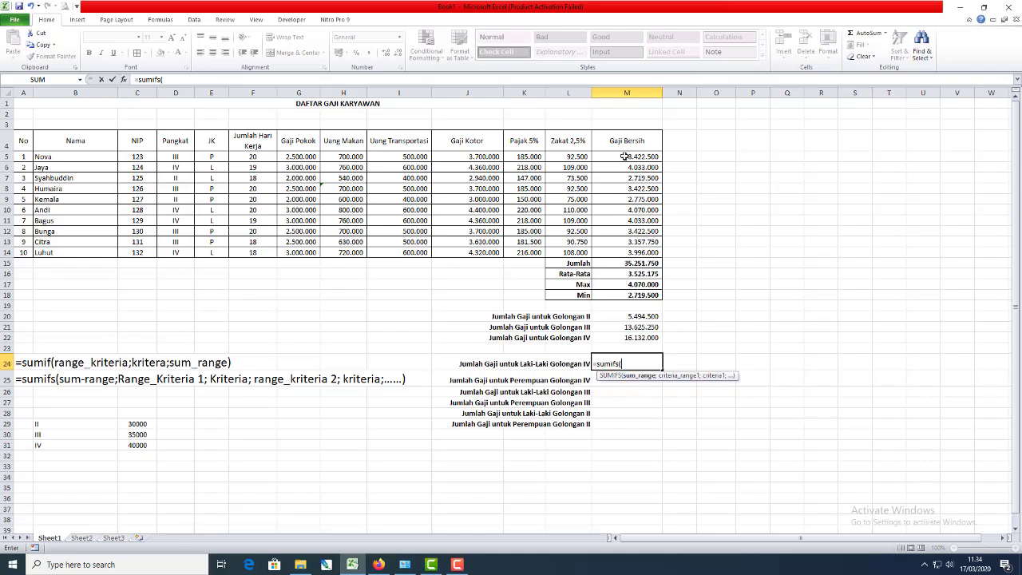
drag(624, 156, 627, 254)
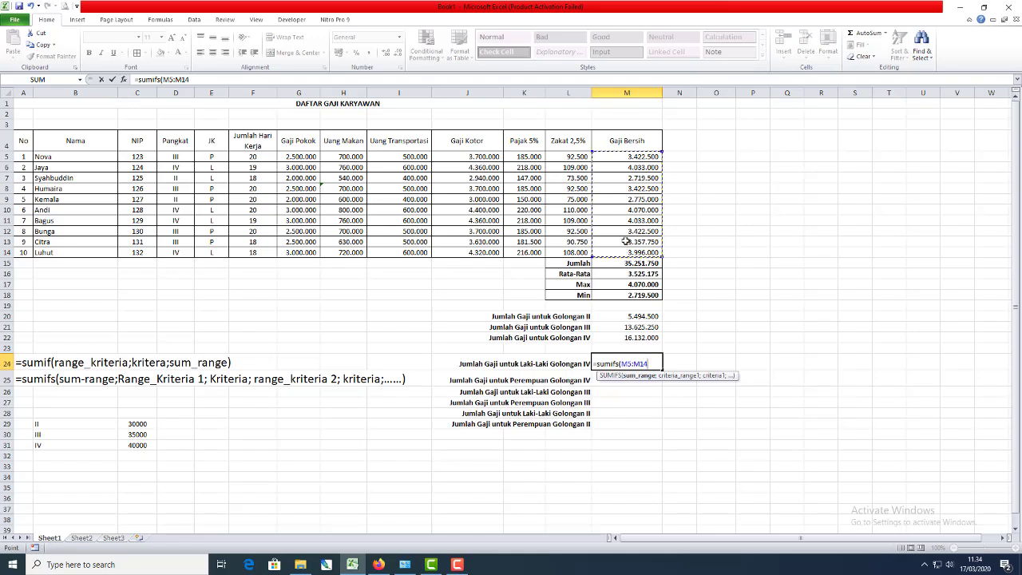
text(;)
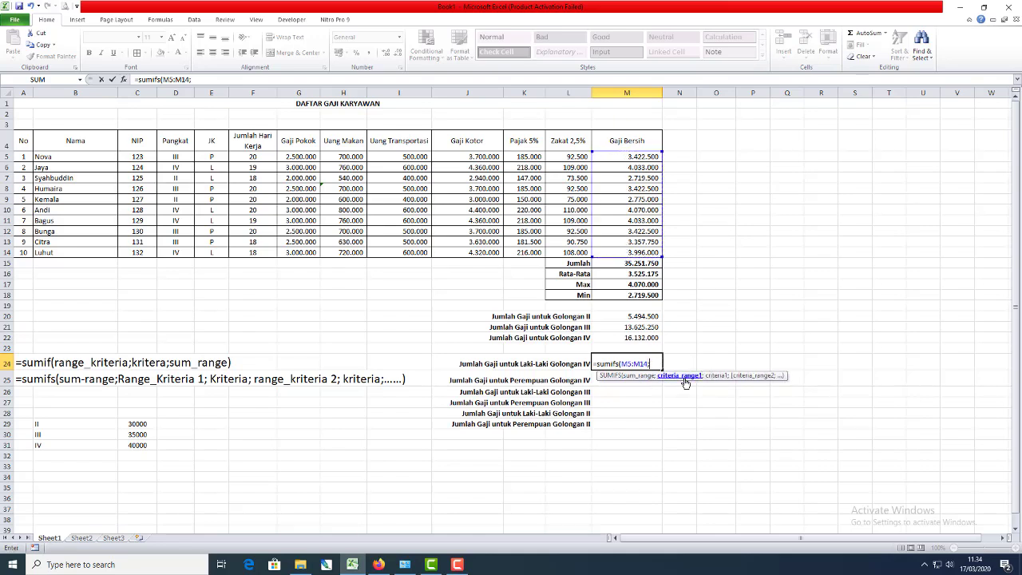
- Add the JK range E5:E14 with the criterion "L" as the formula's first condition
click(176, 156)
drag(176, 157, 173, 253)
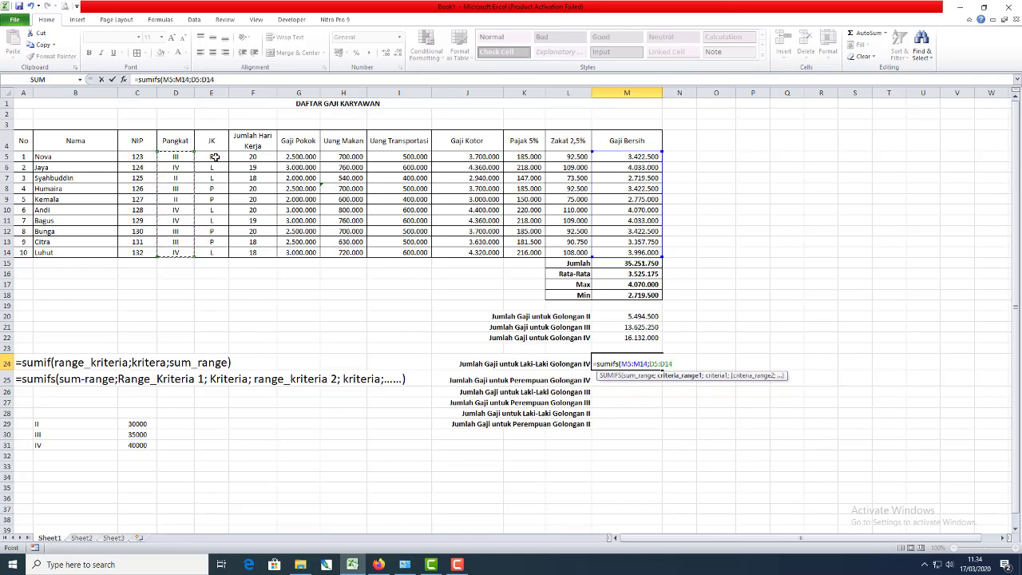
drag(210, 156, 209, 256)
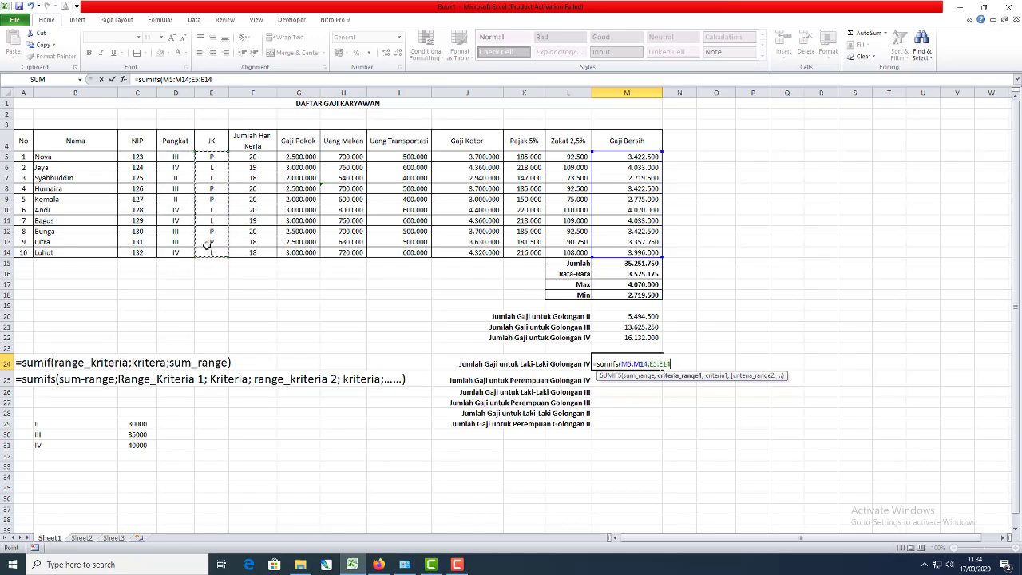
text(;")
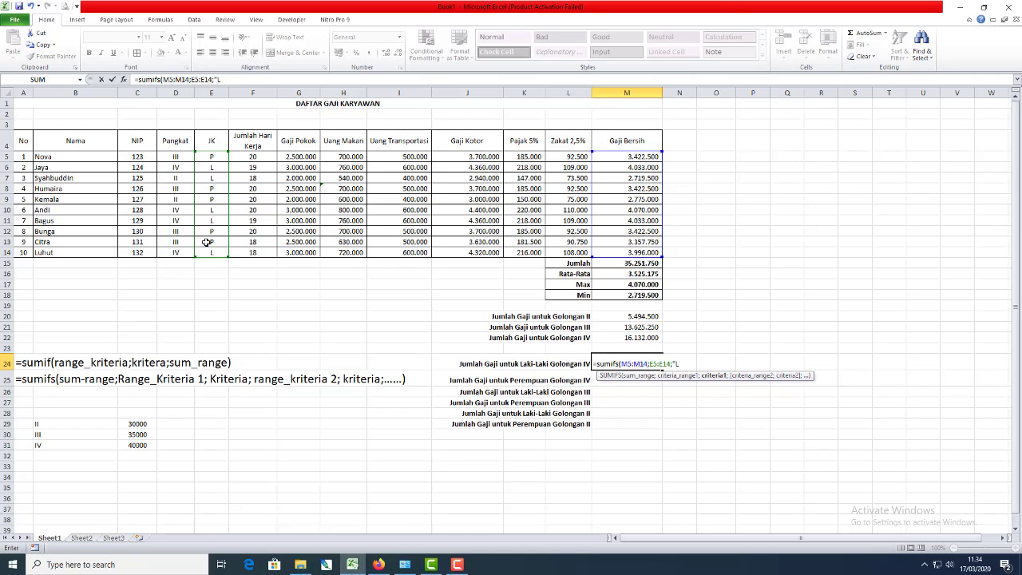
text(L";)
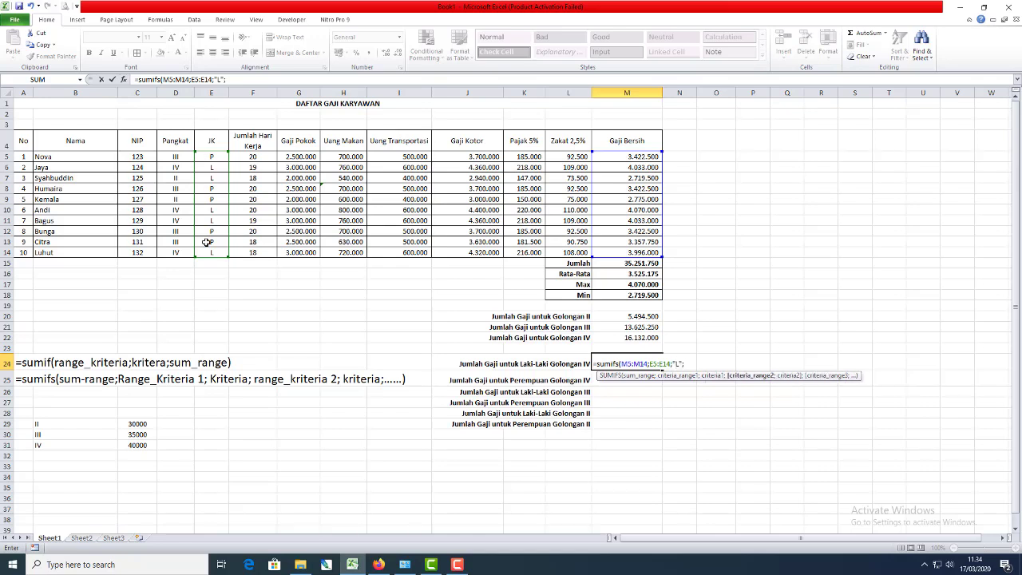
- Add the Pangkat range D5:D14 with the criterion "IV" as the second condition and complete the SUMIFS formula
drag(170, 157, 178, 252)
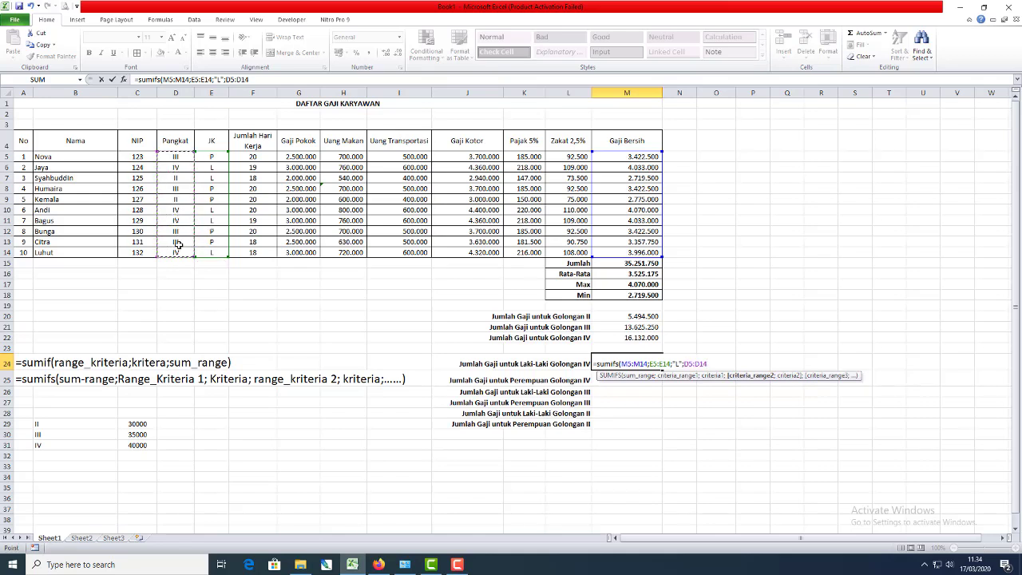
text(;"IV)
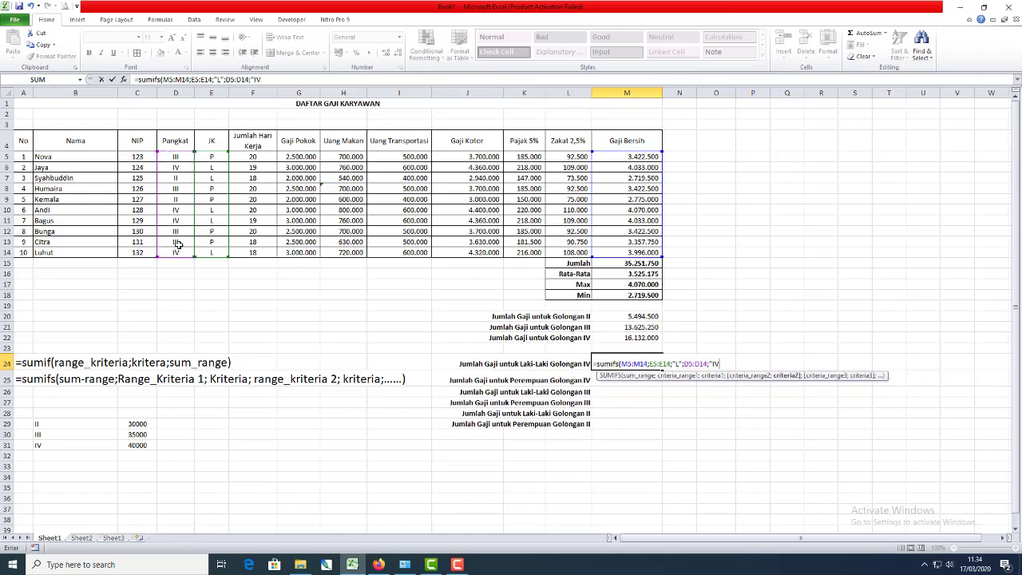
text("))
key(ctrl+Return)
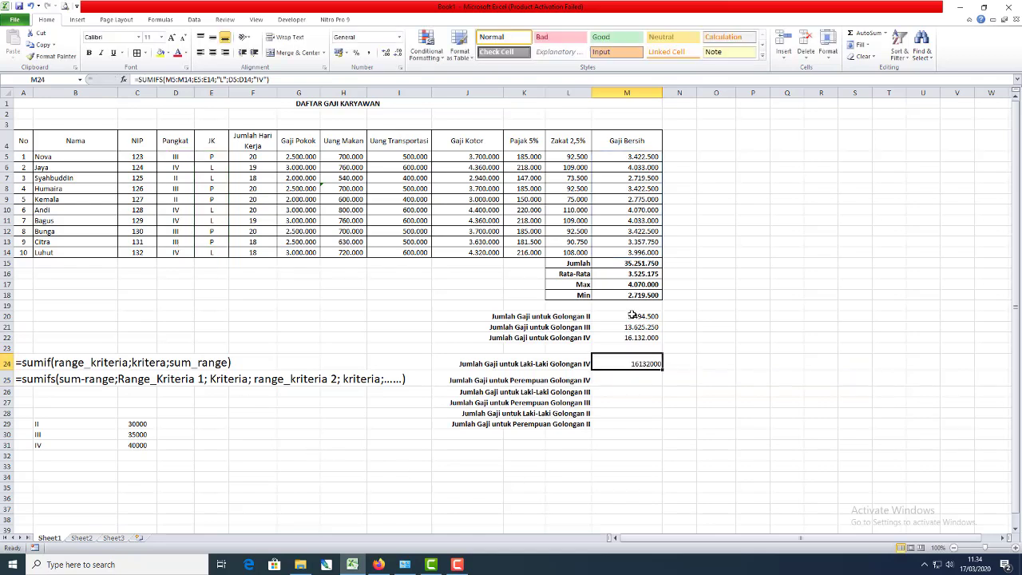
- Apply the thousands-separator Comma style without decimals to the totals cells M20:M29
drag(636, 316, 643, 424)
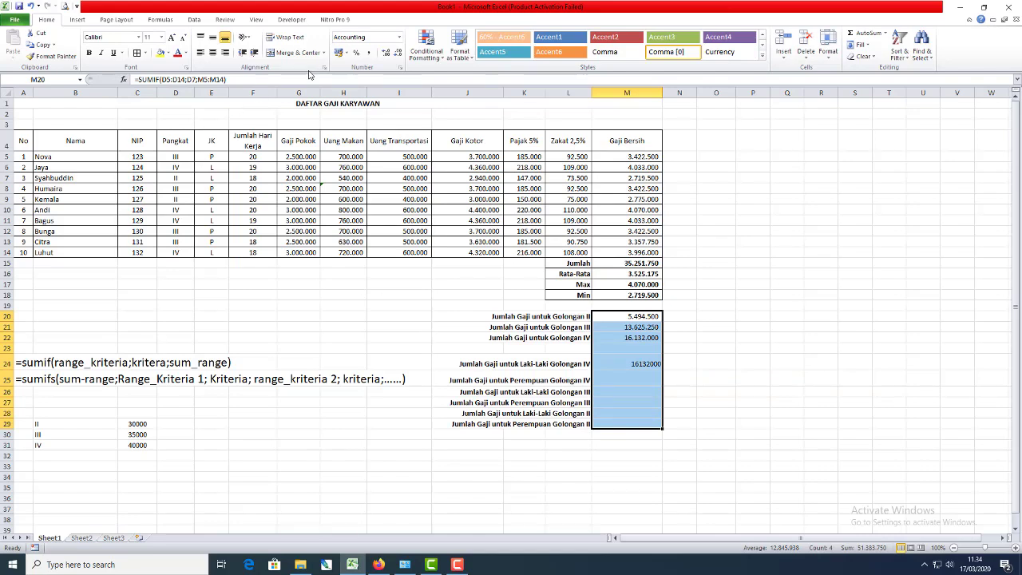
click(370, 53)
click(731, 387)
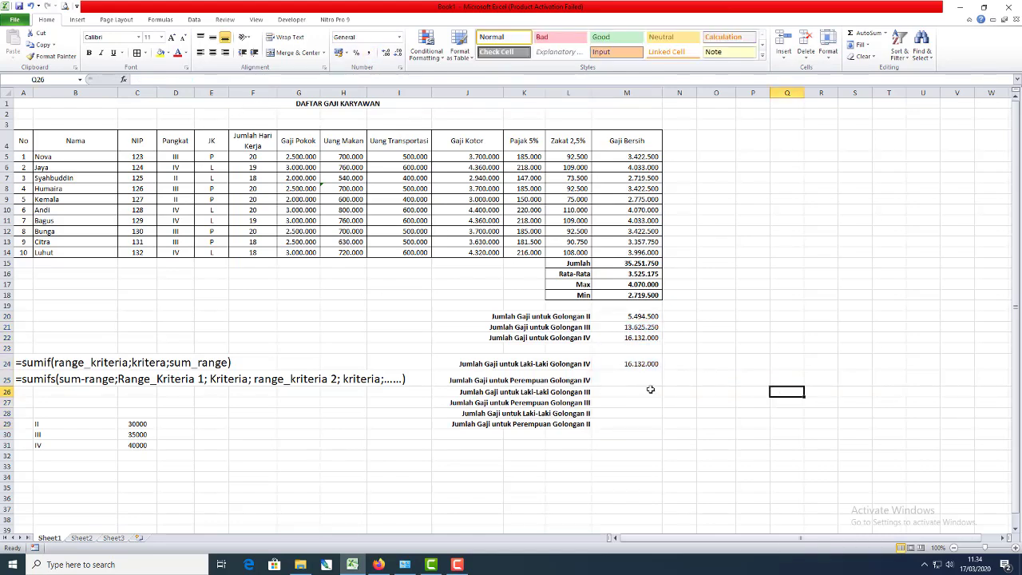
- Start a SUMIFS formula in M25 with M5:M14 as the sum range and the JK cells E5:E14 as the first criteria range
click(626, 380)
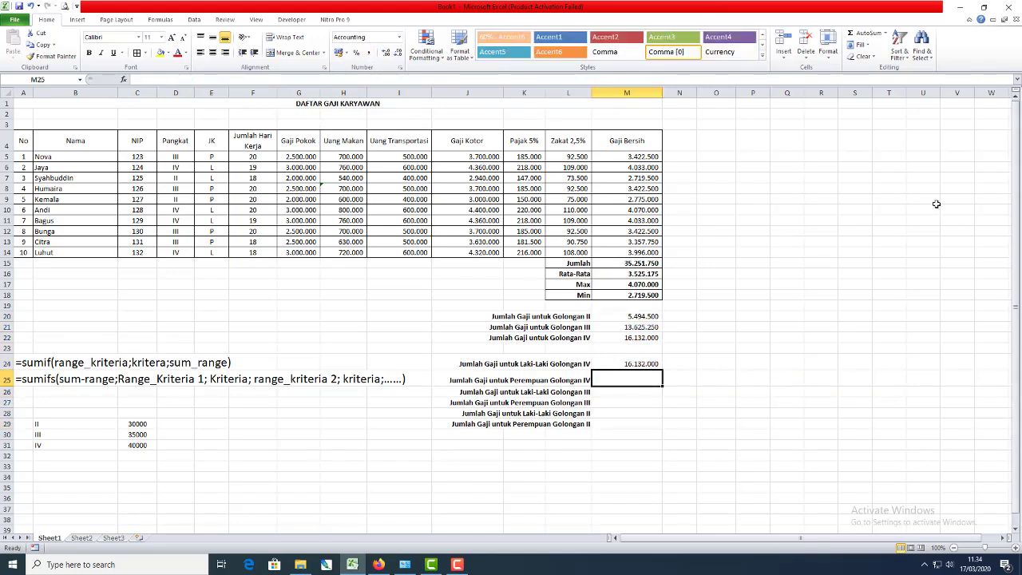
text(=sumif)
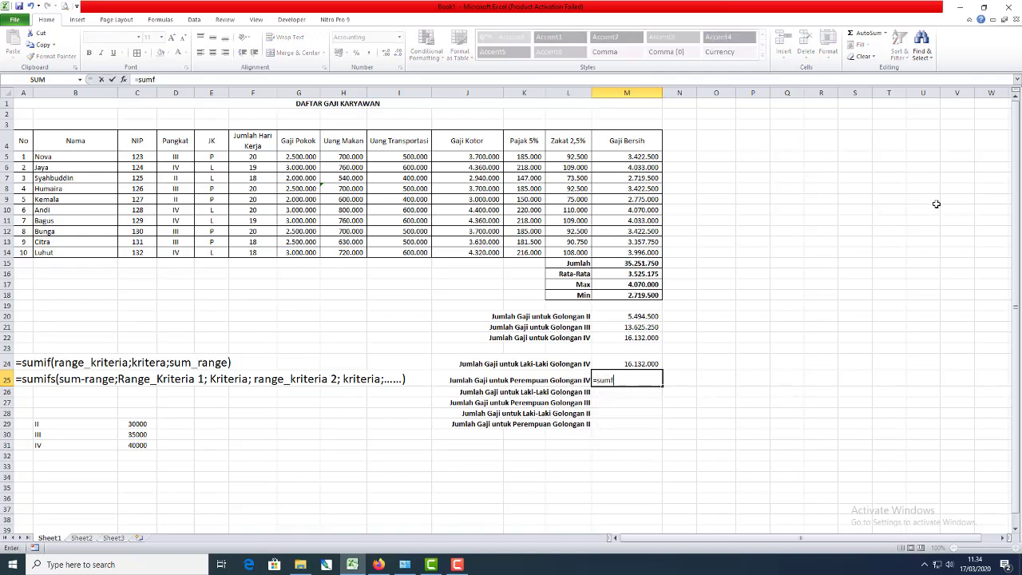
text(s()
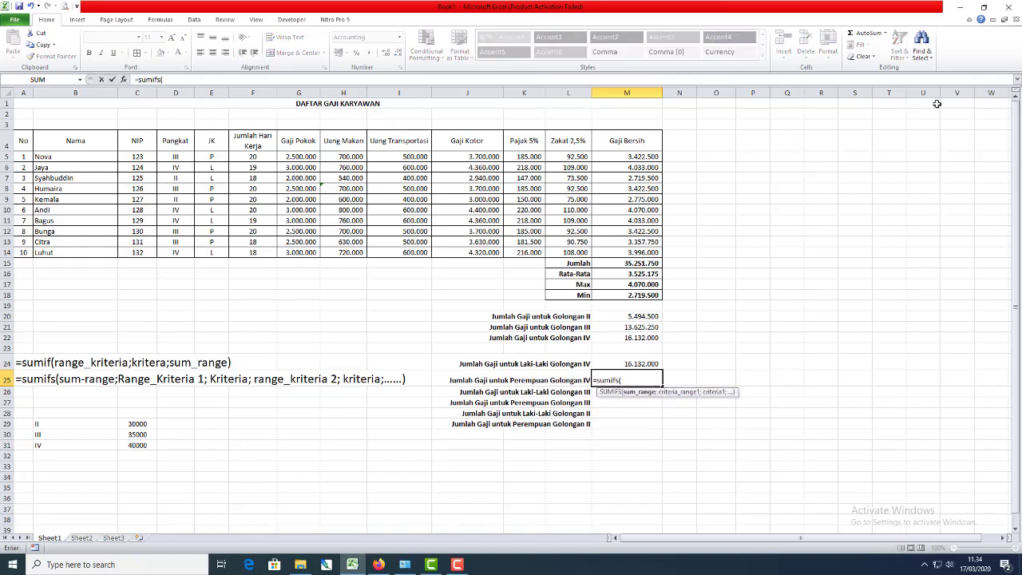
drag(648, 157, 646, 254)
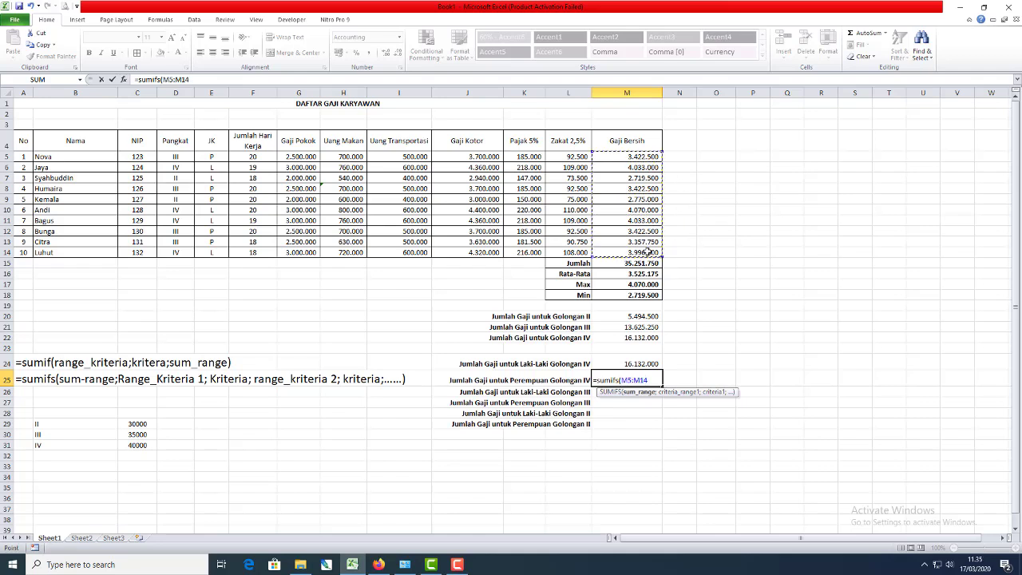
text(;)
drag(211, 156, 214, 252)
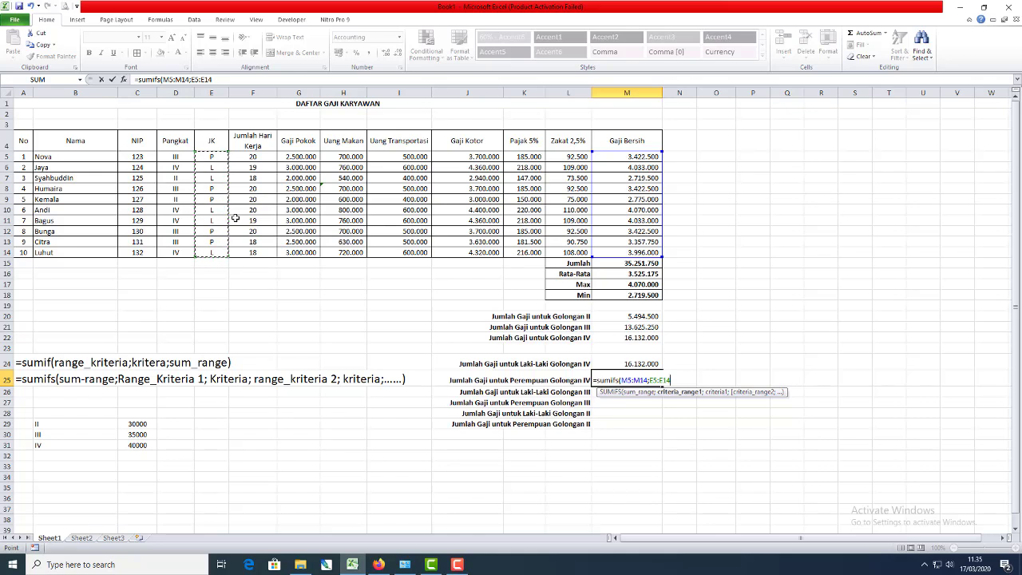
- Enter "P" as the criterion for the JK range in the M25 formula
text(;P)
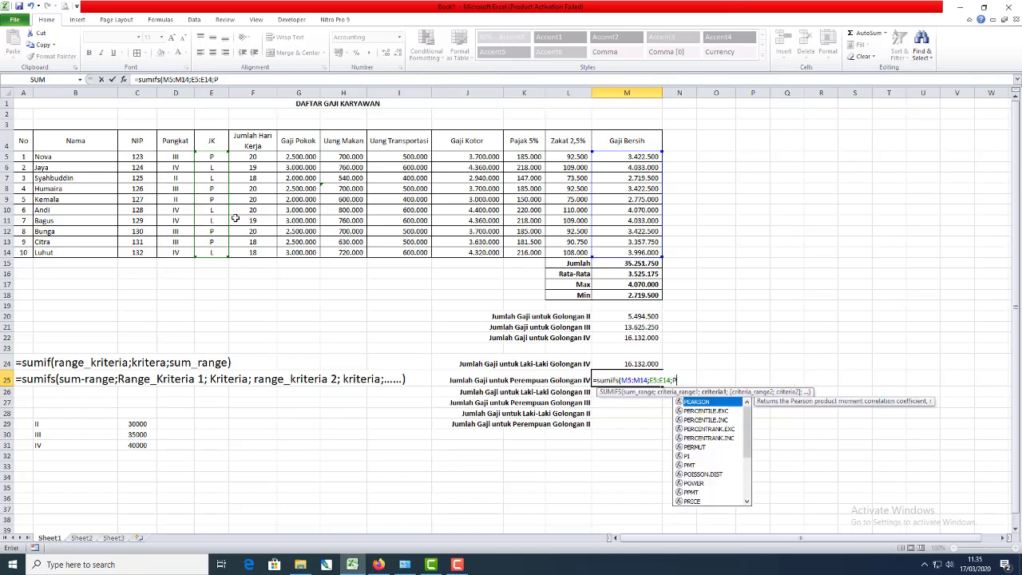
key(BackSpace)
key(BackSpace)
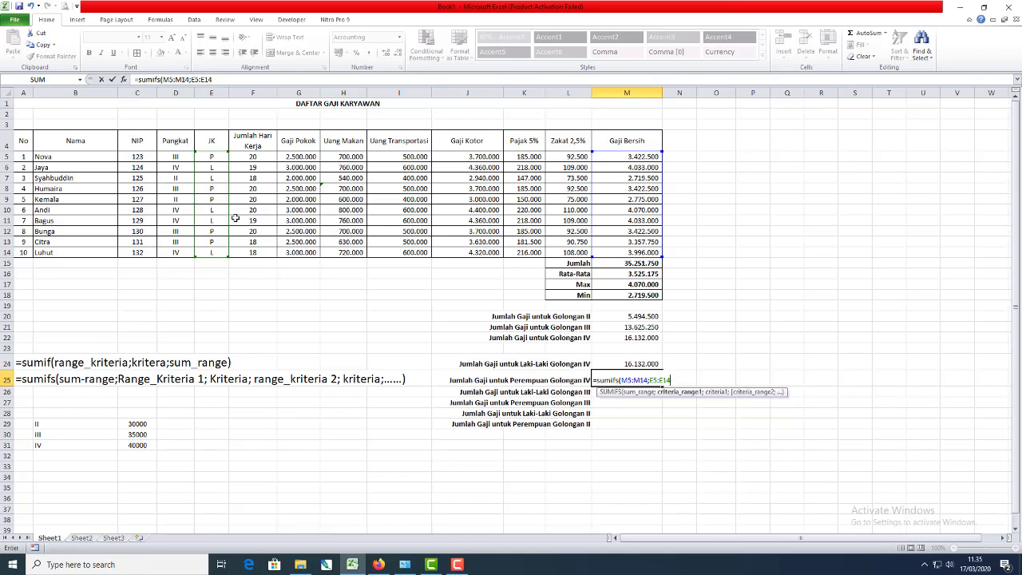
text(;)
key(Return)
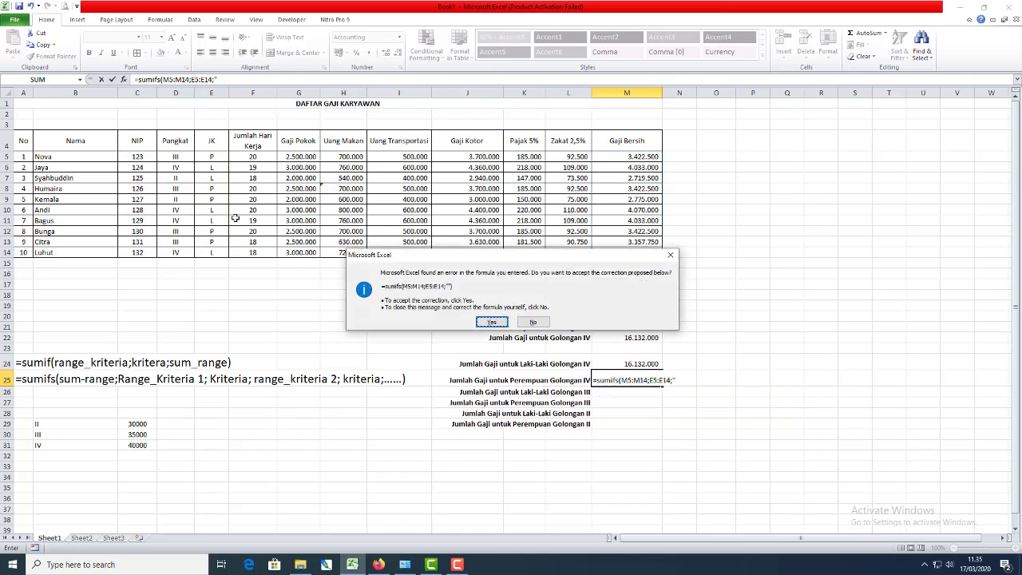
key(Return)
key(Up)
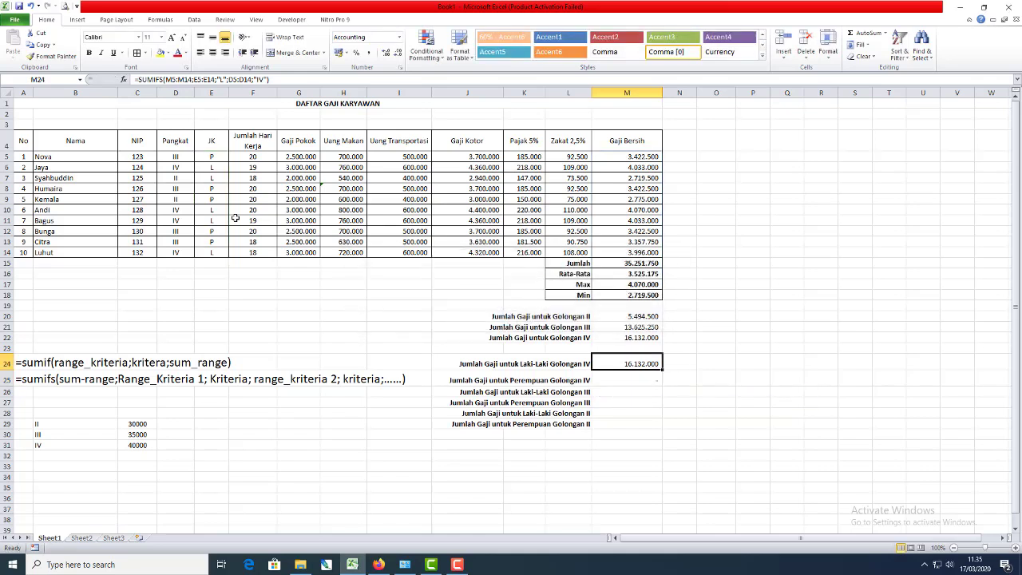
key(Down)
key(F2)
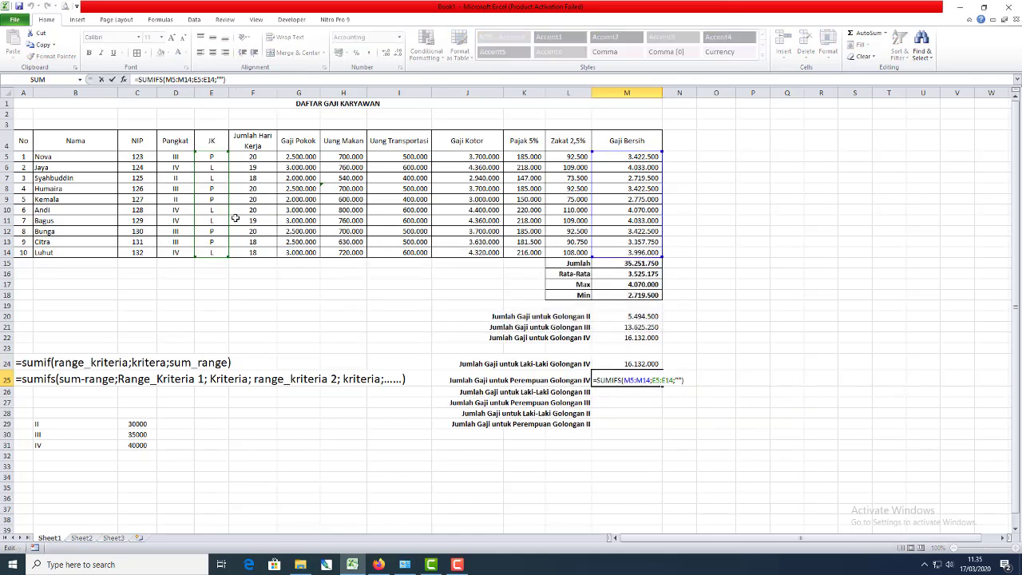
key(BackSpace)
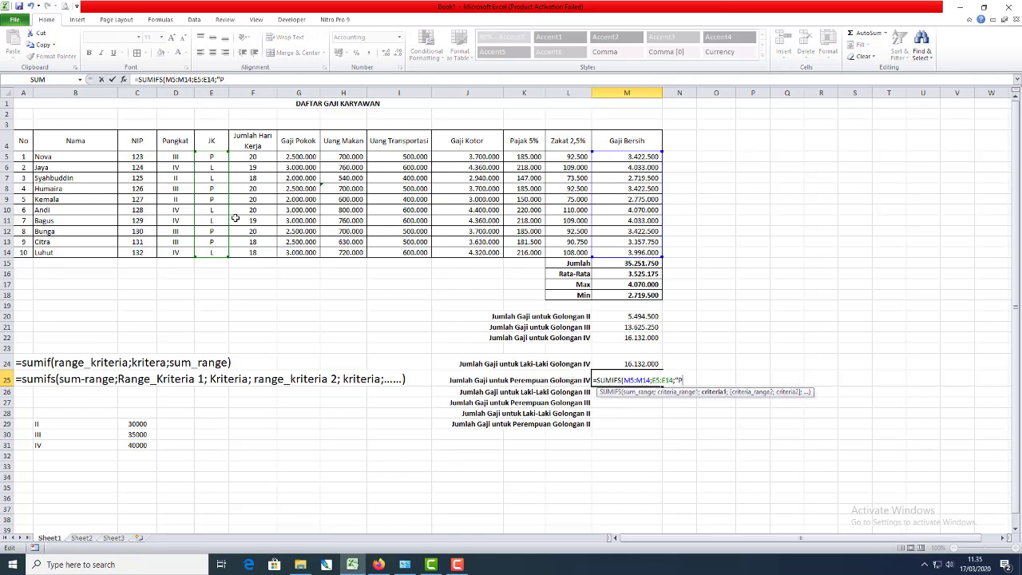
text(;)
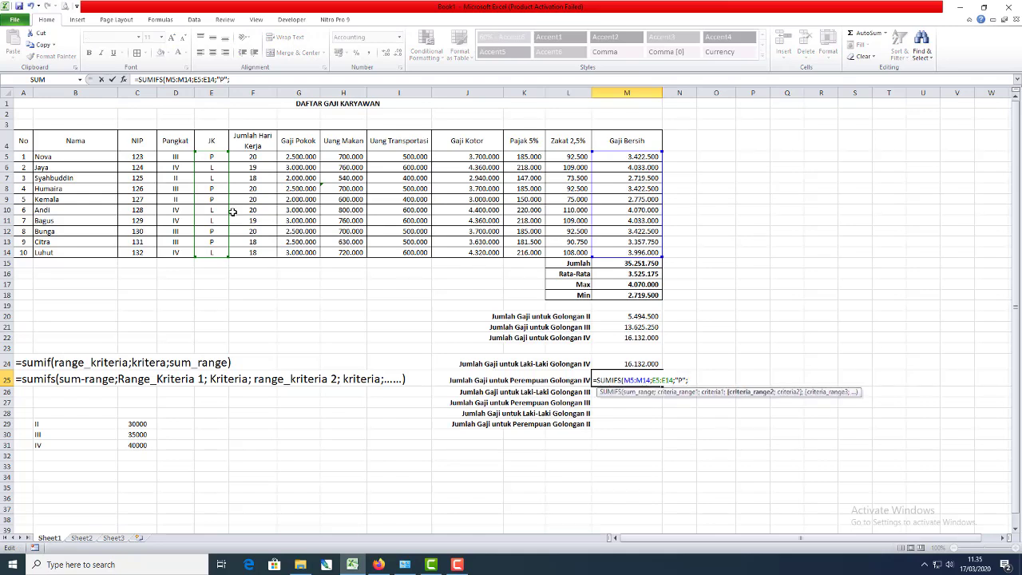
- Add the Pangkat range D5:D14 with the criterion "IV" as the second condition and complete the M25 formula
drag(176, 157, 176, 253)
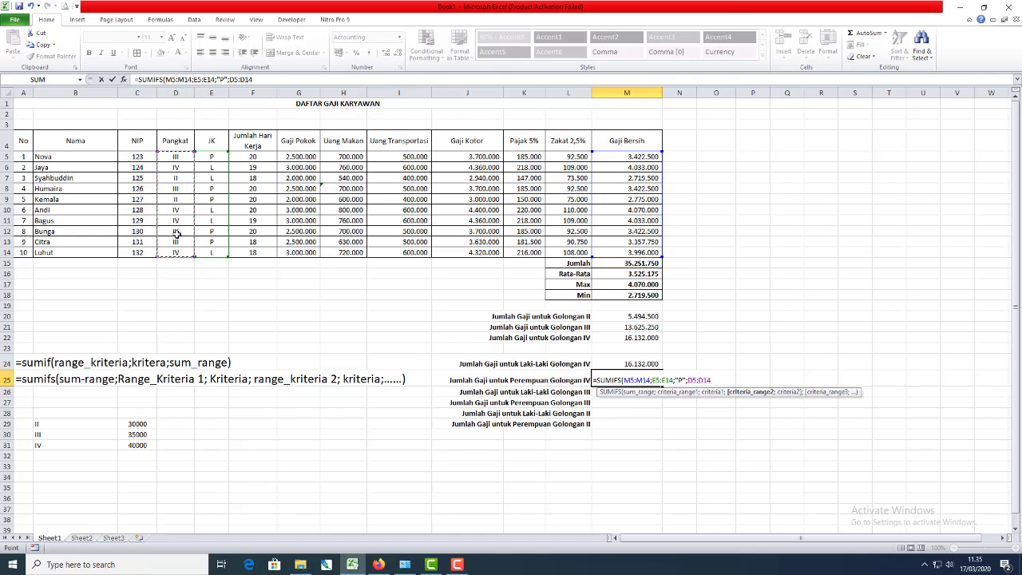
text(;)
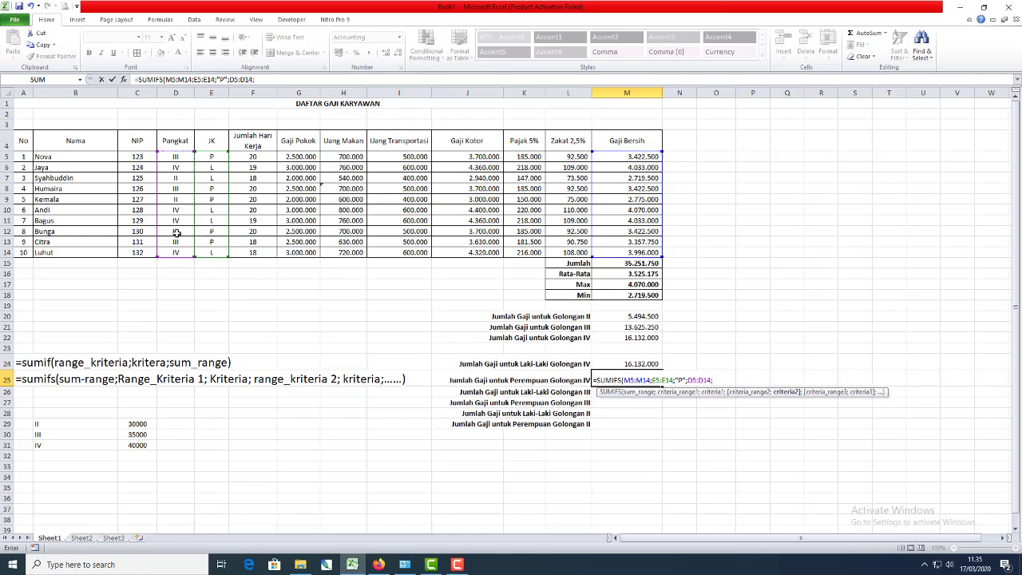
text("IV"))
key(ctrl+Return)
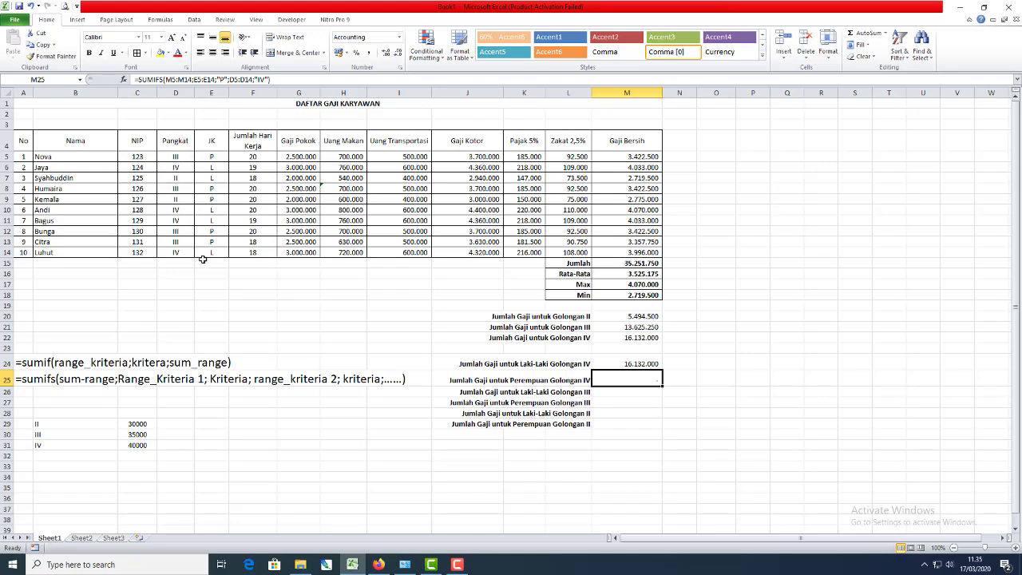
- Go through the Pangkat IV employees in rows 6, 10, 11 and 14 to check their gender
click(176, 168)
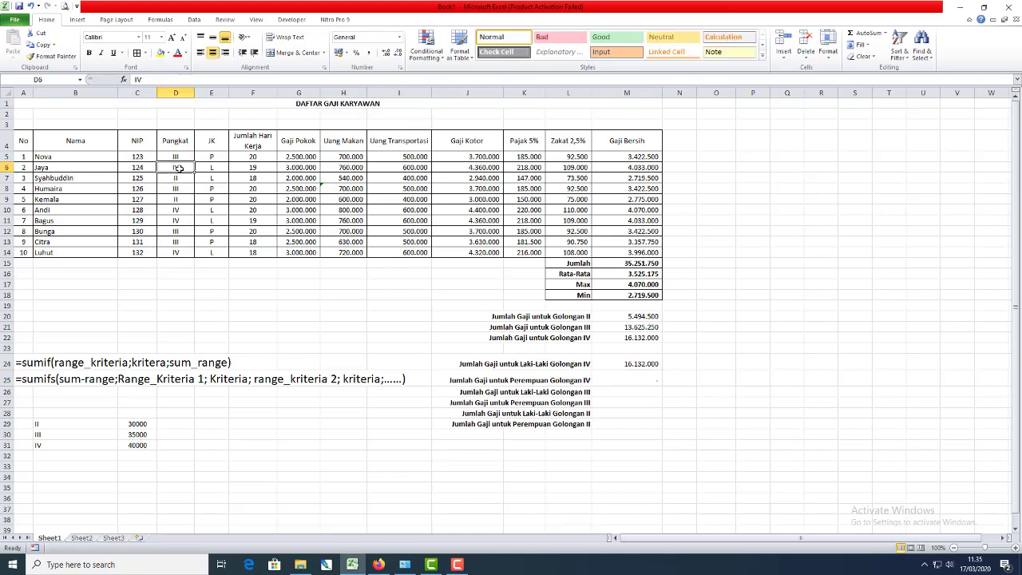
click(173, 212)
click(176, 221)
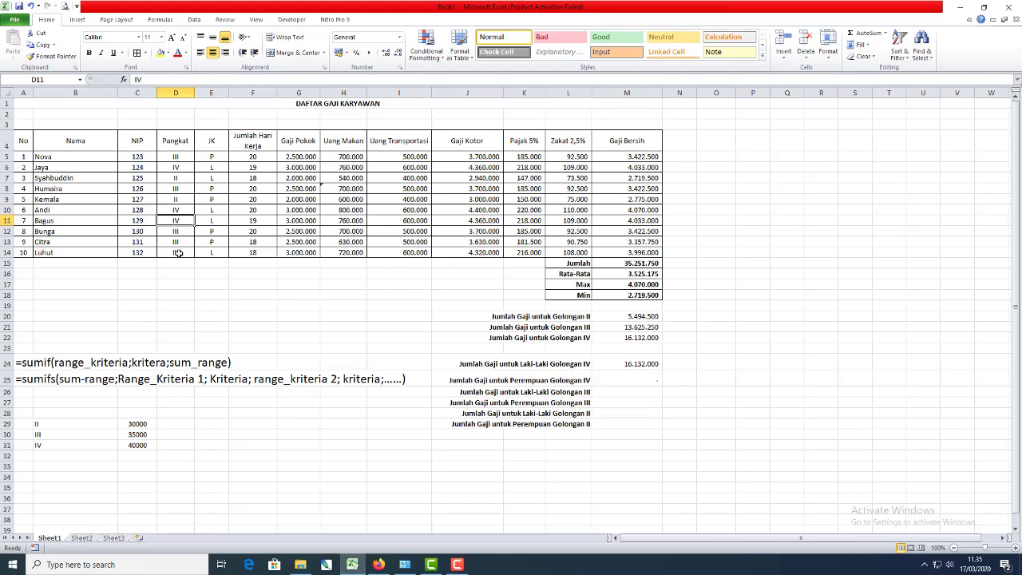
click(179, 253)
click(702, 466)
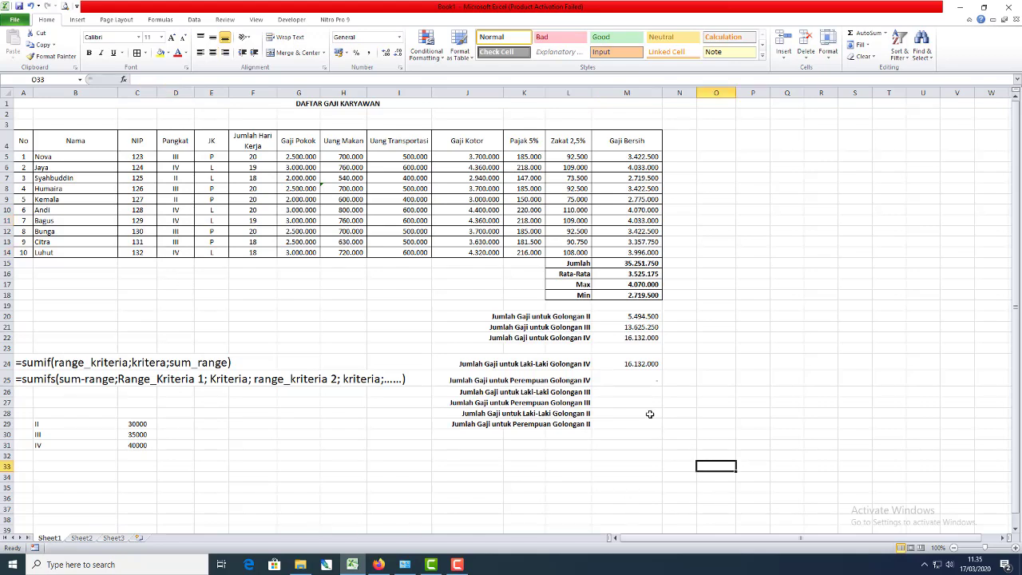
- Start a SUMIFS formula in M26 that sums M5:M14, with the JK range E5:E14 and criterion "L" as the first condition
click(638, 392)
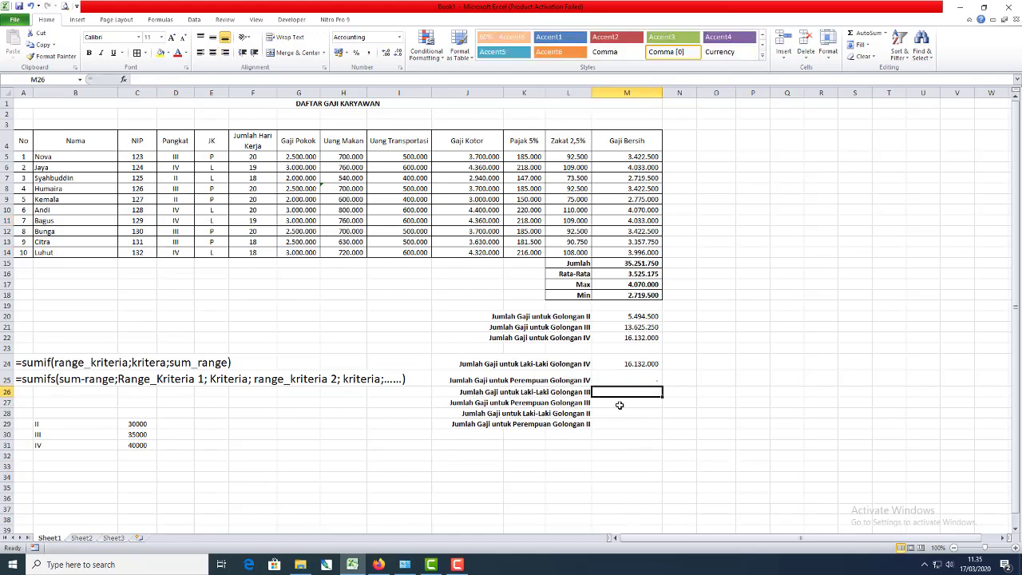
text(=sum)
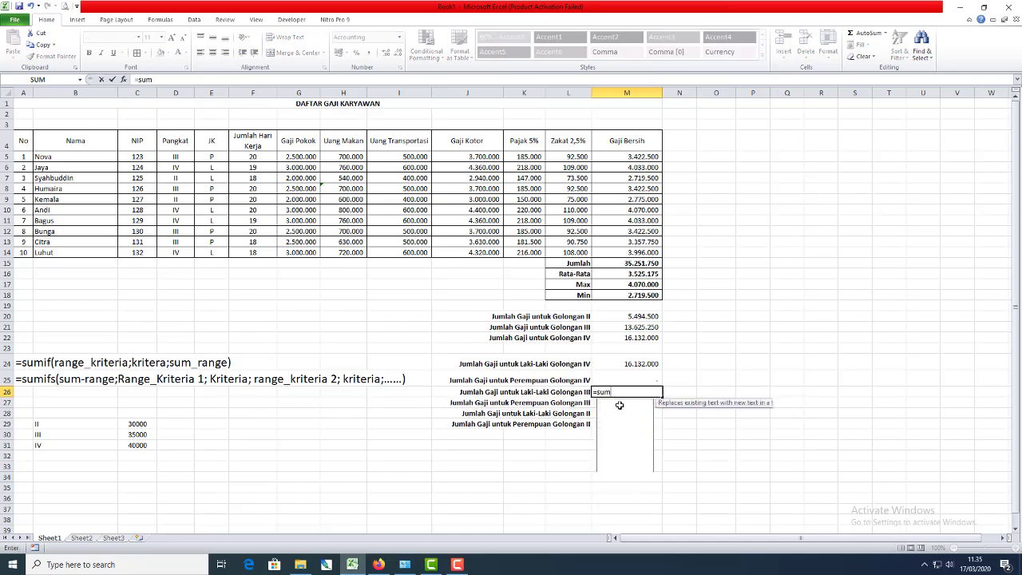
text(ifs()
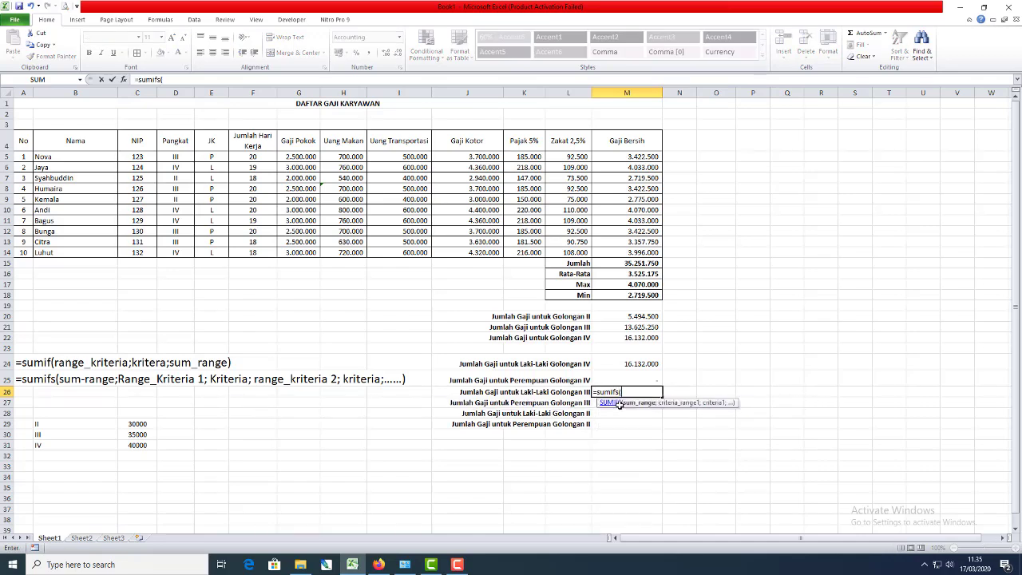
drag(642, 158, 645, 252)
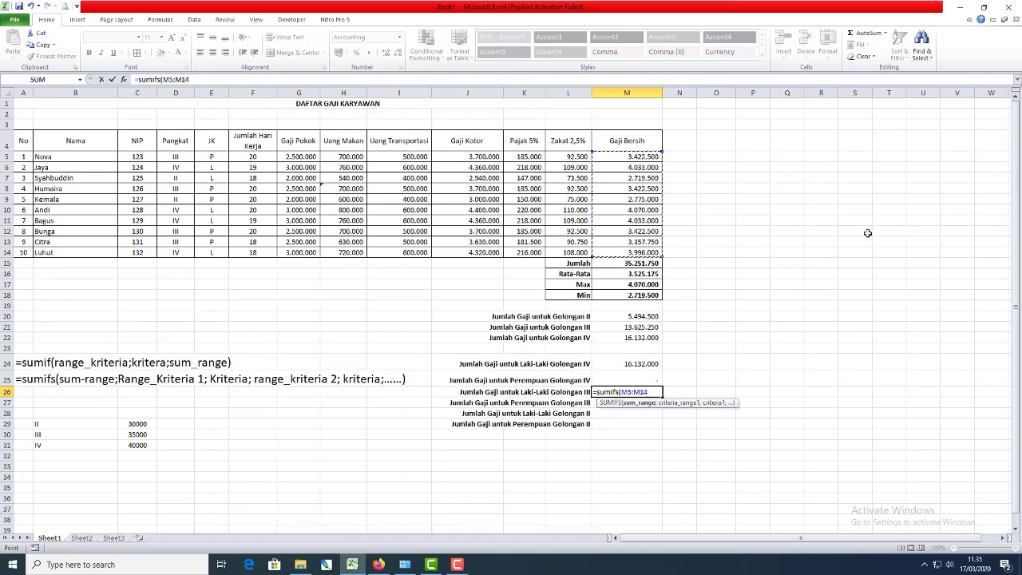
text(;)
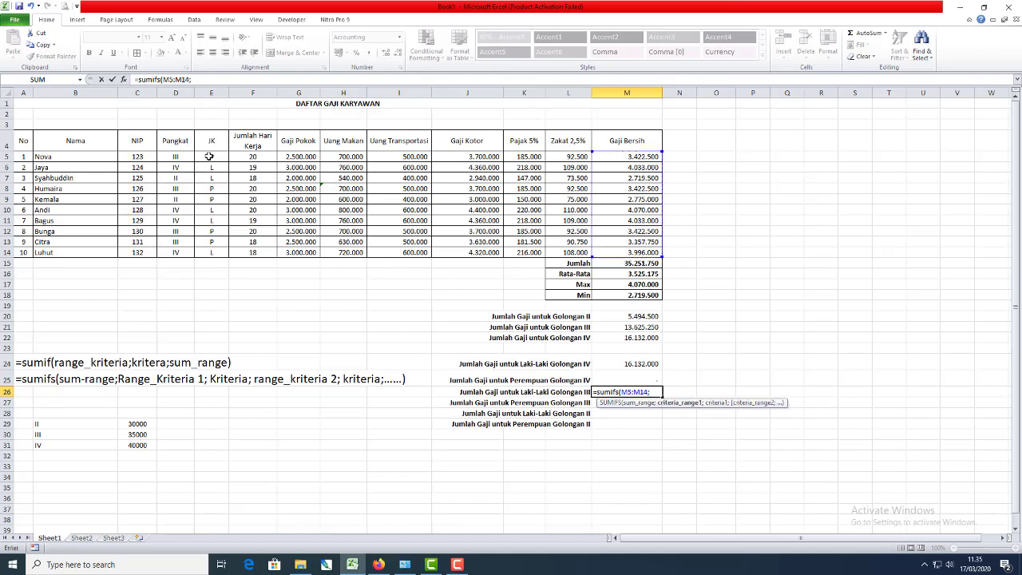
drag(210, 158, 216, 252)
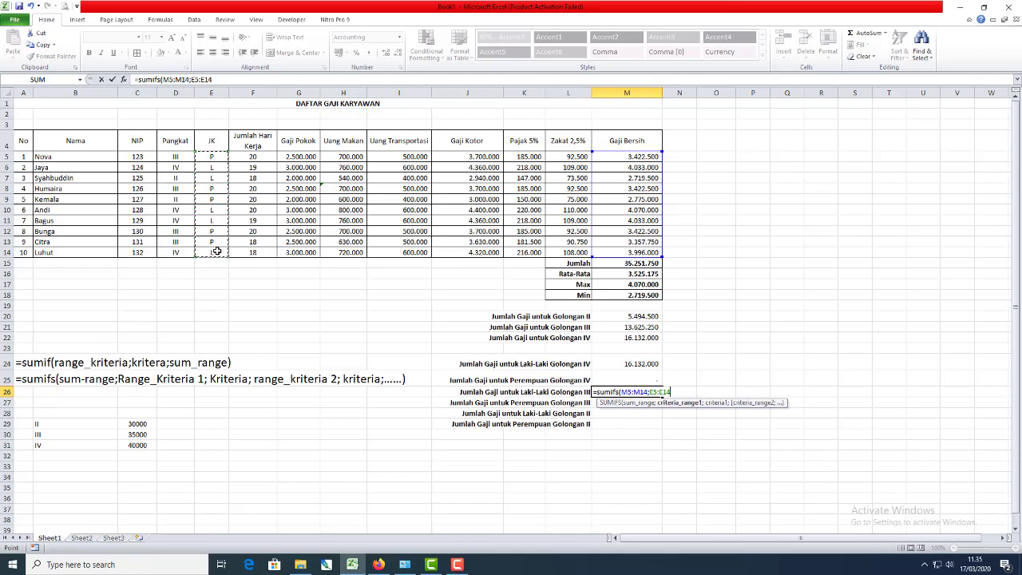
text(;)
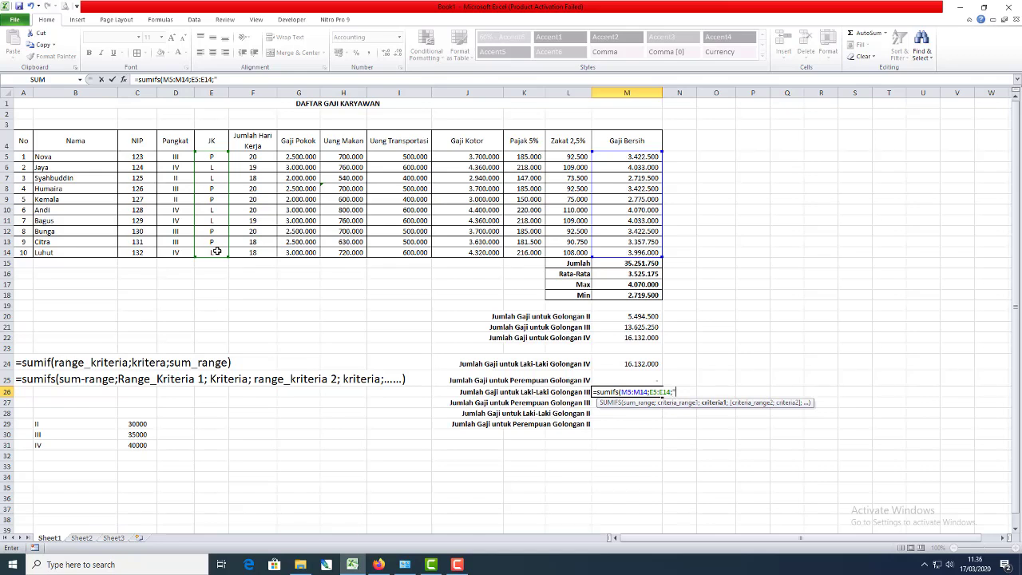
text("L";)
- Add the Pangkat range D5:D14 with the criterion "III" as the second condition and complete the M26 formula
drag(177, 158, 177, 253)
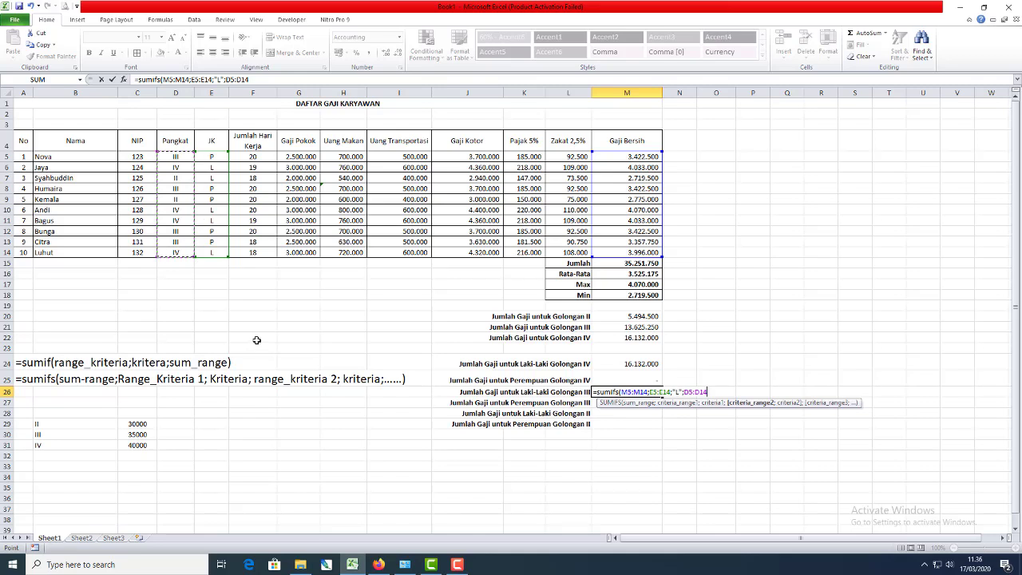
text(;"III)
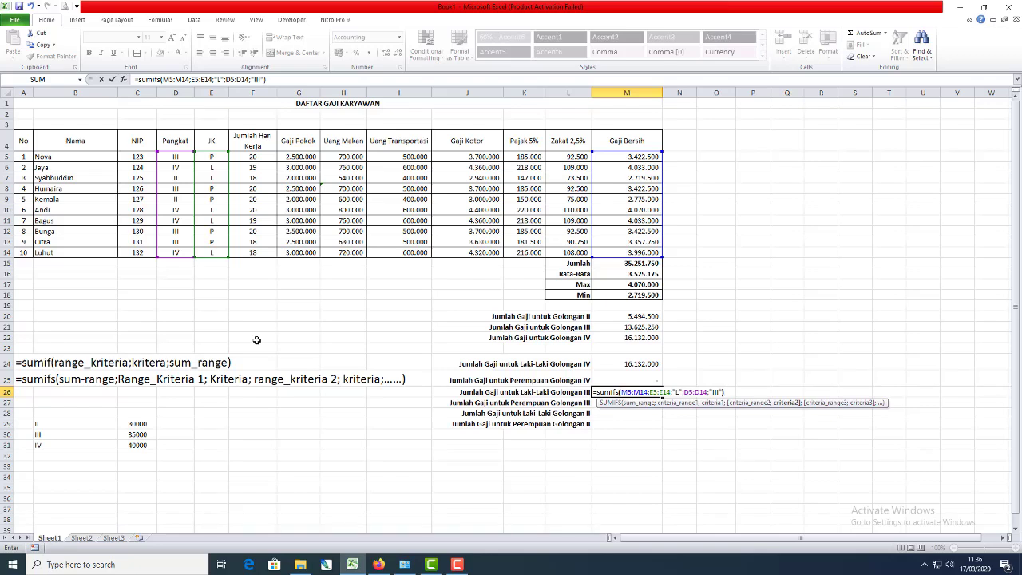
key(Return)
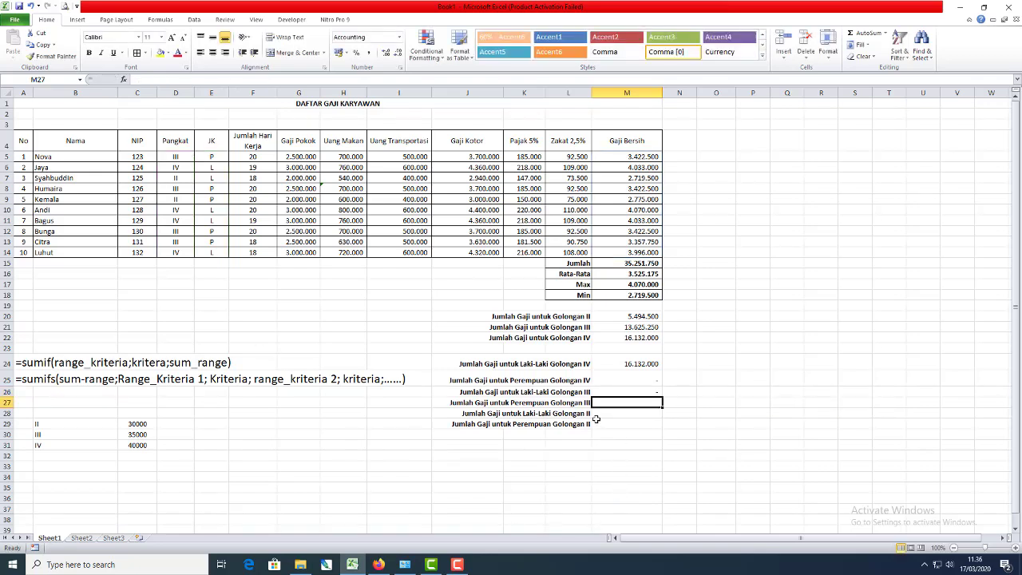
- Go through the Pangkat III employees in rows 5, 8, 12 and 13 to check their gender against the M26 total
click(614, 393)
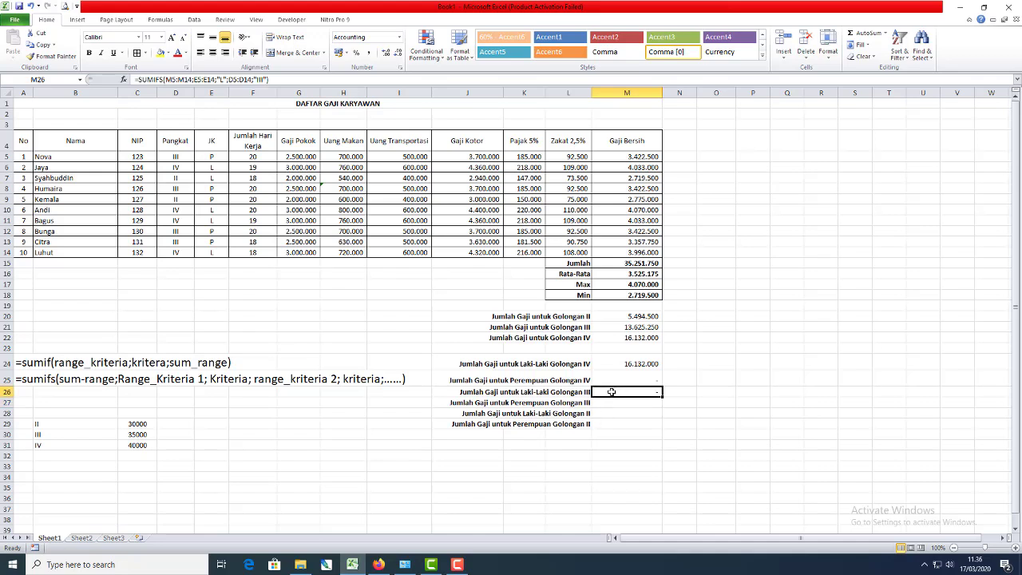
click(183, 158)
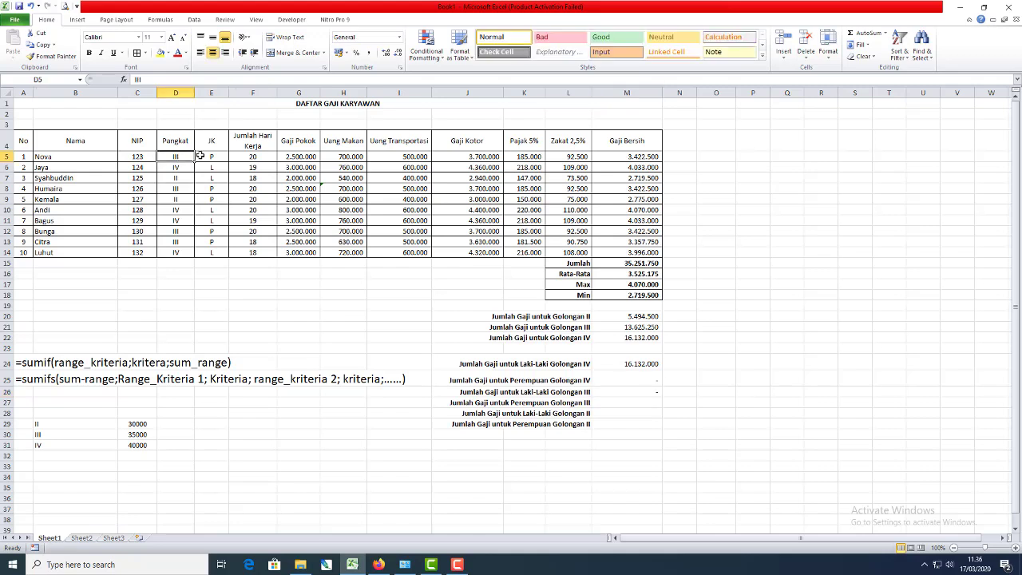
click(201, 157)
click(187, 190)
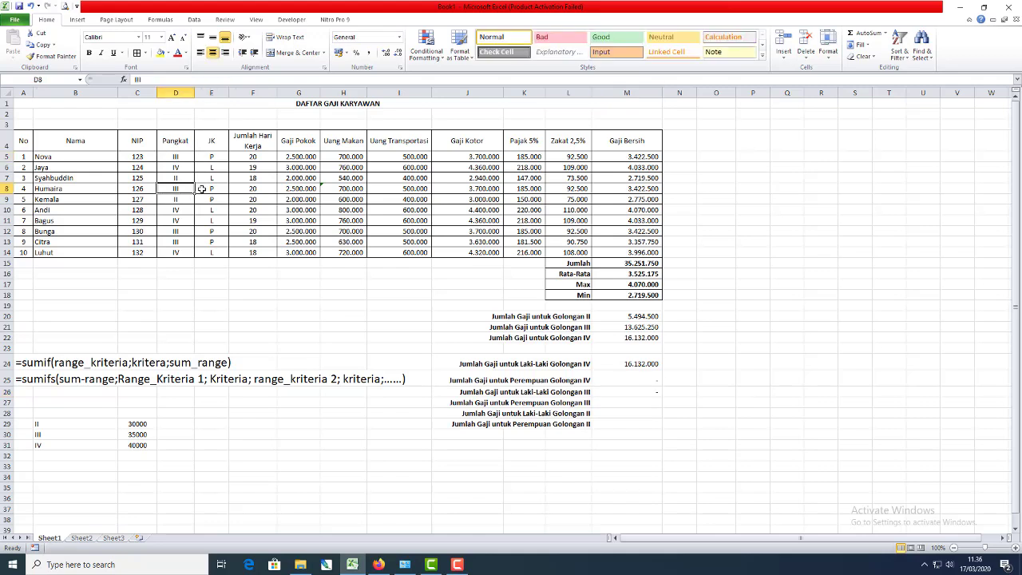
click(202, 189)
click(183, 232)
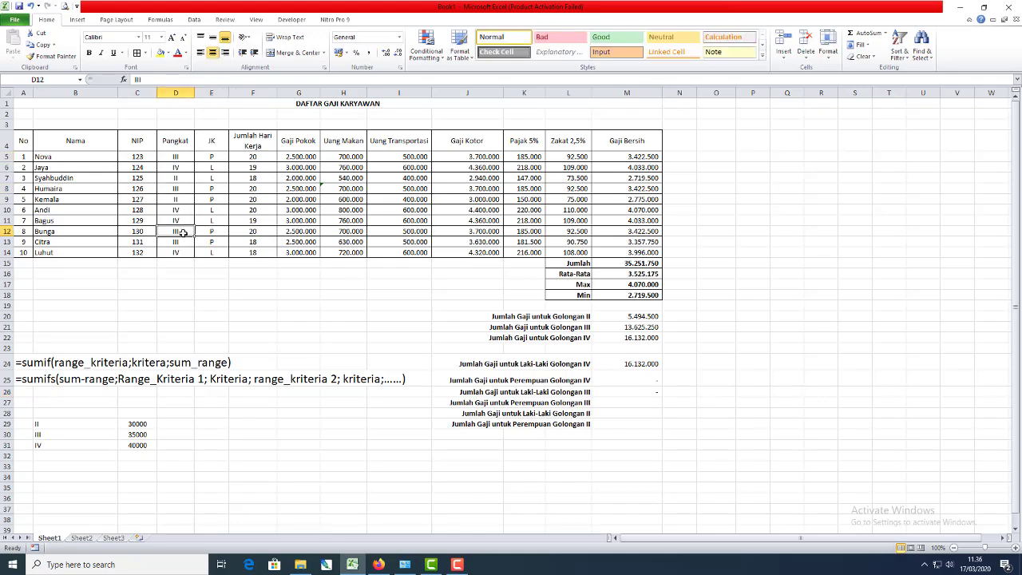
click(215, 230)
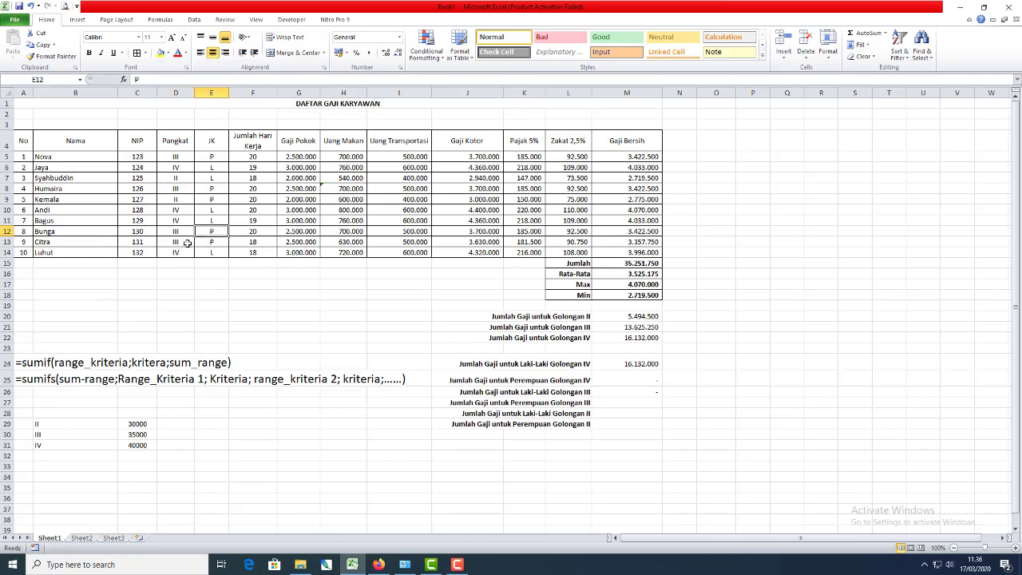
click(187, 242)
click(218, 244)
- Review the sum range and both criteria ranges in the M26 SUMIFS formula
click(623, 404)
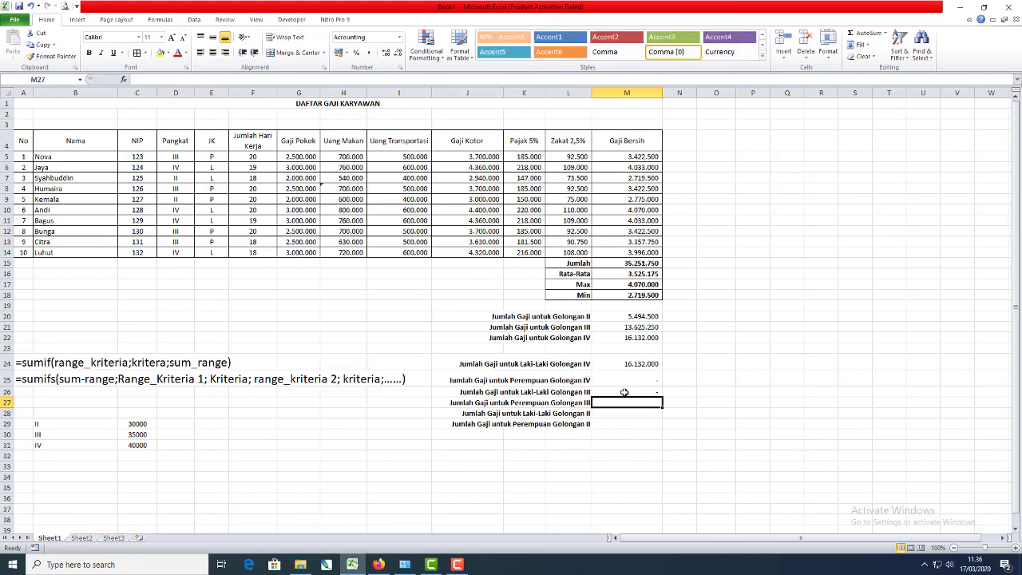
click(624, 392)
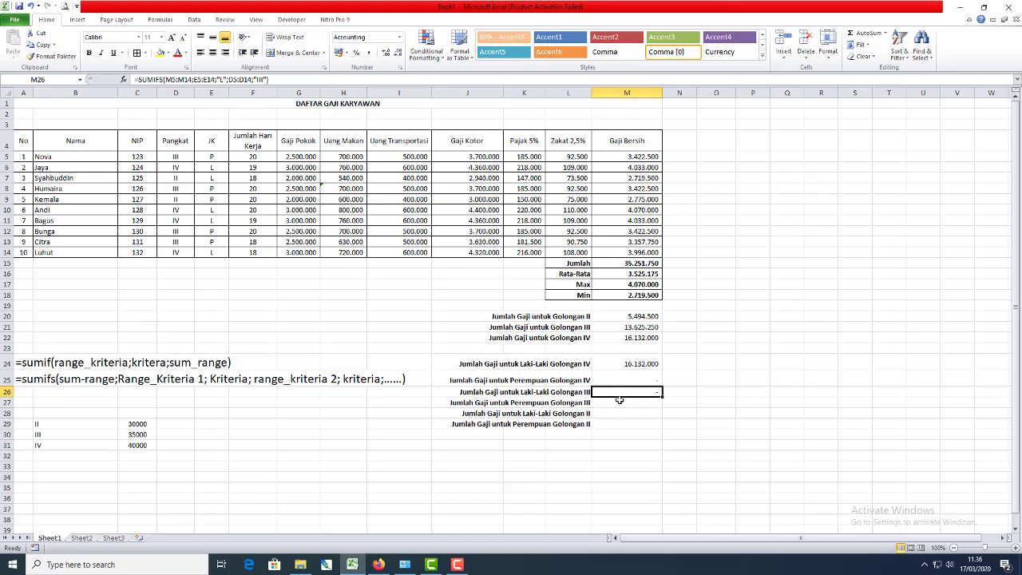
click(618, 404)
click(623, 392)
click(168, 80)
click(205, 80)
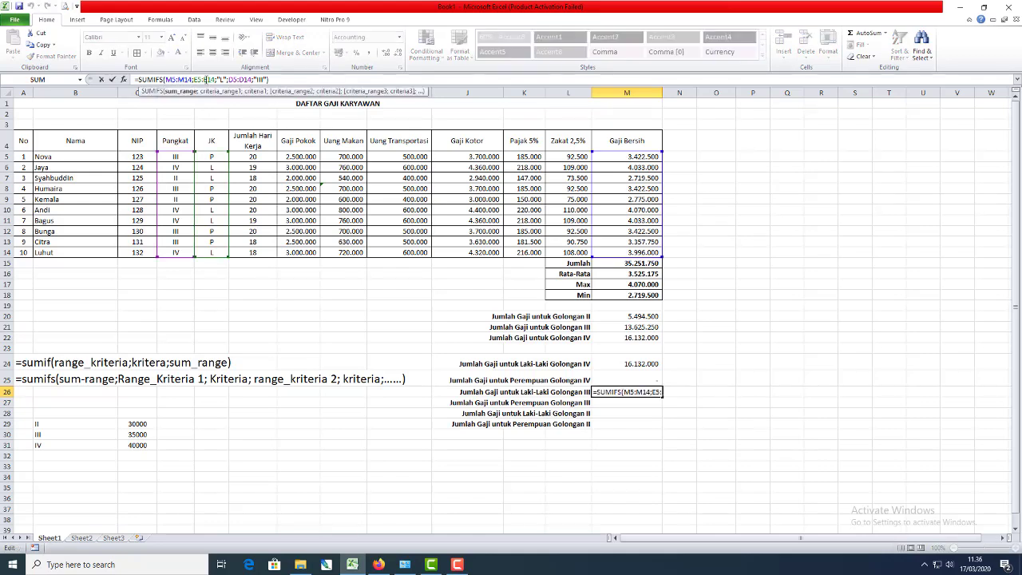
click(244, 80)
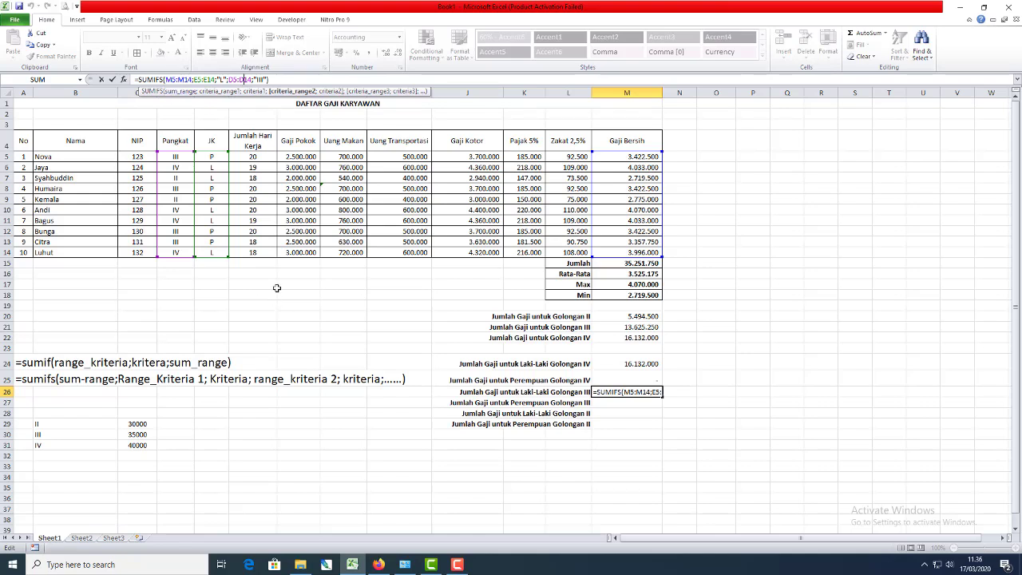
key(ctrl+Return)
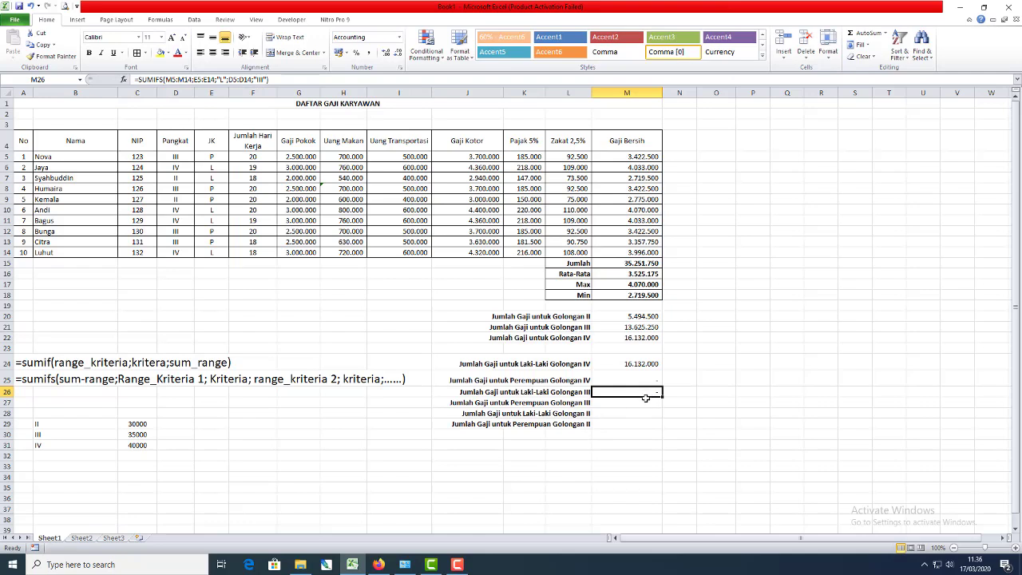
- Copy the SUMIFS formula from M26 into N26 and inspect the ranges of the original in M26
key(ctrl+c)
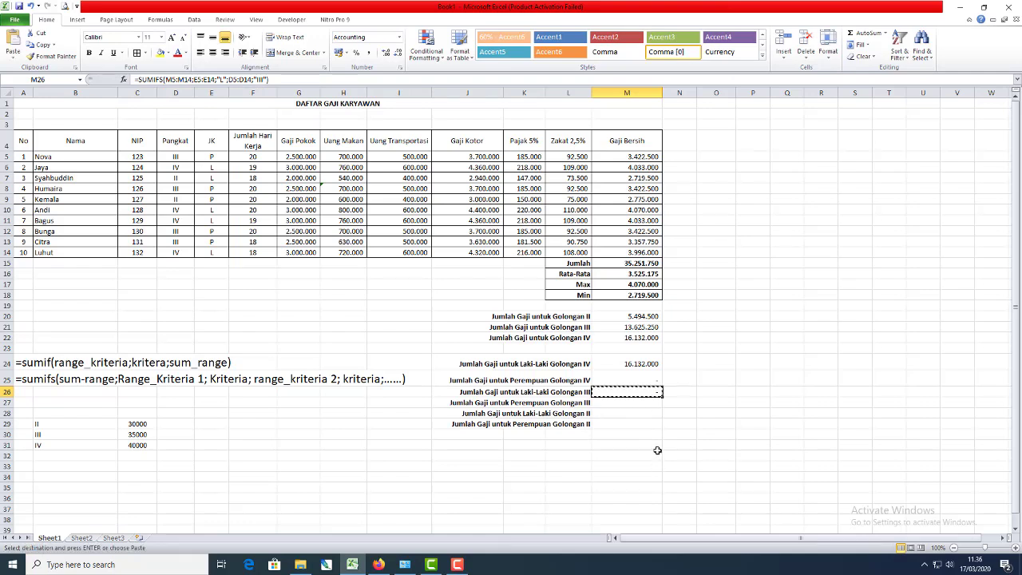
key(Right)
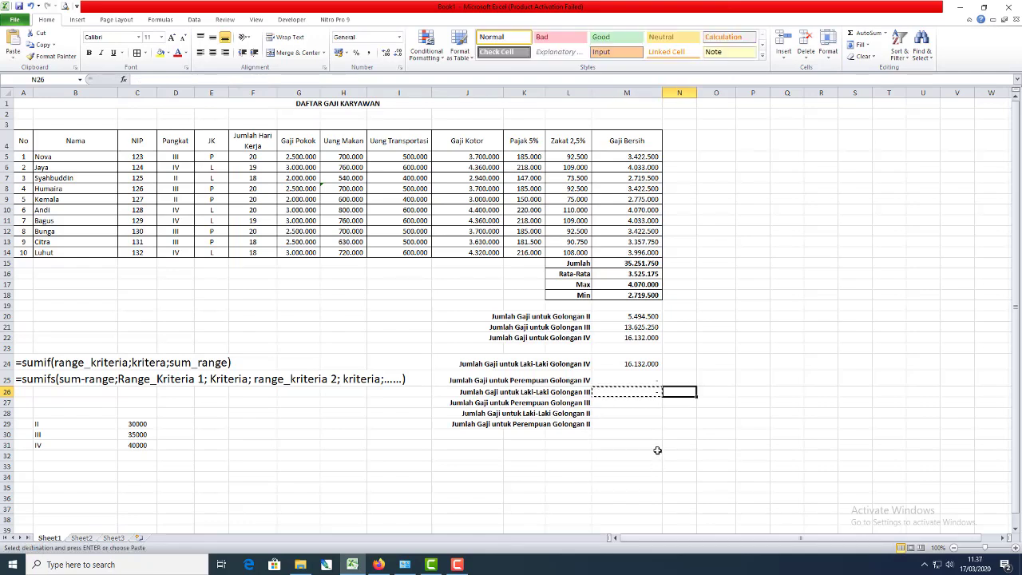
key(Return)
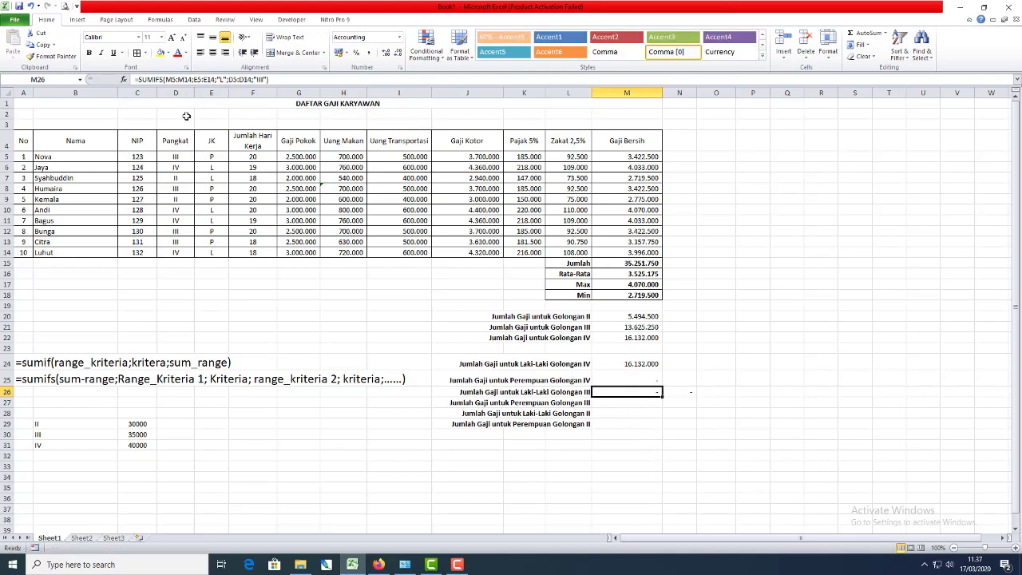
click(169, 79)
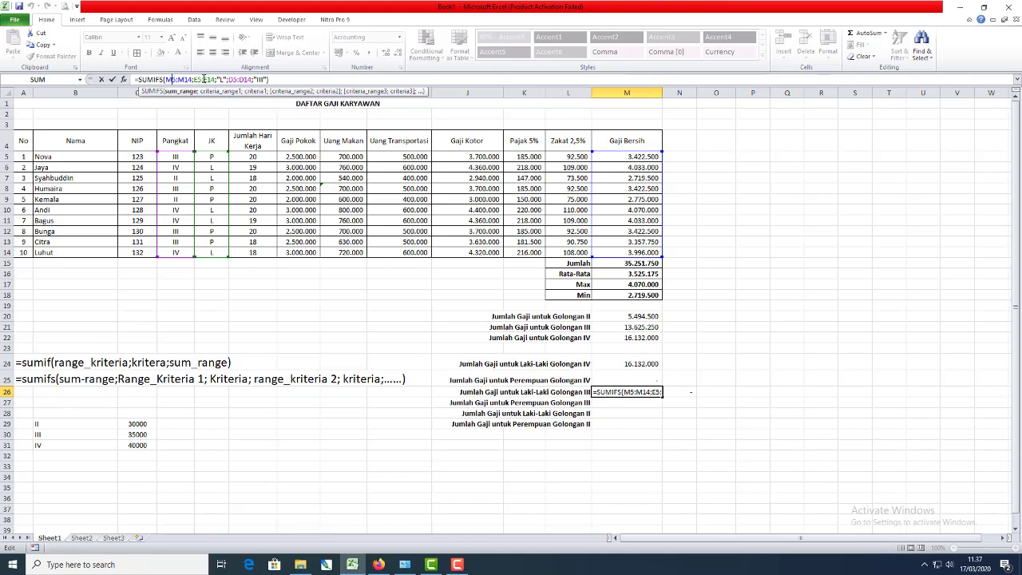
click(204, 80)
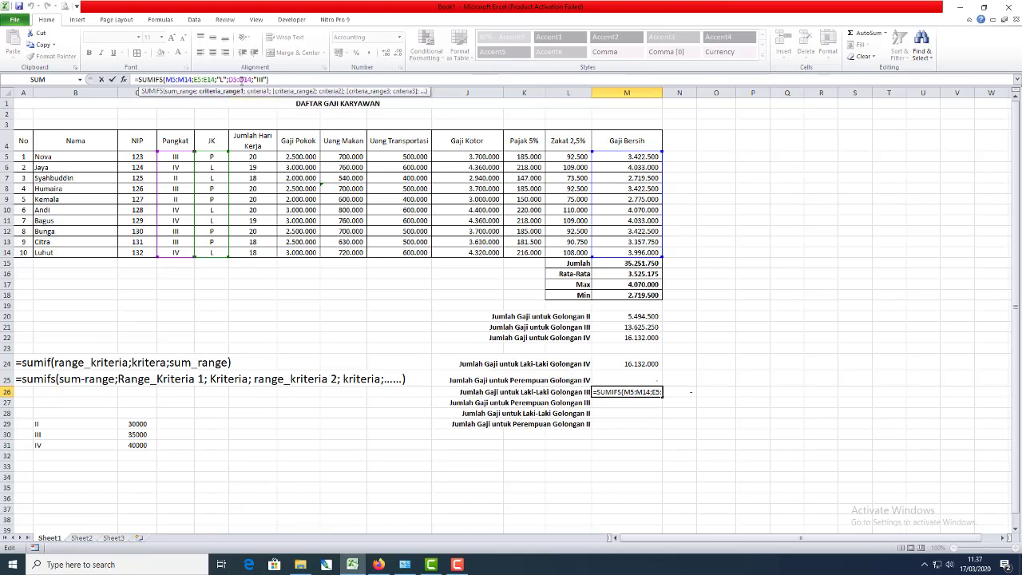
click(240, 80)
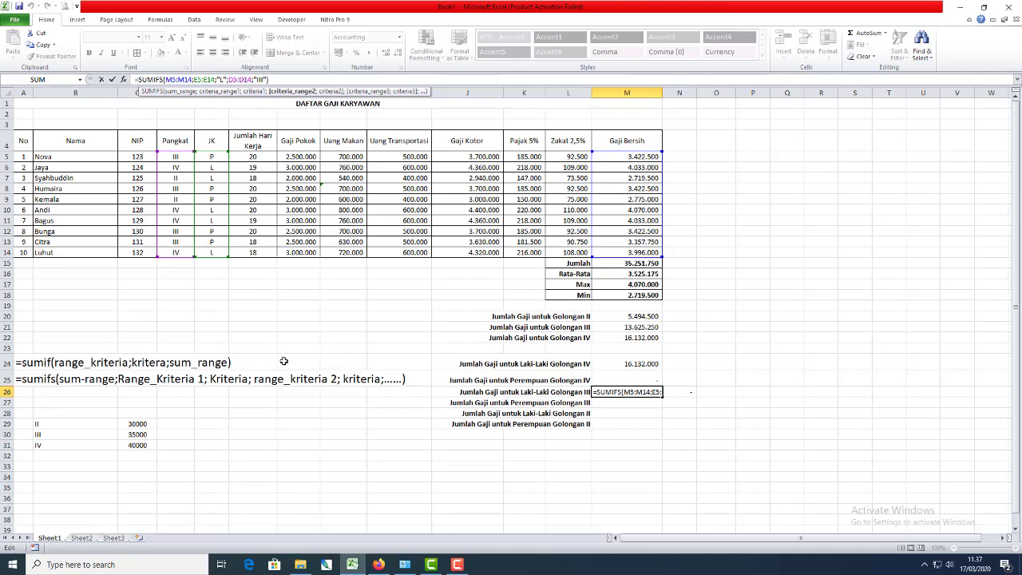
key(Escape)
- Inspect the sum and criteria ranges of the copied formula in N26, and remove the copy
key(Right)
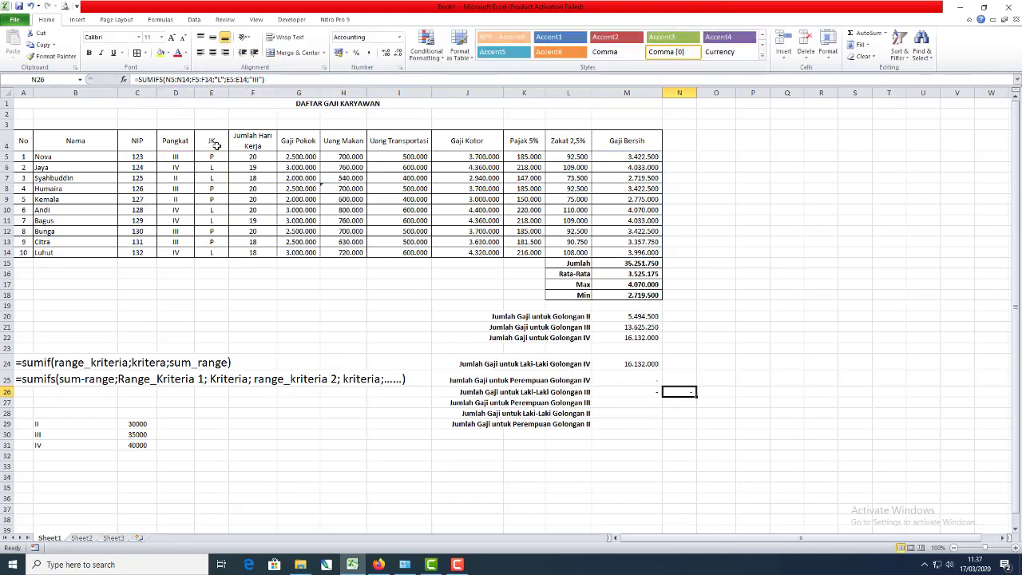
click(176, 80)
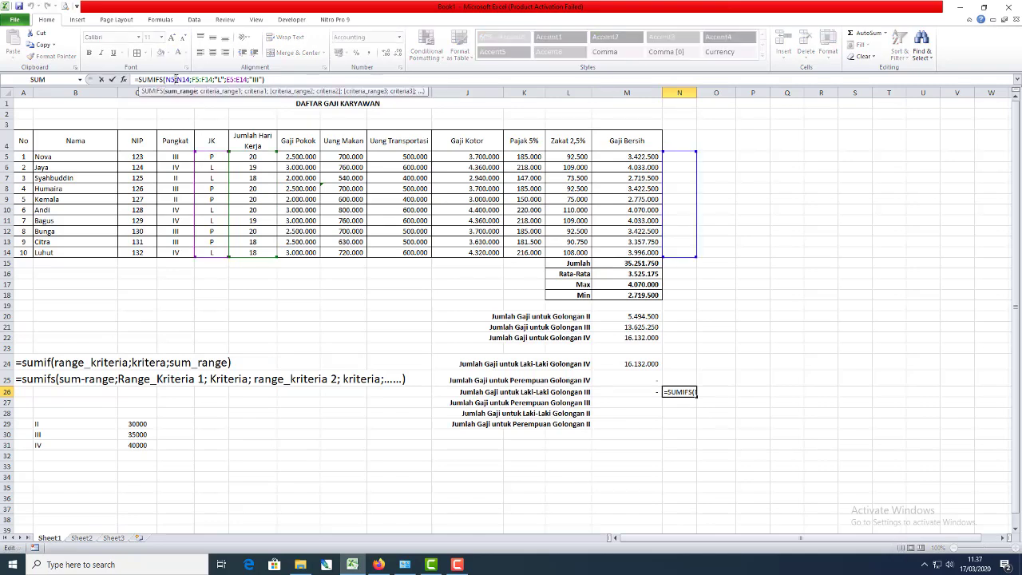
click(207, 80)
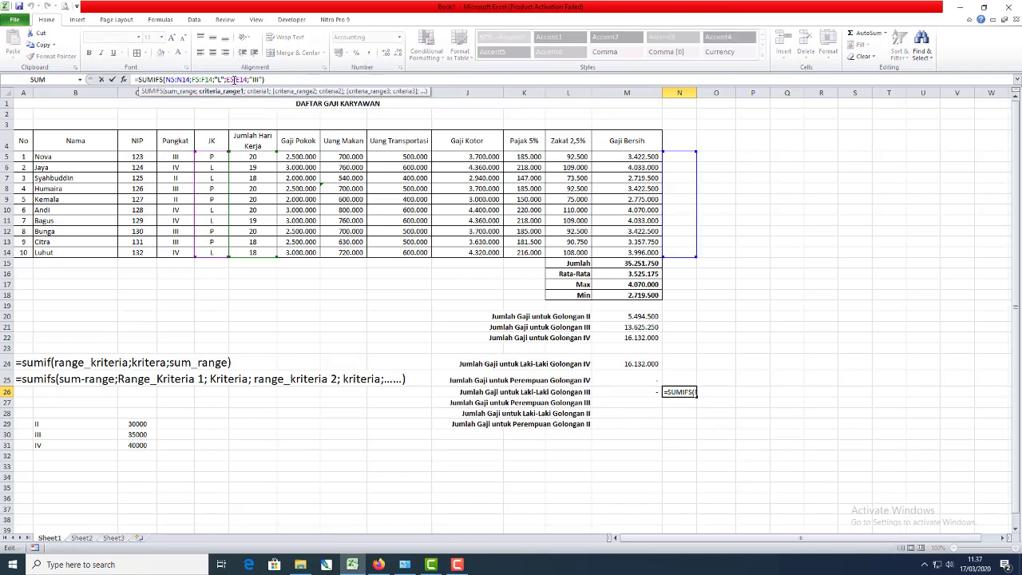
click(234, 80)
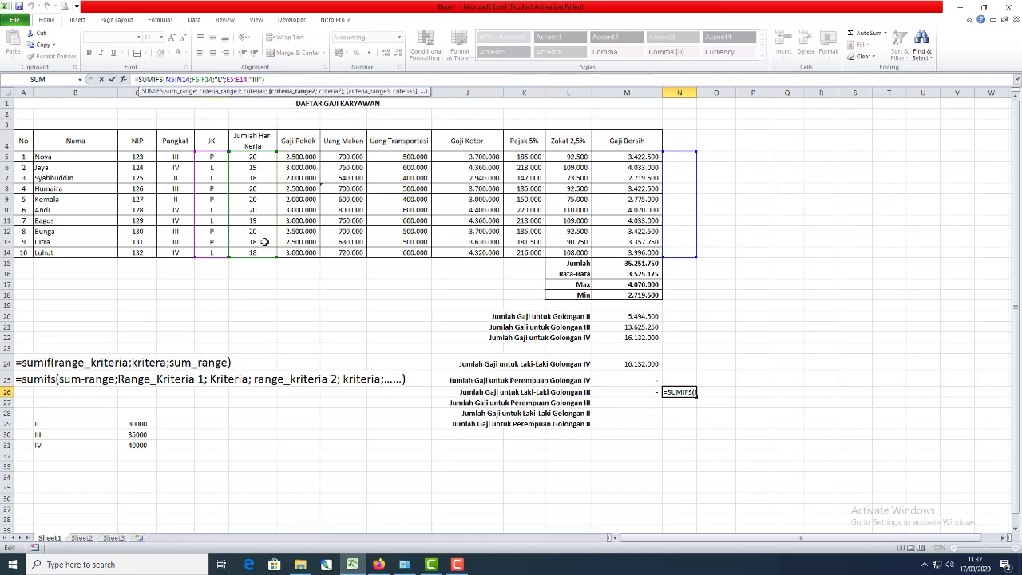
key(Escape)
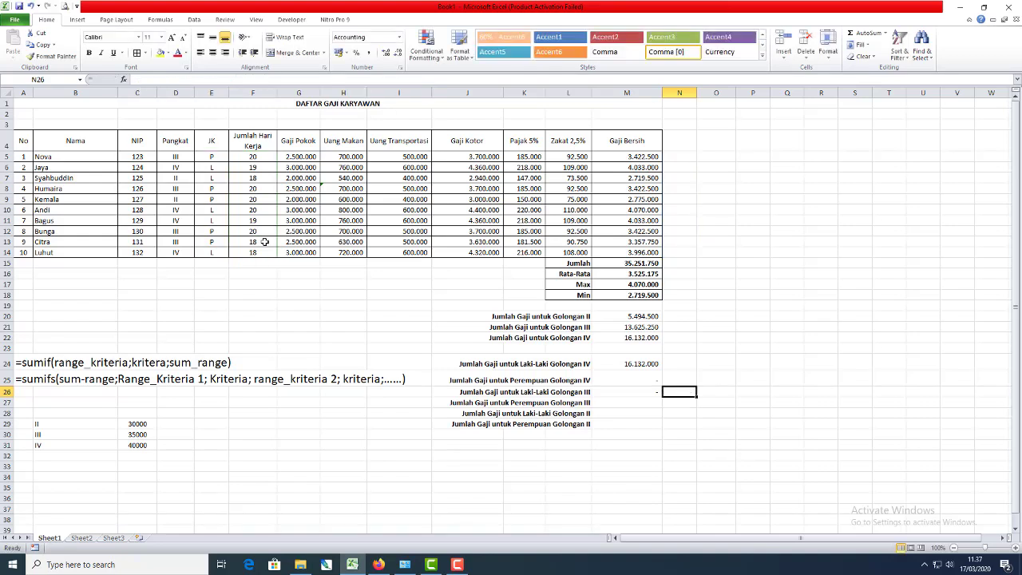
key(Left)
key(Right)
key(Left)
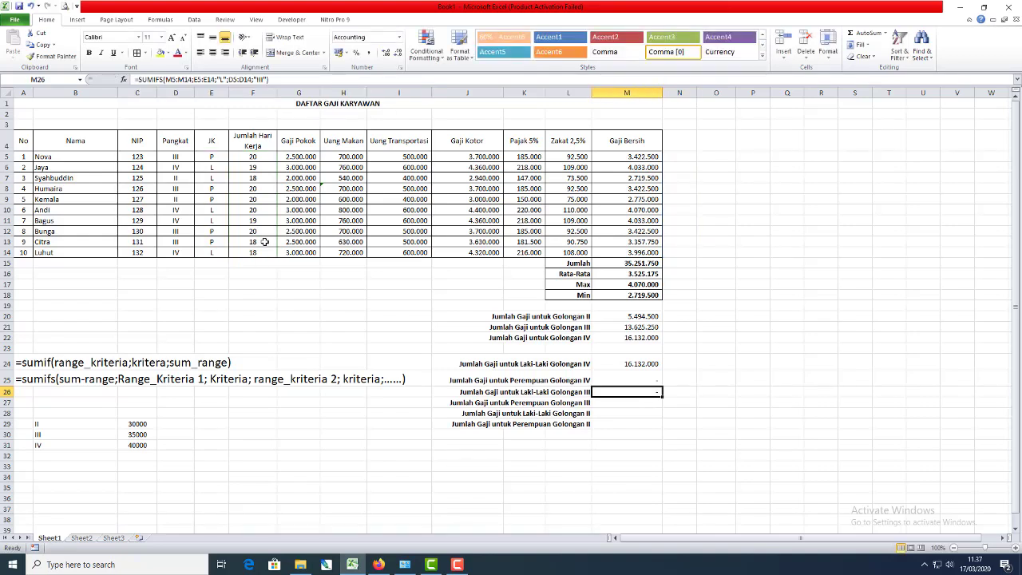
key(Right)
key(Left)
key(Down)
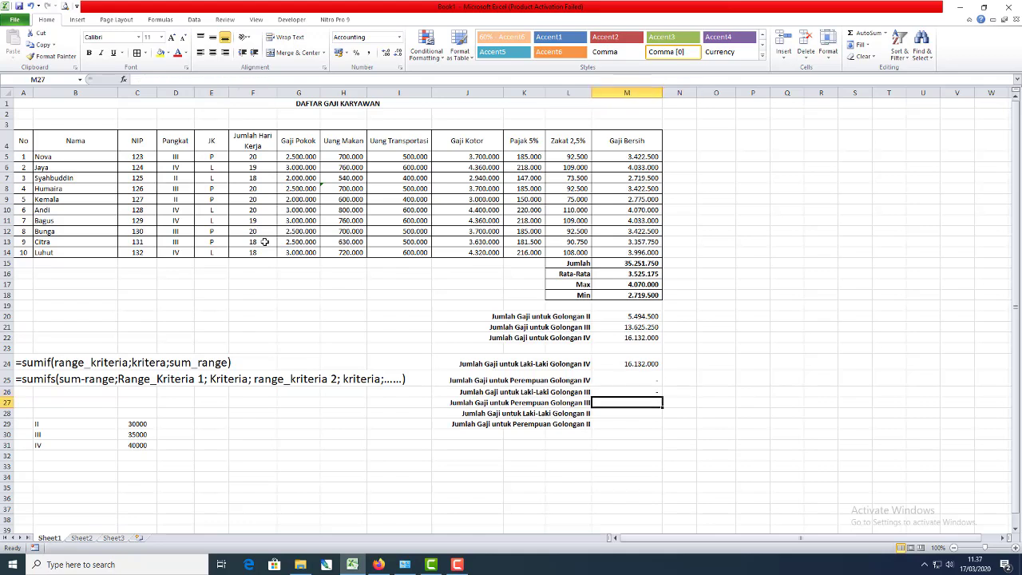
key(Up)
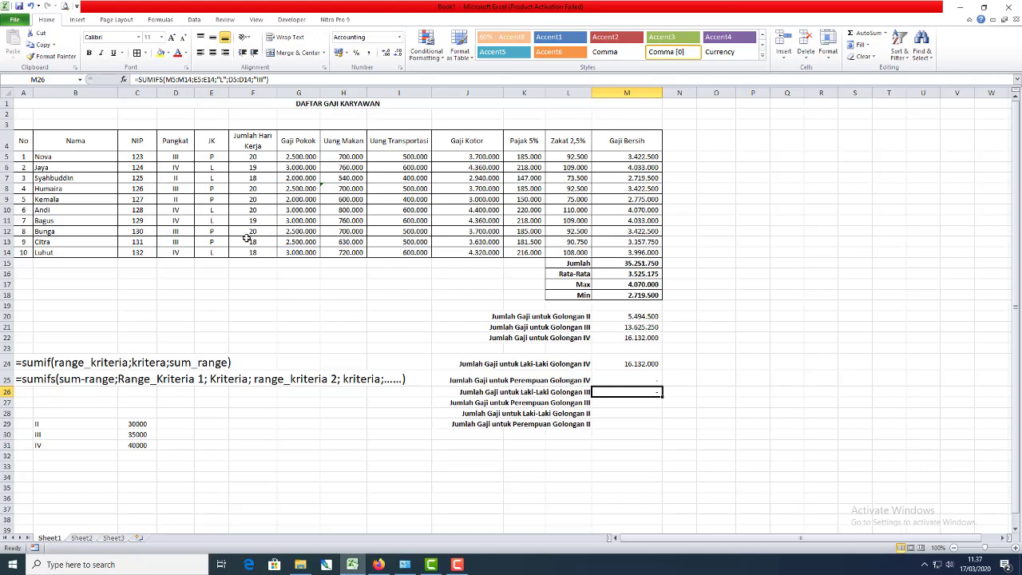
- Try copying the M26 formula down to M27 and inspect the ranges in the copy
click(172, 80)
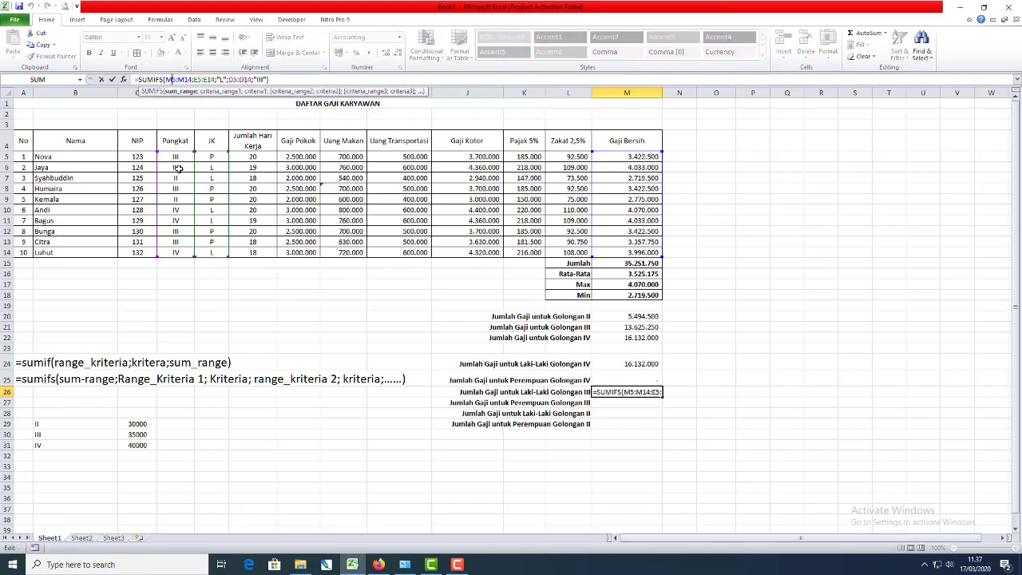
key(ctrl+Return)
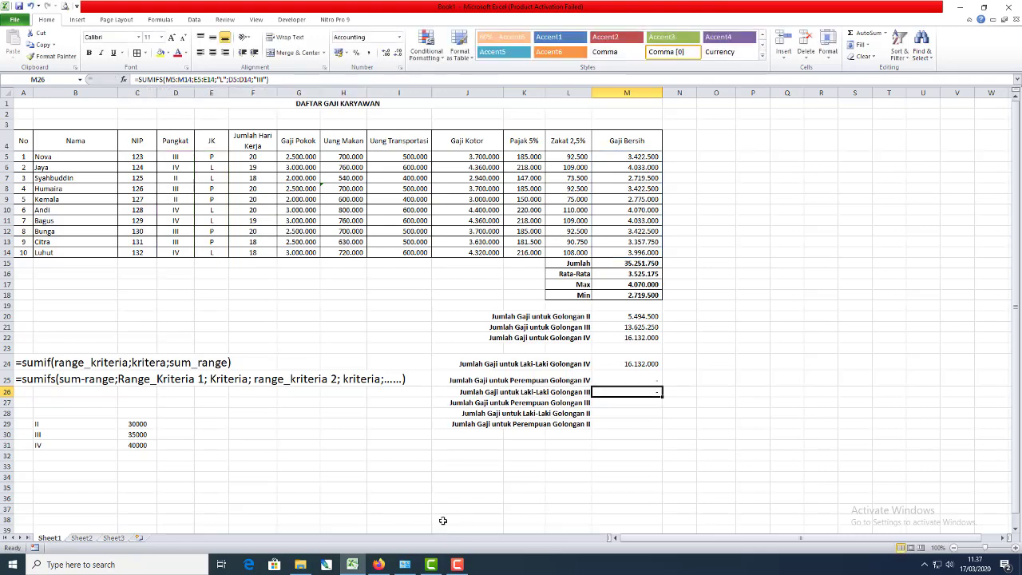
key(ctrl+c)
key(Down)
key(Return)
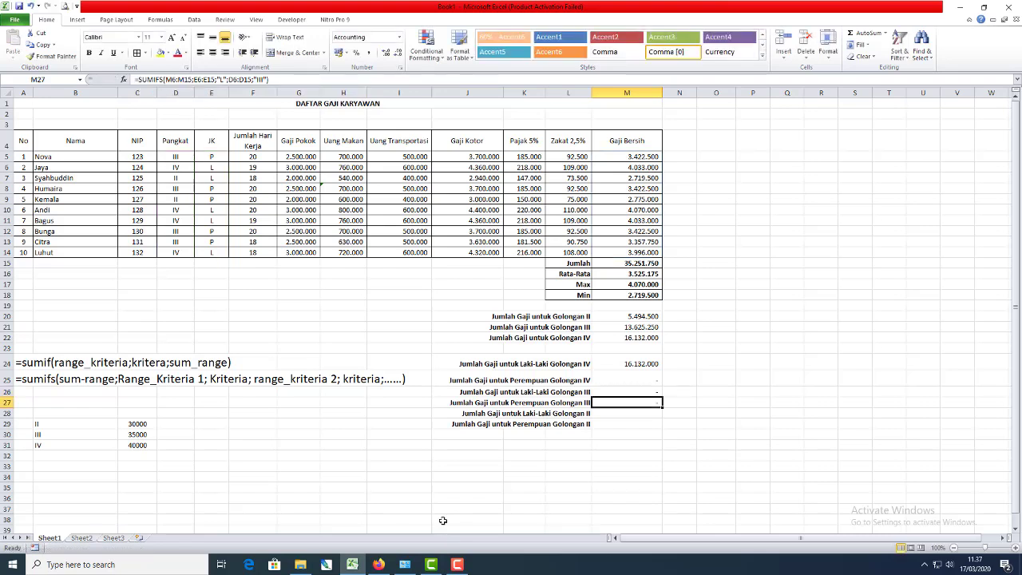
click(178, 79)
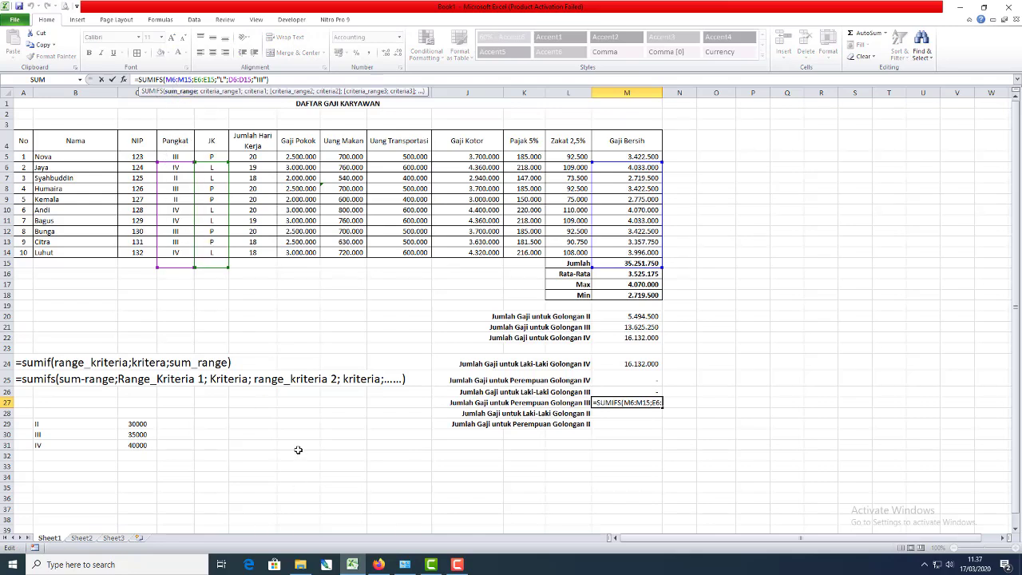
key(Escape)
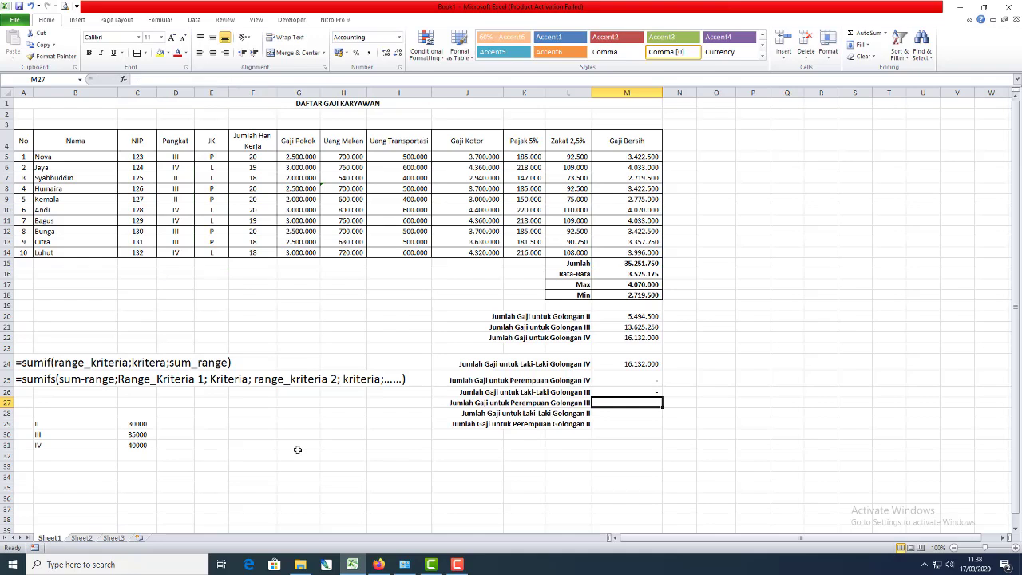
- Make the sum range and both criteria ranges in the M26 SUMIFS formula absolute: $M$5:$M$14, $E$5:$E$14 and $D$5:$D$14
key(Up)
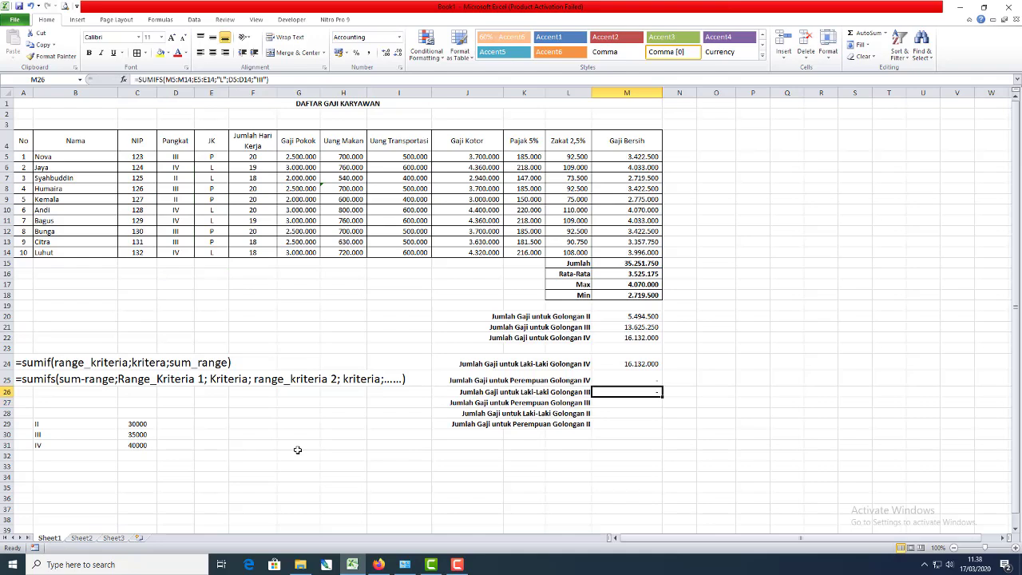
click(170, 81)
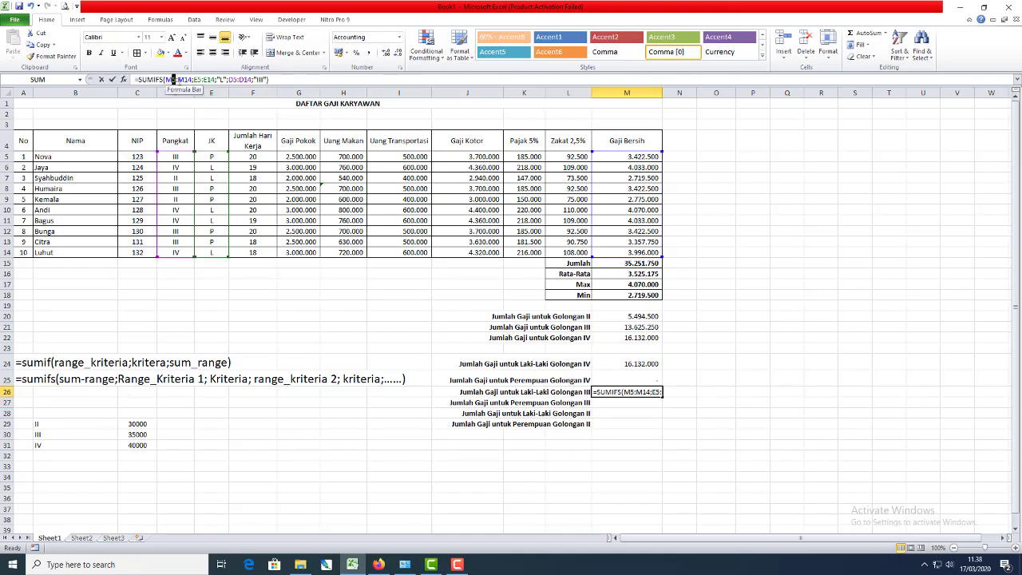
drag(172, 81, 183, 80)
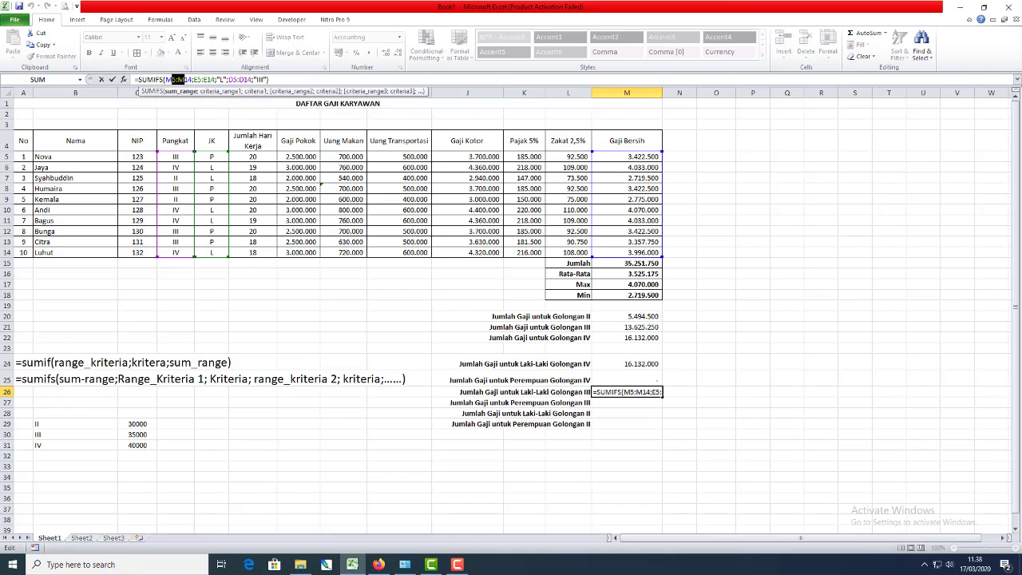
key(F4)
drag(212, 81, 227, 80)
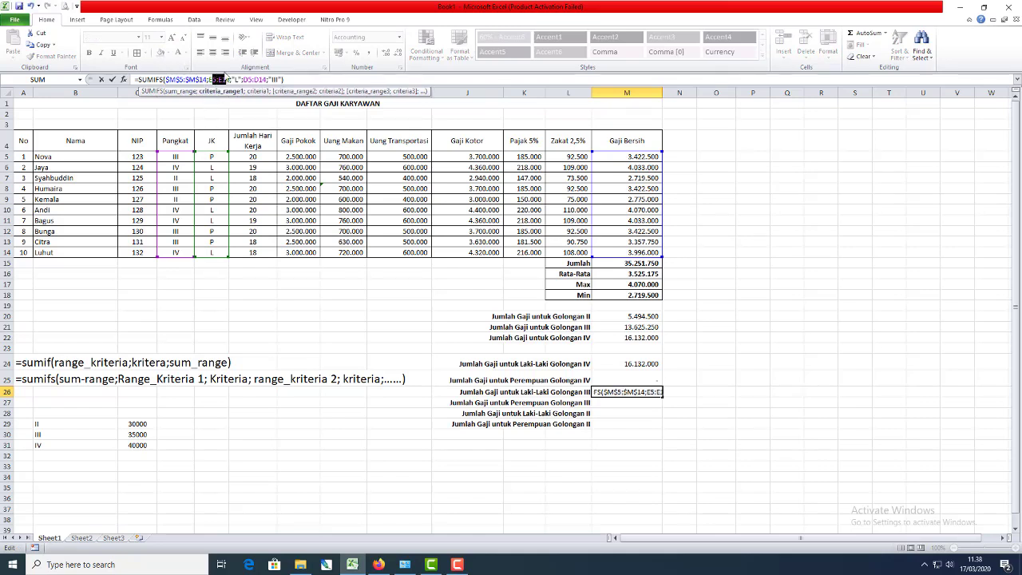
key(F4)
drag(262, 81, 285, 80)
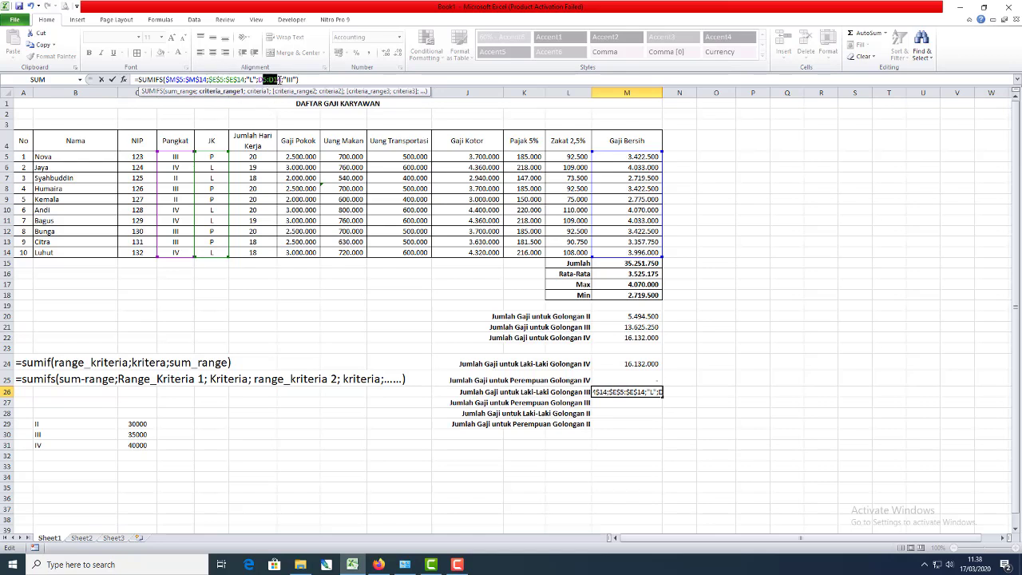
key(Delete)
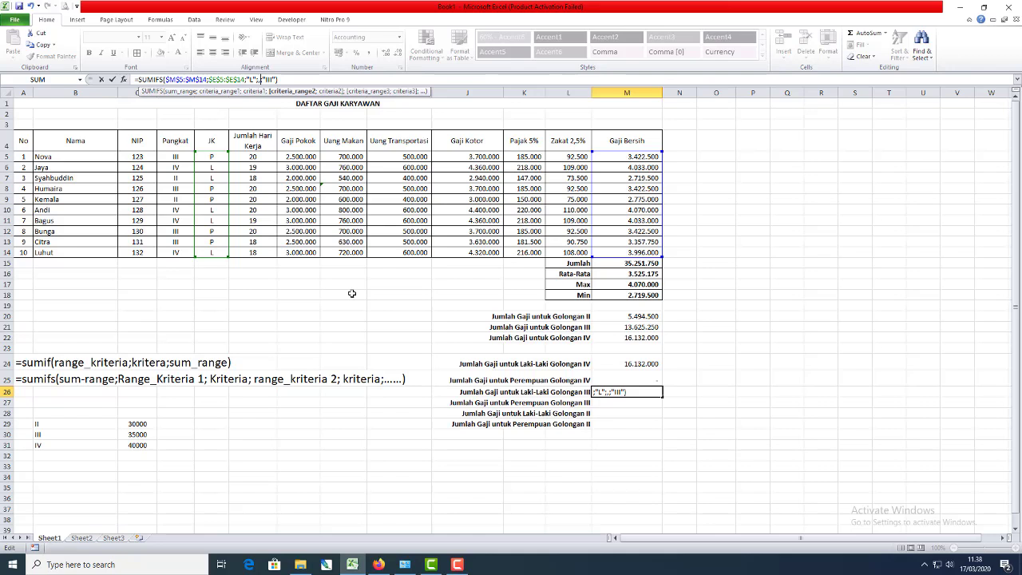
key(ctrl+z)
key(Return)
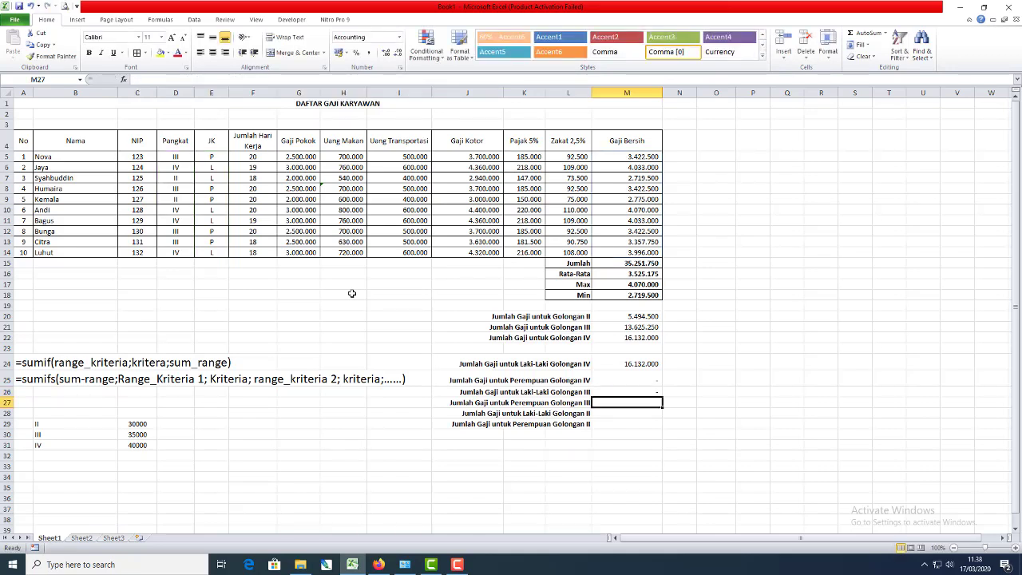
- Copy the SUMIFS formula from M26 into M27 and change its gender criterion to "P"
key(Up)
key(ctrl+c)
key(Down)
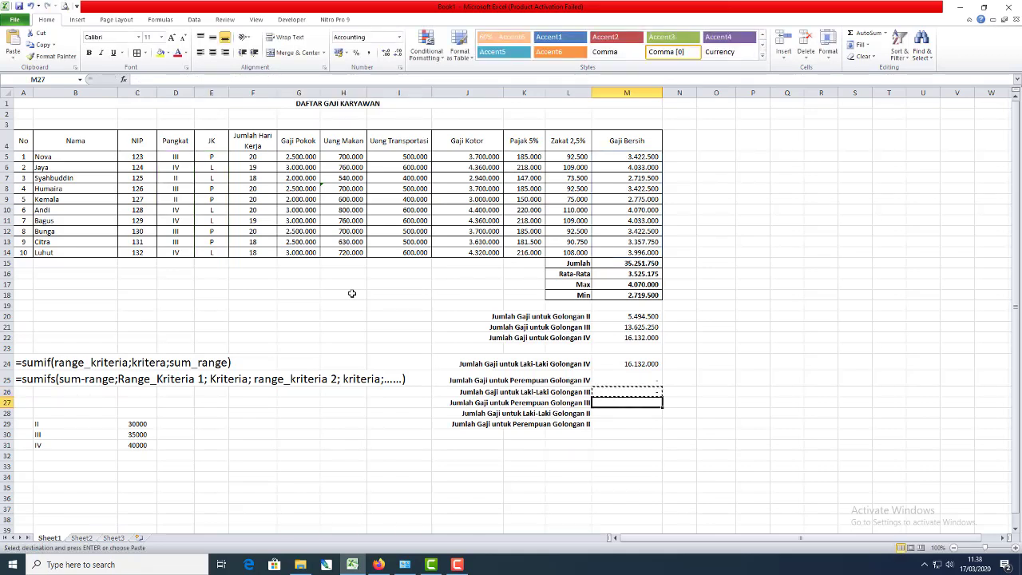
key(Return)
drag(254, 79, 279, 167)
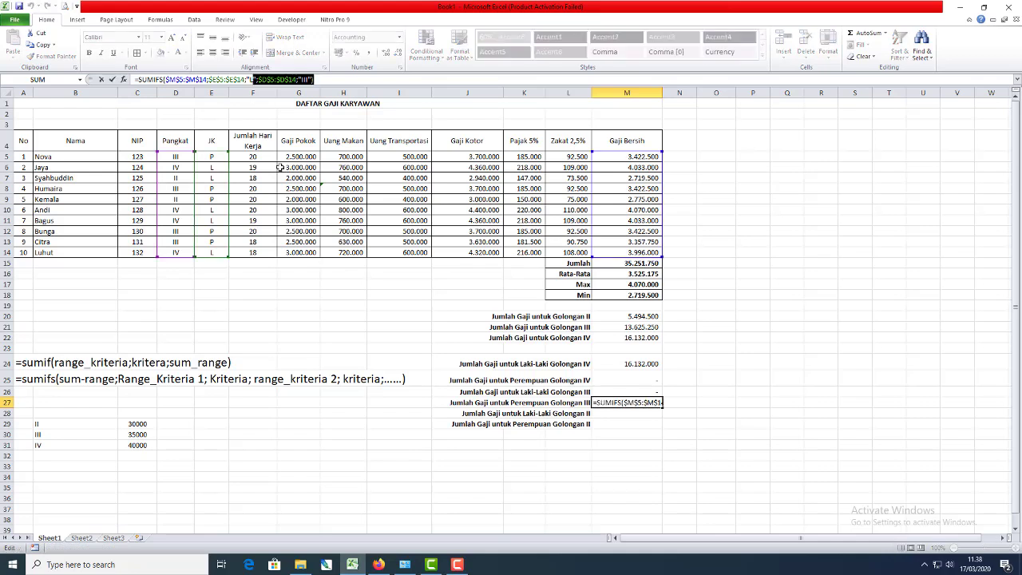
key(Right)
key(Left)
key(Right)
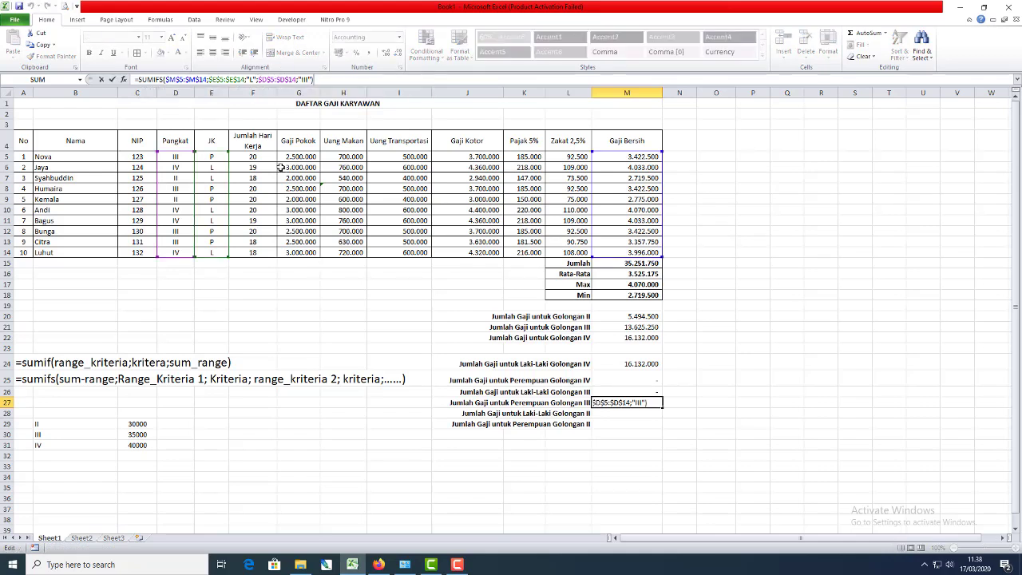
click(253, 80)
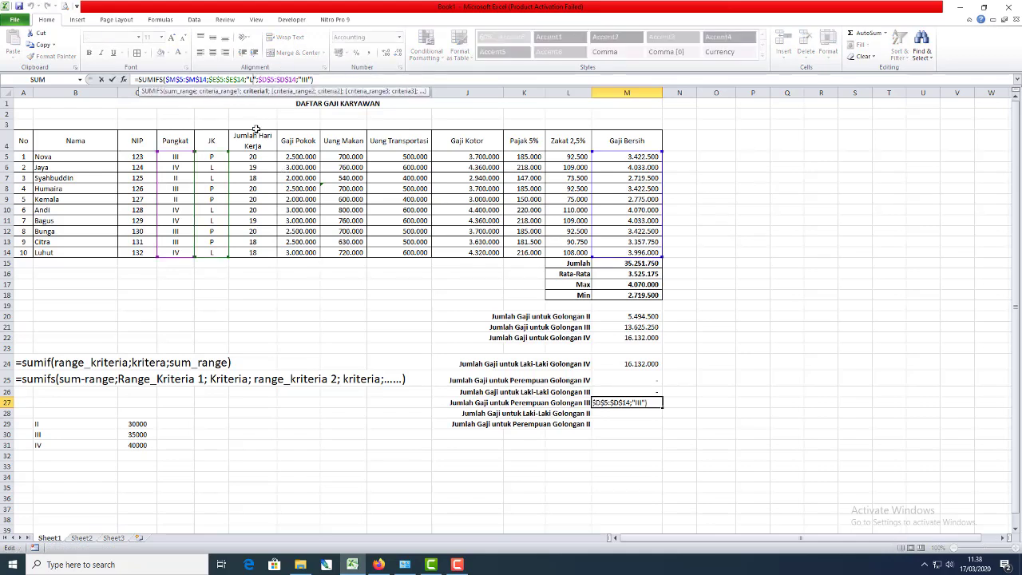
key(BackSpace)
text(p)
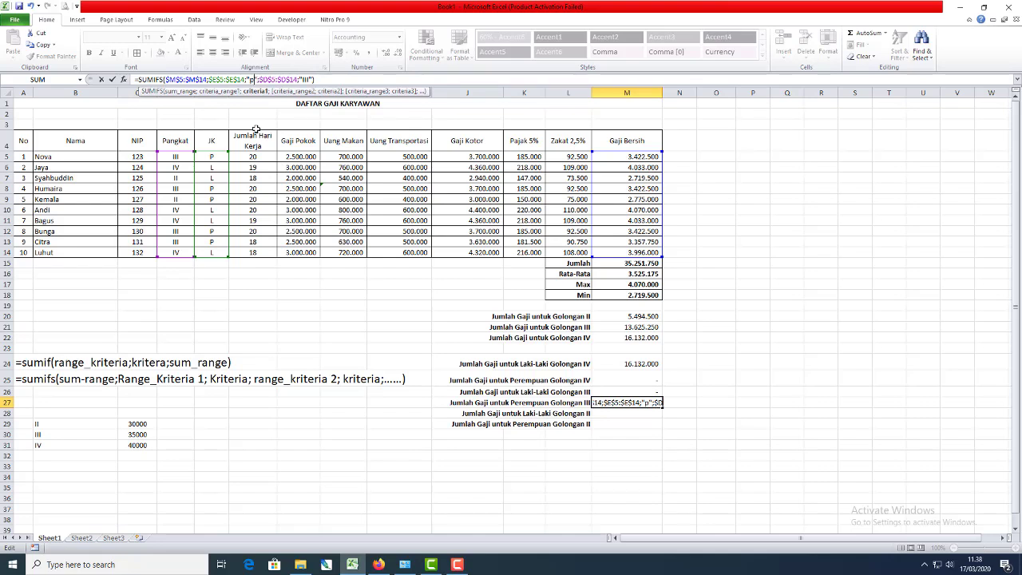
key(Return)
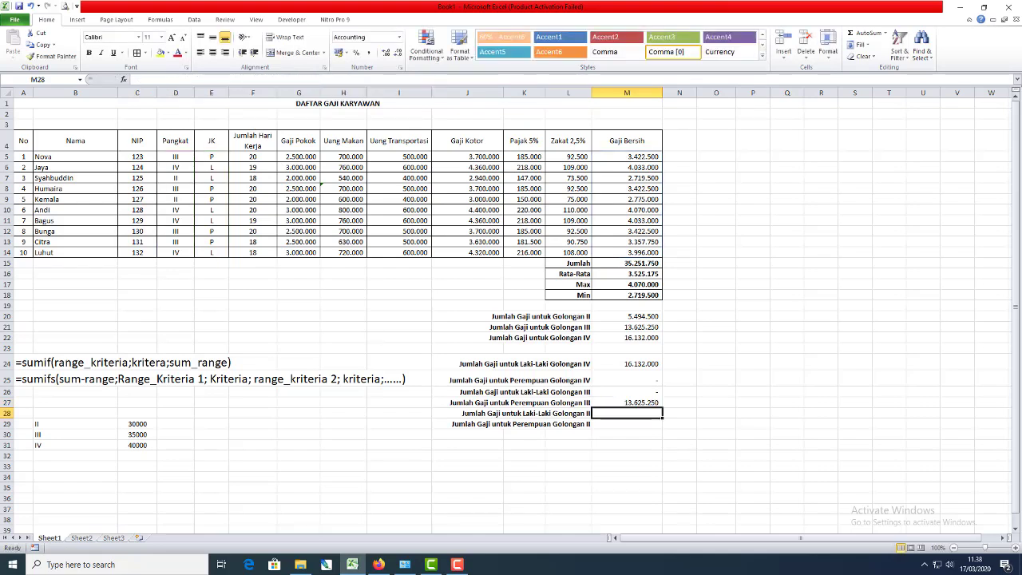
- Fill the M27 formula down into M28, setting its Golongan criterion to "II" and its gender criterion to "L"
key(ctrl+d)
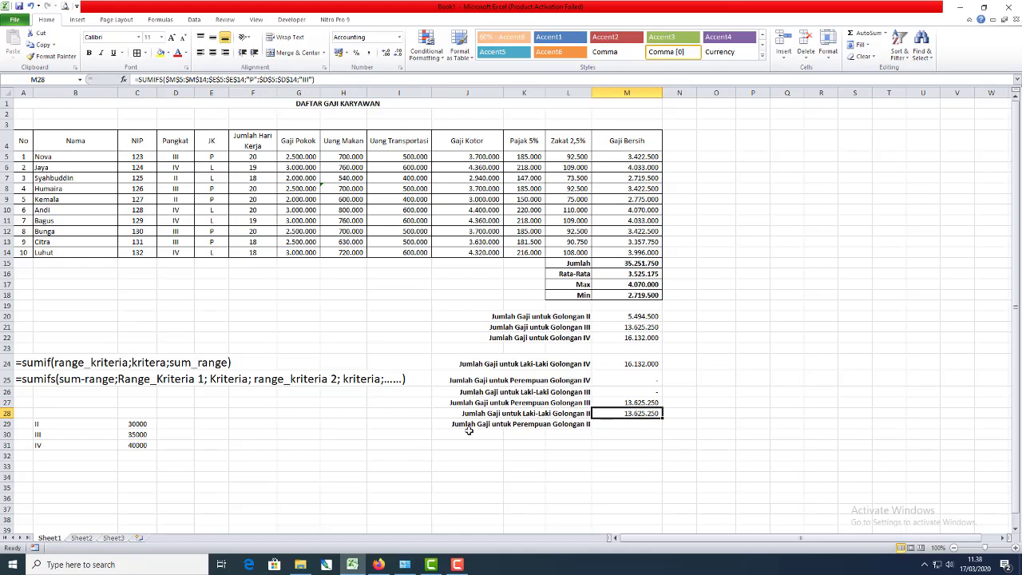
click(310, 80)
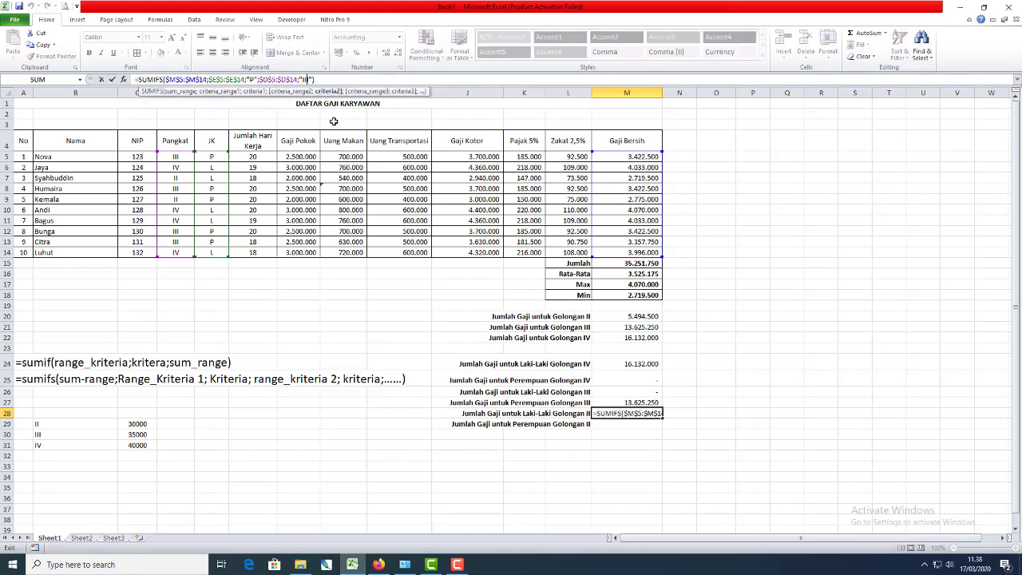
key(BackSpace)
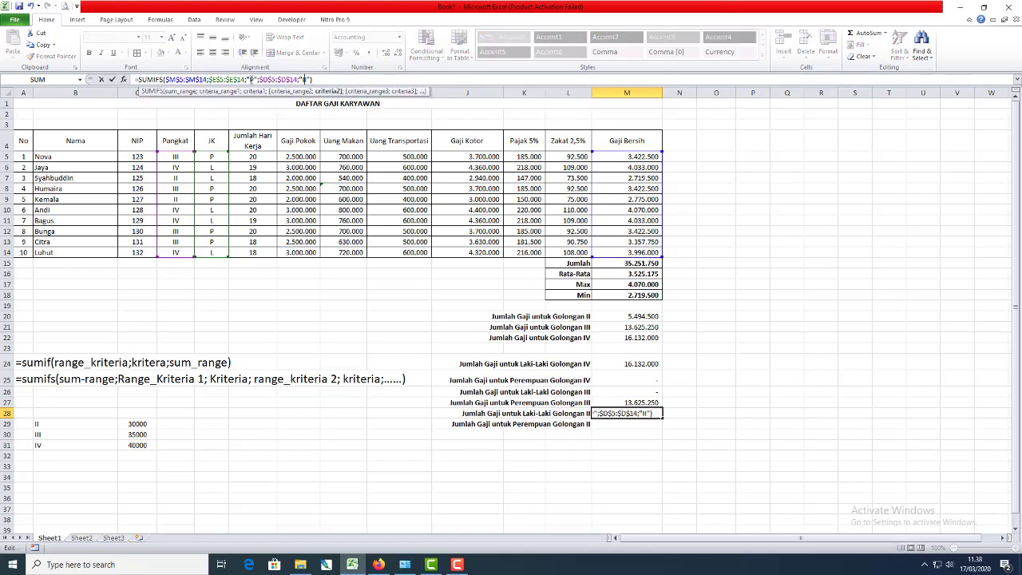
click(255, 80)
key(BackSpace)
text(L)
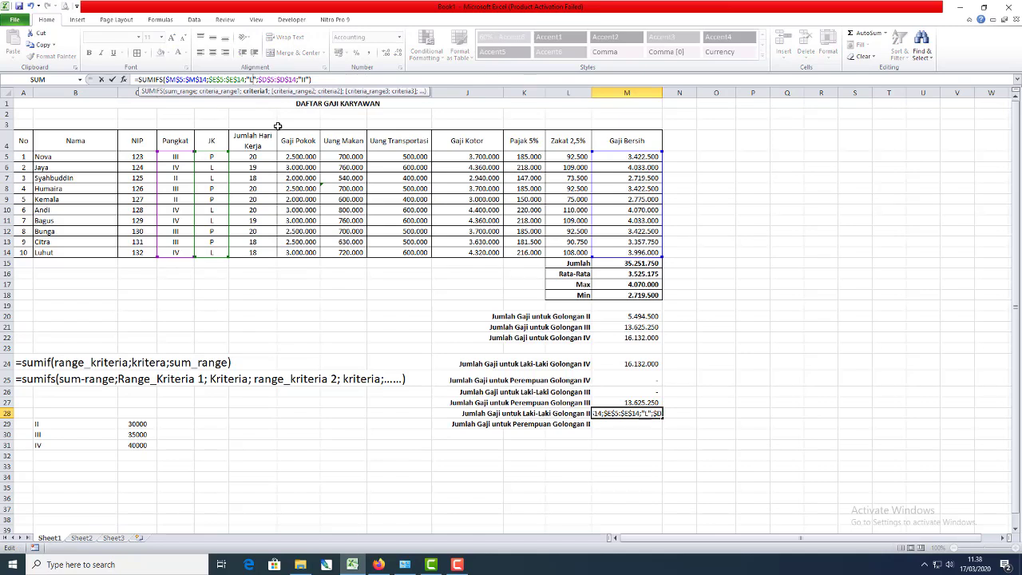
key(Return)
- Fill the M28 formula down into M29 and change its gender criterion to "P"
key(ctrl+d)
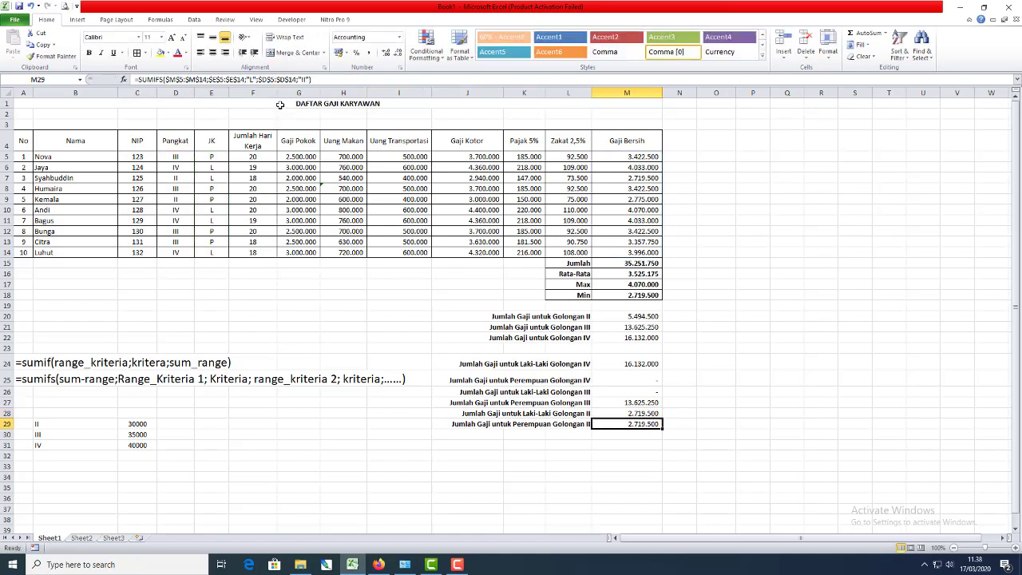
click(250, 79)
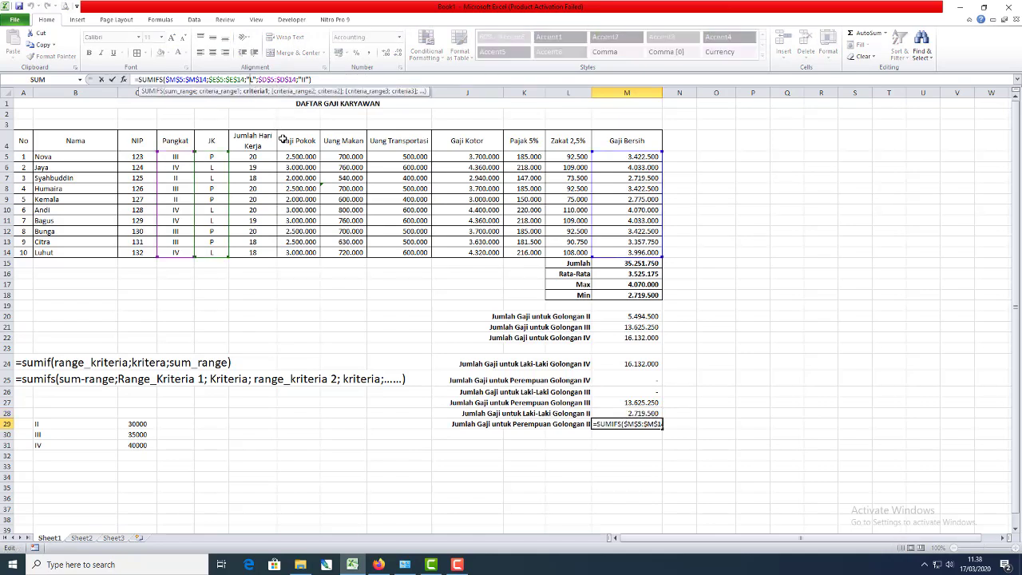
key(BackSpace)
text(P)
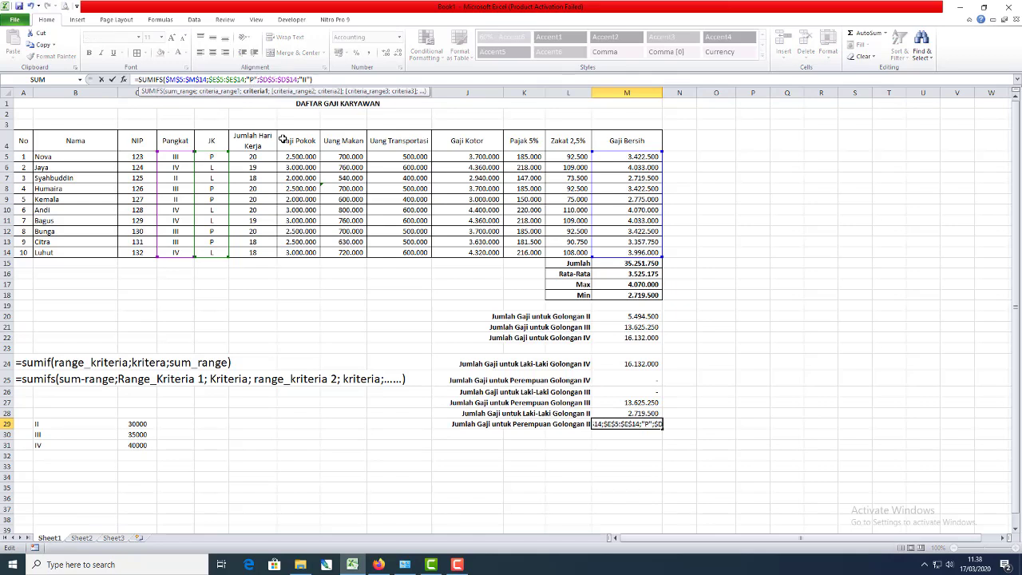
key(Return)
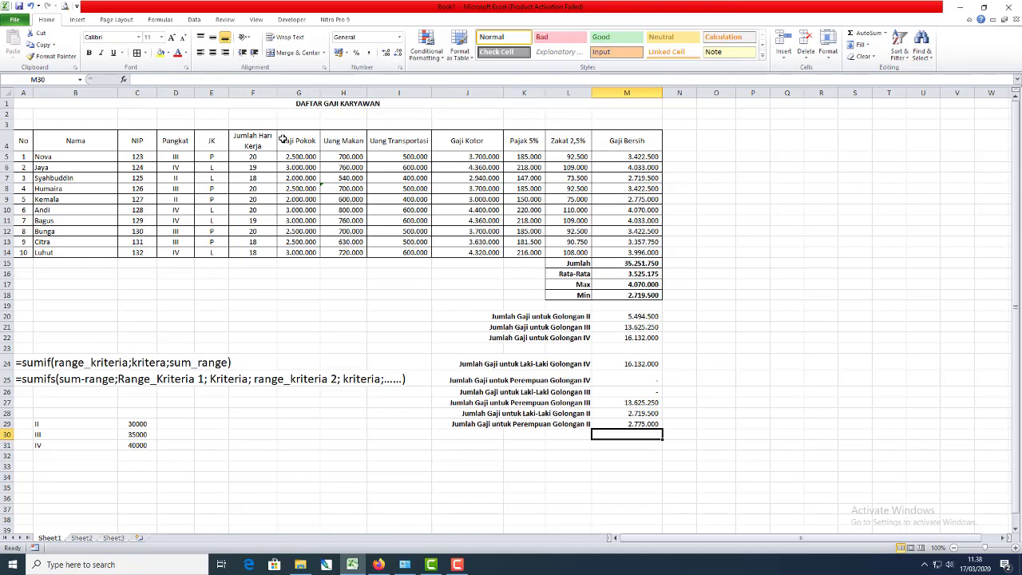
- Total the gender and Golongan salary sums in M30 with =sum(M24:M29), for checking against the Jumlah total in M15
drag(611, 365, 622, 415)
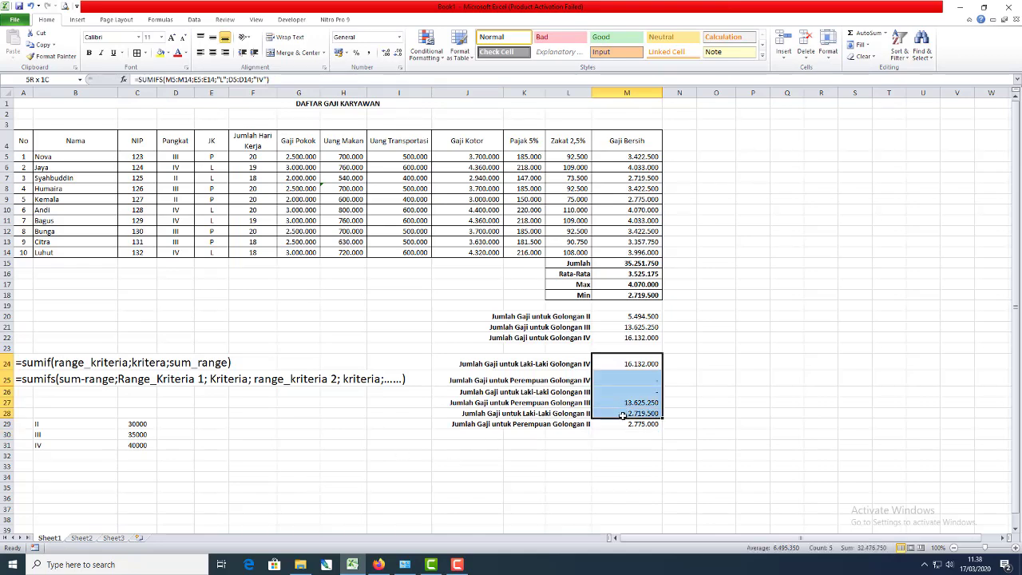
click(629, 264)
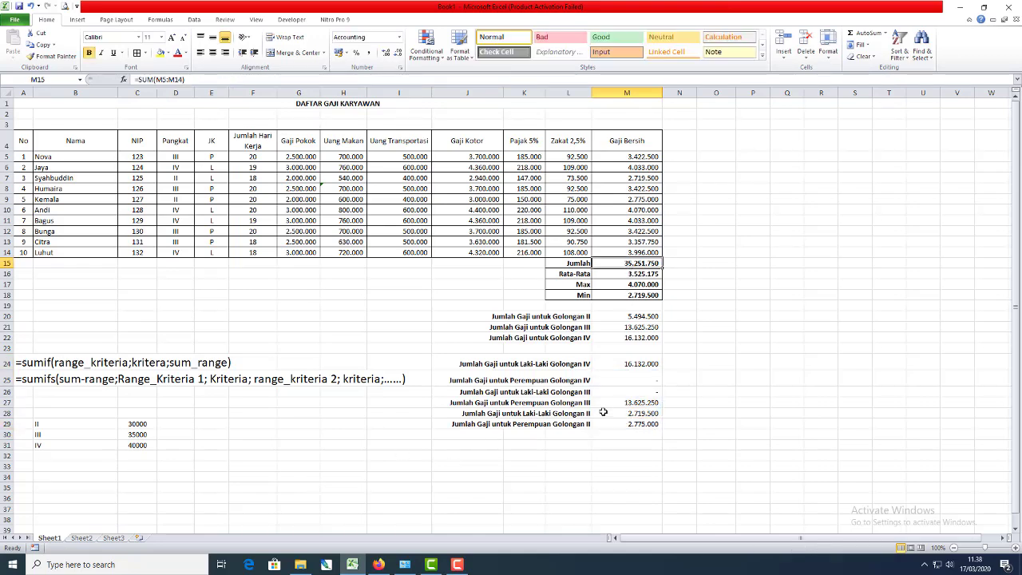
click(644, 439)
text(=sum()
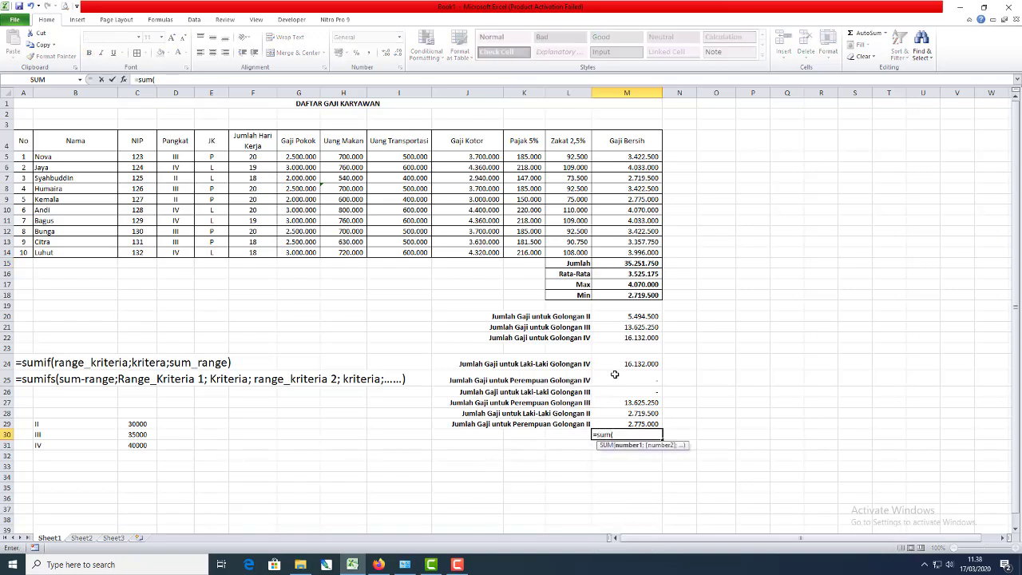
drag(629, 361, 622, 419)
text())
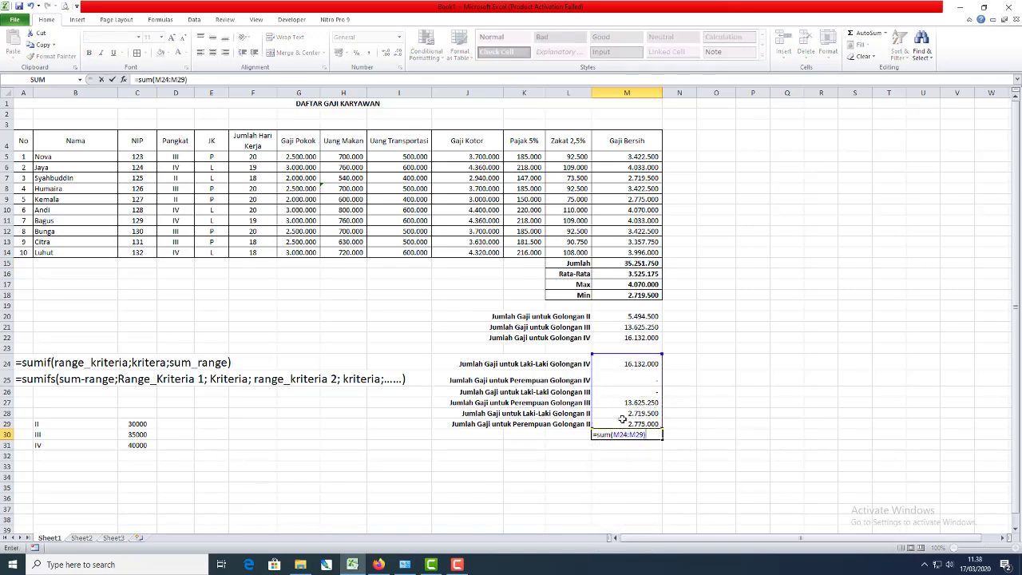
key(Return)
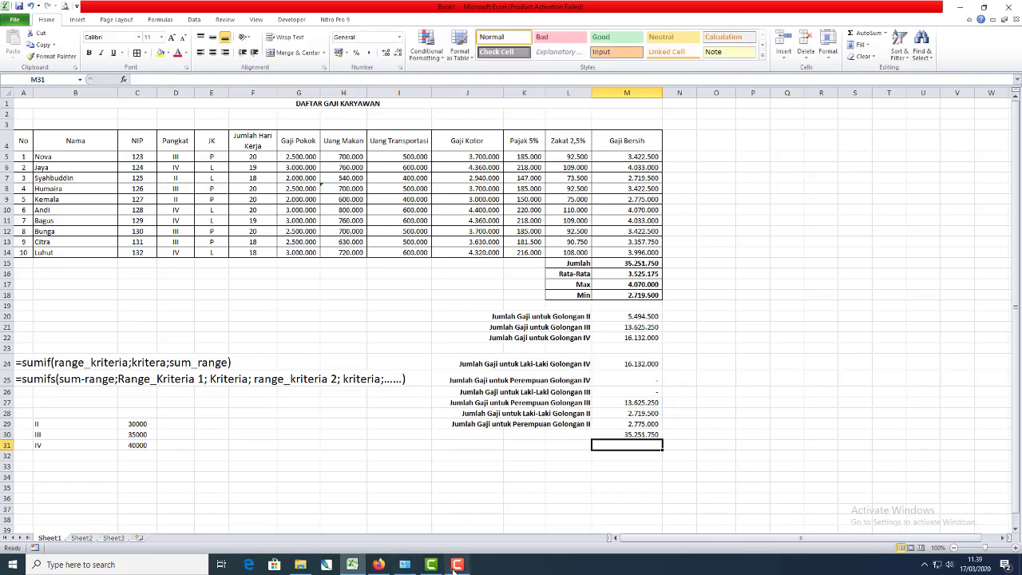
- Highlight the check total in M30 and the Jumlah total in M15 with a yellow fill
mouse_move(457, 569)
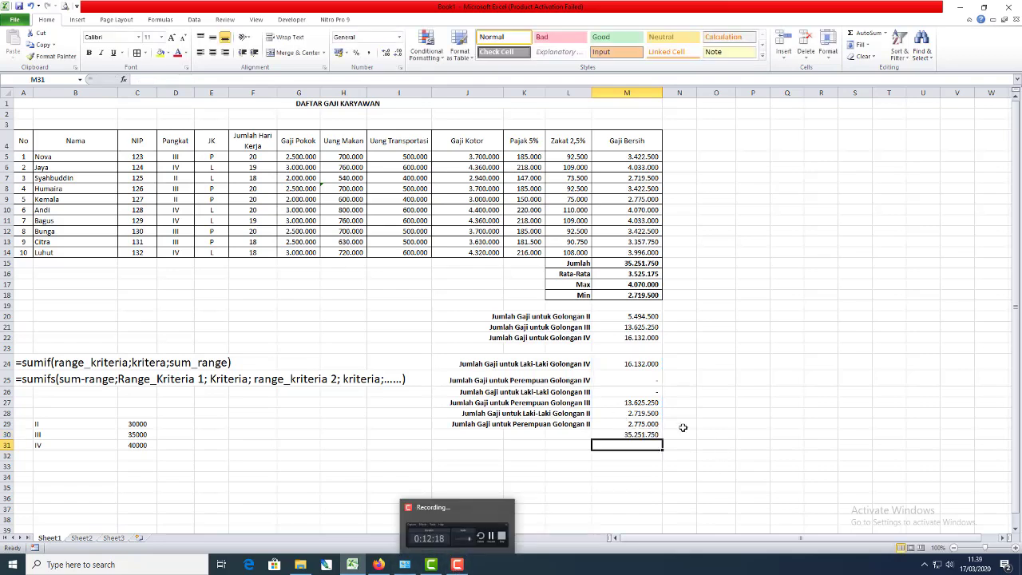
click(632, 434)
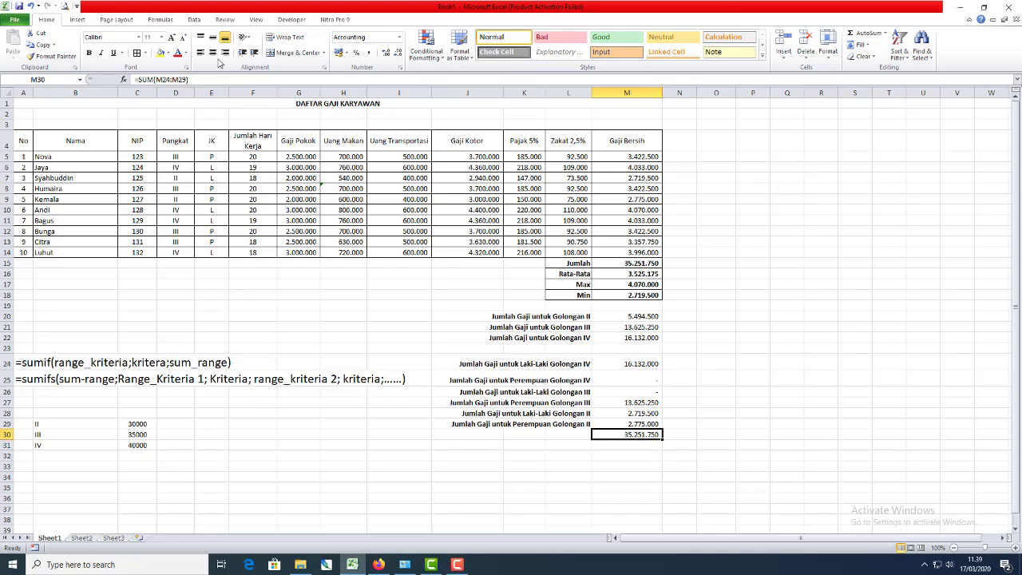
click(160, 53)
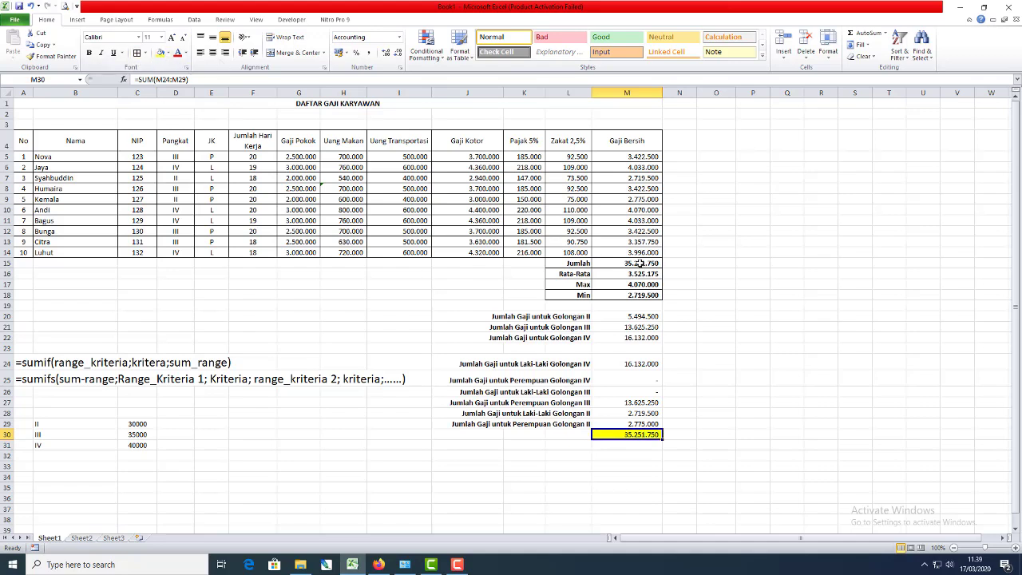
click(639, 263)
click(160, 53)
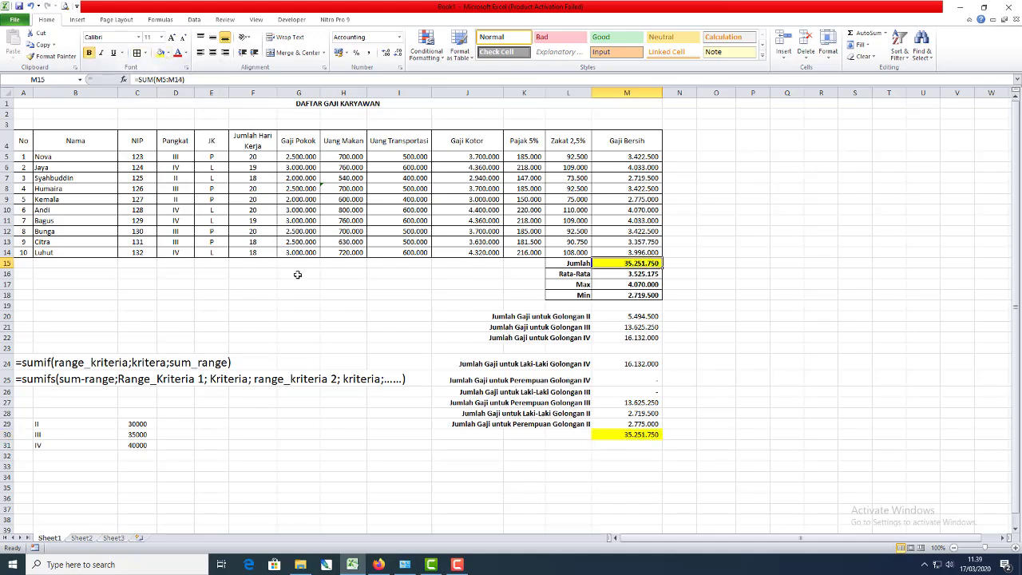
click(457, 564)
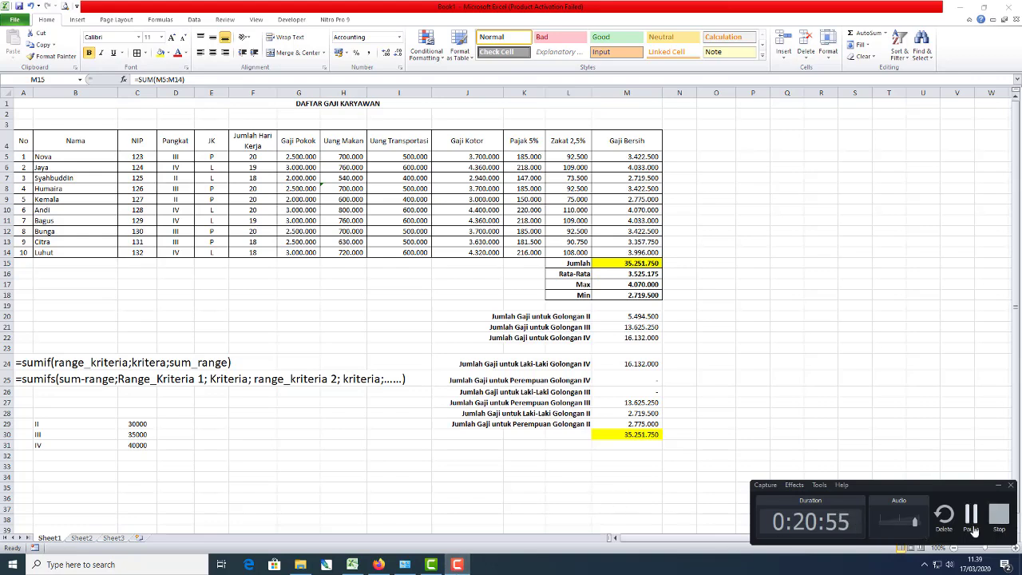
click(971, 518)
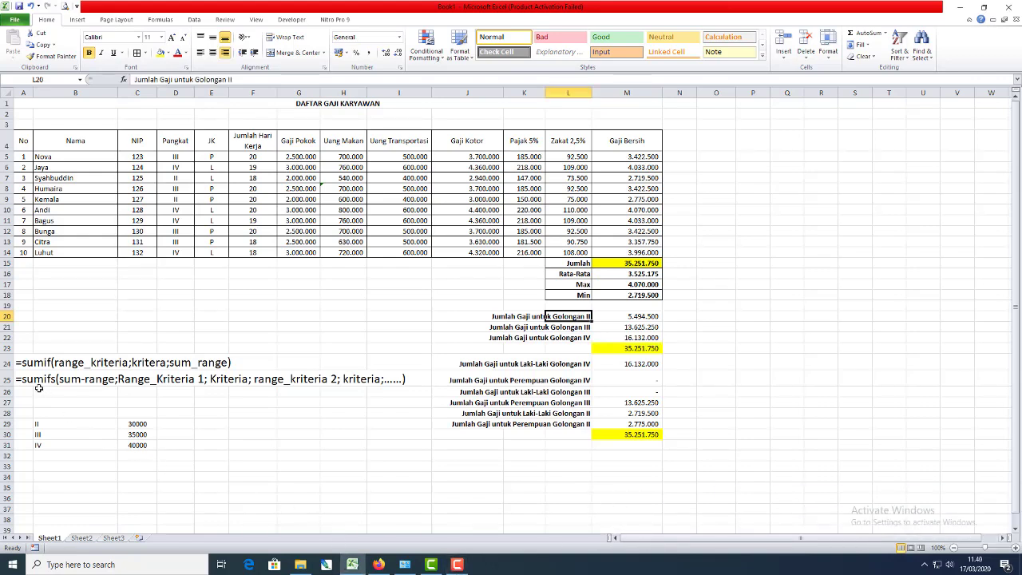
- Review the SUMIF and SUMIFS syntax notes in A24 and A25
click(24, 364)
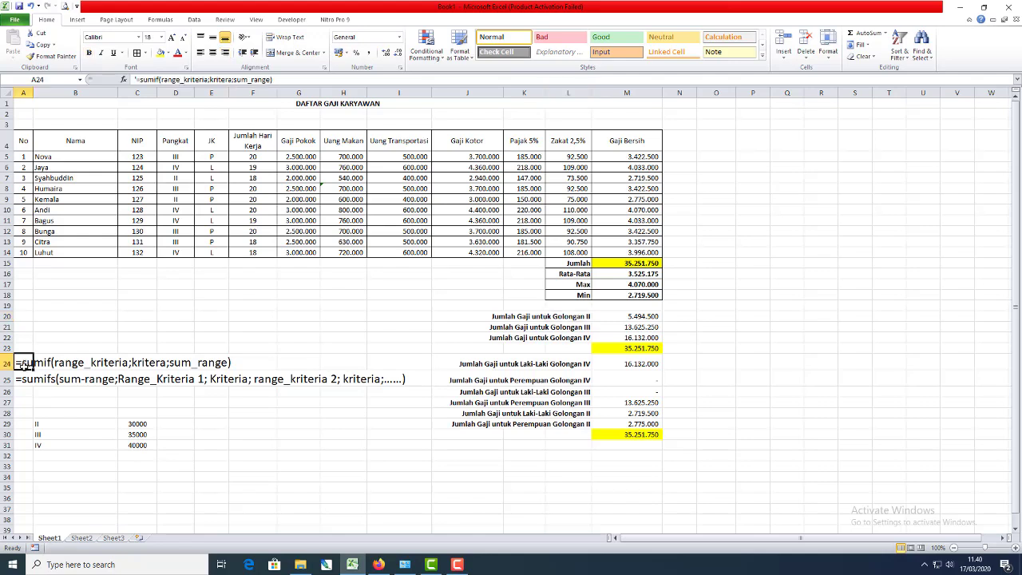
click(22, 381)
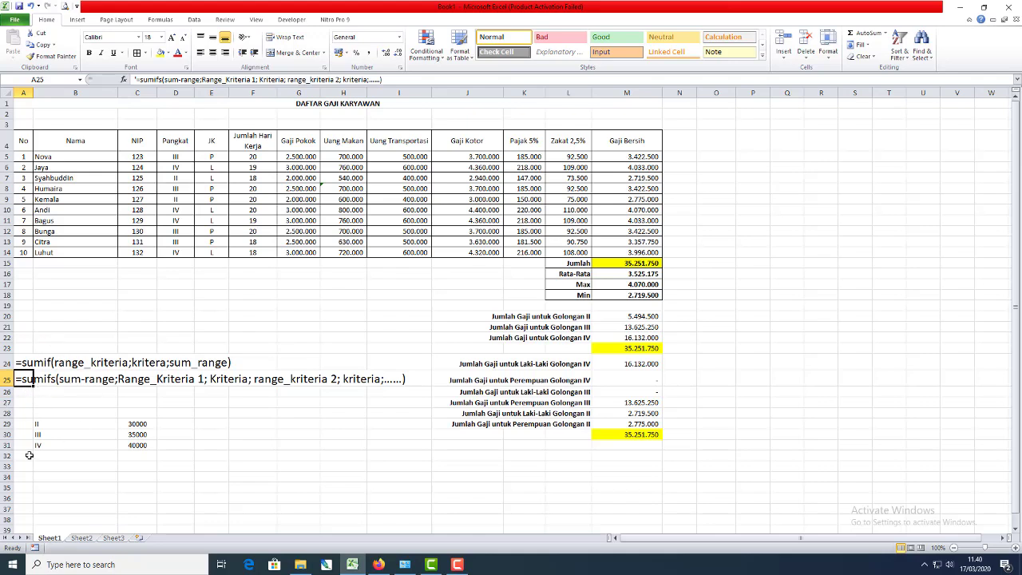
click(25, 365)
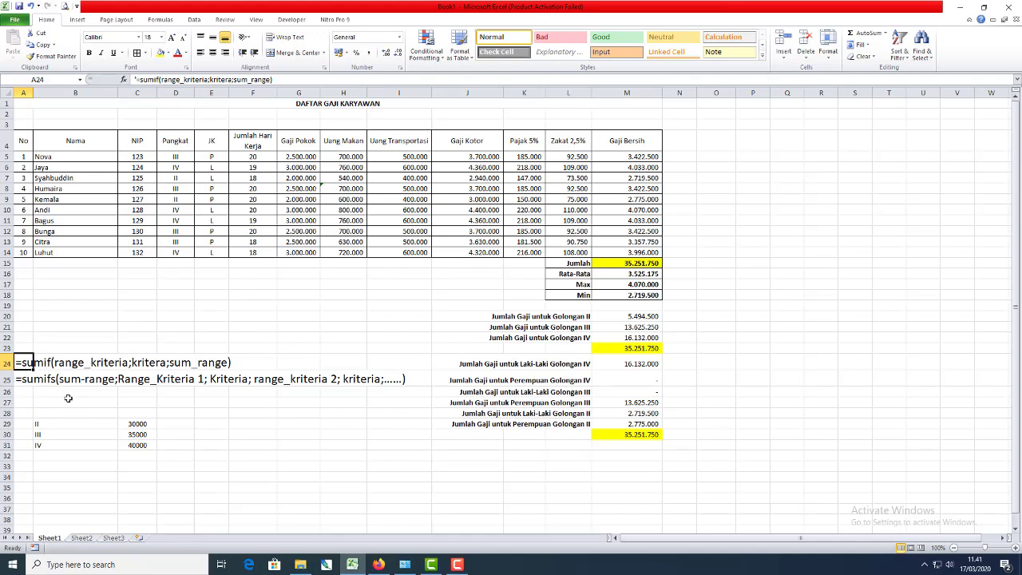
- Add the label "Jumlah Gaji Golongan II dan IV" in L32, below the check total
click(20, 392)
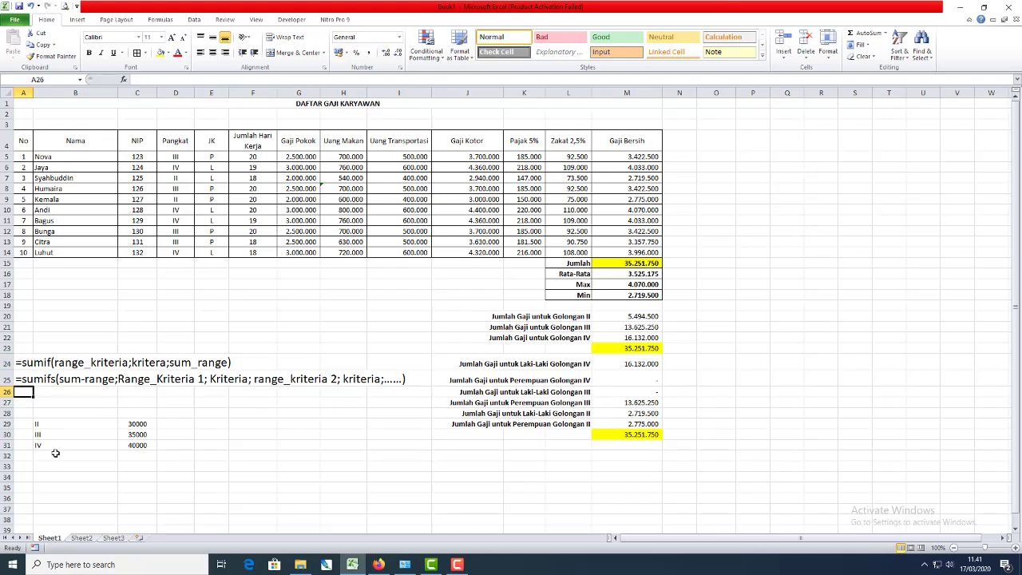
click(26, 364)
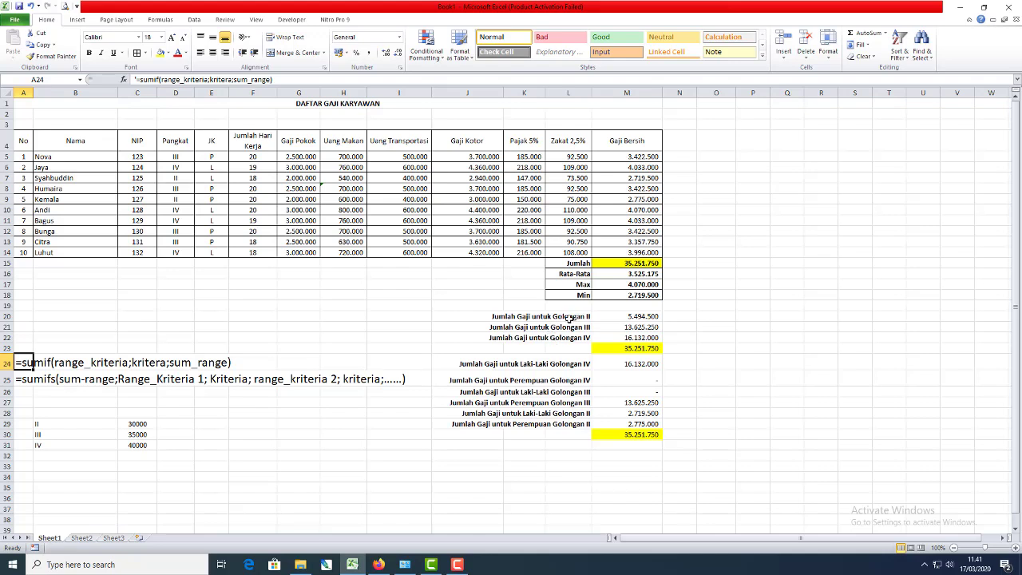
click(551, 455)
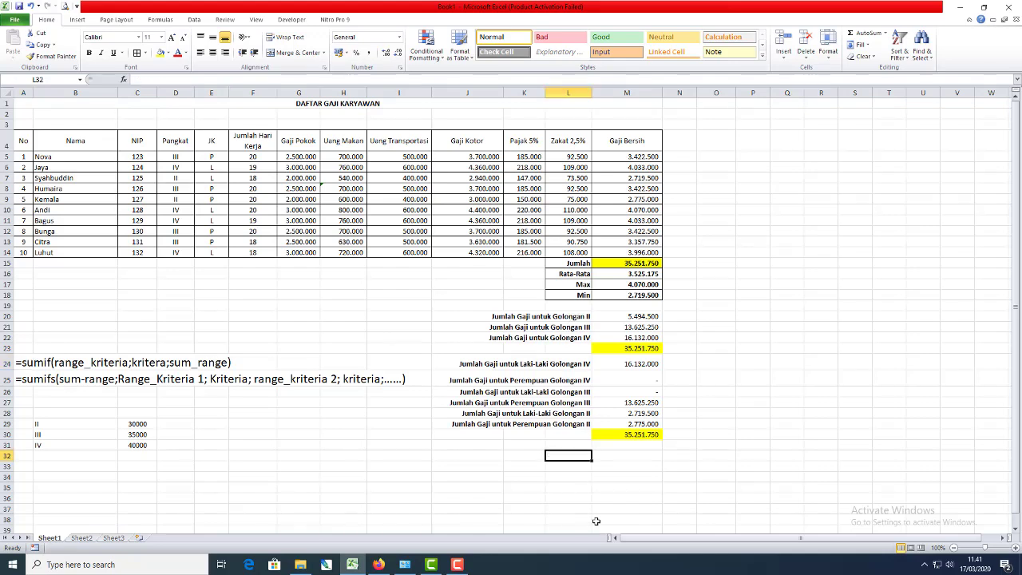
text(Jumlah)
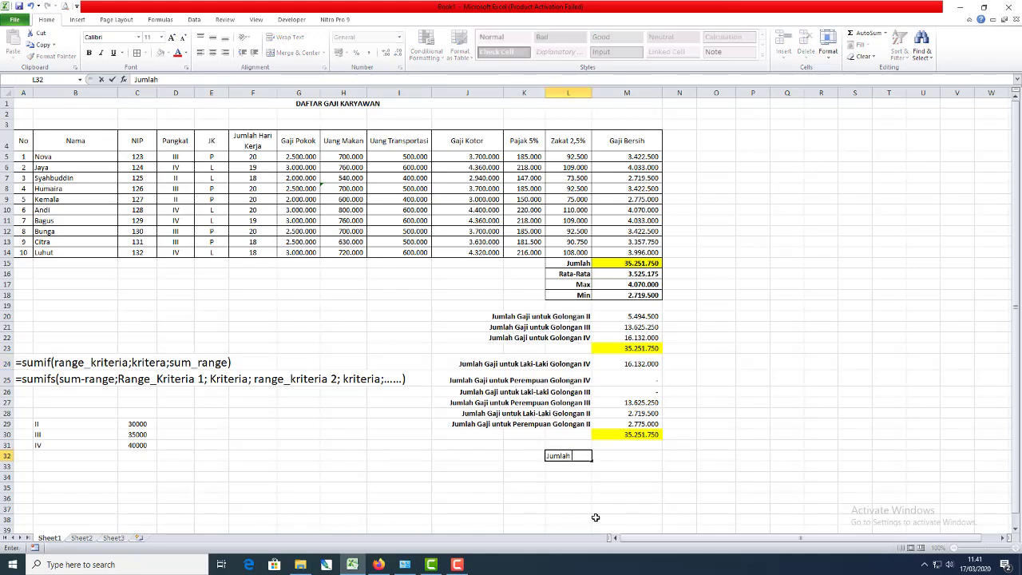
text( Gajiu Golongan)
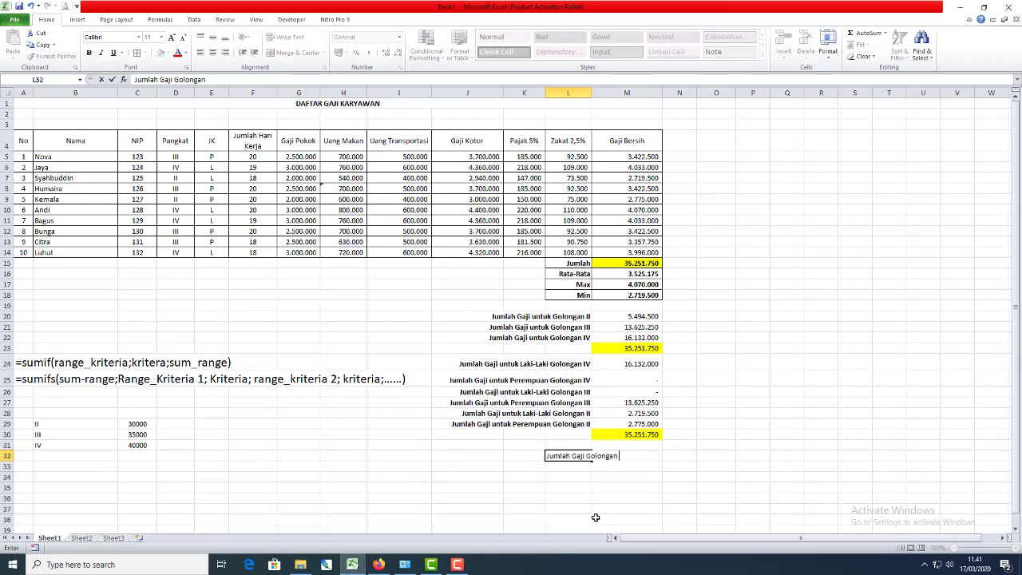
text( II dan IV)
key(ctrl+Return)
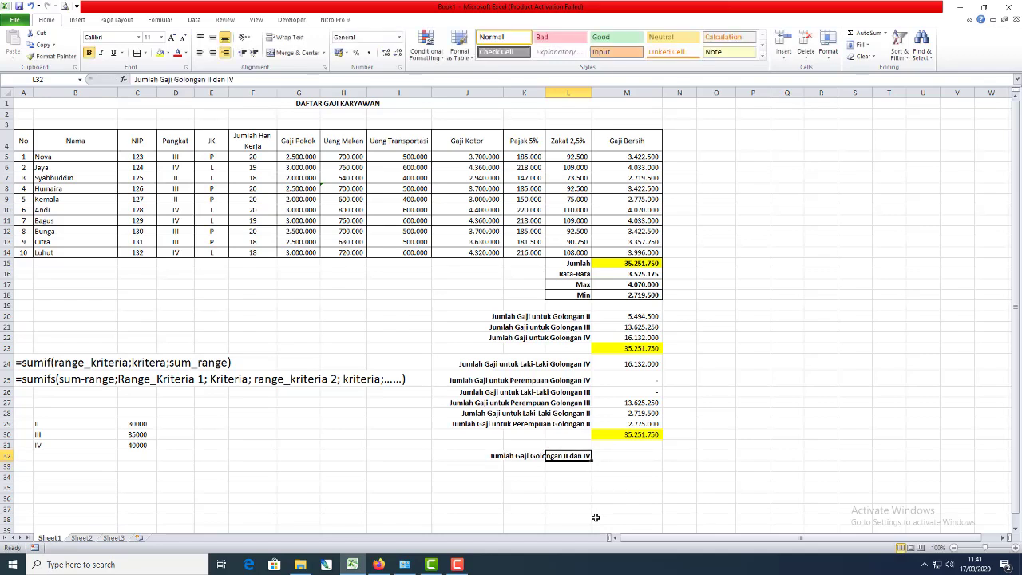
key(Right)
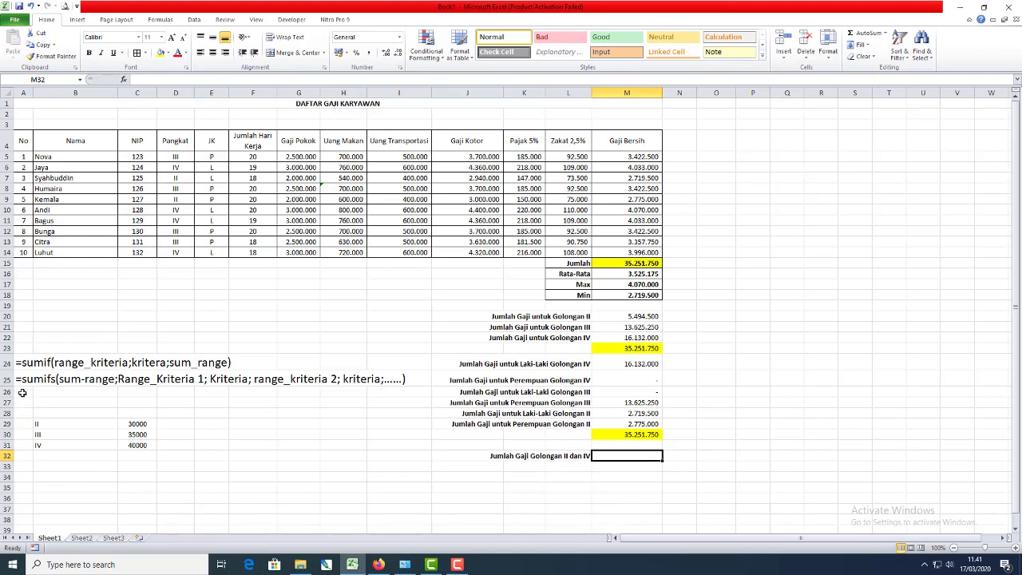
- Write the combined SUM and SUMIF syntax in A26 as =sum(sumif(range_kriteria;{kriteria 1; kriteria 2};sum_range))
click(22, 392)
text(=)
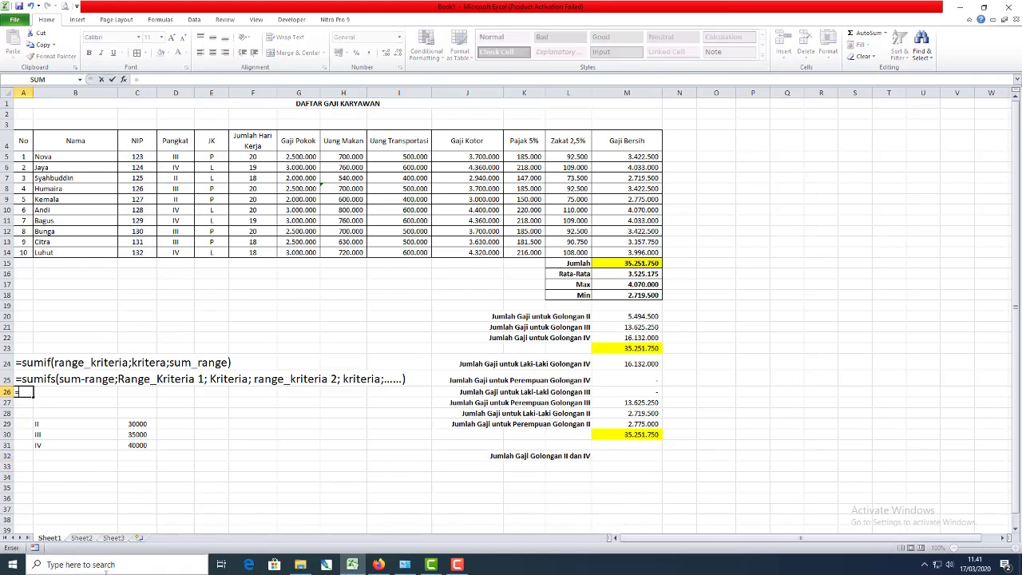
text(sum()
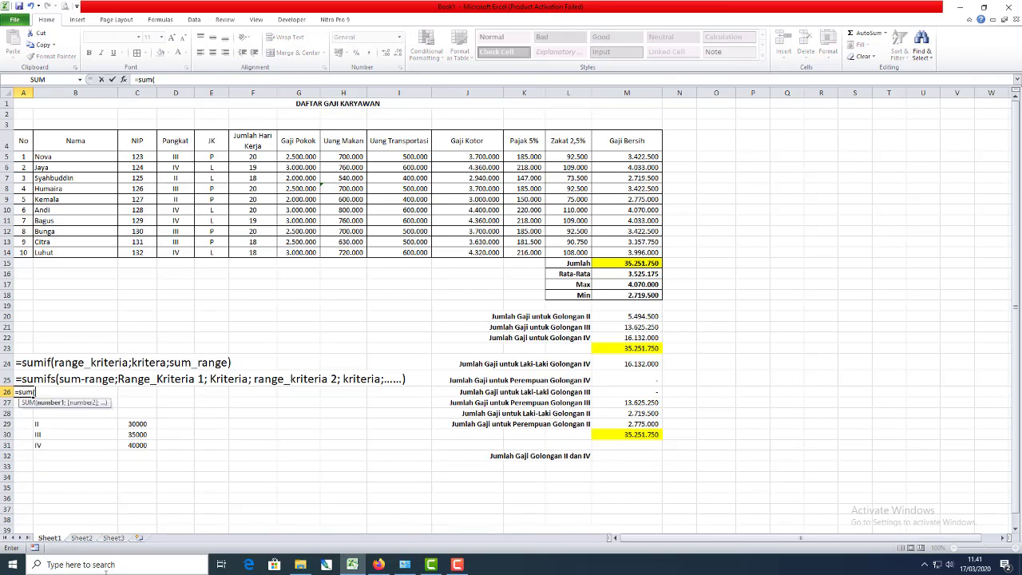
text(sumif)
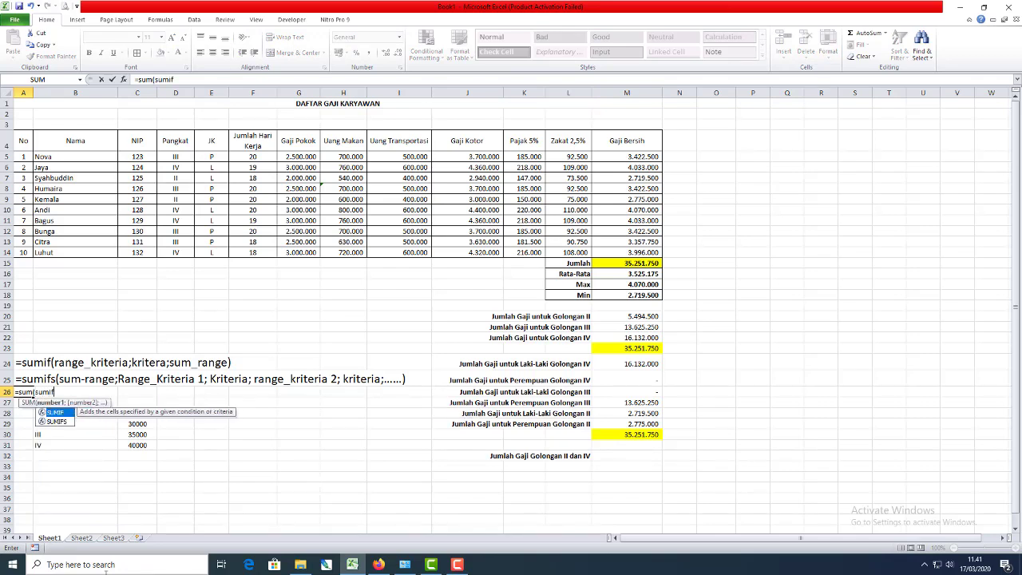
text(()
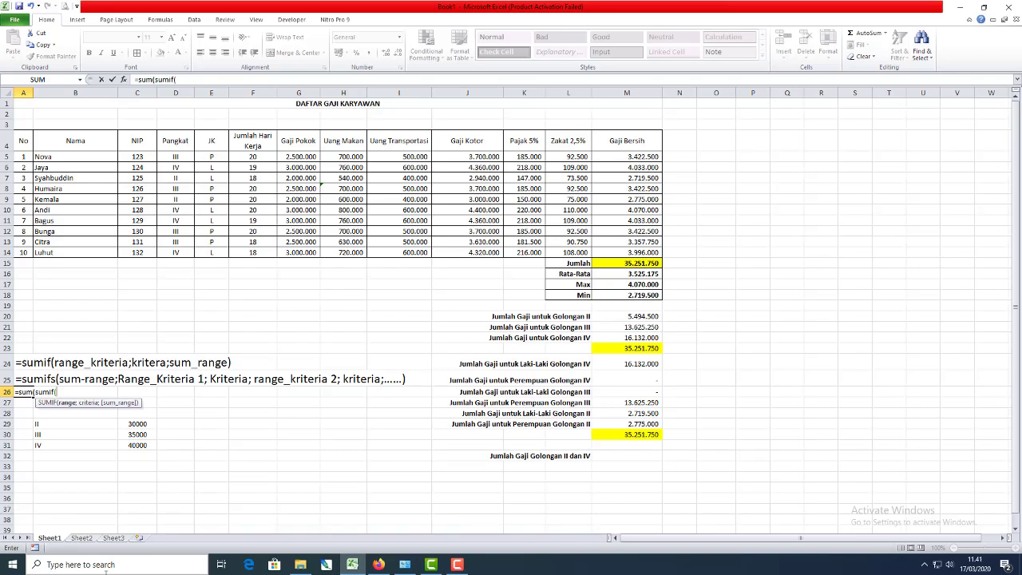
text(range_kriteria;)
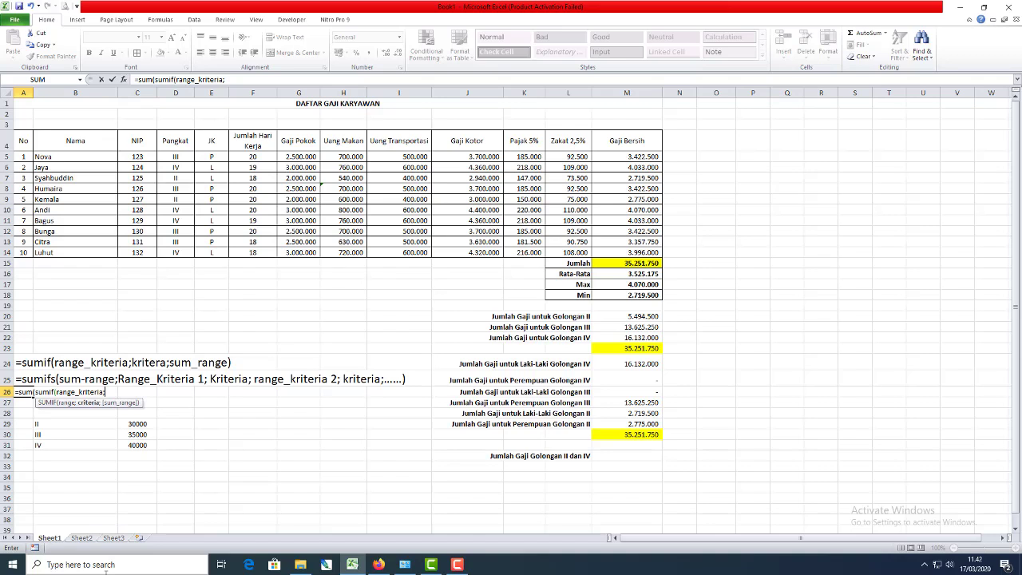
text((kirter)
key(BackSpace)
key(BackSpace)
key(BackSpace)
key(BackSpace)
text(riteria 1; krit)
key(BackSpace)
key(BackSpace)
text(riteria)
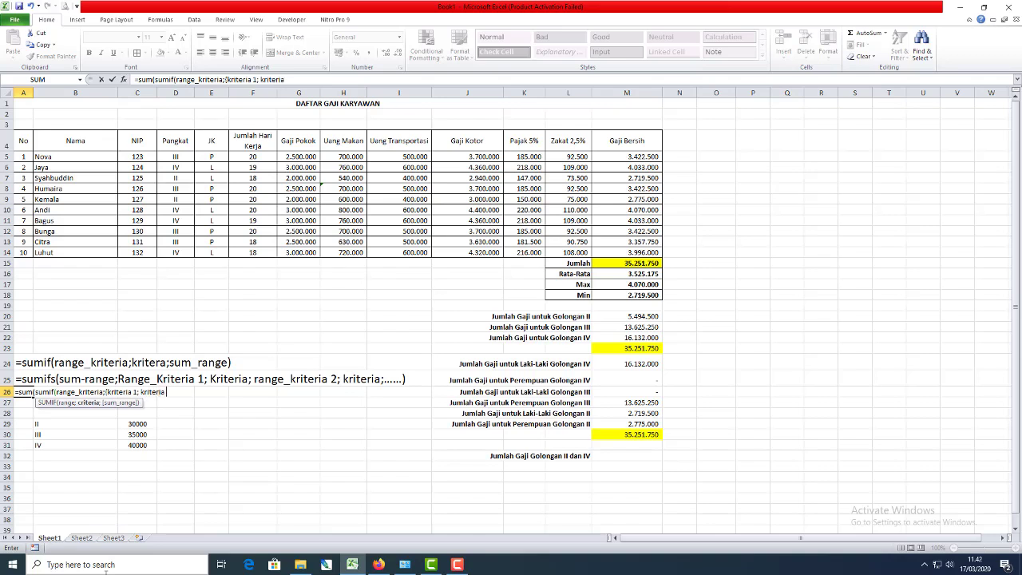
key(BackSpace)
text(a 2})
text(;)
text(sam)
key(BackSpace)
key(BackSpace)
text(um)
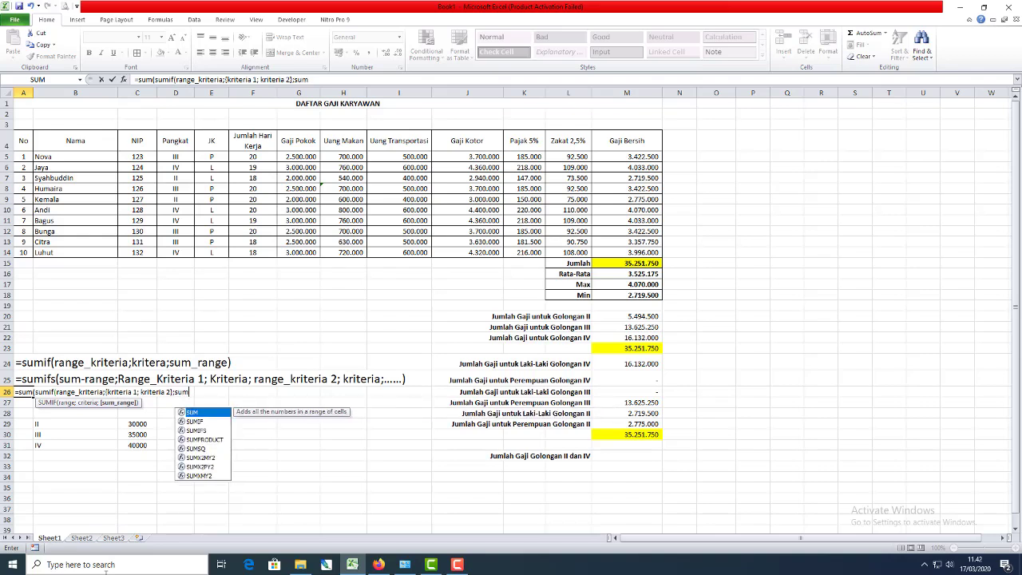
text(_range)
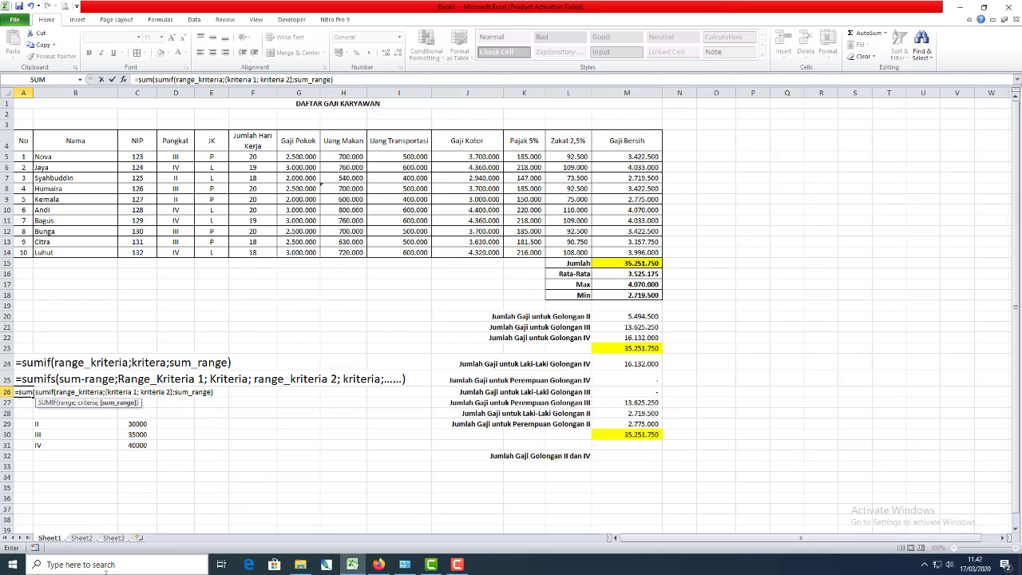
key(Right)
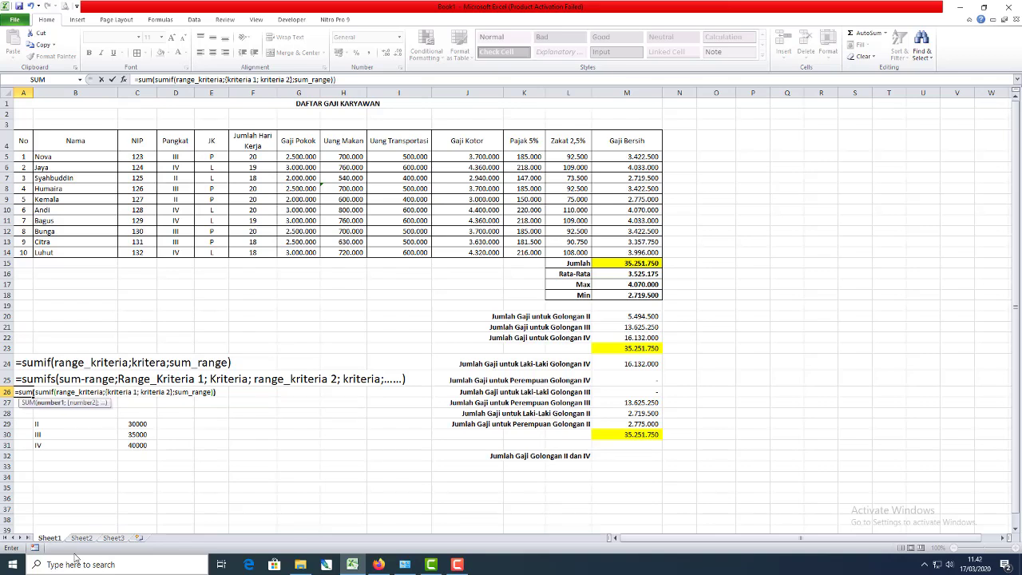
key(Right)
- Store the A26 syntax as text with a leading apostrophe and set its font size to 18
click(34, 393)
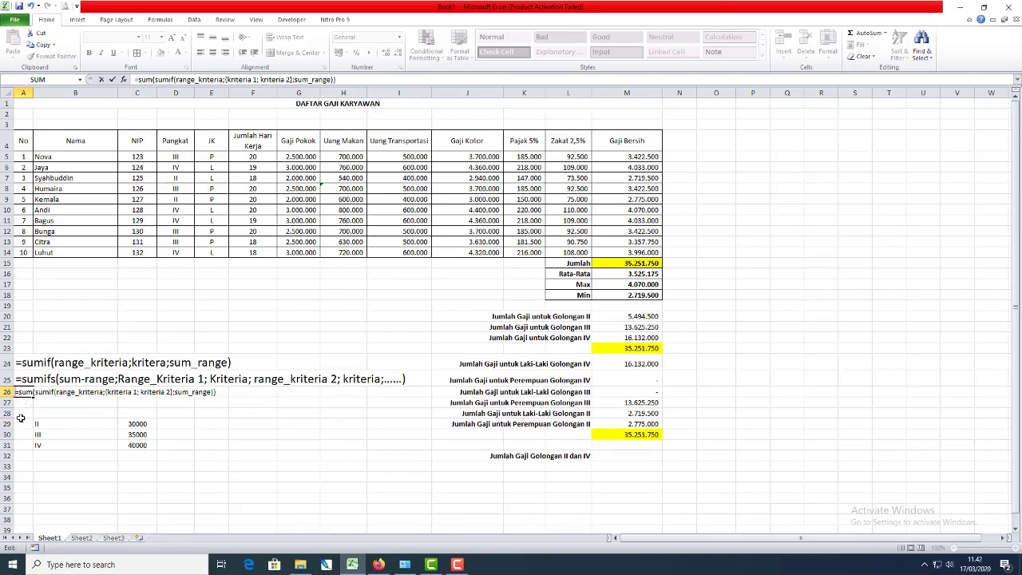
key(Home)
text(')
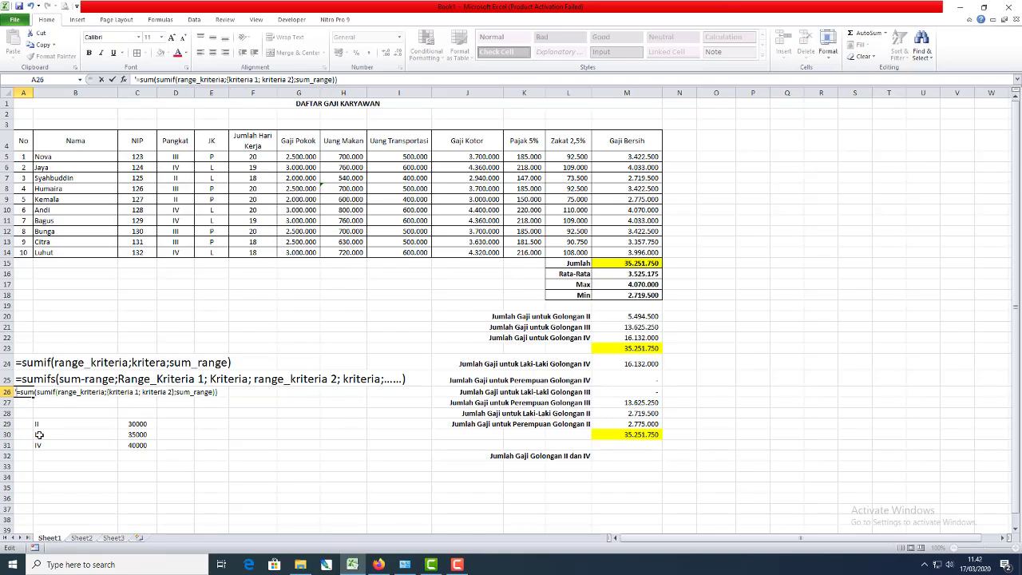
key(Return)
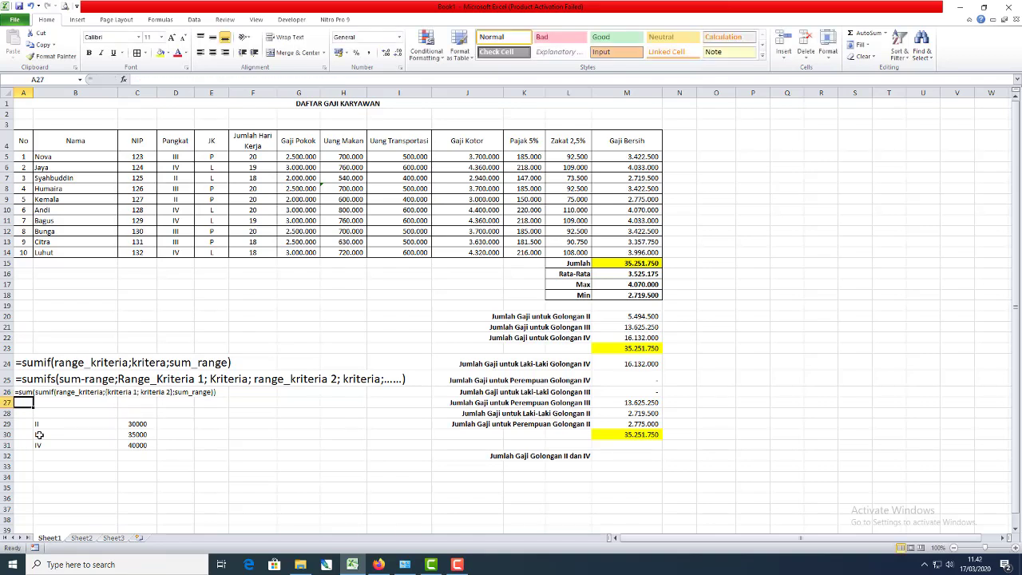
click(19, 391)
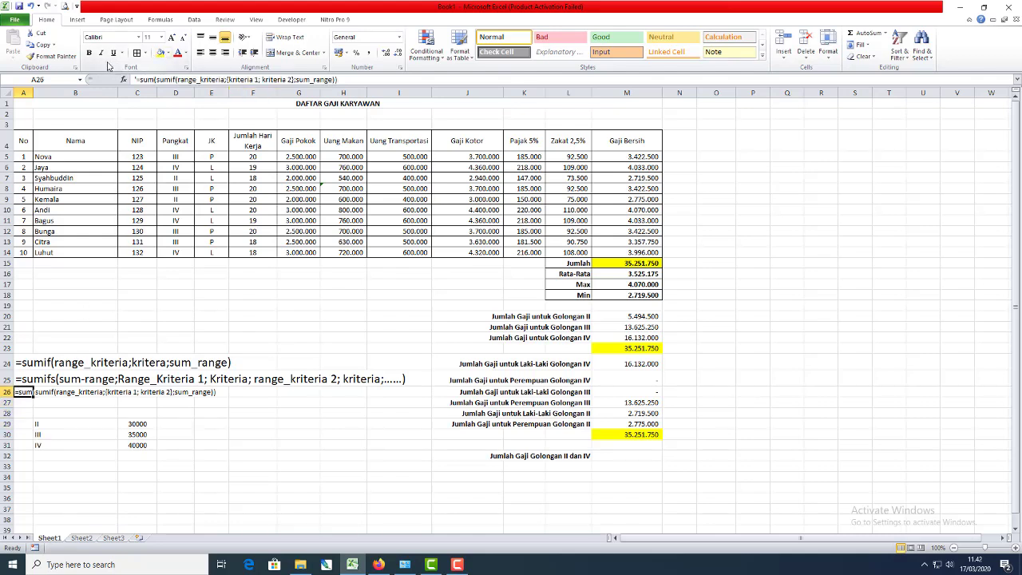
text(18)
key(Return)
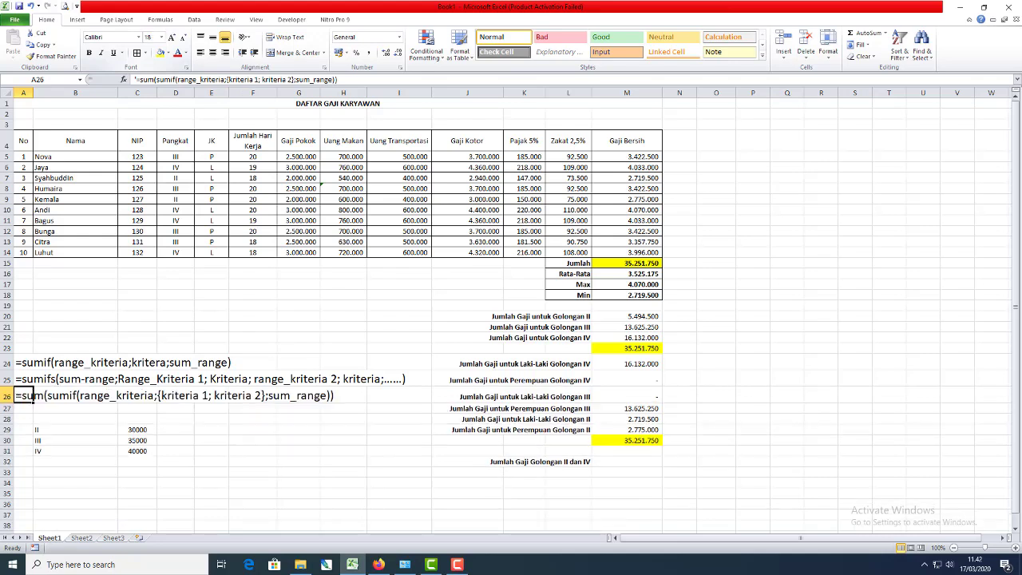
- Total the Golongan II and IV net salaries in M32 with =sum(sumif(D5:D14;{"II";"IV"};M5:M14)), in comma format without decimals
click(509, 462)
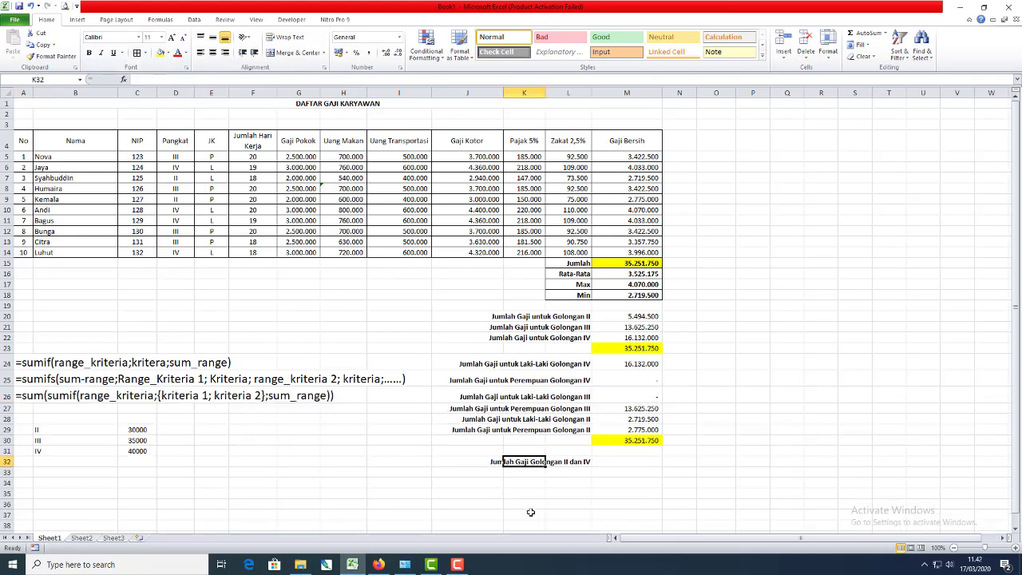
click(612, 460)
text(=)
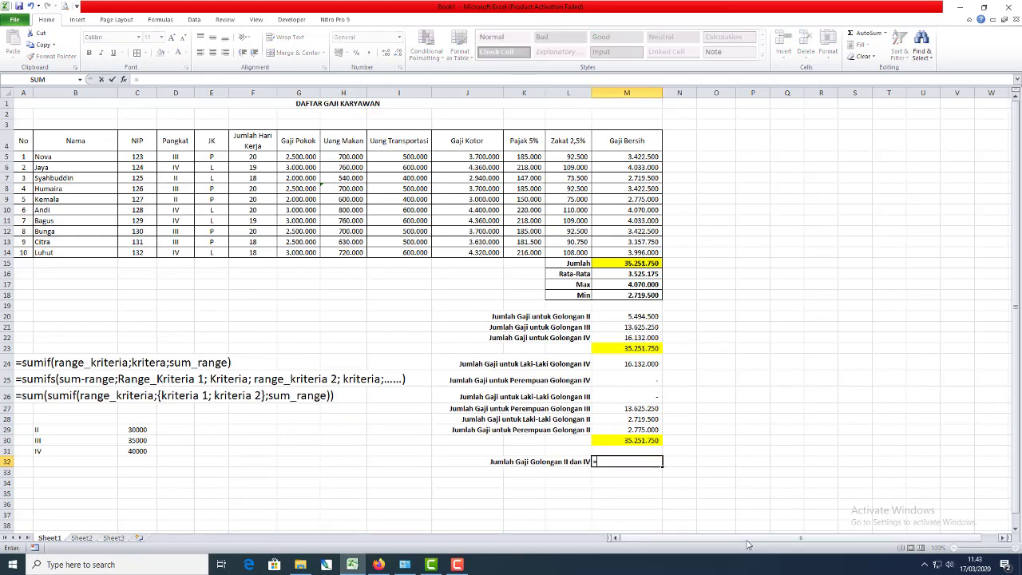
text(sum()
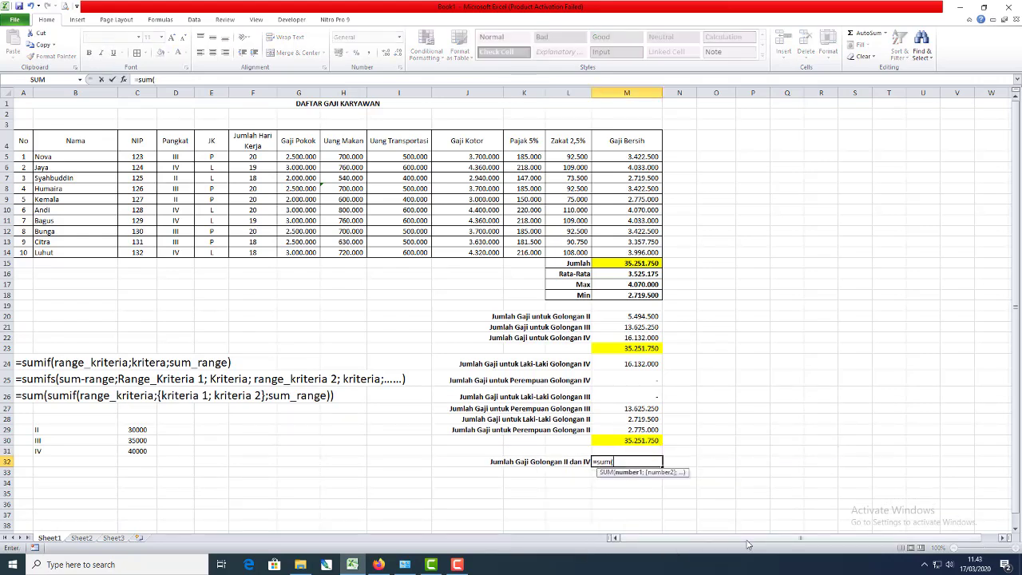
text(sumif()
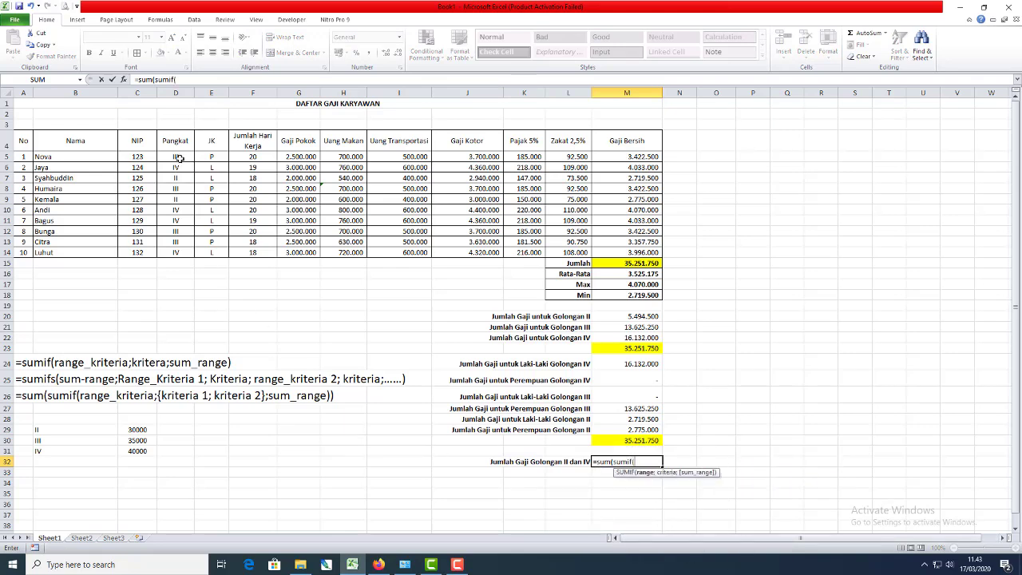
drag(181, 157, 183, 254)
text(;)
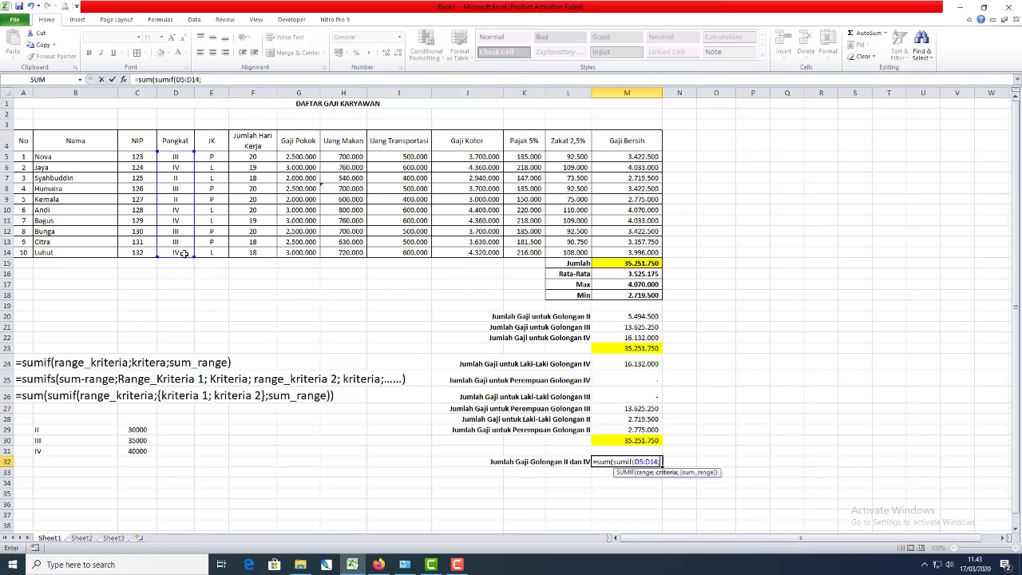
text({"II";"IV)
key(BackSpace)
text(};)
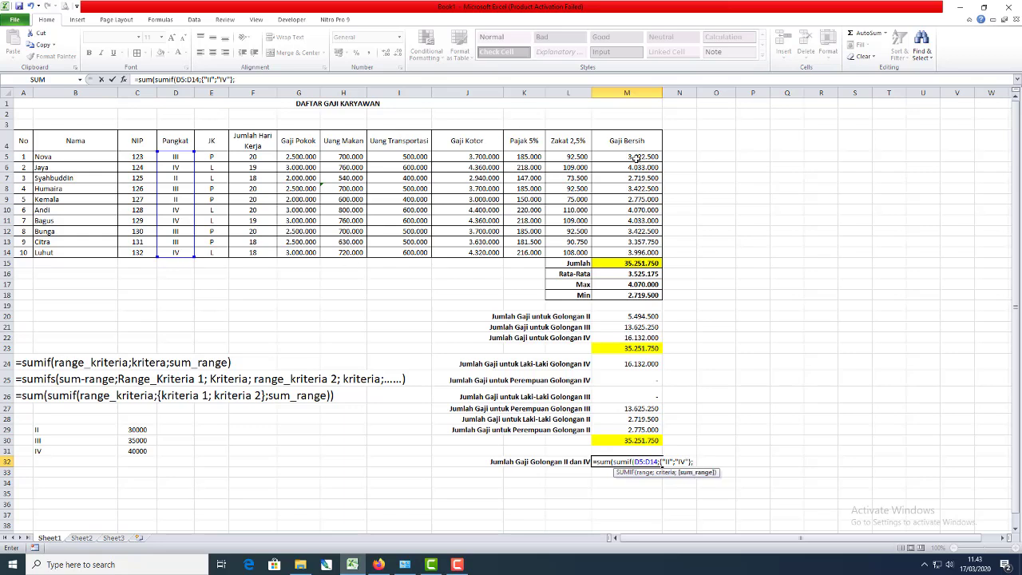
drag(636, 158, 636, 252)
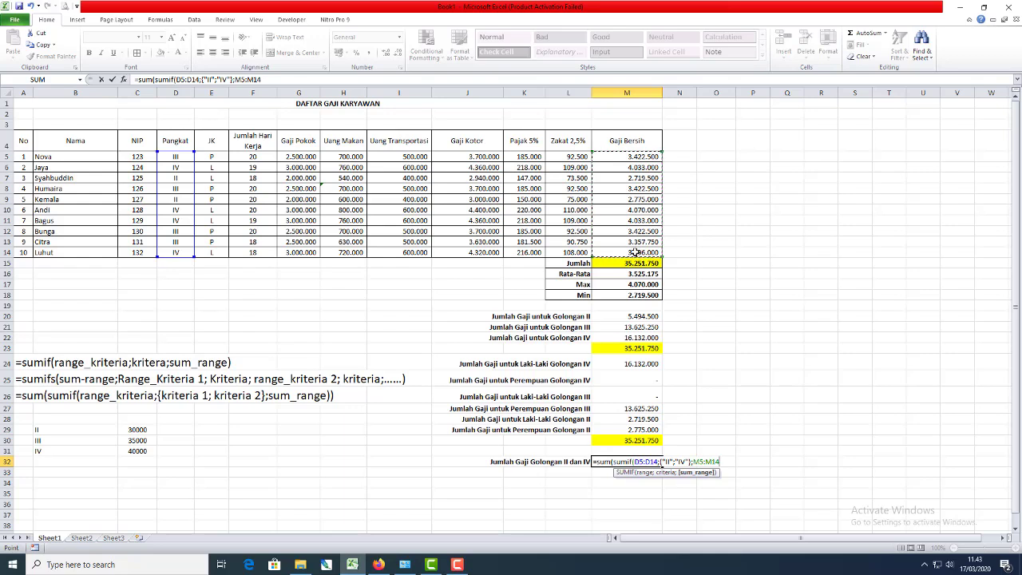
text())
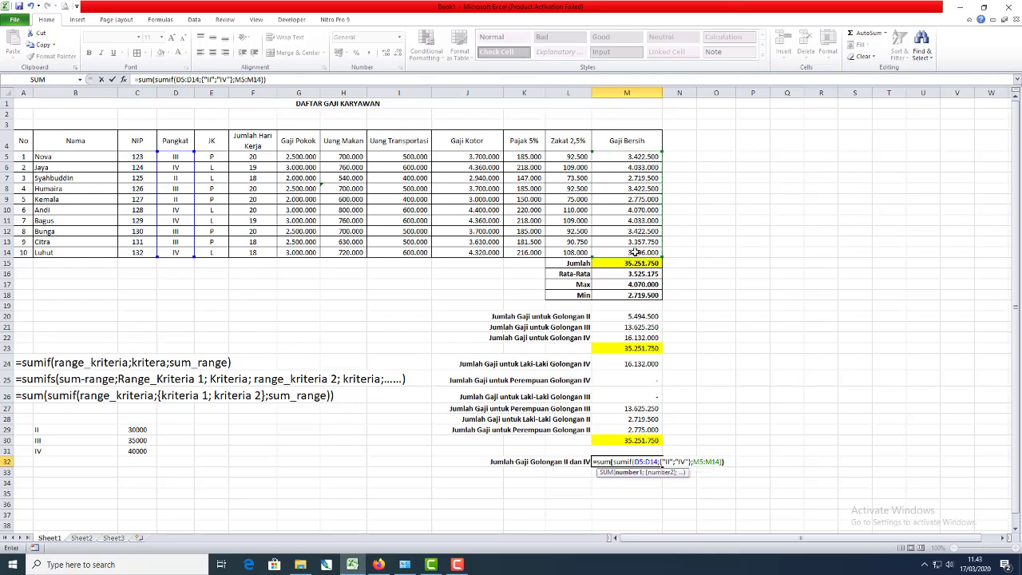
key(ctrl+Return)
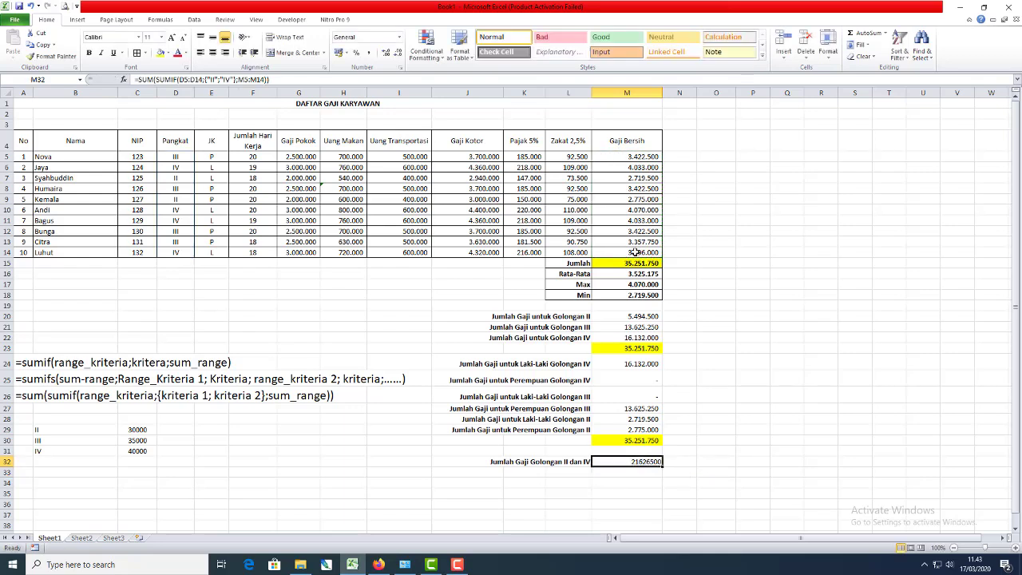
click(369, 52)
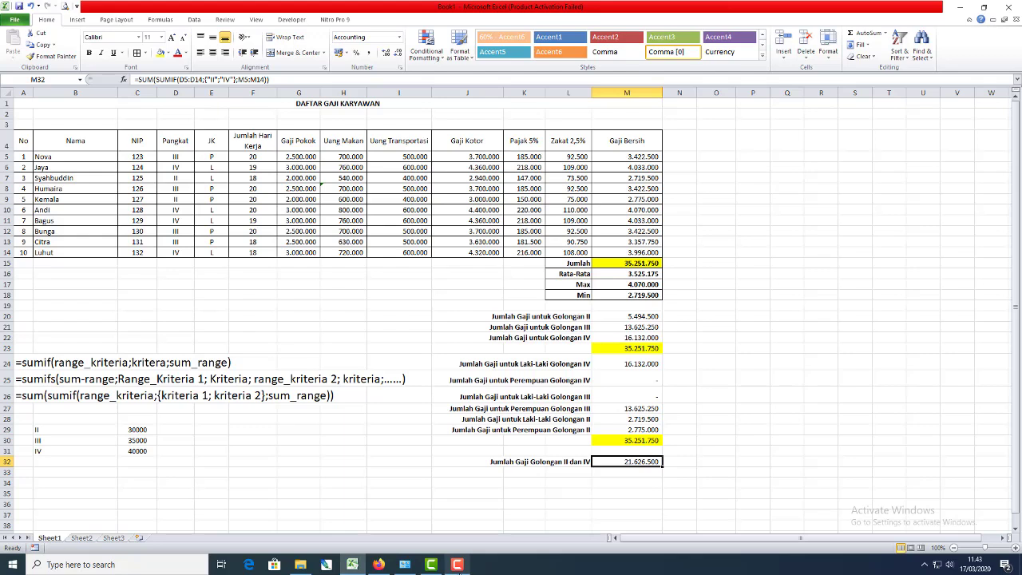
click(457, 565)
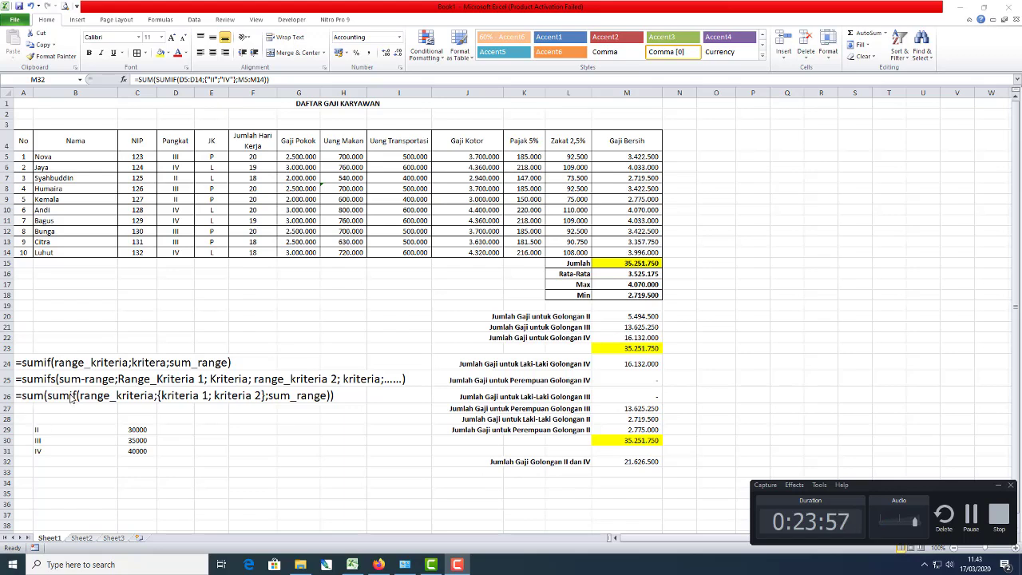
click(970, 519)
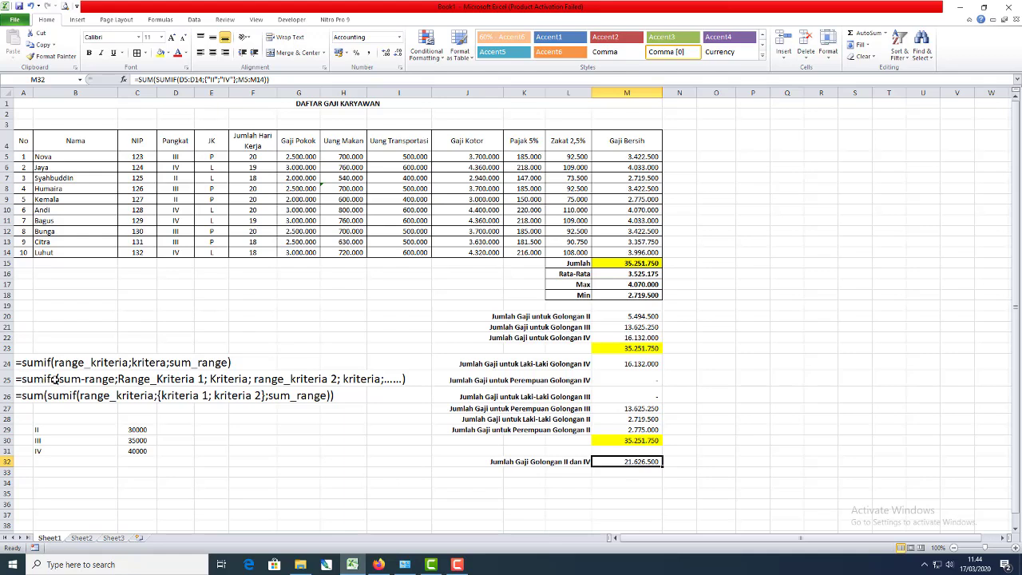
- Start a combined SUM and SUMIFS formula in A27, below the syntax notes, with M5:M14 as the sum range
click(20, 410)
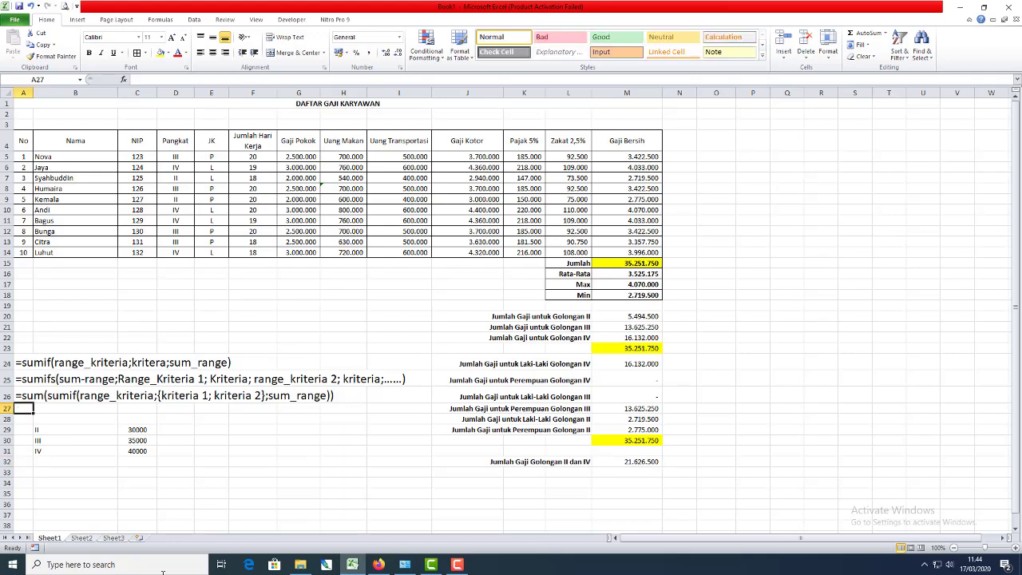
text(=)
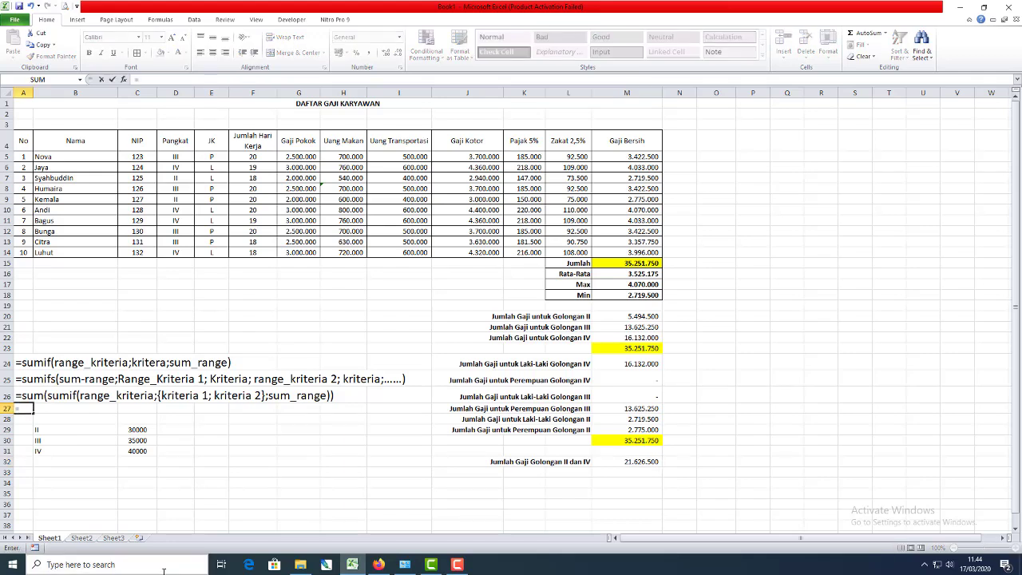
text(sum()
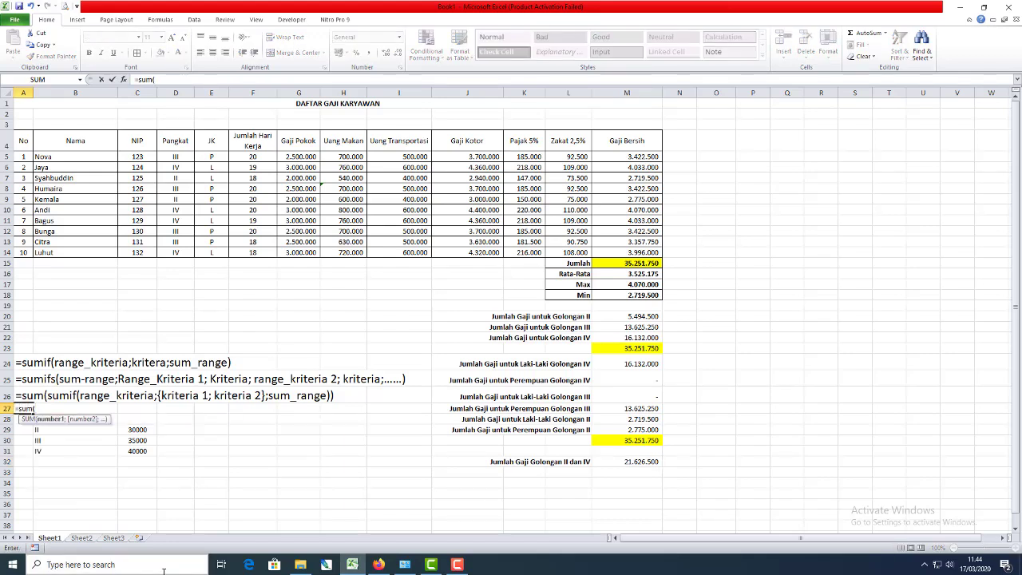
text(sumifs)
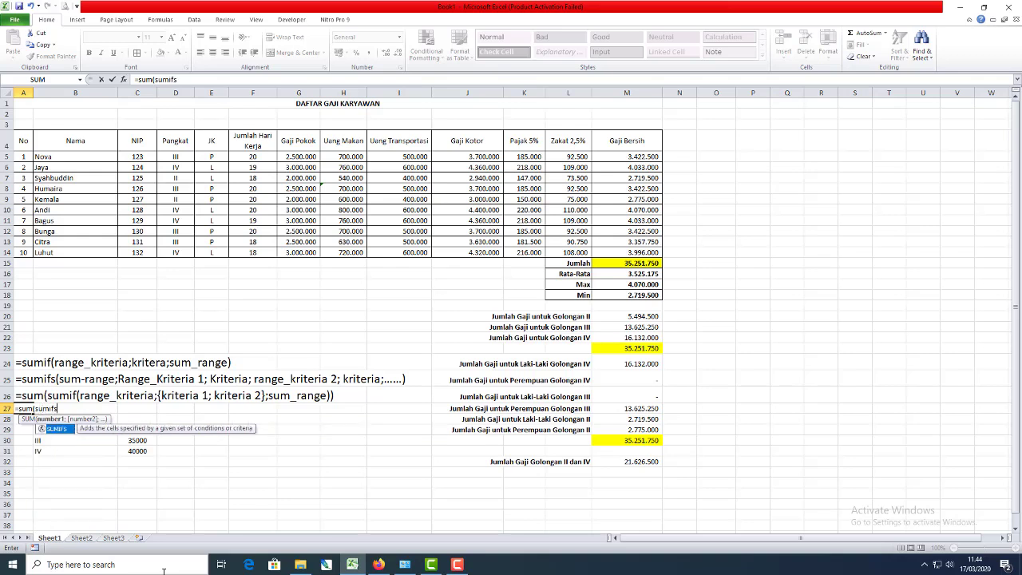
text(()
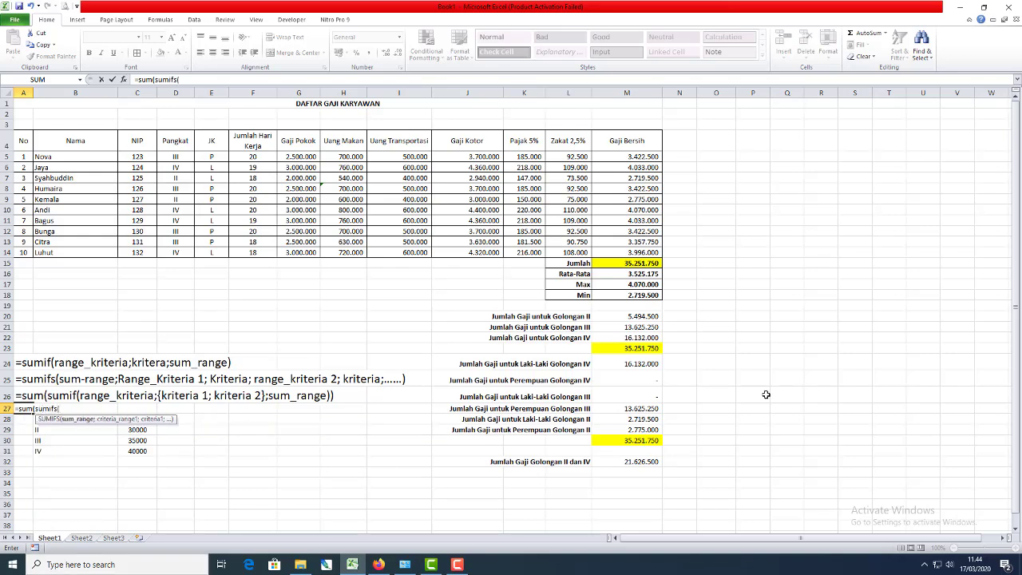
drag(633, 161, 636, 251)
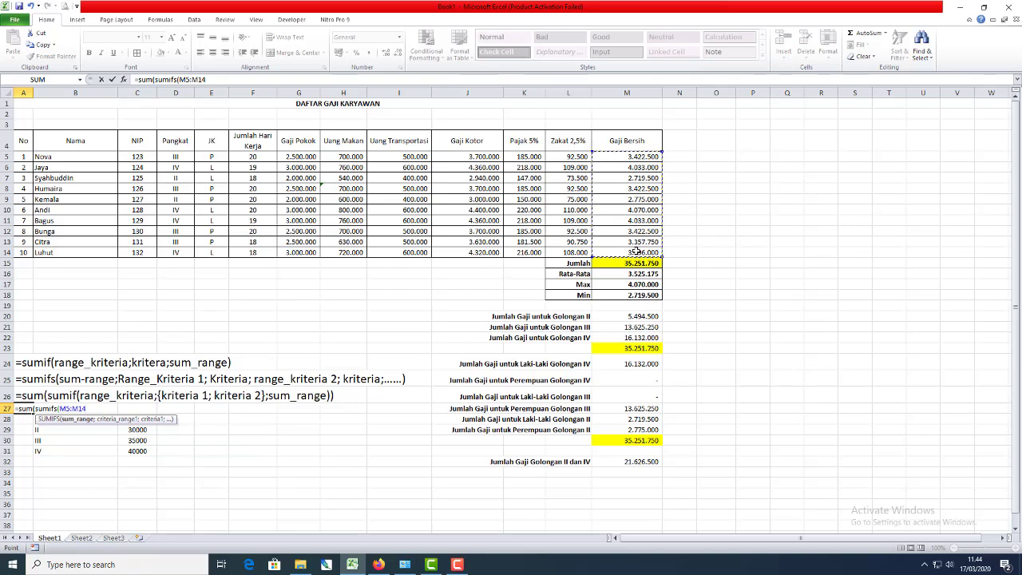
text(;)
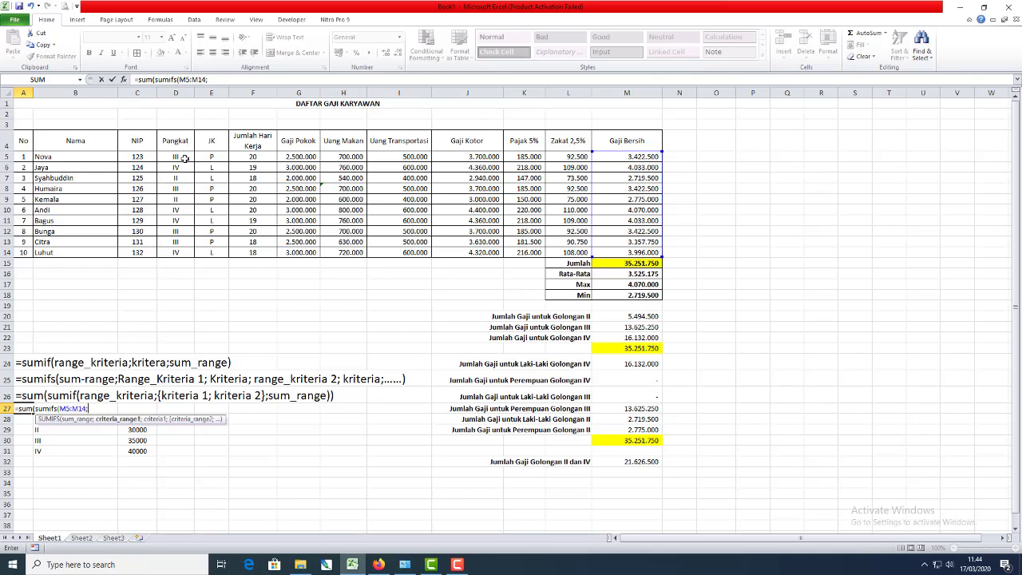
- Complete the A27 formula with the criteria D5:D14;{"III";"IV"} and E5:E14;{"L"}, and enter it
drag(184, 158, 179, 246)
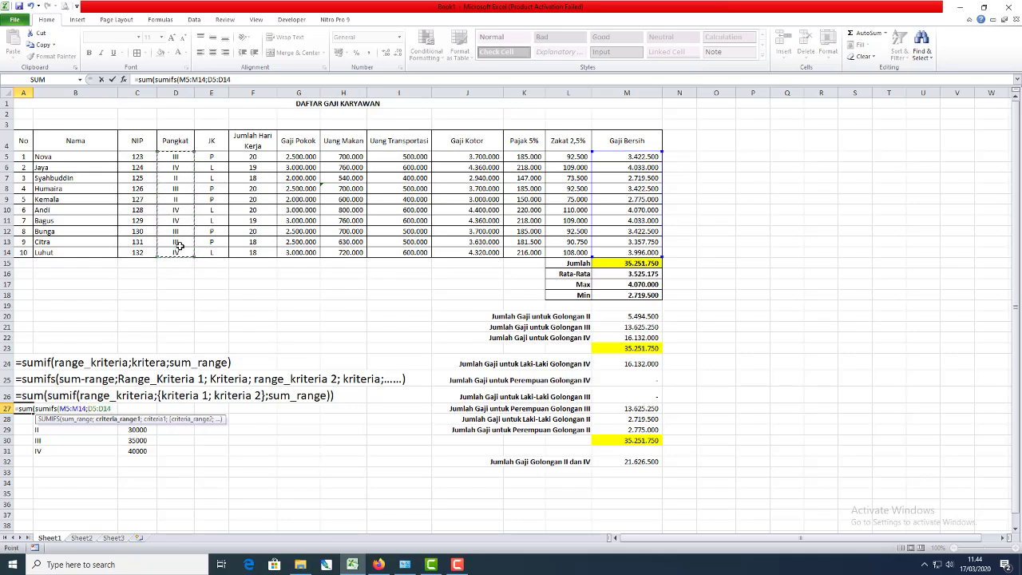
text(;)
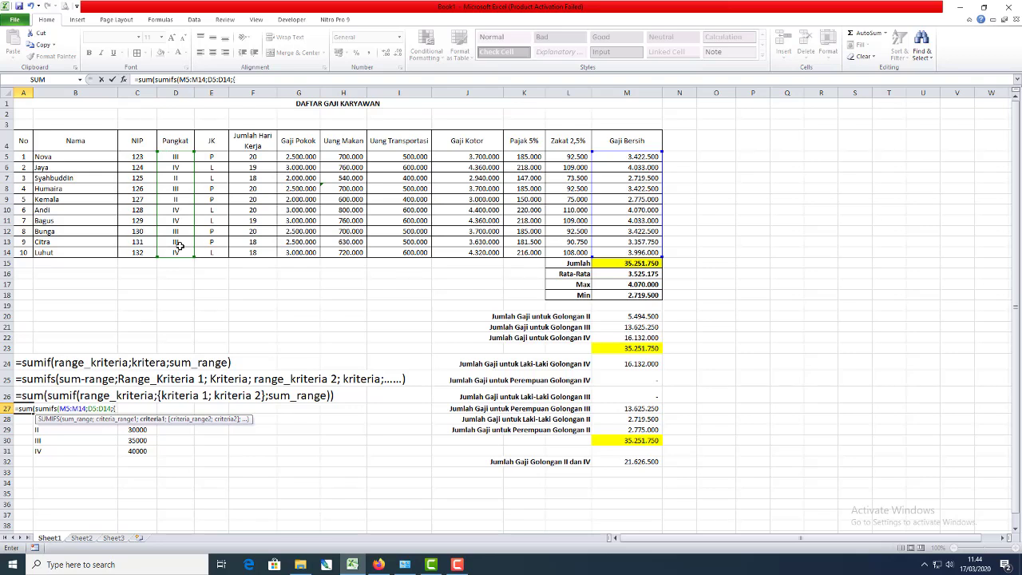
text({"III";)
key(BackSpace)
key(BackSpace)
key(BackSpace)
text(IV"};)
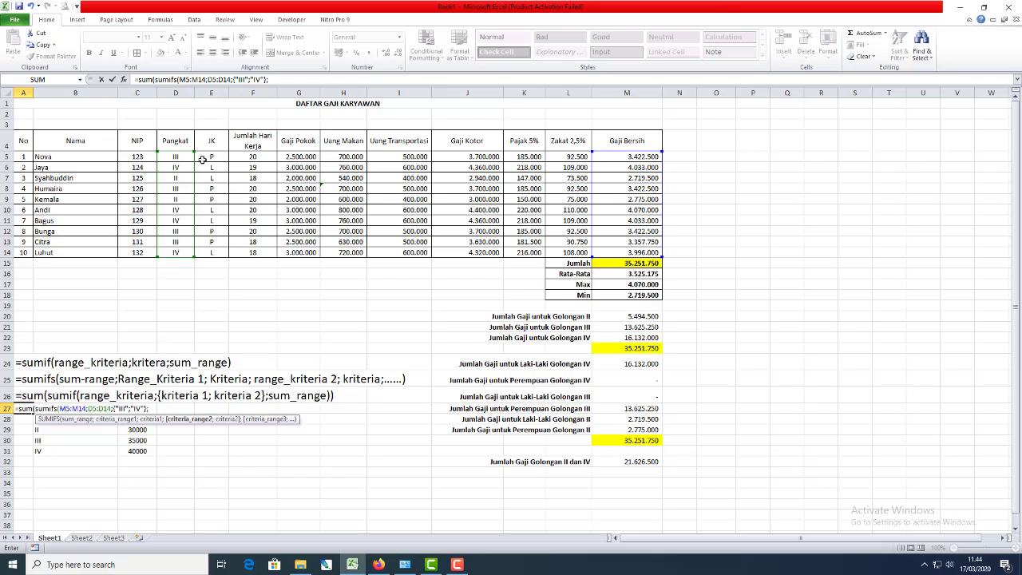
drag(213, 157, 214, 254)
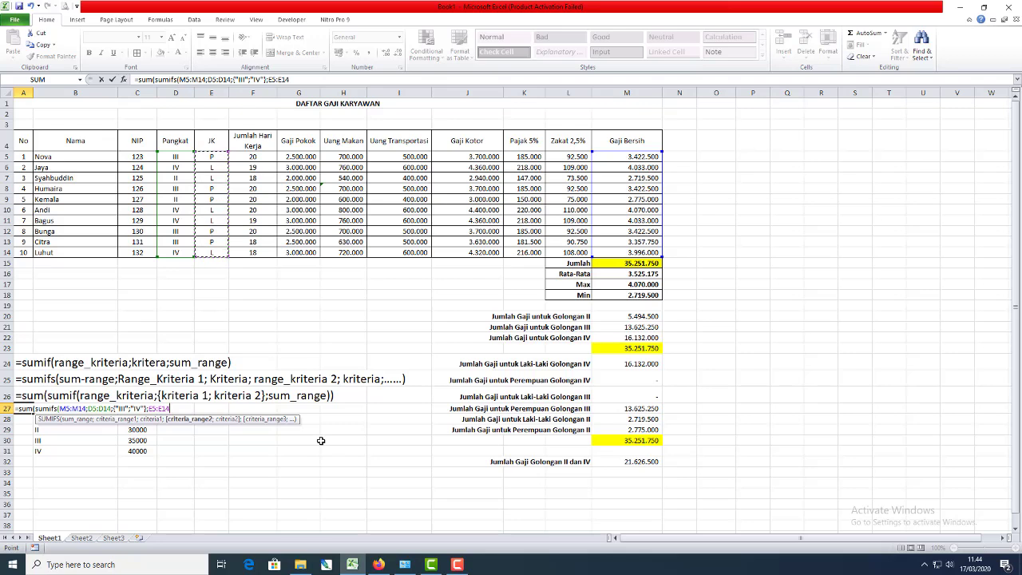
text(;)
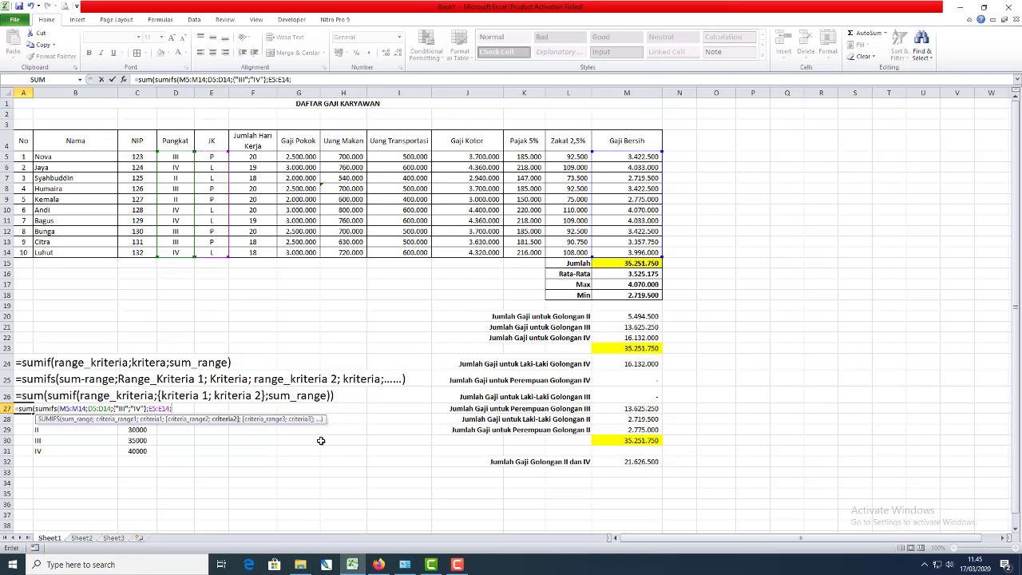
text({"L"})))
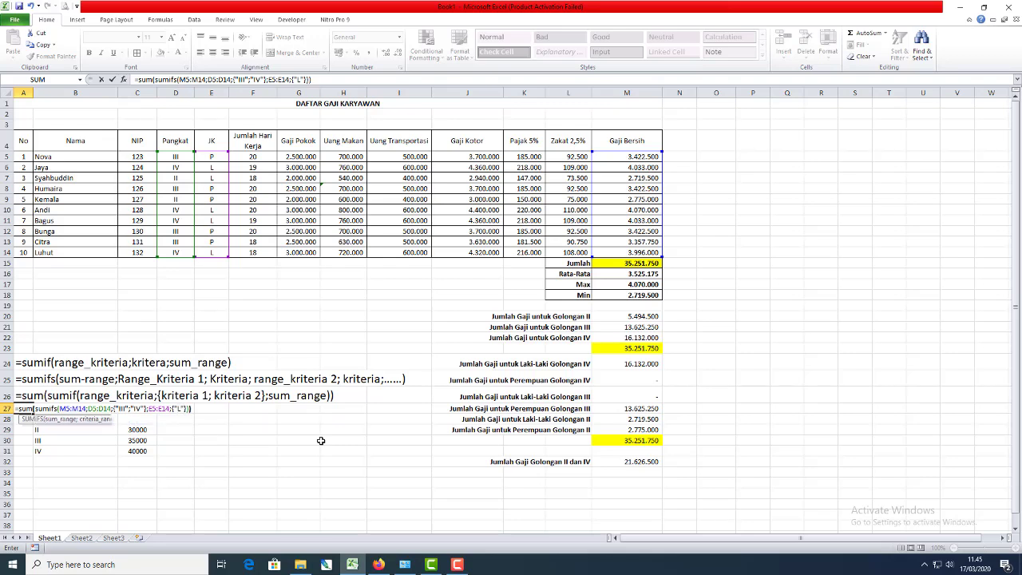
key(ctrl+Return)
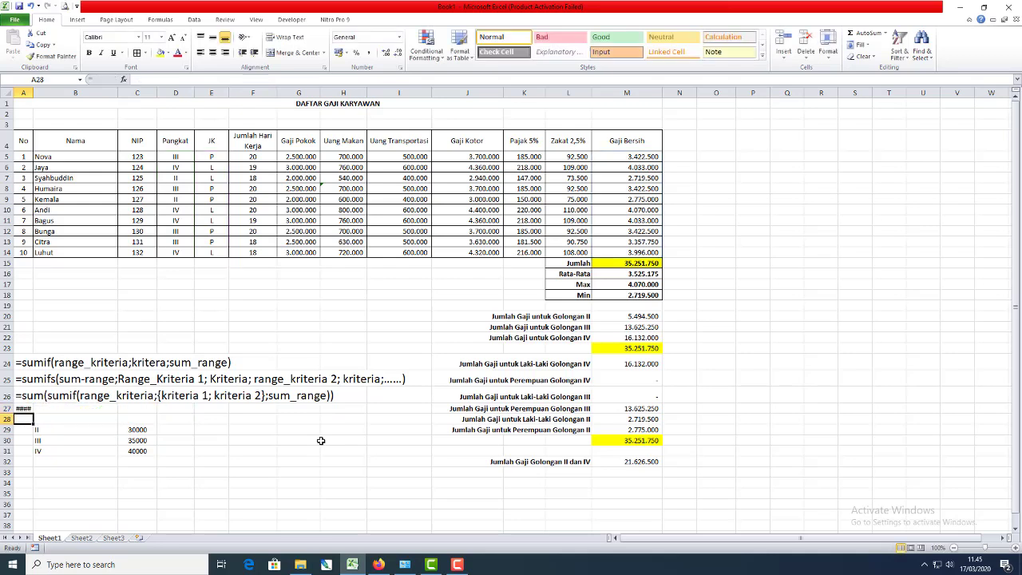
- Store the A27 formula as text with a leading apostrophe and set its font size to 18
click(136, 80)
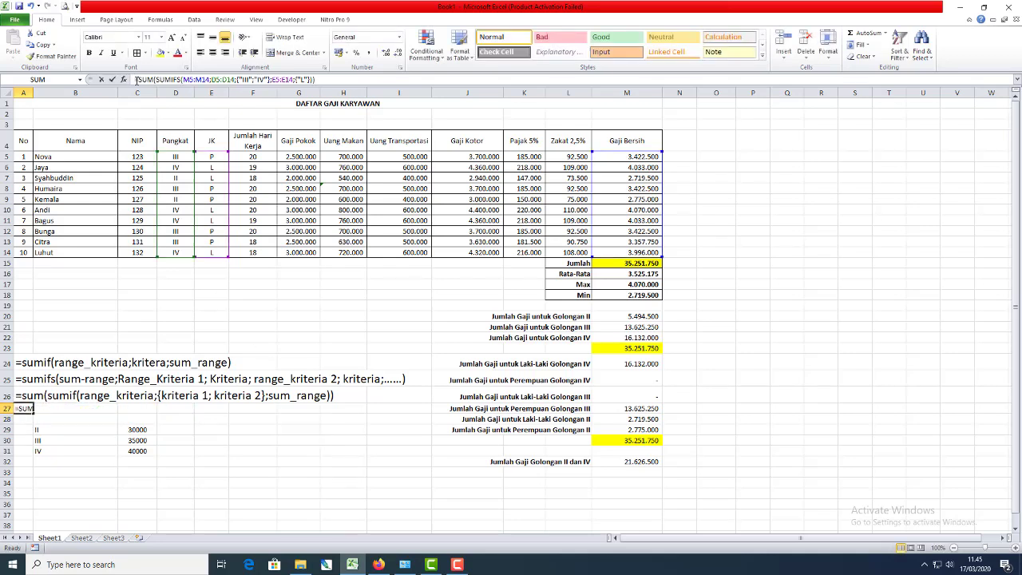
text(')
key(Return)
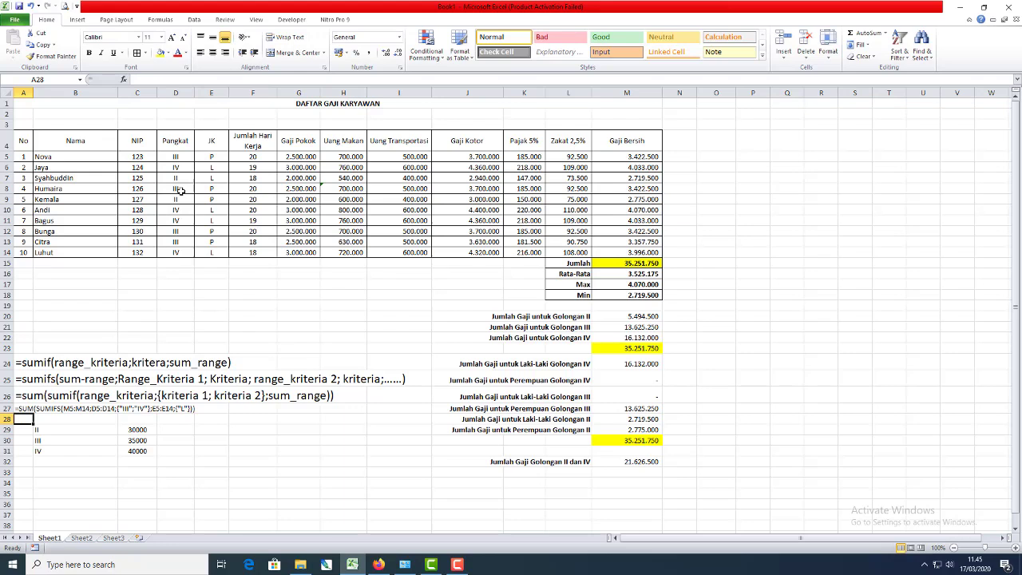
click(26, 409)
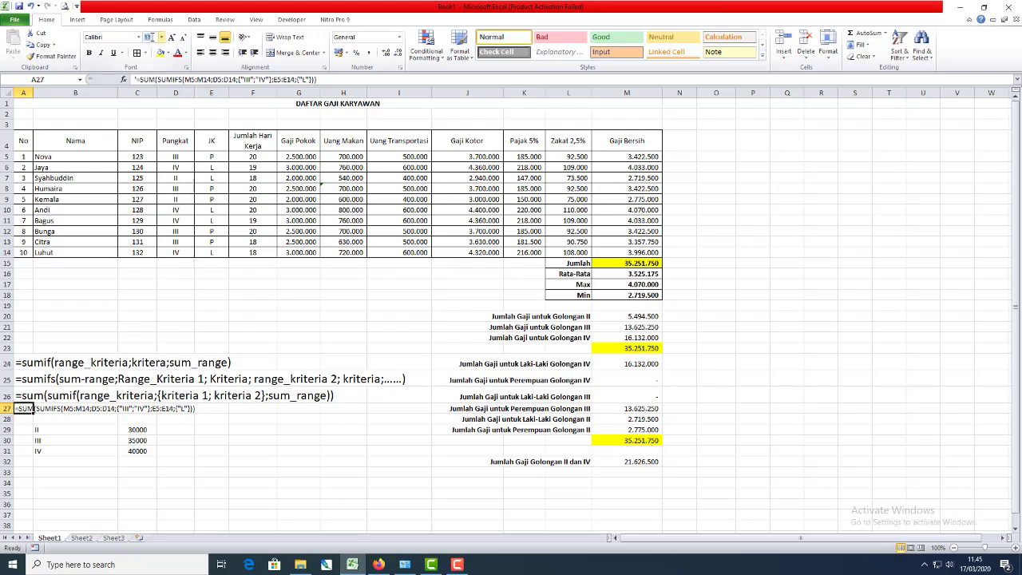
key(Return)
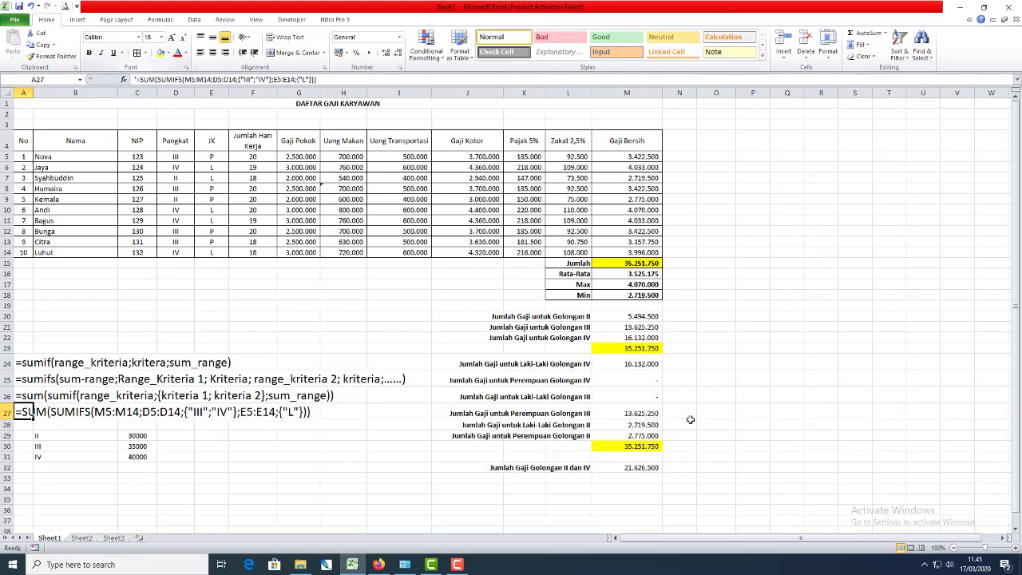
- Add the label "Jumlah Gaji Golongan III dan IV untuk Laki-Laki" in L33
click(528, 477)
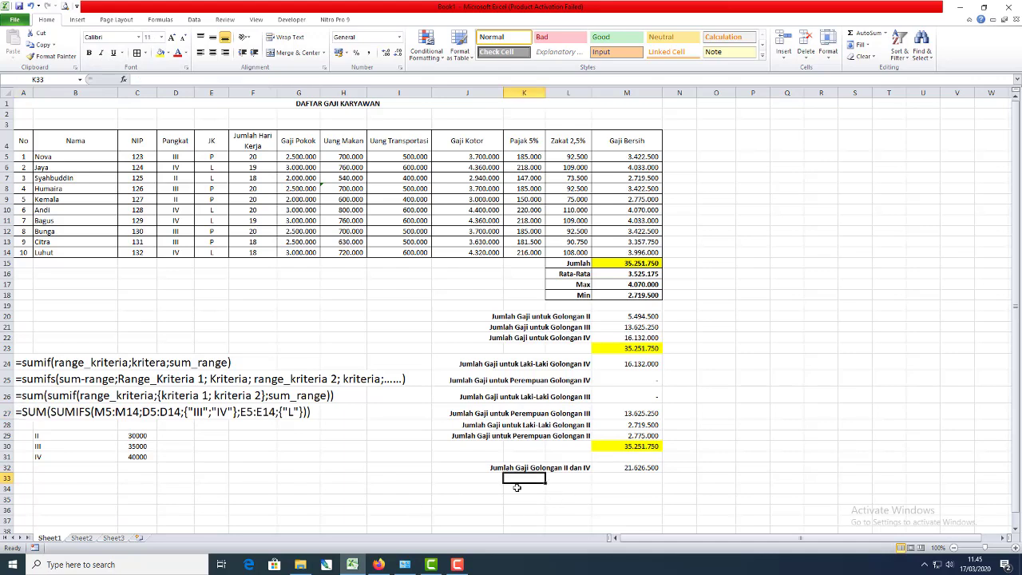
click(569, 476)
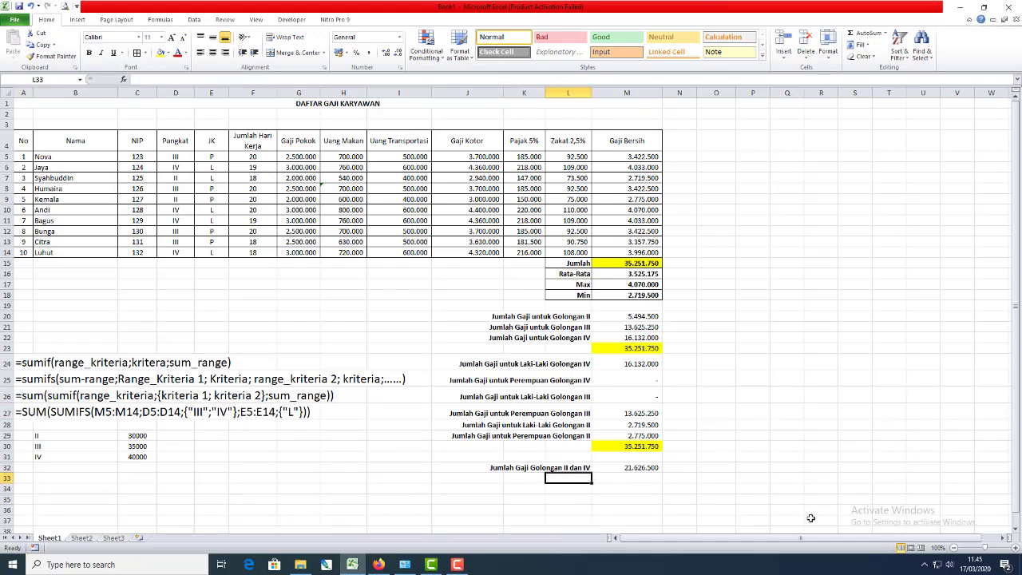
text(Jumlah)
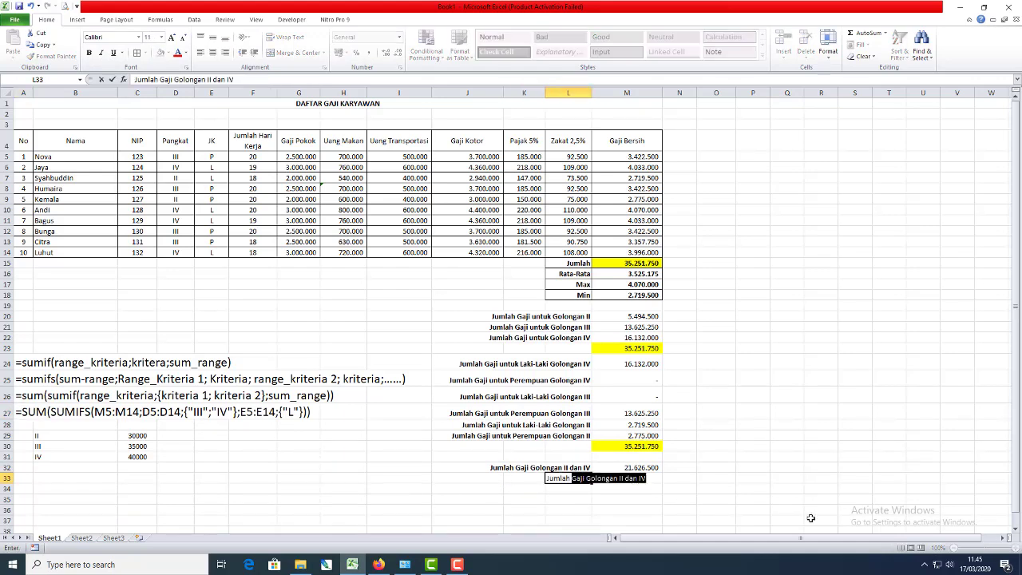
text( Gaji)
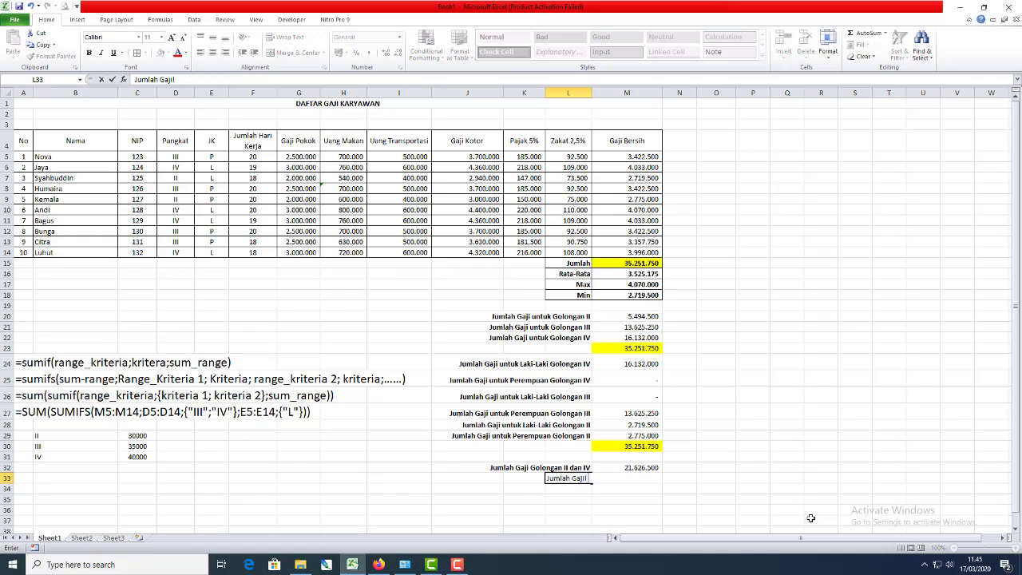
text( Golongan )
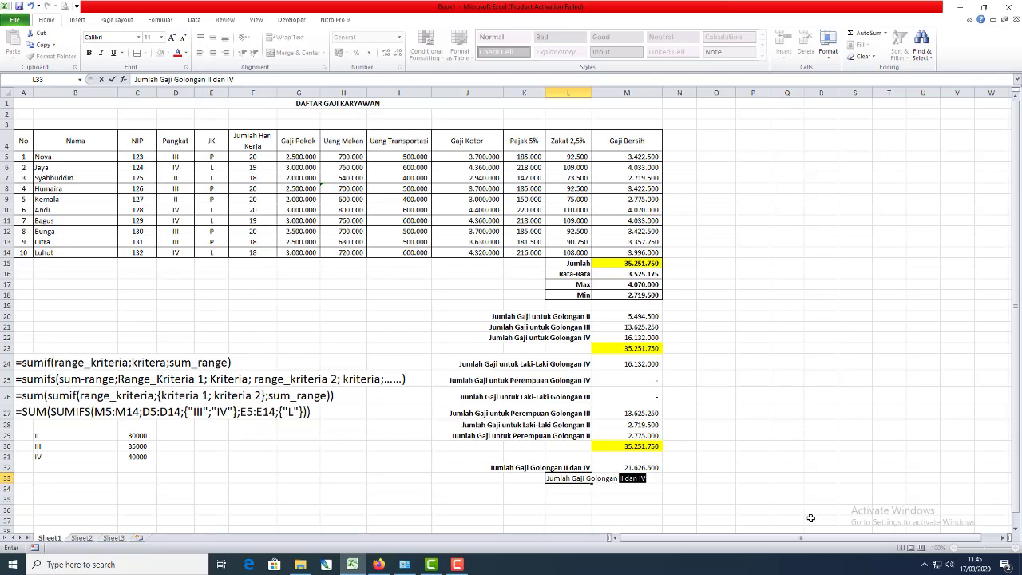
text(III dan IV untu)
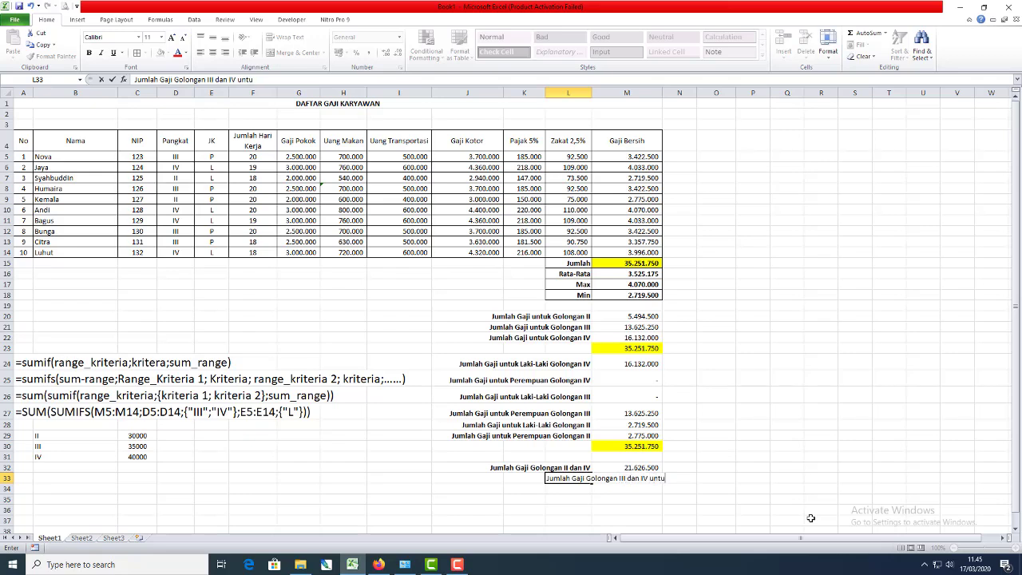
text(k Laki-Laki)
key(Tab)
- Total the male Golongan III and IV net salaries in M33 with =sum(sumifs(M5:M14;D5:D14;{"III";"IV"};E5:E14;"L"))
text(=s)
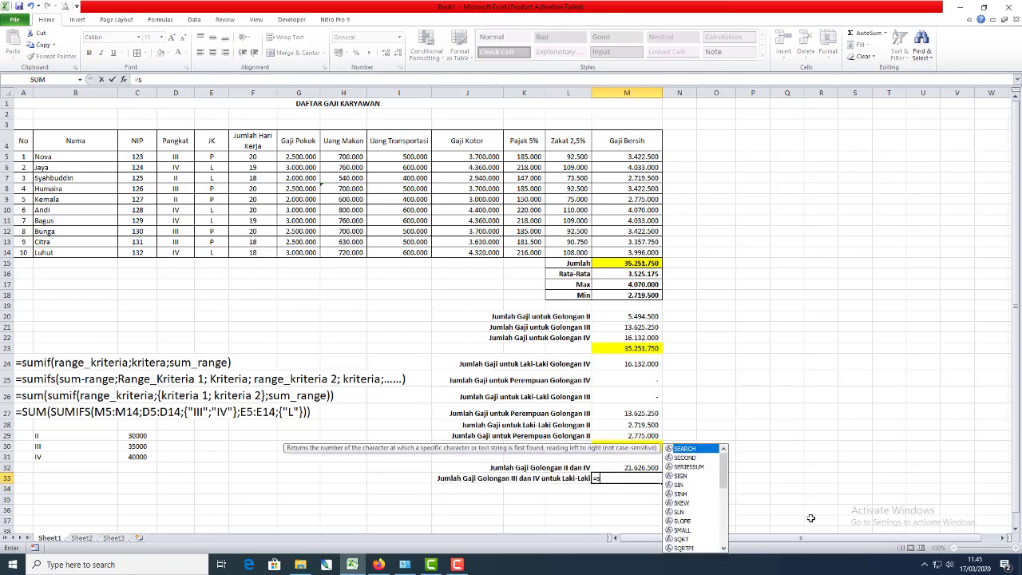
text(um(sum)
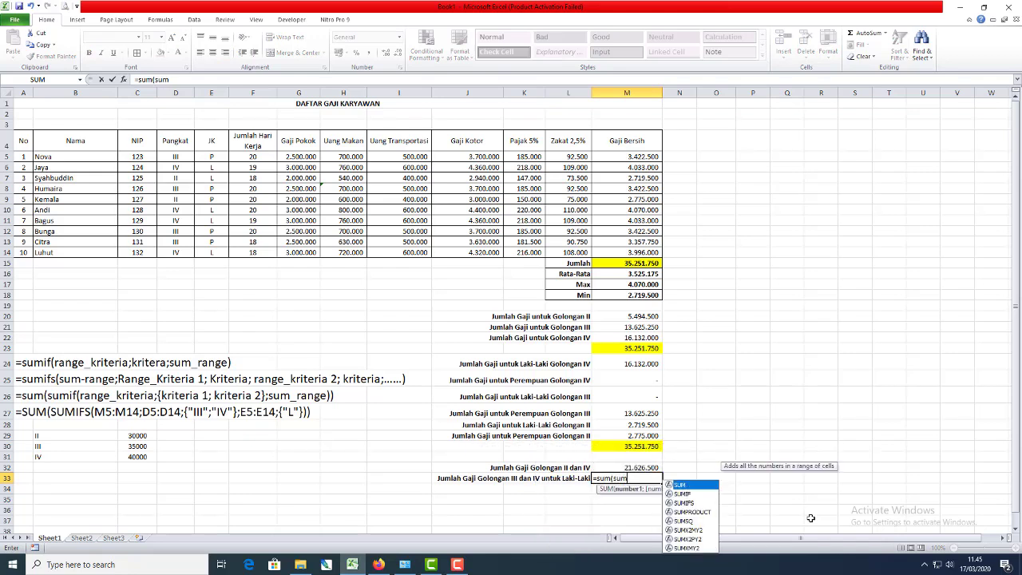
text(ifs()
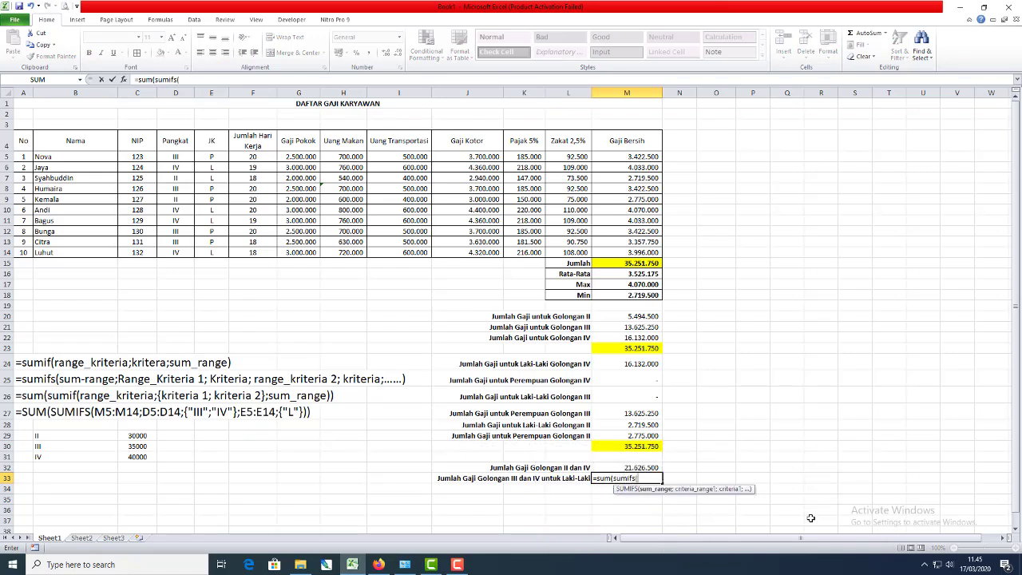
drag(634, 158, 628, 254)
text(;)
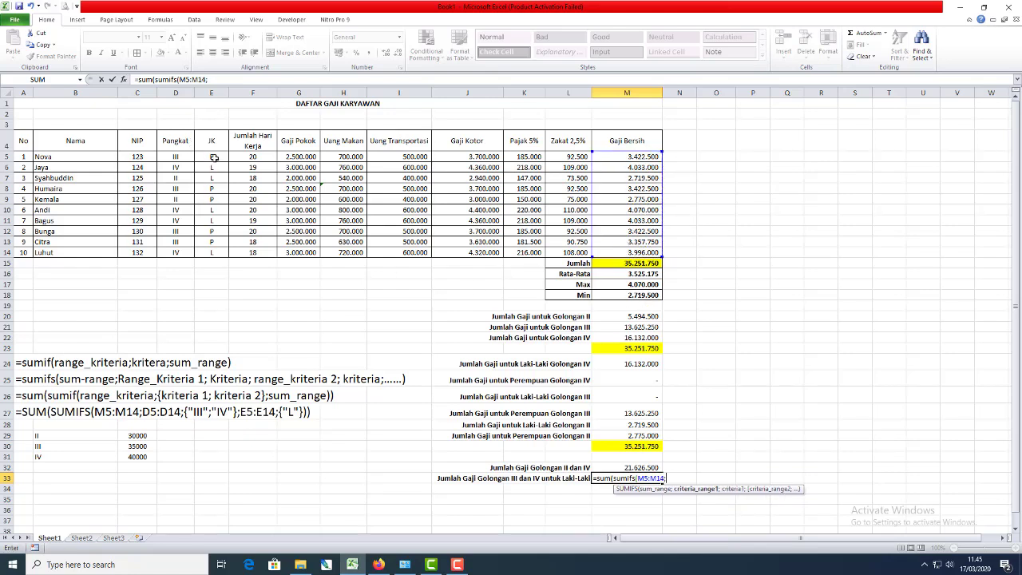
drag(182, 159, 185, 252)
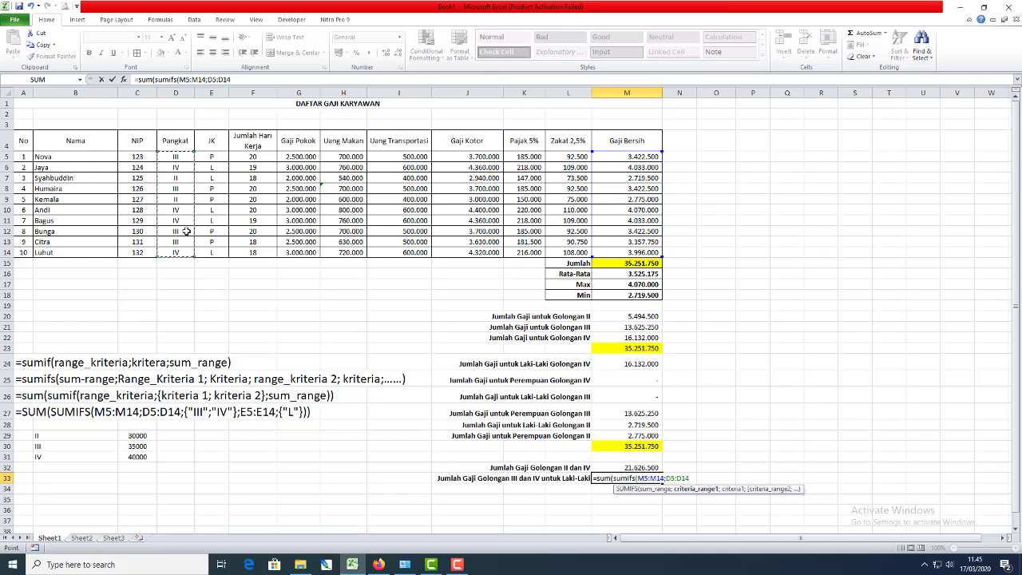
text(;)
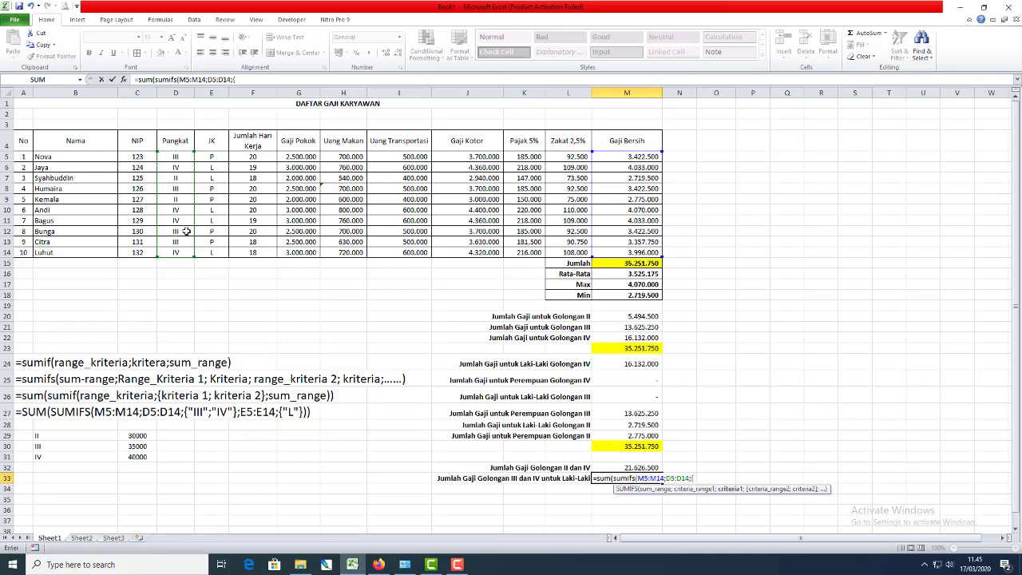
text({"III";"IV"};)
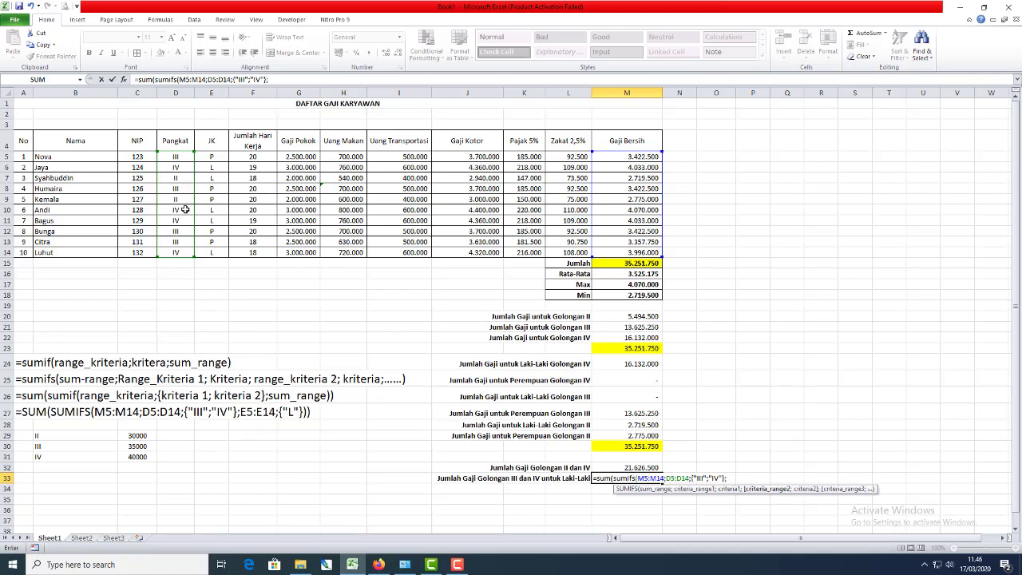
drag(212, 155, 214, 250)
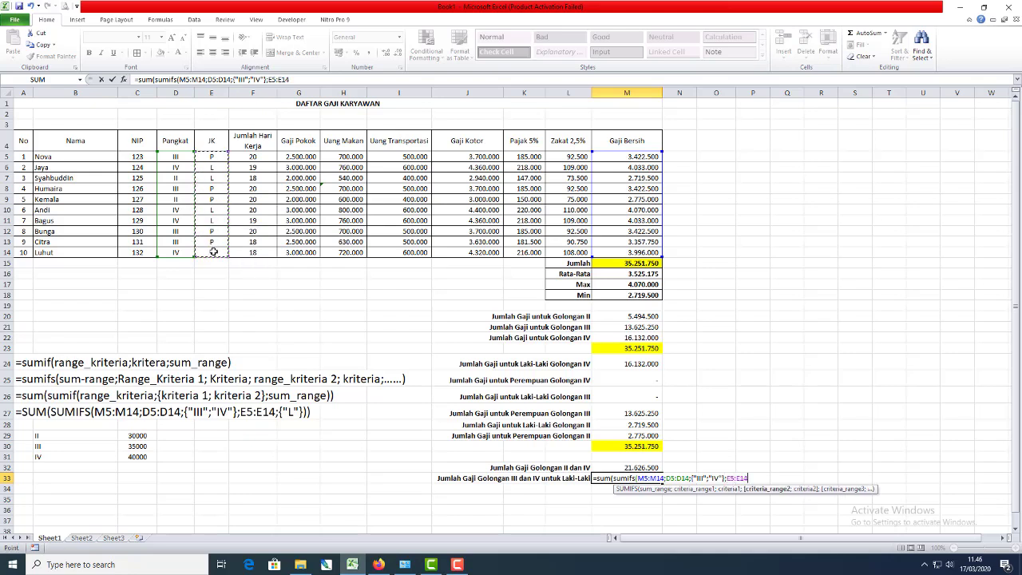
text(;)
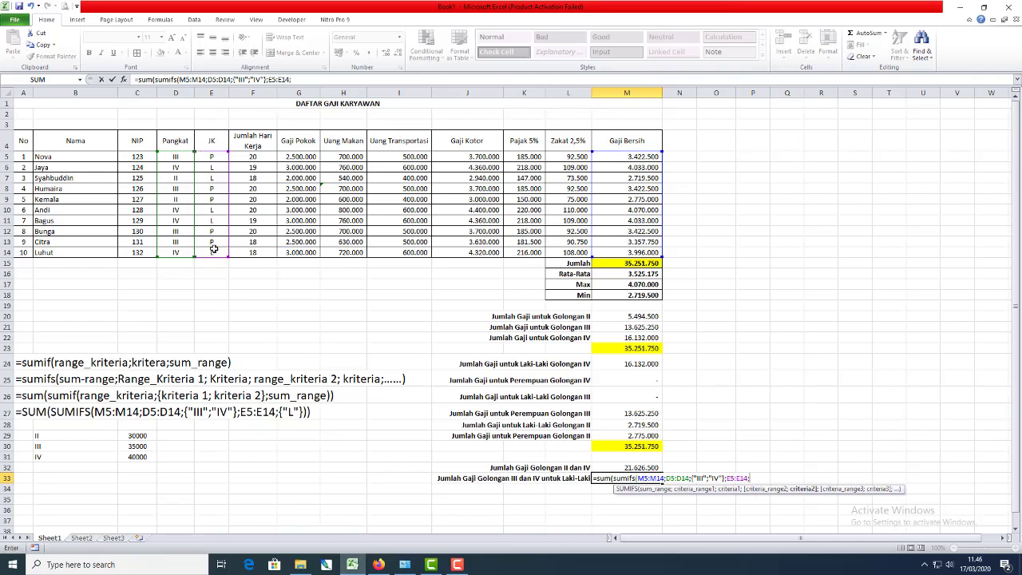
text("L")))
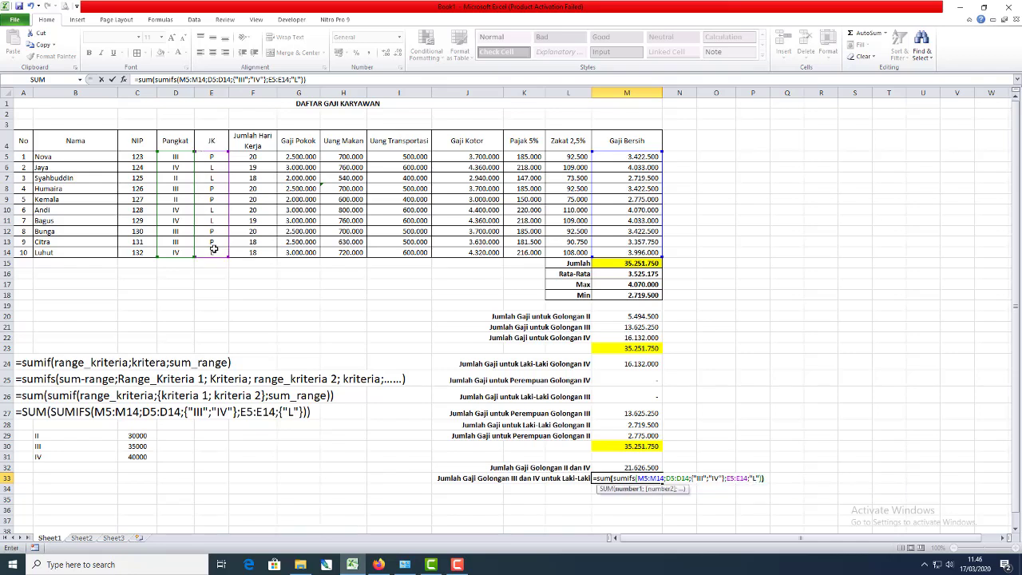
key(Return)
key(Up)
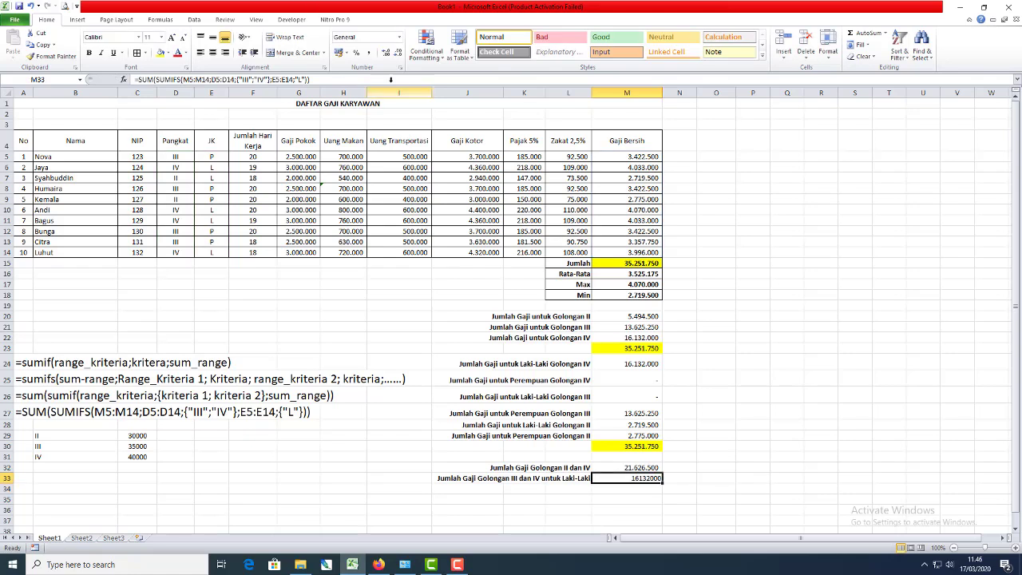
- Format the male Golongan III and IV total in M33 with thousands separators and no decimals
click(370, 52)
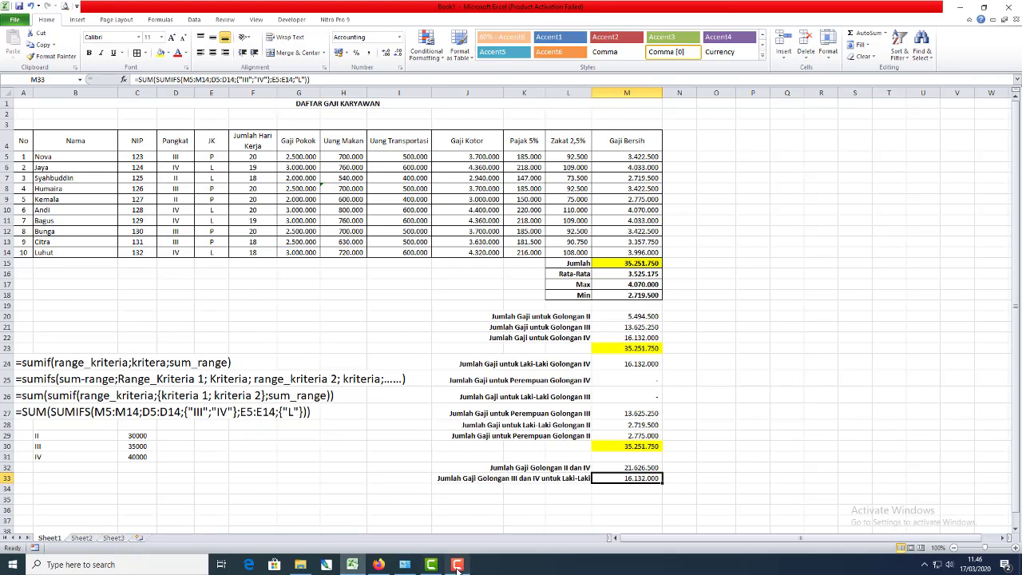
mouse_move(456, 564)
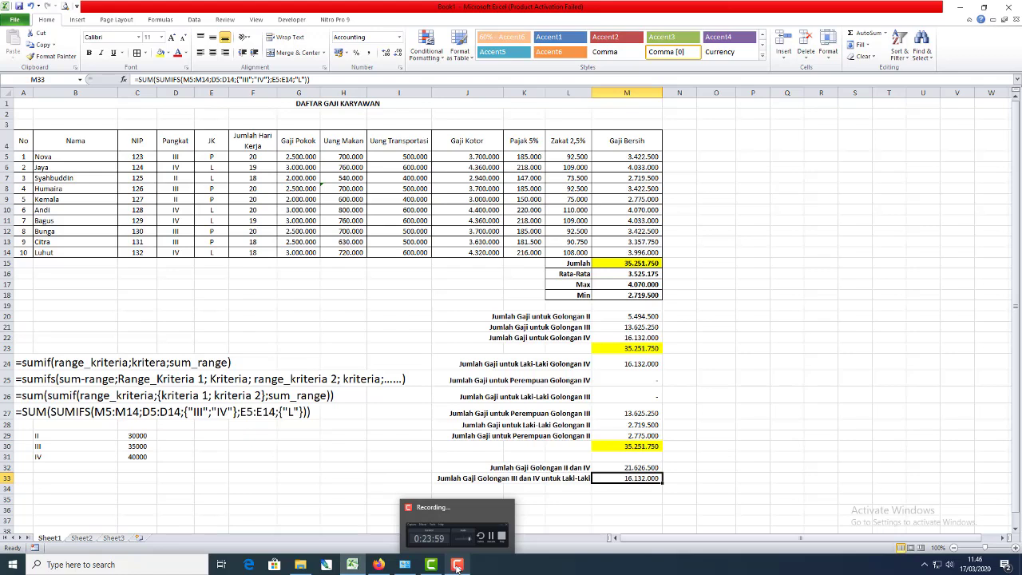
- Enter the note "sum" in P4, beside the salary table
click(789, 272)
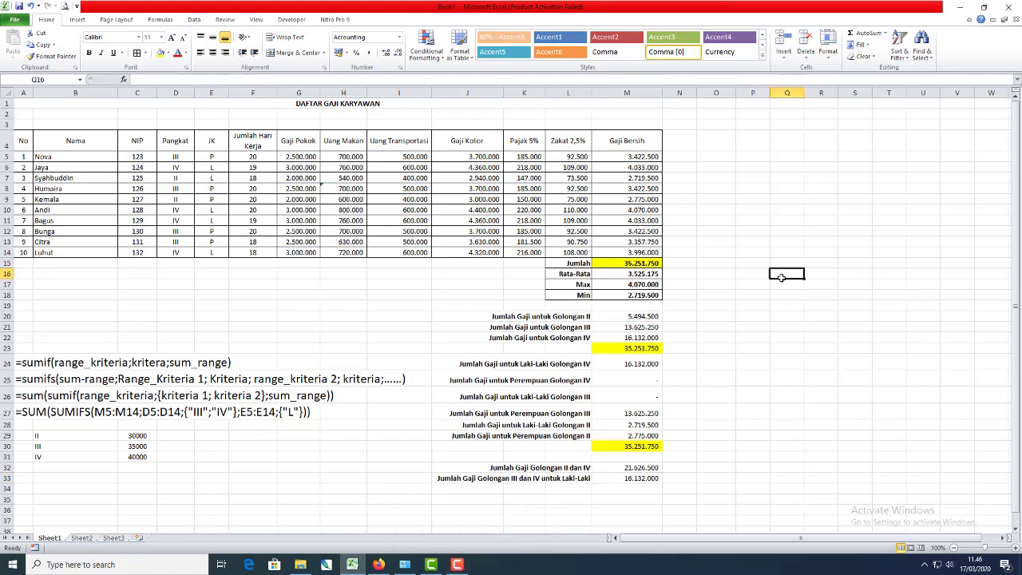
click(760, 140)
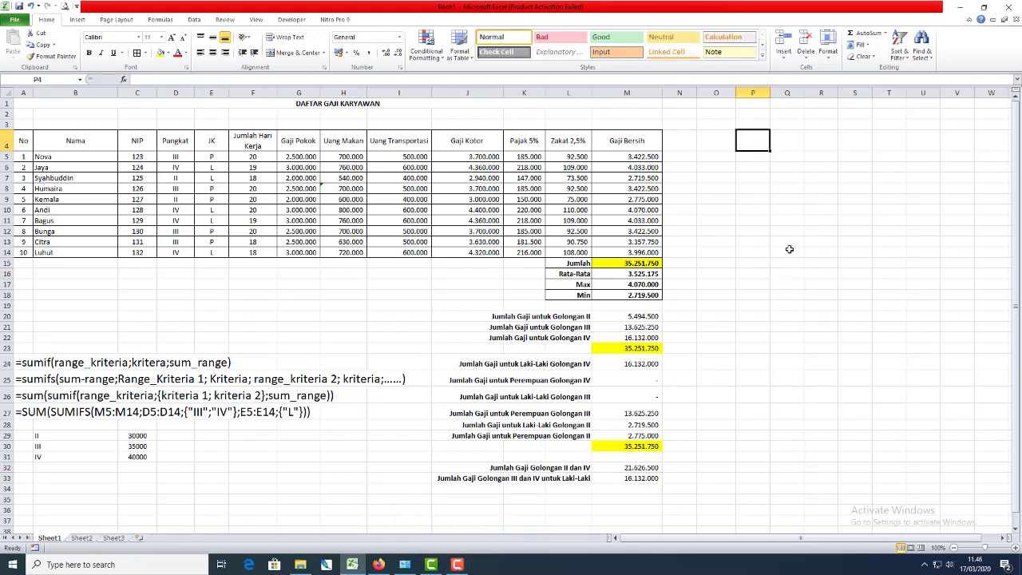
text(sum)
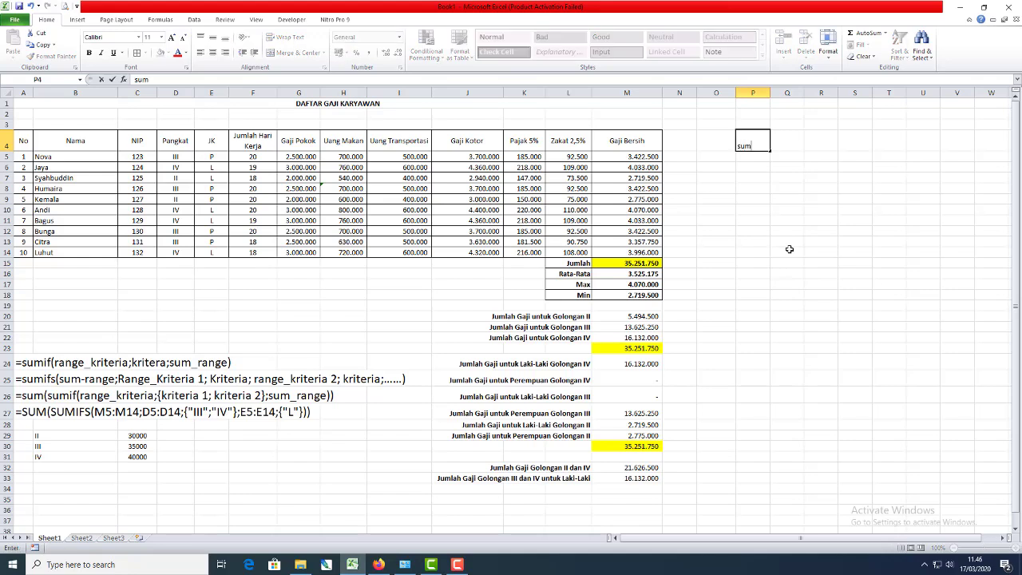
key(Return)
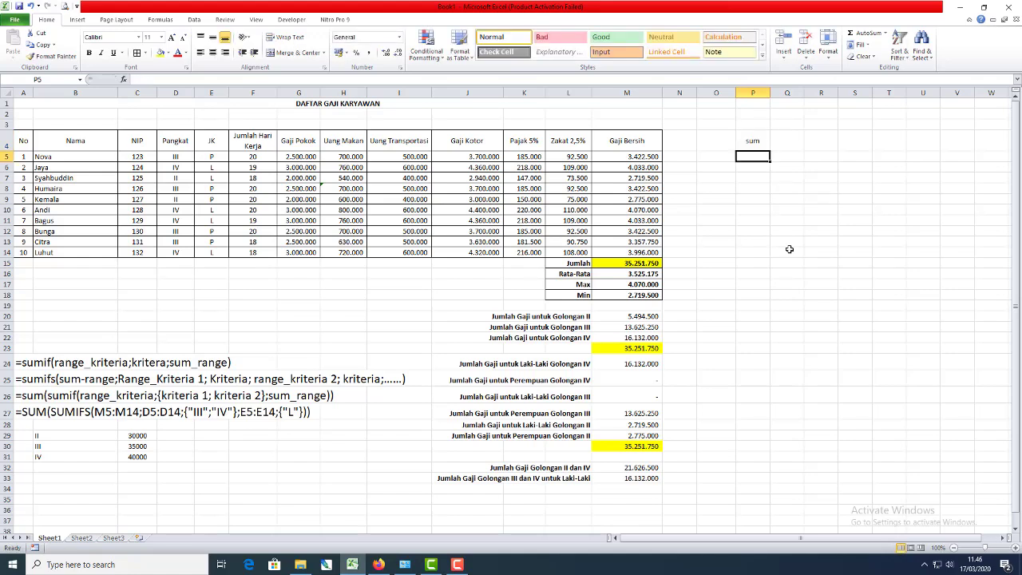
- Review the Rata-Rata, Max and Min summary labels and the SUMIF and SUMIFS syntax notes in rows 24 to 27
click(565, 274)
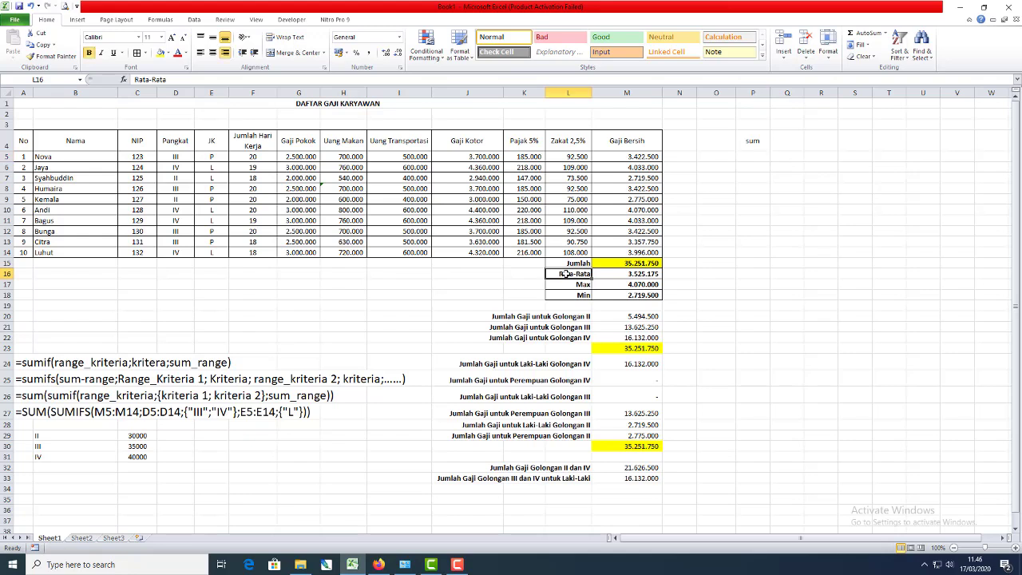
click(564, 285)
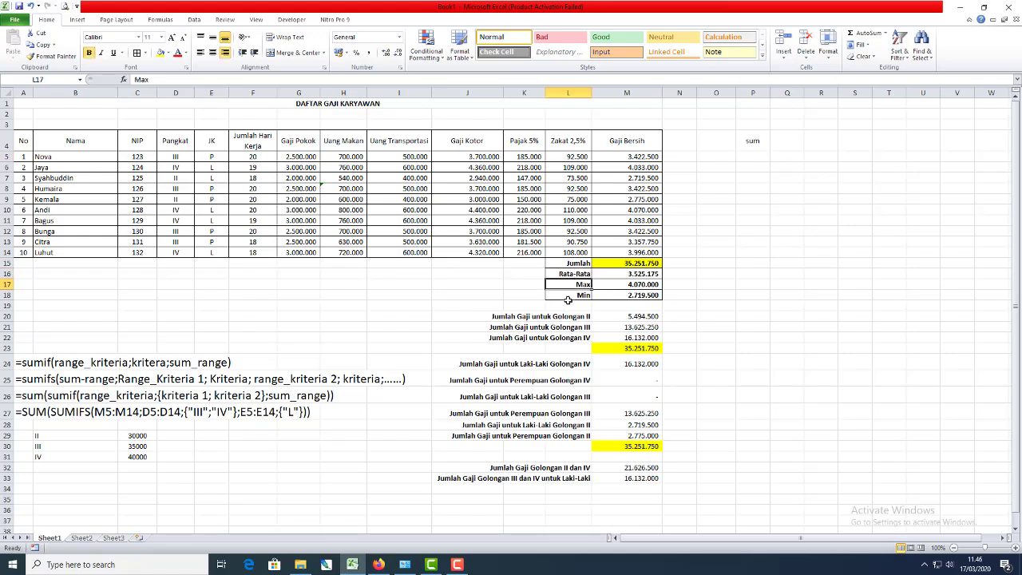
click(567, 297)
click(35, 365)
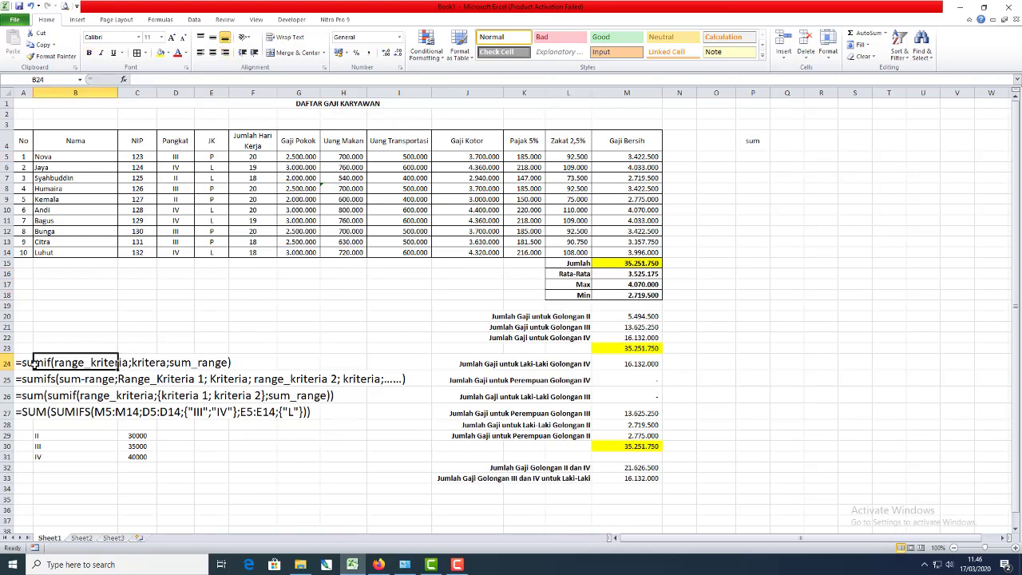
click(26, 380)
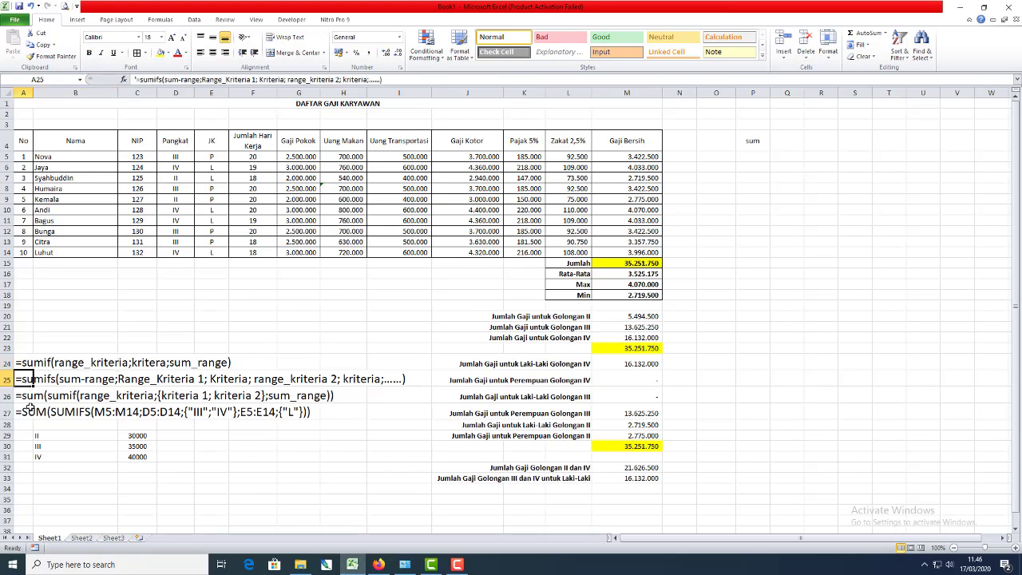
click(29, 397)
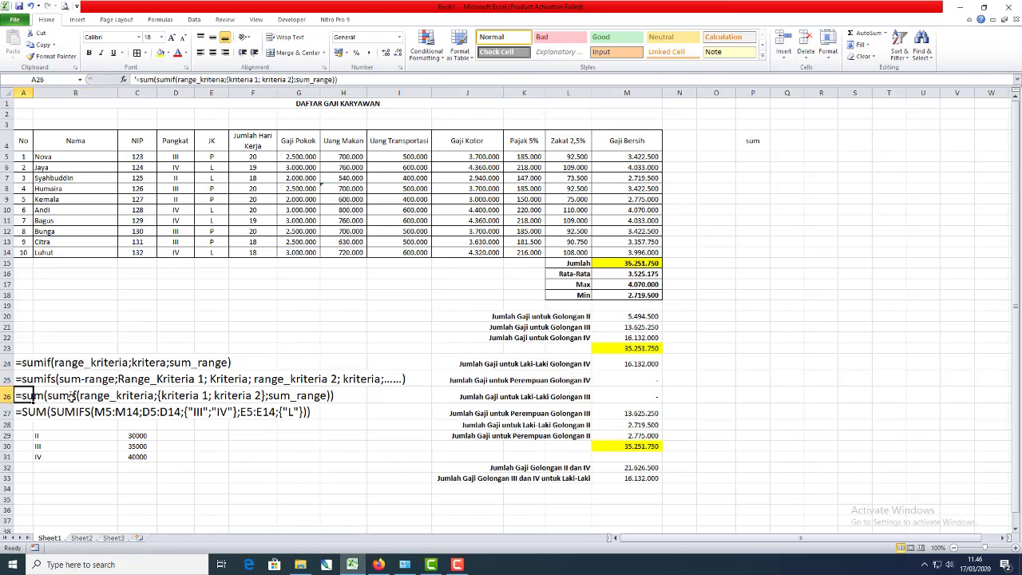
click(25, 413)
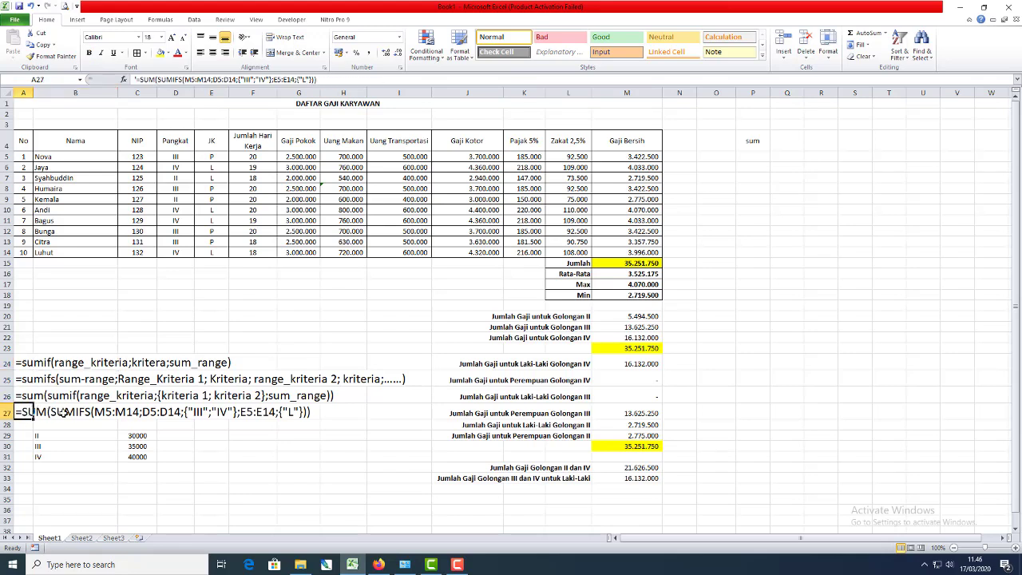
click(755, 412)
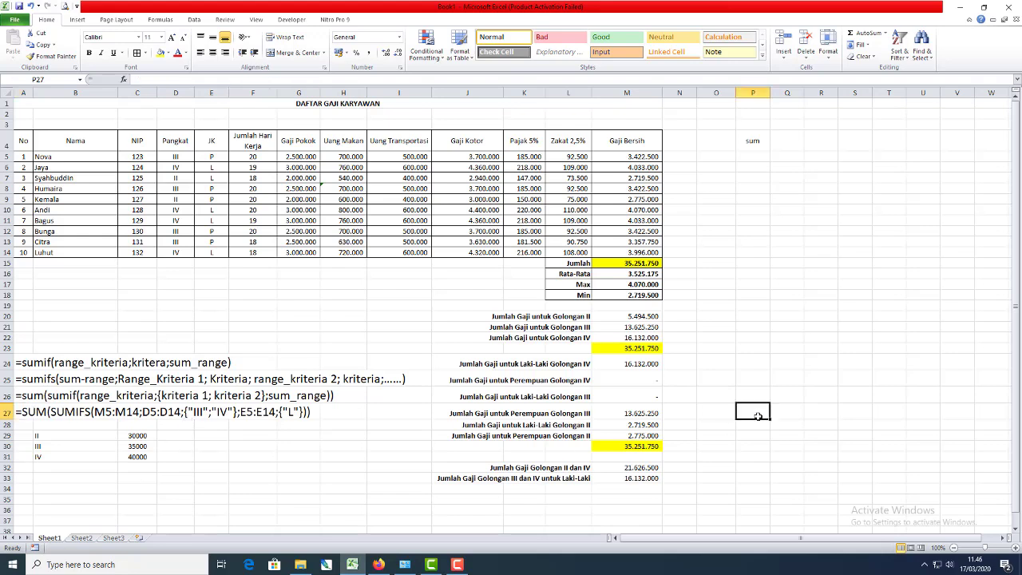
click(456, 565)
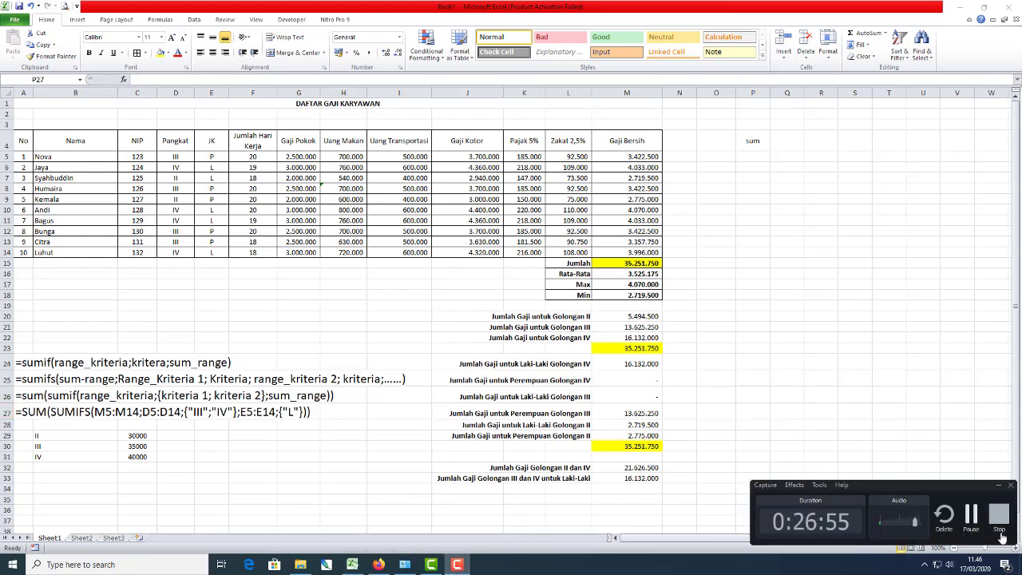